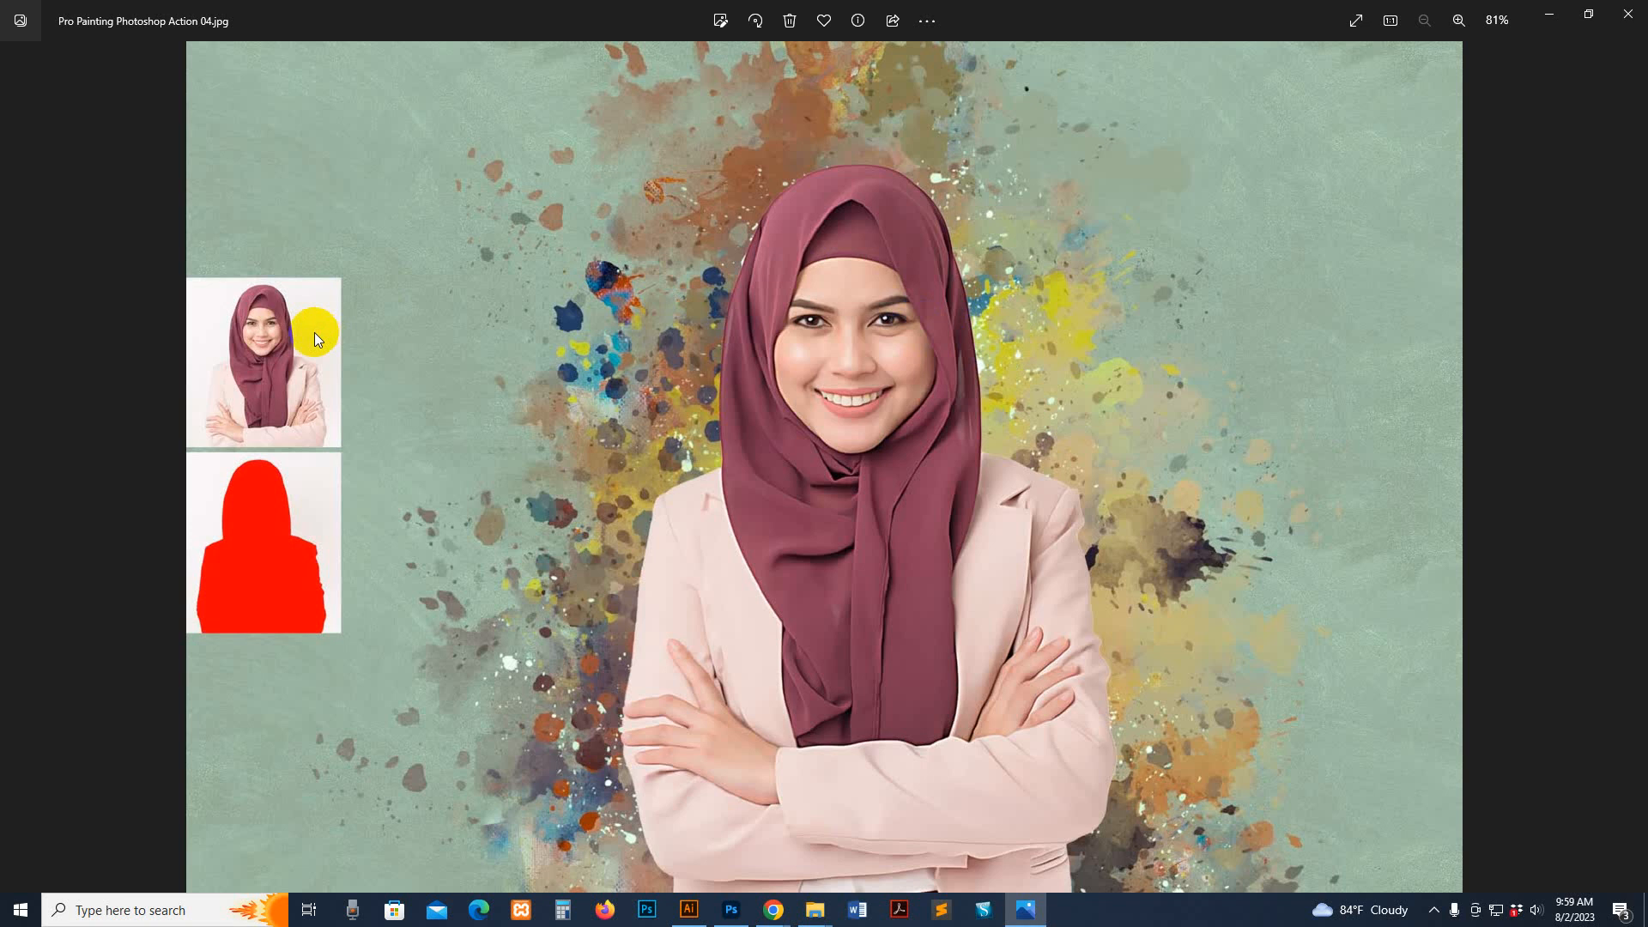
# Step: Examine sample image Pro Painting Photoshop Action 04, comparing the original photo and red-brushed mask with the close-up details of the finished painting effect
pyautogui.click(280, 486)
pyautogui.click(305, 600)
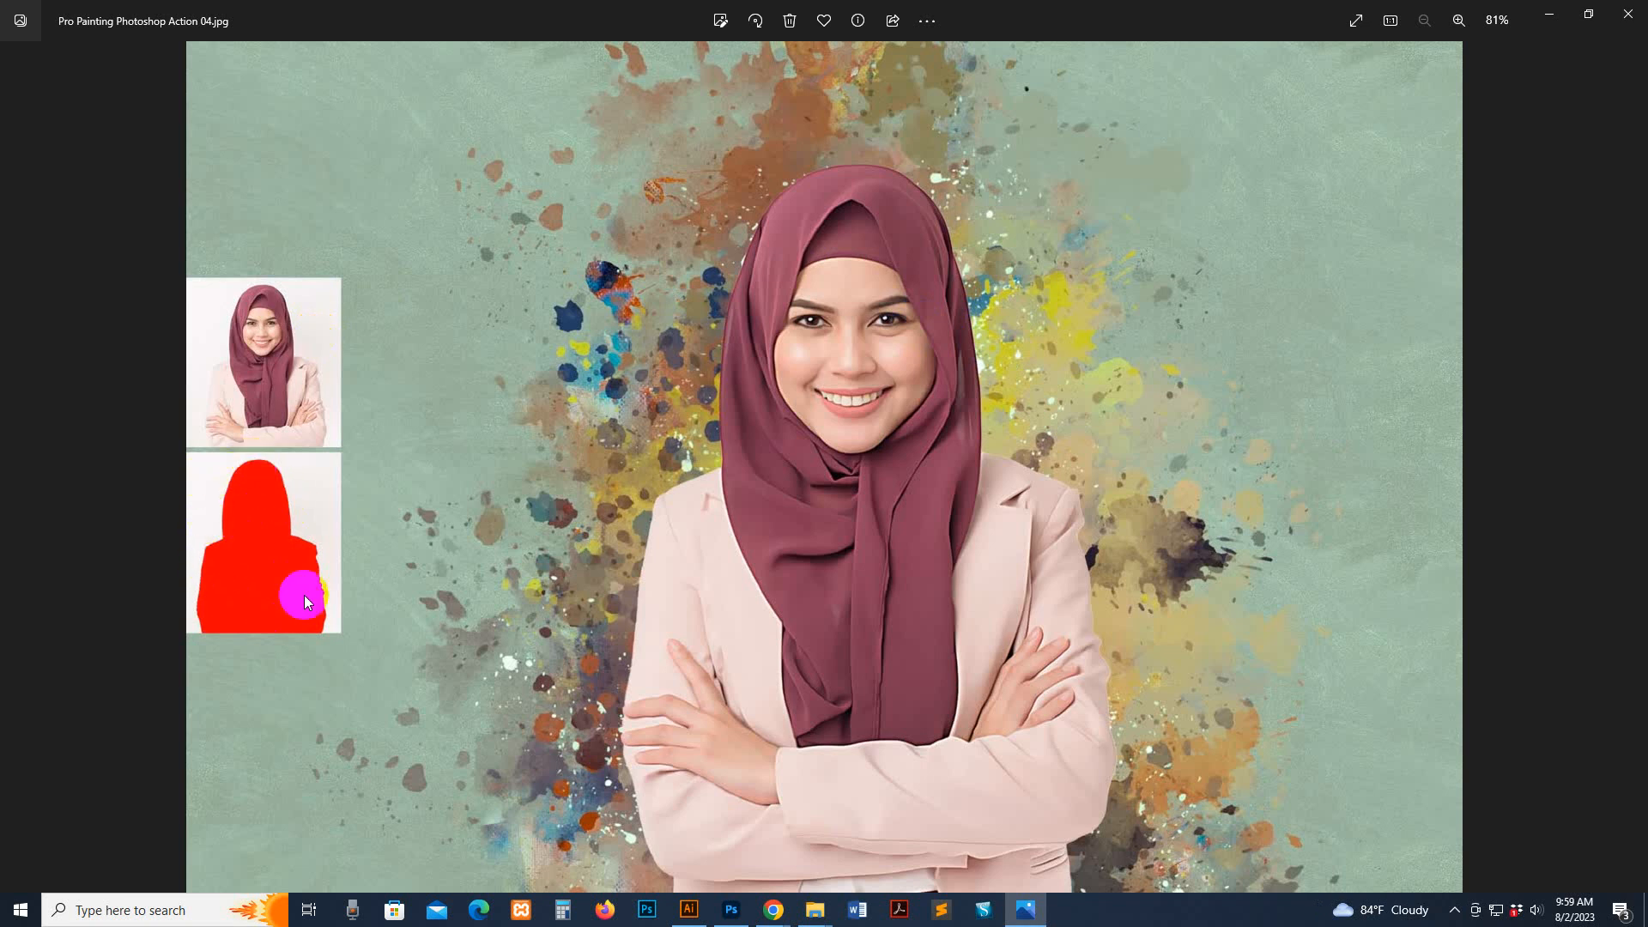
pyautogui.click(256, 560)
pyautogui.click(873, 231)
pyautogui.press('Right')
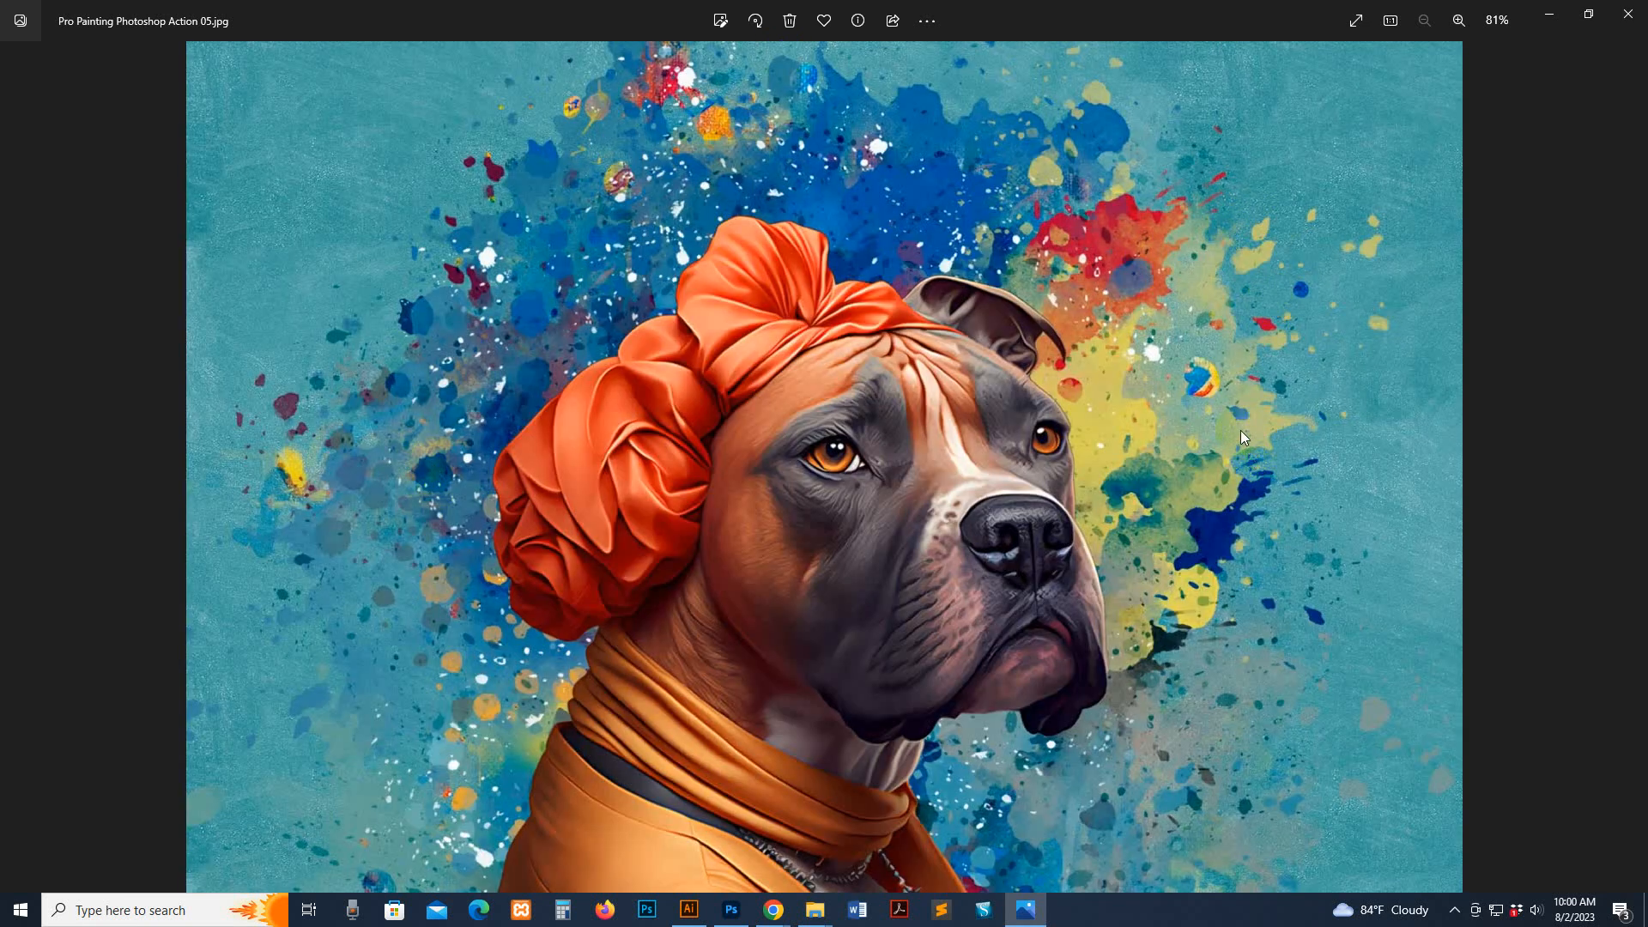
pyautogui.press('Left')
pyautogui.scroll(3, 877, 367)
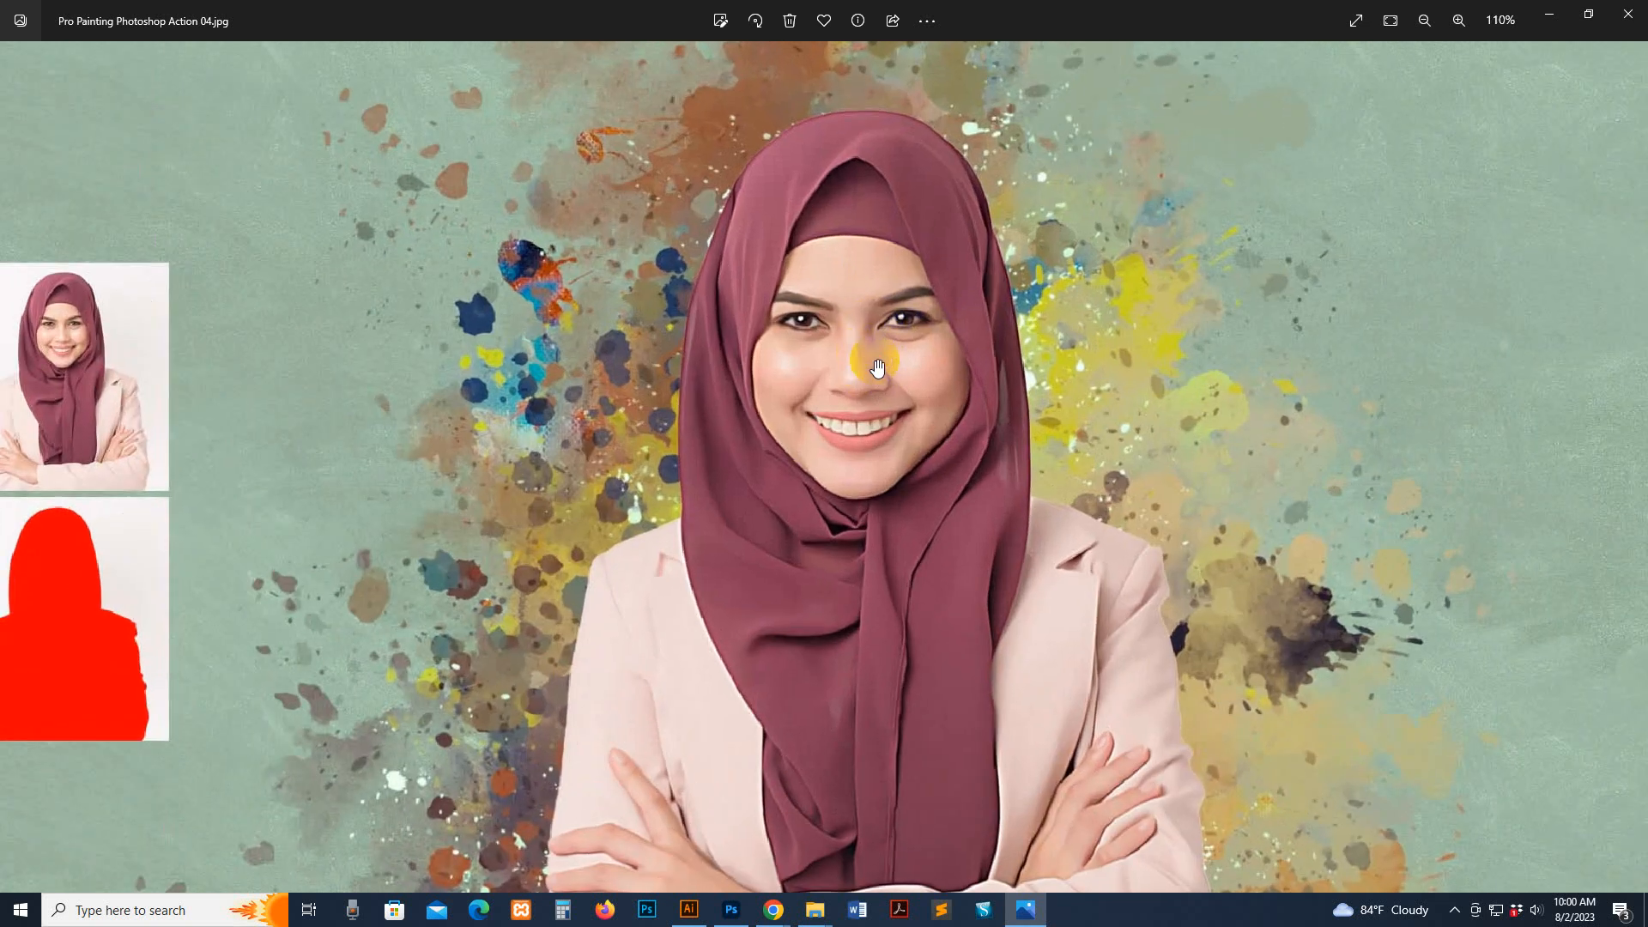
pyautogui.scroll(2, 881, 371)
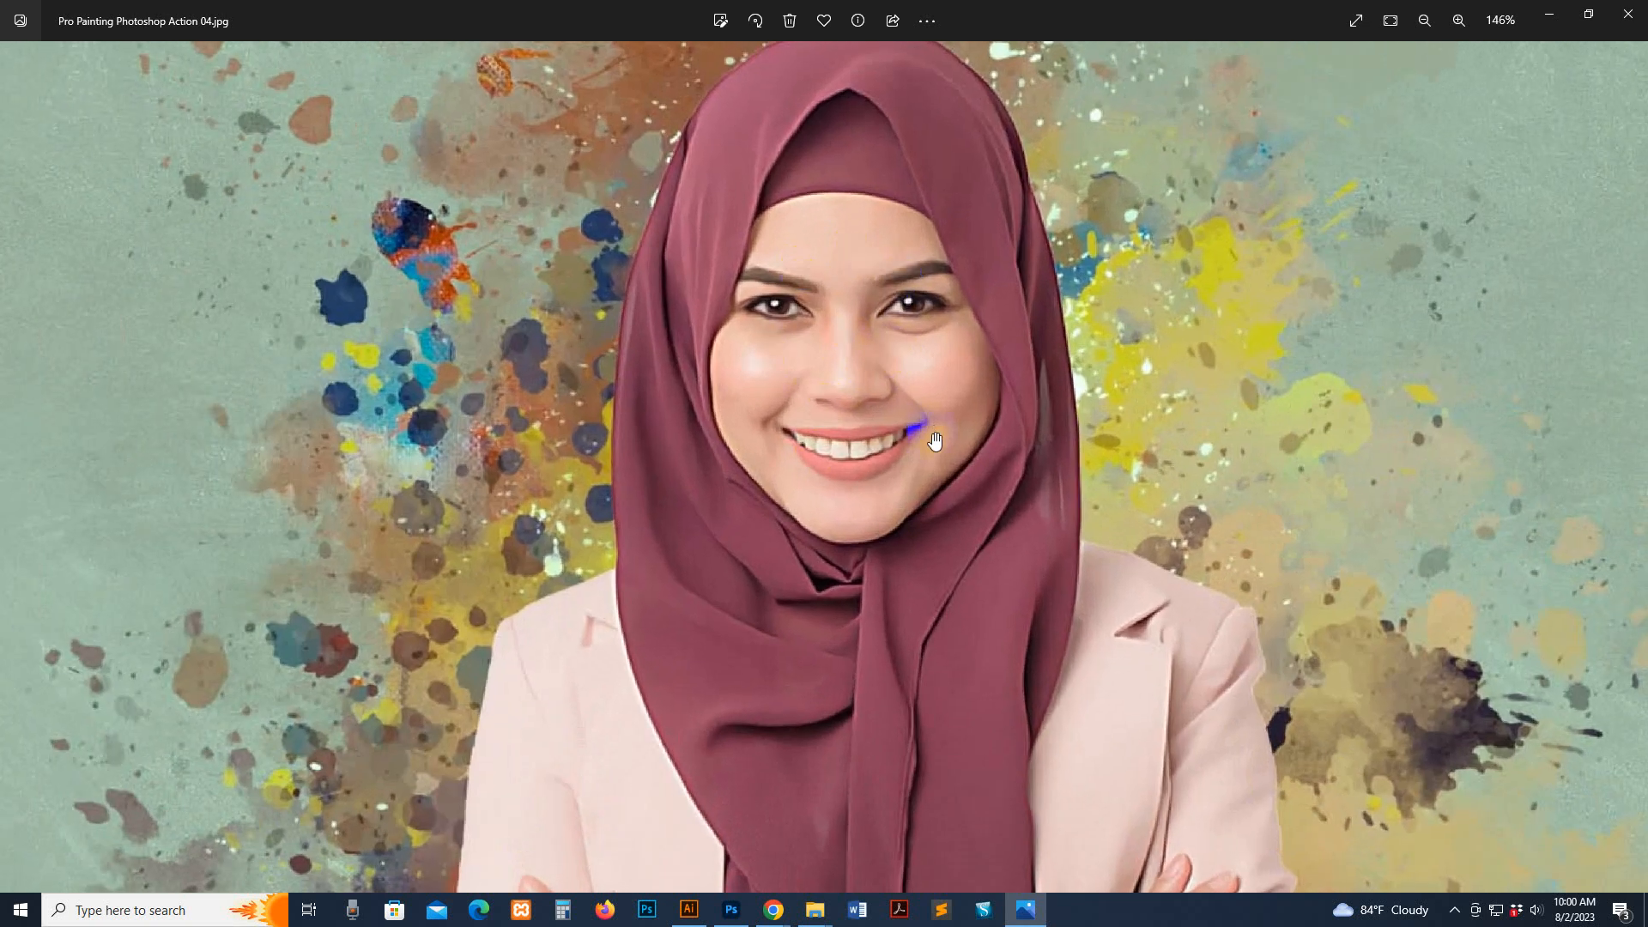
pyautogui.scroll(-4, 936, 429)
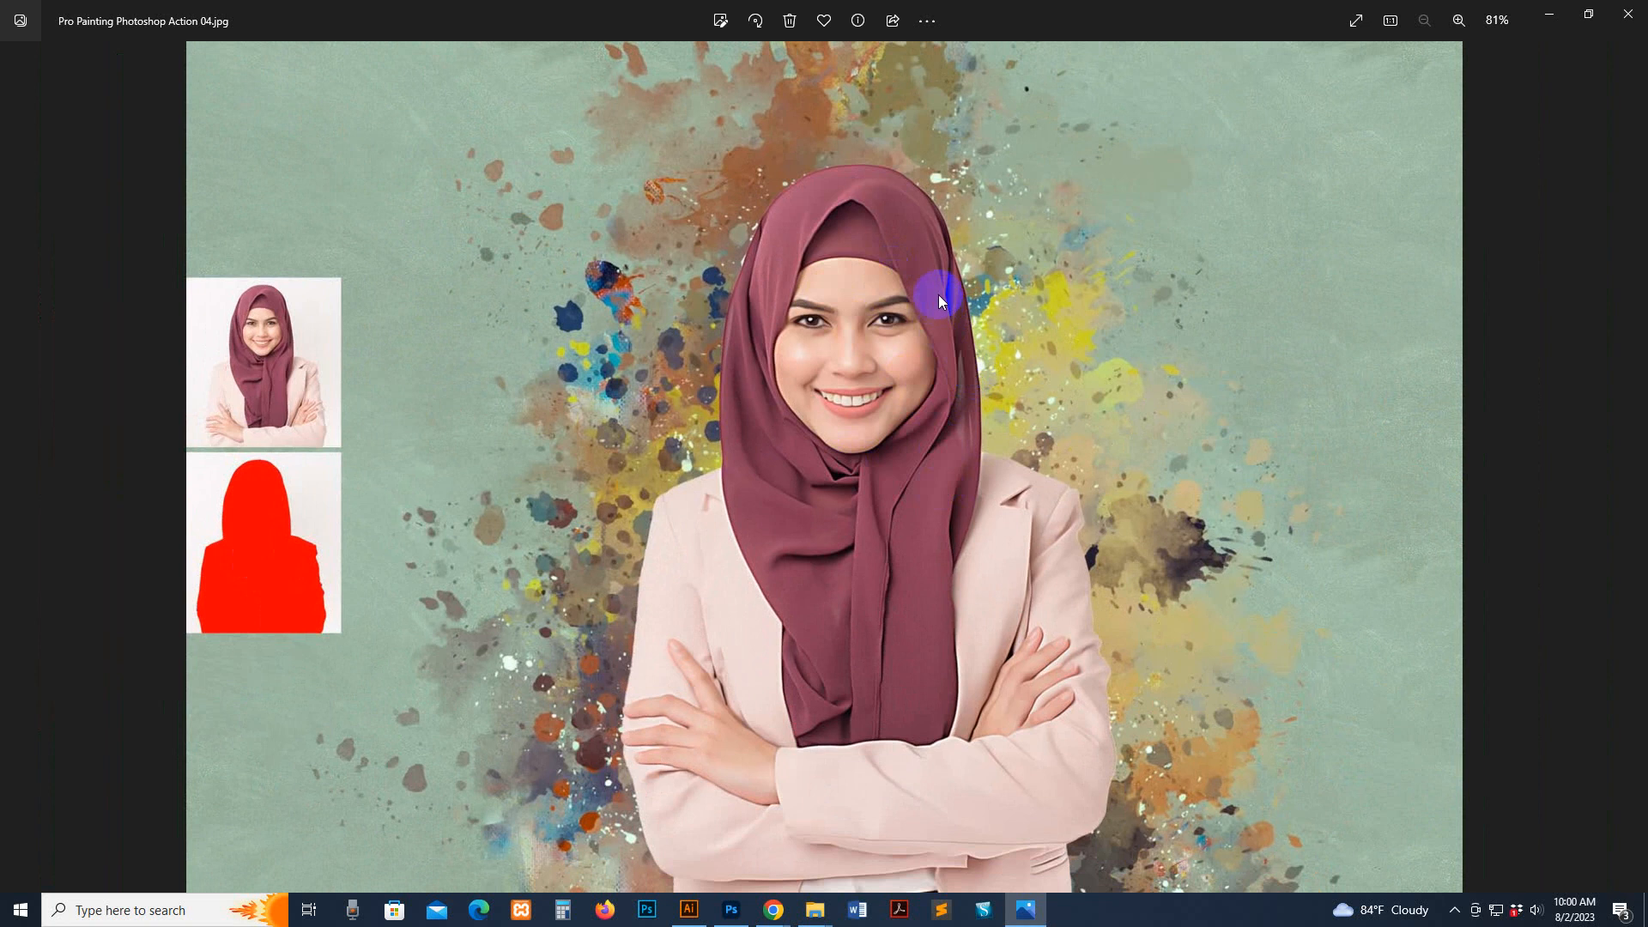
# Step: Browse the remaining Pro Painting Photoshop Action sample images from 05 through the framed canvas mockups, and close the image viewer
pyautogui.press('Right')
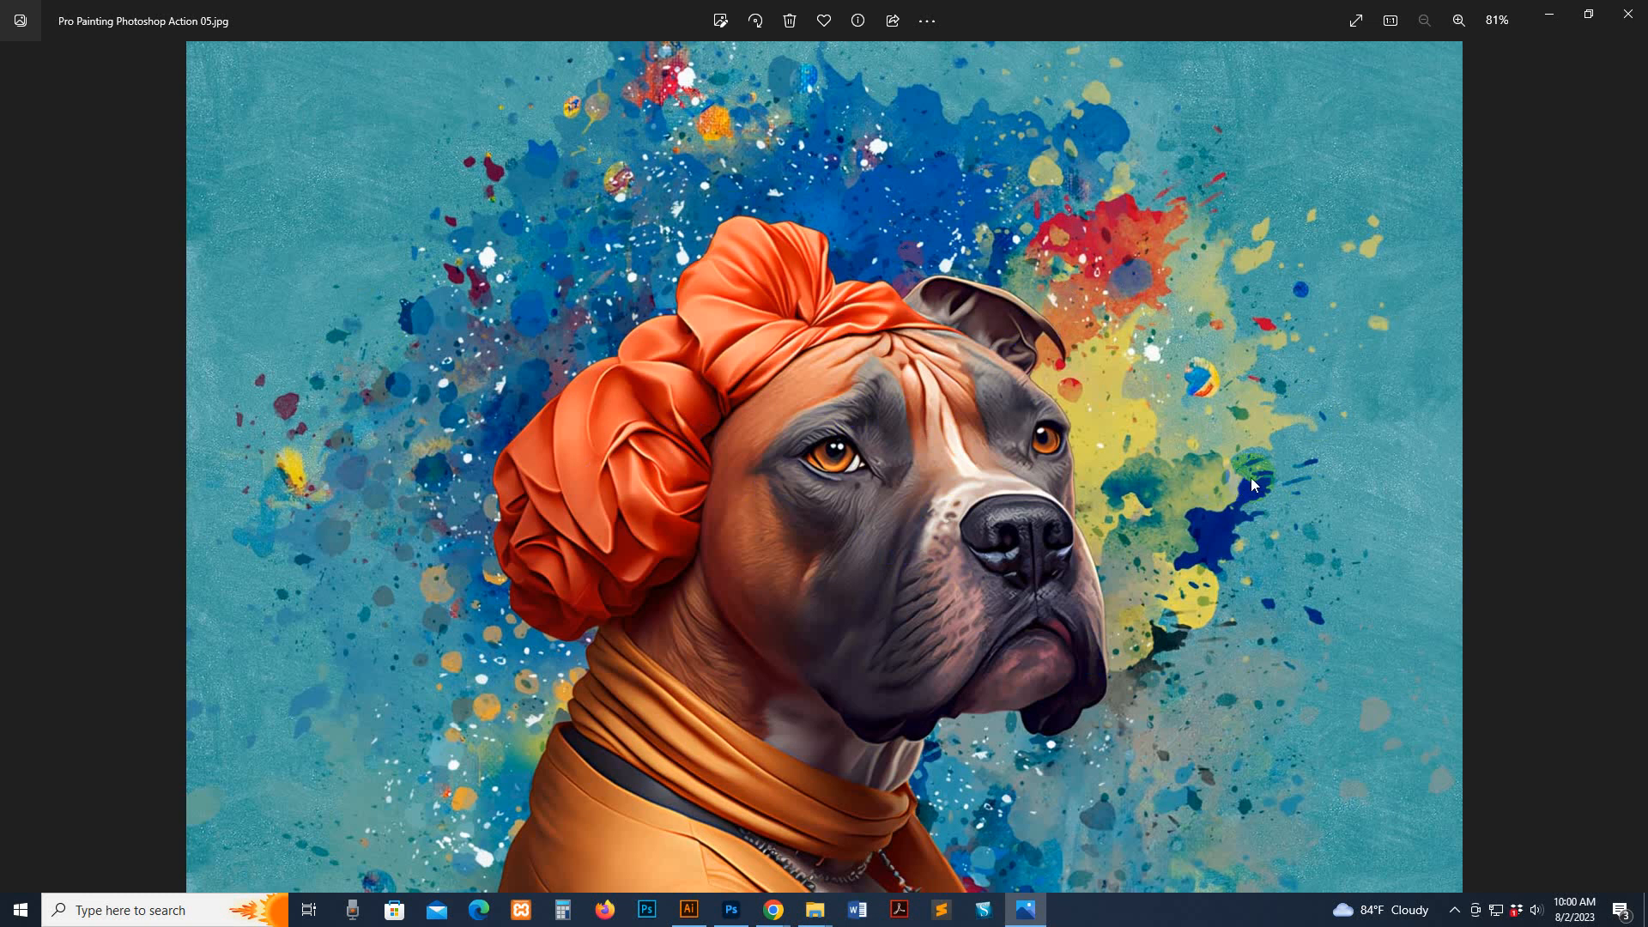
pyautogui.press('Right')
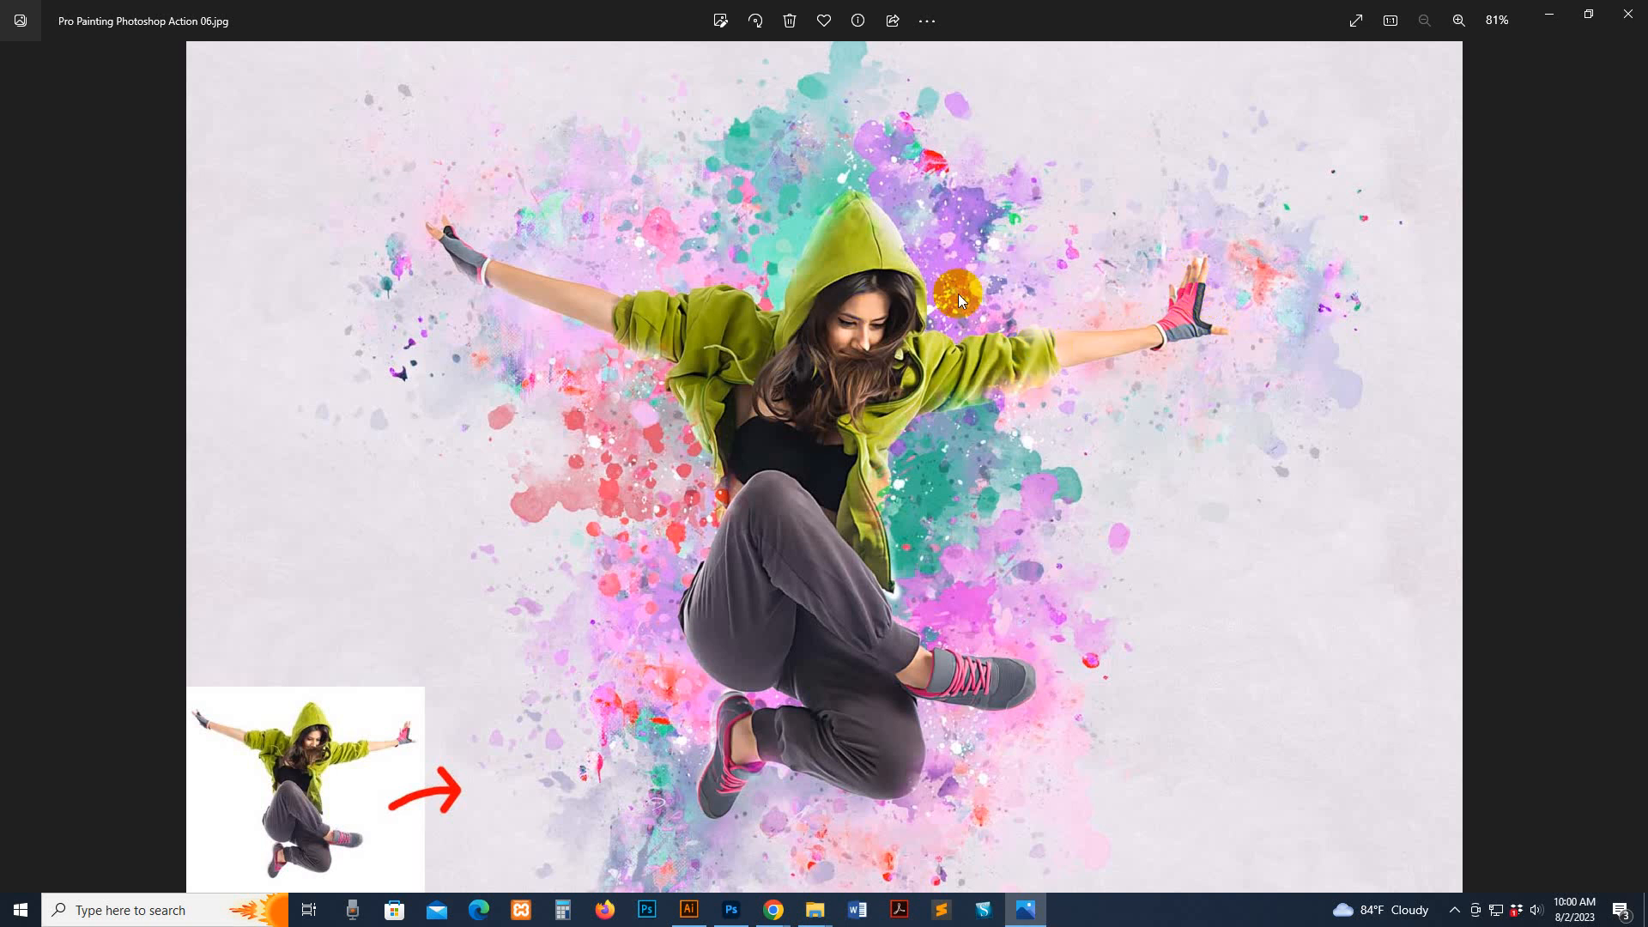
pyautogui.press('Right')
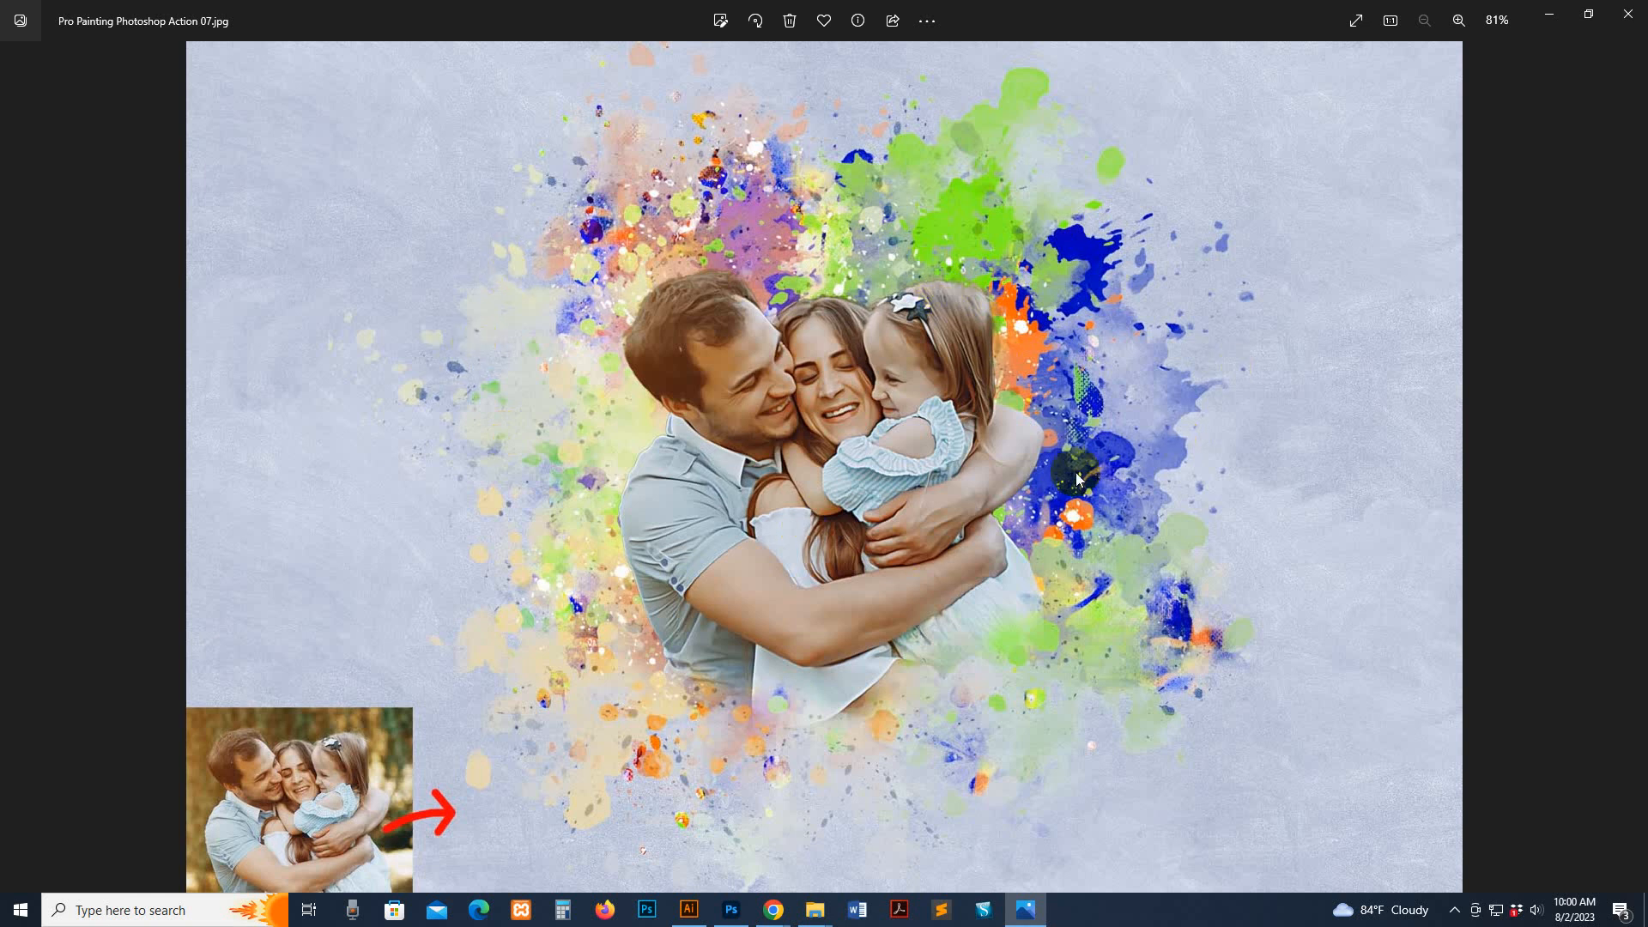
pyautogui.press('Right')
pyautogui.press('Right')
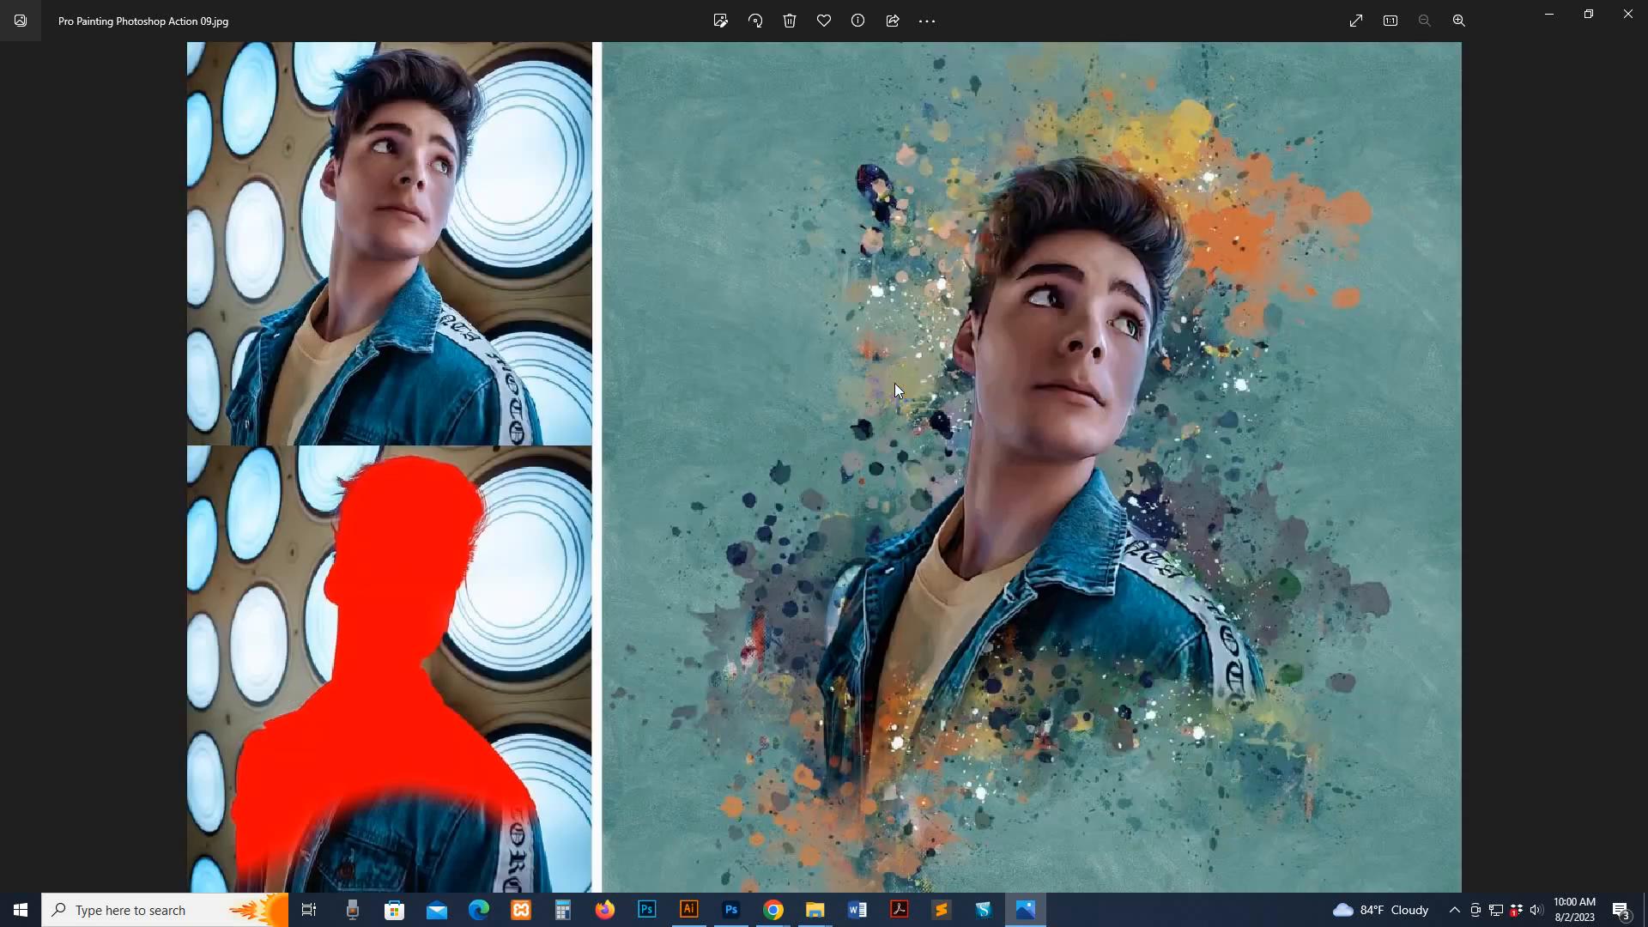
pyautogui.press('Right')
pyautogui.press('Right')
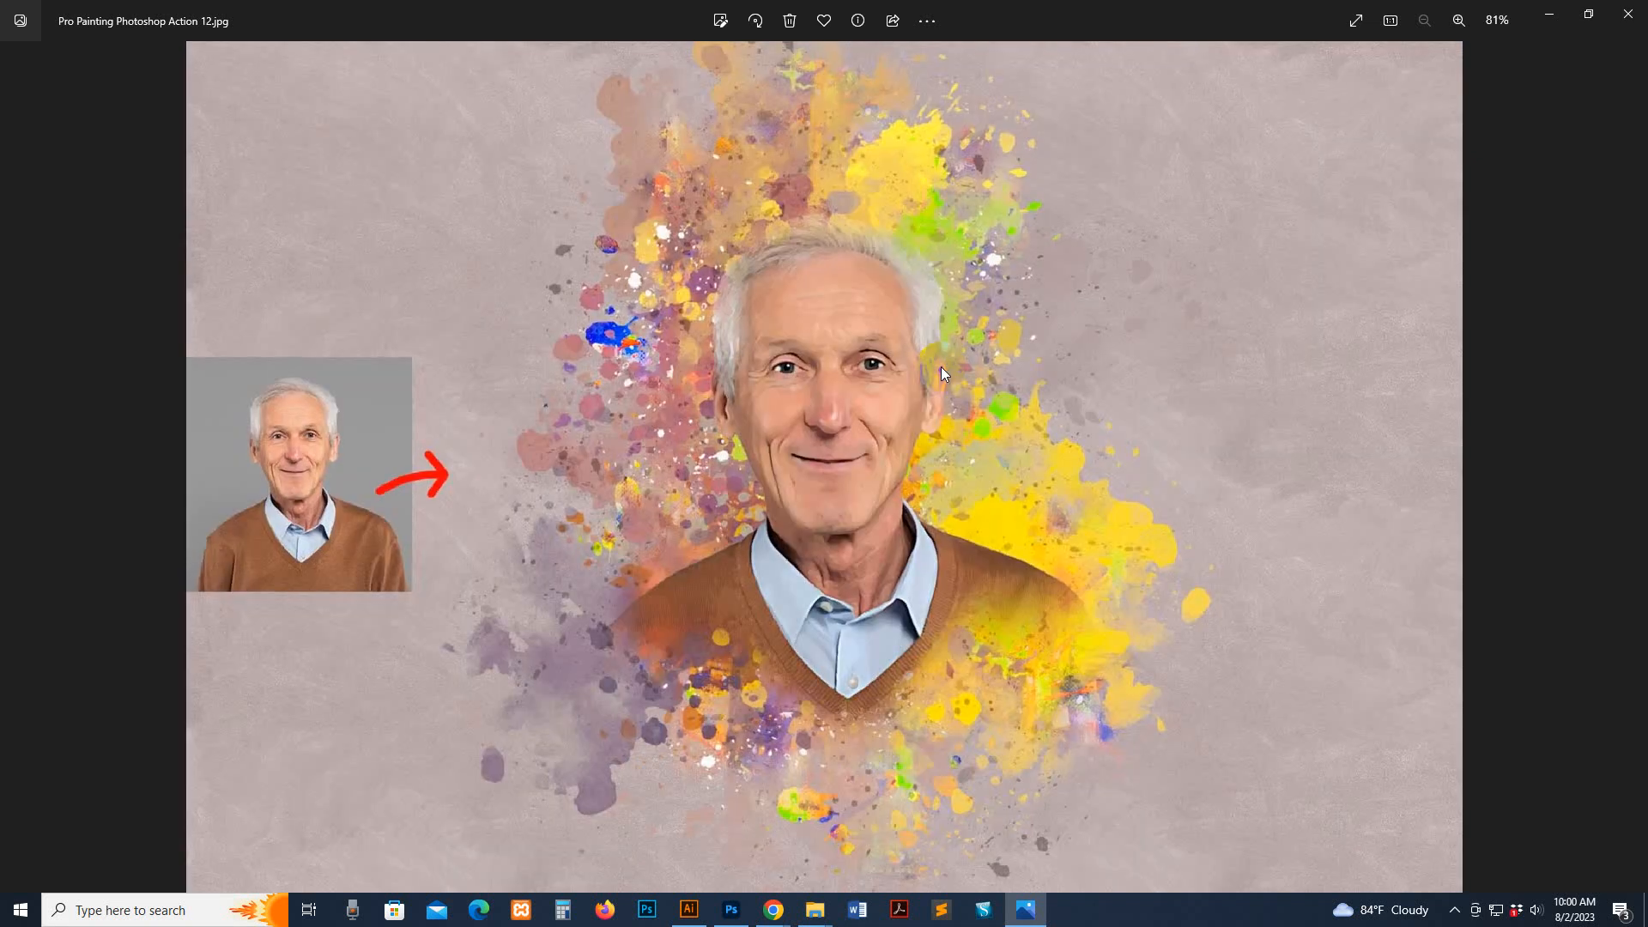
pyautogui.press('Right')
pyautogui.press('Right')
pyautogui.press('Left')
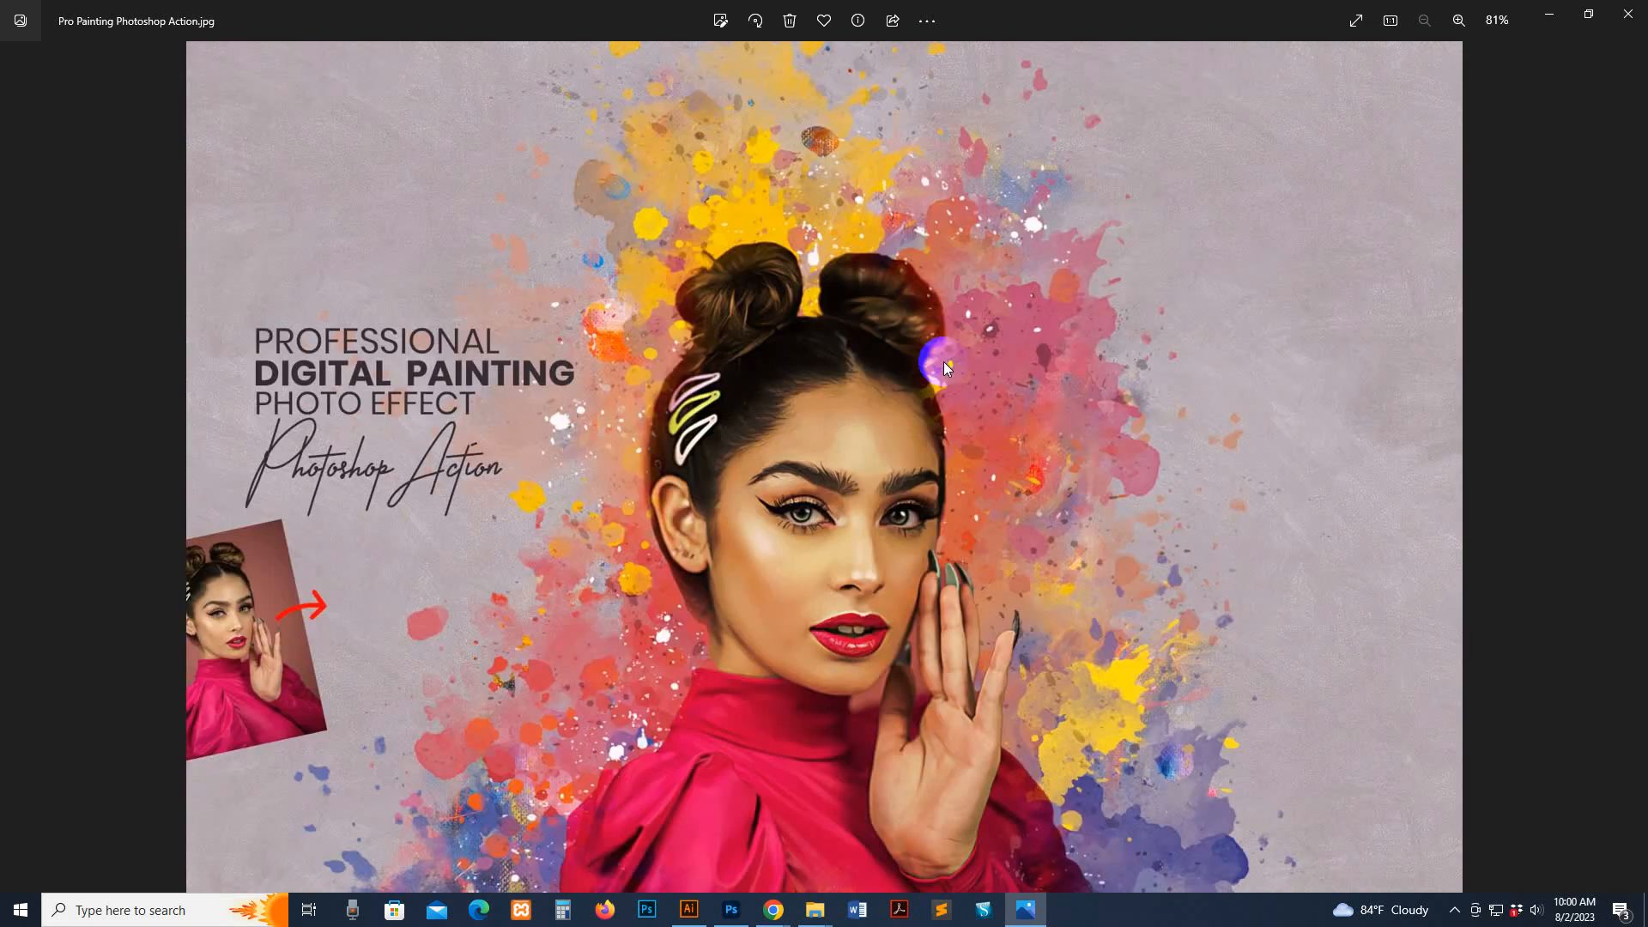
pyautogui.press('Right')
pyautogui.press('Right')
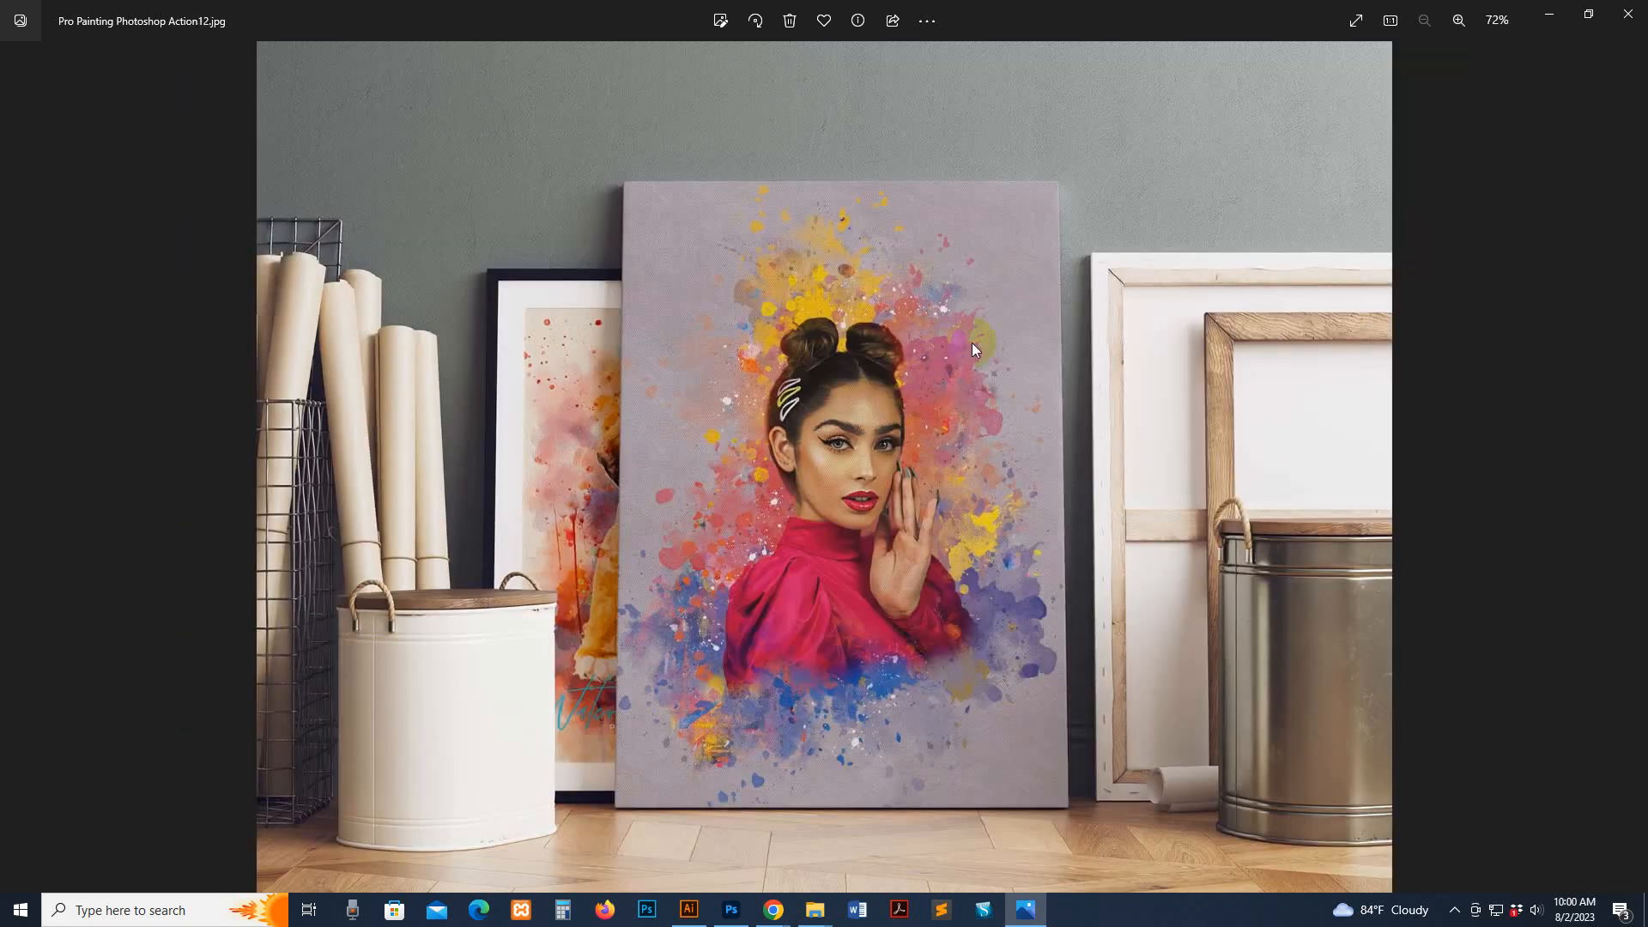
pyautogui.press('Right')
pyautogui.press('Left')
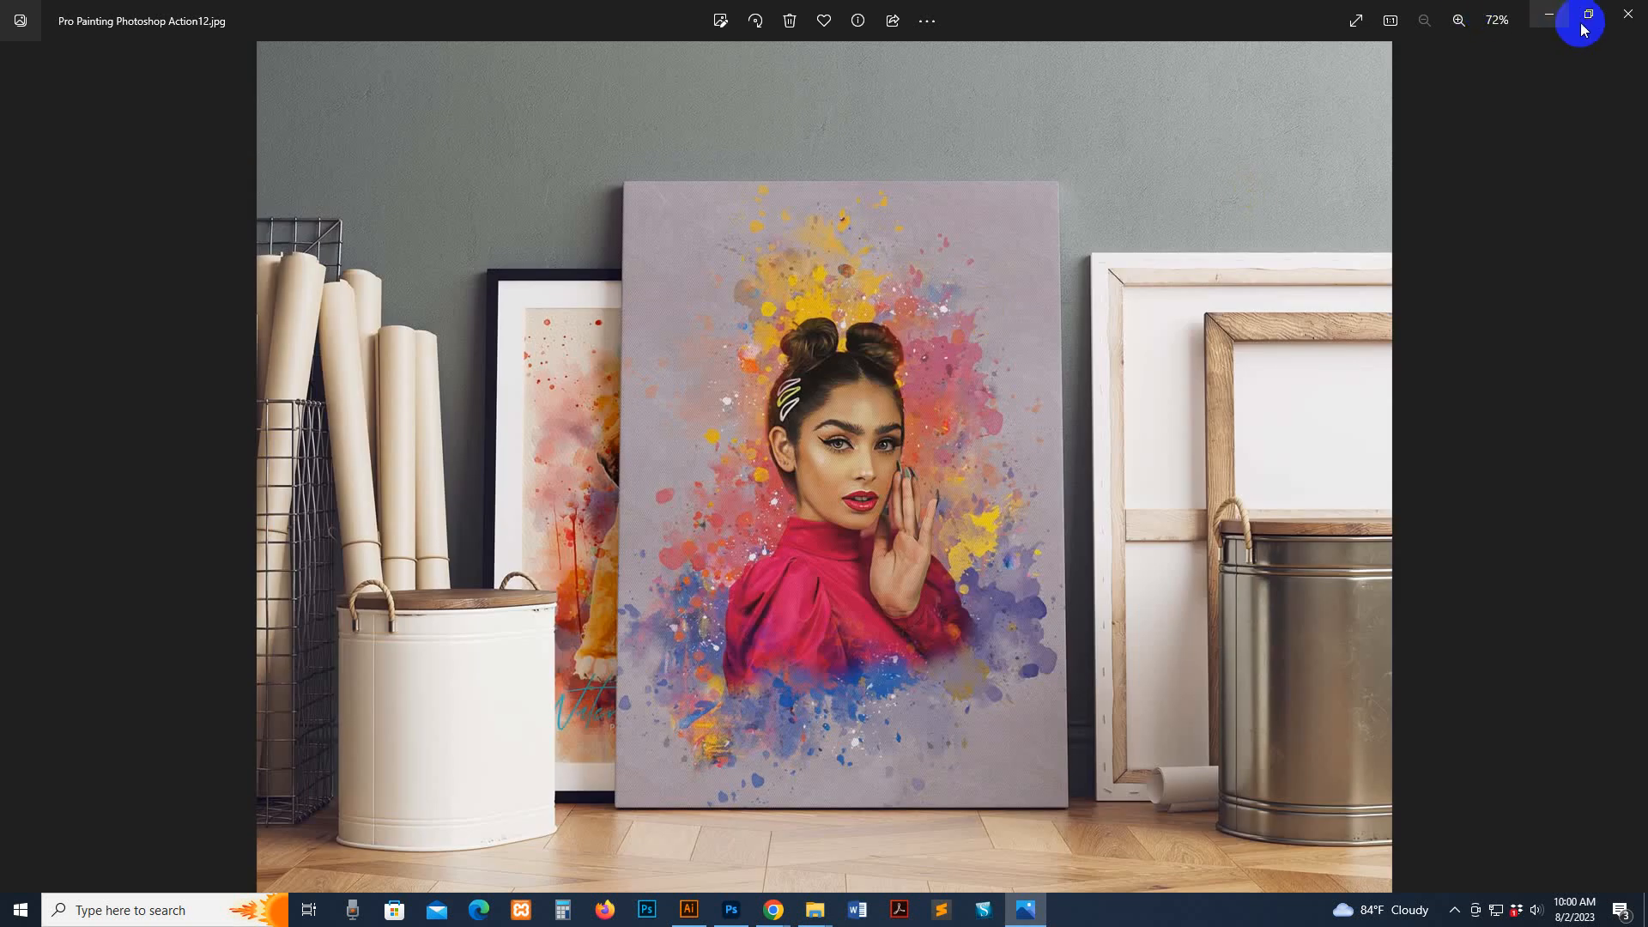
pyautogui.click(1626, 14)
# Step: Read the usage help file in the Main file Pro Painting Photoshop Action folder and locate the folder's pattern and brush files
pyautogui.doubleClick(207, 146)
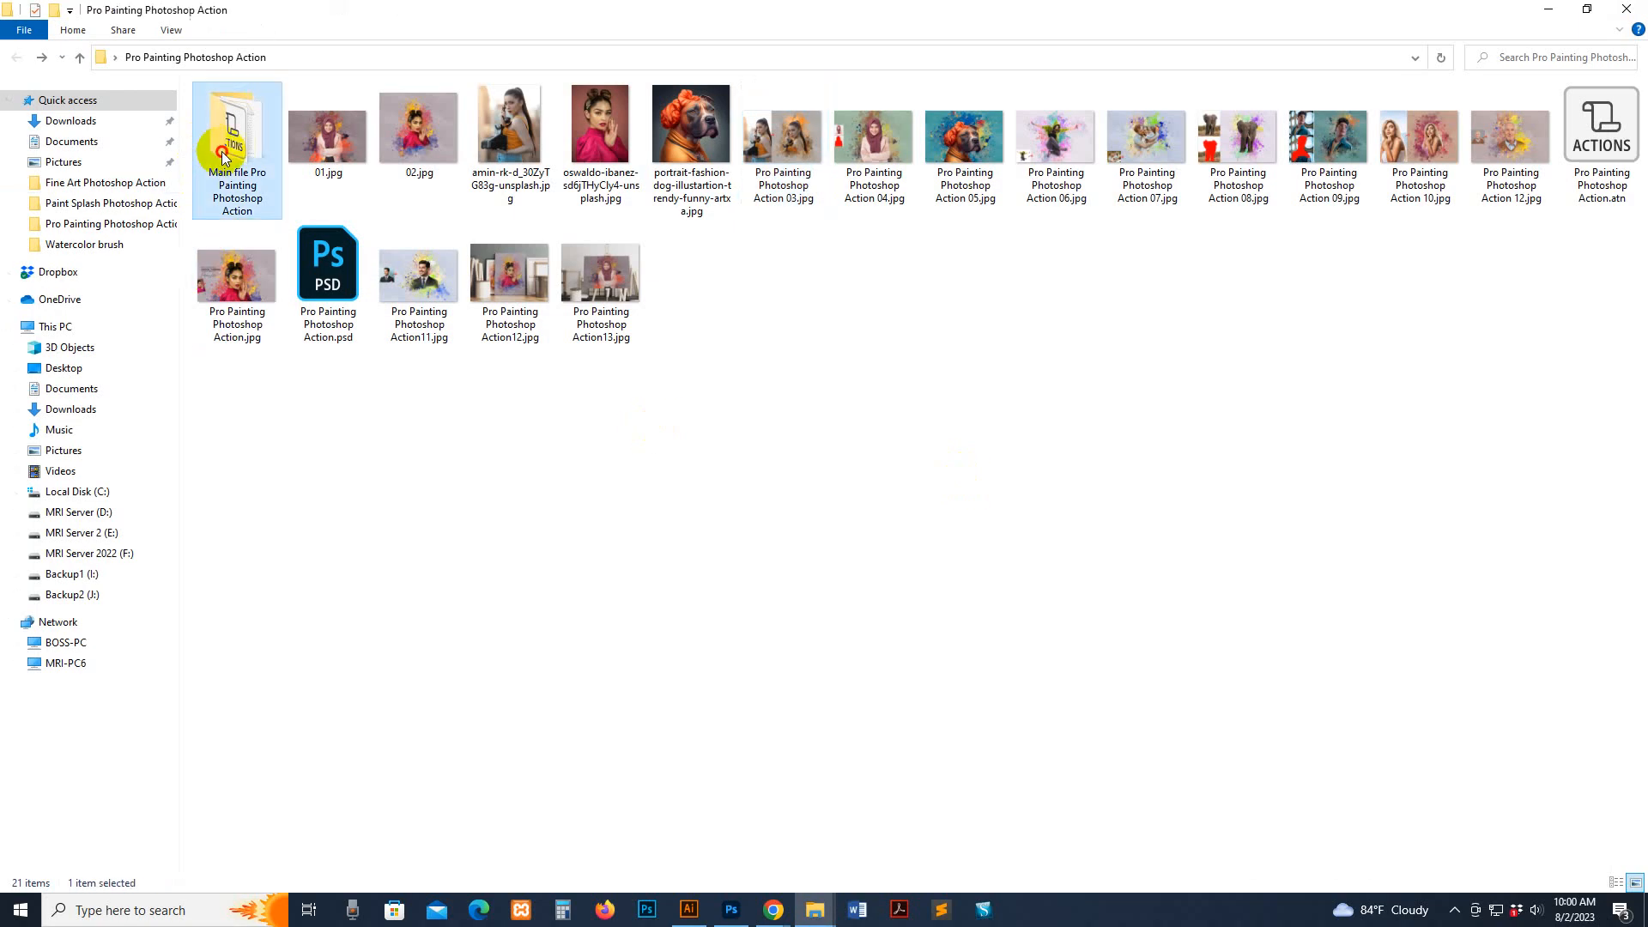
pyautogui.doubleClick(257, 129)
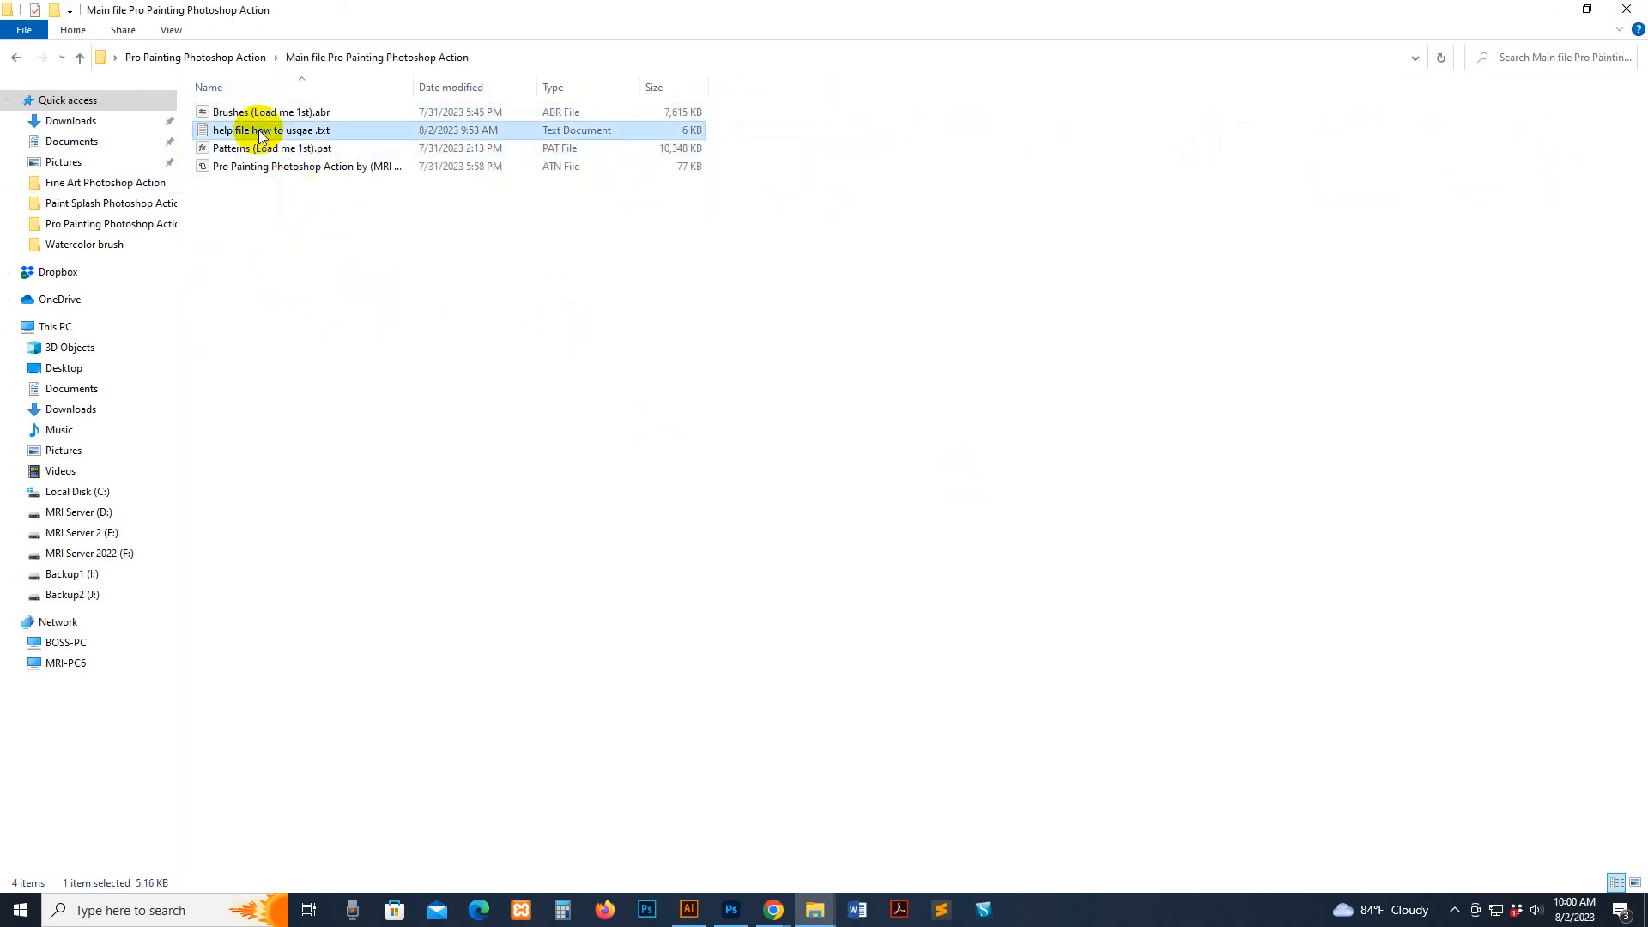
pyautogui.click(608, 374)
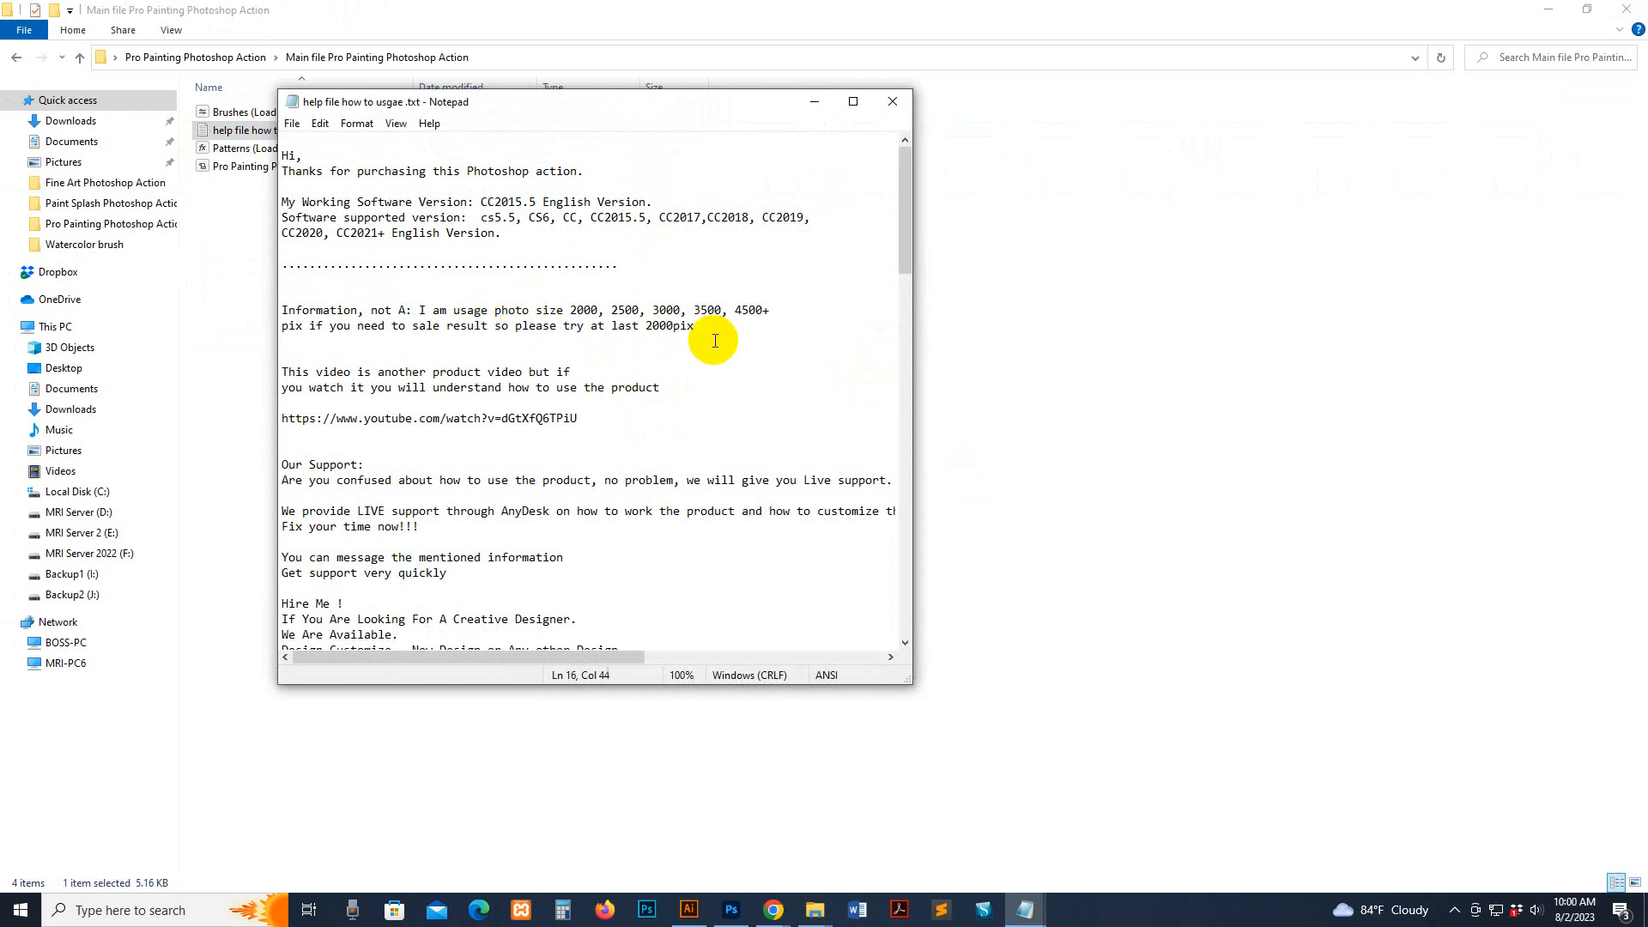
pyautogui.scroll(-8, 460, 305)
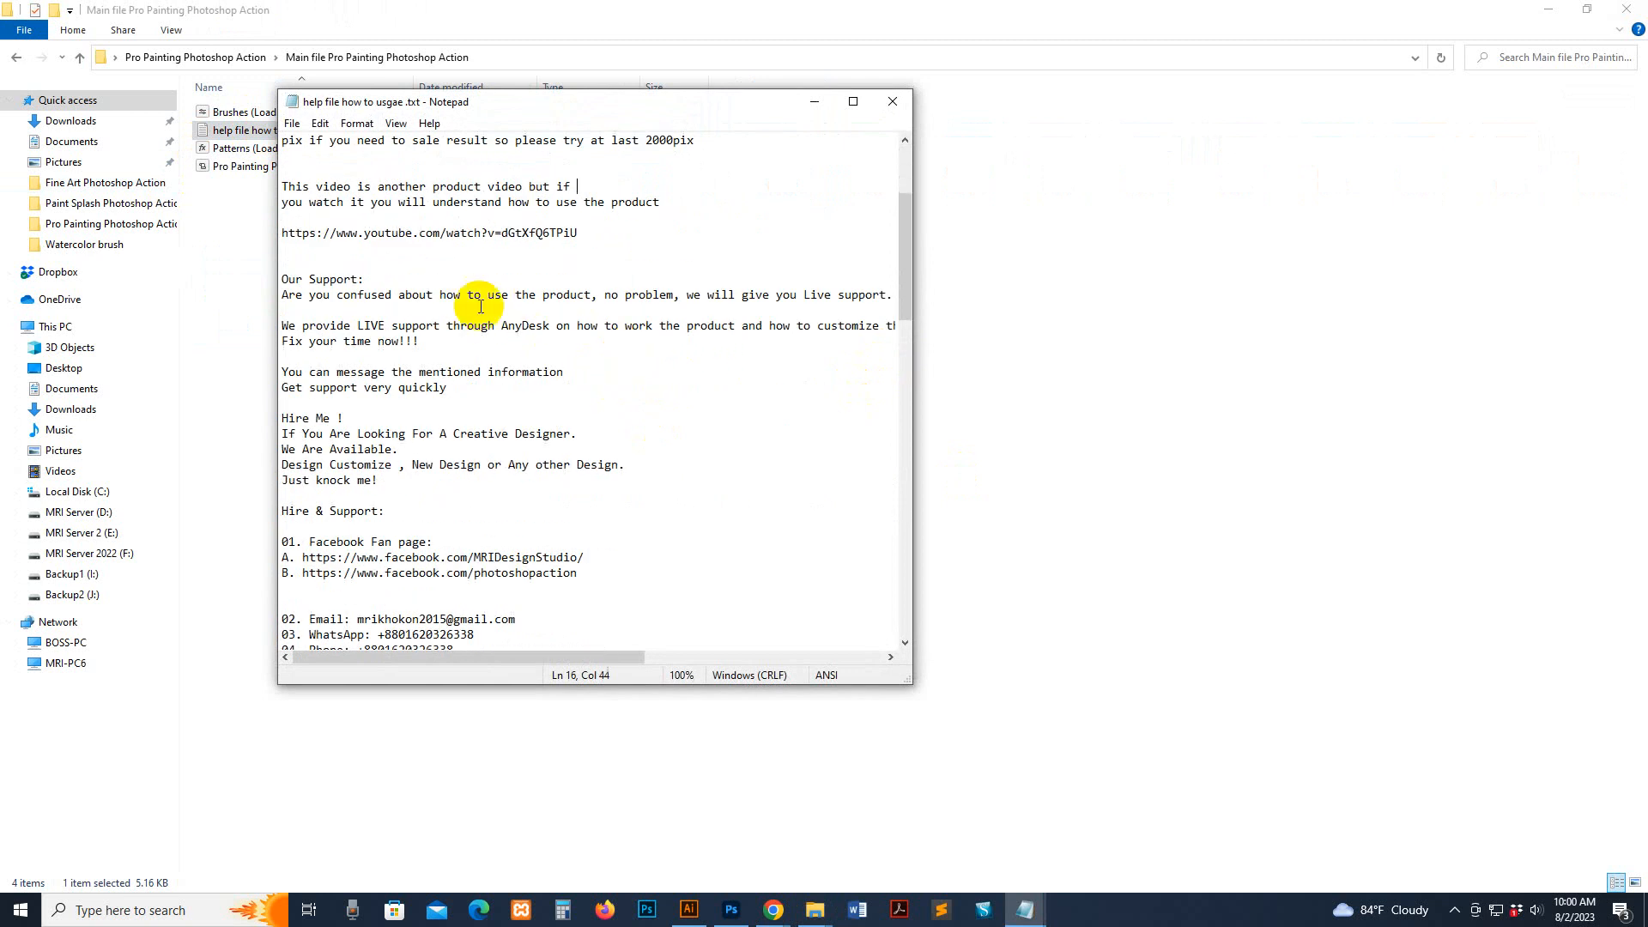
pyautogui.scroll(1, 456, 299)
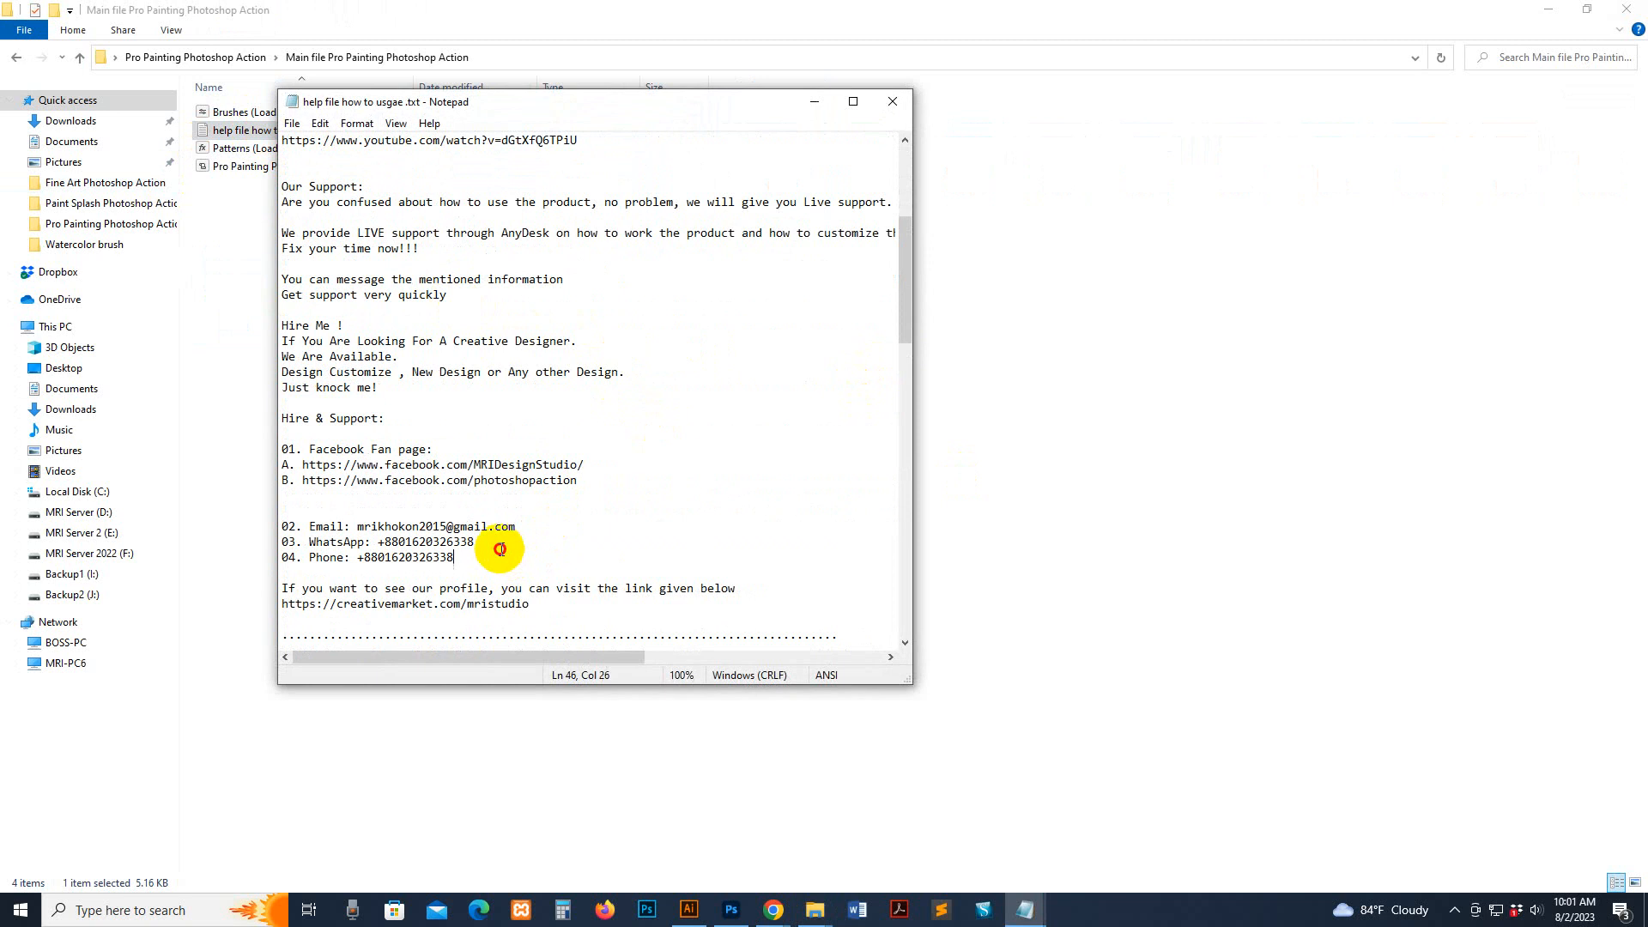
pyautogui.moveTo(502, 512); pyautogui.dragTo(284, 276)
pyautogui.scroll(-3, 620, 384)
pyautogui.scroll(-6, 621, 383)
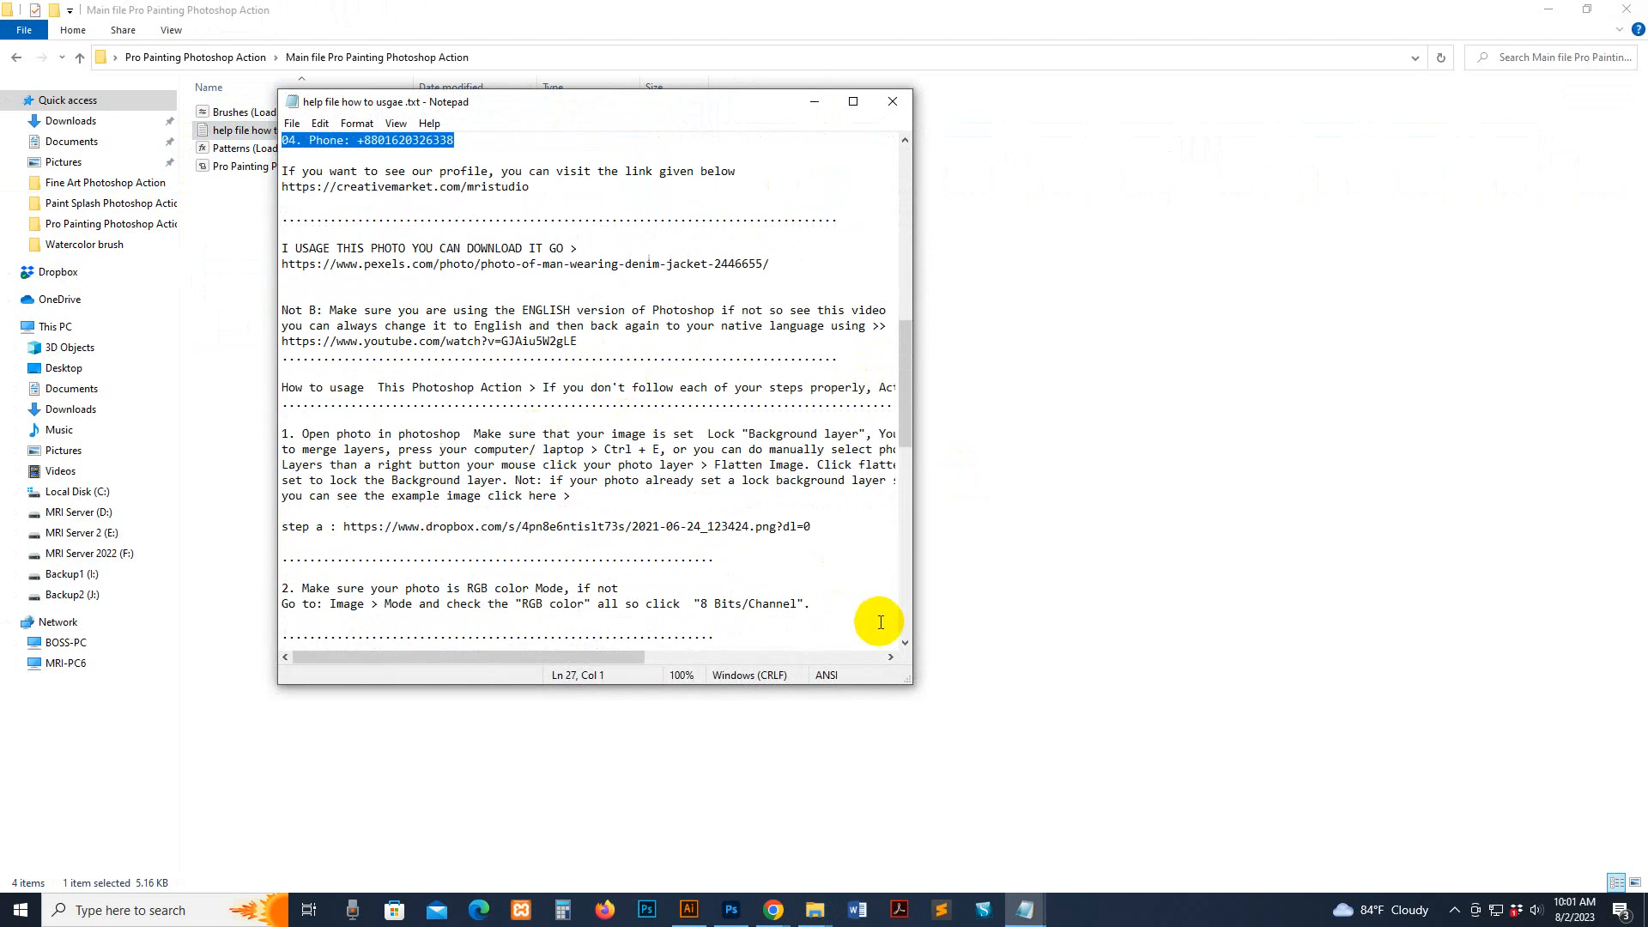
pyautogui.scroll(-3, 446, 404)
pyautogui.click(633, 526)
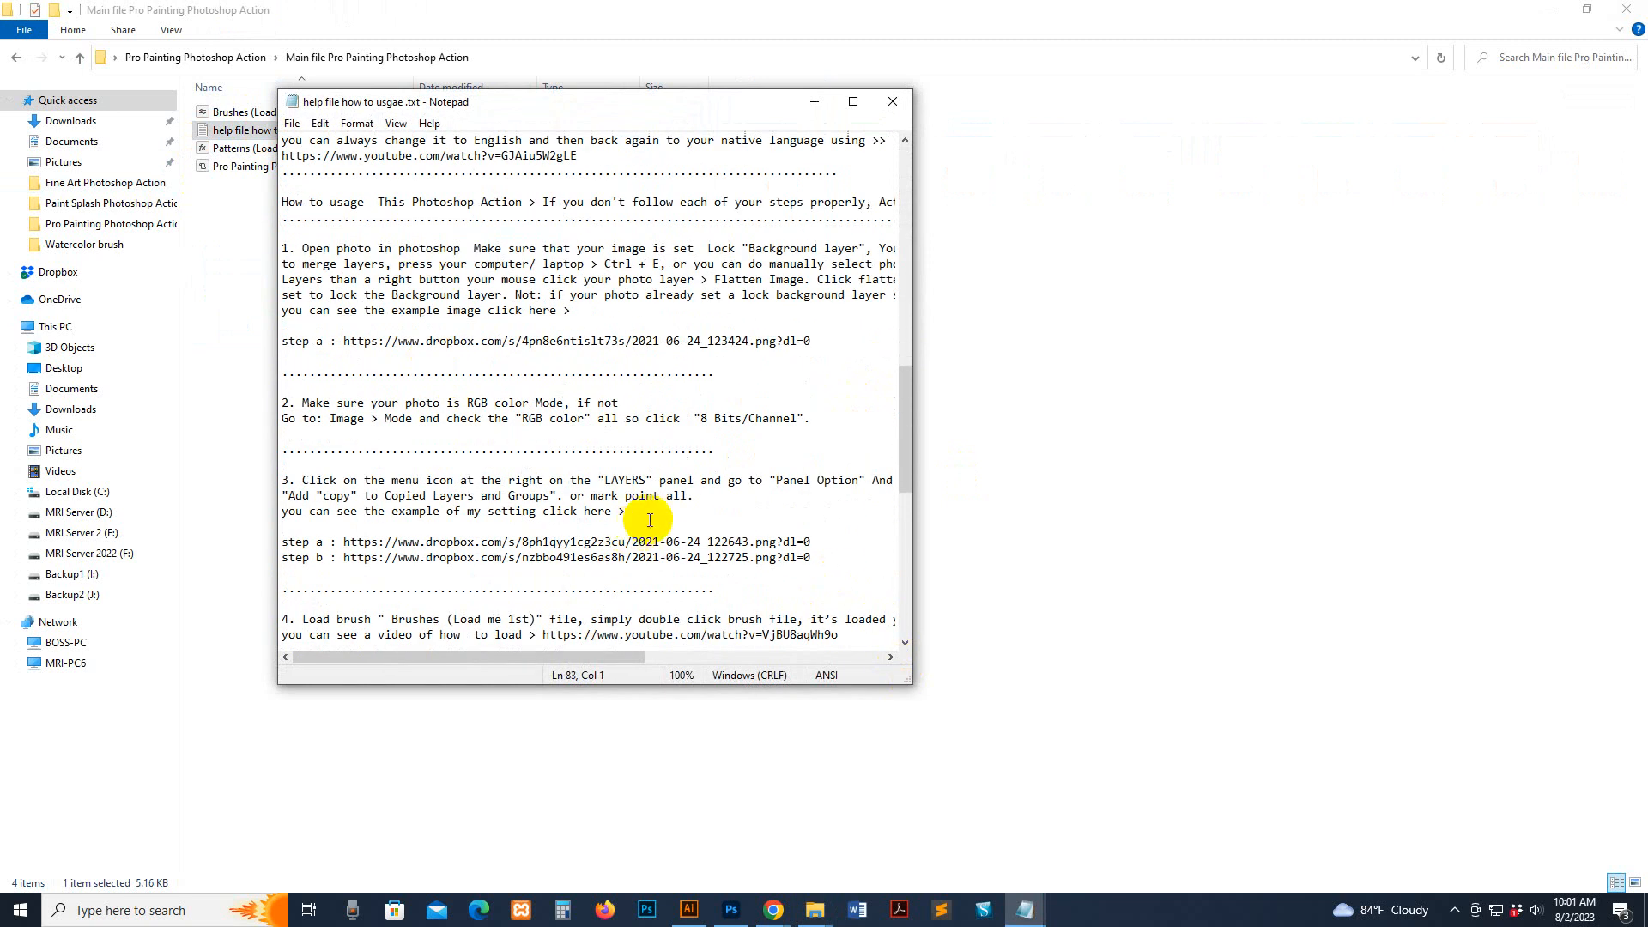
pyautogui.scroll(-5, 673, 490)
pyautogui.scroll(-8, 674, 489)
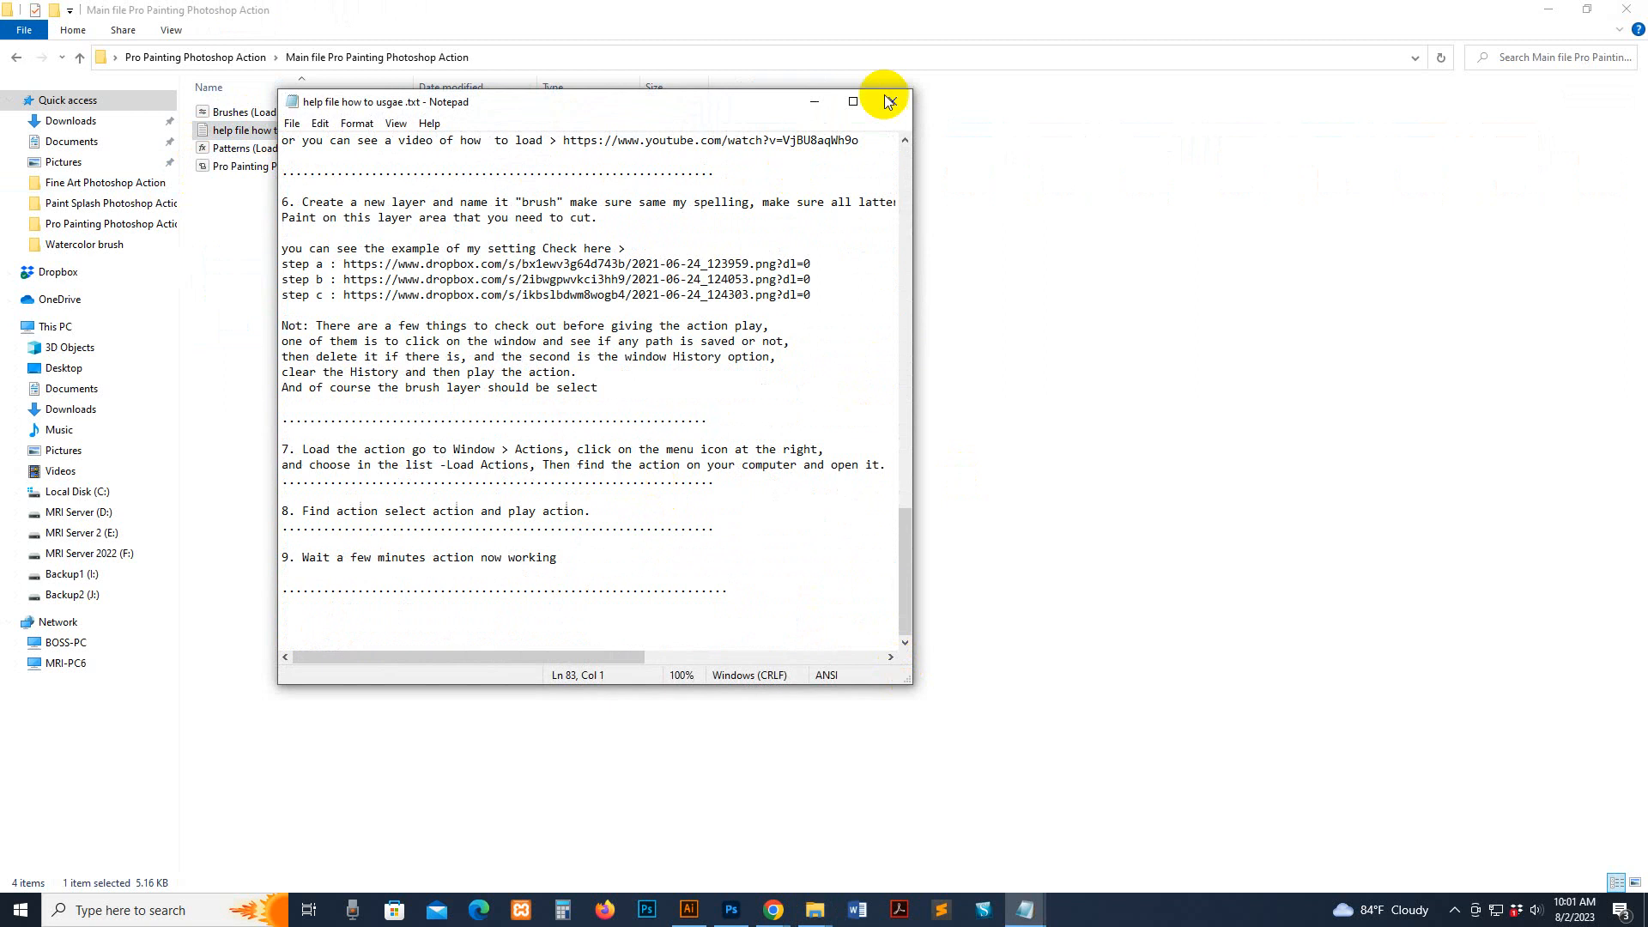
pyautogui.click(893, 101)
pyautogui.click(249, 152)
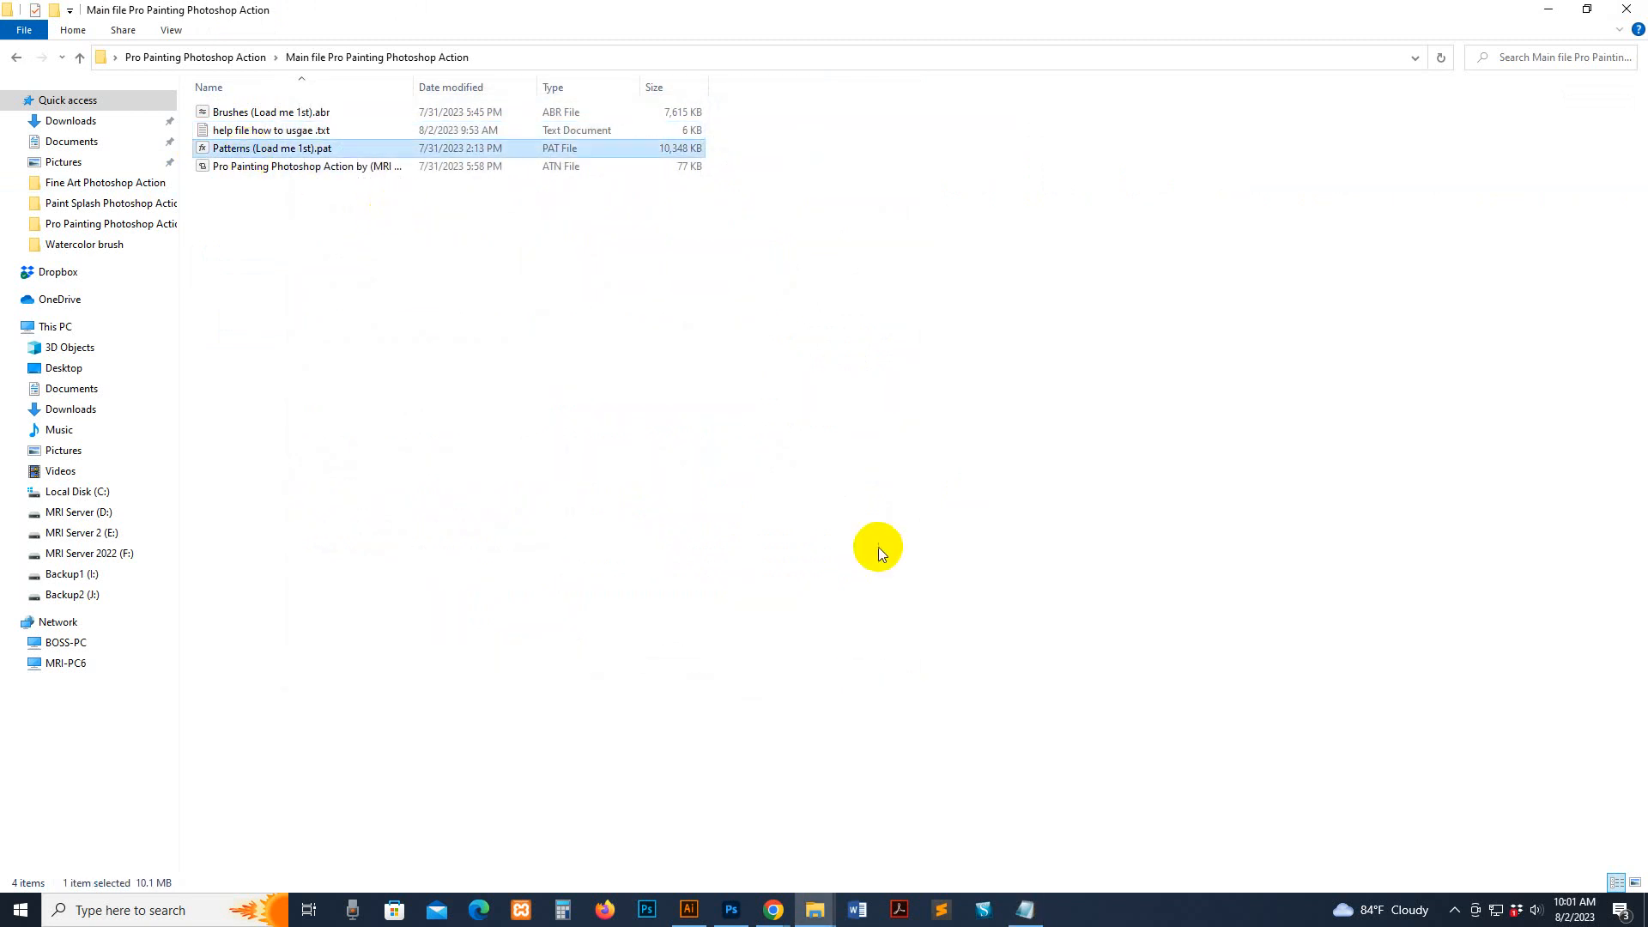
pyautogui.click(247, 114)
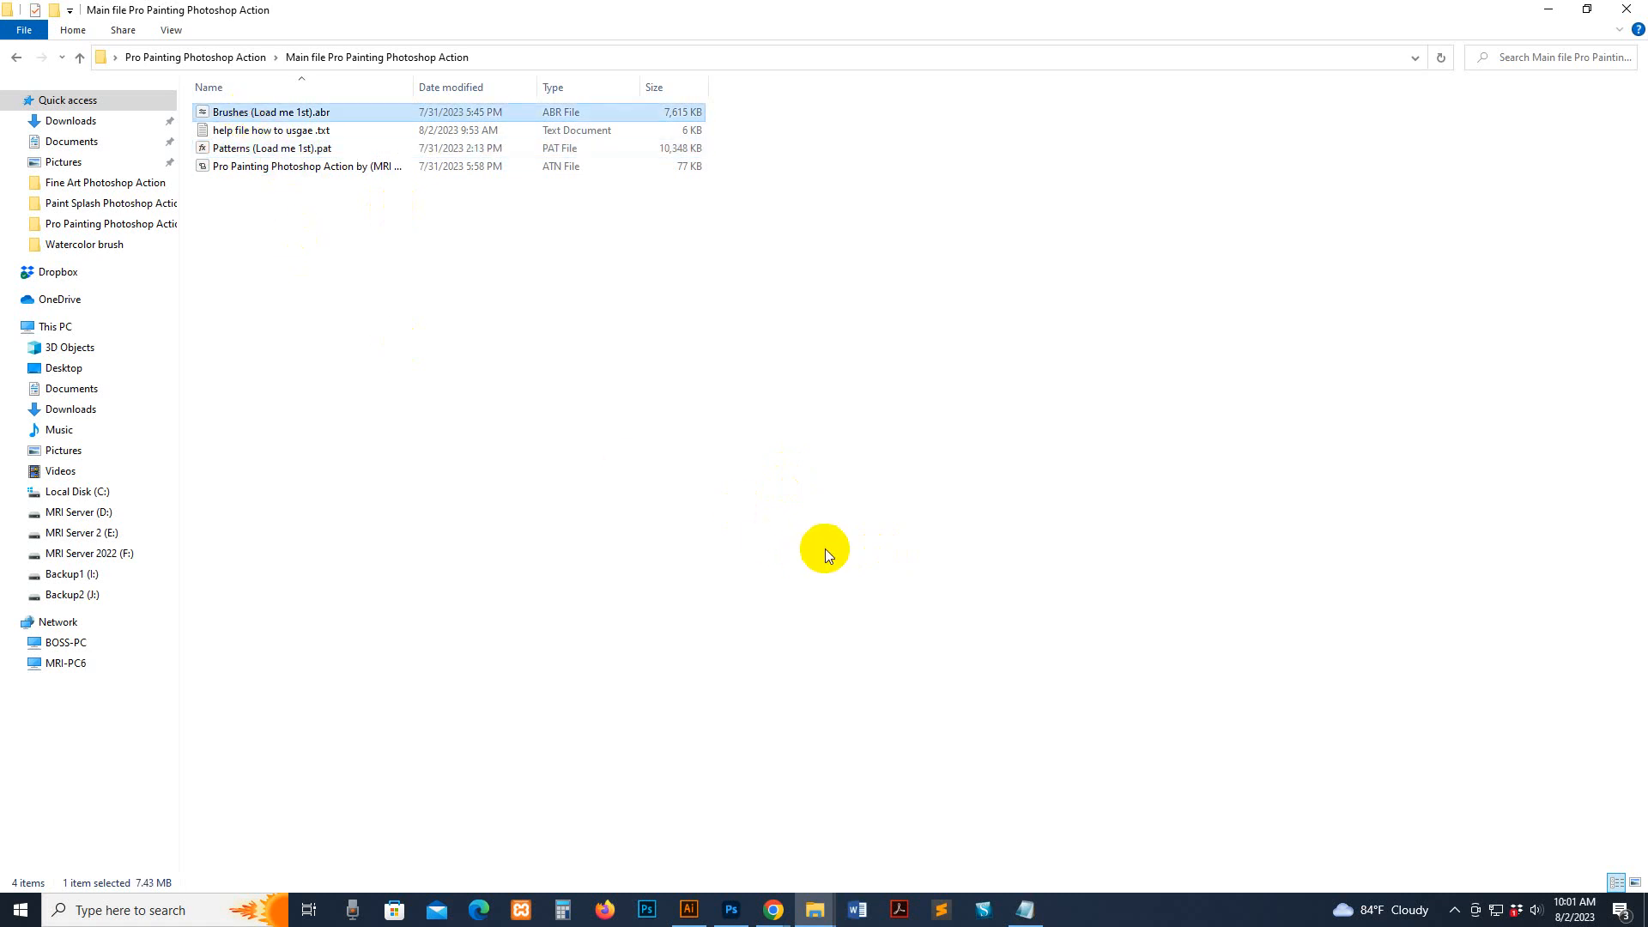
# Step: Switch to Photoshop and display the Brushes palette, placing it beside the Layers palette
pyautogui.click(731, 910)
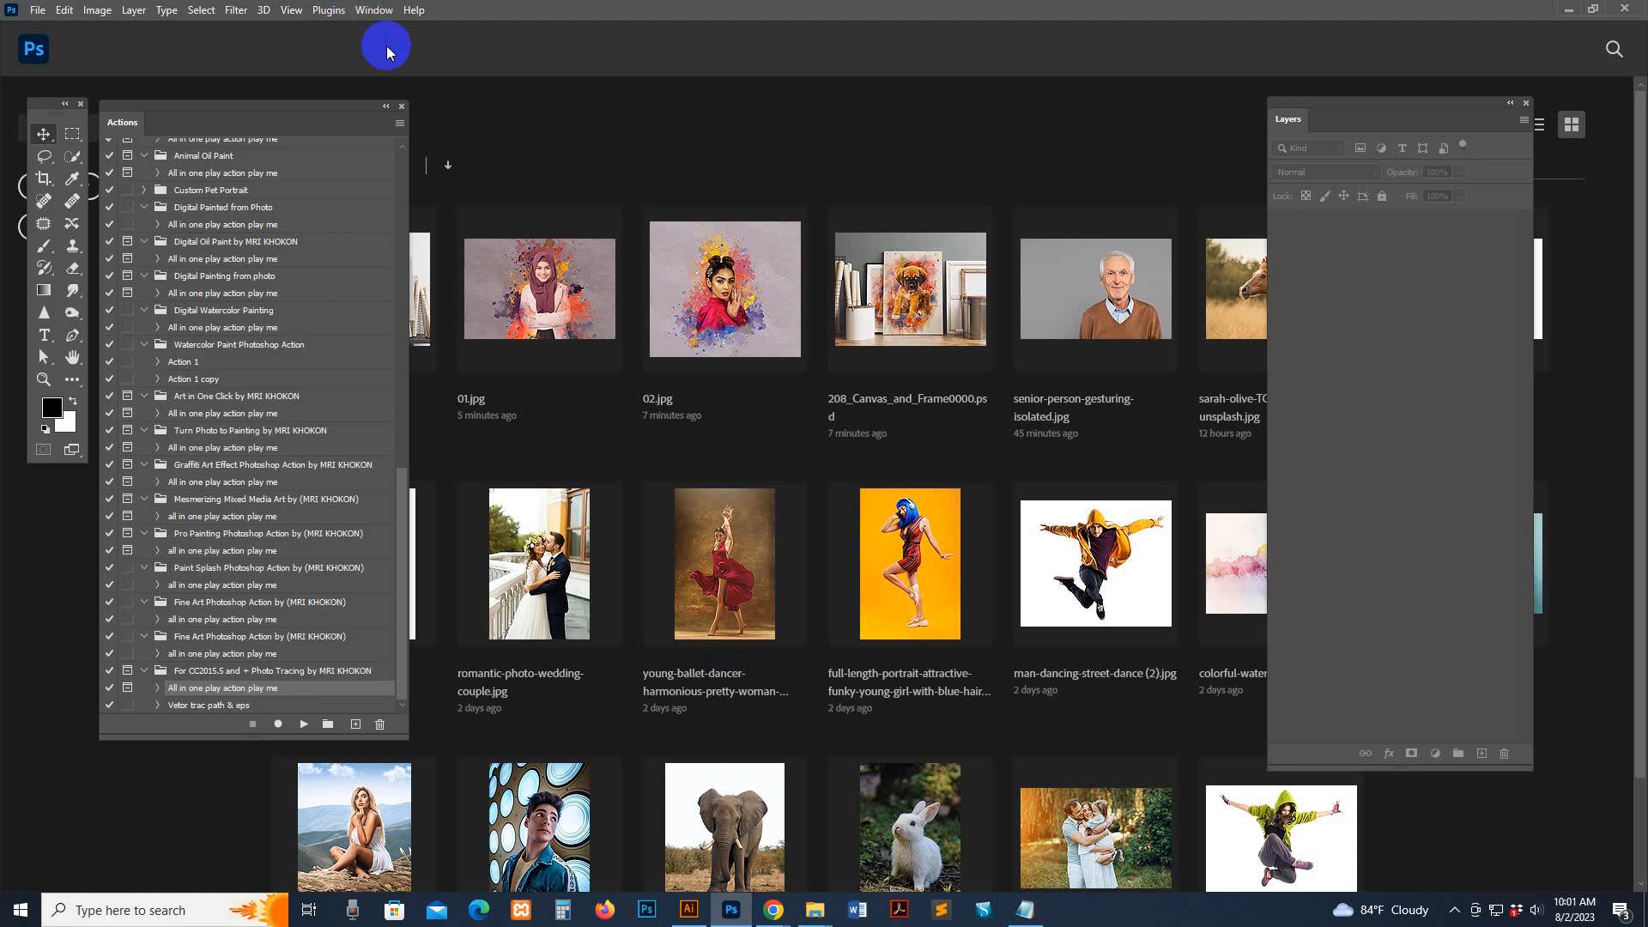
pyautogui.click(375, 9)
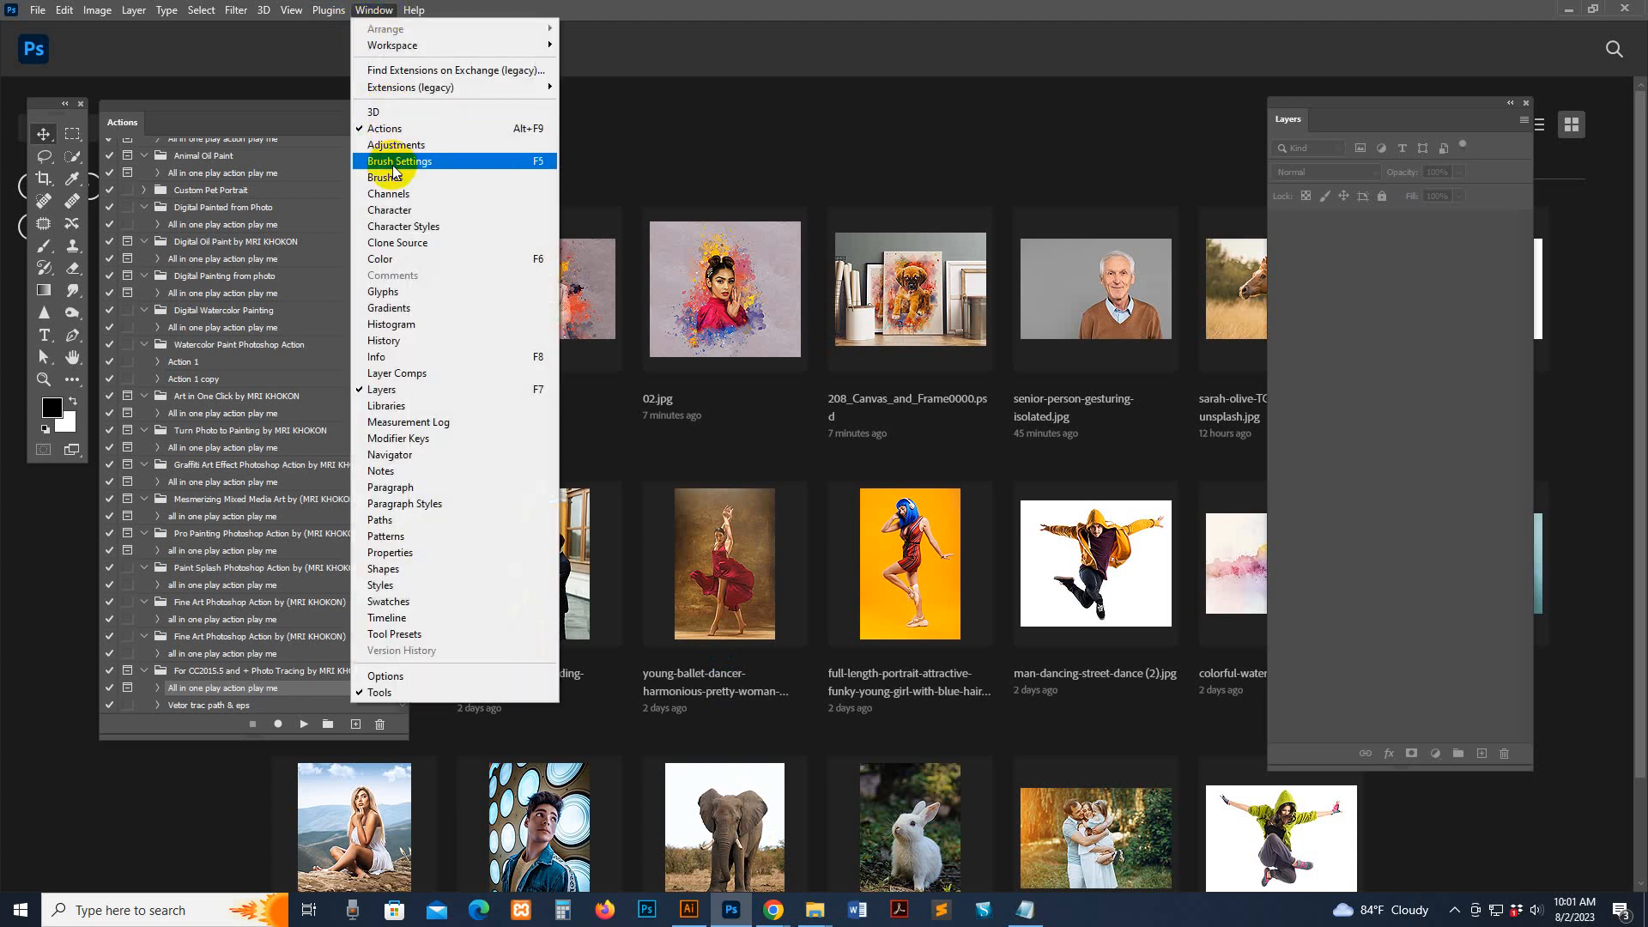
pyautogui.click(393, 177)
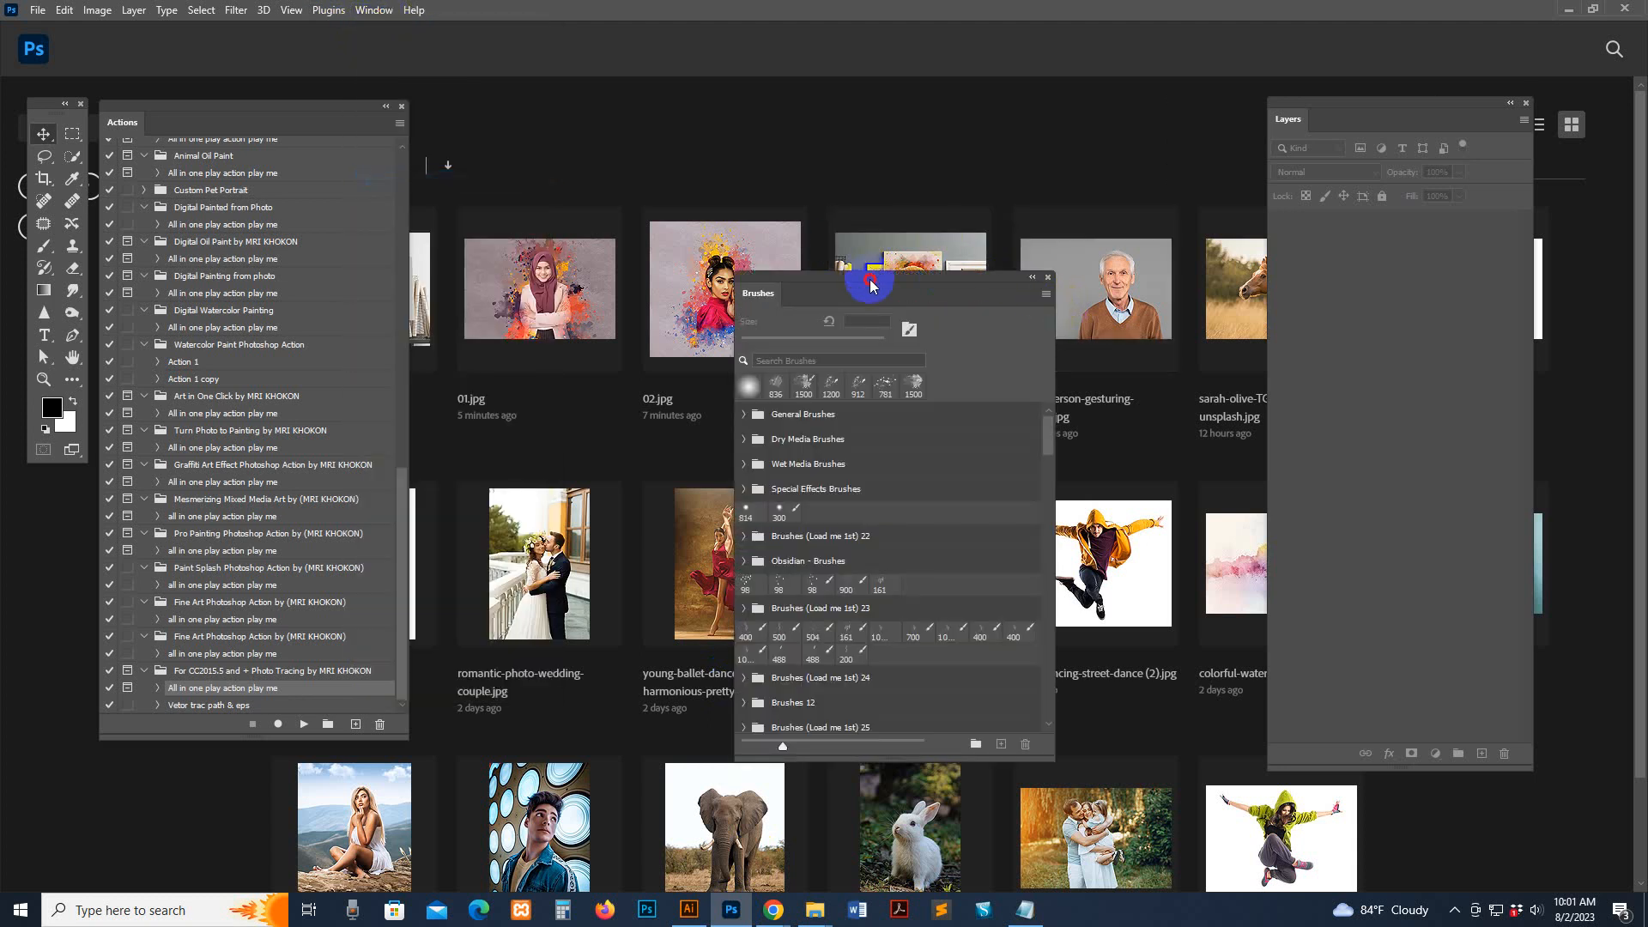
pyautogui.moveTo(870, 285)
pyautogui.mouseDown()
pyautogui.moveTo(1199, 132)
pyautogui.moveTo(1092, 92)
pyautogui.moveTo(1026, 97)
pyautogui.mouseUp()
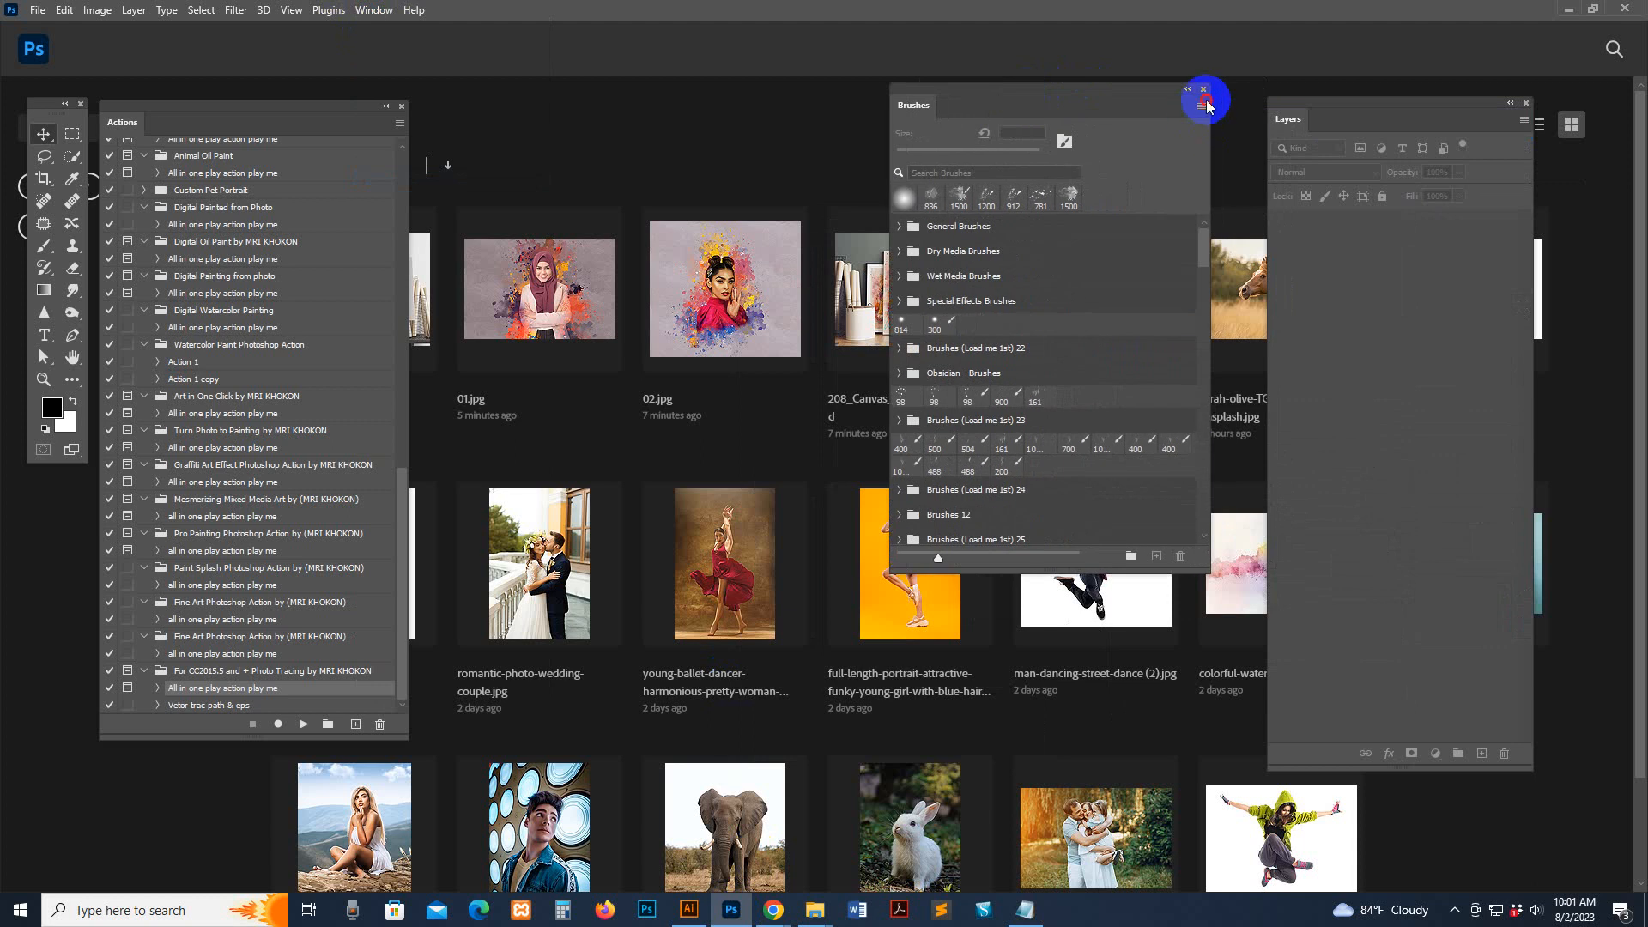
# Step: Import Brushes (Load me 1st).abr from the Main file Pro Painting Photoshop Action folder and close the Brushes palette
pyautogui.click(1201, 106)
pyautogui.click(1201, 106)
pyautogui.click(1201, 105)
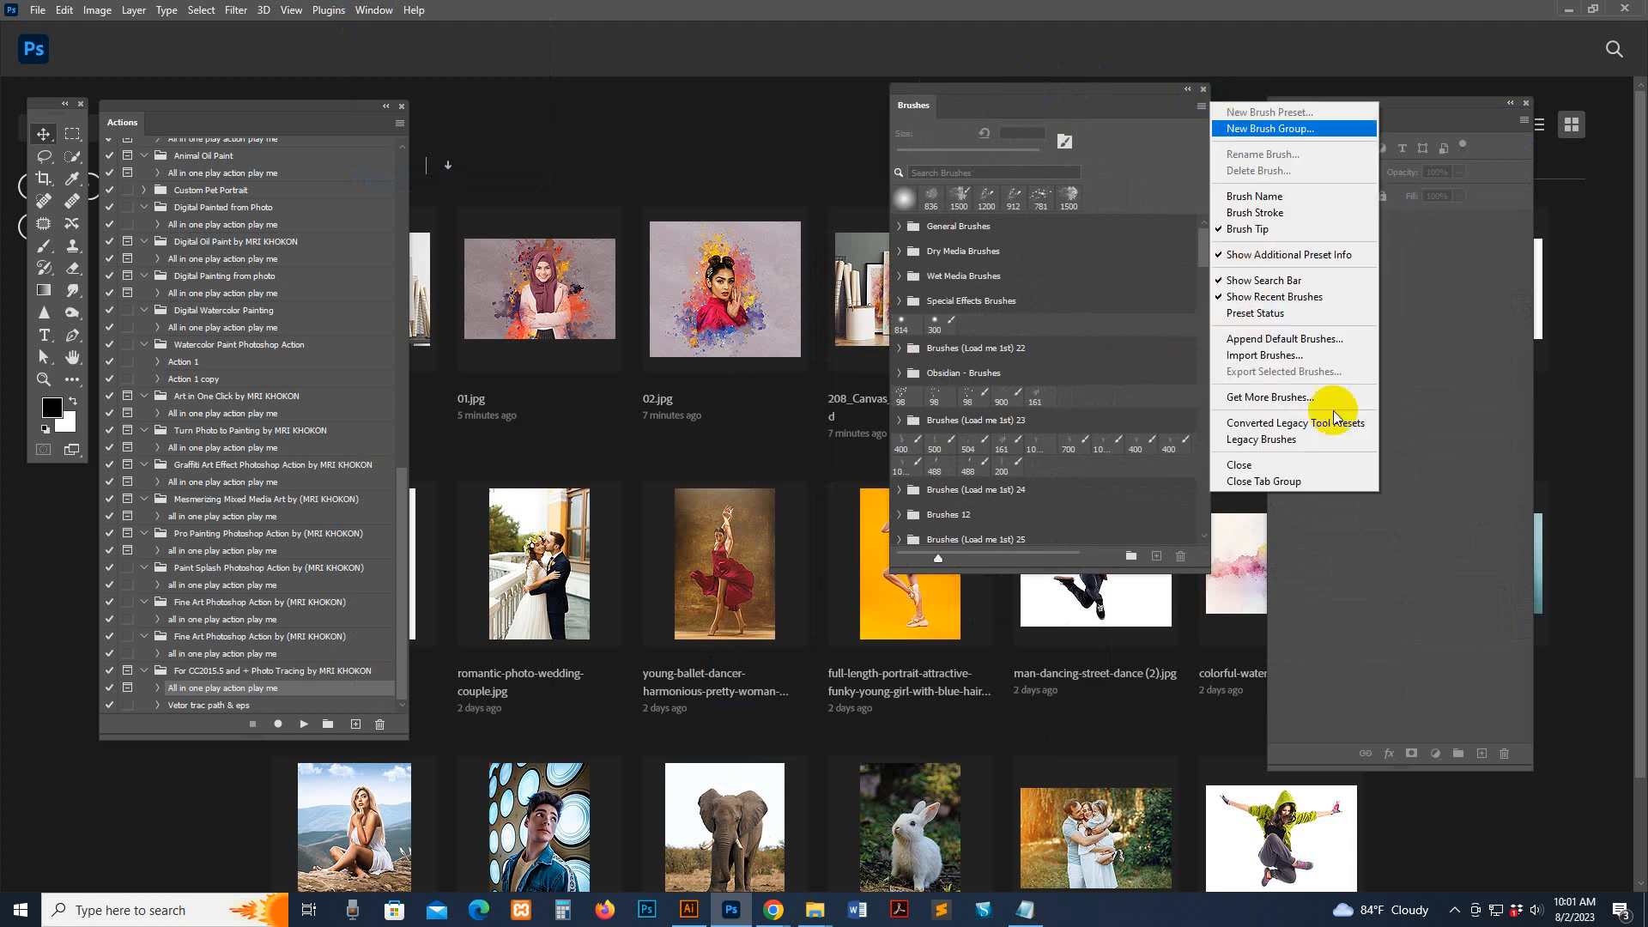
pyautogui.click(1268, 355)
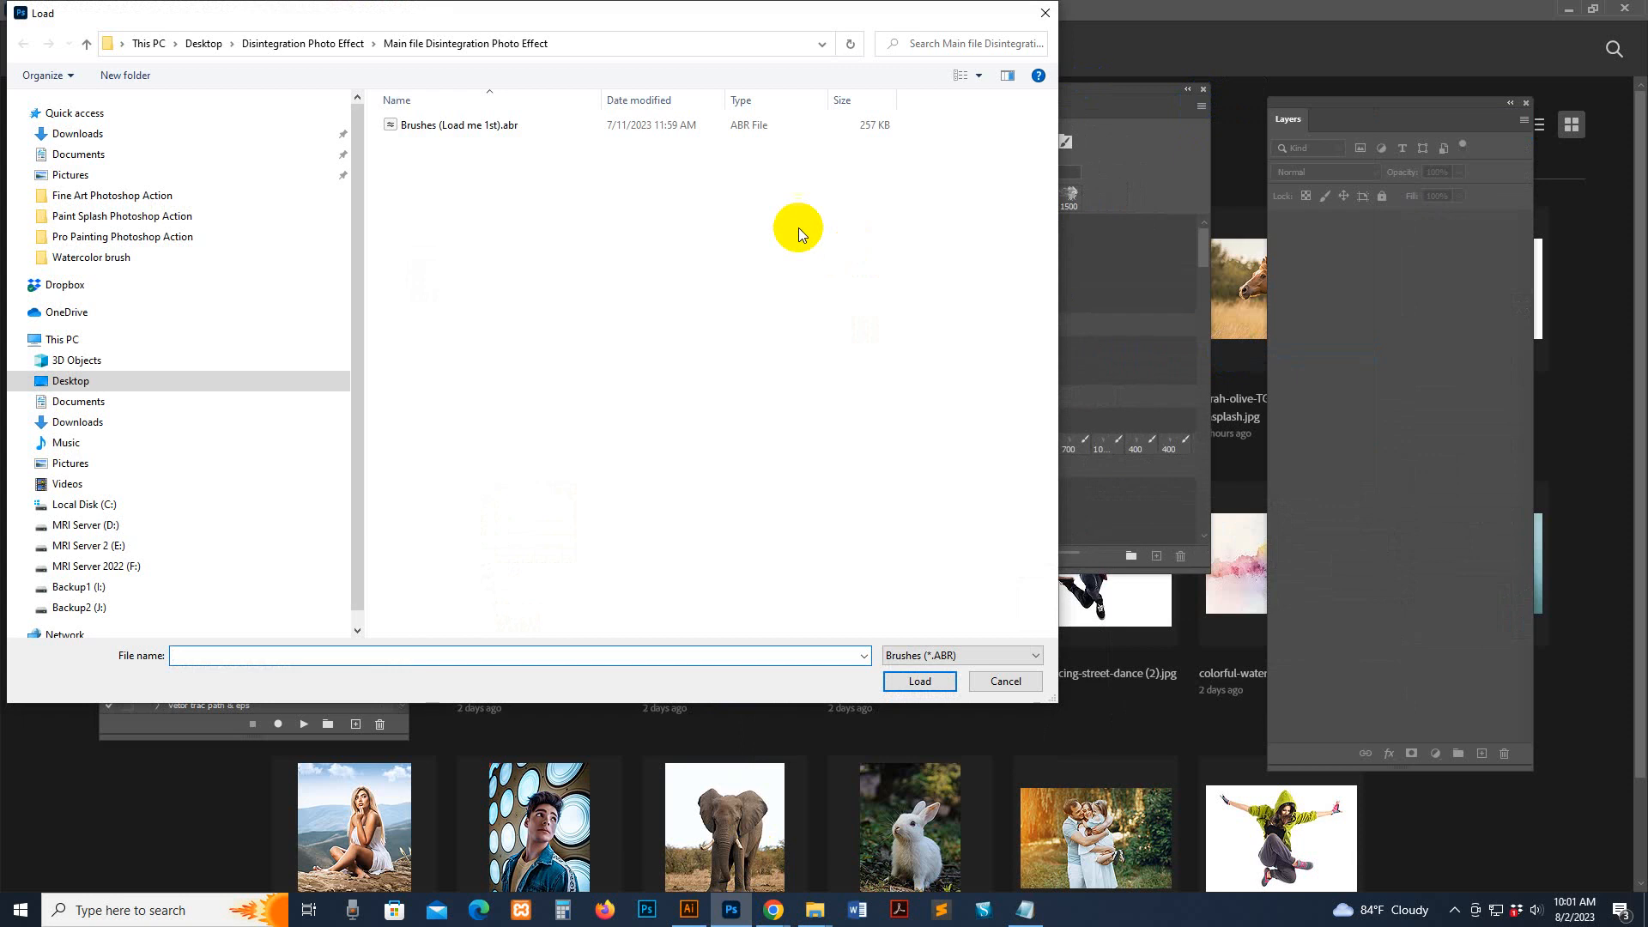
pyautogui.click(116, 238)
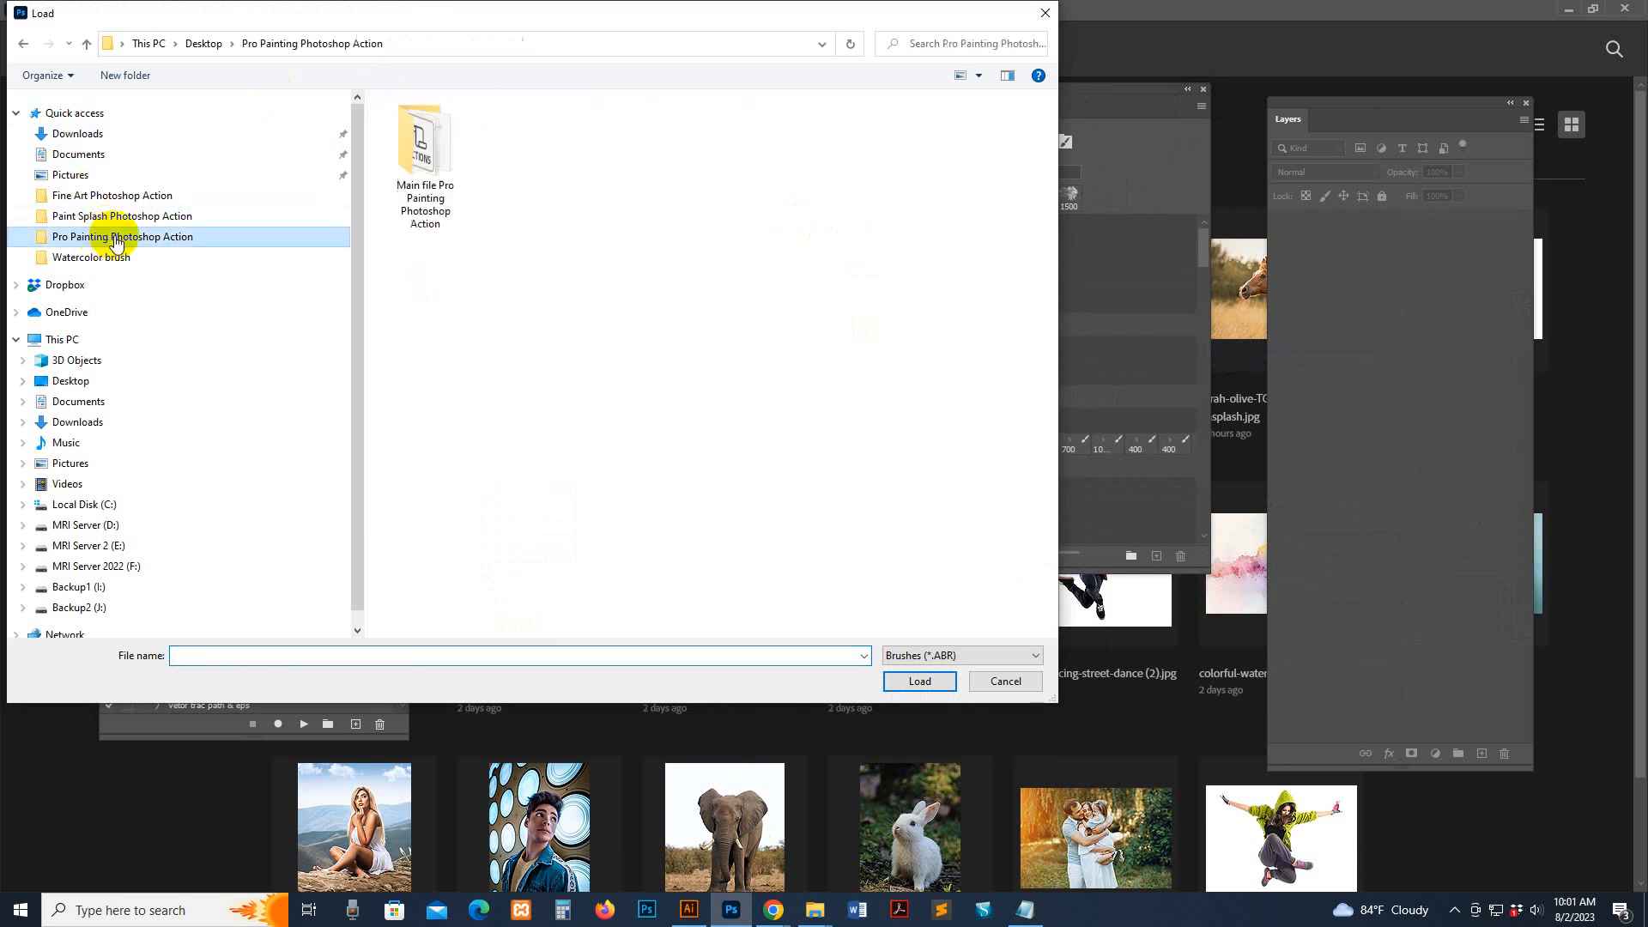
pyautogui.doubleClick(455, 148)
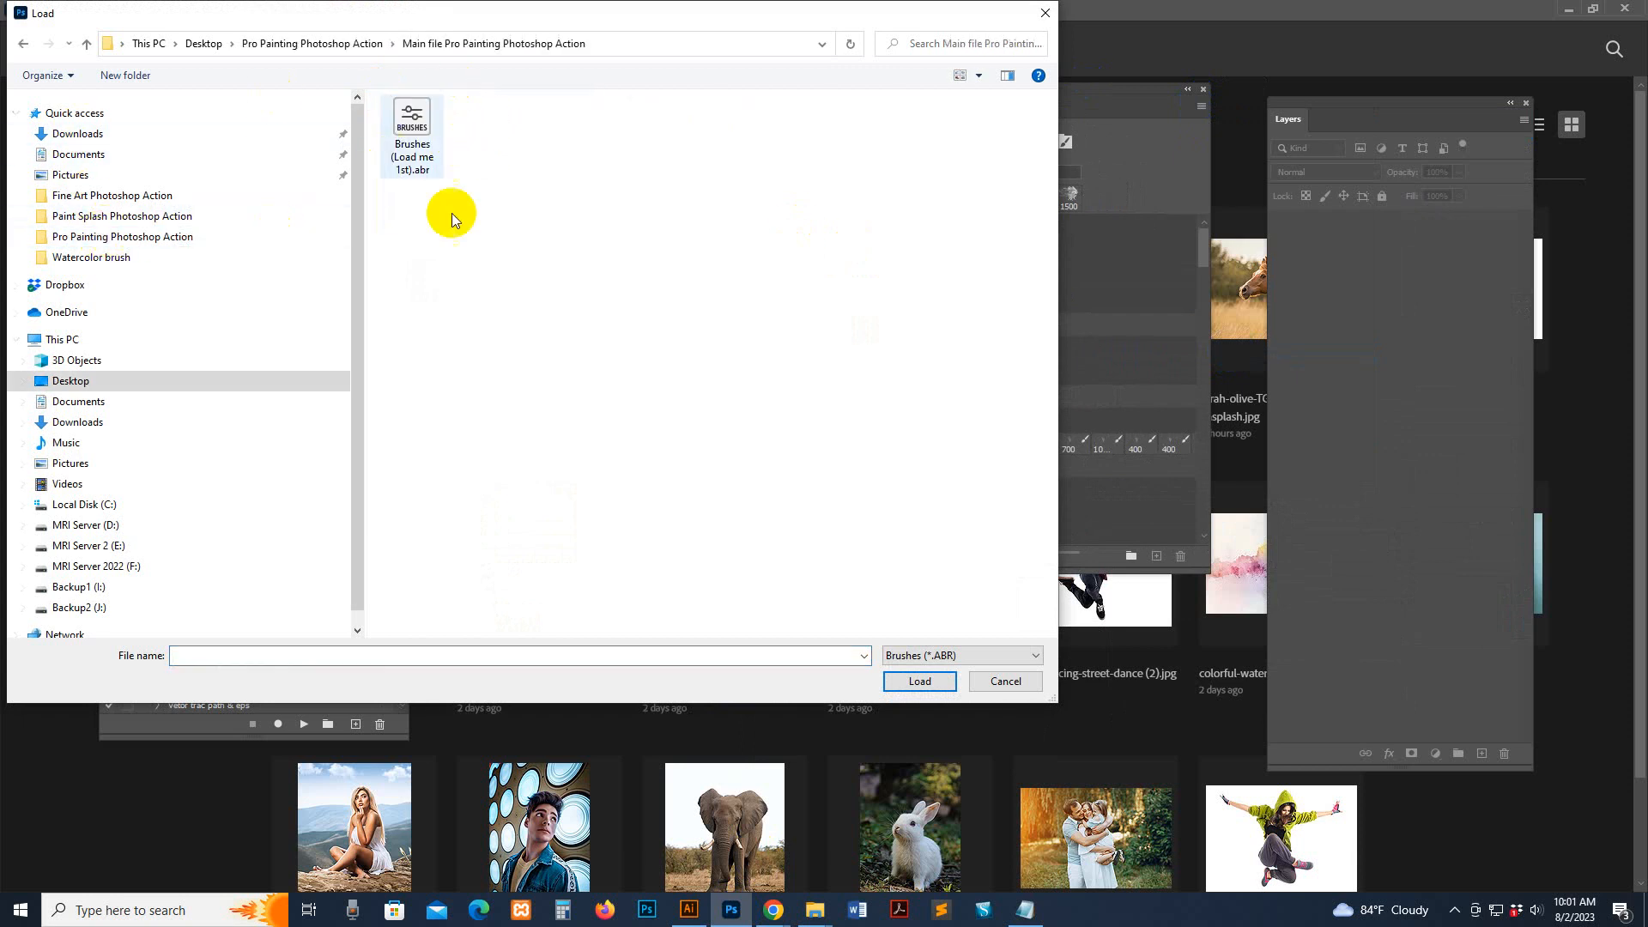
pyautogui.click(424, 119)
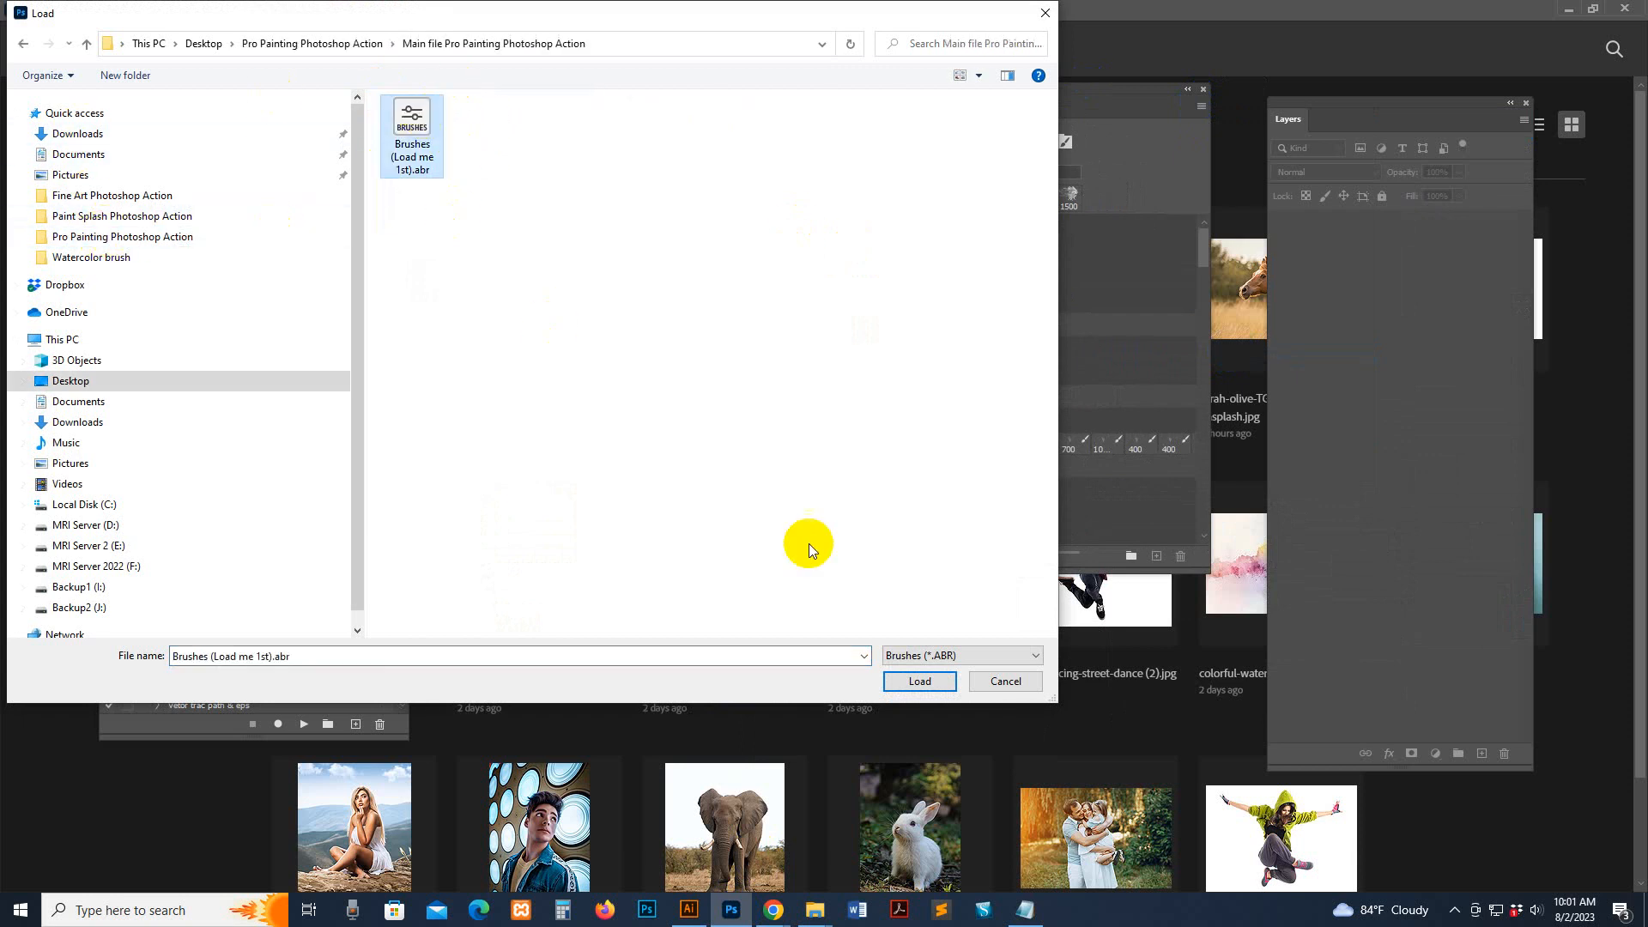
pyautogui.click(919, 681)
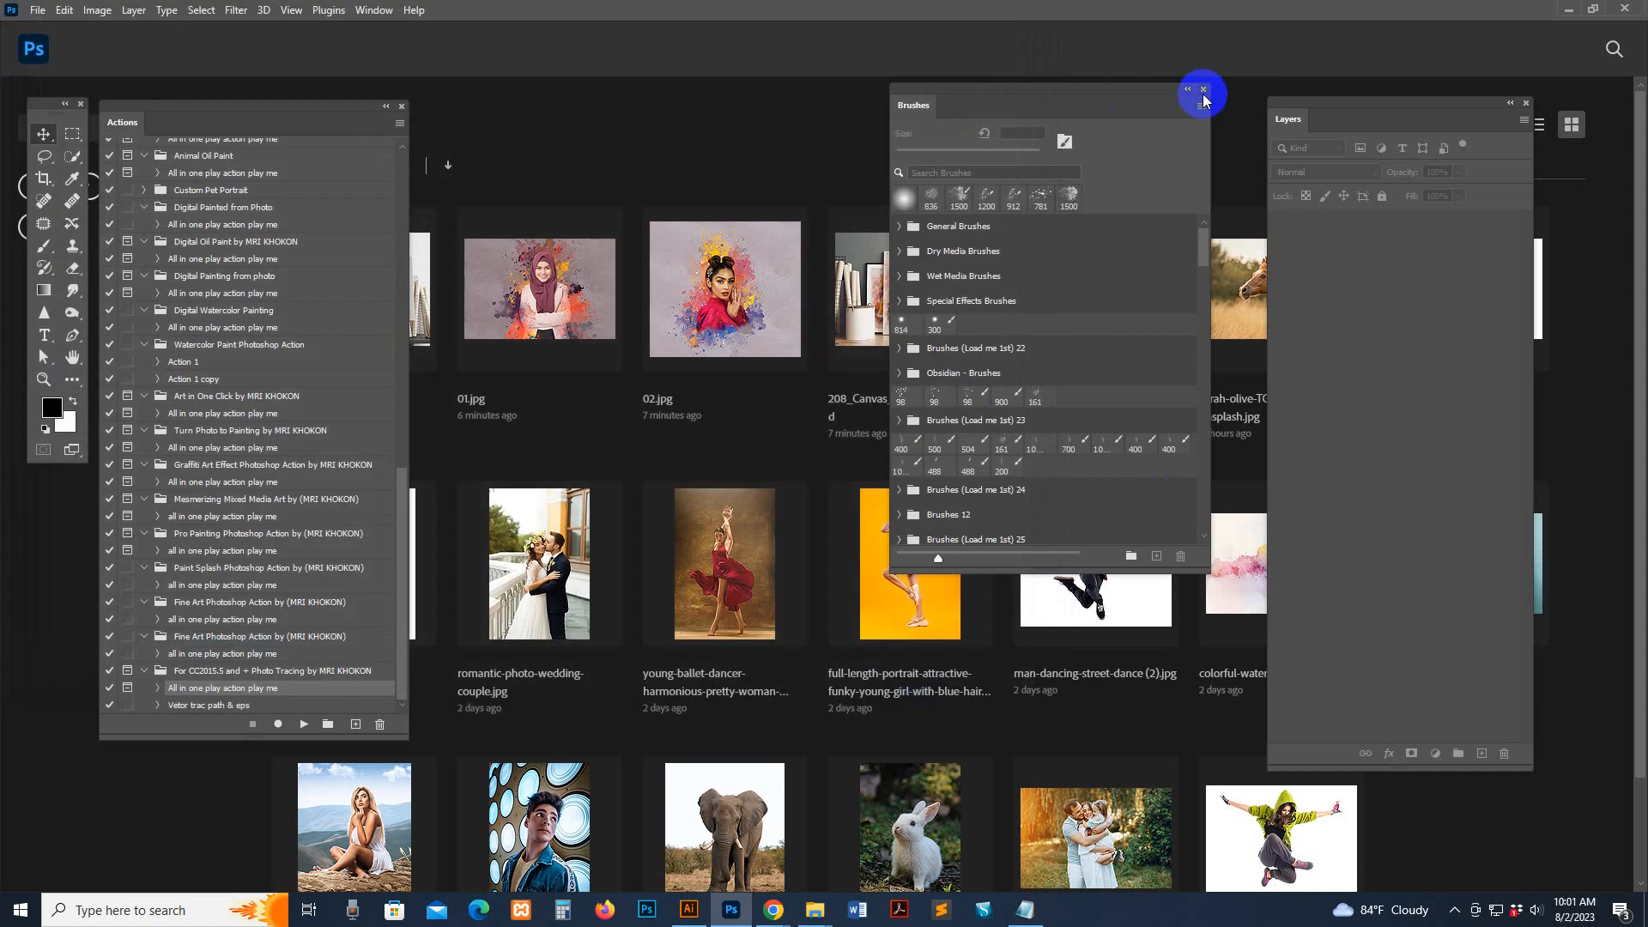
pyautogui.click(1204, 91)
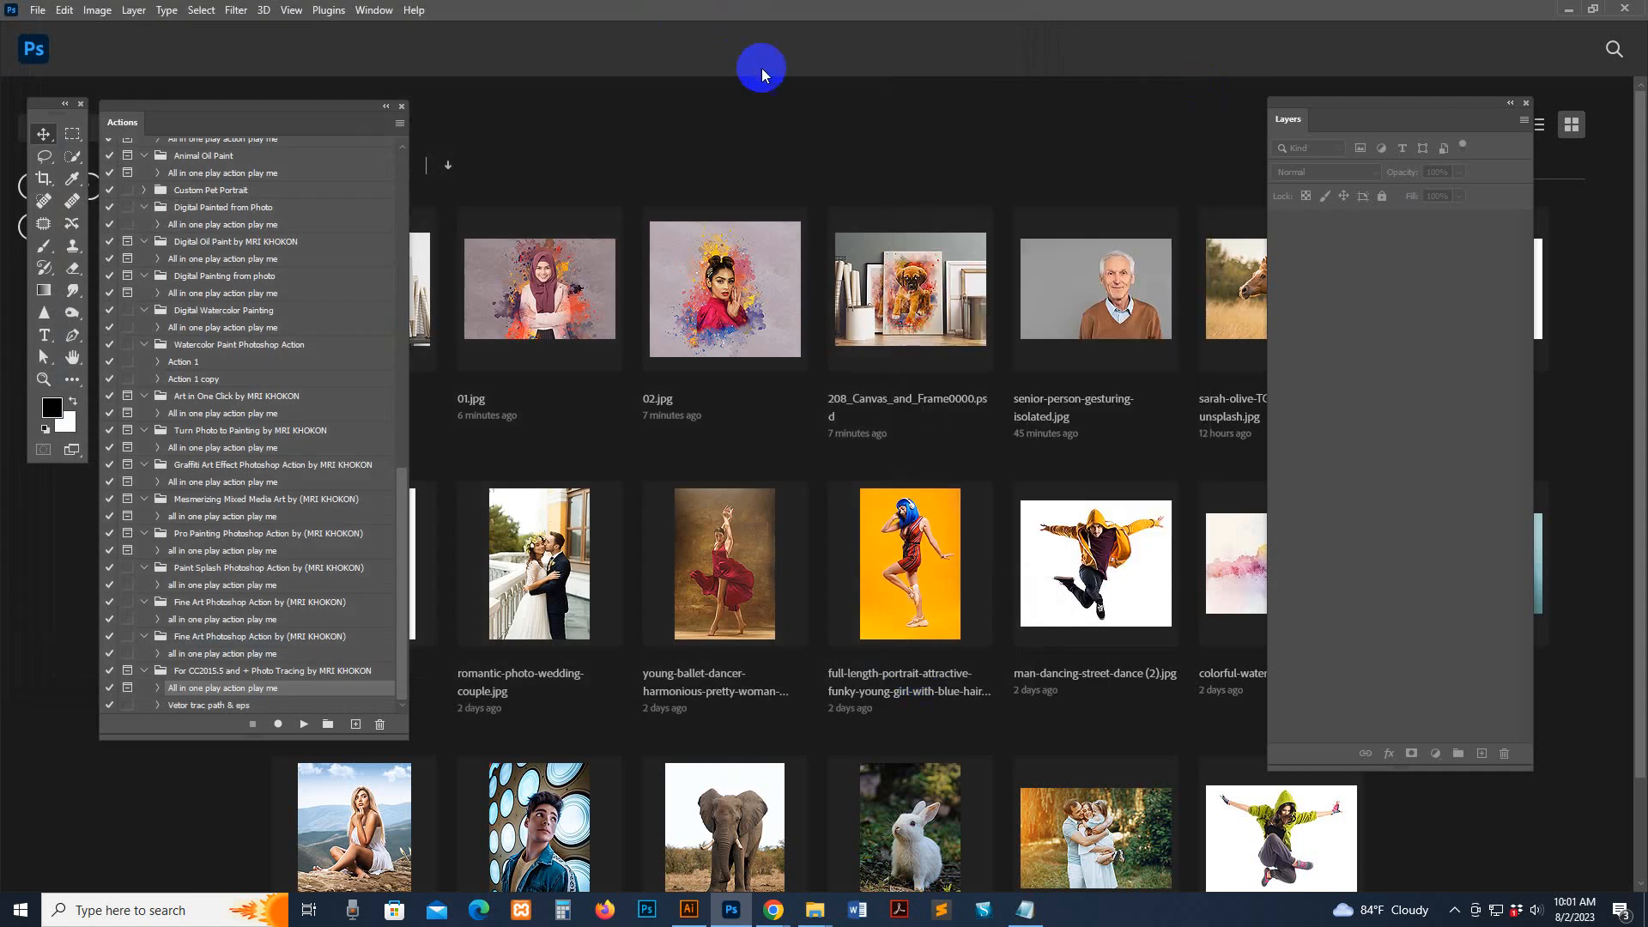
# Step: Display the Patterns palette and place it beside the Layers palette
pyautogui.click(362, 10)
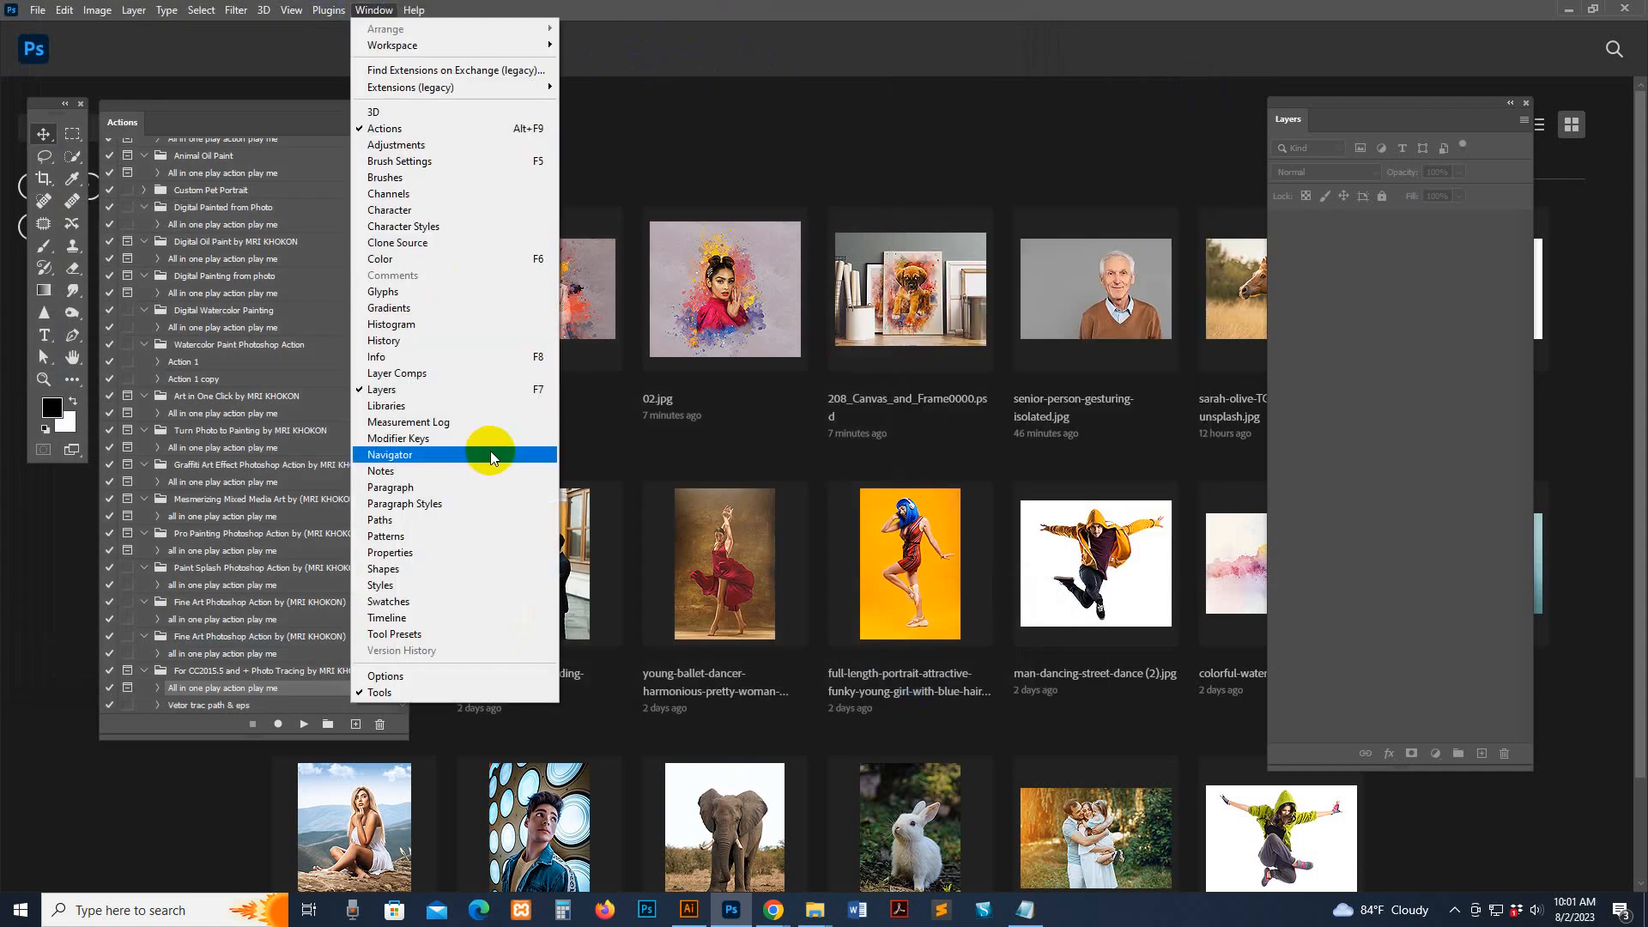
pyautogui.click(410, 536)
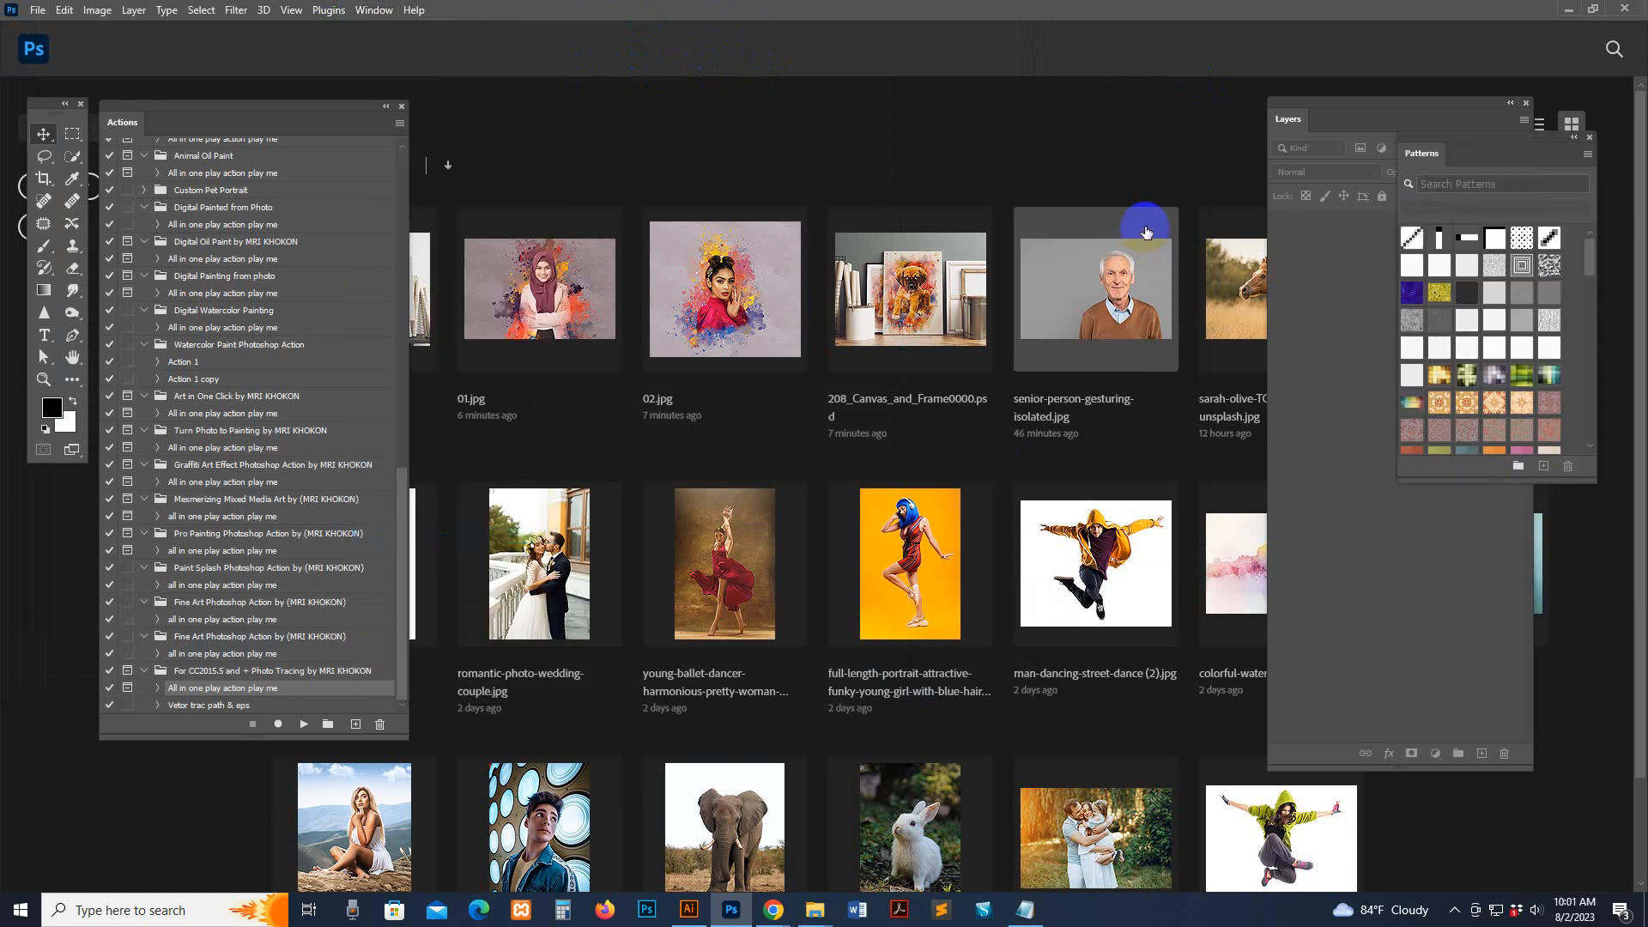
pyautogui.moveTo(1442, 140); pyautogui.dragTo(1116, 110)
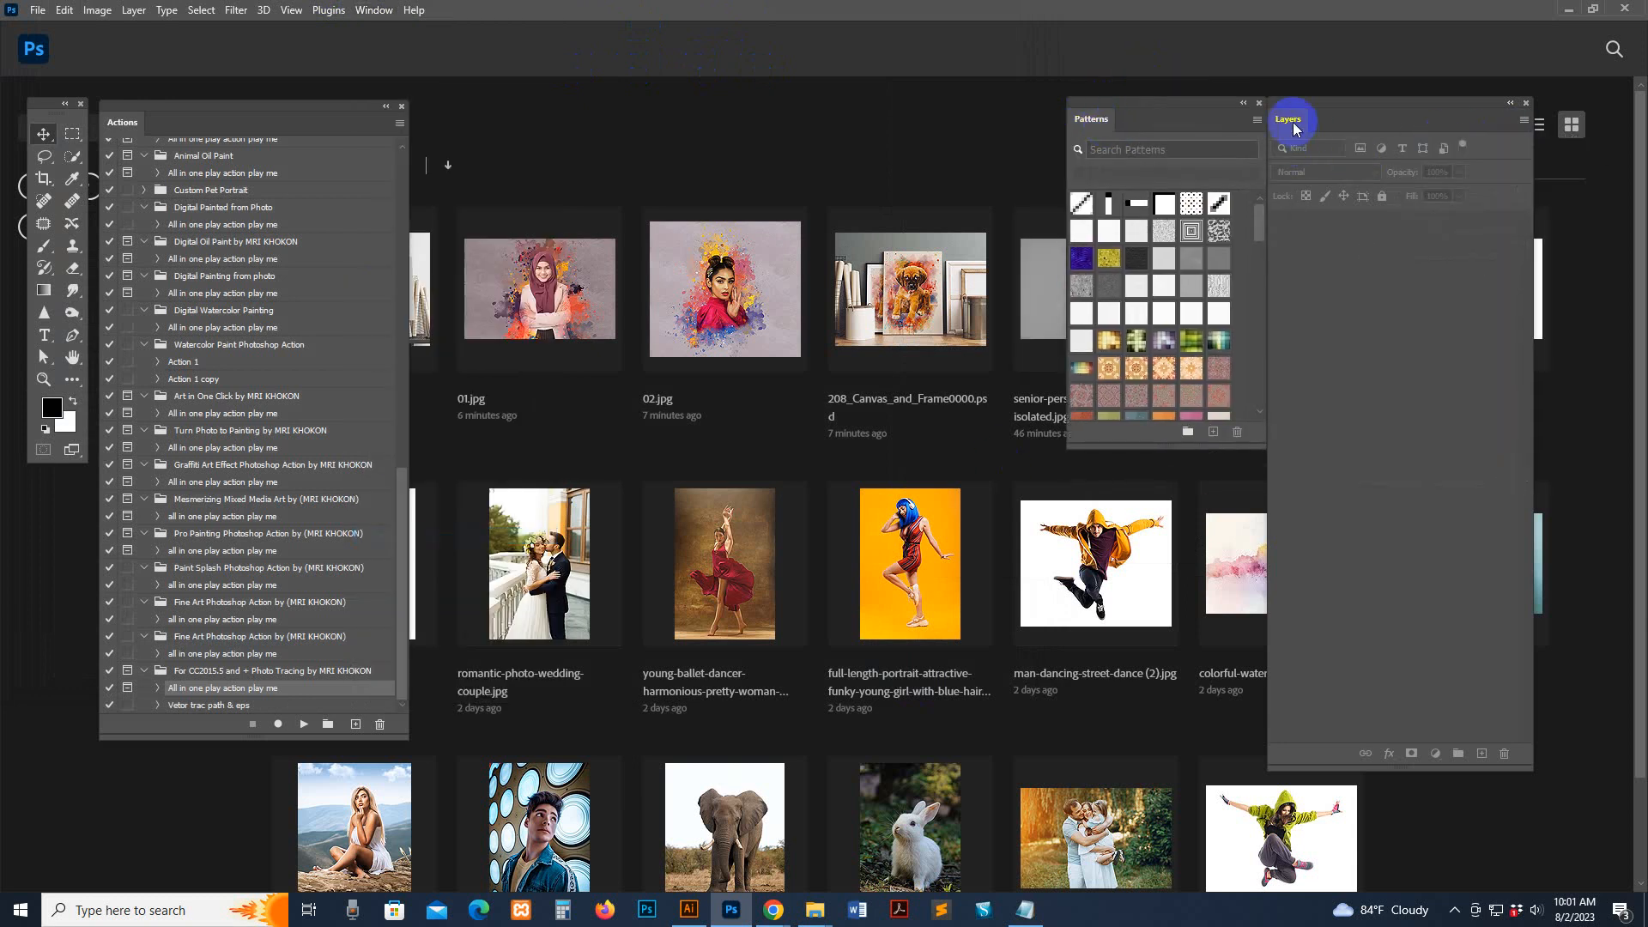
# Step: Import Patterns (Load me 1st).pat from the Main file Pro Painting Photoshop Action folder and close the Patterns palette
pyautogui.click(1257, 120)
pyautogui.click(1305, 376)
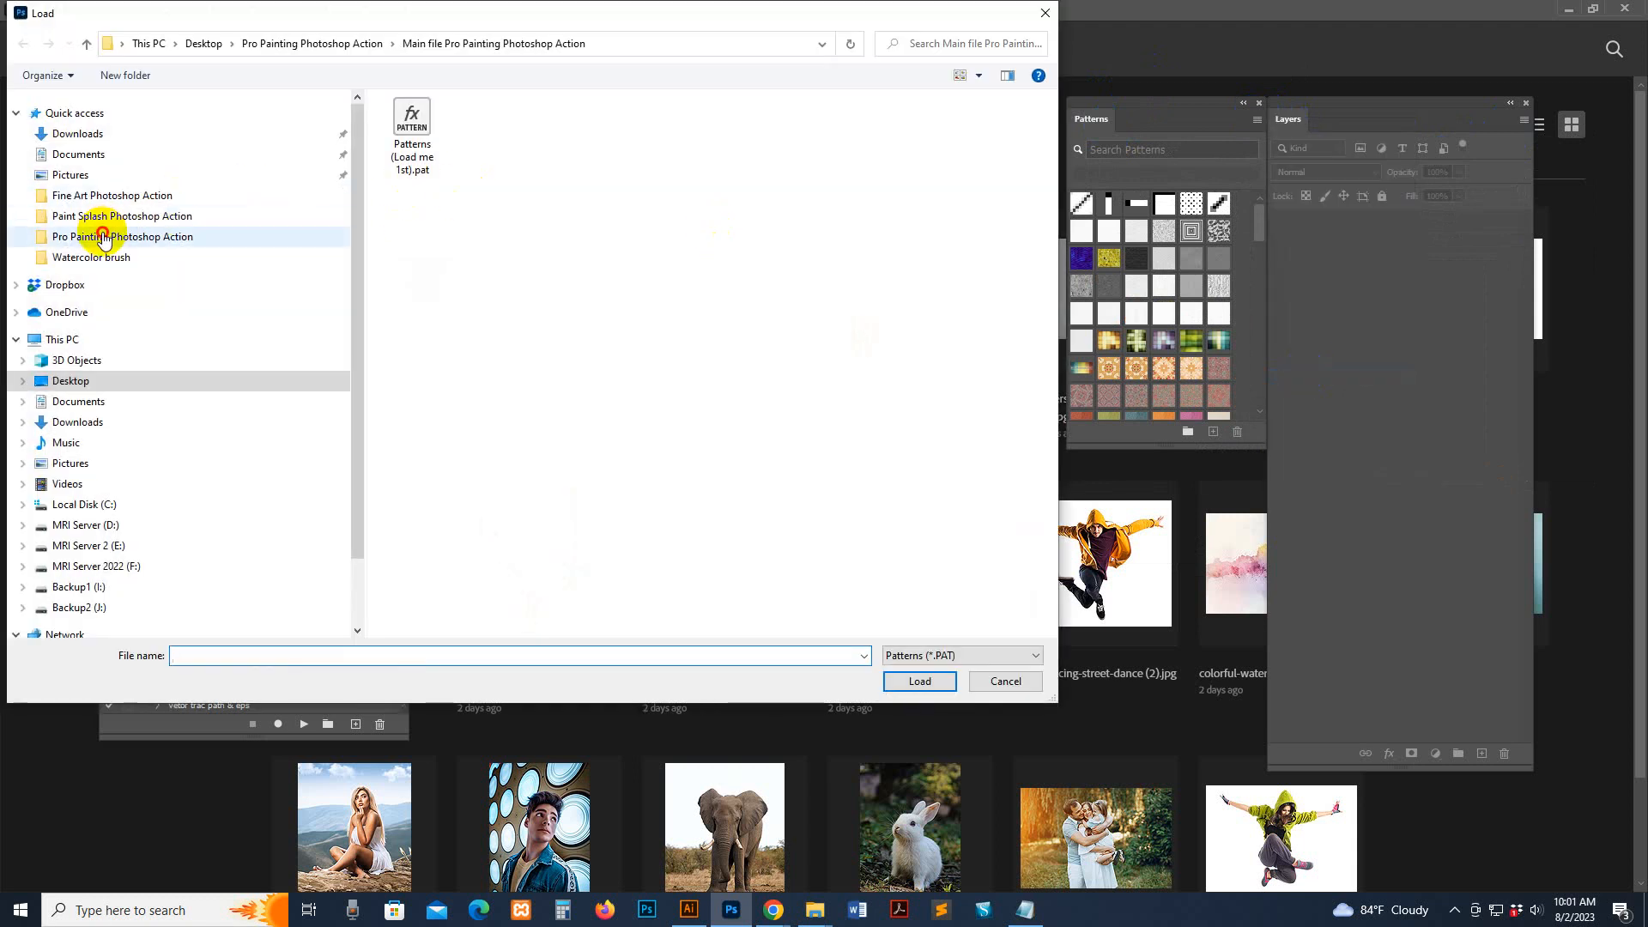
pyautogui.click(103, 237)
pyautogui.doubleClick(429, 153)
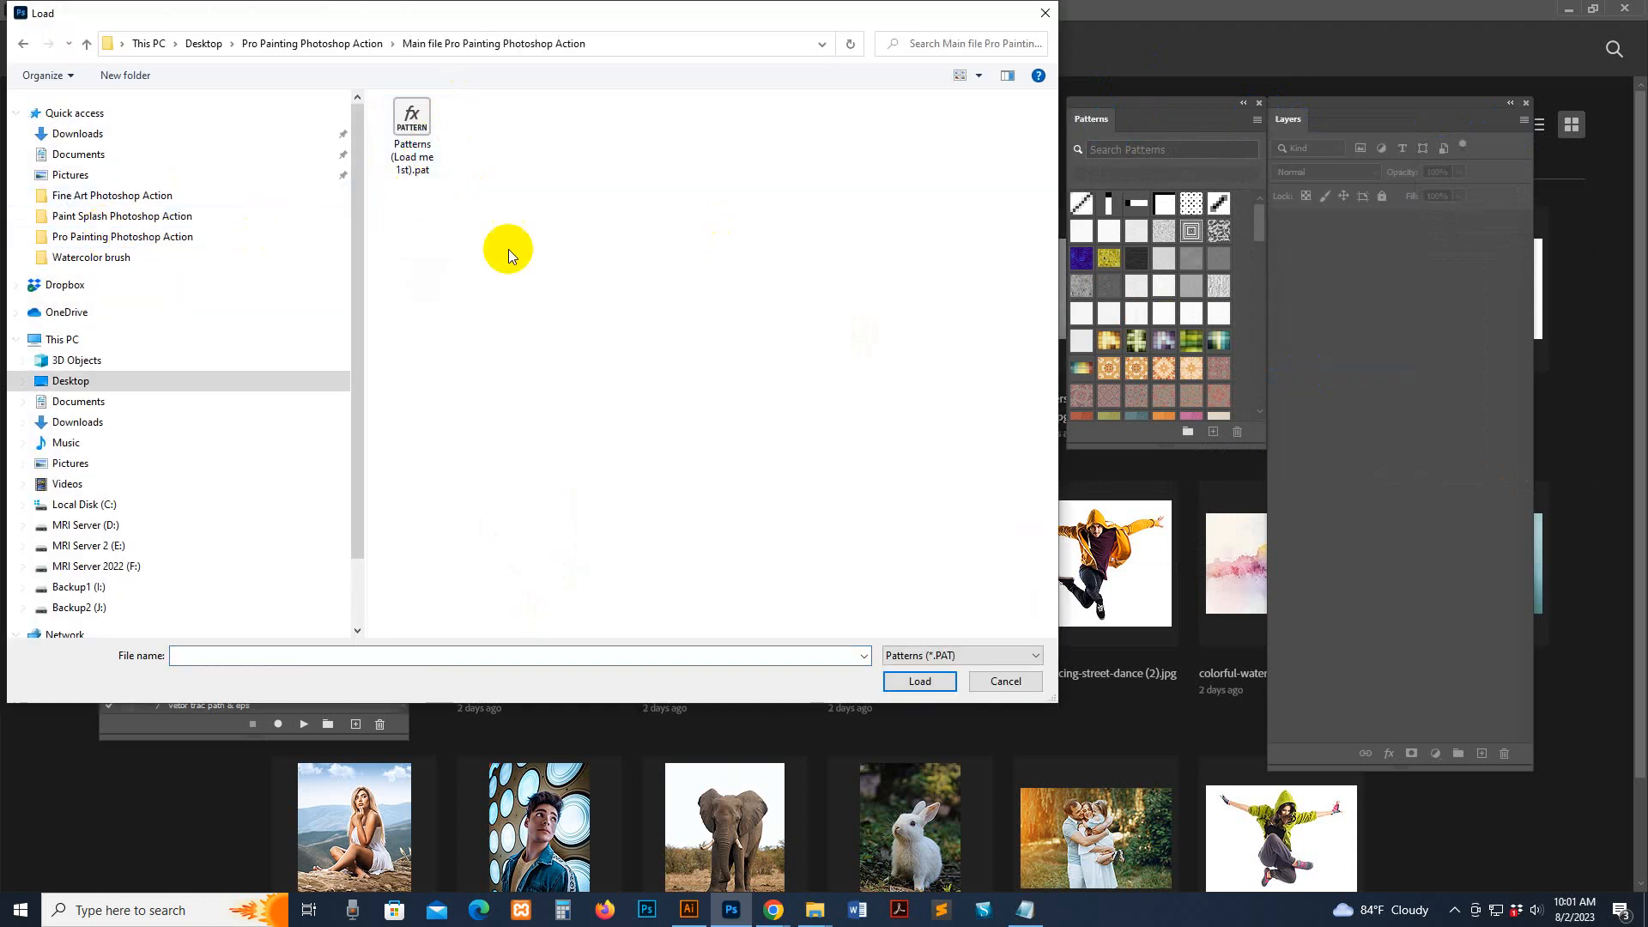
pyautogui.click(412, 118)
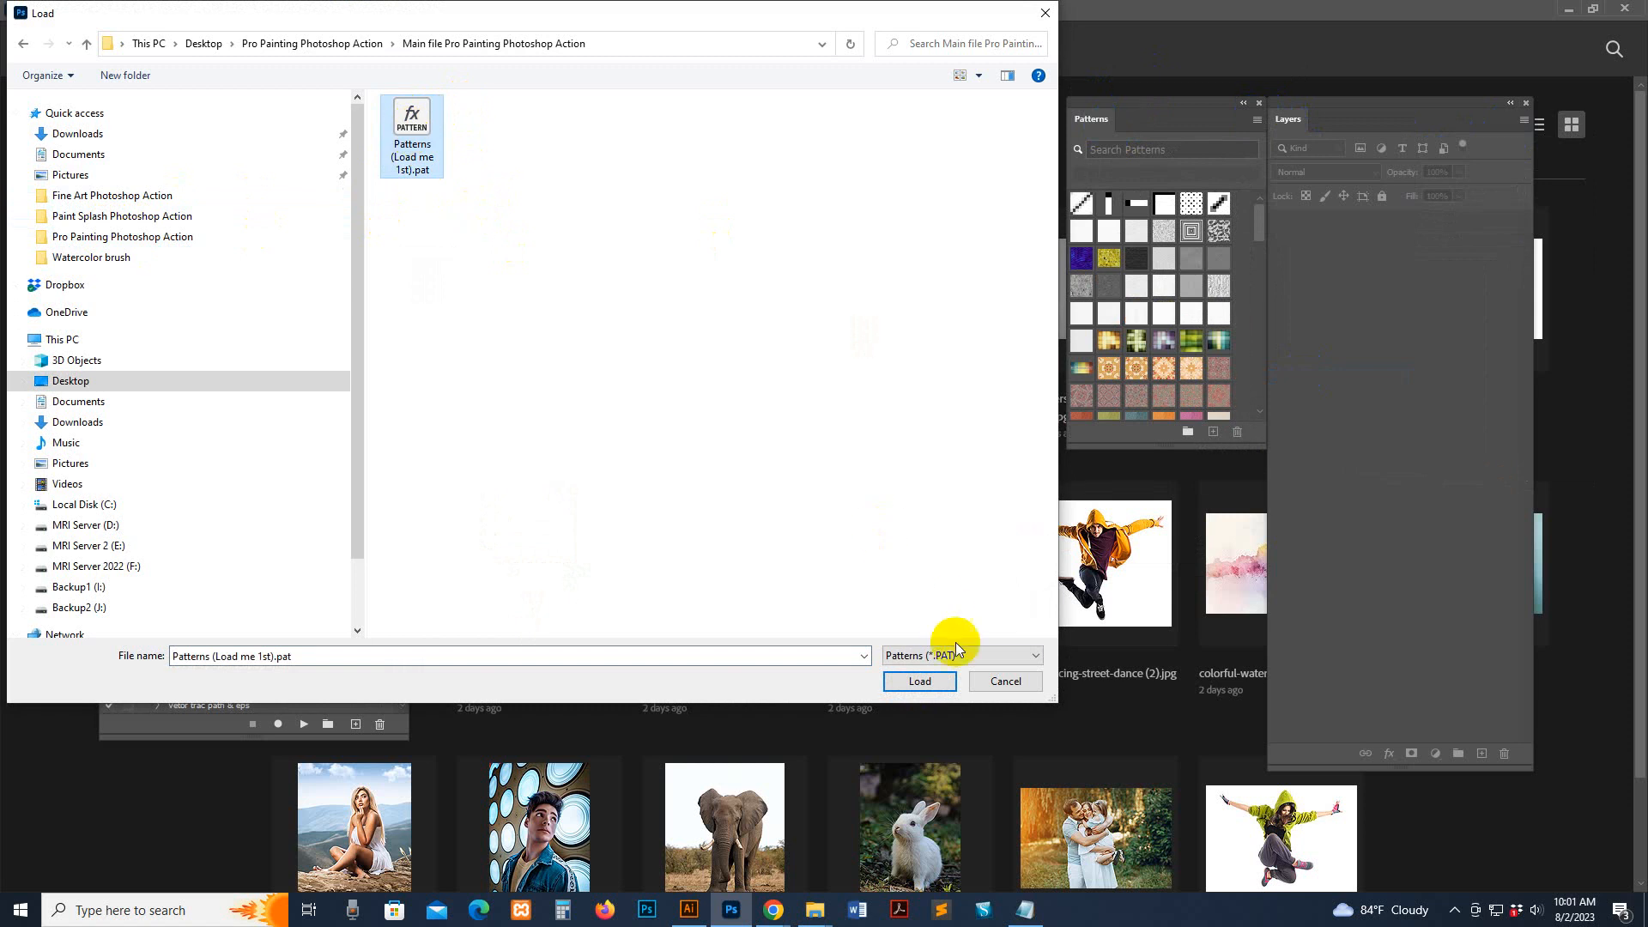
pyautogui.click(919, 681)
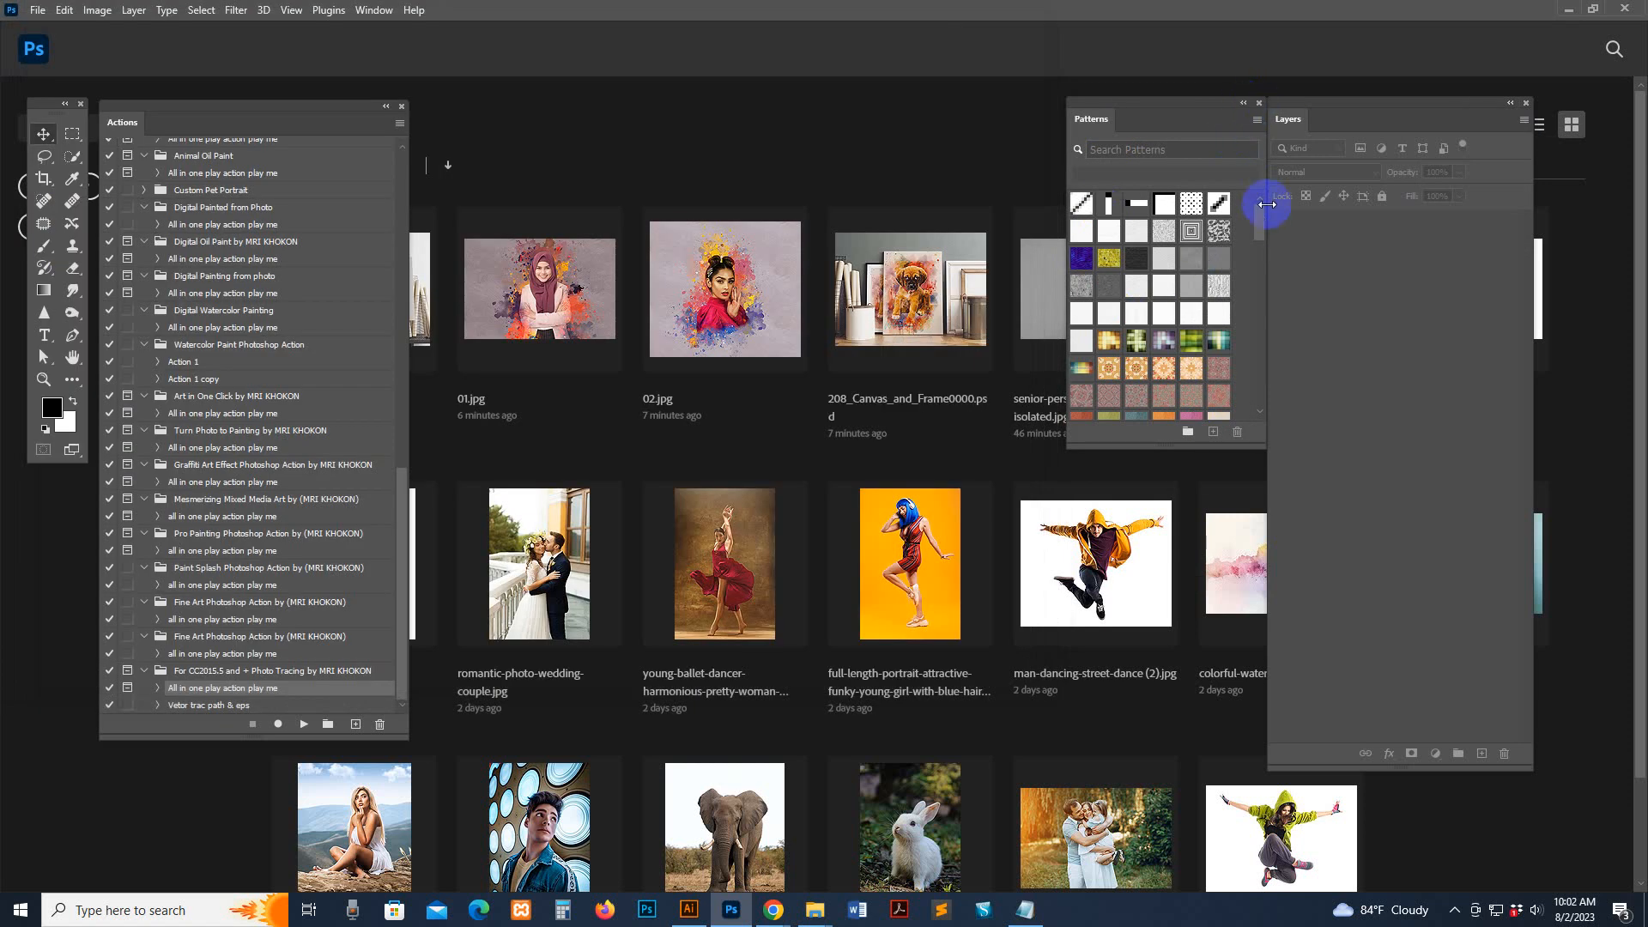
pyautogui.click(1260, 103)
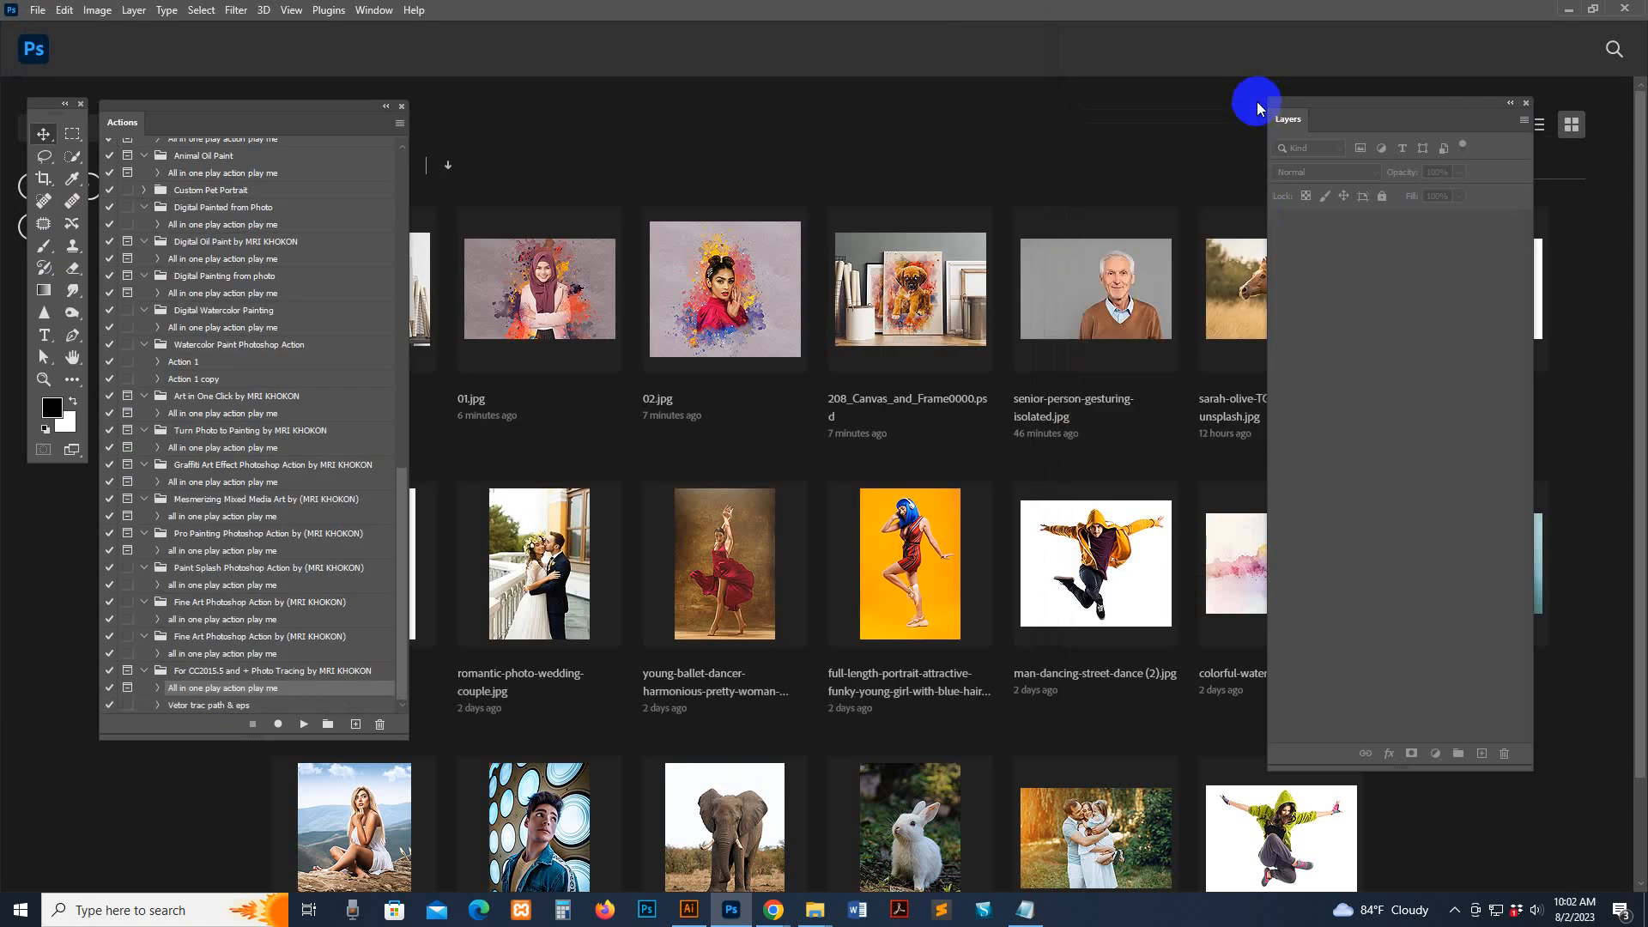
# Step: Hide the Actions palette, display it again, and place it beside the tools
pyautogui.click(374, 11)
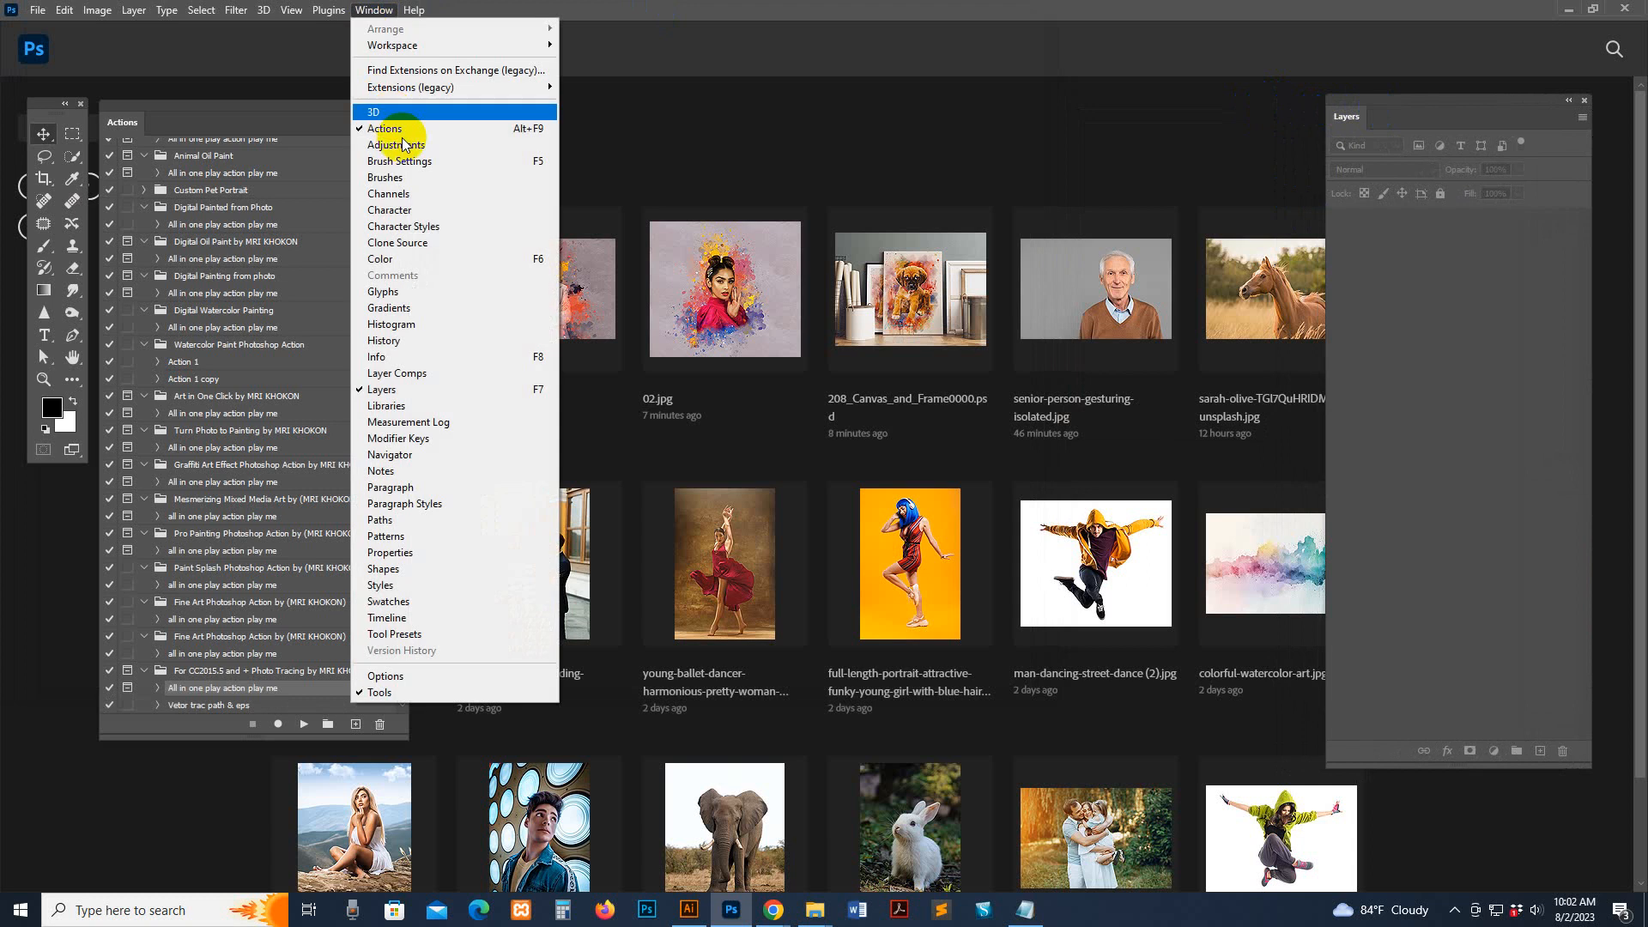
pyautogui.click(402, 130)
pyautogui.click(374, 10)
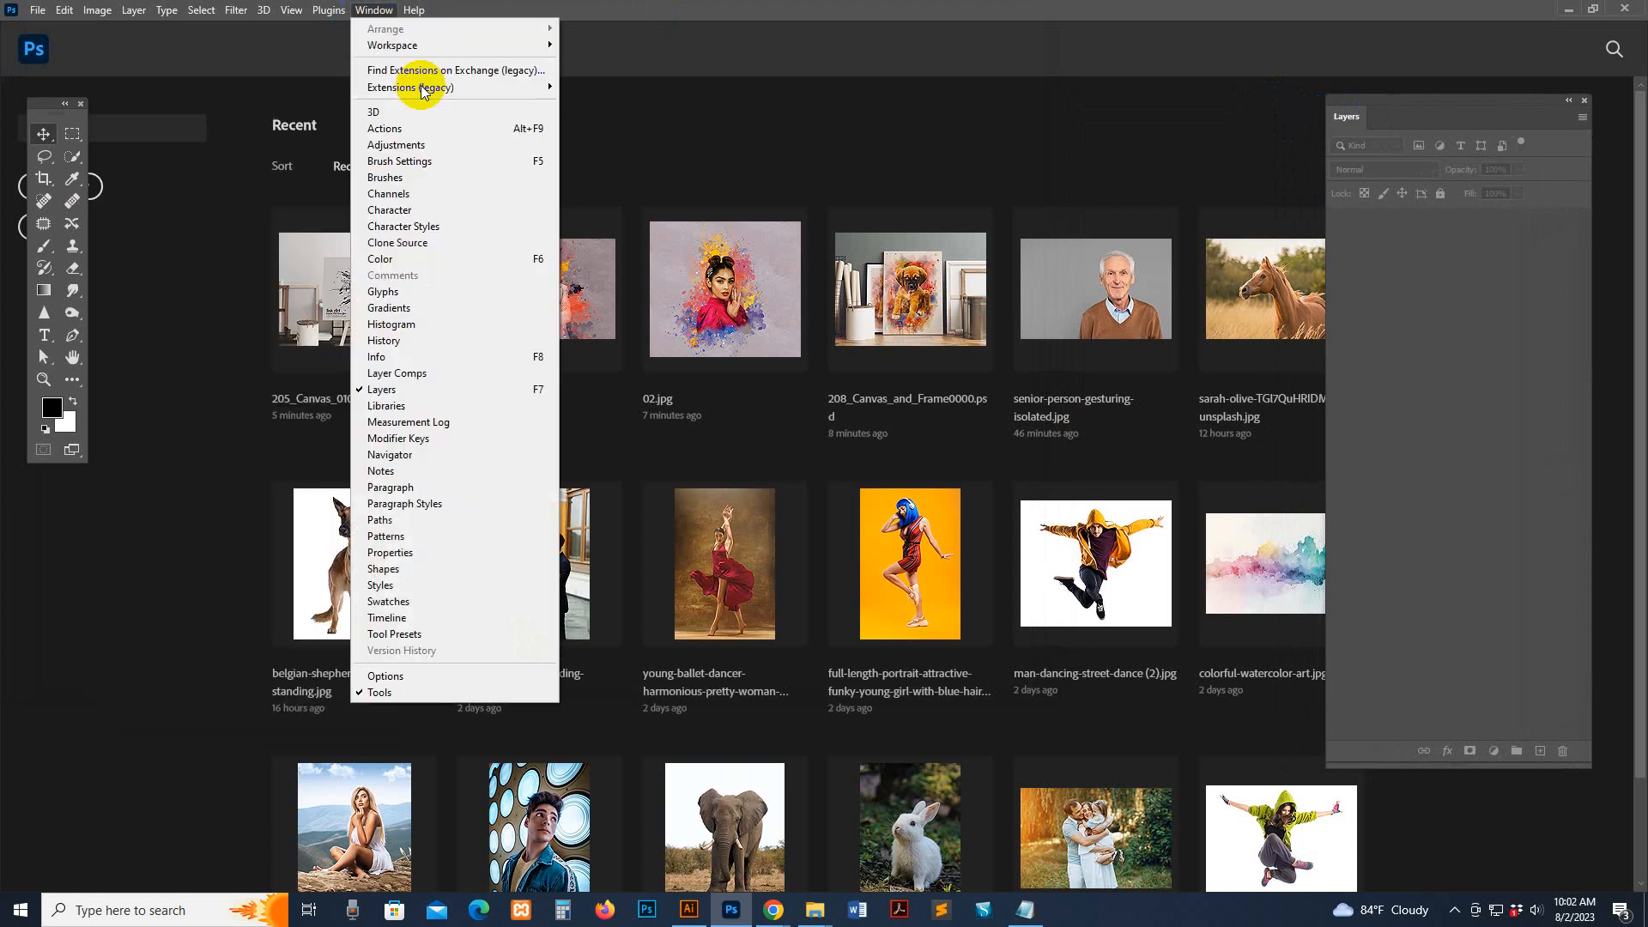
pyautogui.click(404, 144)
pyautogui.click(1139, 272)
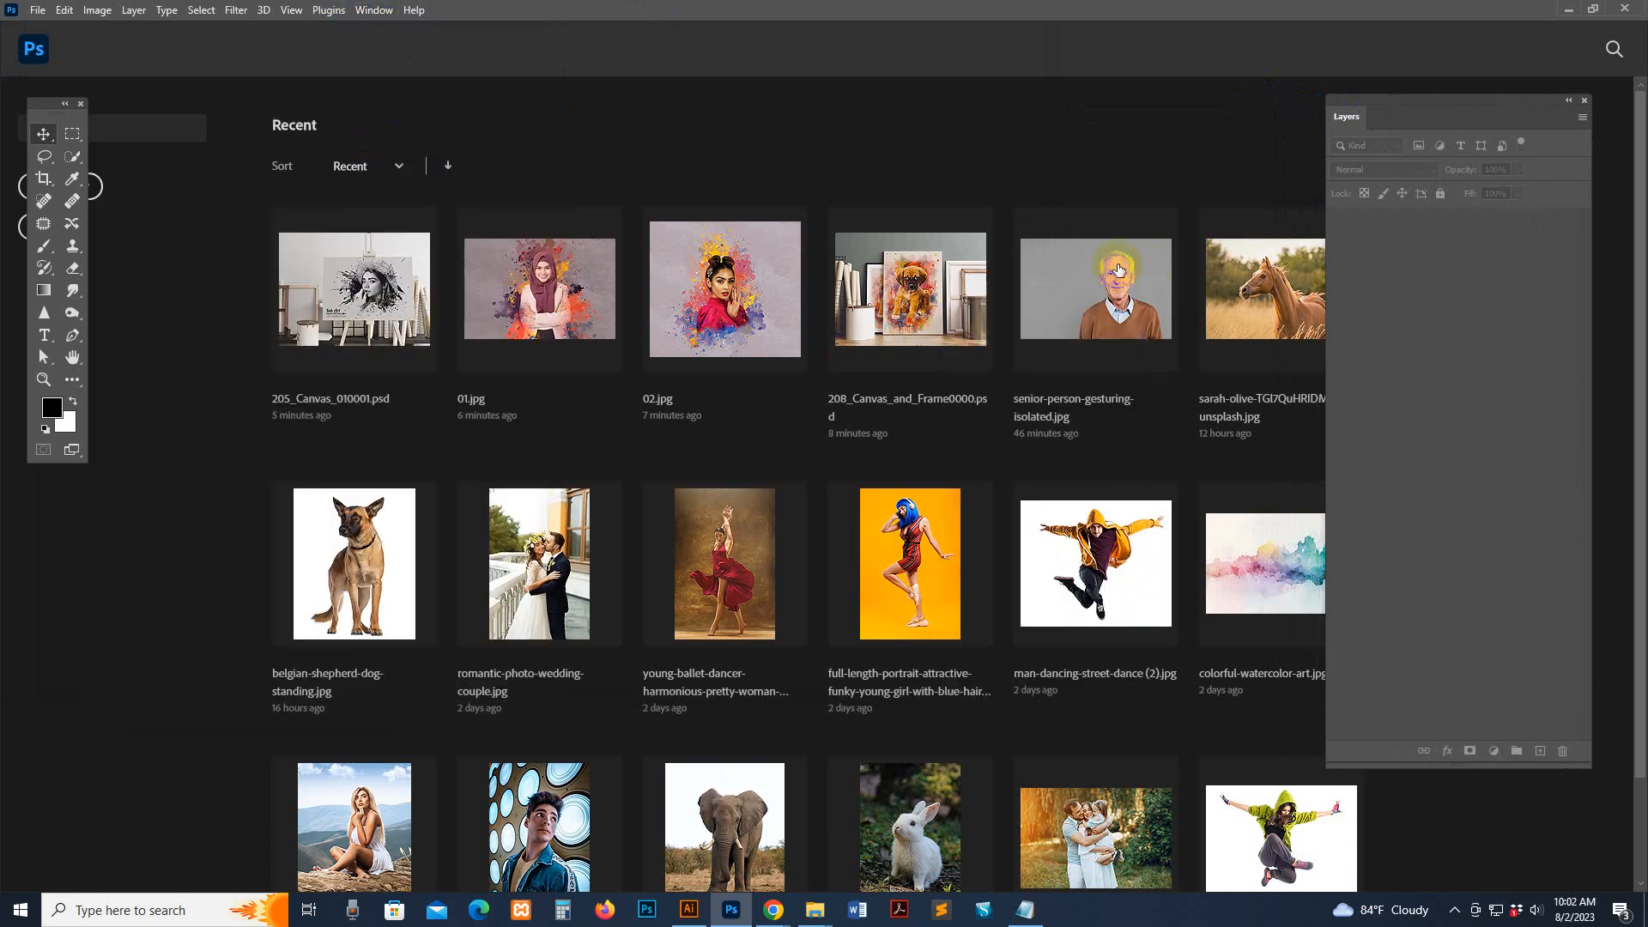
pyautogui.click(374, 10)
pyautogui.click(399, 130)
pyautogui.moveTo(81, 108); pyautogui.dragTo(132, 102)
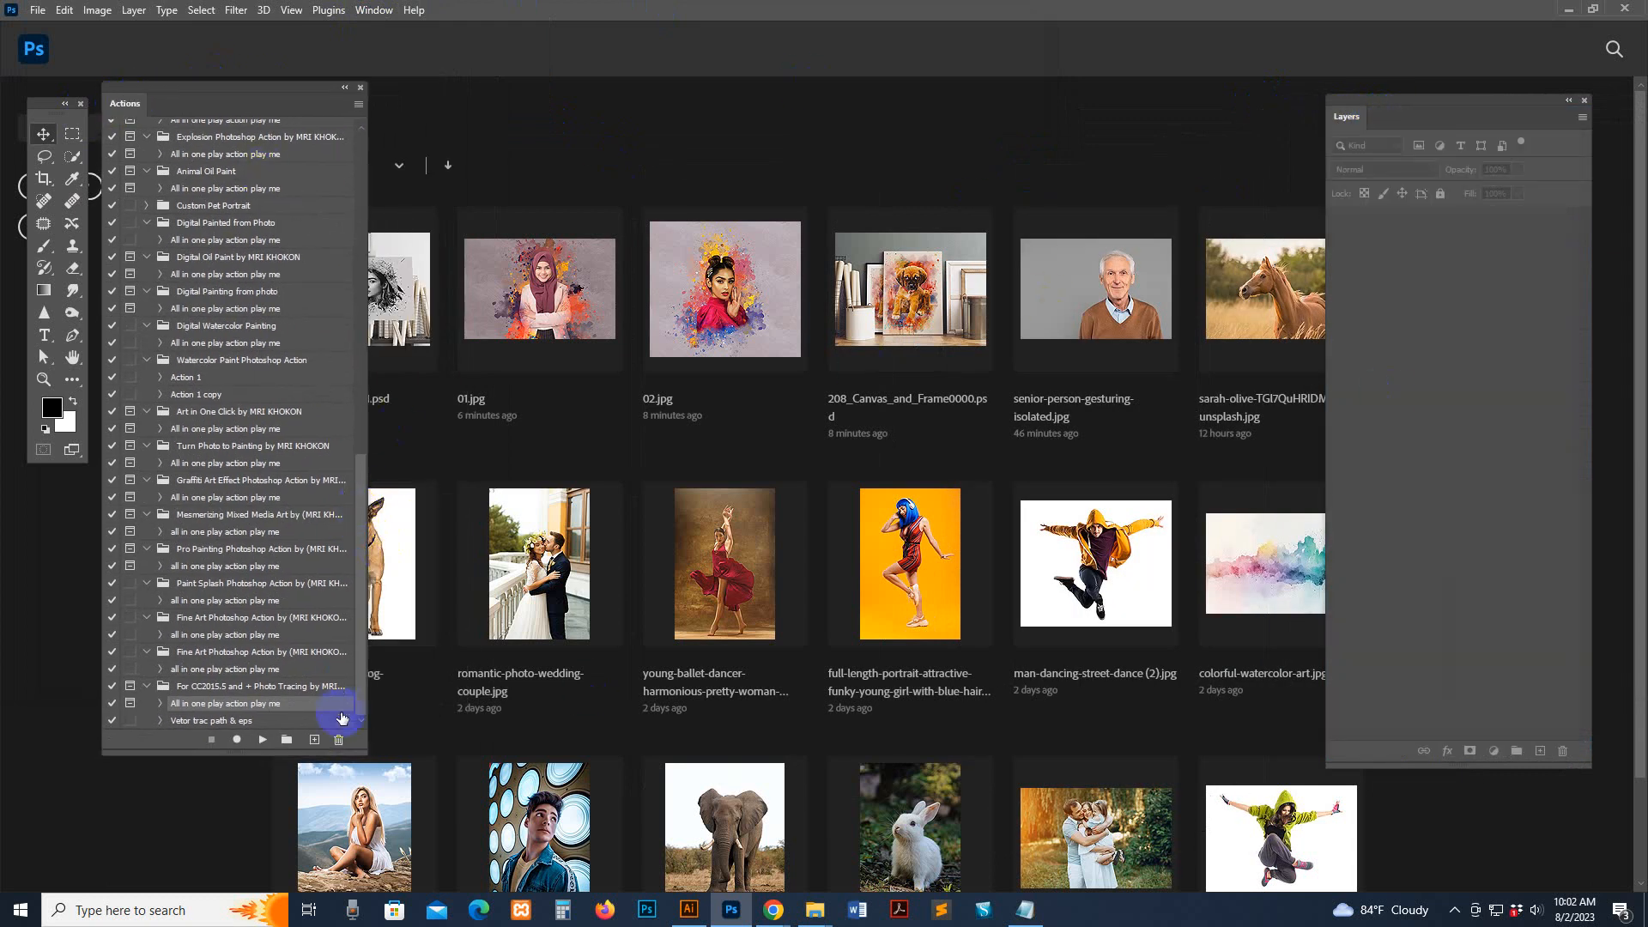
# Step: Load the action file from the Main file Pro Painting Photoshop Action folder and select its "all in one play action play me" in the enlarged Actions palette
pyautogui.click(358, 103)
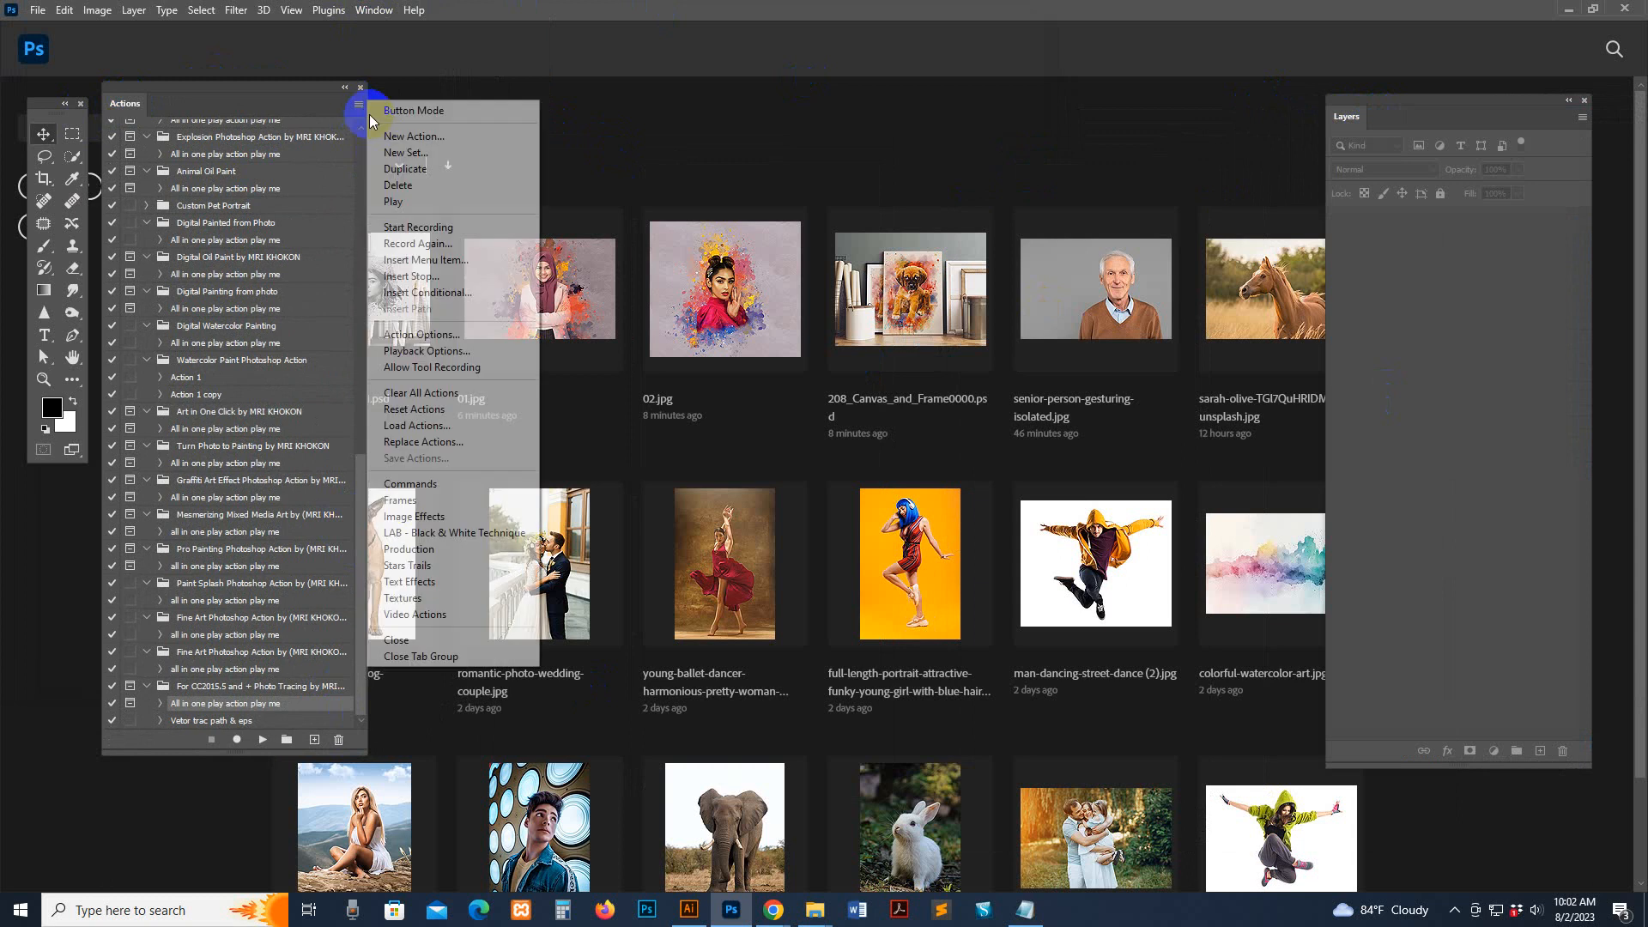
pyautogui.click(427, 427)
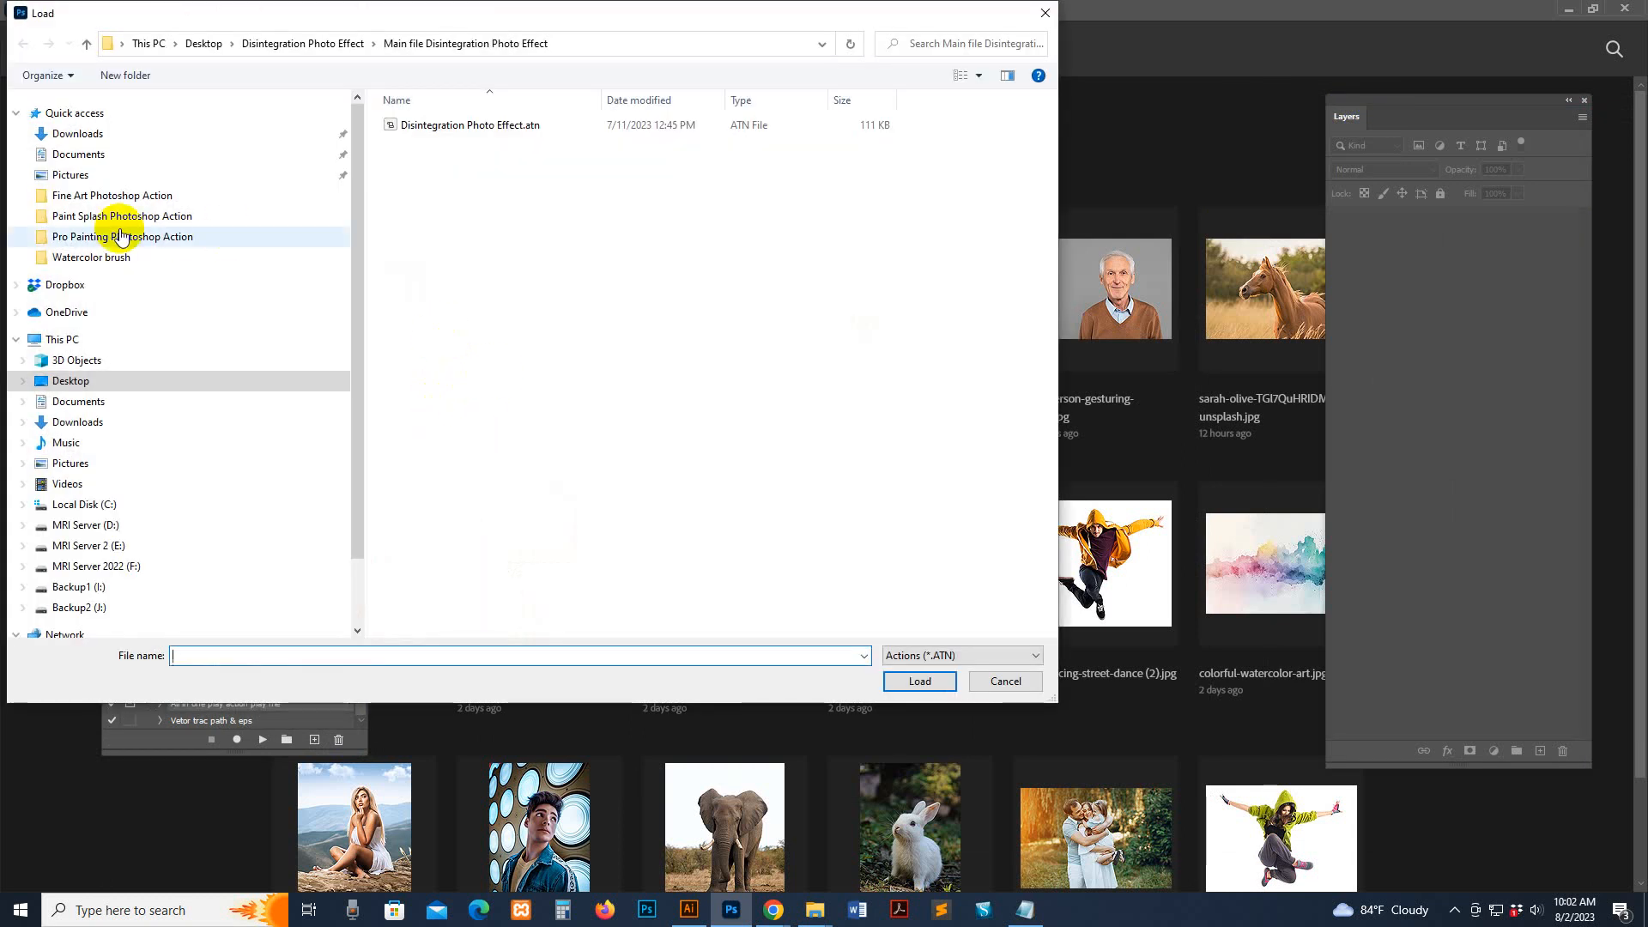
pyautogui.click(106, 237)
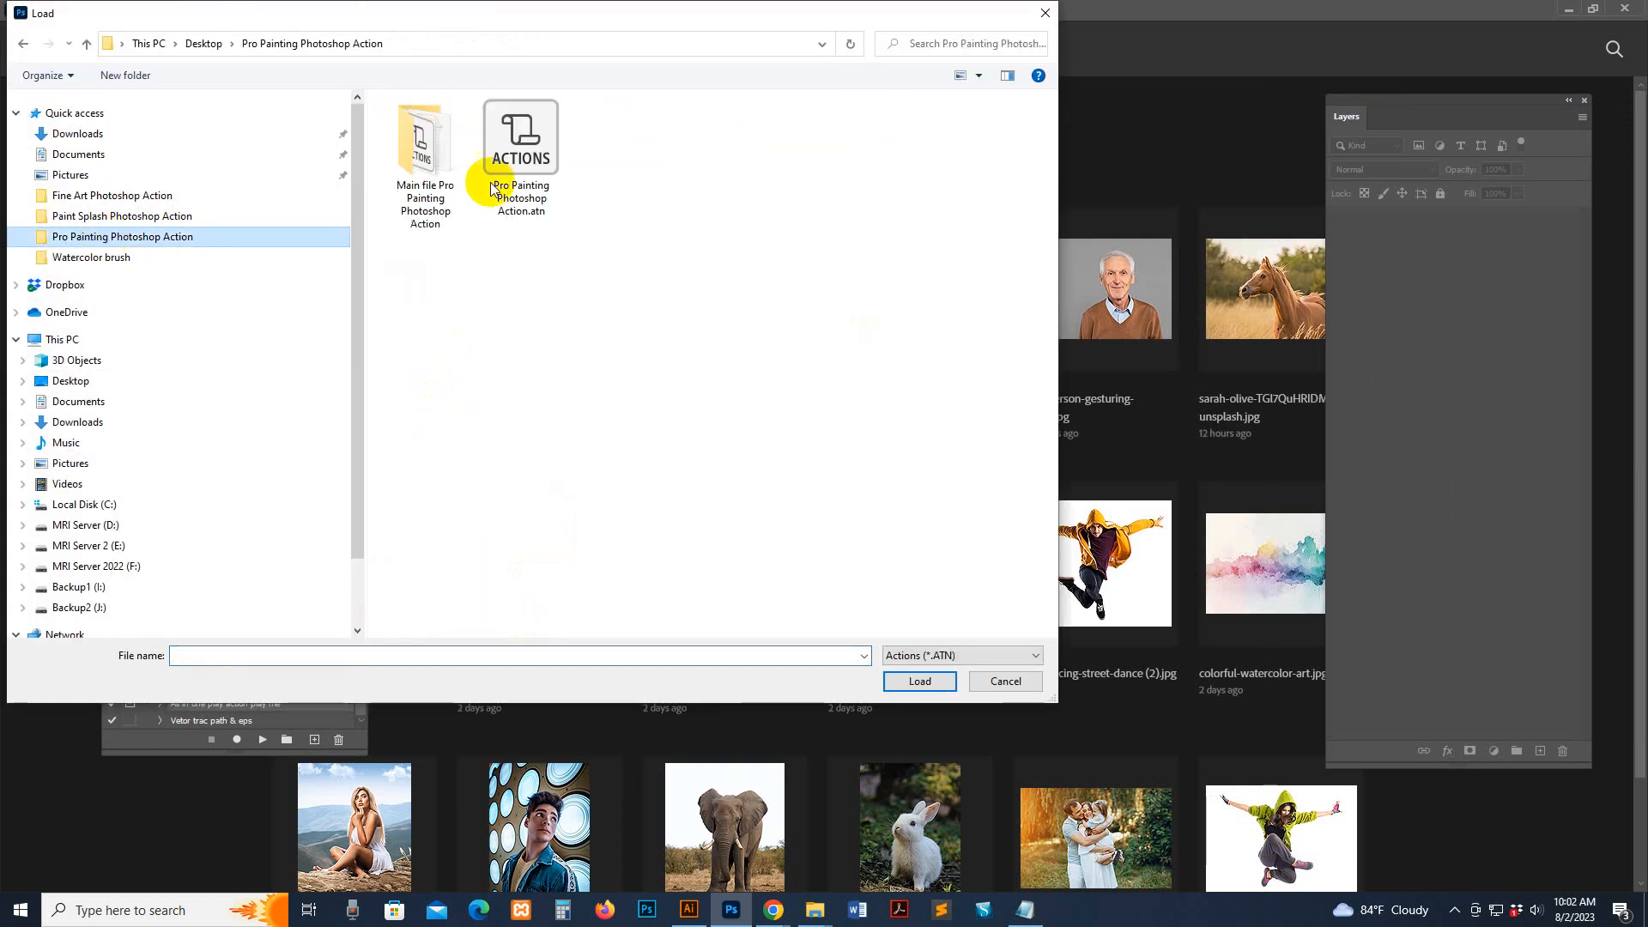
pyautogui.doubleClick(429, 172)
pyautogui.click(434, 177)
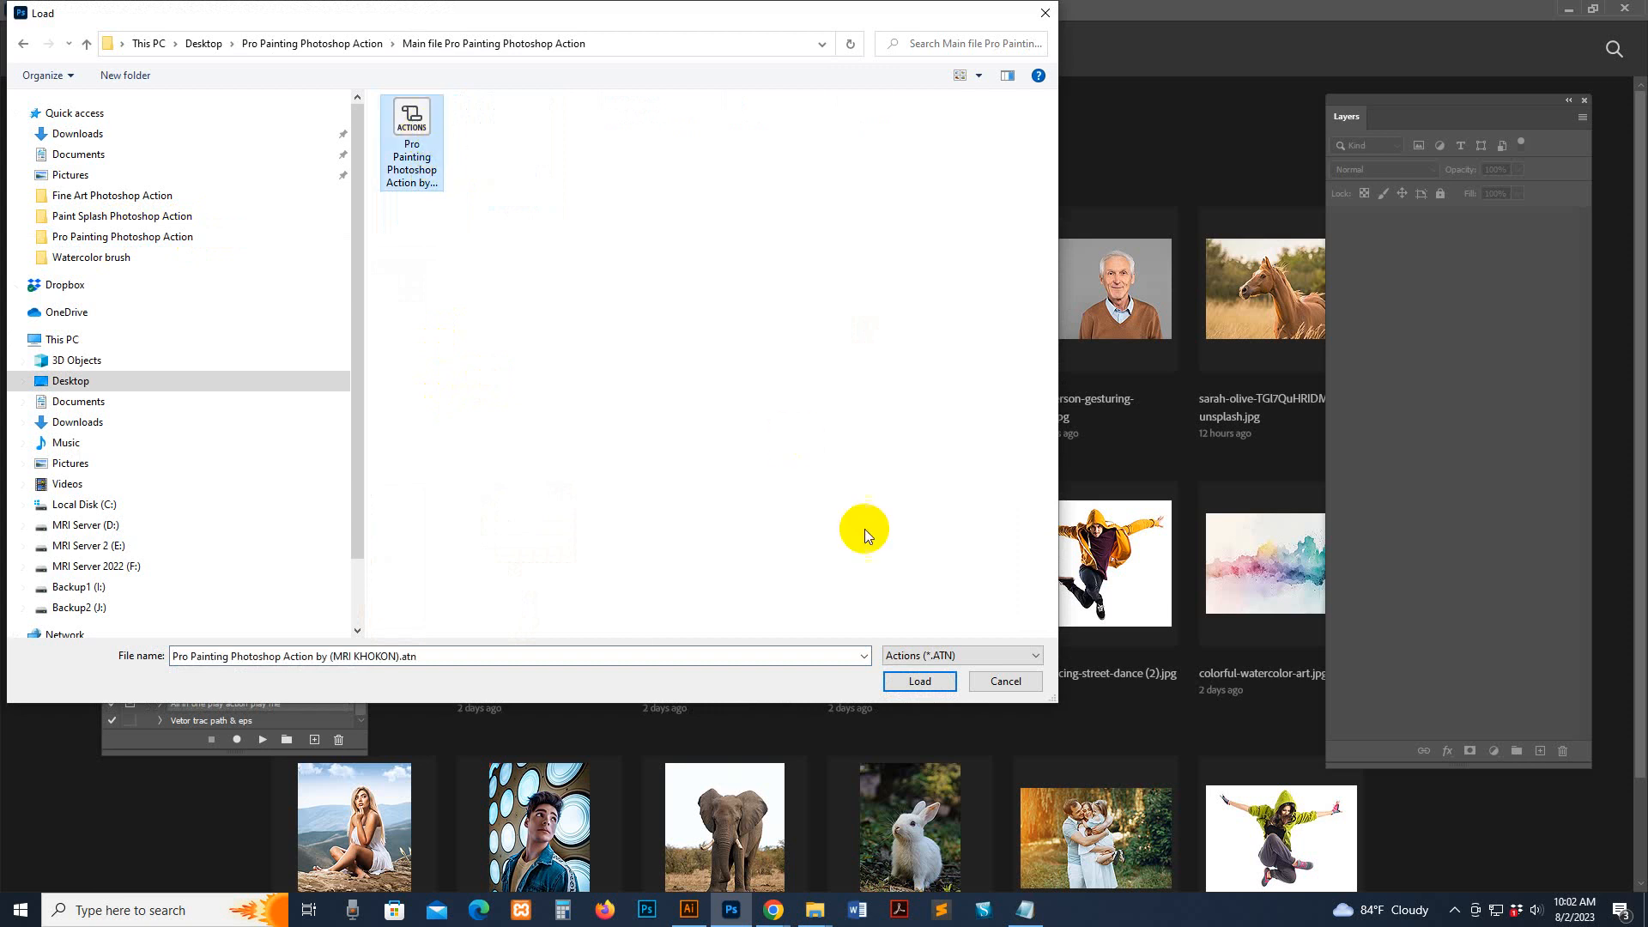
pyautogui.click(917, 679)
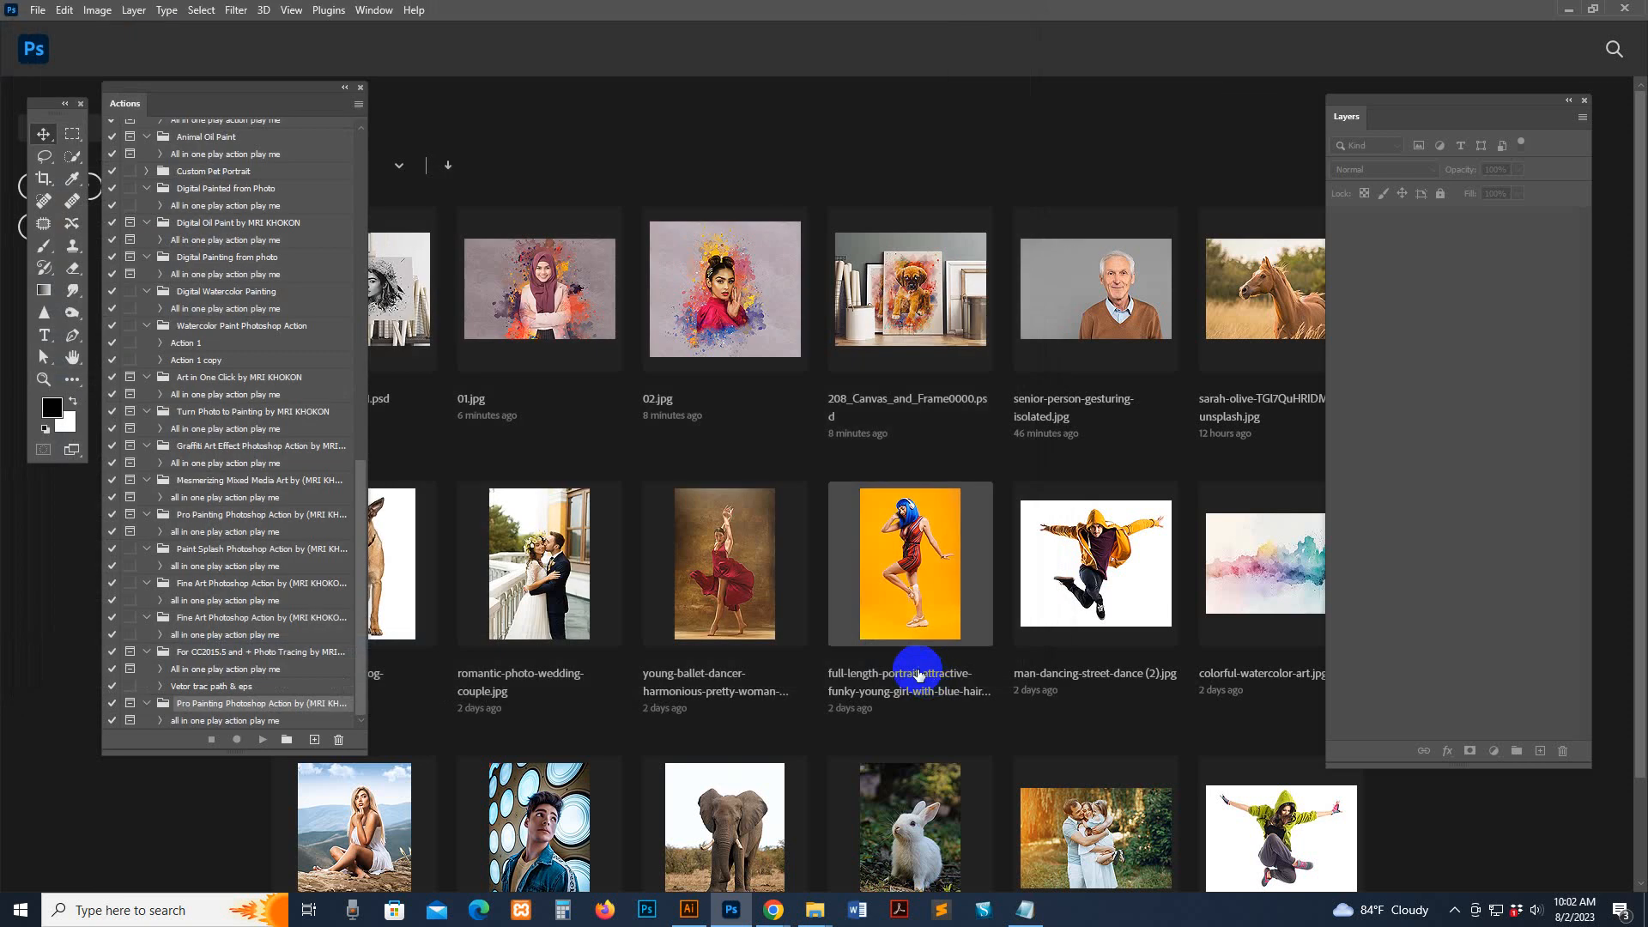
pyautogui.moveTo(359, 684); pyautogui.dragTo(419, 766)
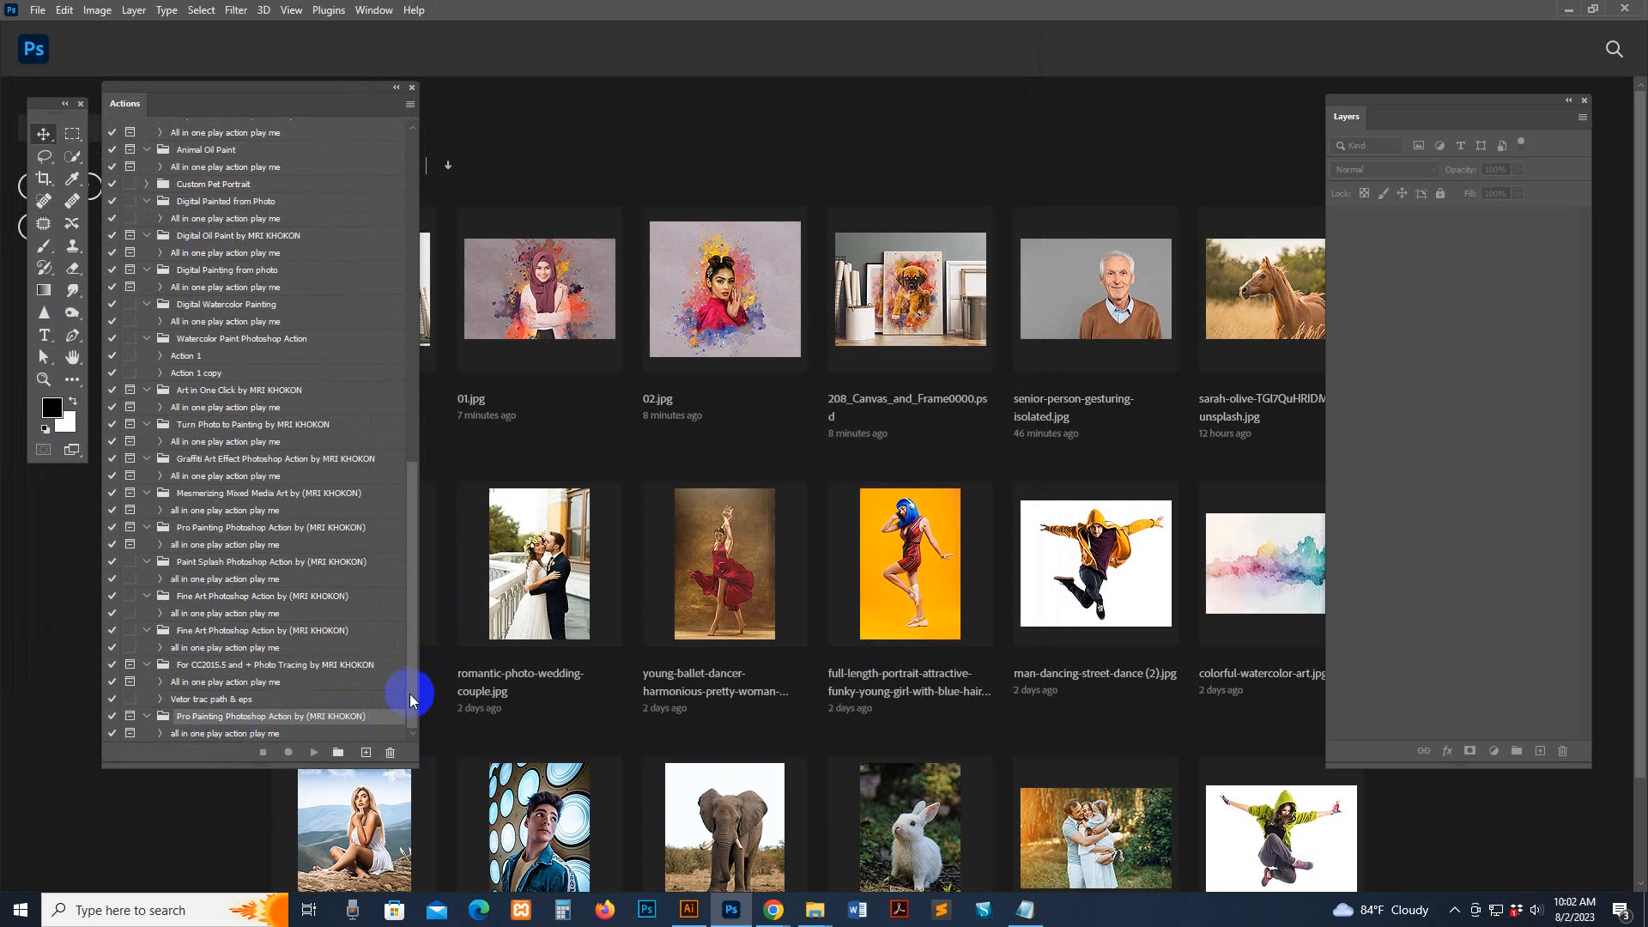
pyautogui.click(276, 734)
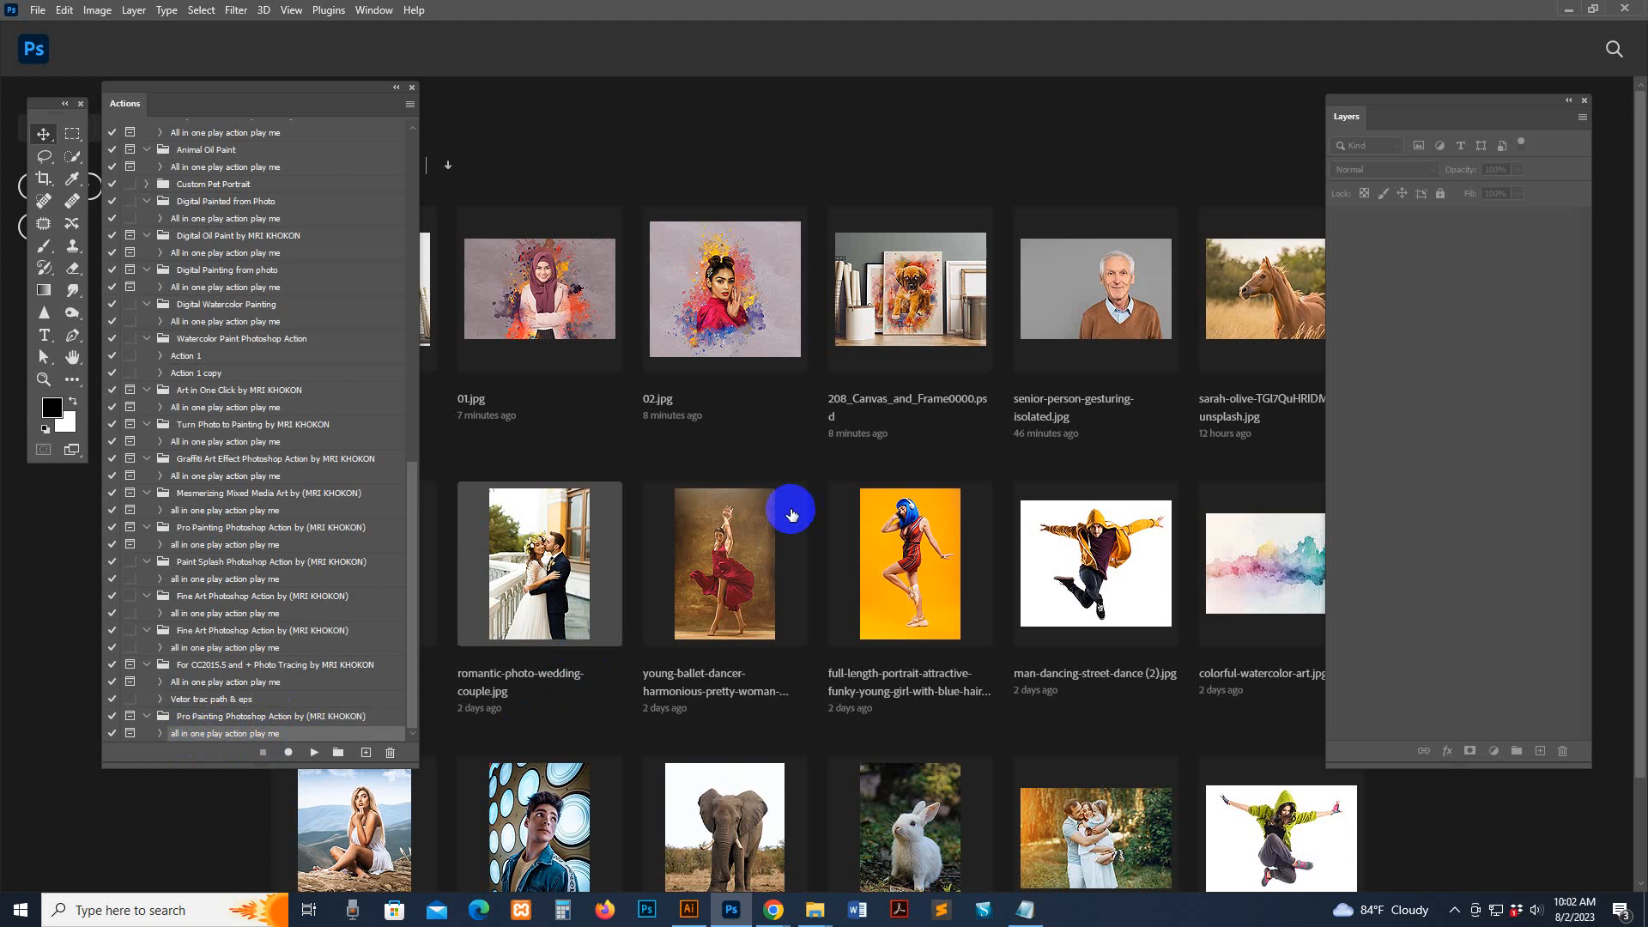
# Step: Open the original portrait photo of the woman in pink from the Pro Painting Photoshop Action folder in Photoshop
pyautogui.click(807, 897)
pyautogui.moveTo(805, 877)
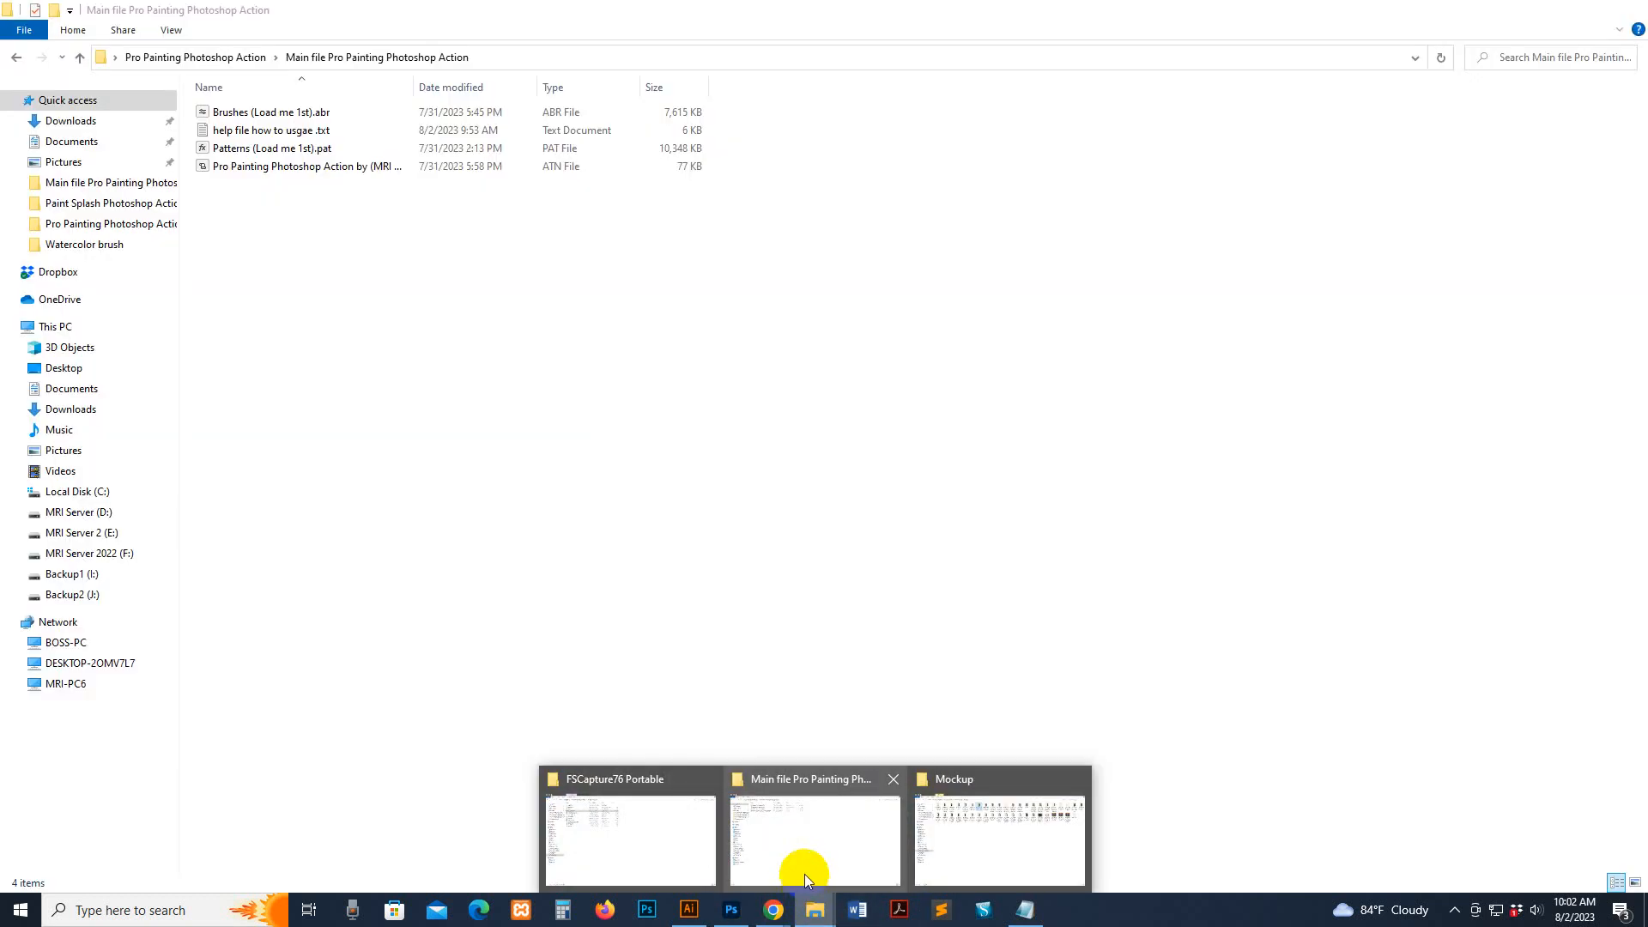
pyautogui.click(874, 841)
pyautogui.press('BackSpace')
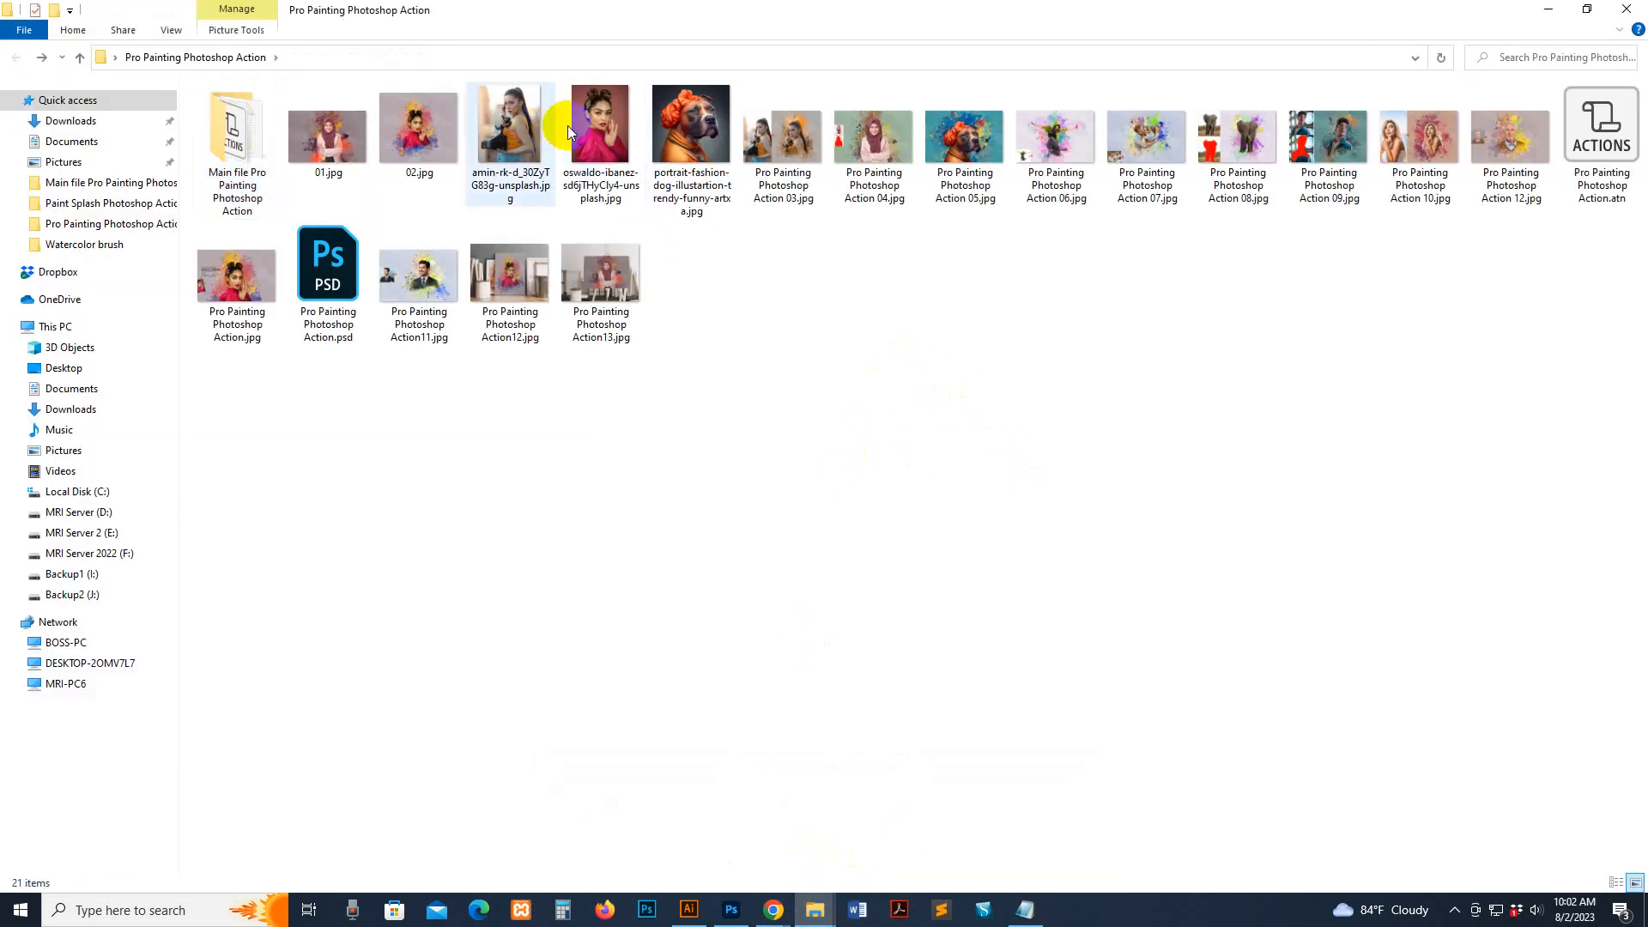
pyautogui.moveTo(611, 135); pyautogui.dragTo(918, 152)
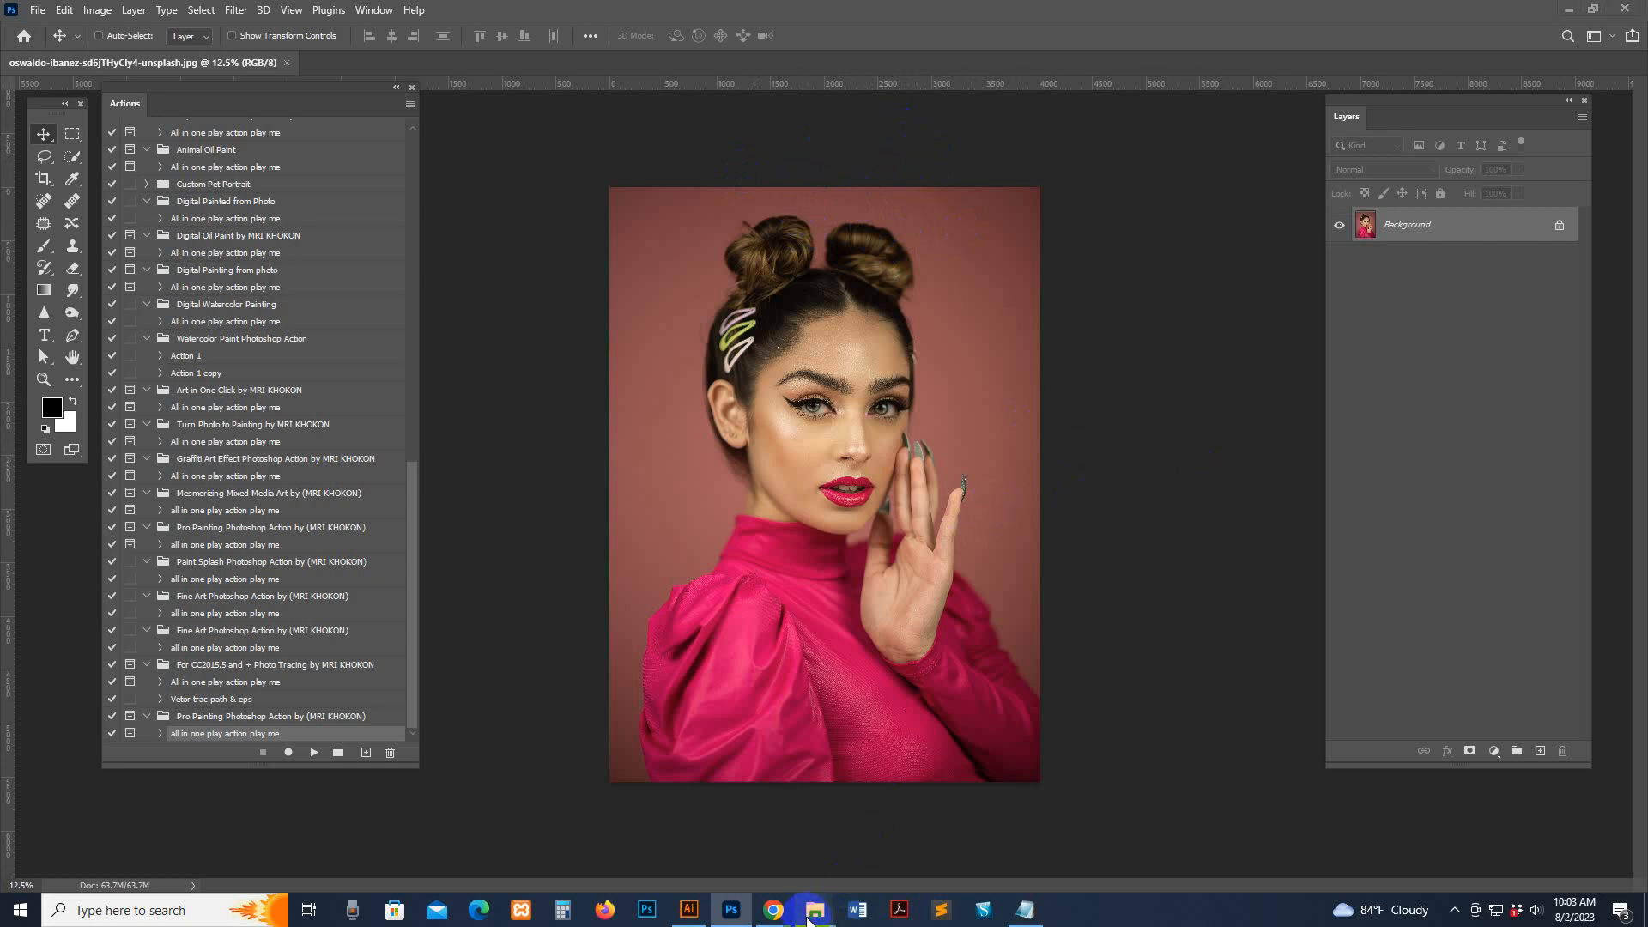
# Step: View the finished painting sample 02.jpg from the Pro Painting Photoshop Action folder, close it, and return to Photoshop
pyautogui.moveTo(820, 906)
pyautogui.click(839, 846)
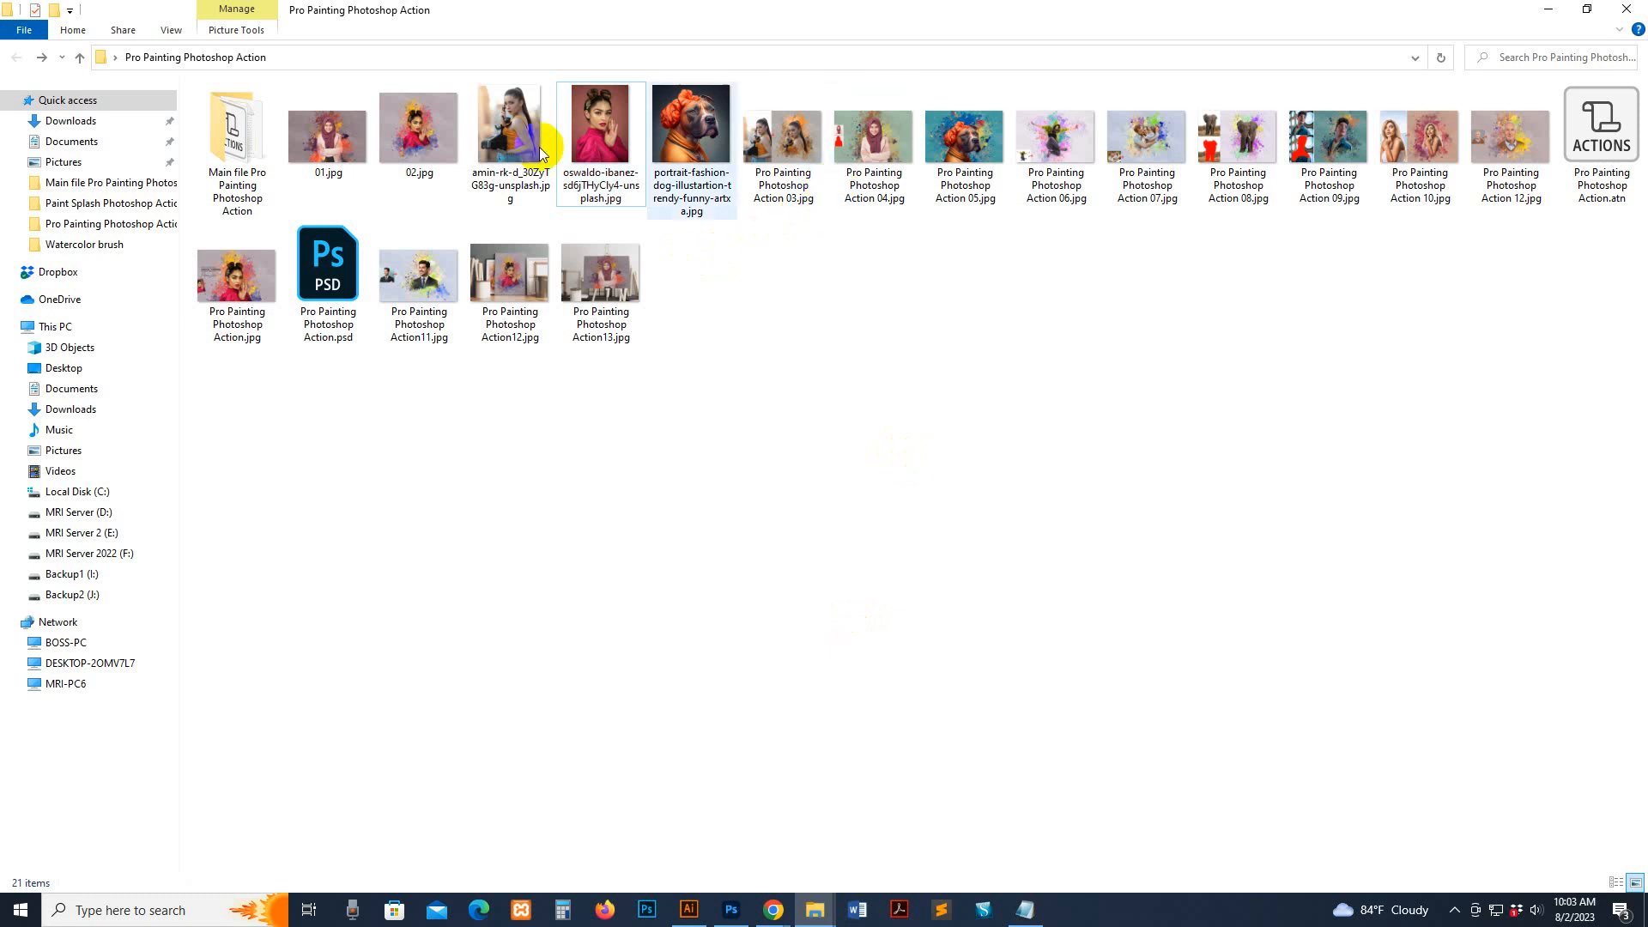
pyautogui.doubleClick(434, 146)
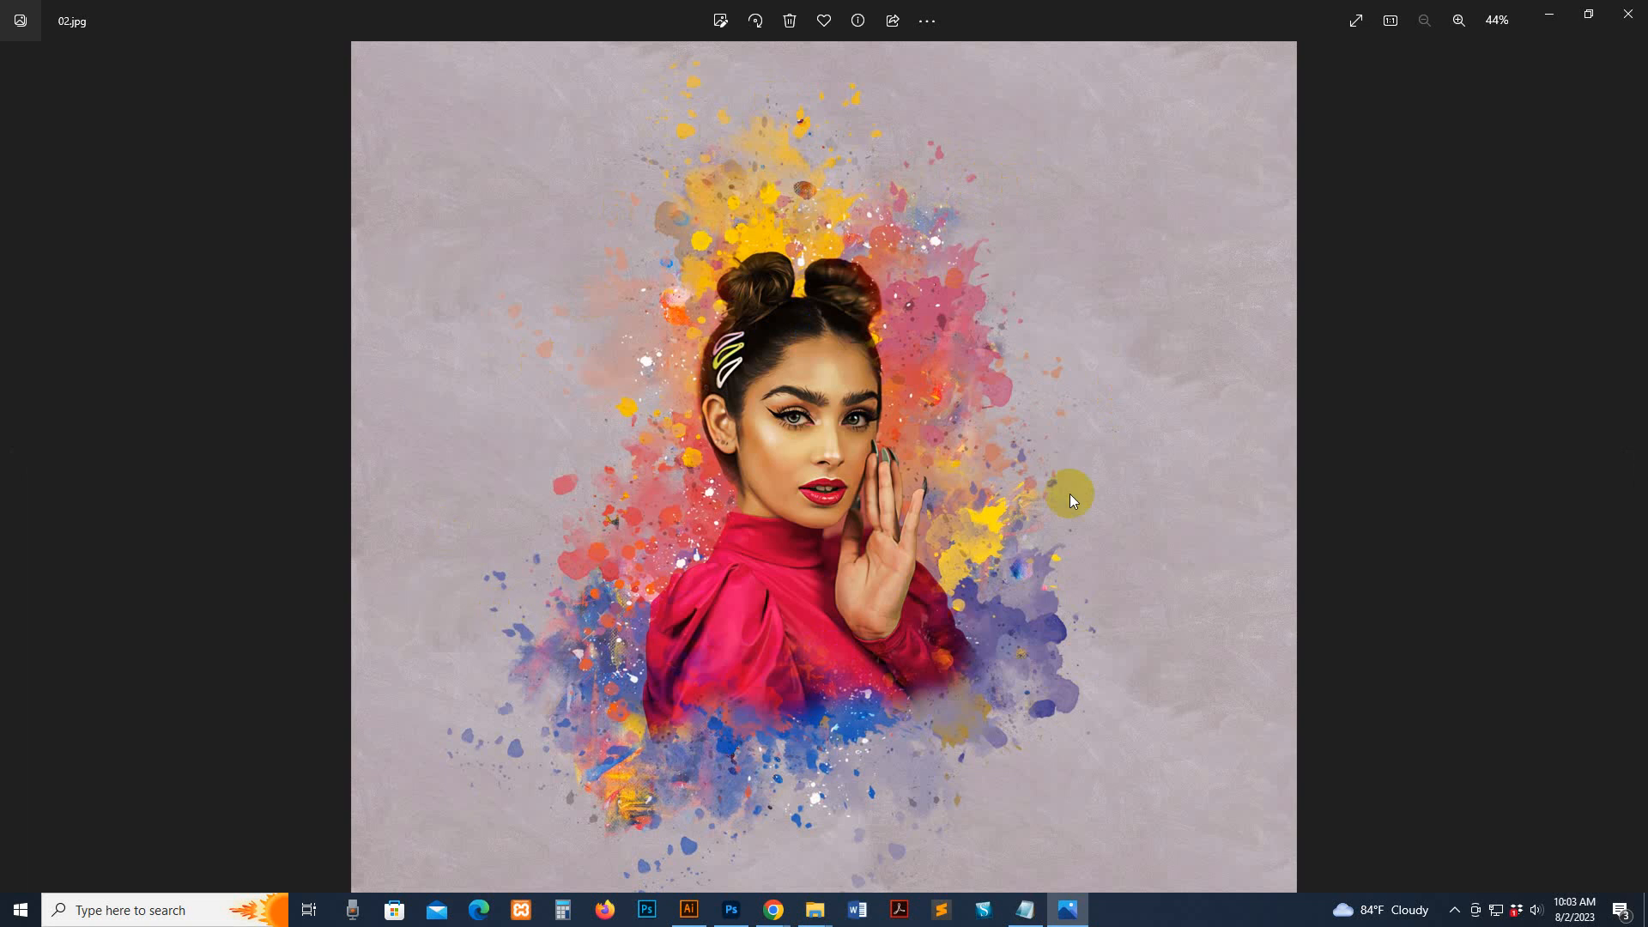
pyautogui.click(1629, 17)
pyautogui.click(732, 910)
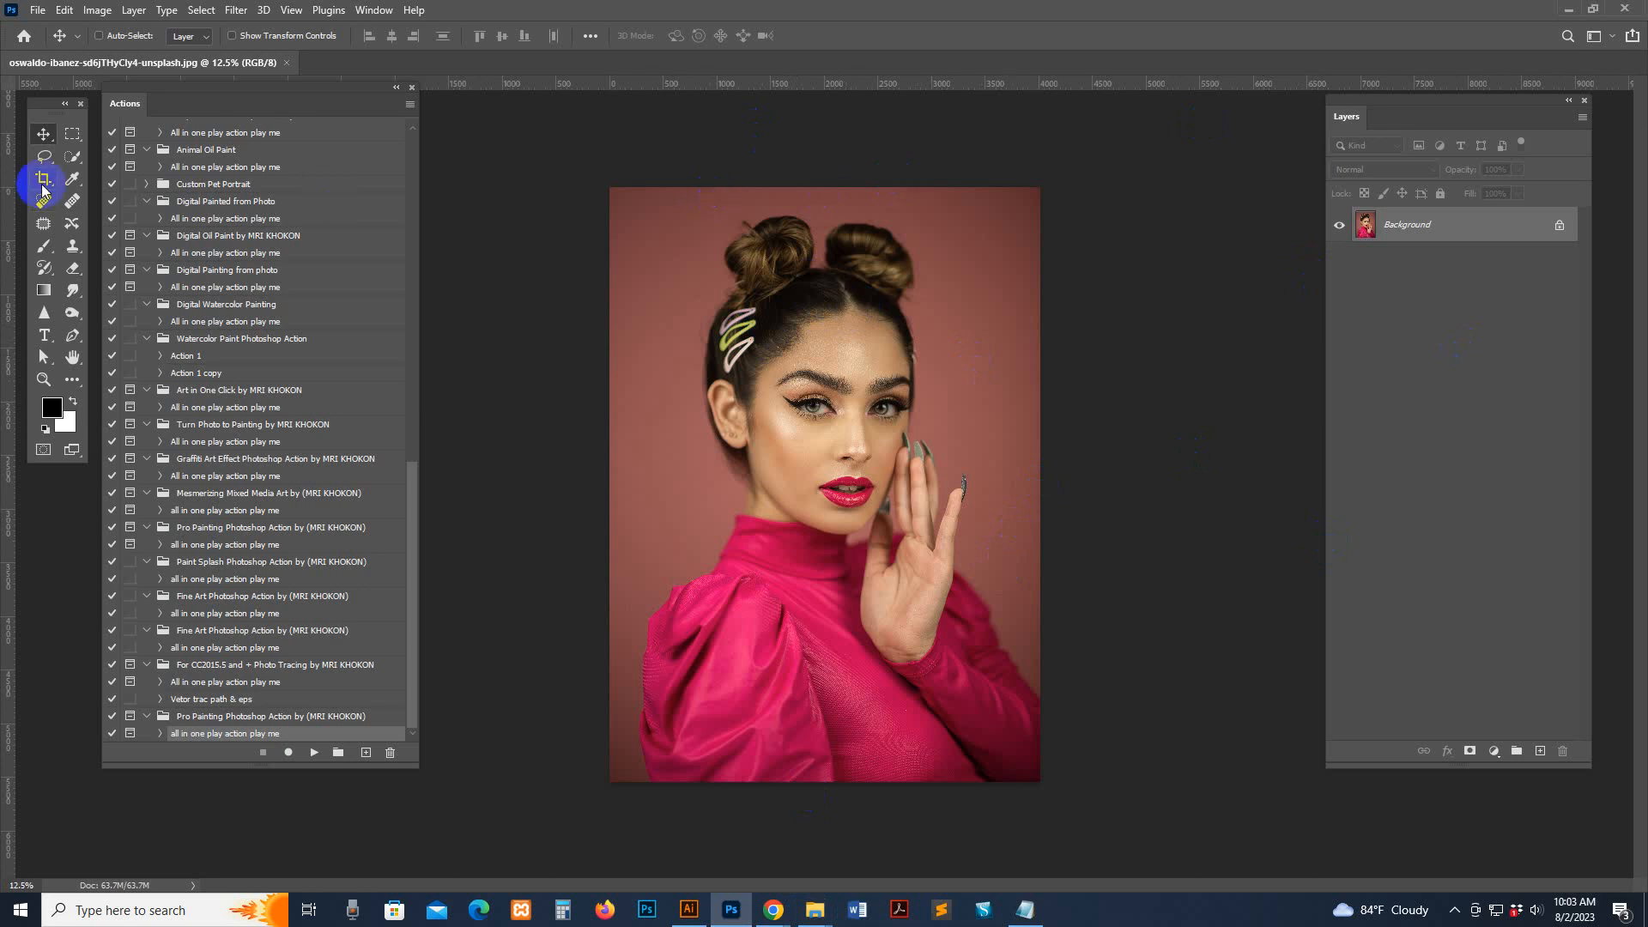
# Step: Extend the canvas with white space on all four sides of the portrait using the Crop tool, and apply the crop
pyautogui.moveTo(43, 187); pyautogui.dragTo(107, 183)
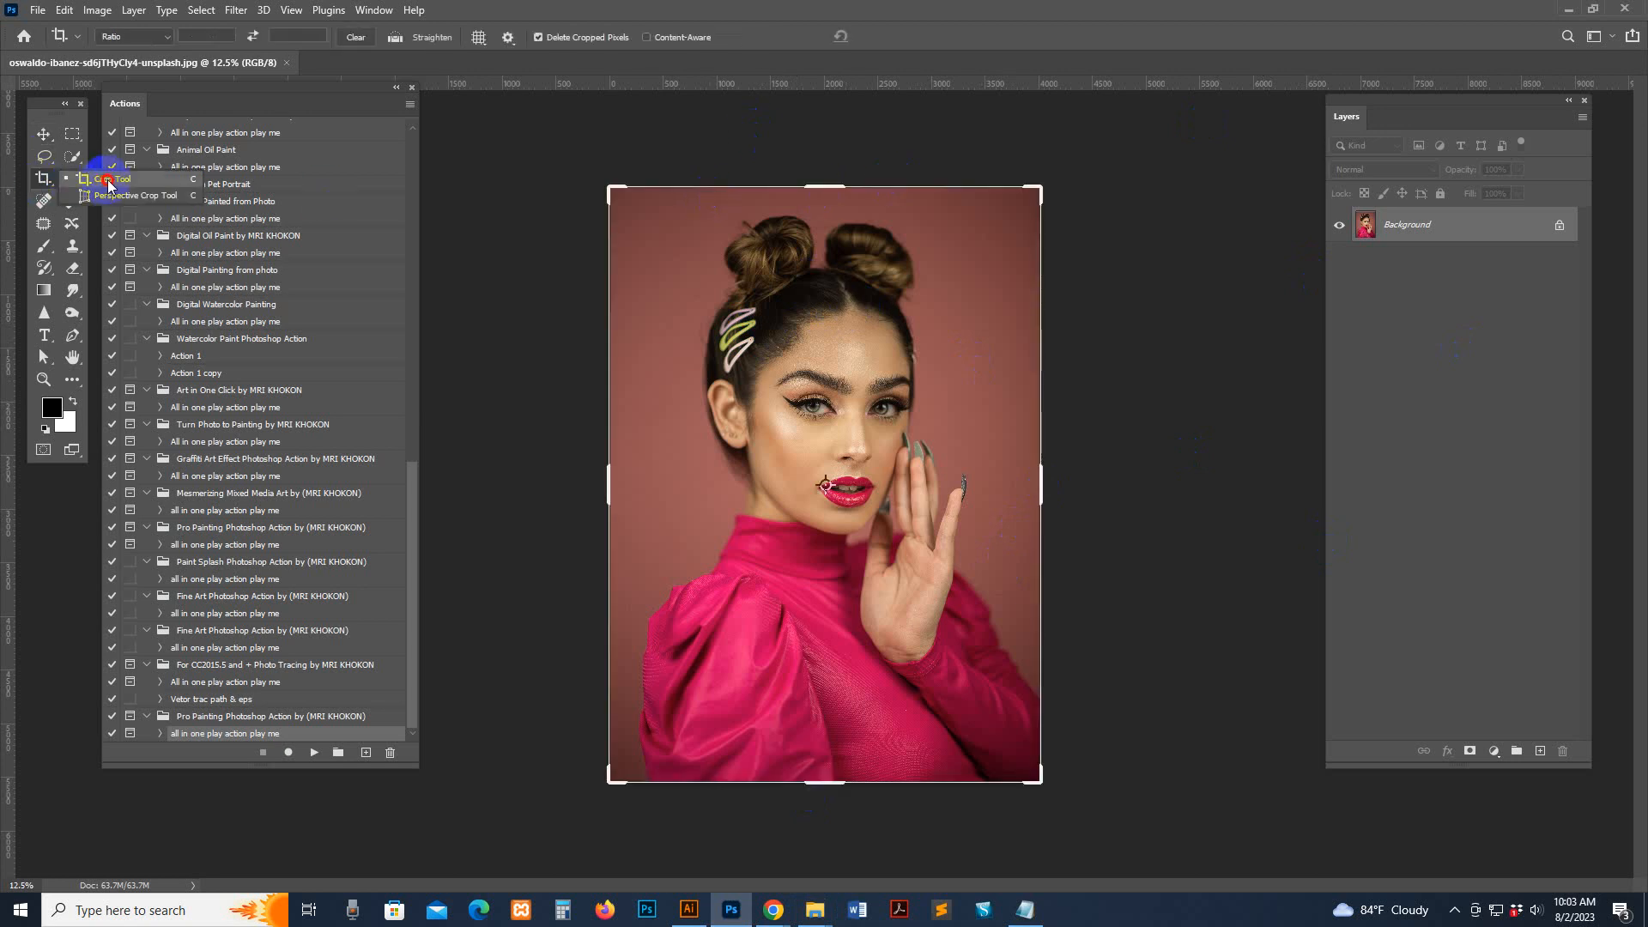
pyautogui.moveTo(826, 184); pyautogui.dragTo(830, 125)
pyautogui.moveTo(1040, 477); pyautogui.dragTo(1089, 481)
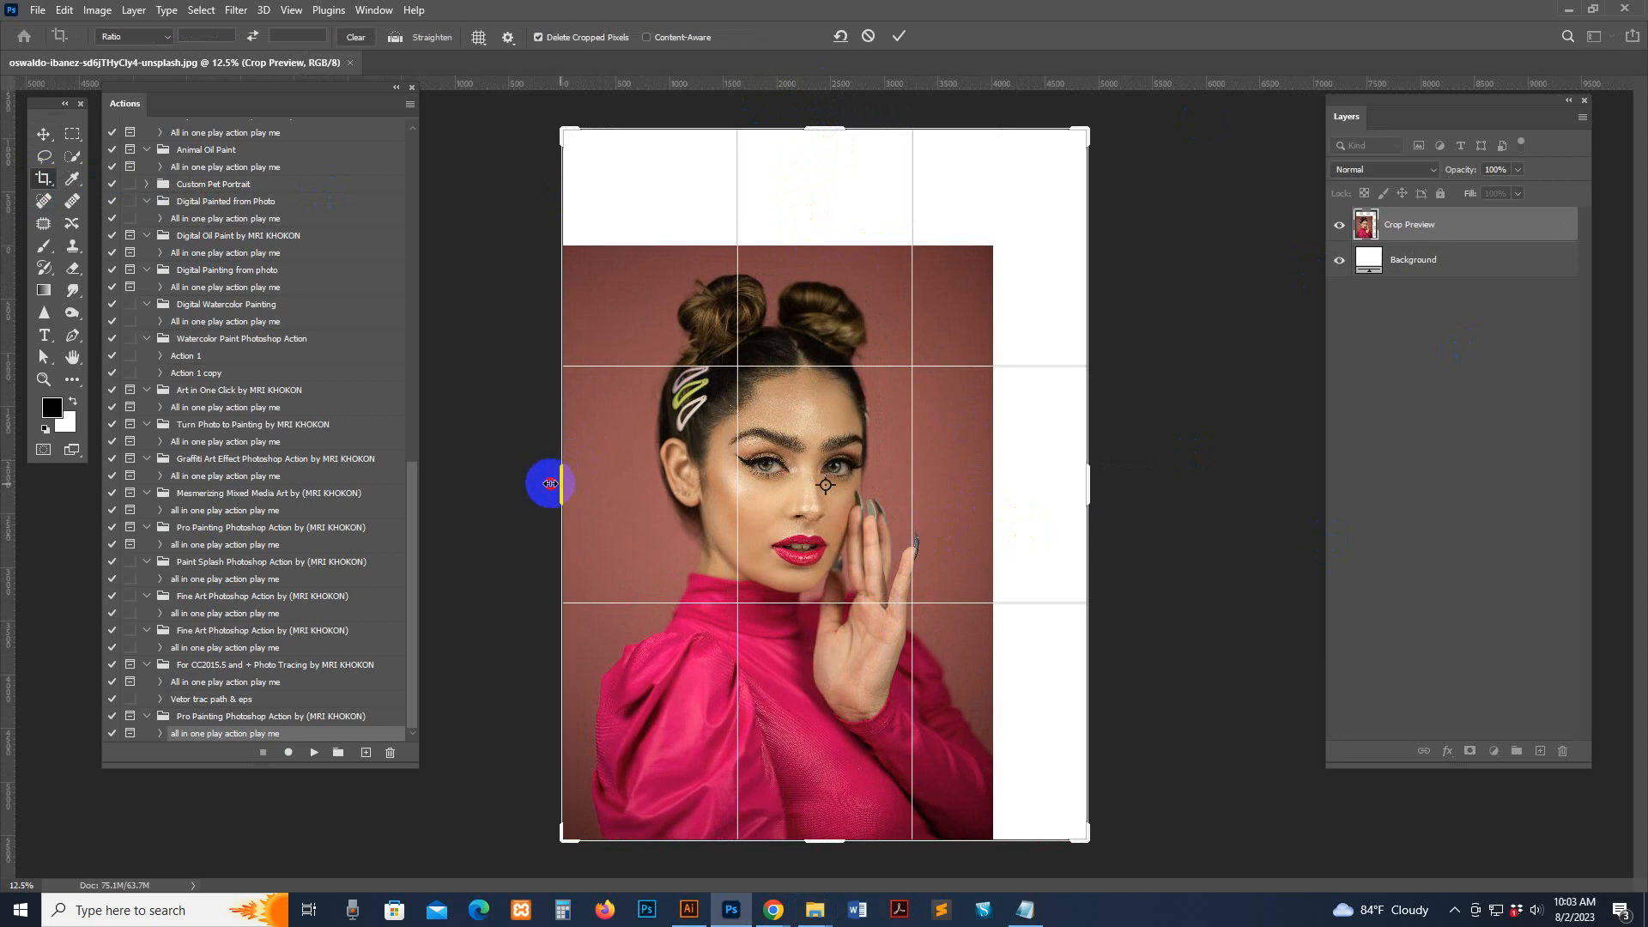
pyautogui.moveTo(545, 478); pyautogui.dragTo(505, 485)
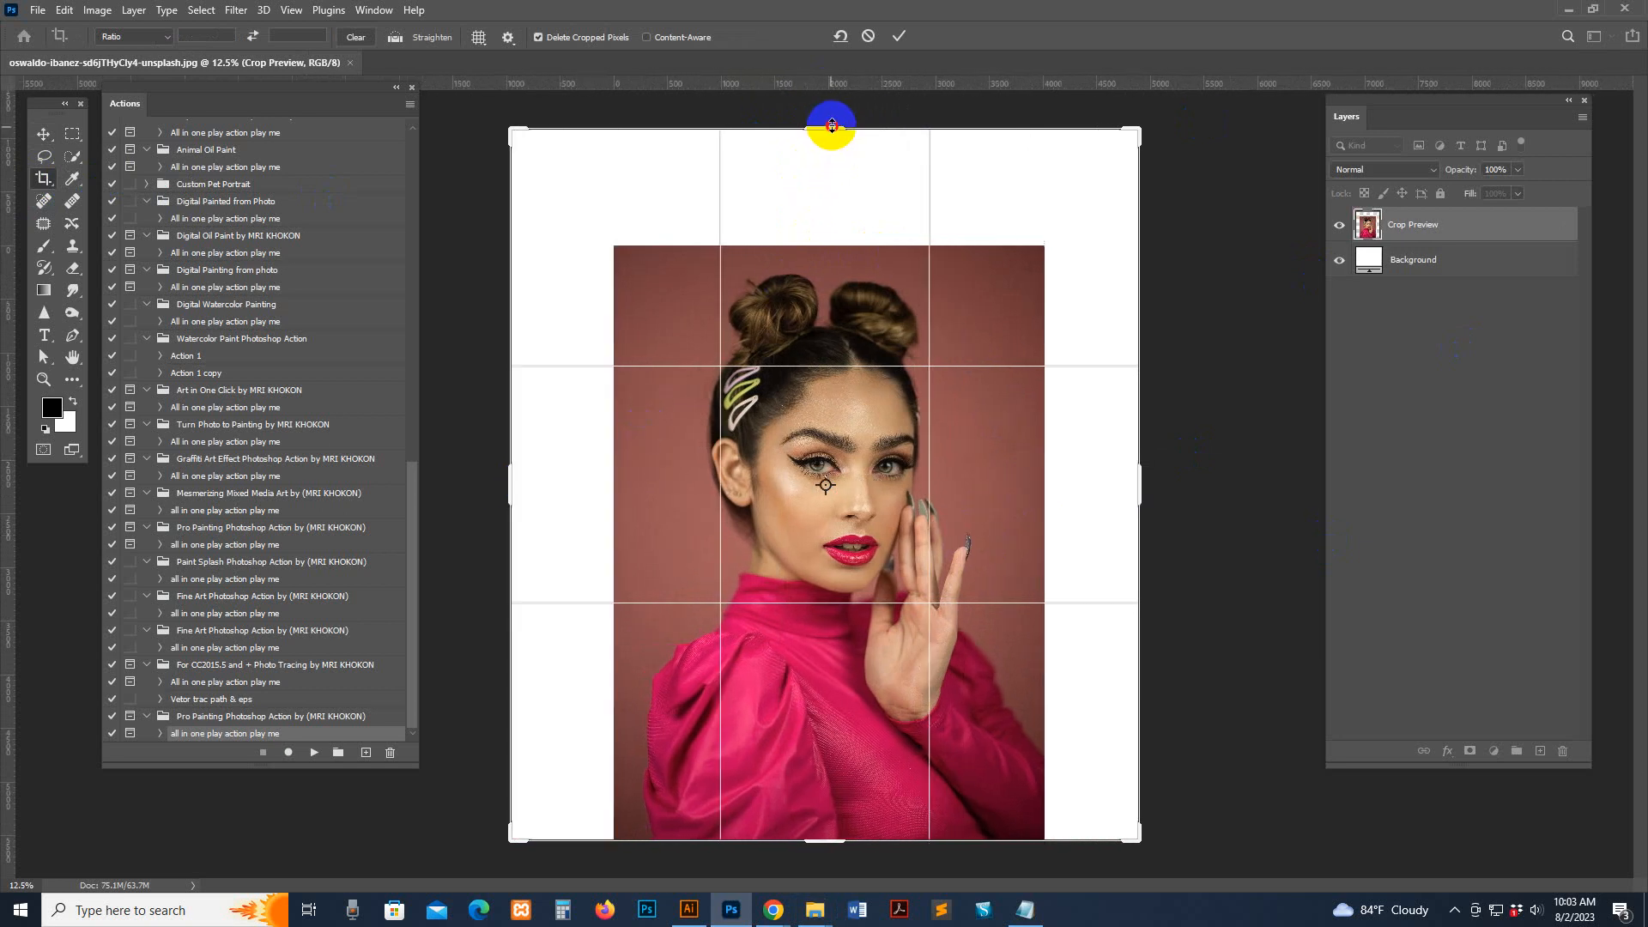
pyautogui.hotkey('ctrl', '-')
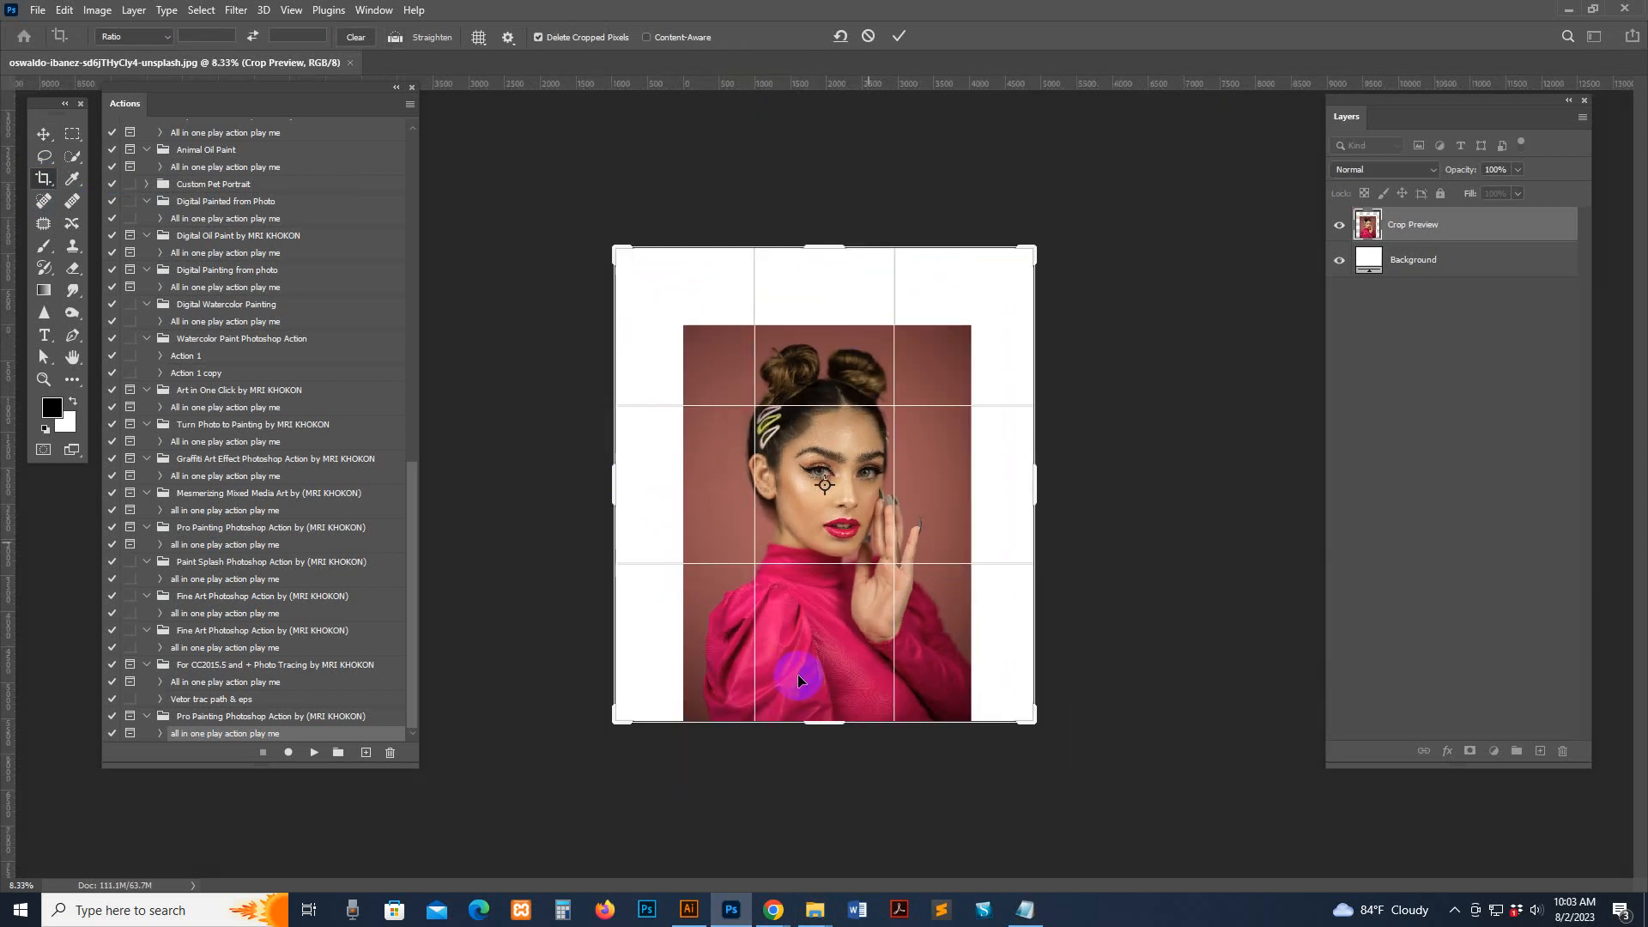
pyautogui.moveTo(829, 726); pyautogui.dragTo(835, 772)
pyautogui.moveTo(836, 197); pyautogui.dragTo(838, 162)
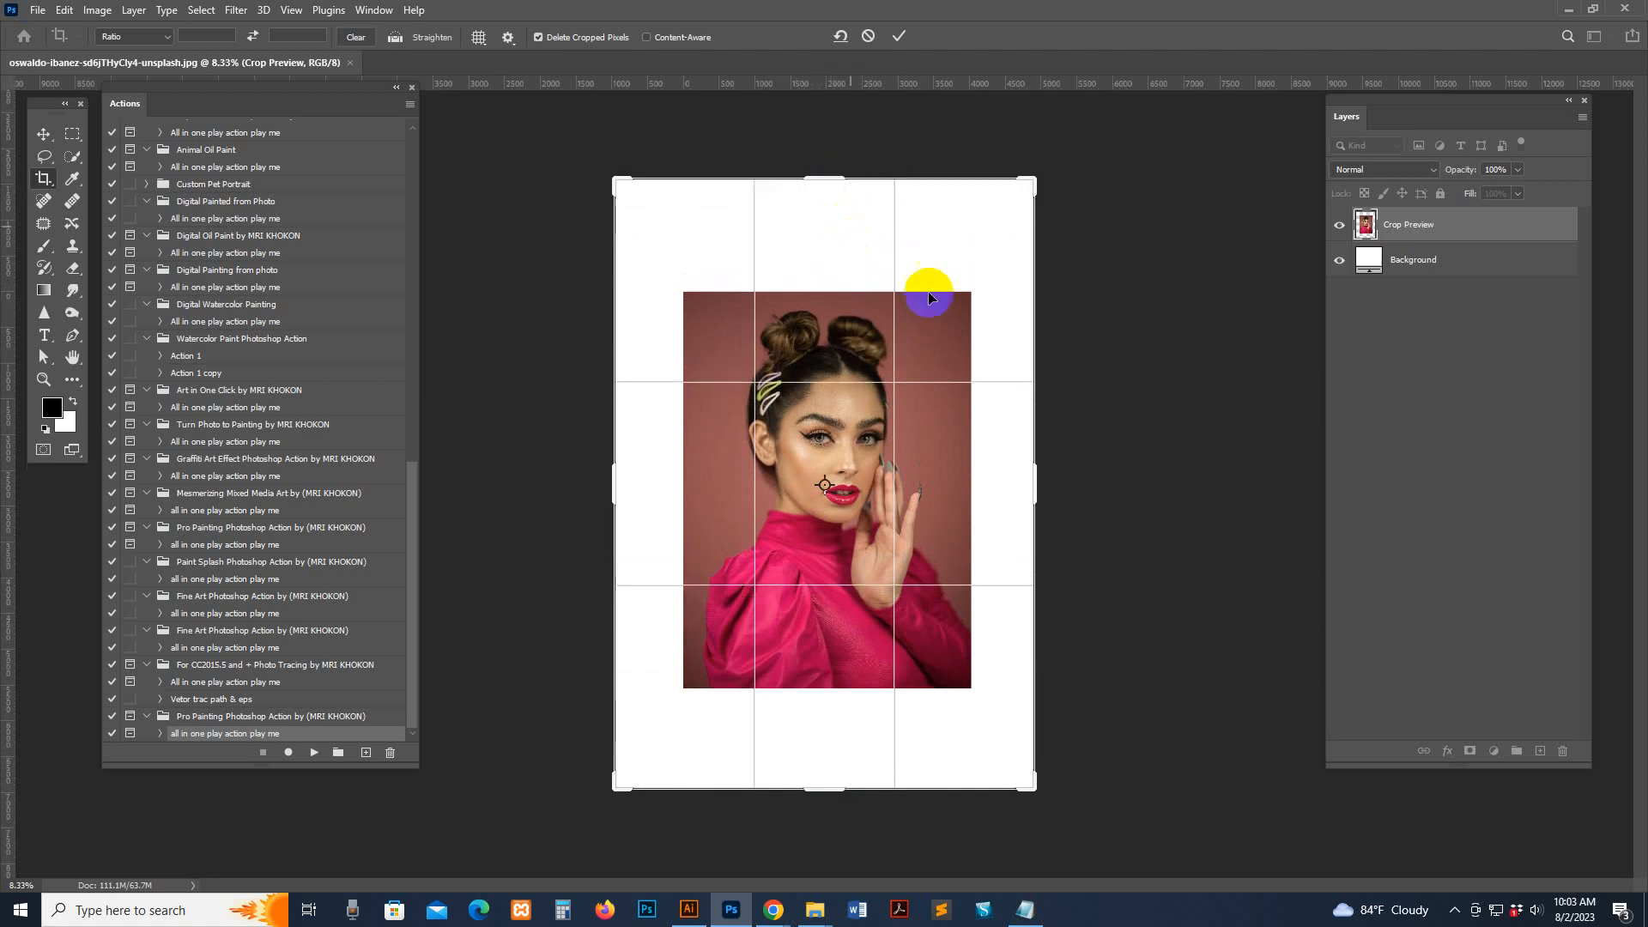
pyautogui.moveTo(1040, 479); pyautogui.dragTo(1045, 478)
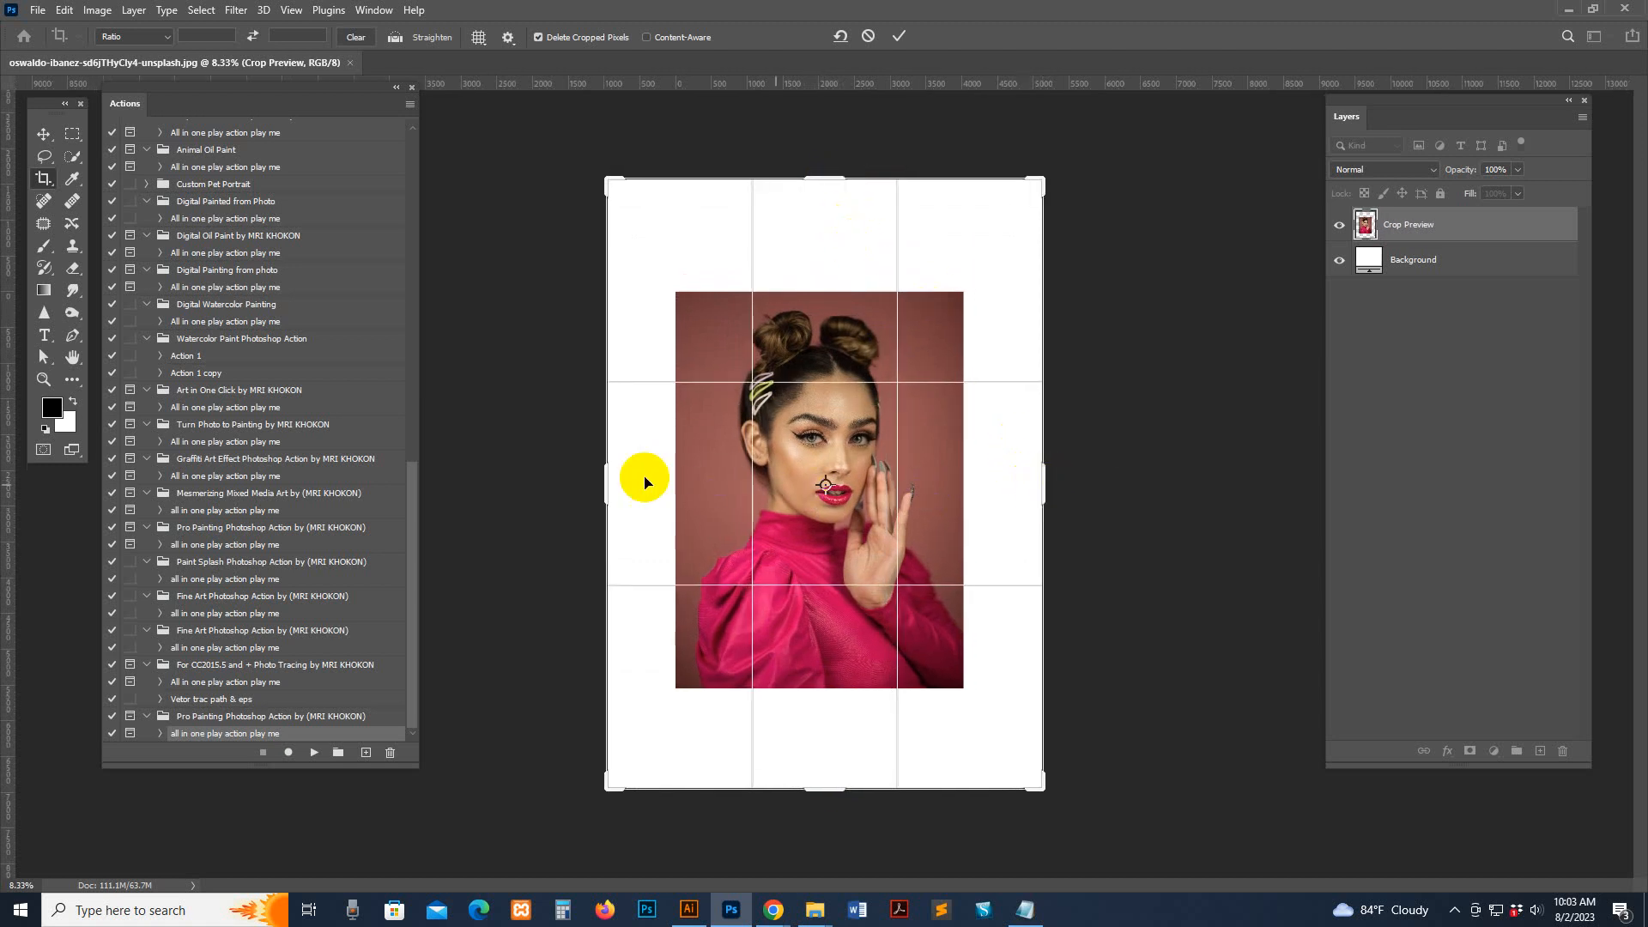
pyautogui.moveTo(606, 478); pyautogui.dragTo(603, 484)
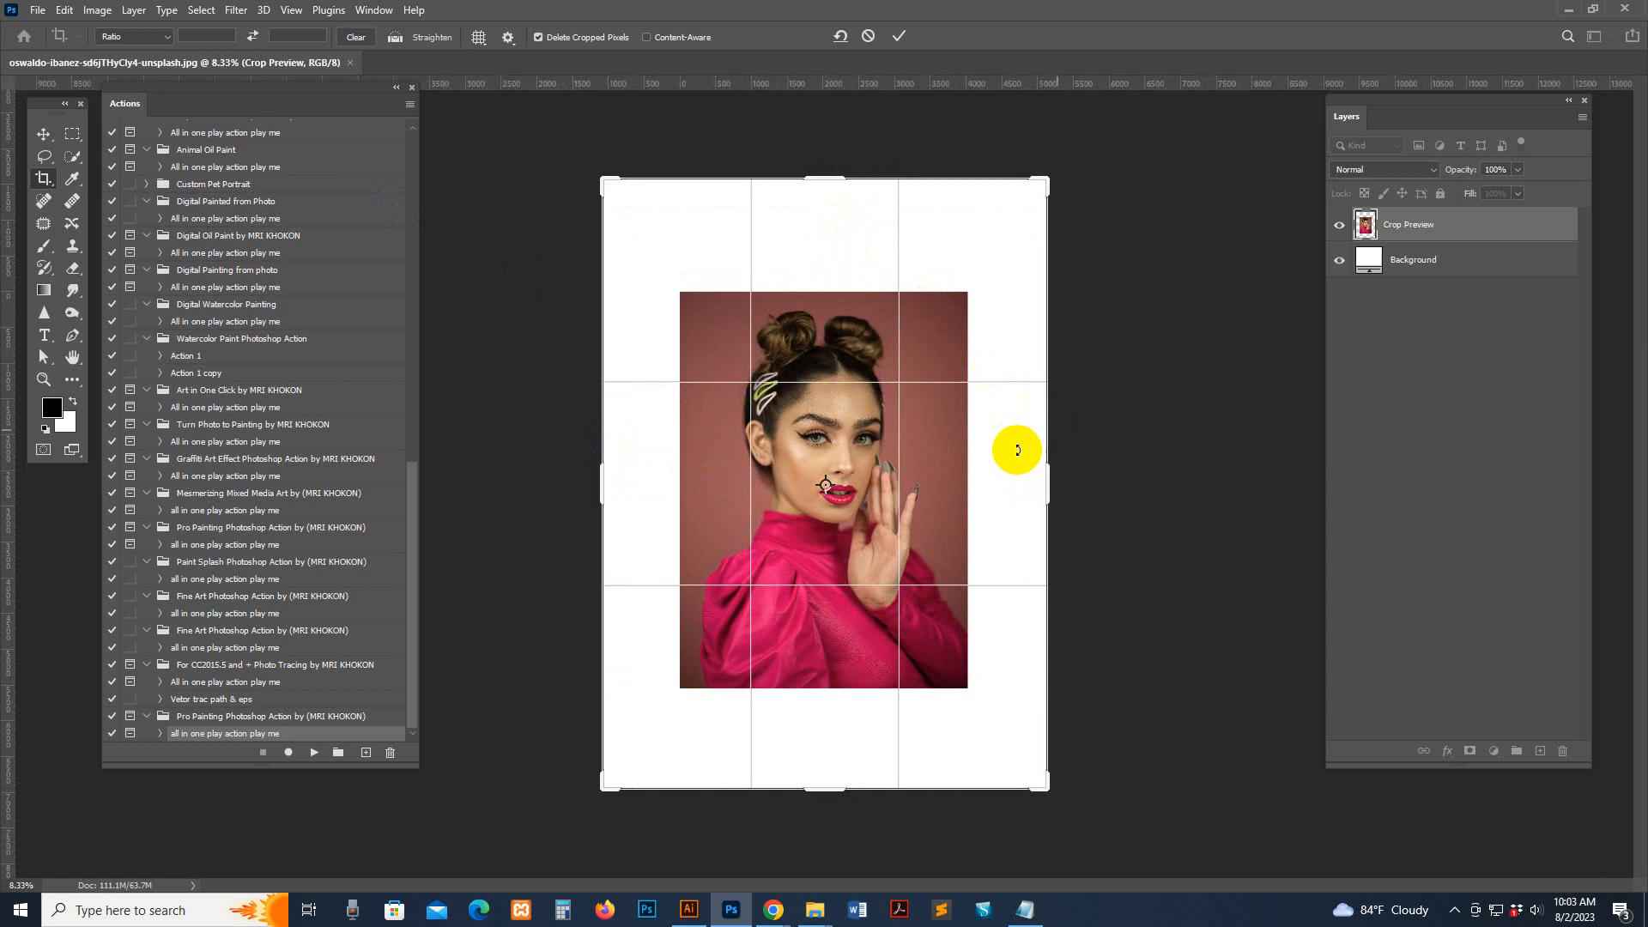
pyautogui.click(44, 141)
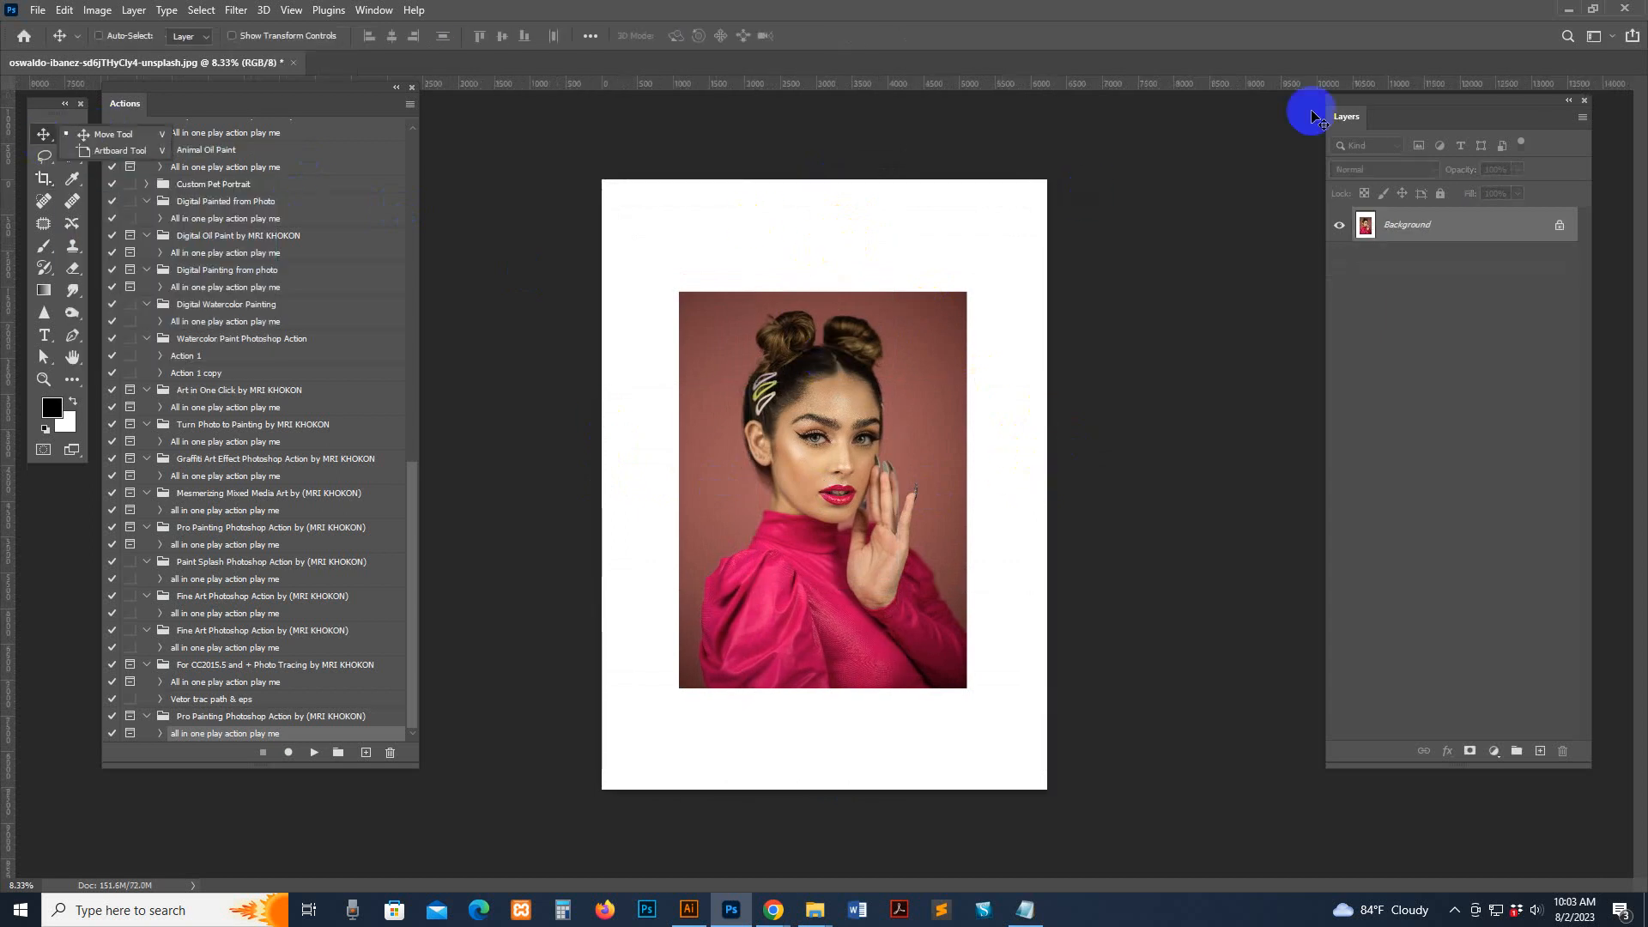
# Step: Move the Layers palette closer to the canvas and reduce its height
pyautogui.moveTo(1347, 106); pyautogui.dragTo(1328, 131)
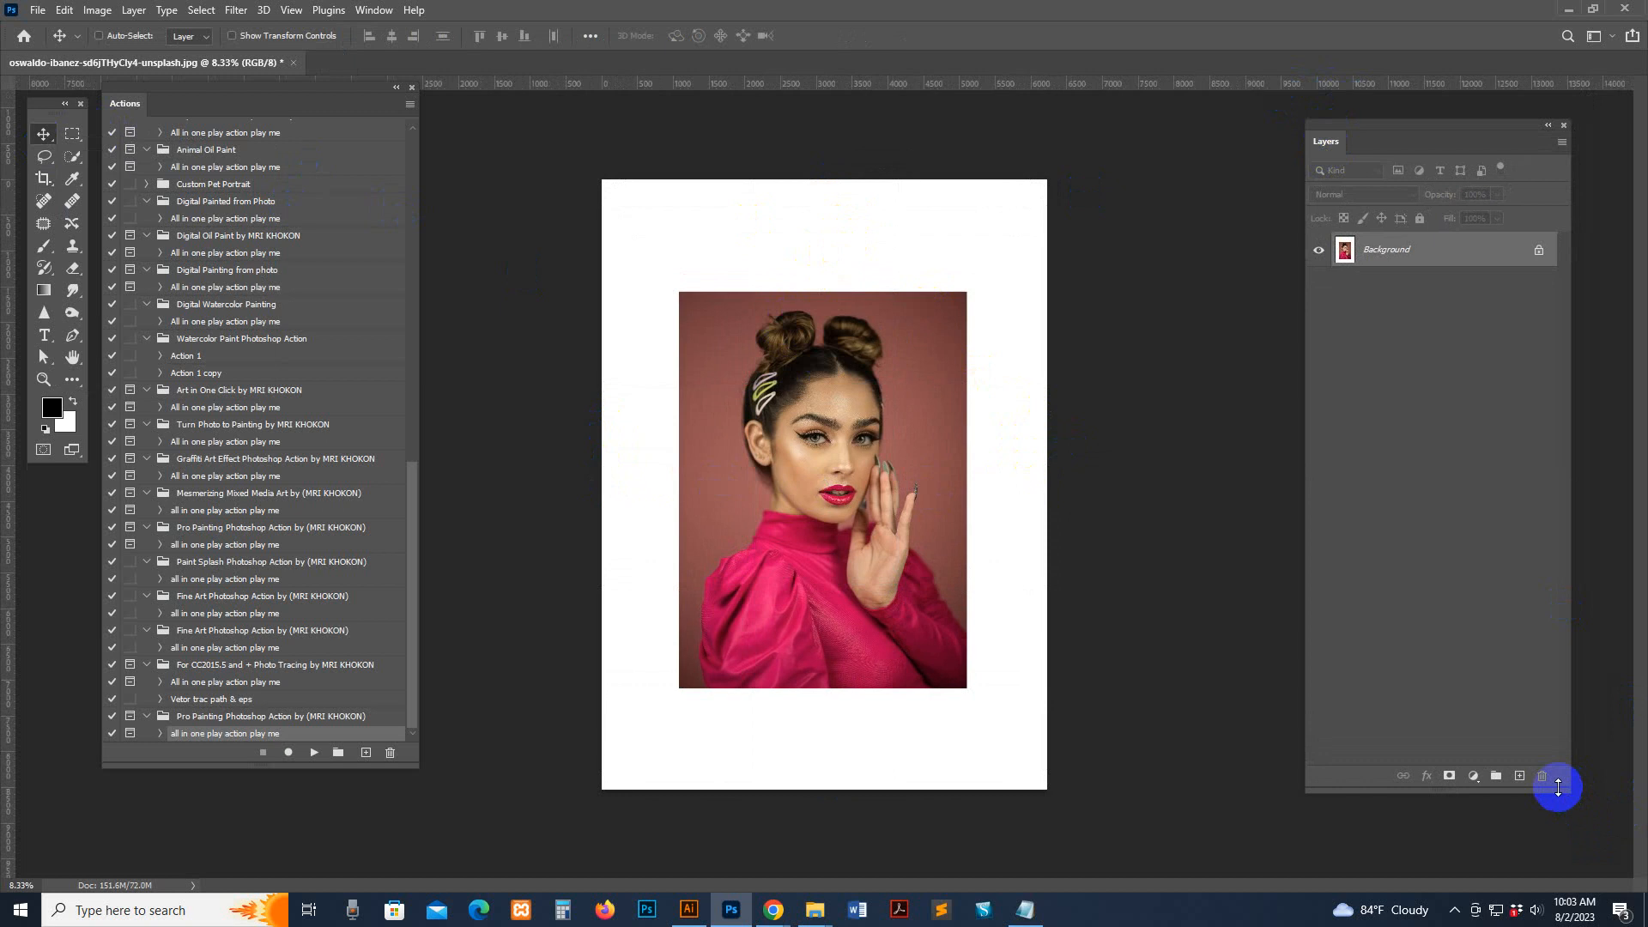
pyautogui.moveTo(1548, 731); pyautogui.dragTo(1534, 655)
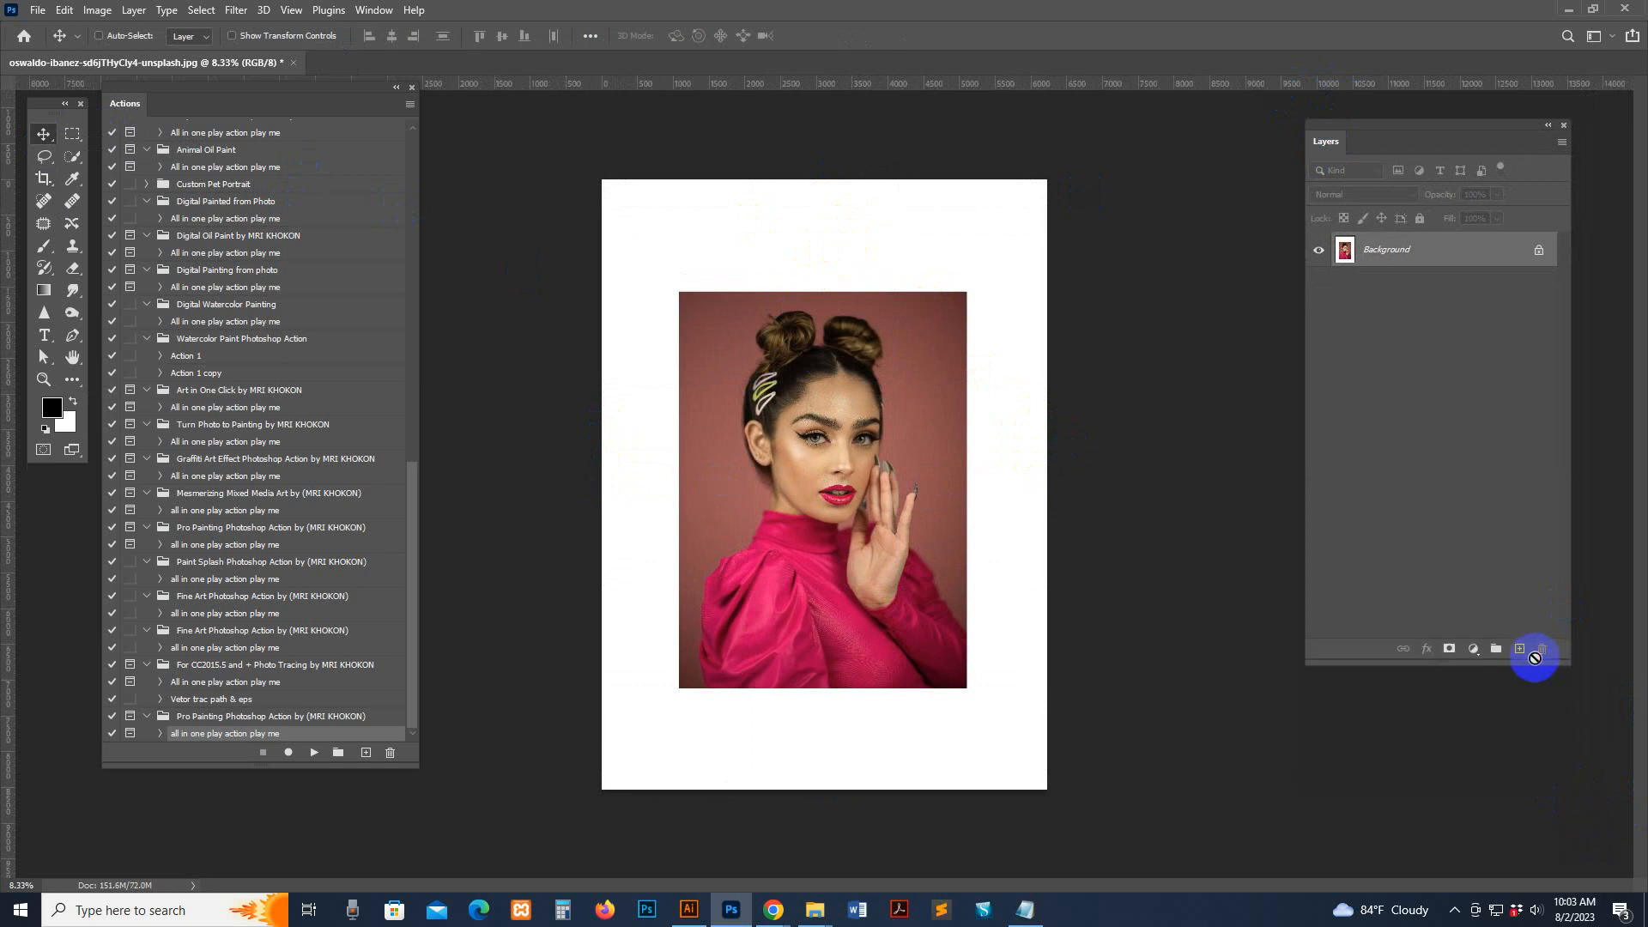
# Step: Convert the locked Background into a regular layer, and flatten the image to restore it as a locked Background
pyautogui.doubleClick(1455, 255)
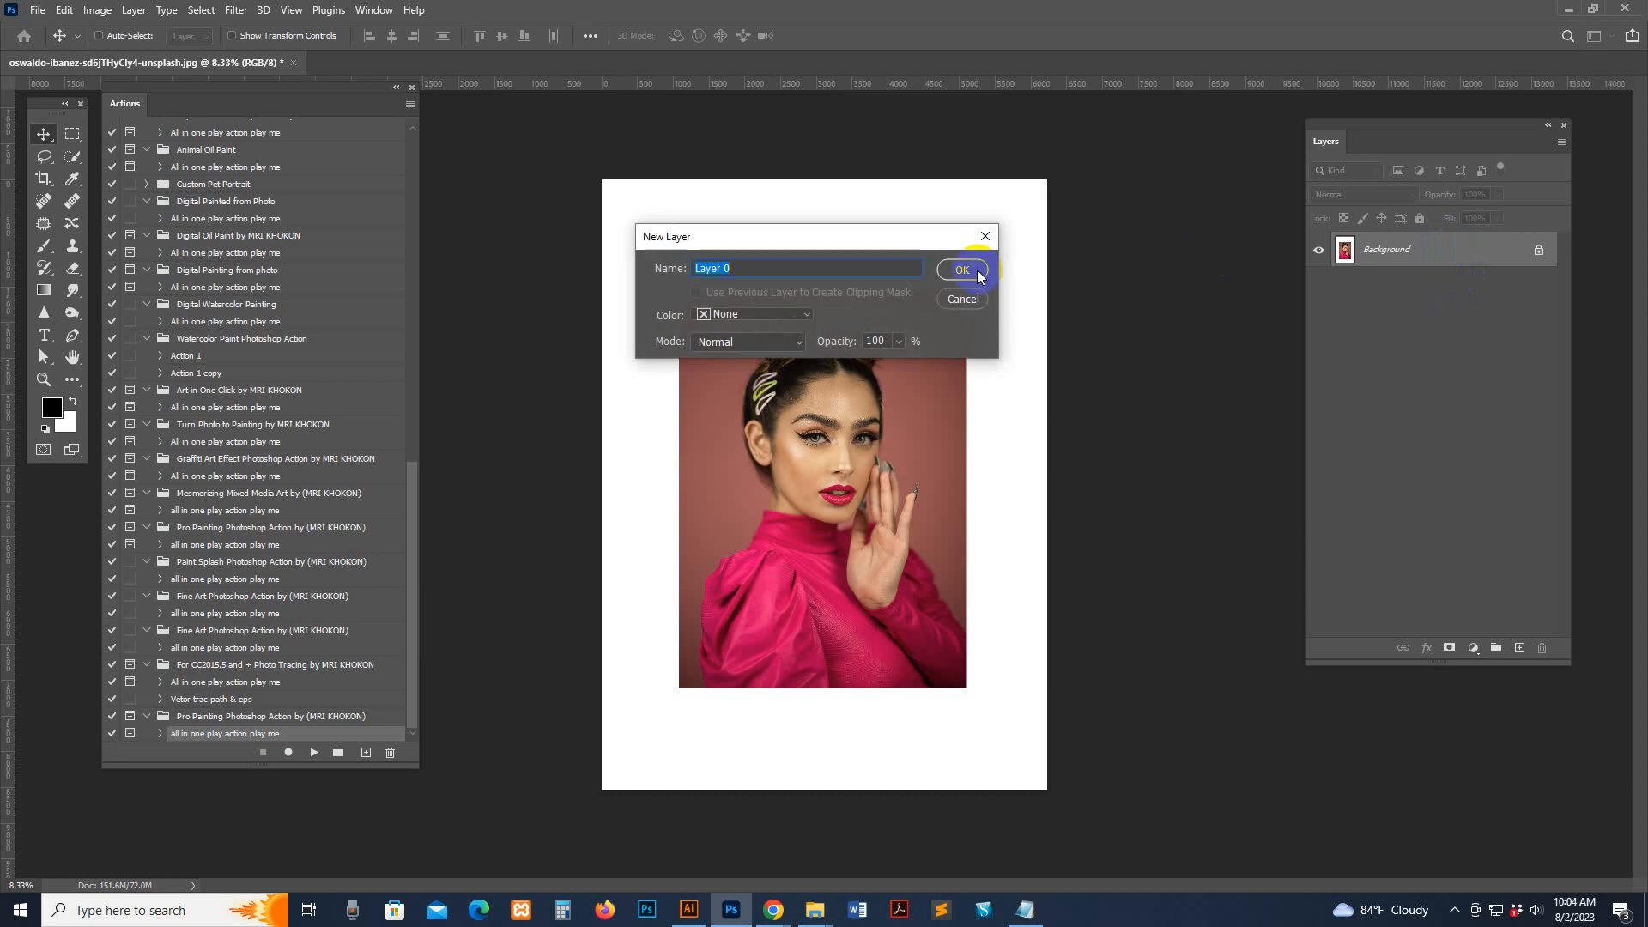
pyautogui.click(964, 270)
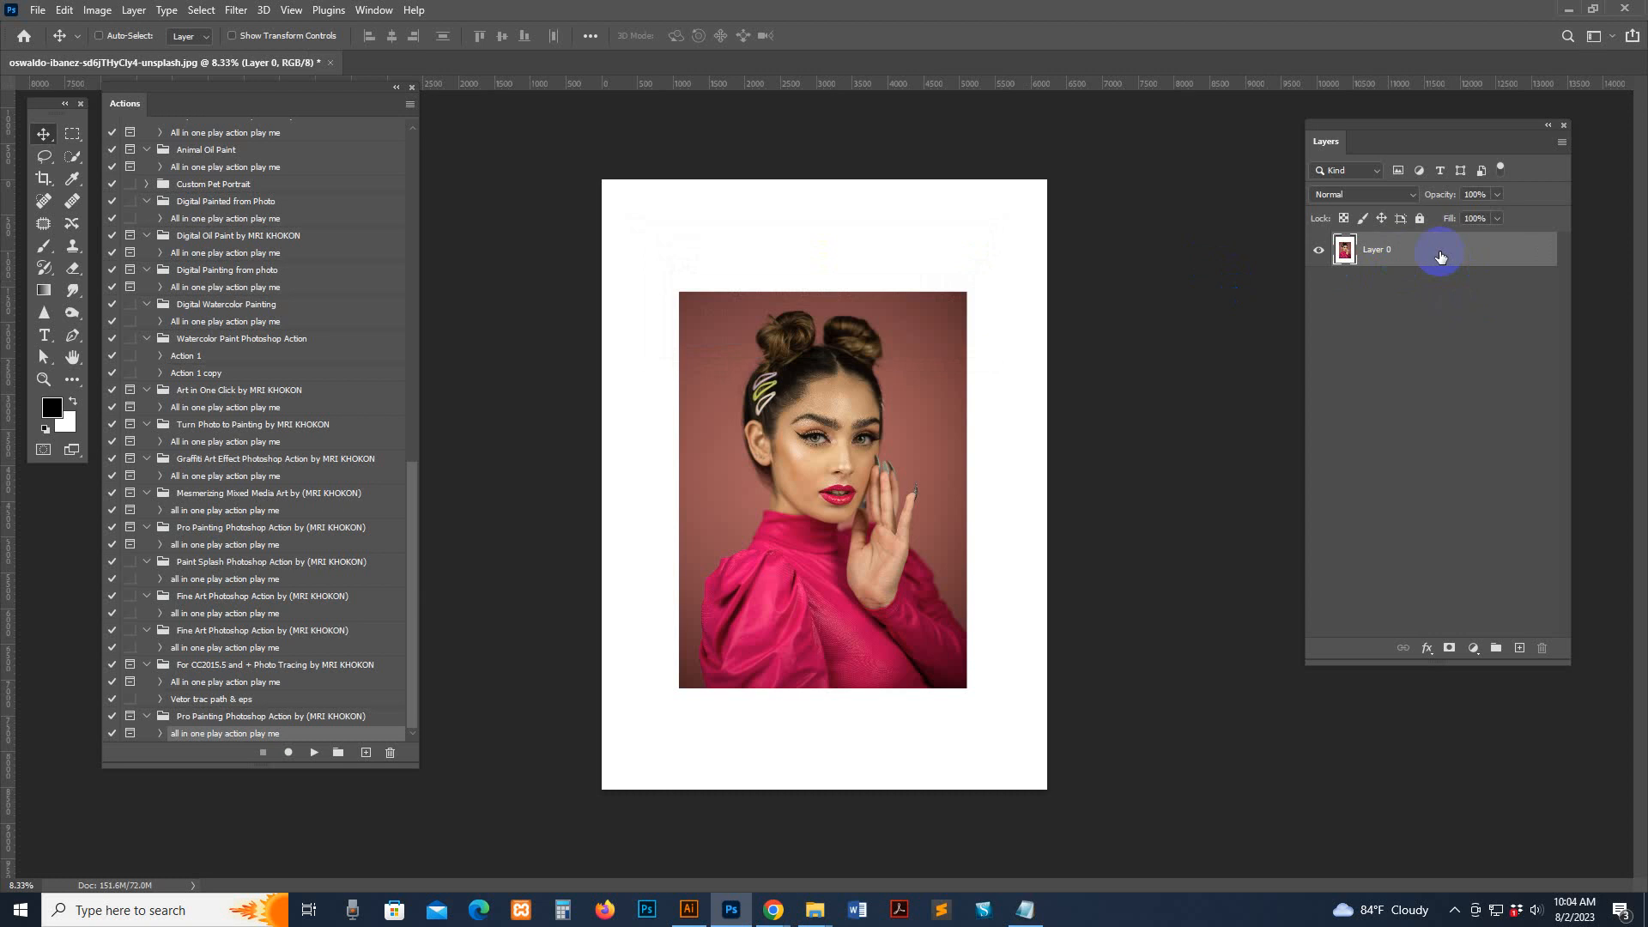
pyautogui.rightClick(1440, 251)
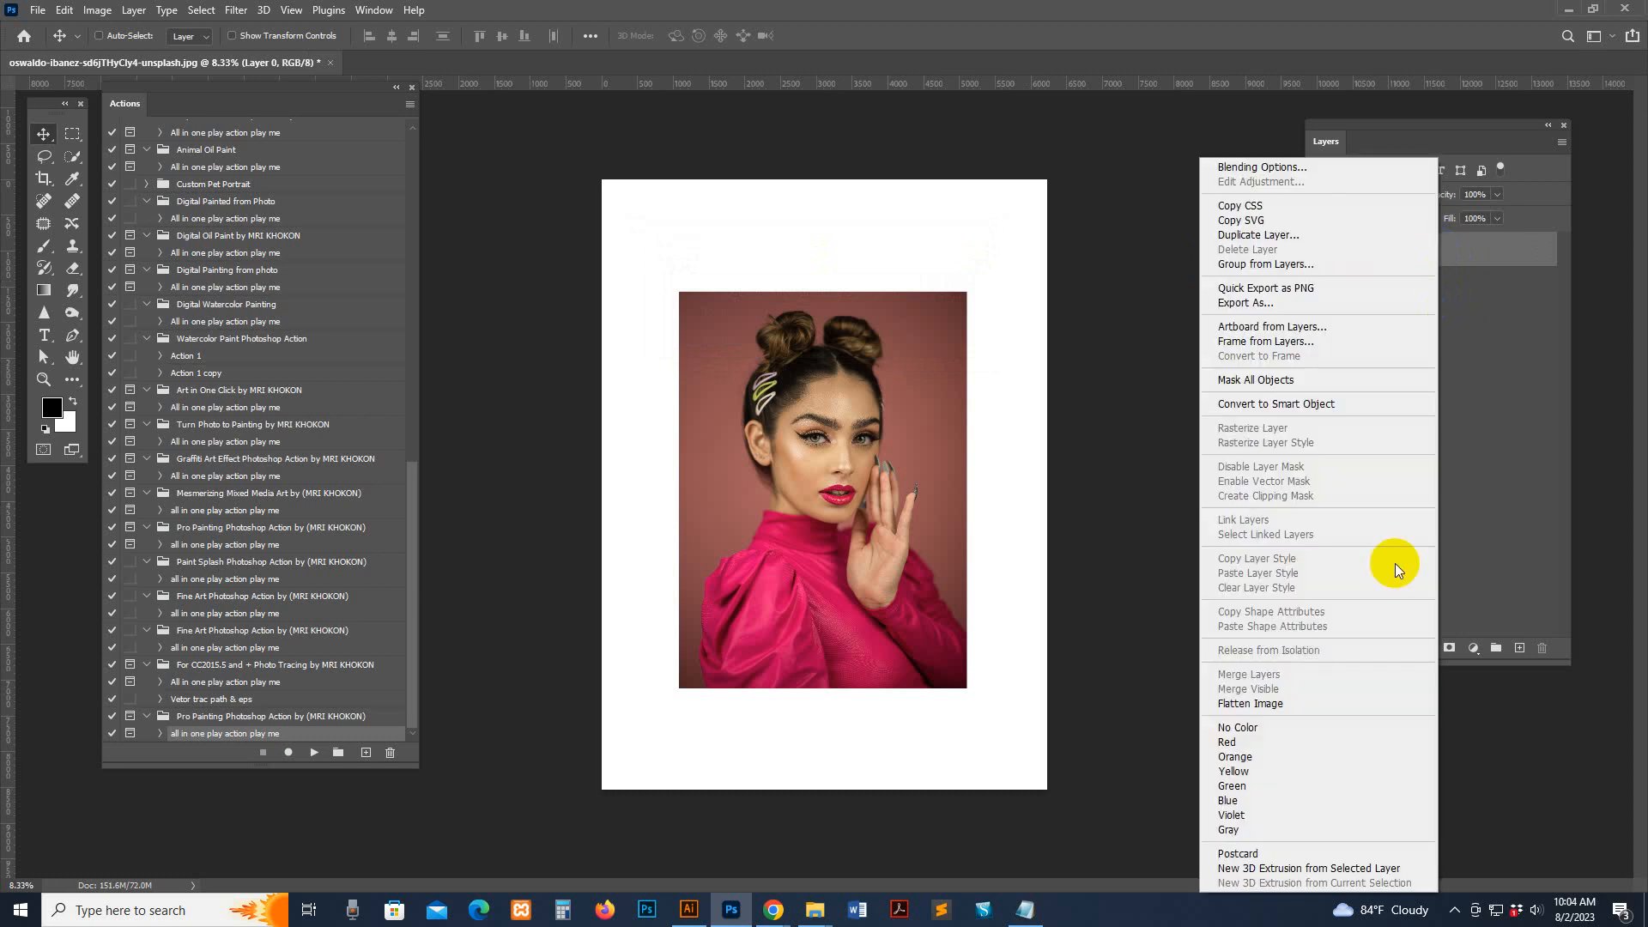
pyautogui.click(1230, 708)
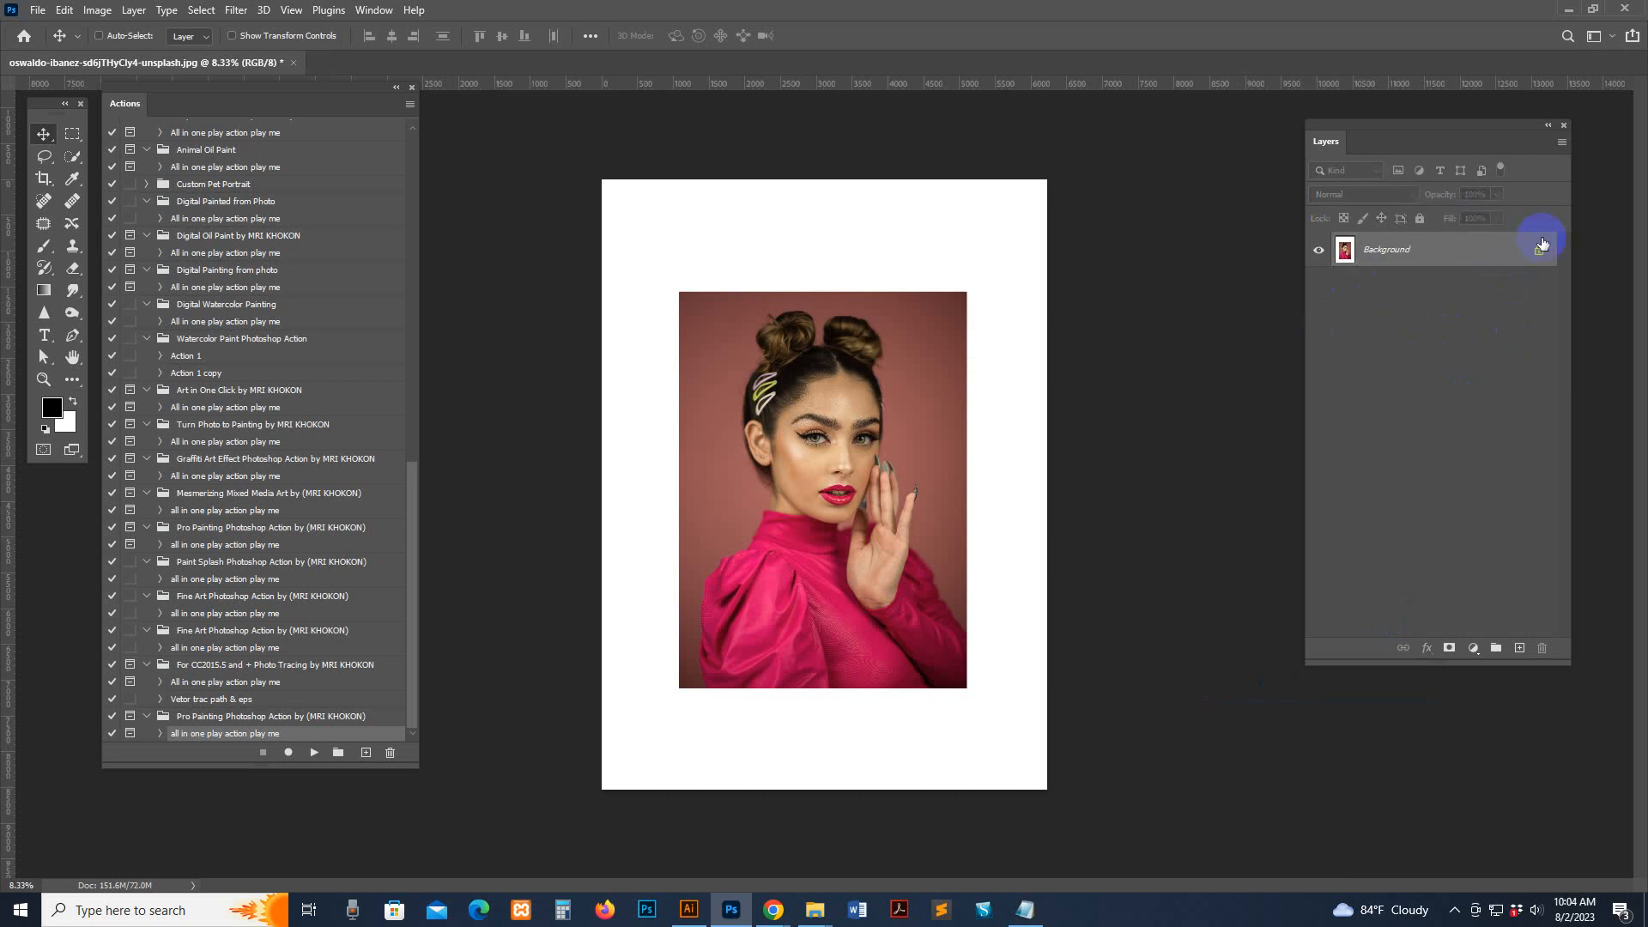
# Step: Narrow the Layers palette and set its options to the smallest thumbnails, Entire Document contents and "copy" added to copied layers and groups
pyautogui.moveTo(1313, 665); pyautogui.dragTo(1353, 670)
pyautogui.click(1567, 142)
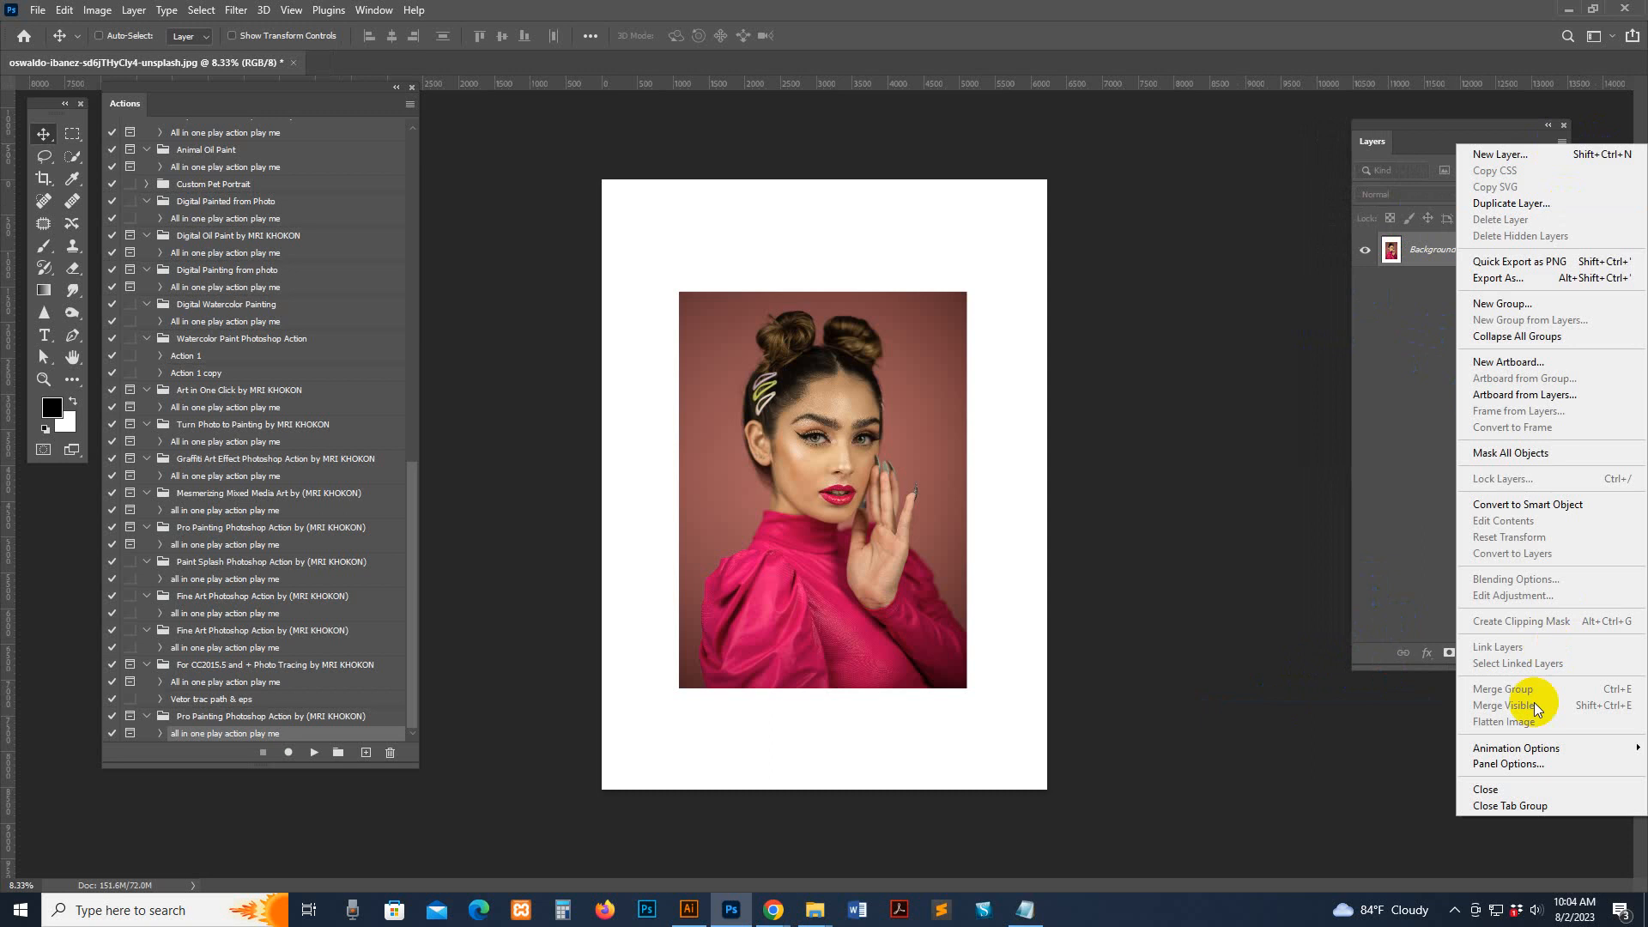
pyautogui.click(1527, 764)
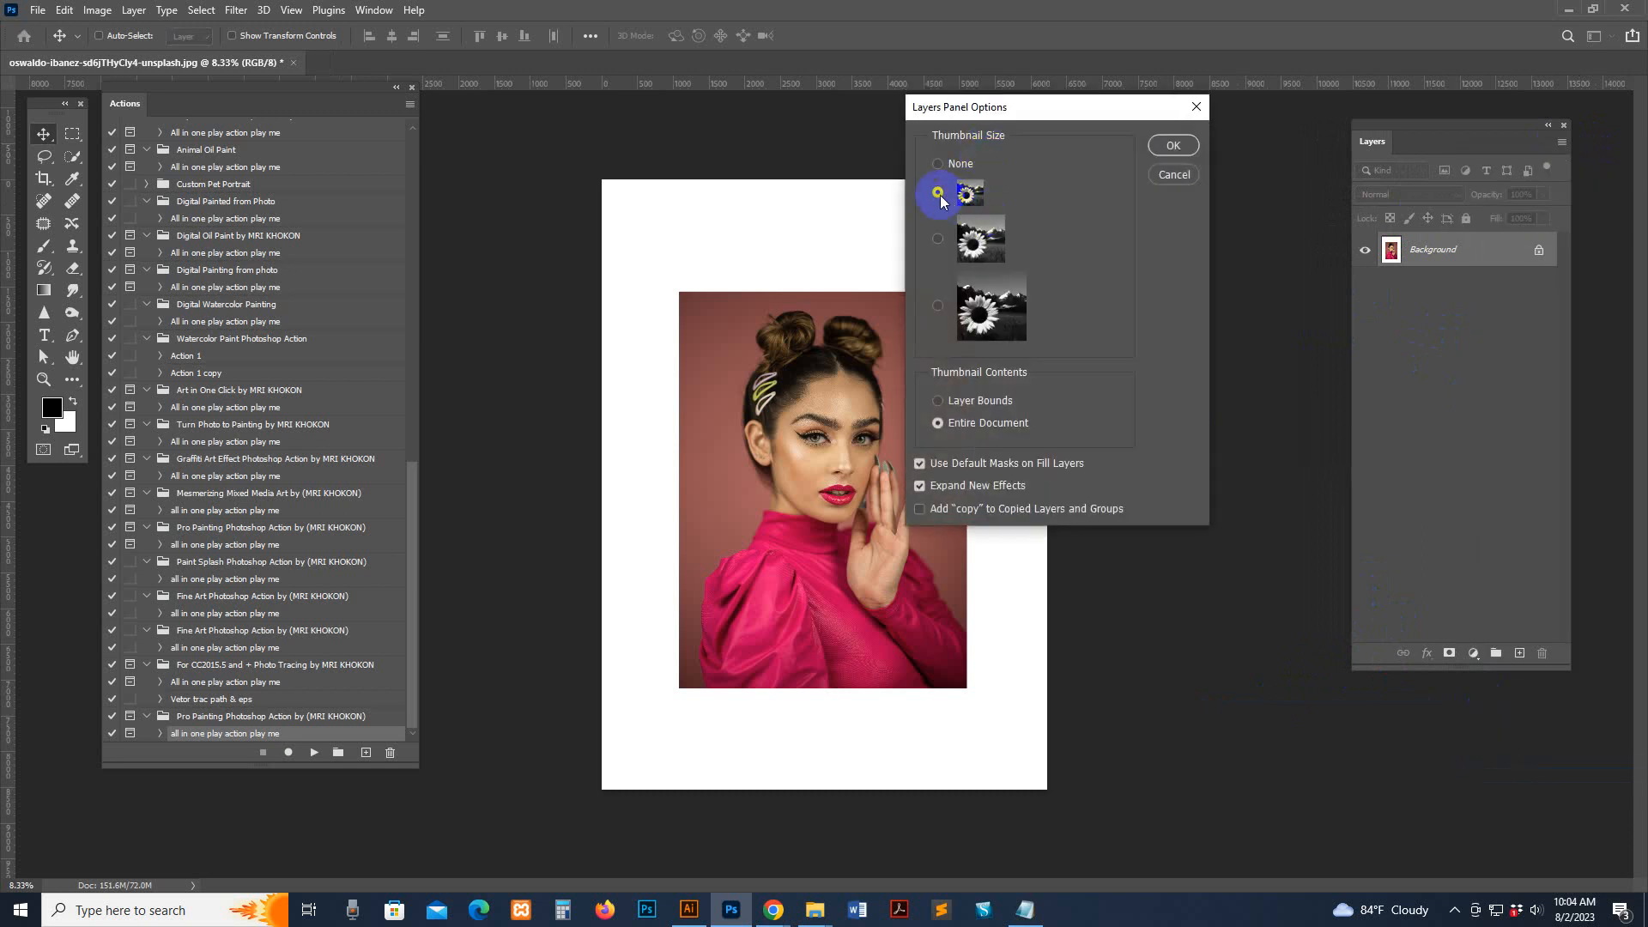
pyautogui.click(943, 432)
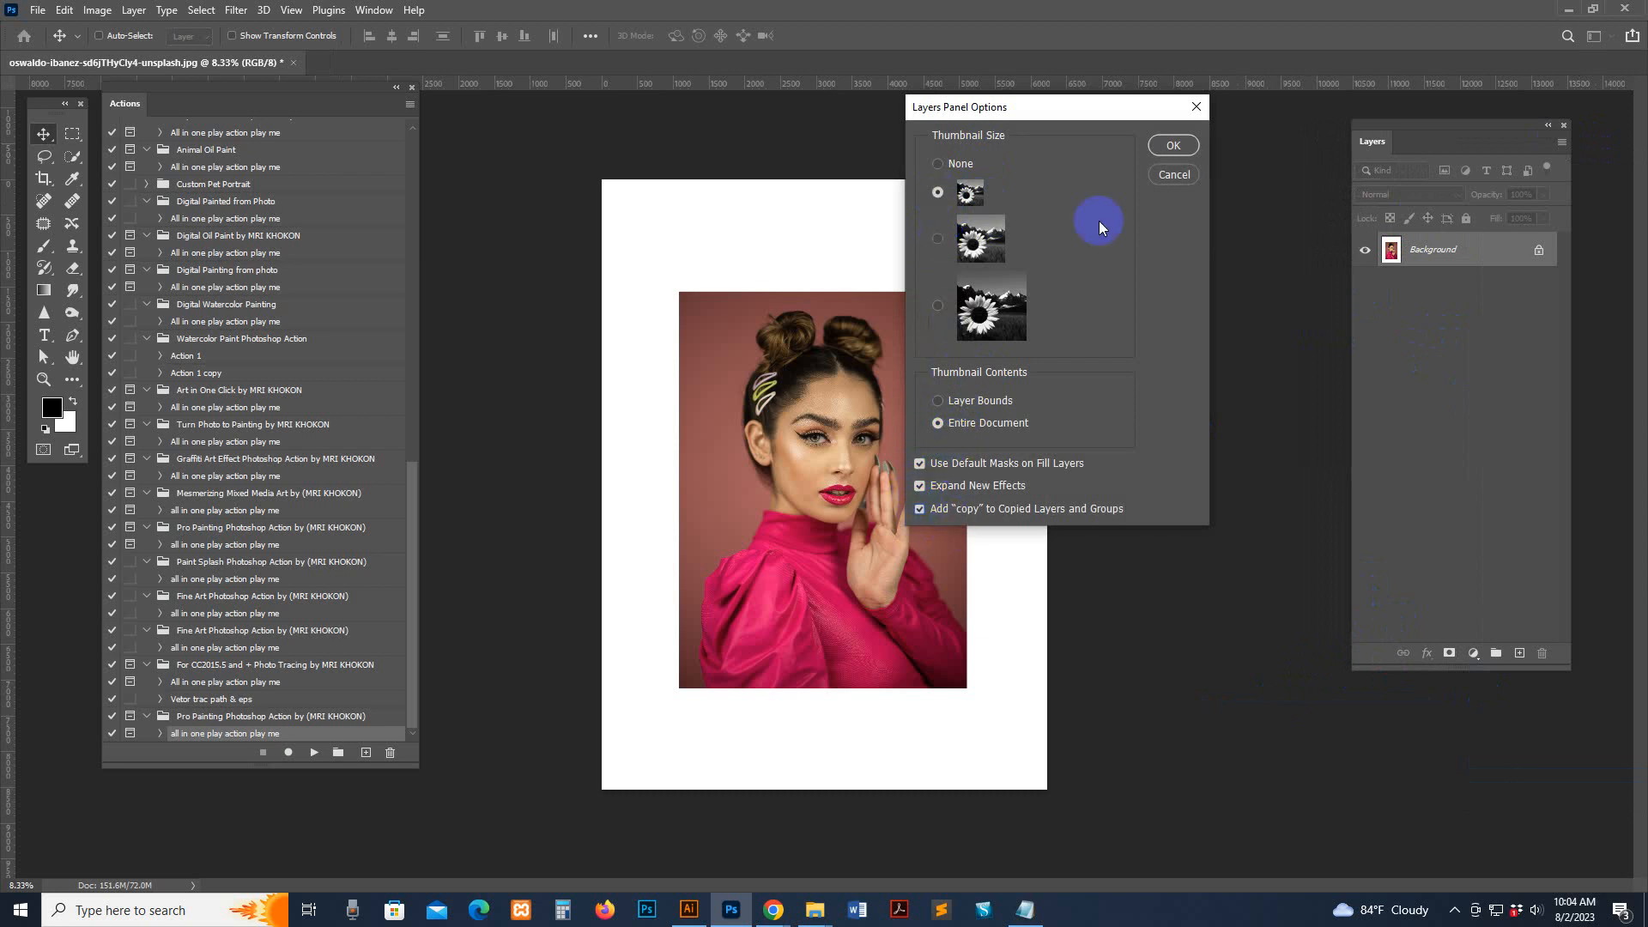
pyautogui.click(1174, 148)
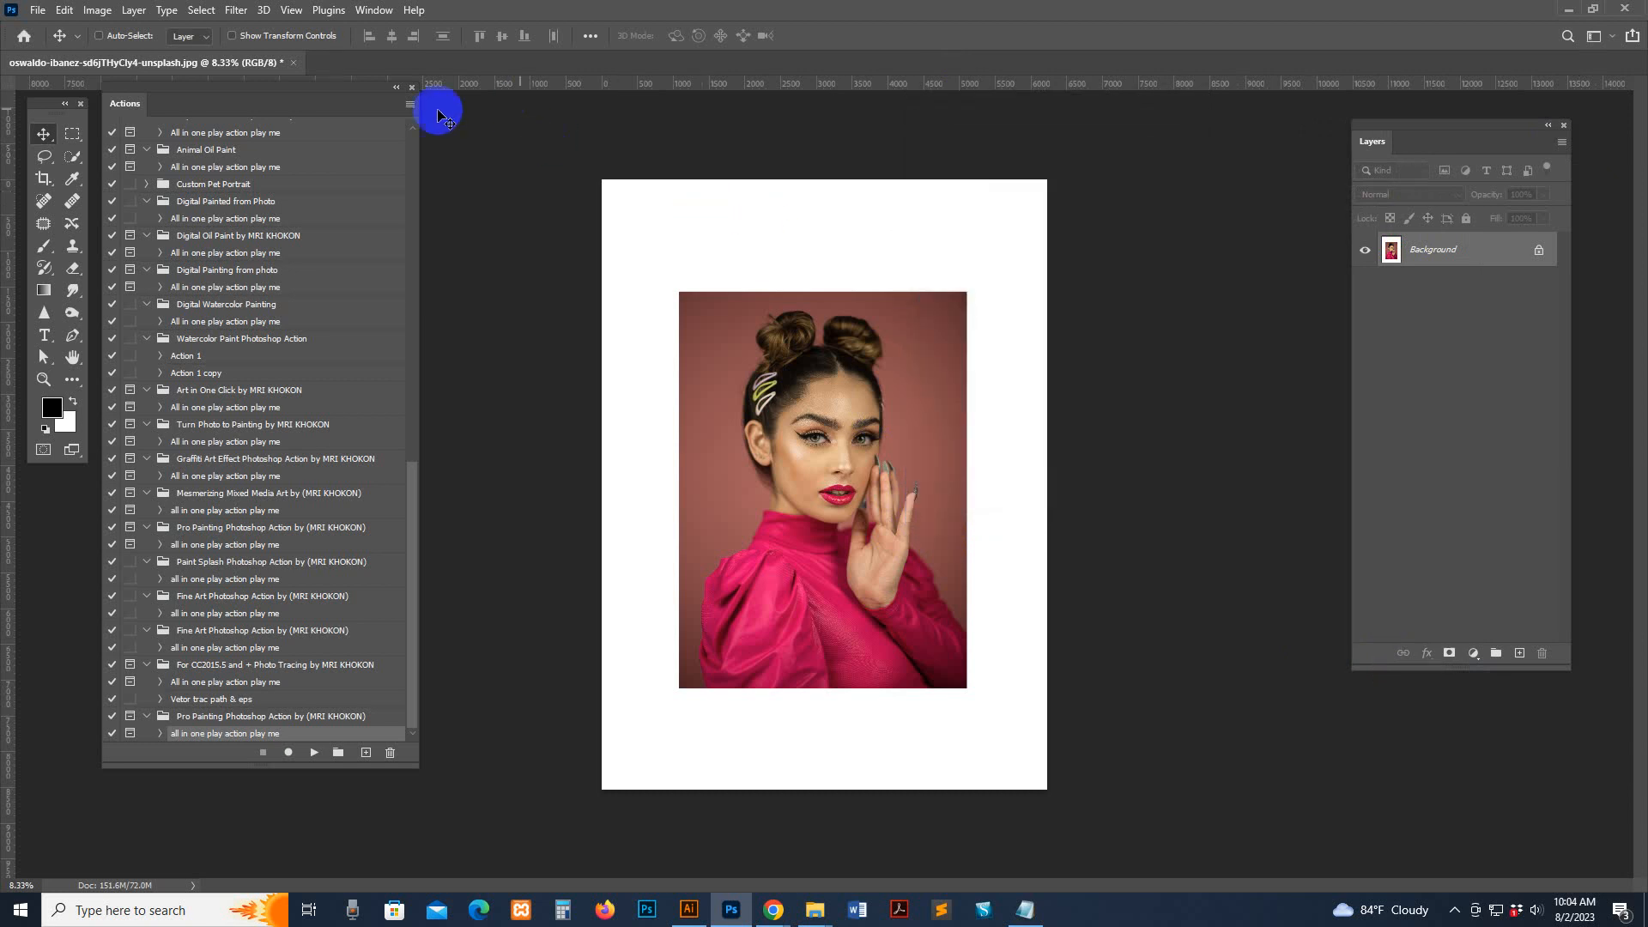
# Step: Move the Actions palette slightly down and set the image mode to RGB Color
pyautogui.moveTo(234, 90); pyautogui.dragTo(240, 113)
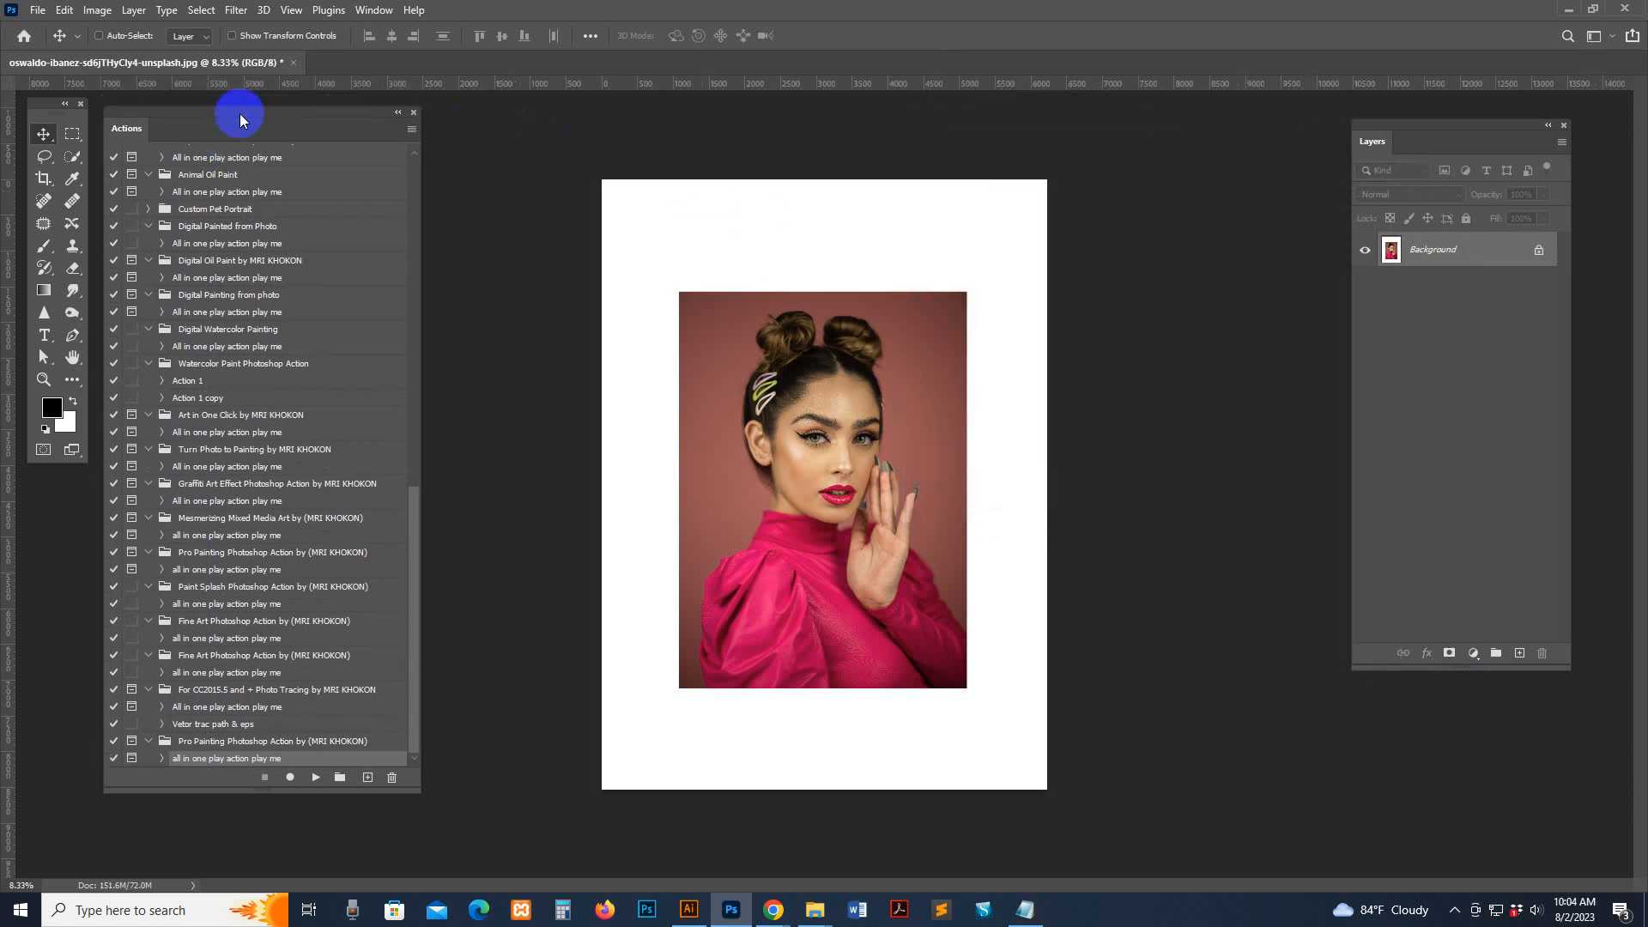
pyautogui.click(97, 10)
pyautogui.moveTo(137, 29)
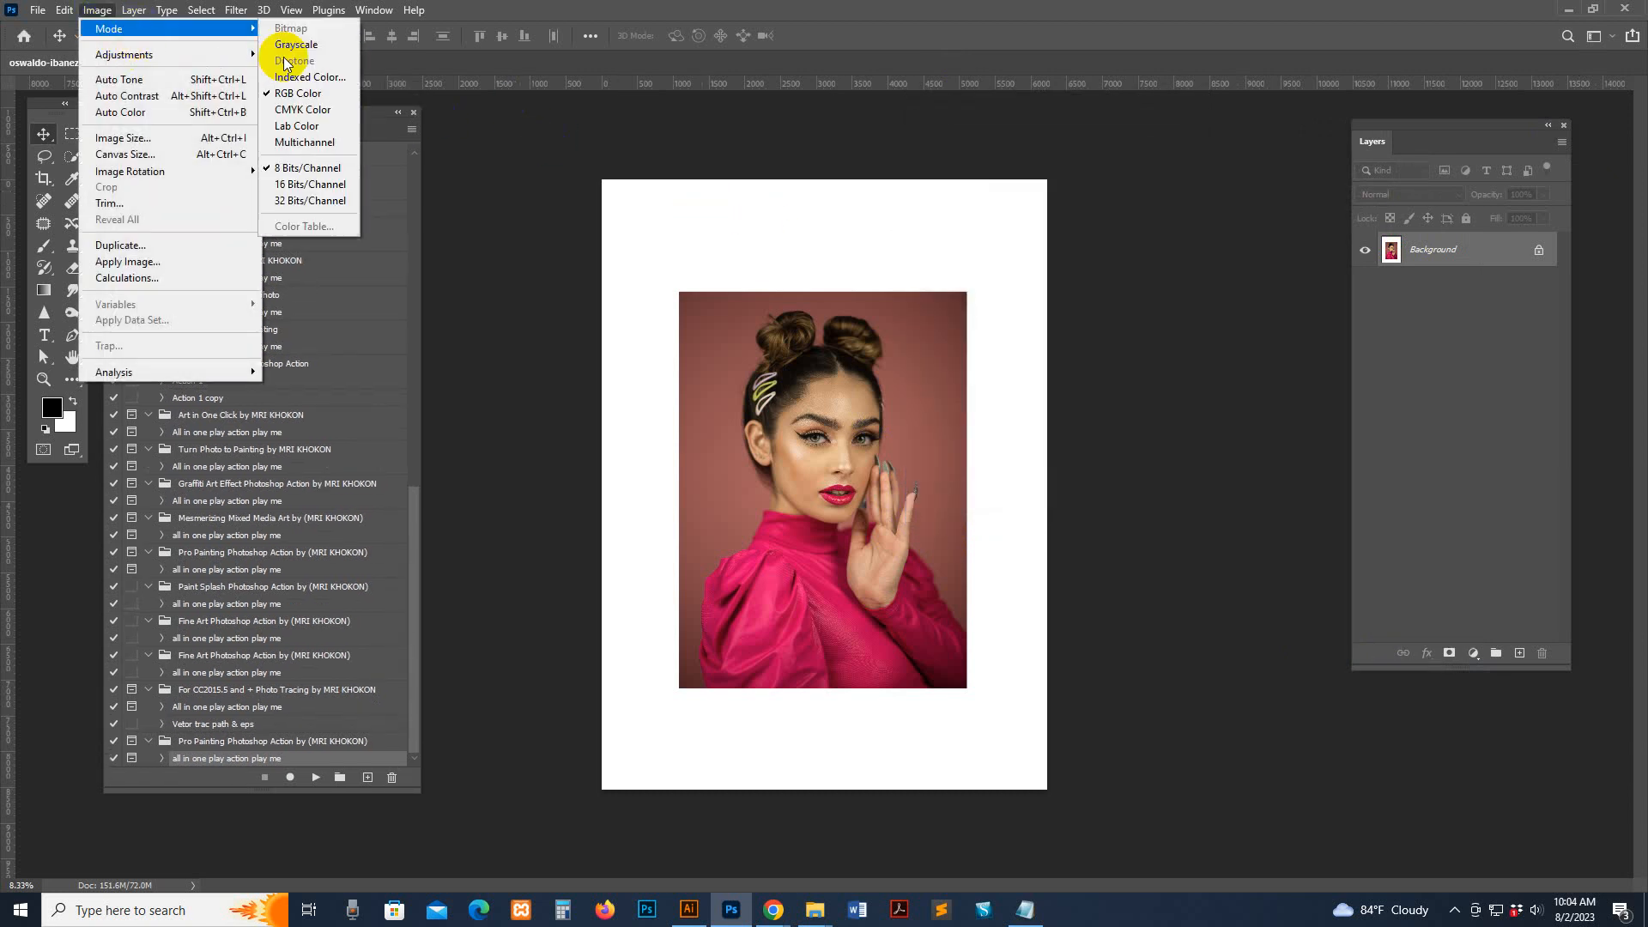
pyautogui.click(322, 98)
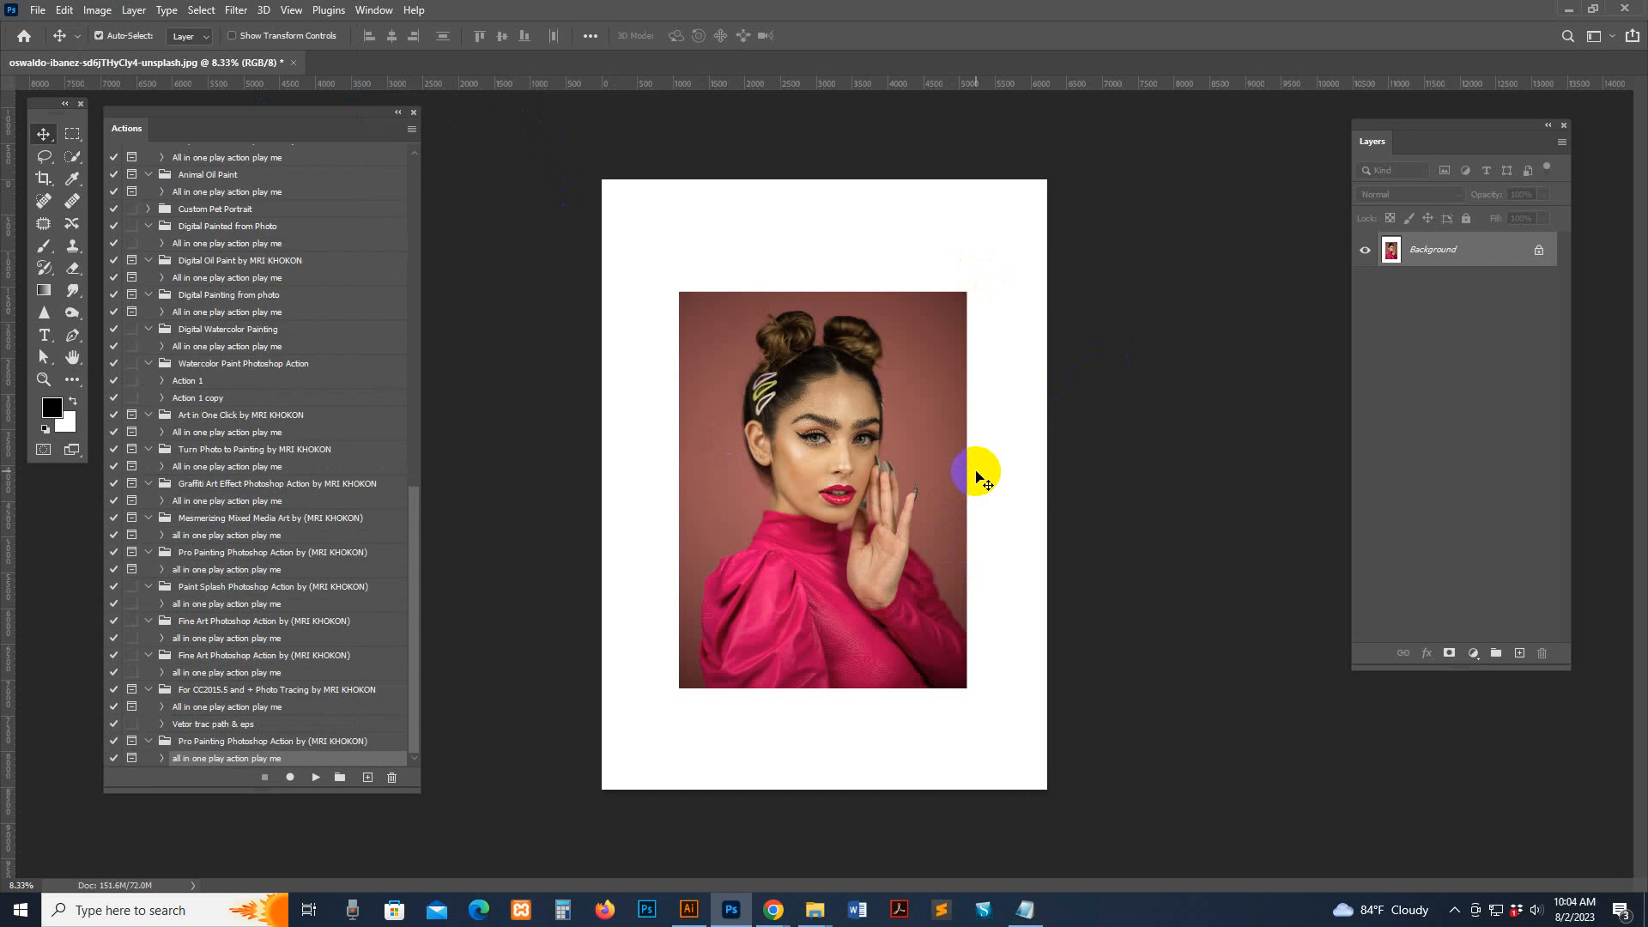
# Step: Select the woman using the Quick Selection tool's Select Subject, and add a new layer named brush above the Background
pyautogui.hotkey('ctrl', '+')
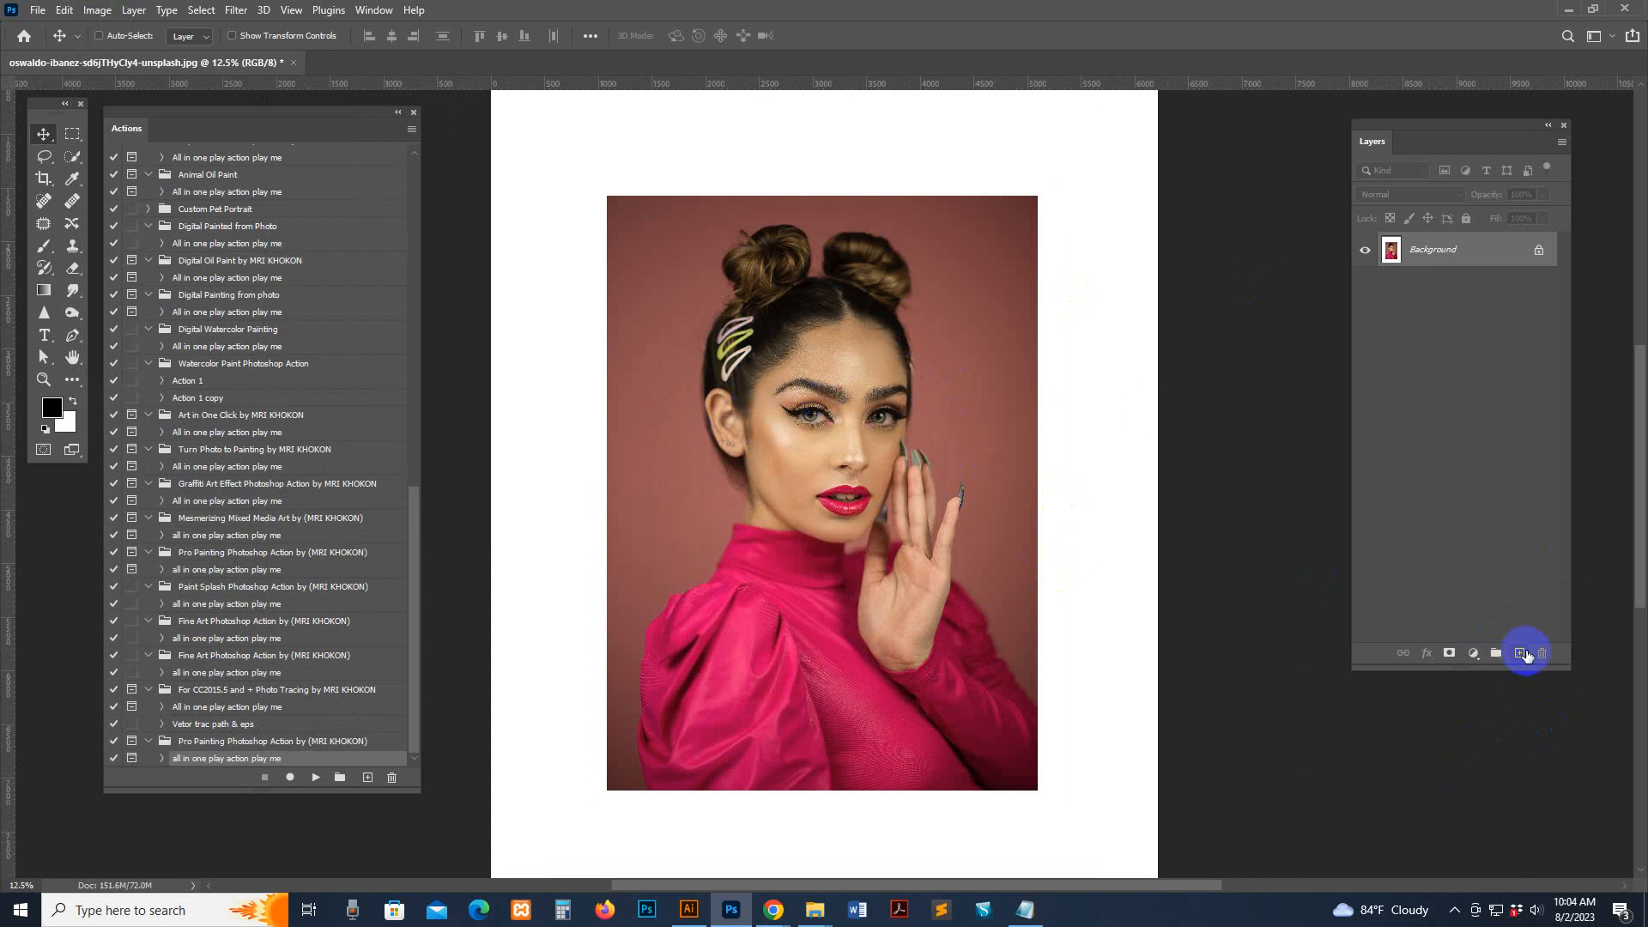
pyautogui.click(72, 157)
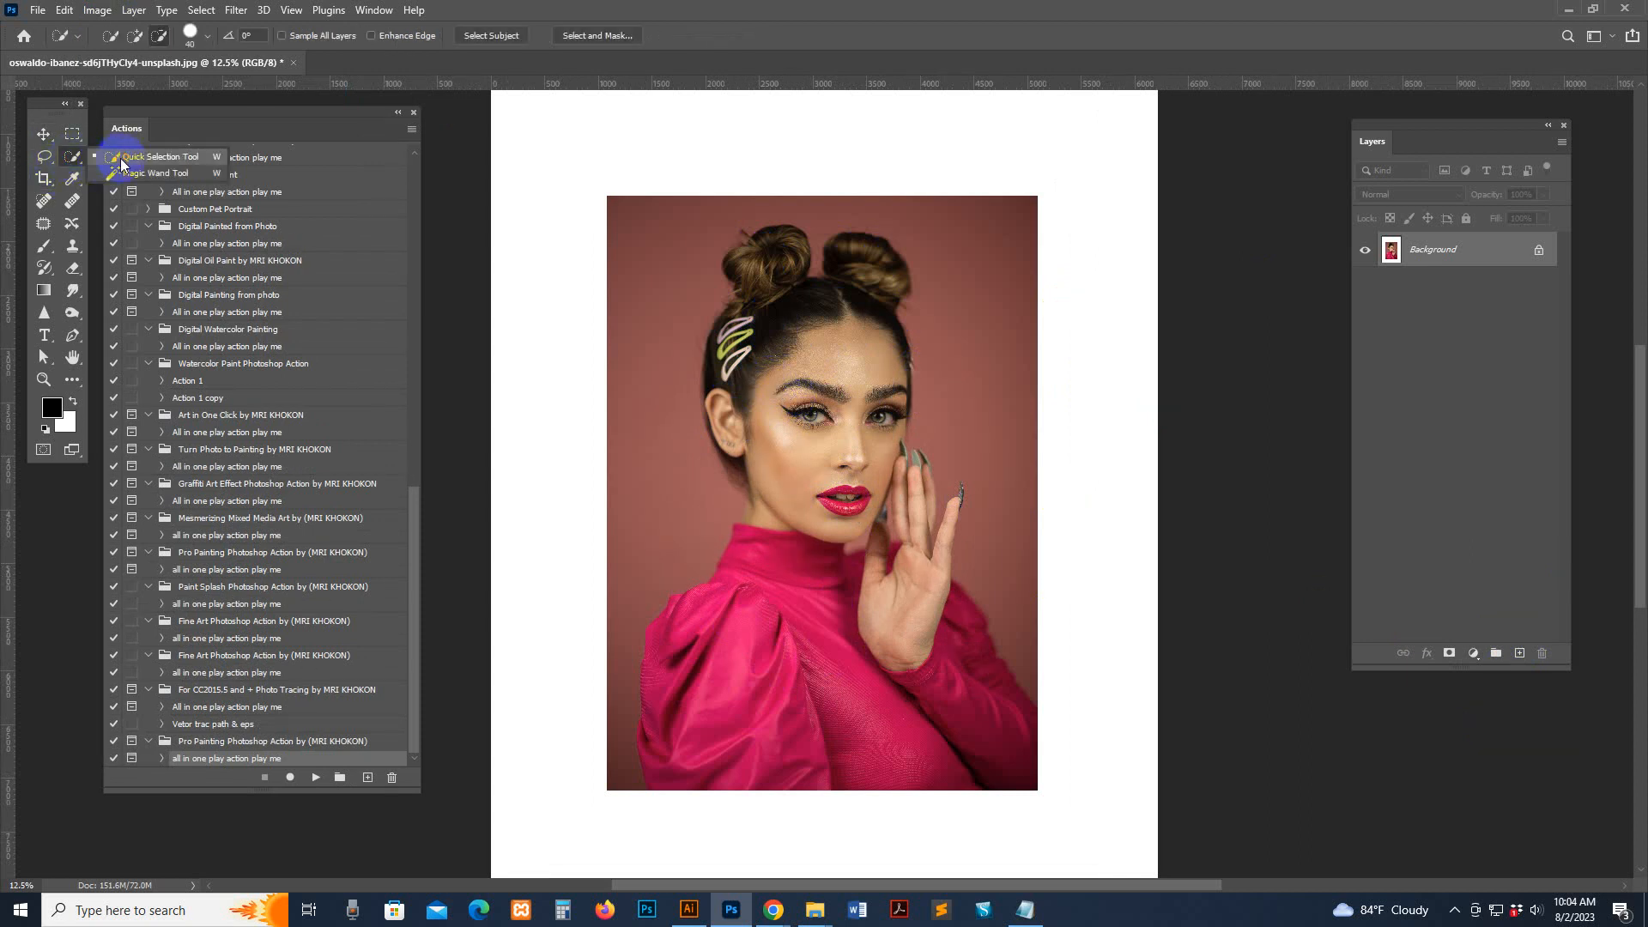
pyautogui.click(73, 157)
pyautogui.moveTo(72, 157); pyautogui.dragTo(120, 158)
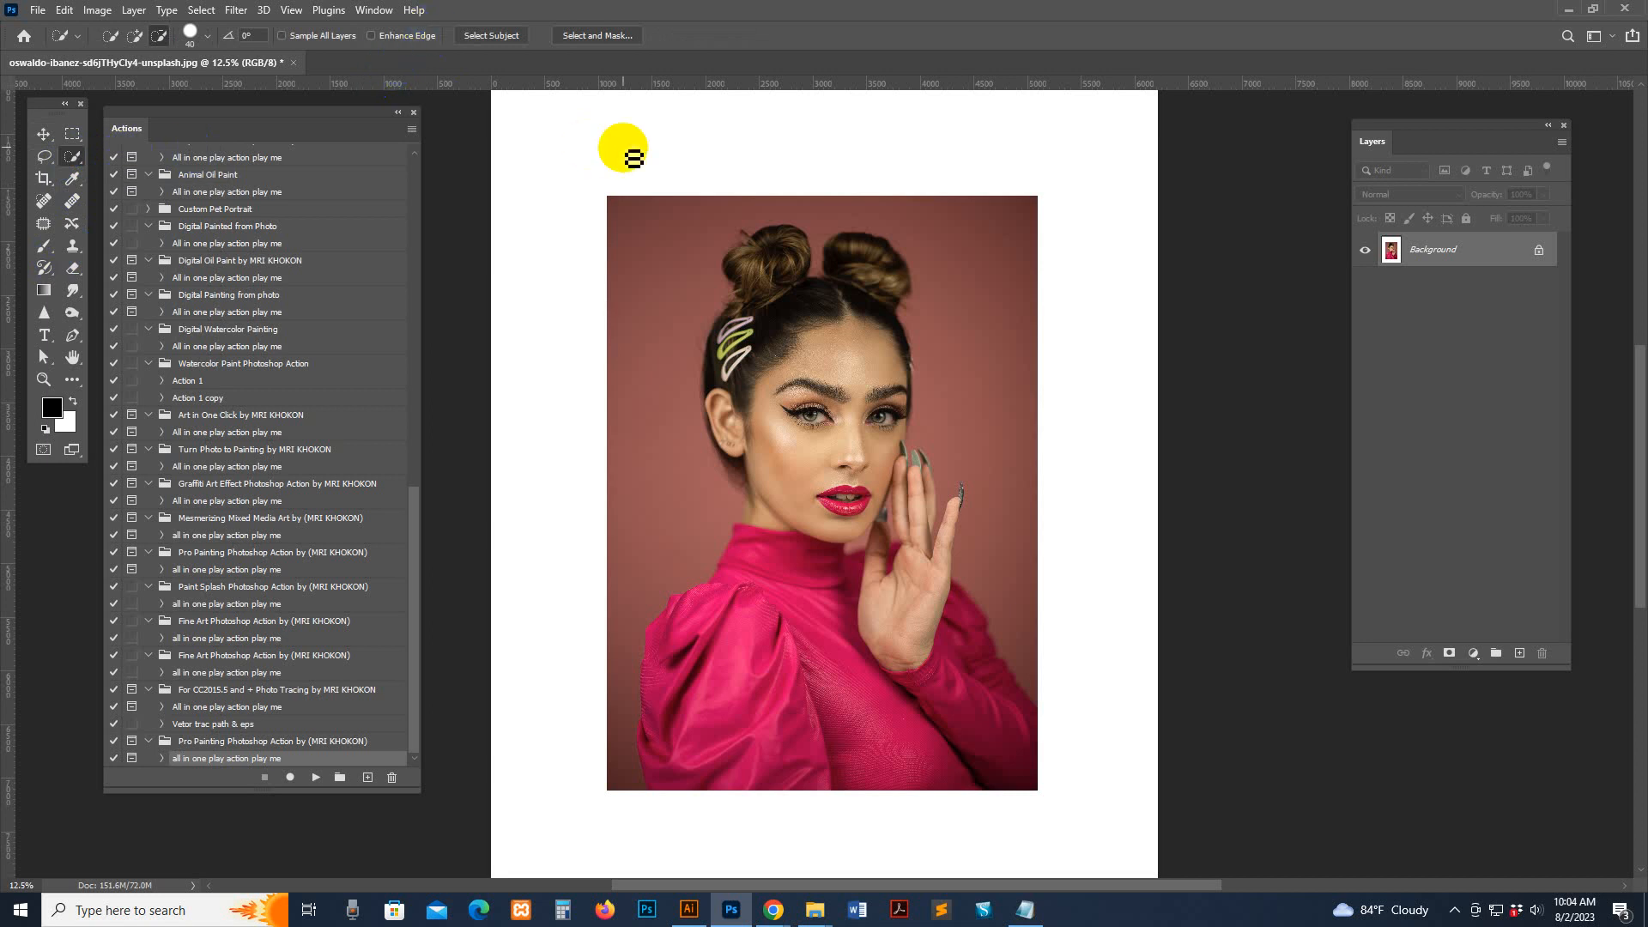
pyautogui.click(500, 36)
pyautogui.click(1519, 655)
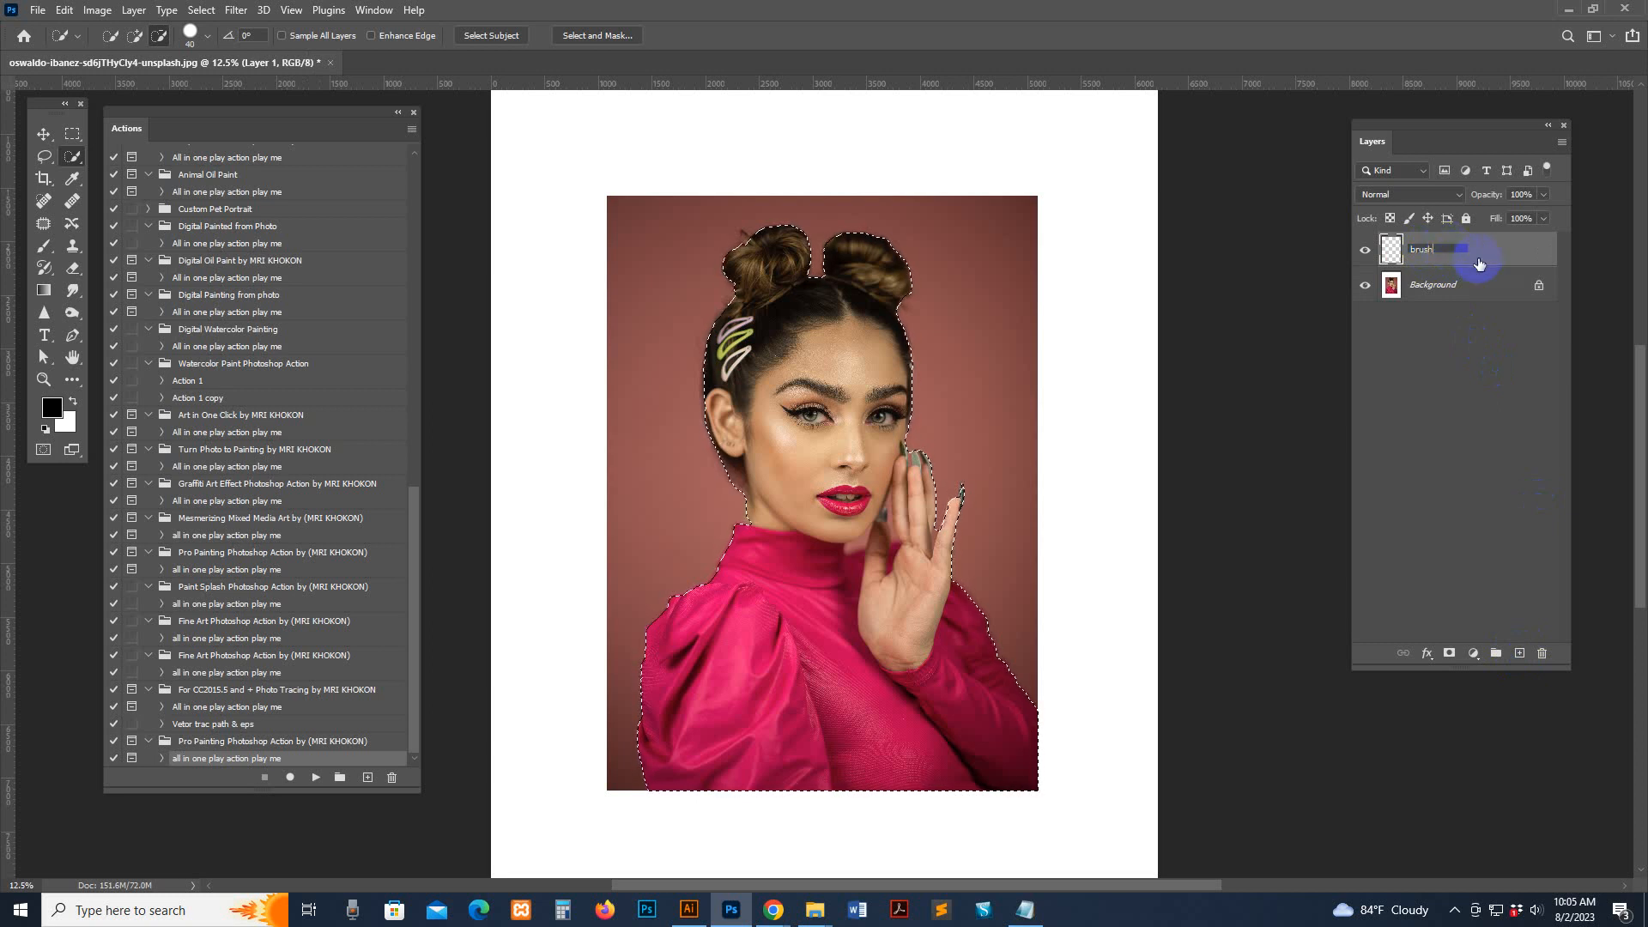
pyautogui.press('Return')
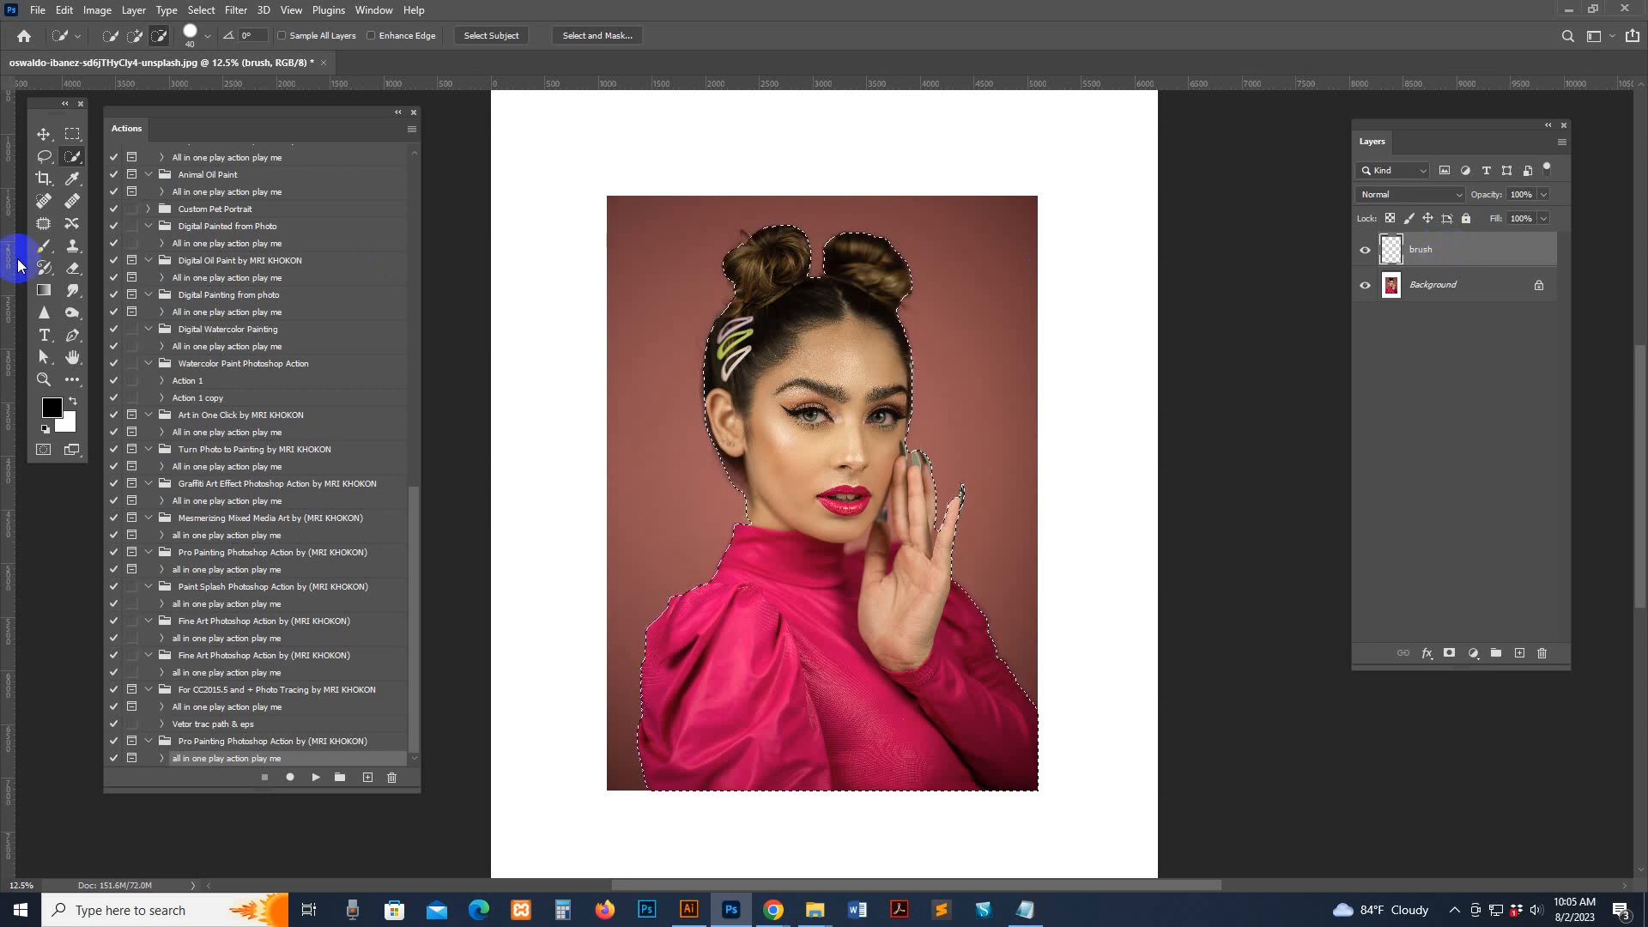
# Step: Set up the Brush tool with a soft round tip from General Brushes at 400 px and 0% hardness
pyautogui.moveTo(43, 246); pyautogui.dragTo(96, 245)
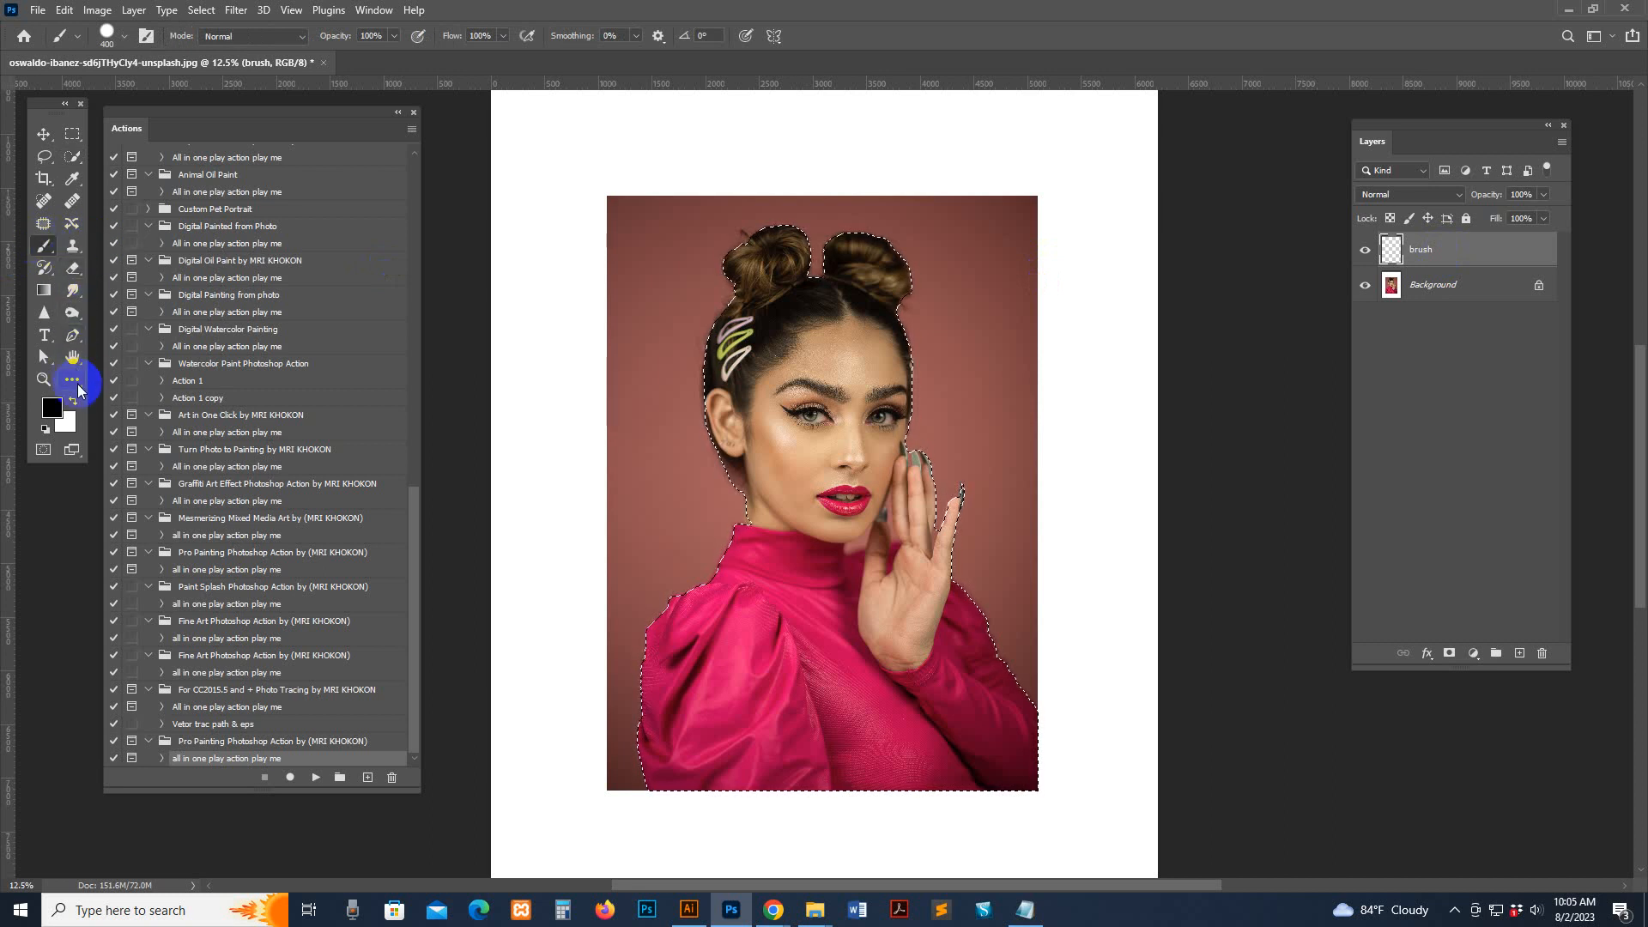
pyautogui.moveTo(74, 381)
pyautogui.mouseDown()
pyautogui.moveTo(128, 588)
pyautogui.moveTo(166, 577)
pyautogui.mouseUp()
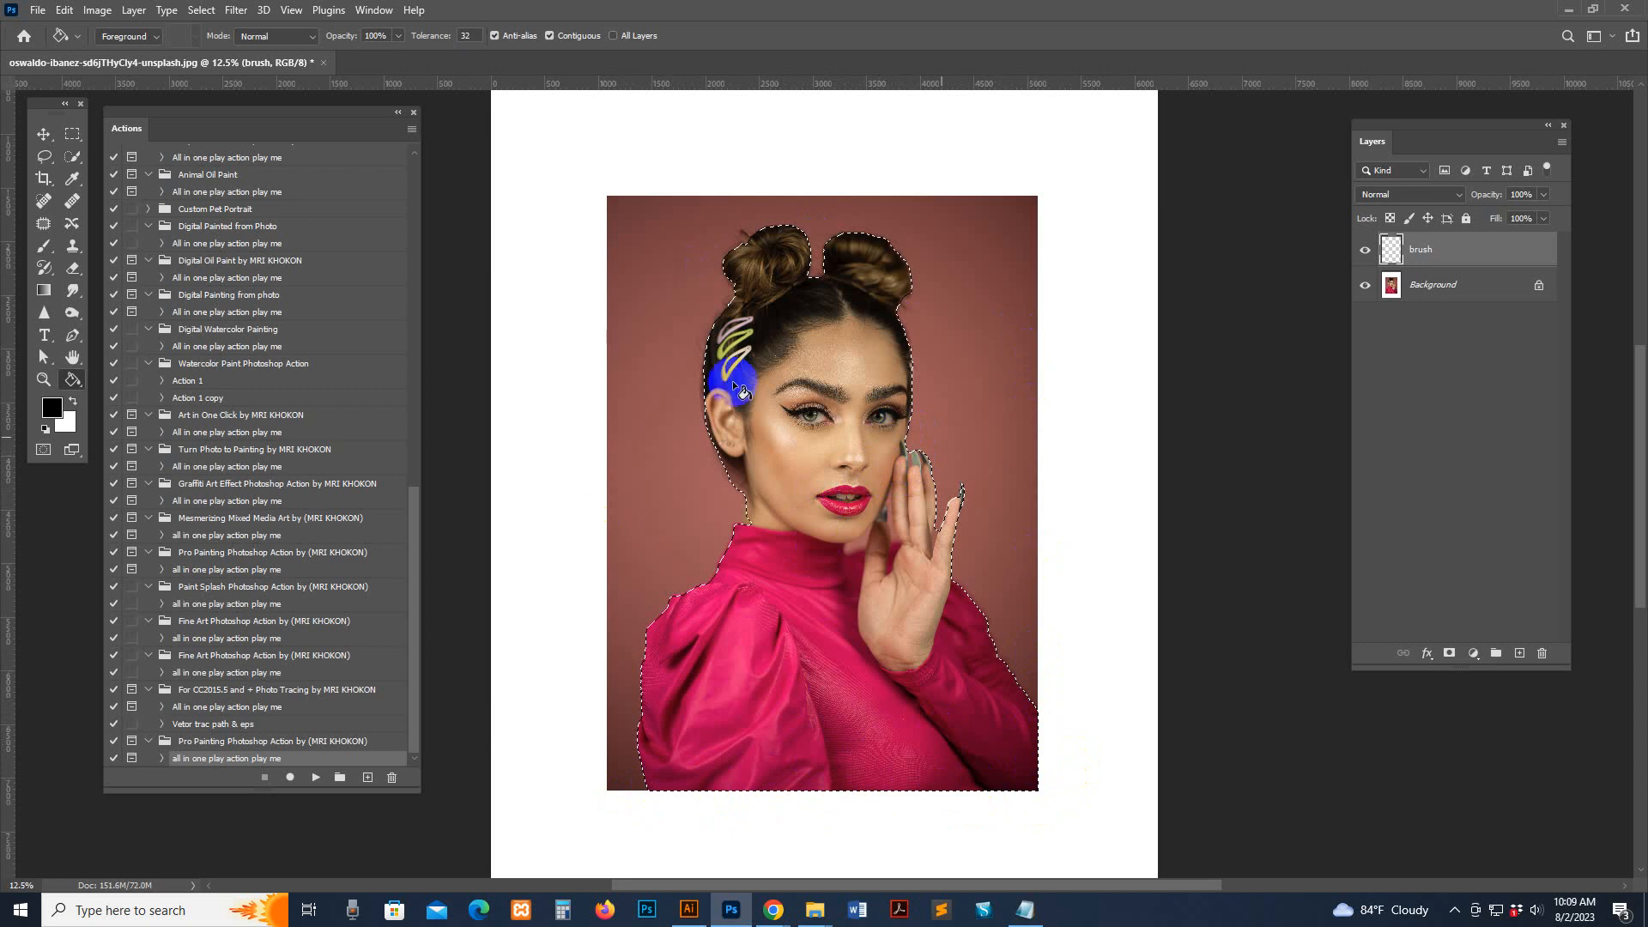
pyautogui.click(44, 246)
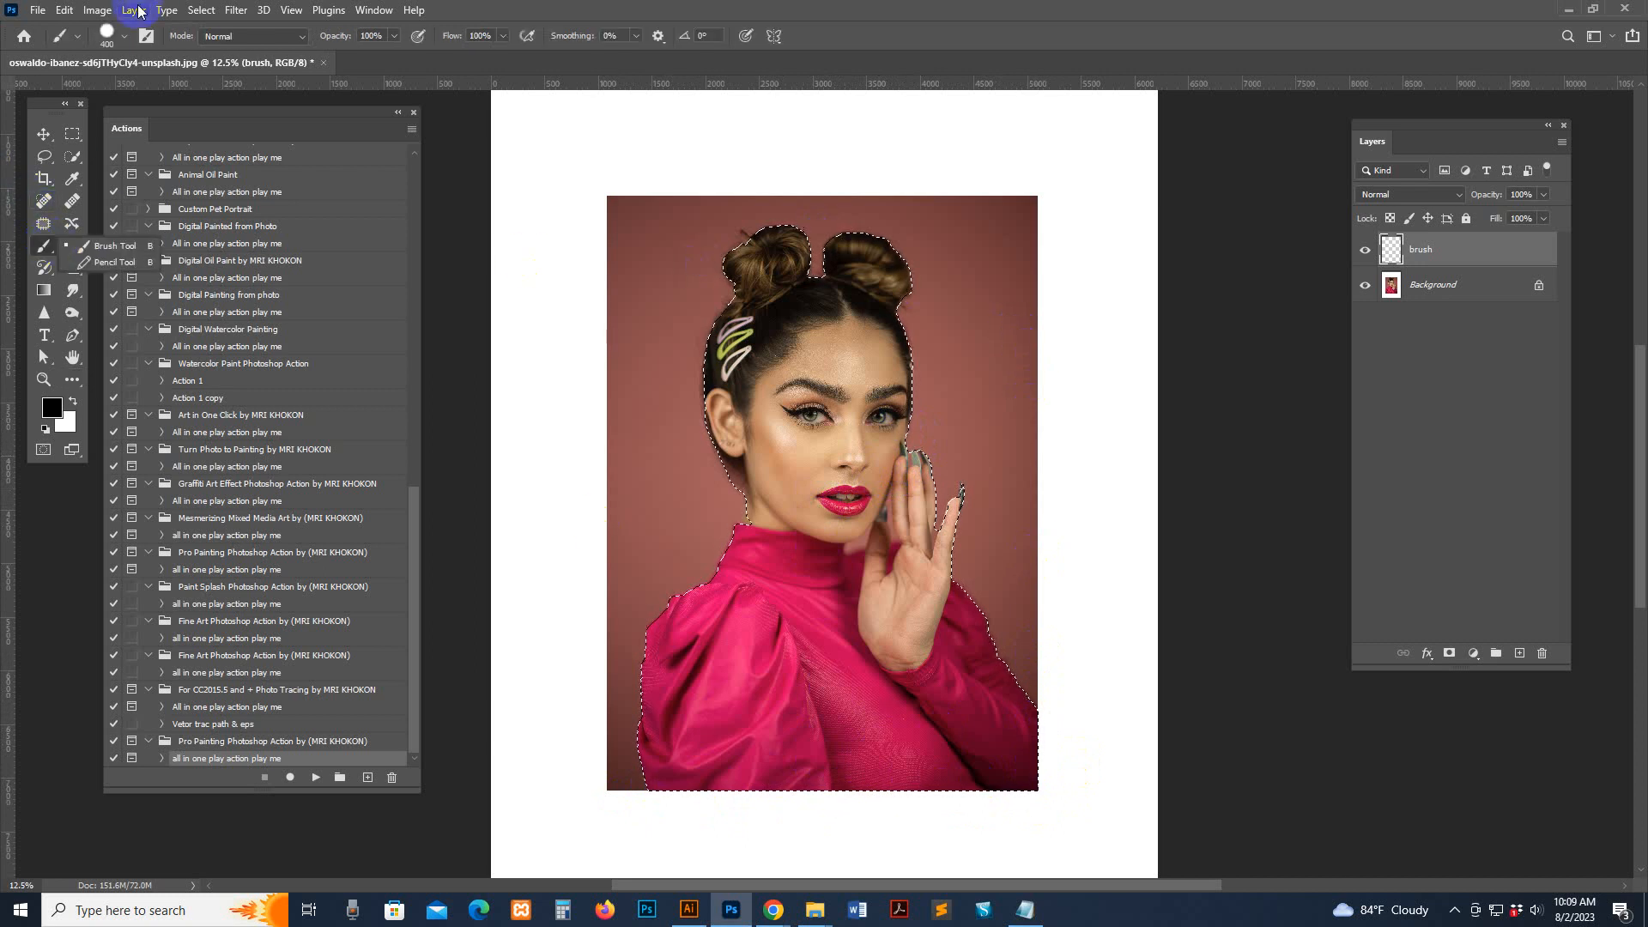
pyautogui.click(108, 33)
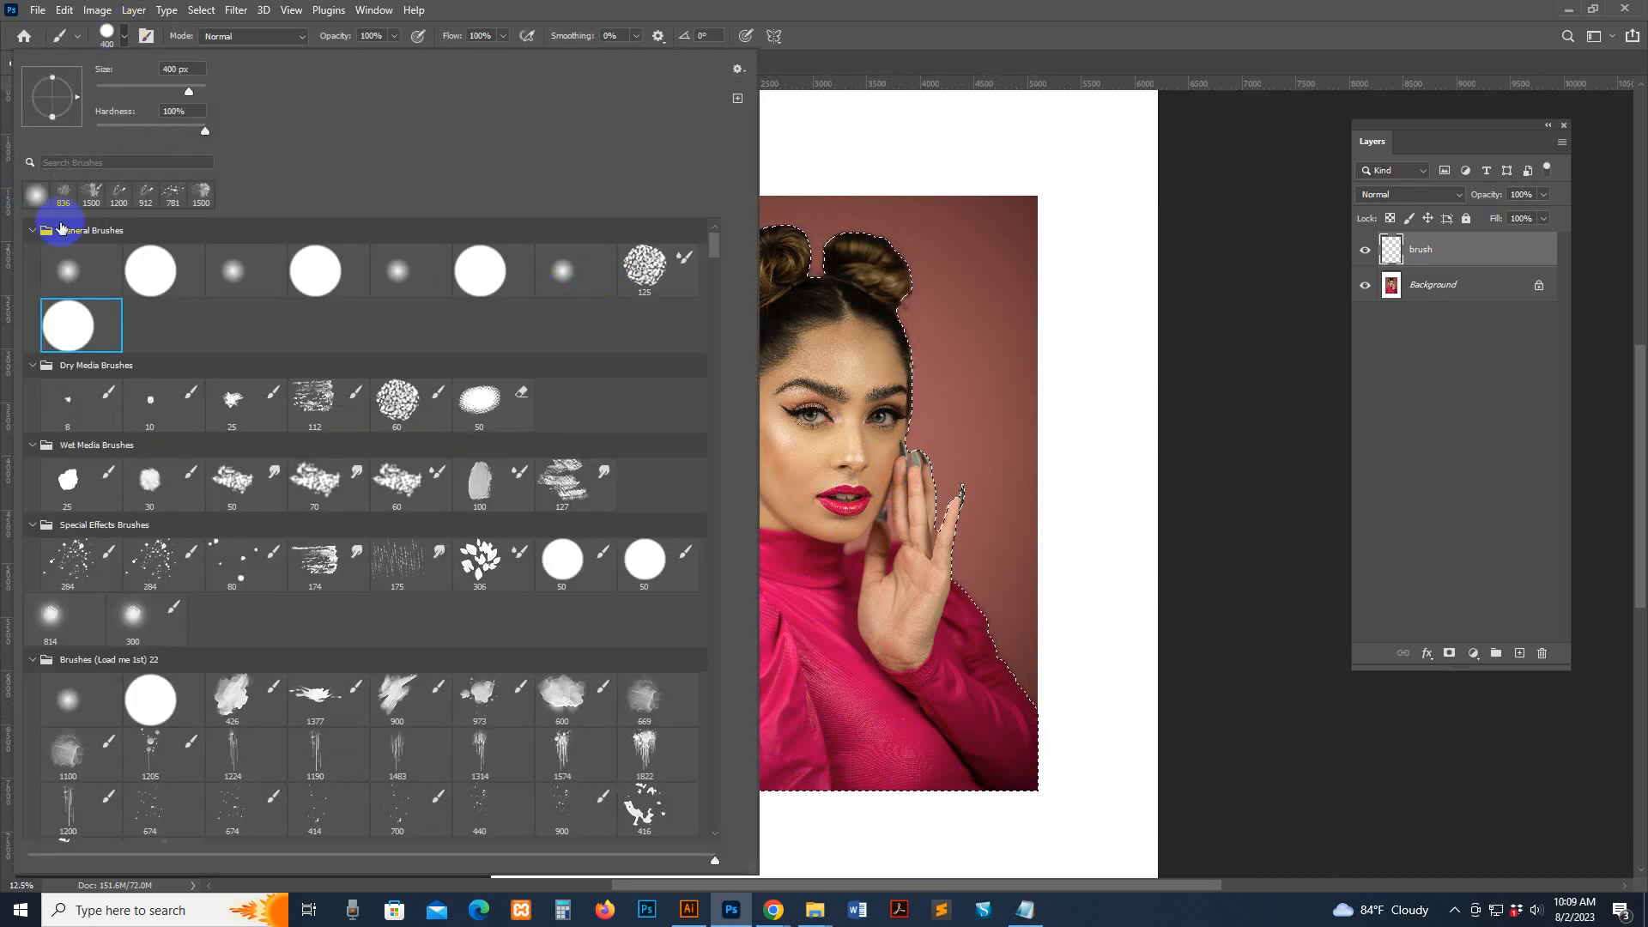
pyautogui.click(562, 271)
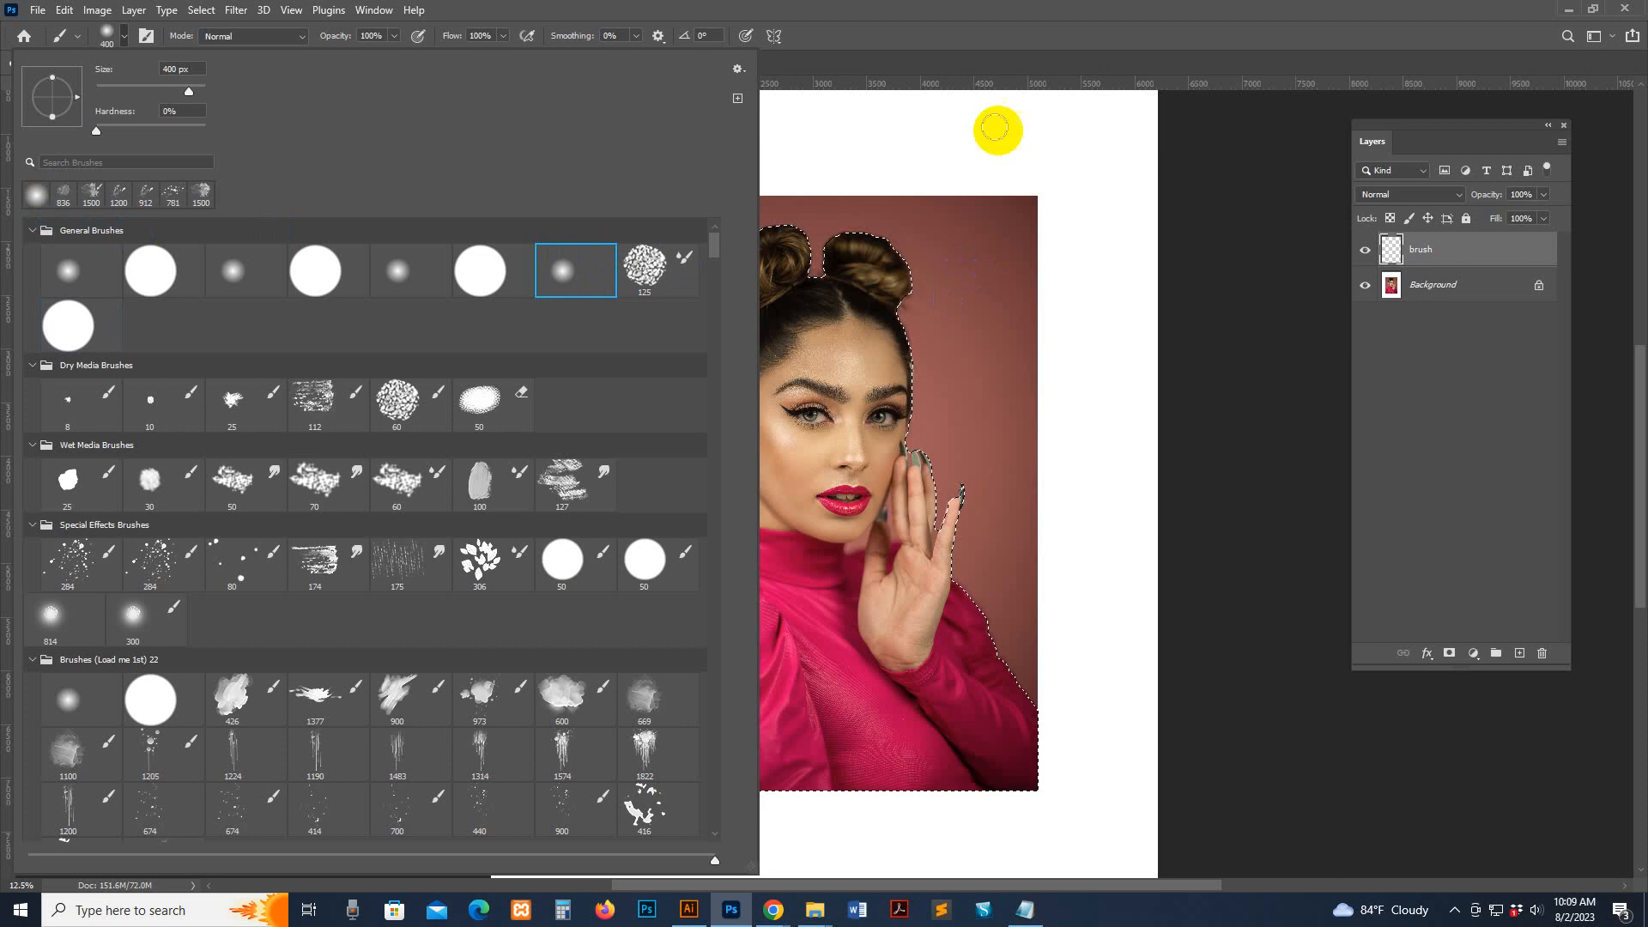
pyautogui.click(952, 12)
# Step: Set the foreground colour to bright red
pyautogui.click(53, 404)
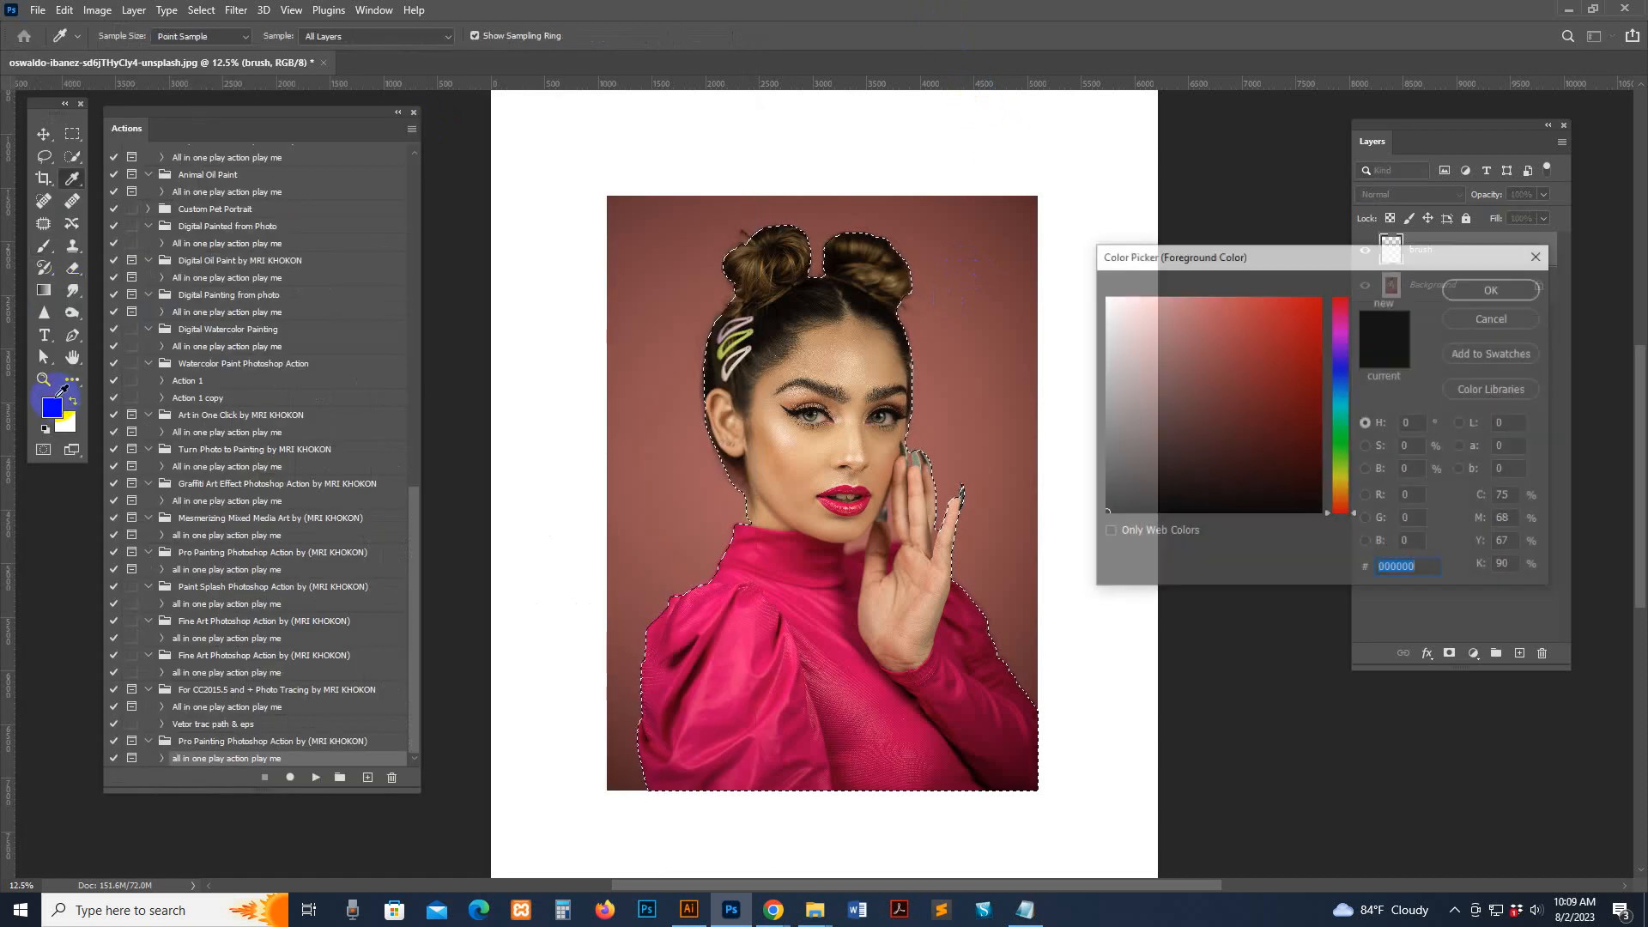
pyautogui.click(1320, 300)
pyautogui.click(1491, 290)
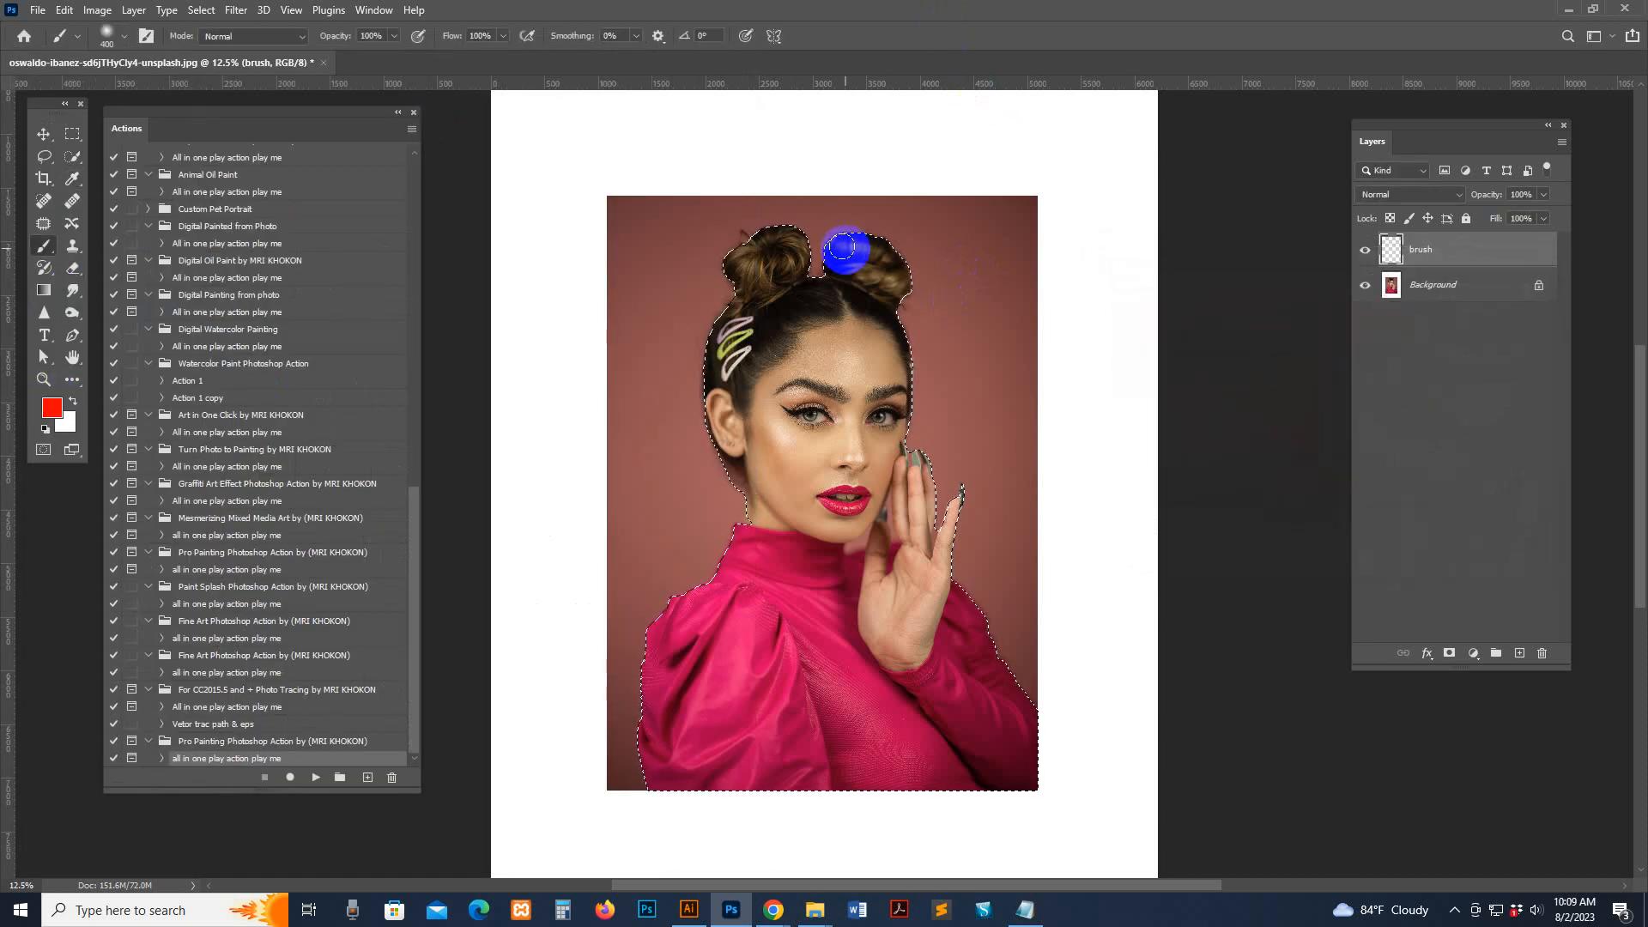
# Step: Enlarge the brush to 700 px and paint red over the woman's head, hand and upper body within the selection on the brush layer
pyautogui.rightClick(44, 247)
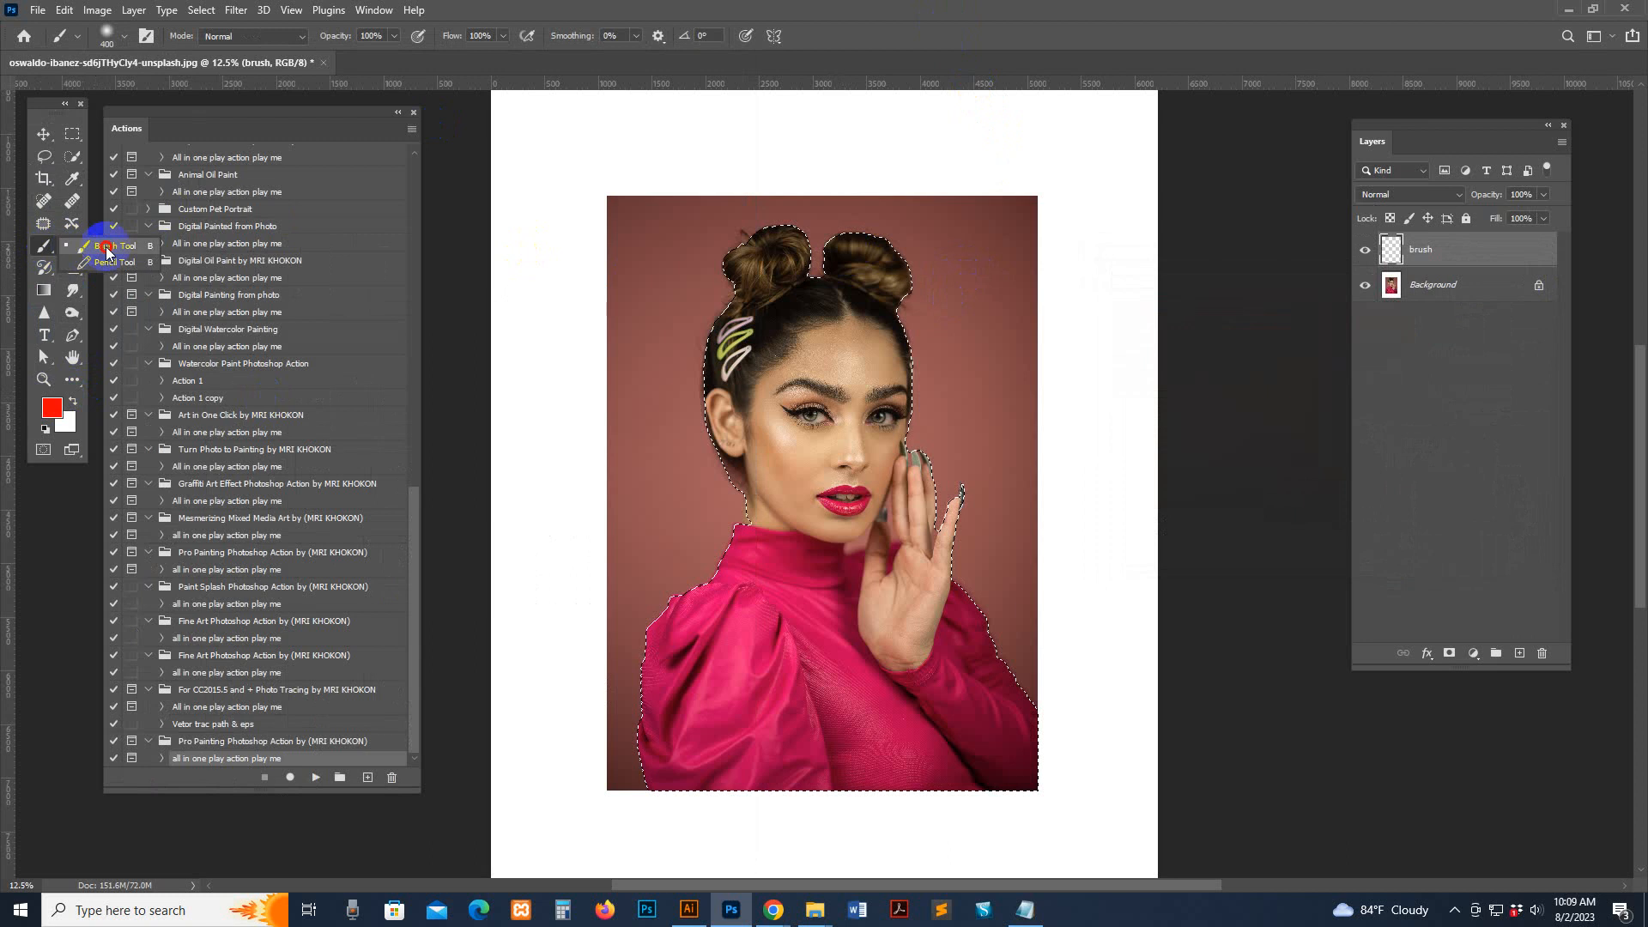
pyautogui.click(106, 249)
pyautogui.press(']')
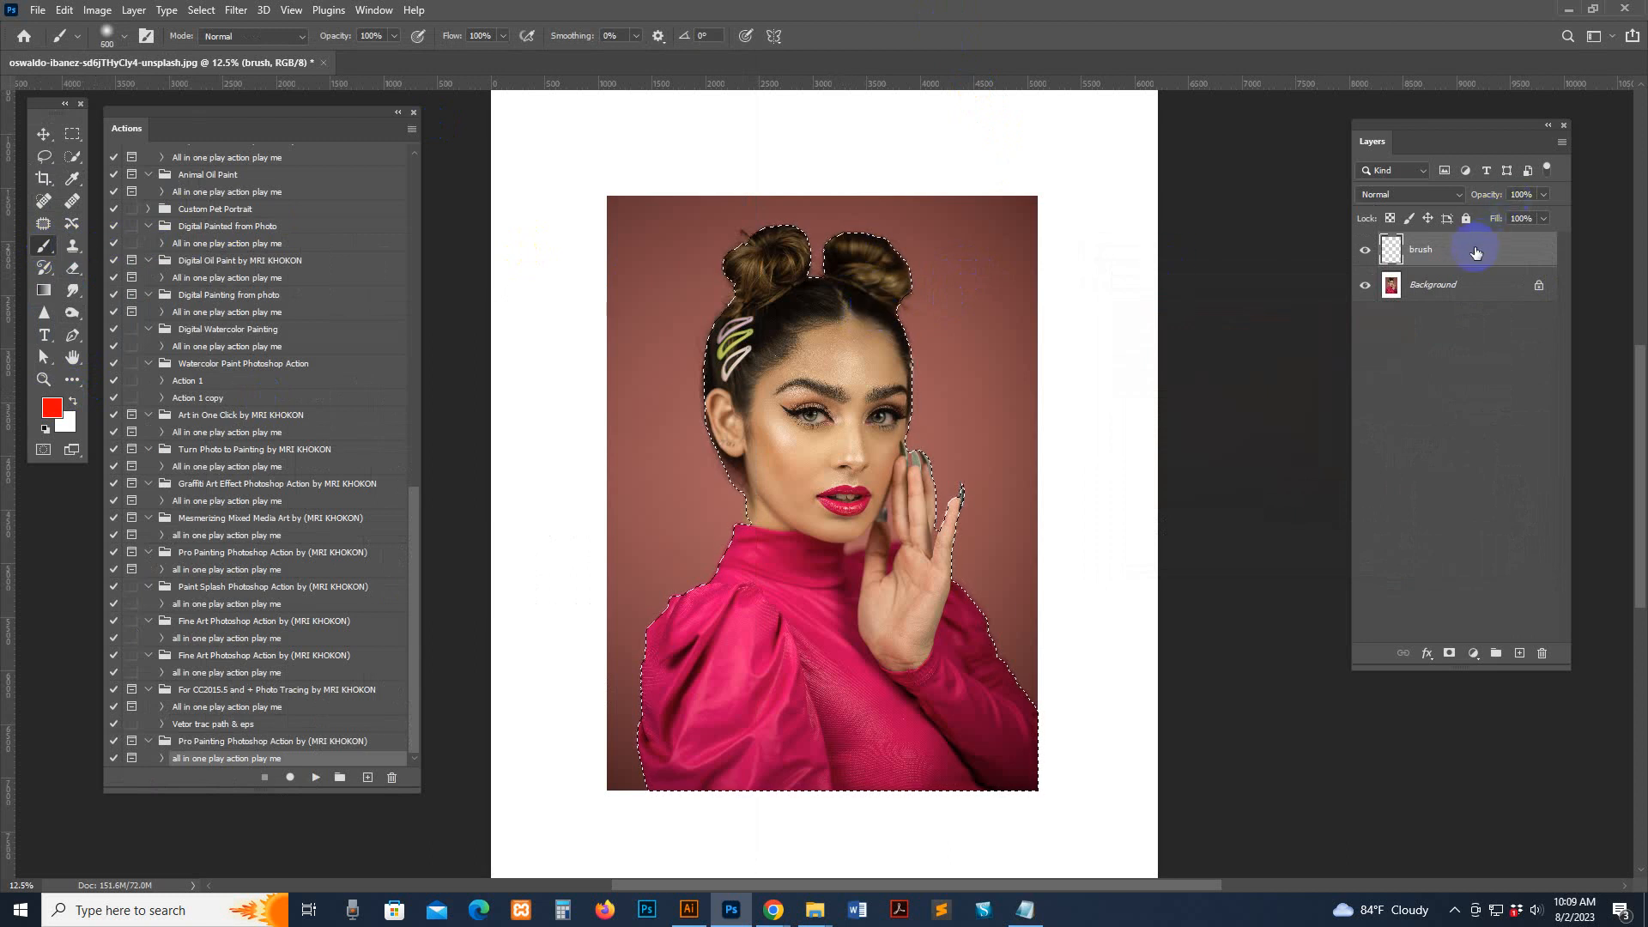
pyautogui.press(']')
pyautogui.press(']')
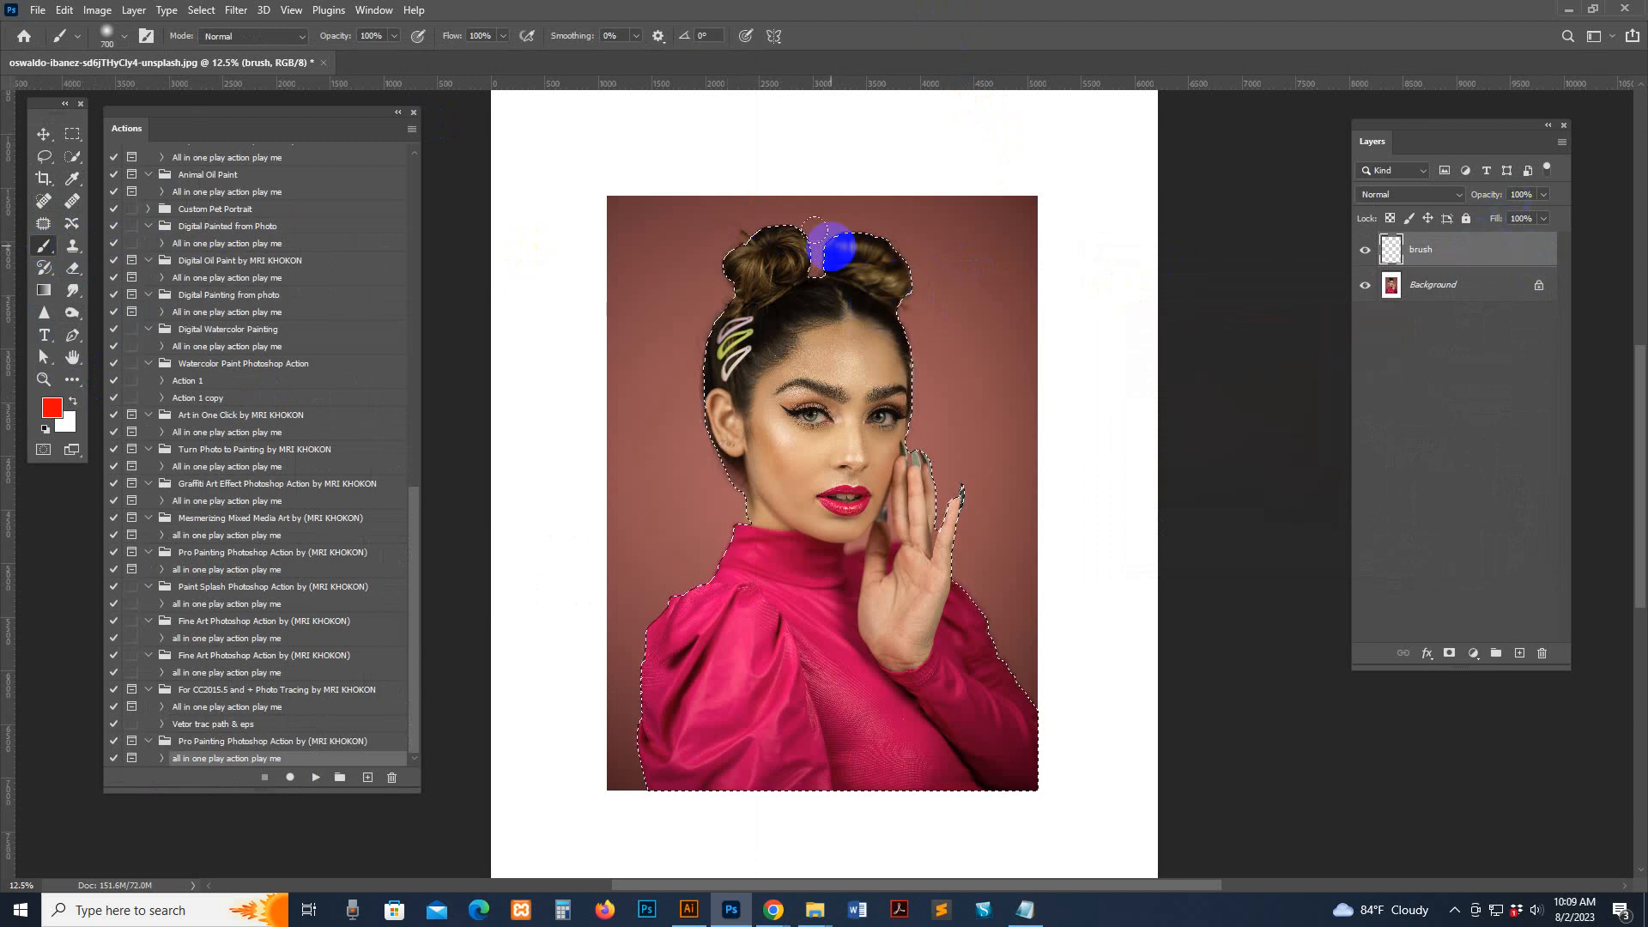
pyautogui.moveTo(891, 302)
pyautogui.mouseDown()
pyautogui.moveTo(838, 292)
pyautogui.moveTo(872, 277)
pyautogui.moveTo(827, 268)
pyautogui.moveTo(755, 275)
pyautogui.mouseUp()
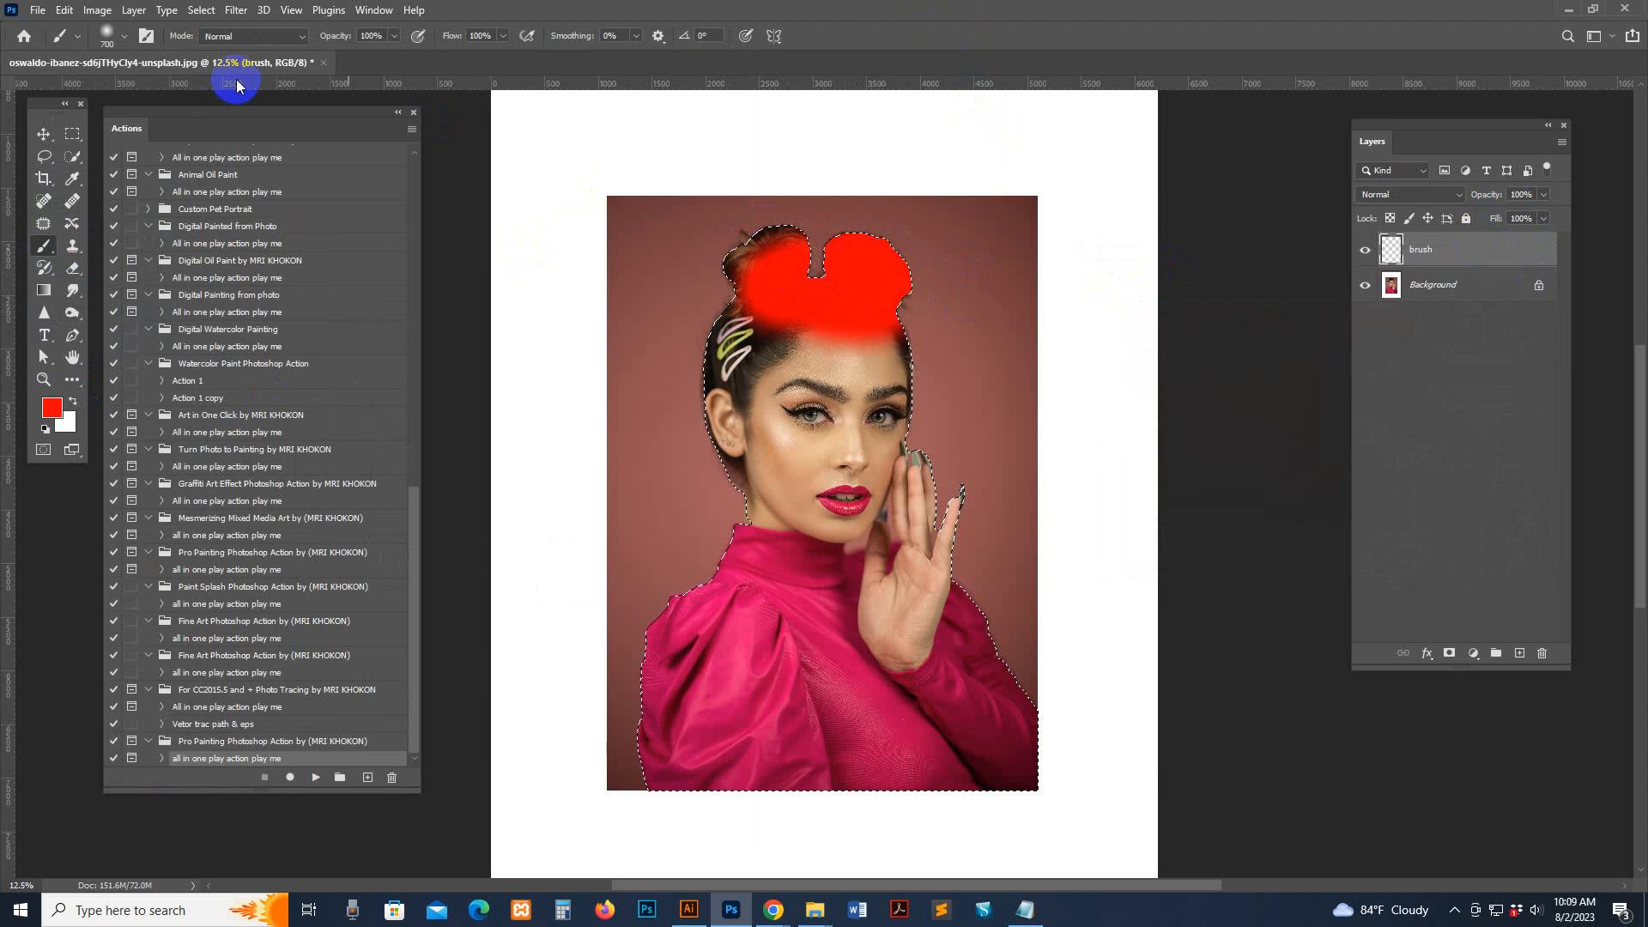
pyautogui.click(394, 35)
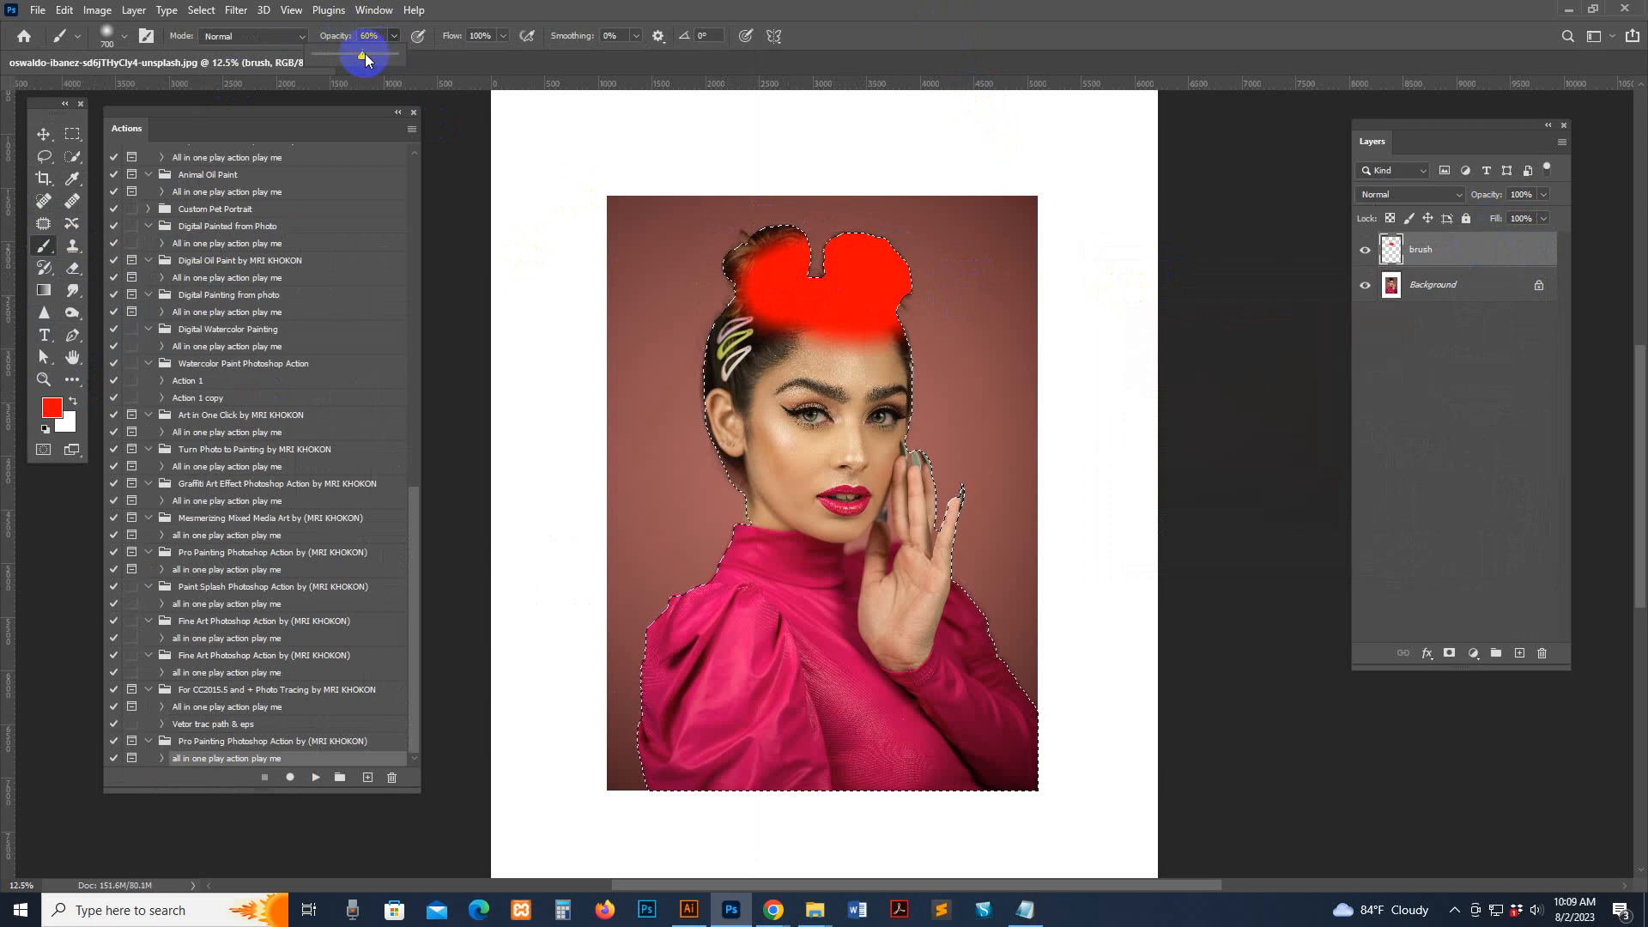
pyautogui.moveTo(893, 261)
pyautogui.mouseDown()
pyautogui.moveTo(727, 325)
pyautogui.moveTo(763, 318)
pyautogui.moveTo(731, 371)
pyautogui.moveTo(771, 441)
pyautogui.moveTo(782, 417)
pyautogui.moveTo(740, 449)
pyautogui.moveTo(798, 415)
pyautogui.moveTo(866, 528)
pyautogui.moveTo(877, 469)
pyautogui.moveTo(882, 504)
pyautogui.moveTo(841, 425)
pyautogui.moveTo(875, 336)
pyautogui.moveTo(841, 373)
pyautogui.moveTo(821, 482)
pyautogui.moveTo(796, 456)
pyautogui.moveTo(769, 556)
pyautogui.moveTo(798, 548)
pyautogui.moveTo(781, 569)
pyautogui.moveTo(850, 535)
pyautogui.moveTo(862, 577)
pyautogui.mouseUp()
pyautogui.moveTo(917, 599); pyautogui.dragTo(901, 640)
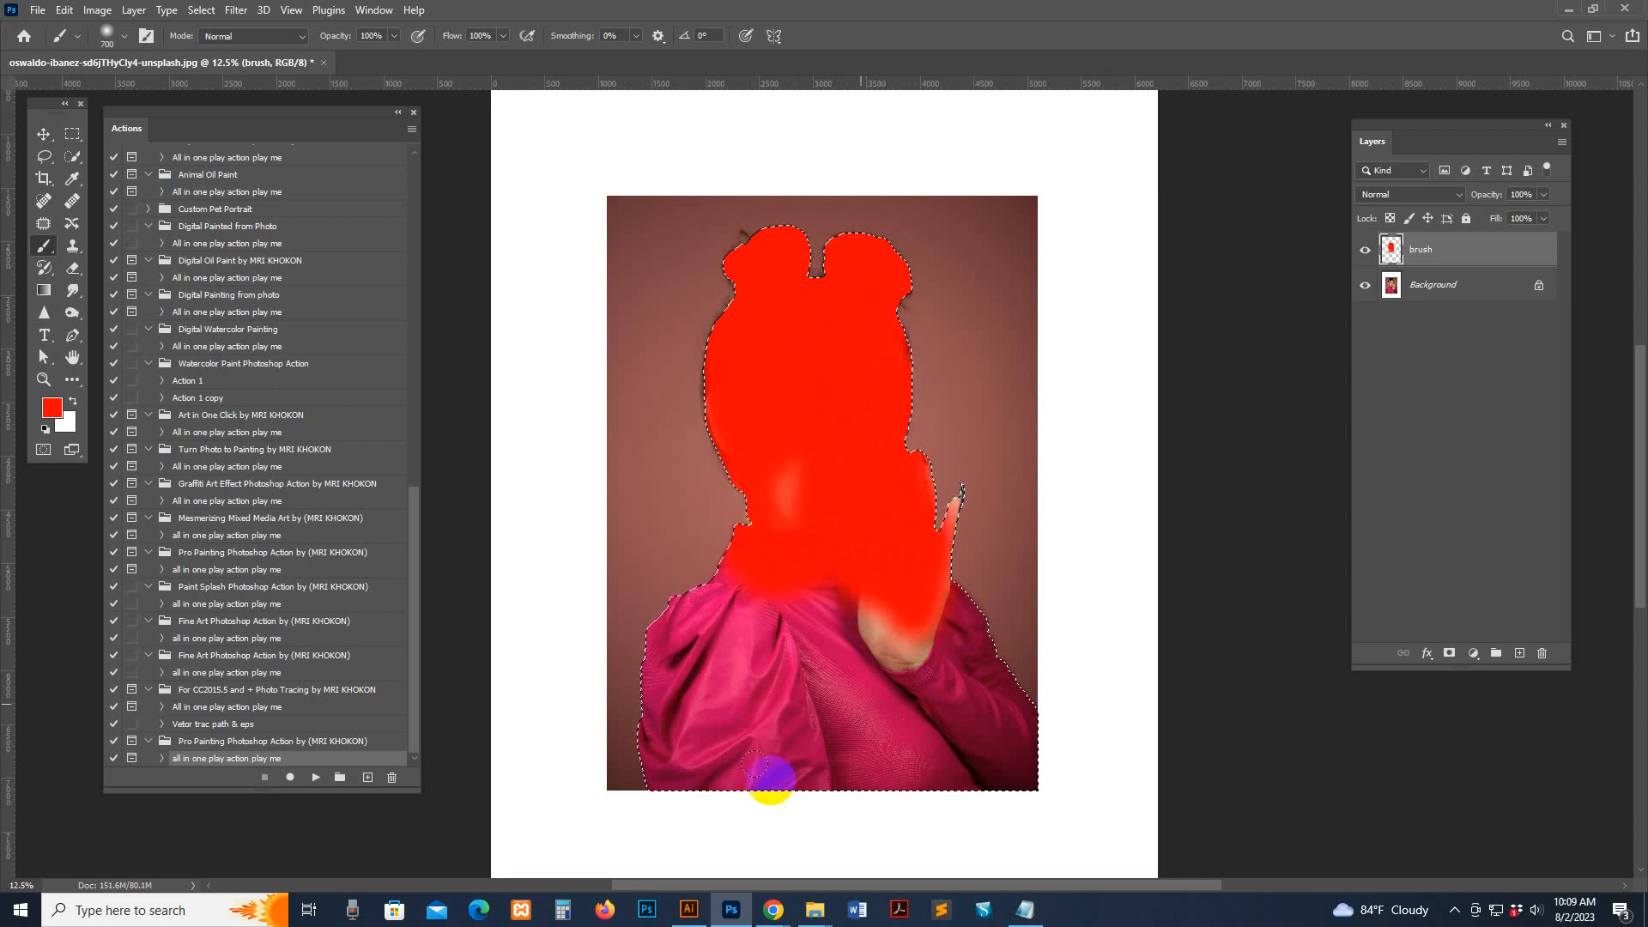
pyautogui.moveTo(735, 578)
pyautogui.mouseDown()
pyautogui.moveTo(639, 692)
pyautogui.moveTo(648, 746)
pyautogui.moveTo(730, 666)
pyautogui.moveTo(837, 670)
pyautogui.moveTo(707, 717)
pyautogui.moveTo(799, 673)
pyautogui.moveTo(825, 554)
pyautogui.moveTo(892, 644)
pyautogui.moveTo(938, 571)
pyautogui.moveTo(965, 648)
pyautogui.moveTo(935, 734)
pyautogui.moveTo(971, 696)
pyautogui.moveTo(964, 605)
pyautogui.moveTo(832, 512)
pyautogui.moveTo(811, 671)
pyautogui.moveTo(868, 699)
pyautogui.moveTo(846, 617)
pyautogui.moveTo(952, 506)
pyautogui.moveTo(937, 540)
pyautogui.moveTo(798, 536)
pyautogui.moveTo(751, 368)
pyautogui.moveTo(860, 305)
pyautogui.moveTo(704, 419)
pyautogui.moveTo(734, 597)
pyautogui.moveTo(776, 613)
pyautogui.moveTo(823, 556)
pyautogui.moveTo(801, 328)
pyautogui.moveTo(859, 326)
pyautogui.moveTo(880, 221)
pyautogui.moveTo(811, 213)
pyautogui.moveTo(856, 457)
pyautogui.moveTo(786, 486)
pyautogui.moveTo(888, 517)
pyautogui.moveTo(767, 487)
pyautogui.moveTo(796, 489)
pyautogui.moveTo(825, 413)
pyautogui.moveTo(750, 377)
pyautogui.moveTo(864, 442)
pyautogui.moveTo(834, 594)
pyautogui.moveTo(921, 359)
pyautogui.moveTo(777, 311)
pyautogui.moveTo(782, 273)
pyautogui.moveTo(797, 310)
pyautogui.moveTo(867, 246)
pyautogui.moveTo(805, 277)
pyautogui.moveTo(796, 492)
pyautogui.moveTo(840, 522)
pyautogui.moveTo(725, 399)
pyautogui.moveTo(741, 528)
pyautogui.moveTo(773, 531)
pyautogui.moveTo(883, 516)
pyautogui.moveTo(813, 368)
pyautogui.moveTo(877, 388)
pyautogui.moveTo(838, 617)
pyautogui.moveTo(771, 601)
pyautogui.moveTo(852, 453)
pyautogui.moveTo(773, 266)
pyautogui.moveTo(848, 396)
pyautogui.moveTo(841, 347)
pyautogui.mouseUp()
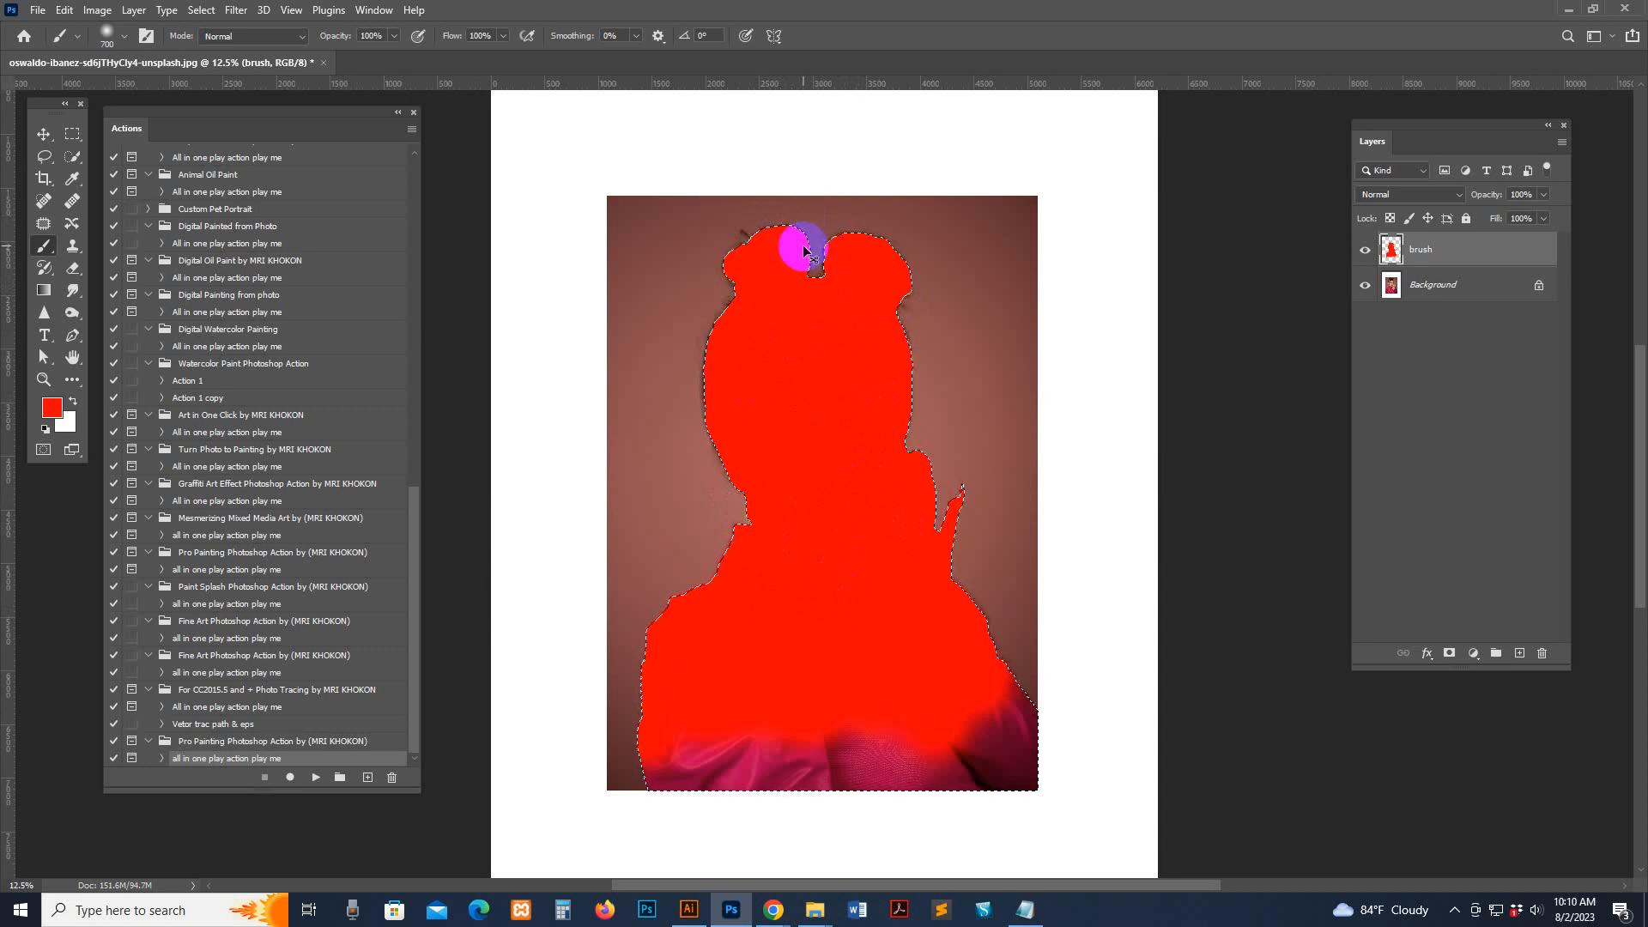
# Step: Deselect the selection around the red-painted woman
pyautogui.hotkey('ctrl', '+')
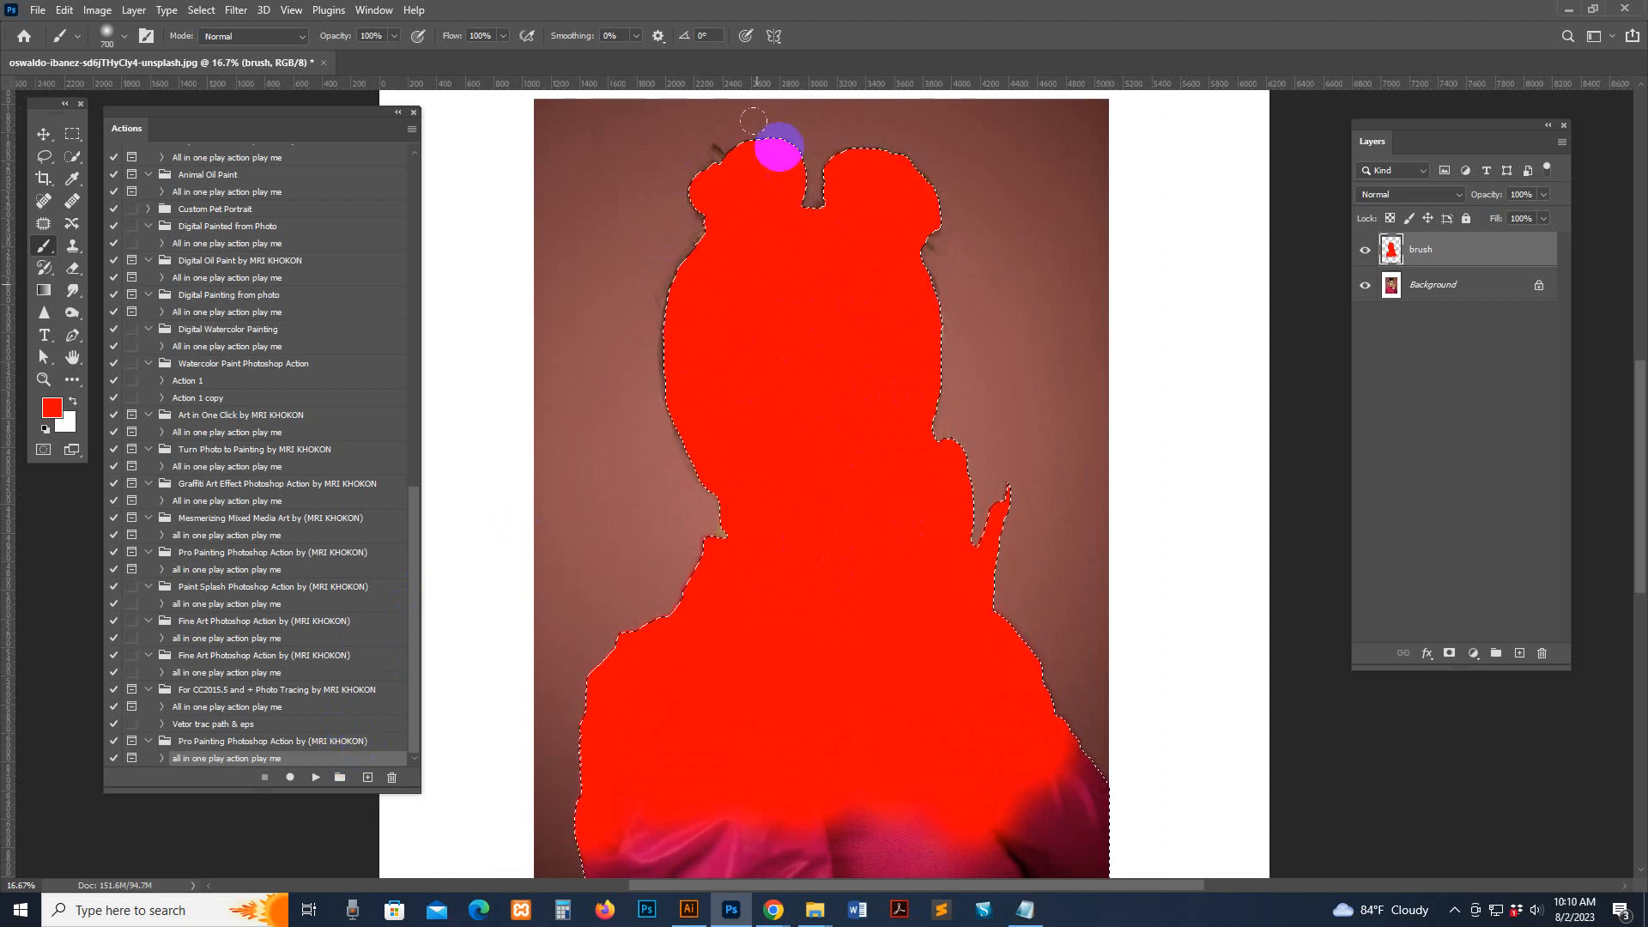
pyautogui.click(201, 9)
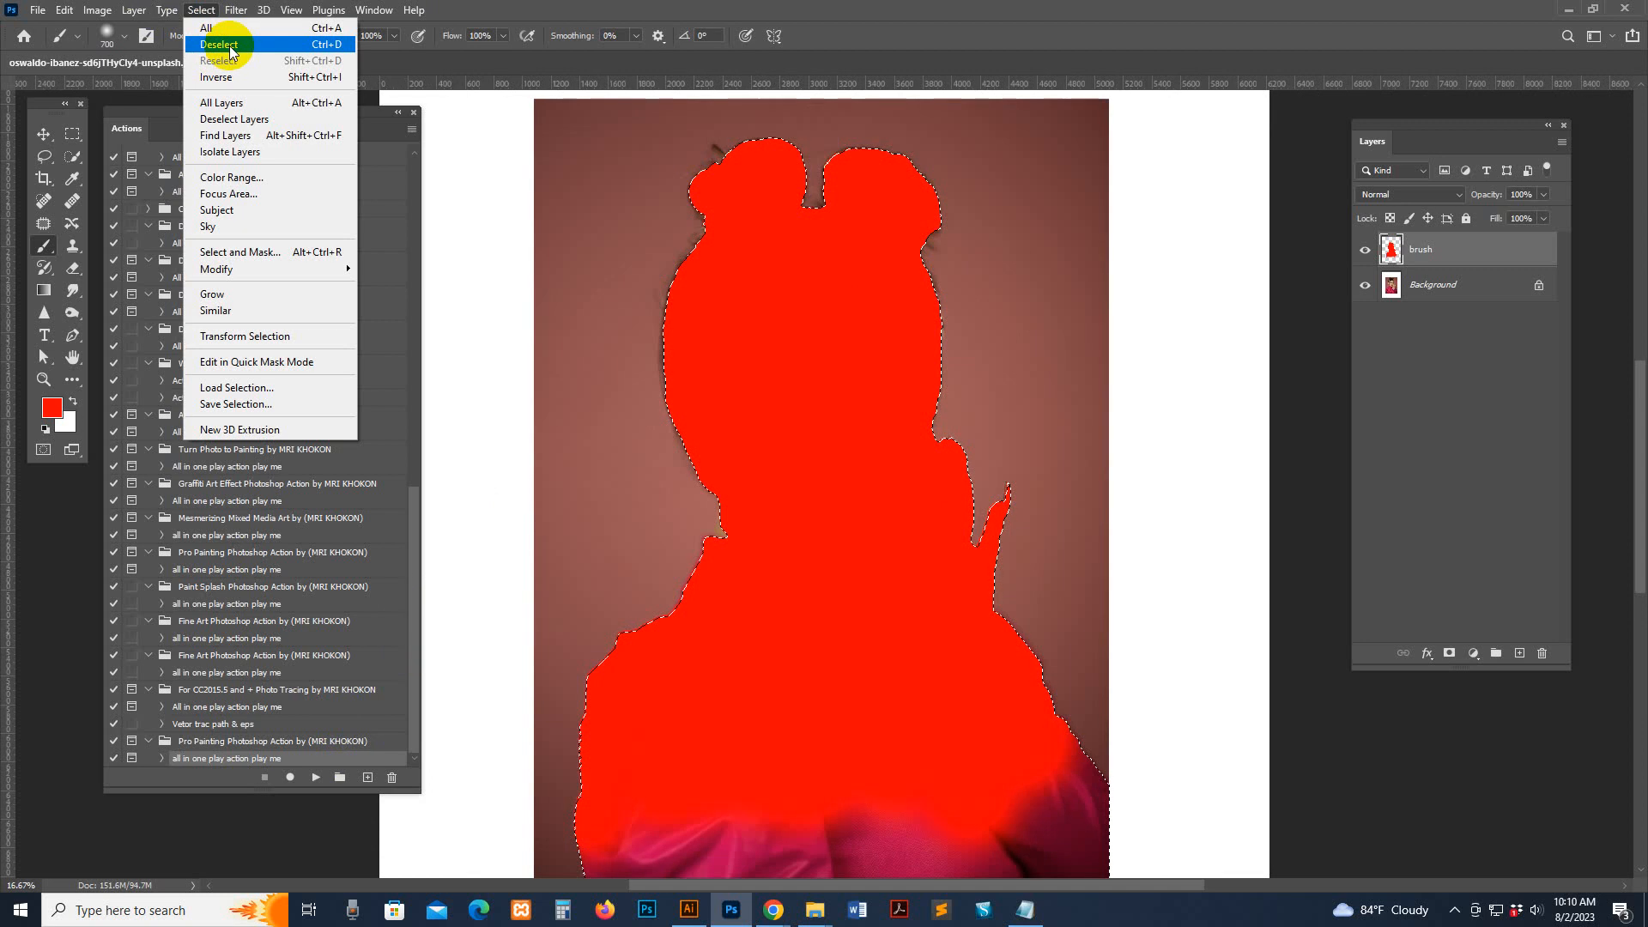
pyautogui.click(225, 44)
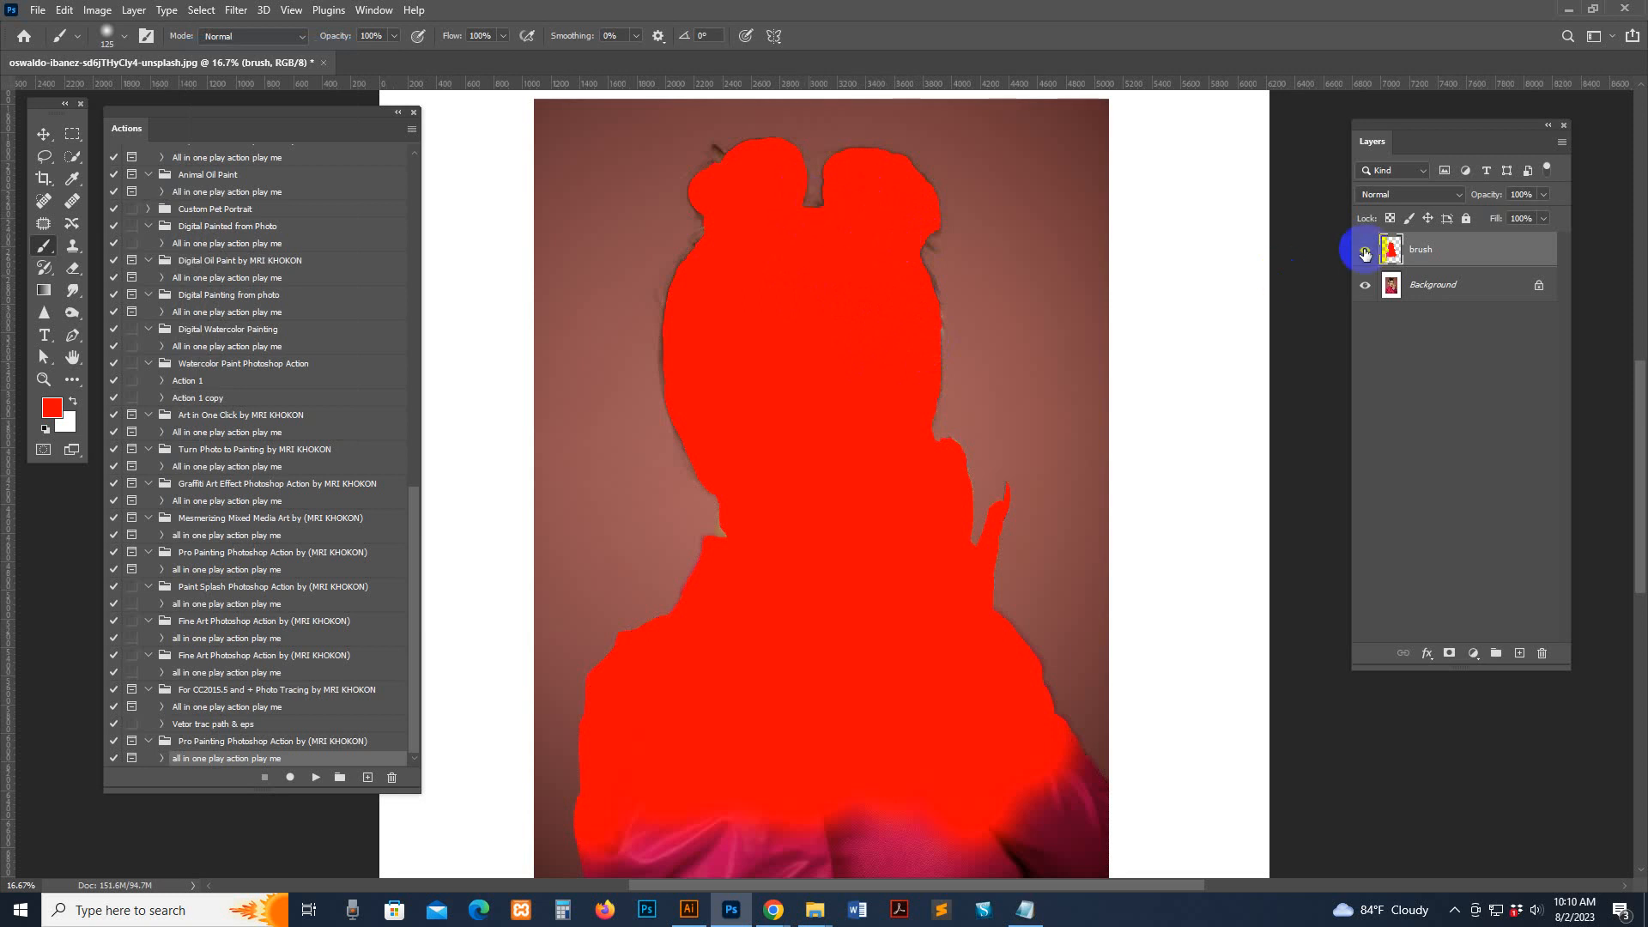
# Step: Check the brush layer by toggling its visibility, and touch up the red edges around the hair buns and head with a 125 px brush
pyautogui.click(1364, 252)
pyautogui.click(1365, 252)
pyautogui.click(1365, 252)
pyautogui.moveTo(835, 206)
pyautogui.mouseDown()
pyautogui.moveTo(803, 216)
pyautogui.moveTo(838, 206)
pyautogui.moveTo(819, 216)
pyautogui.moveTo(834, 173)
pyautogui.moveTo(864, 163)
pyautogui.moveTo(908, 182)
pyautogui.moveTo(938, 234)
pyautogui.moveTo(926, 285)
pyautogui.moveTo(942, 344)
pyautogui.mouseUp()
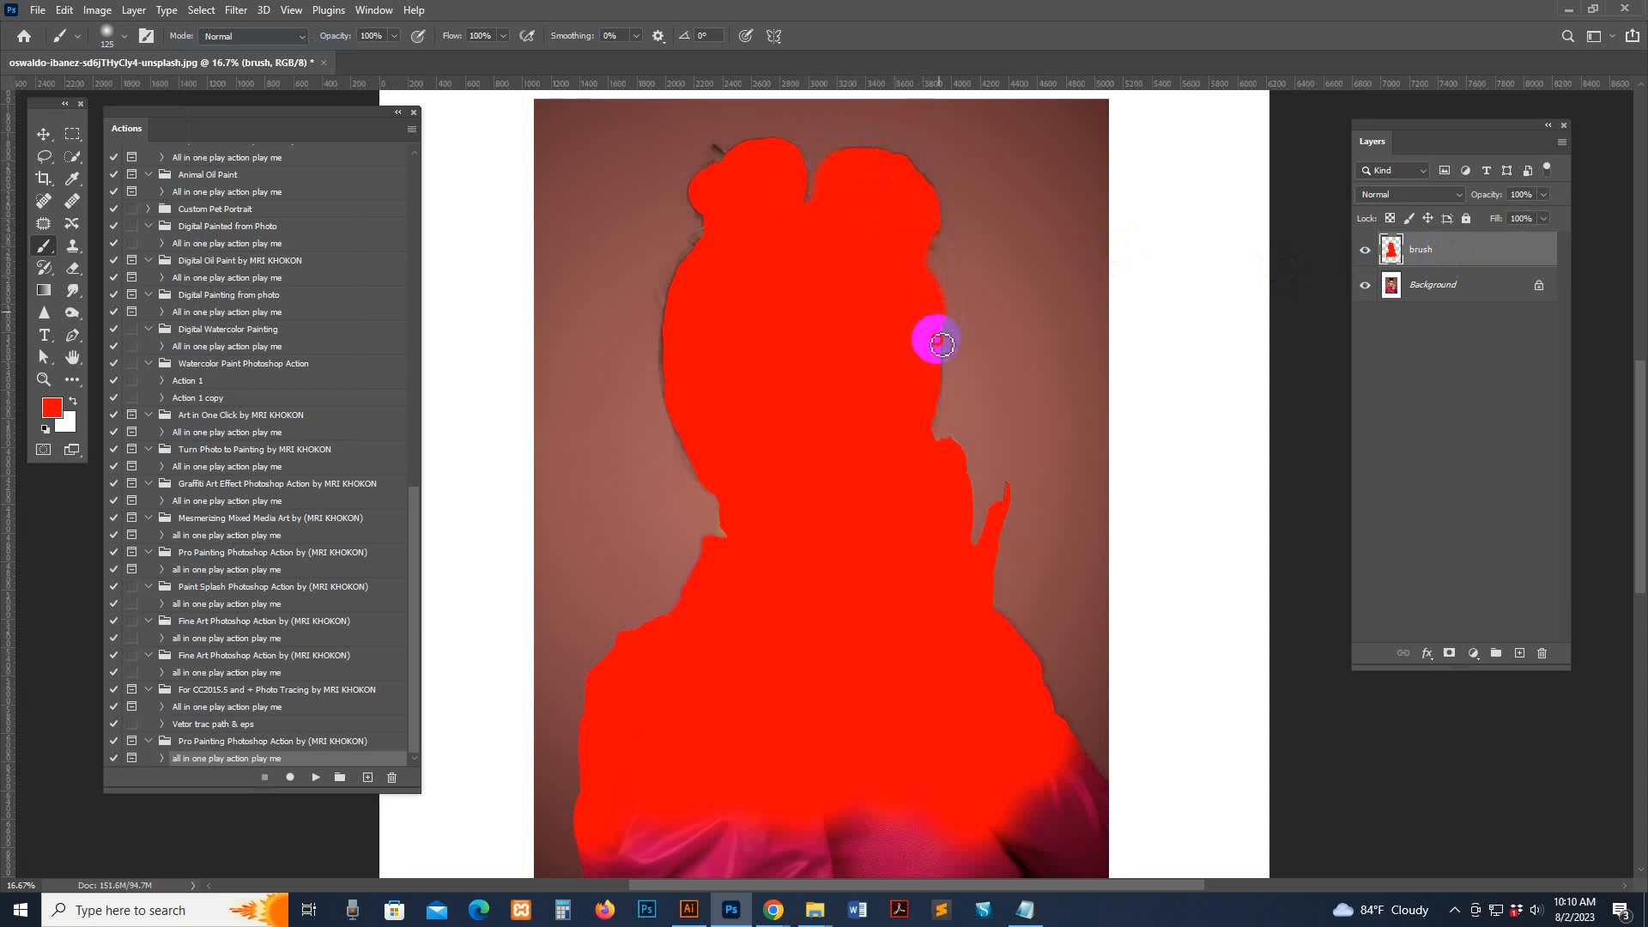
pyautogui.moveTo(732, 162)
pyautogui.mouseDown()
pyautogui.moveTo(705, 183)
pyautogui.moveTo(710, 237)
pyautogui.moveTo(672, 354)
pyautogui.moveTo(695, 459)
pyautogui.moveTo(726, 510)
pyautogui.moveTo(756, 521)
pyautogui.moveTo(716, 535)
pyautogui.mouseUp()
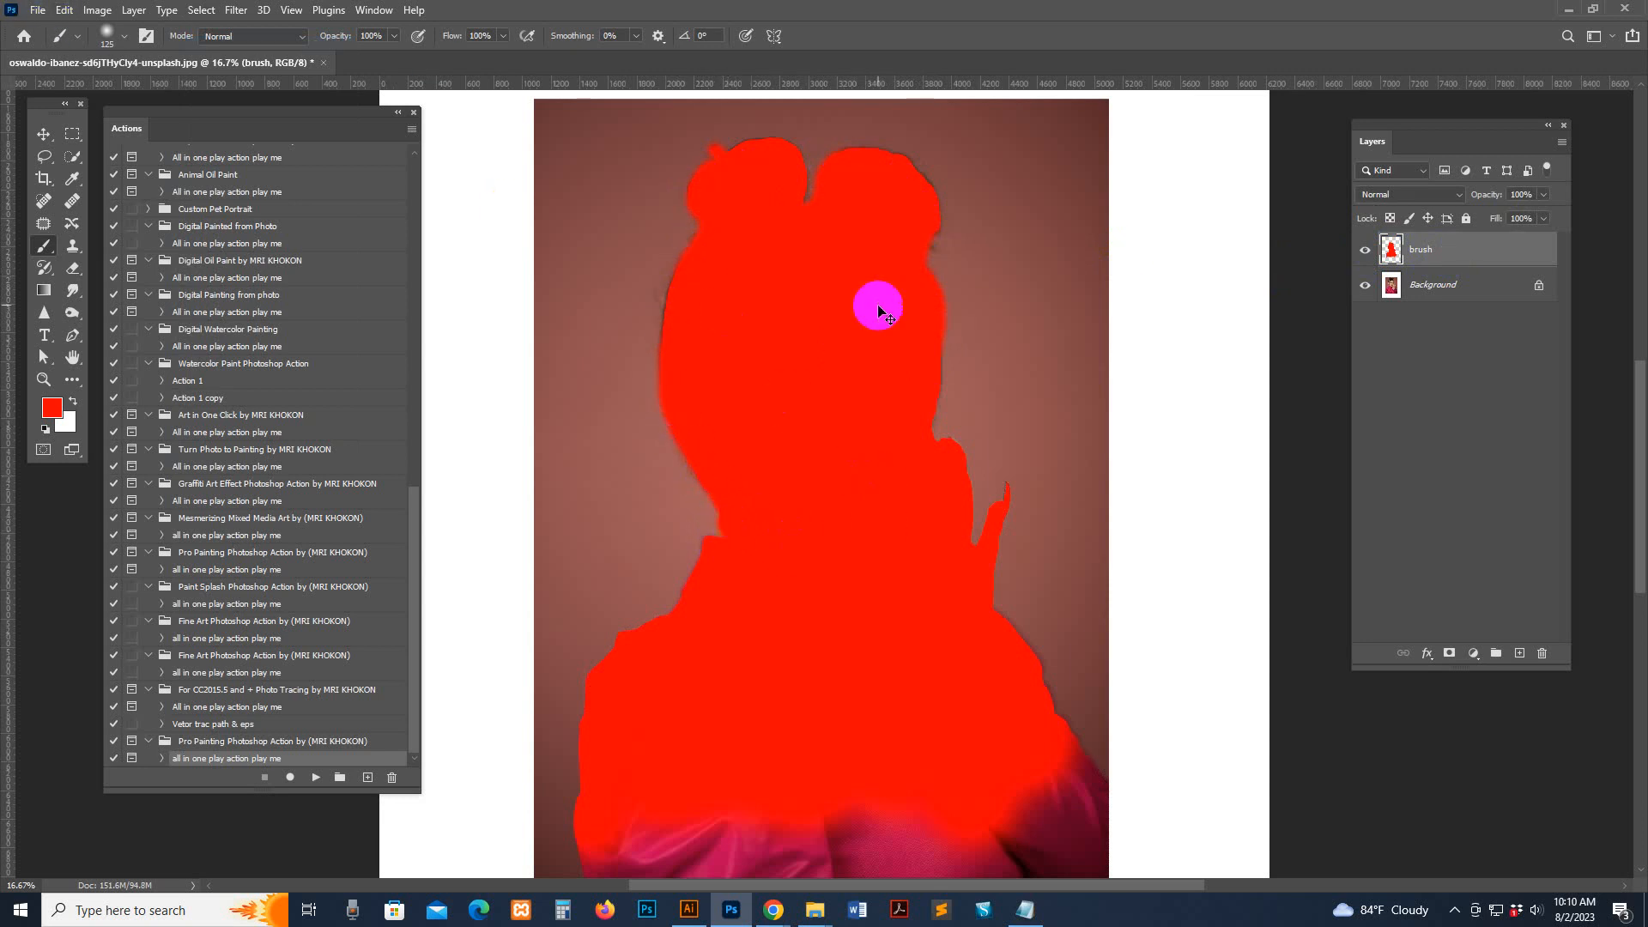
# Step: Resize the whole image to a height of 4500 pixels, keeping the width in proportion
pyautogui.hotkey('ctrl', '-')
pyautogui.hotkey('ctrl', '-')
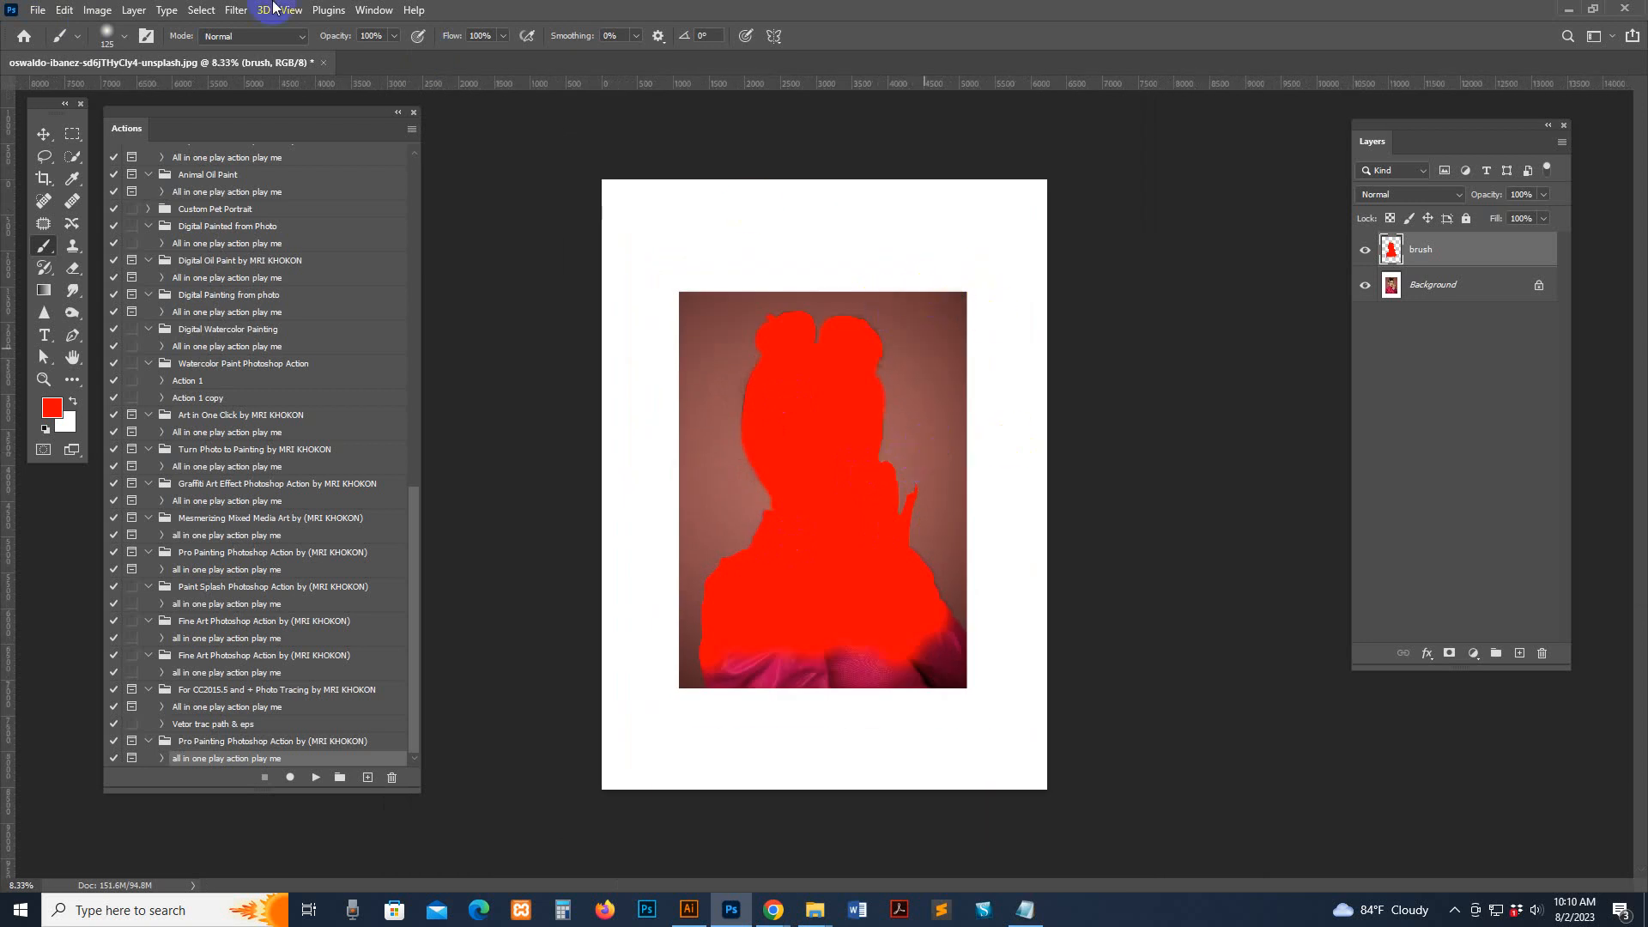
pyautogui.click(97, 10)
pyautogui.click(108, 140)
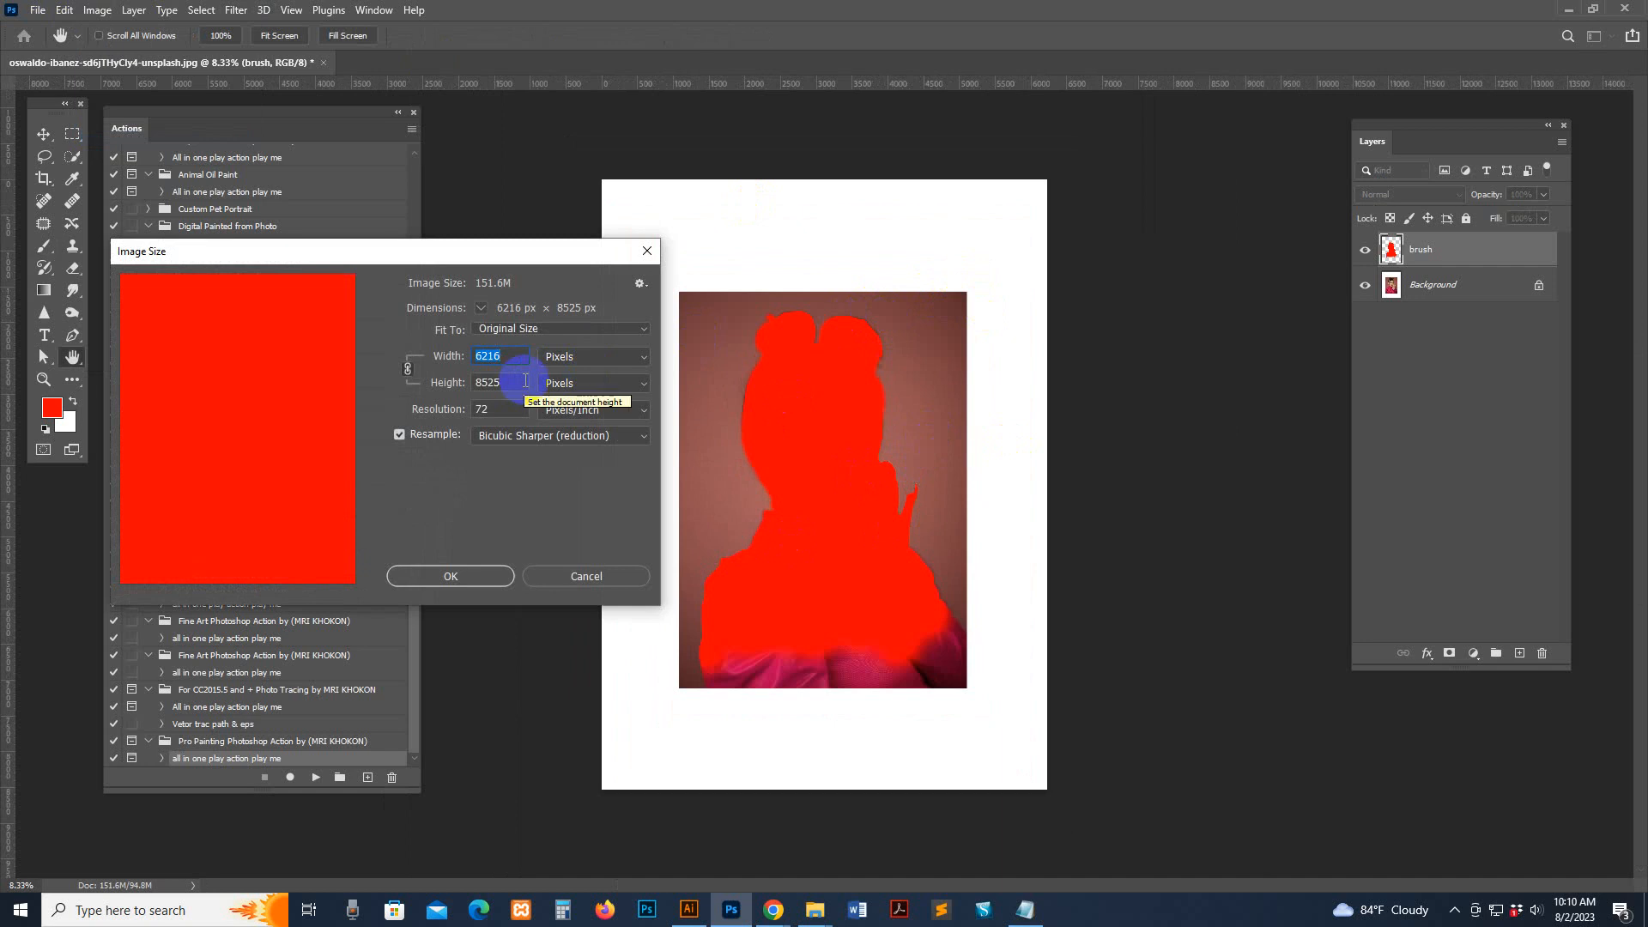
pyautogui.click(453, 391)
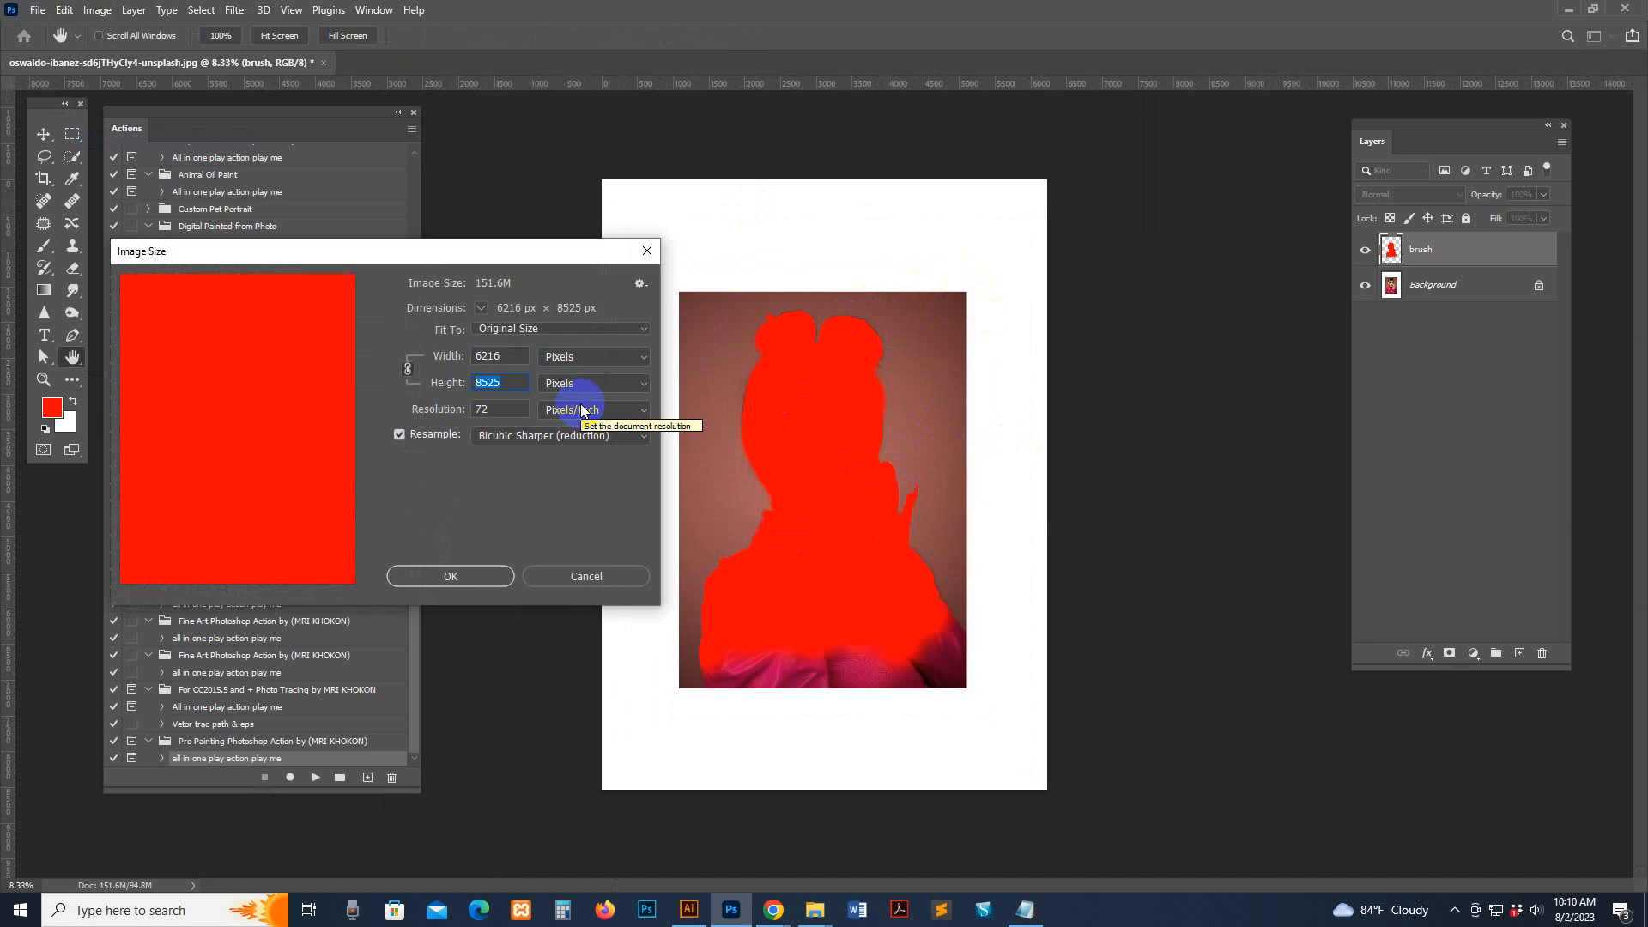
pyautogui.write('4500')
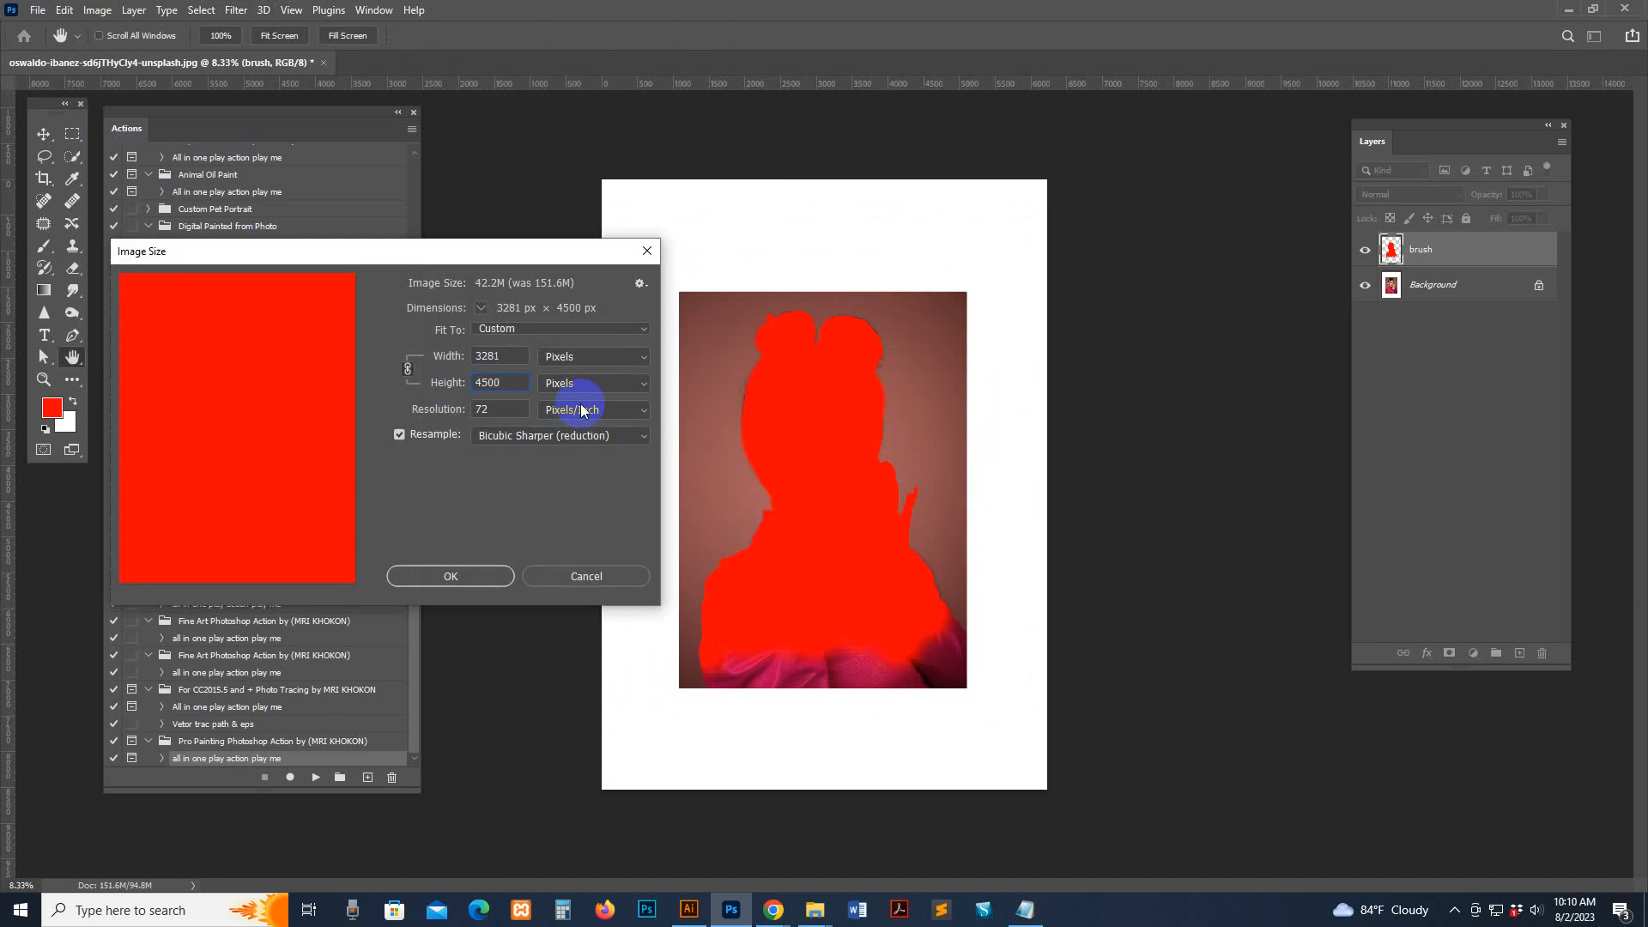
pyautogui.click(463, 578)
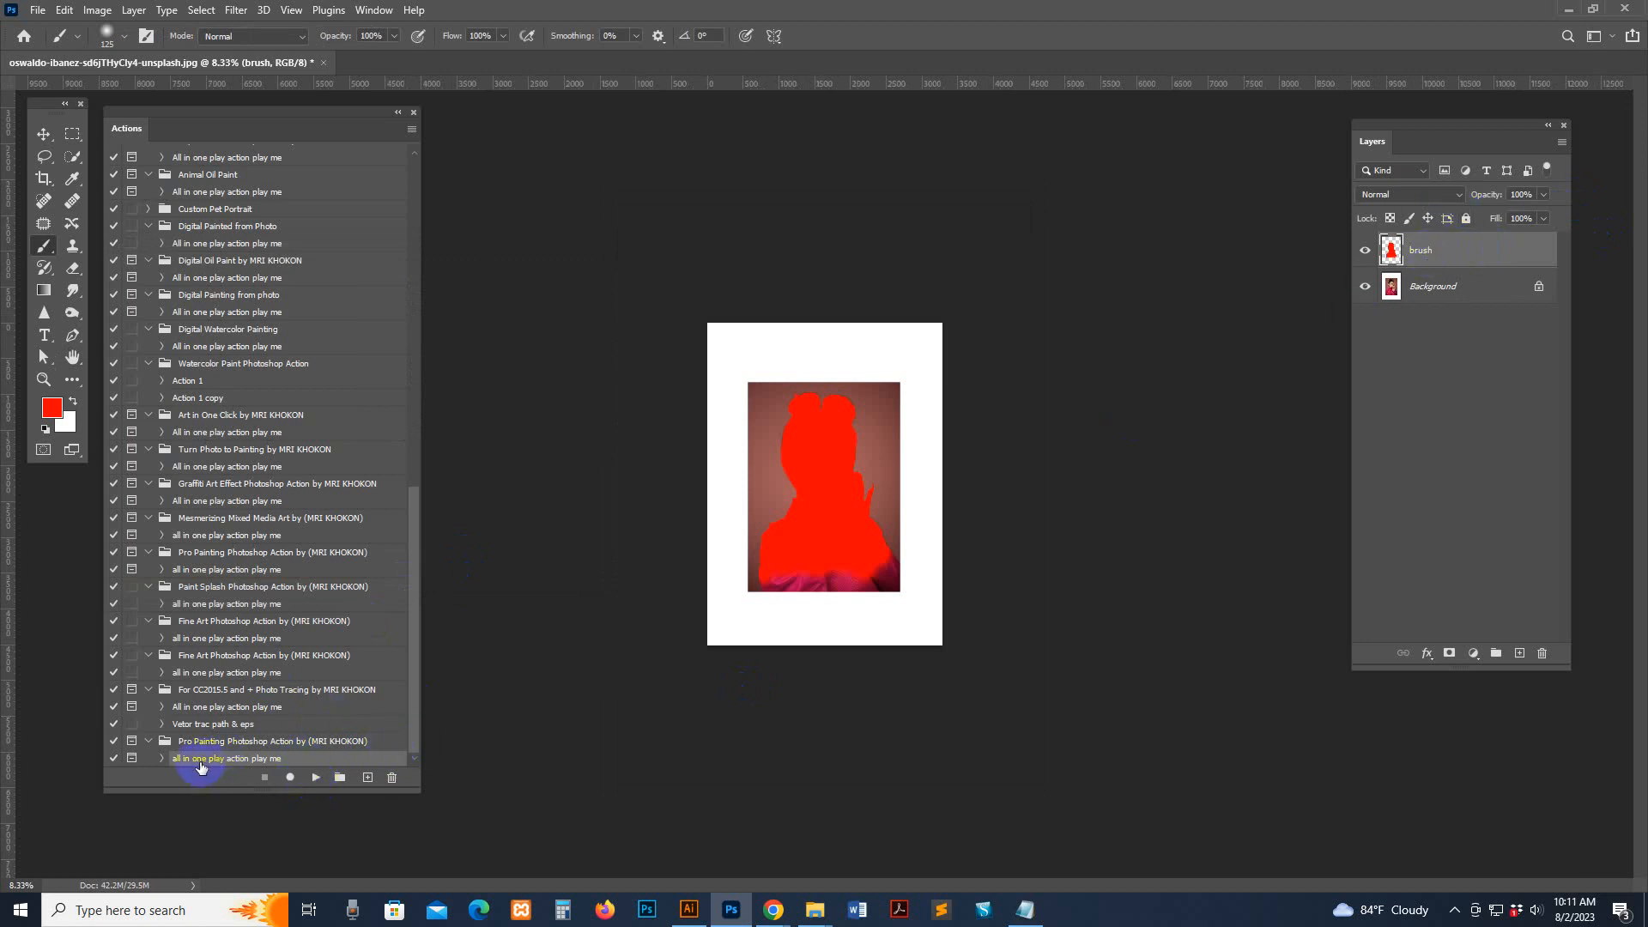
# Step: Run the "all in one play action play me" action from the Pro Painting set and close its completion message
pyautogui.click(318, 778)
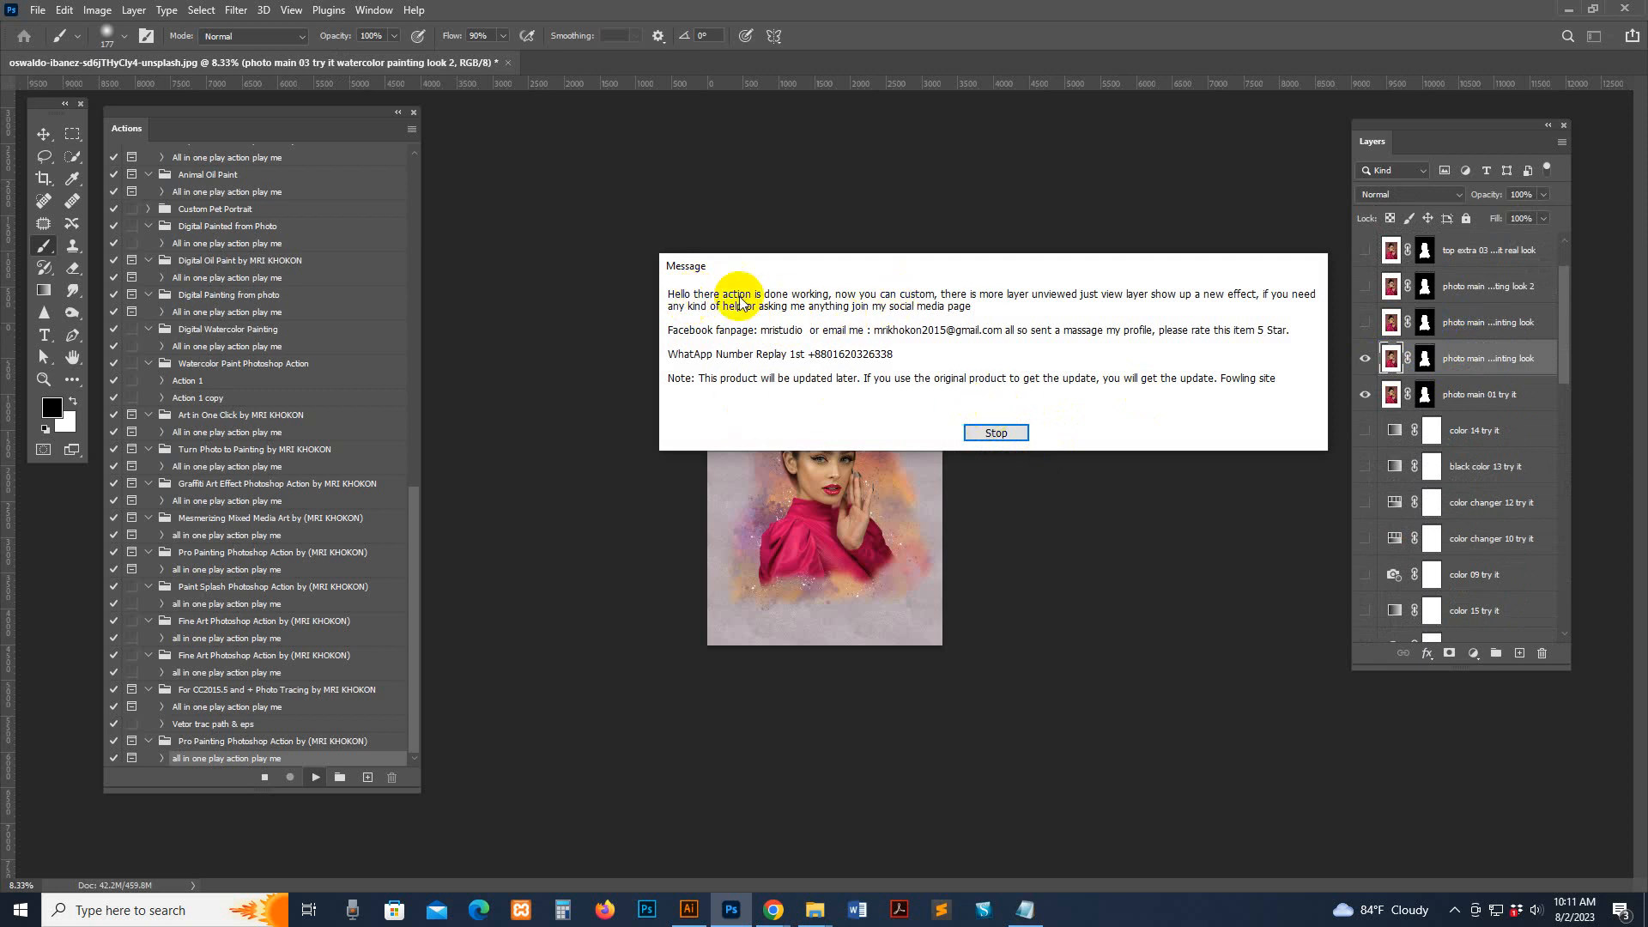
pyautogui.click(996, 433)
# Step: Examine the painted portrait up close, especially the face, hair buns and splattered background
pyautogui.press('z')
pyautogui.click(875, 418)
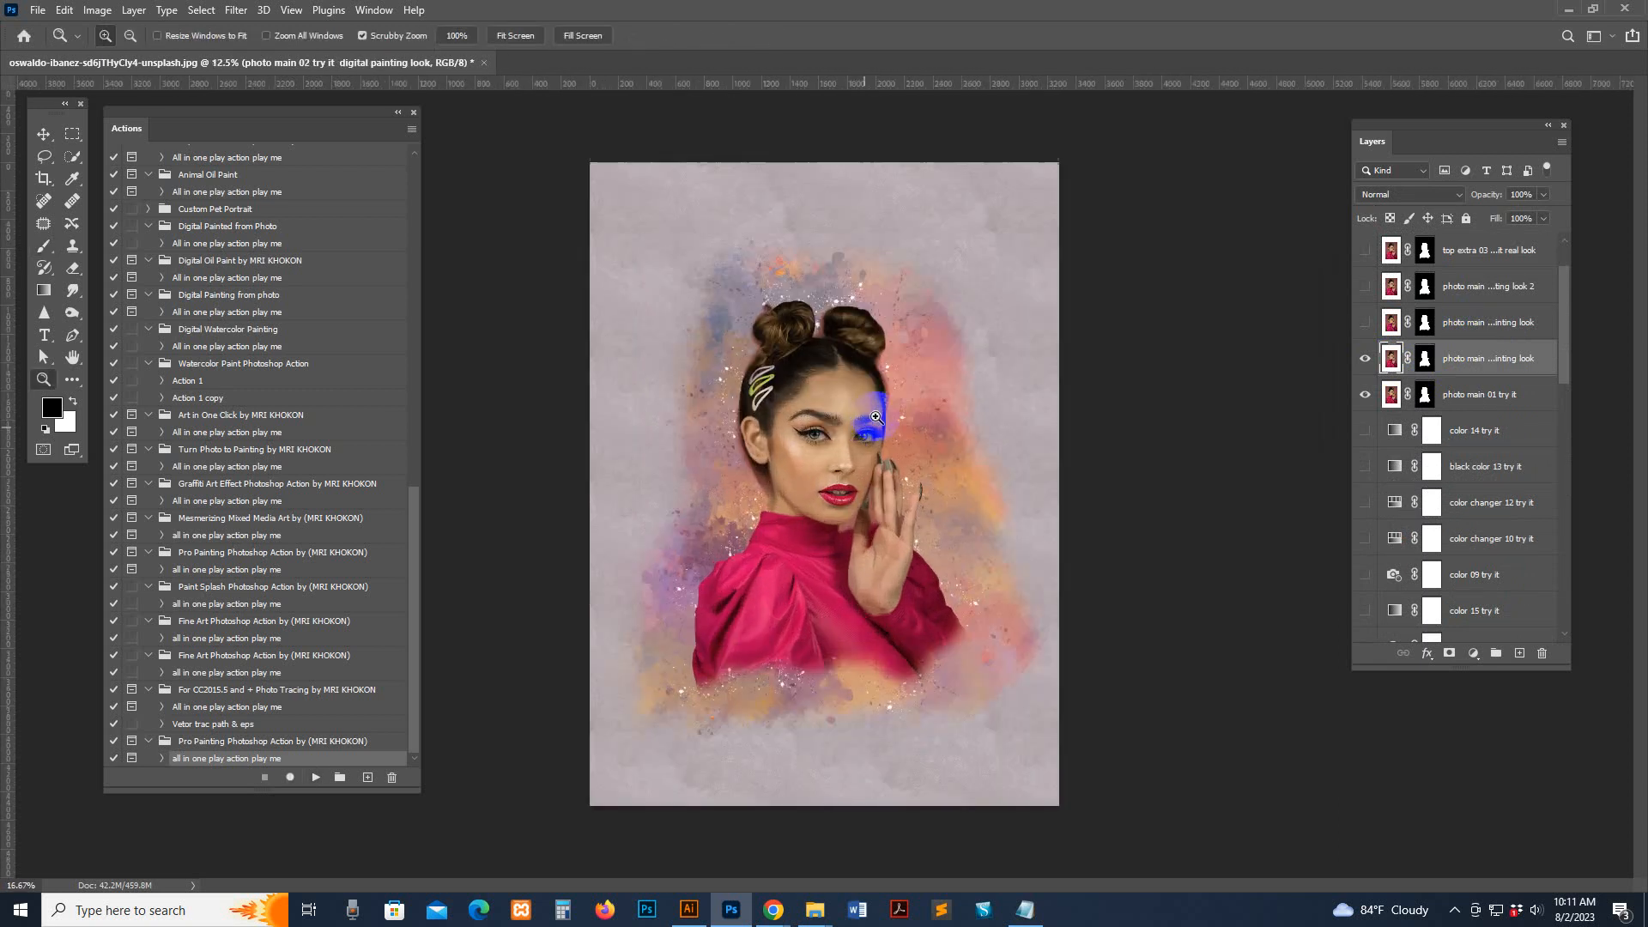
pyautogui.click(875, 417)
pyautogui.press('space')
pyautogui.moveTo(926, 464); pyautogui.dragTo(979, 397)
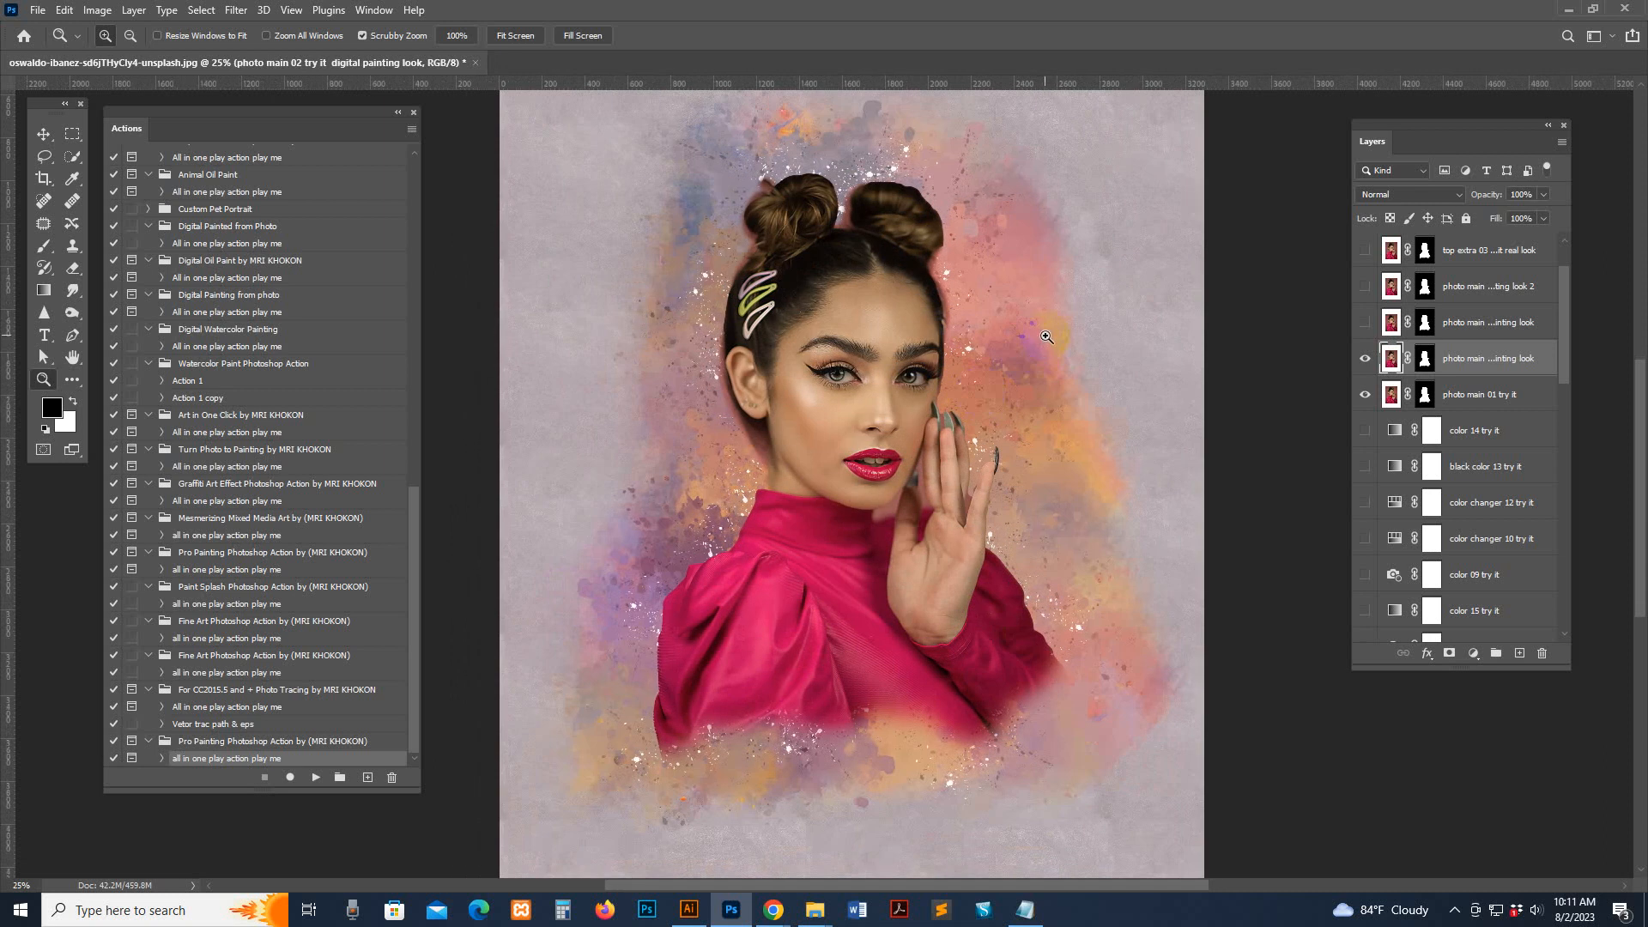
pyautogui.click(983, 394)
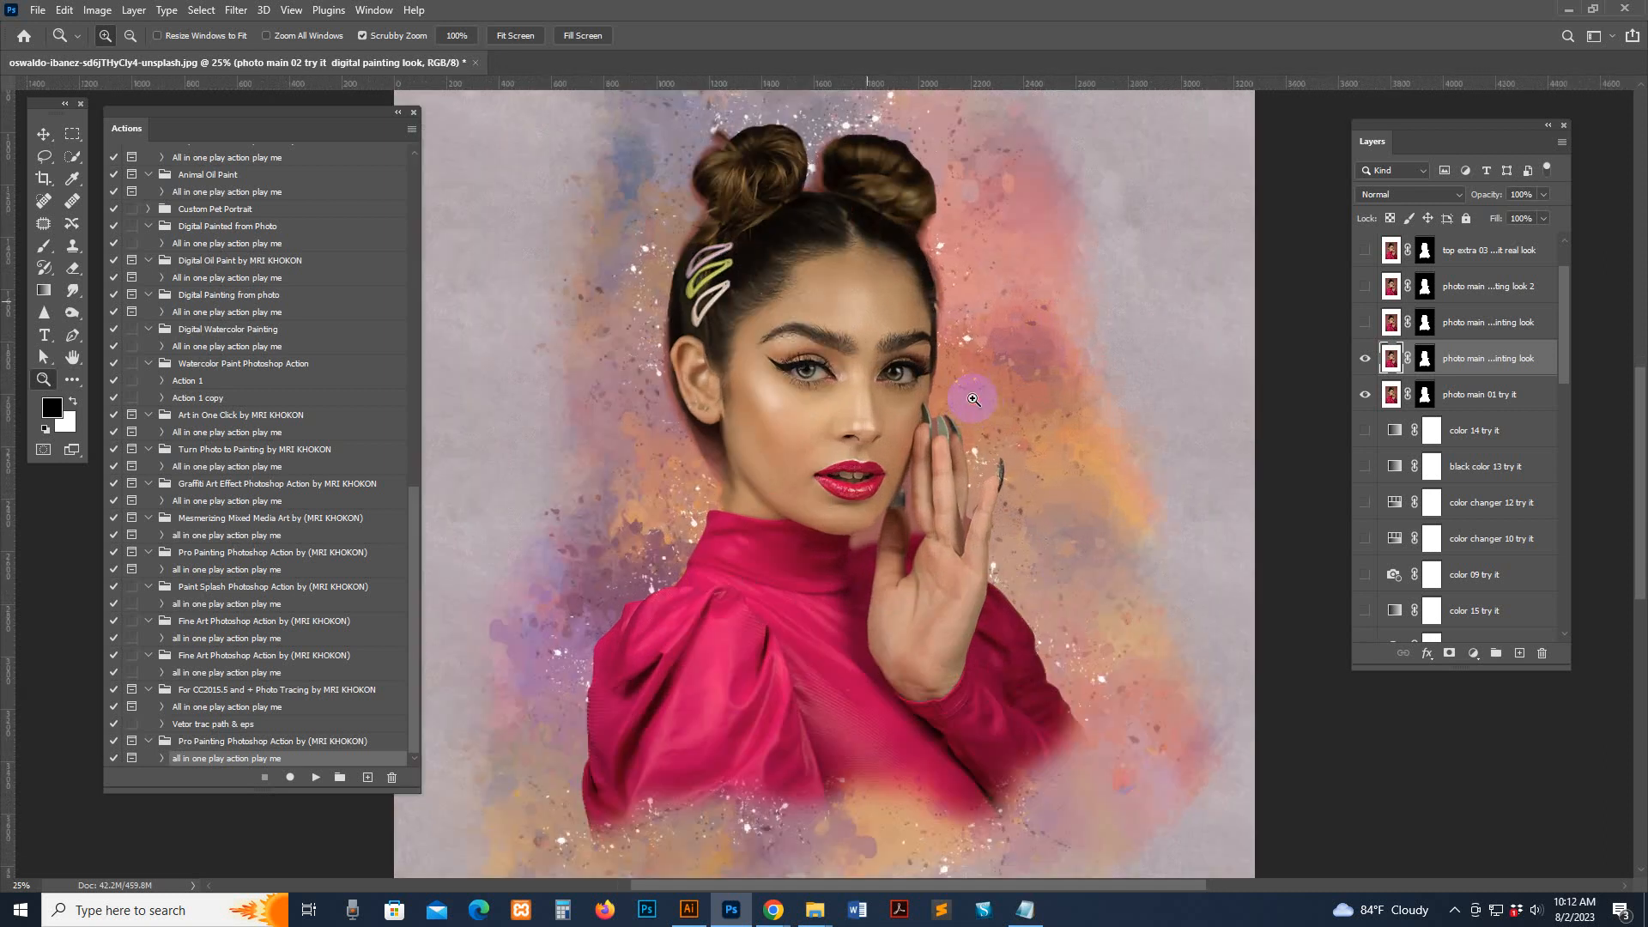
pyautogui.click(951, 377)
pyautogui.press('space')
pyautogui.moveTo(949, 375); pyautogui.dragTo(1080, 562)
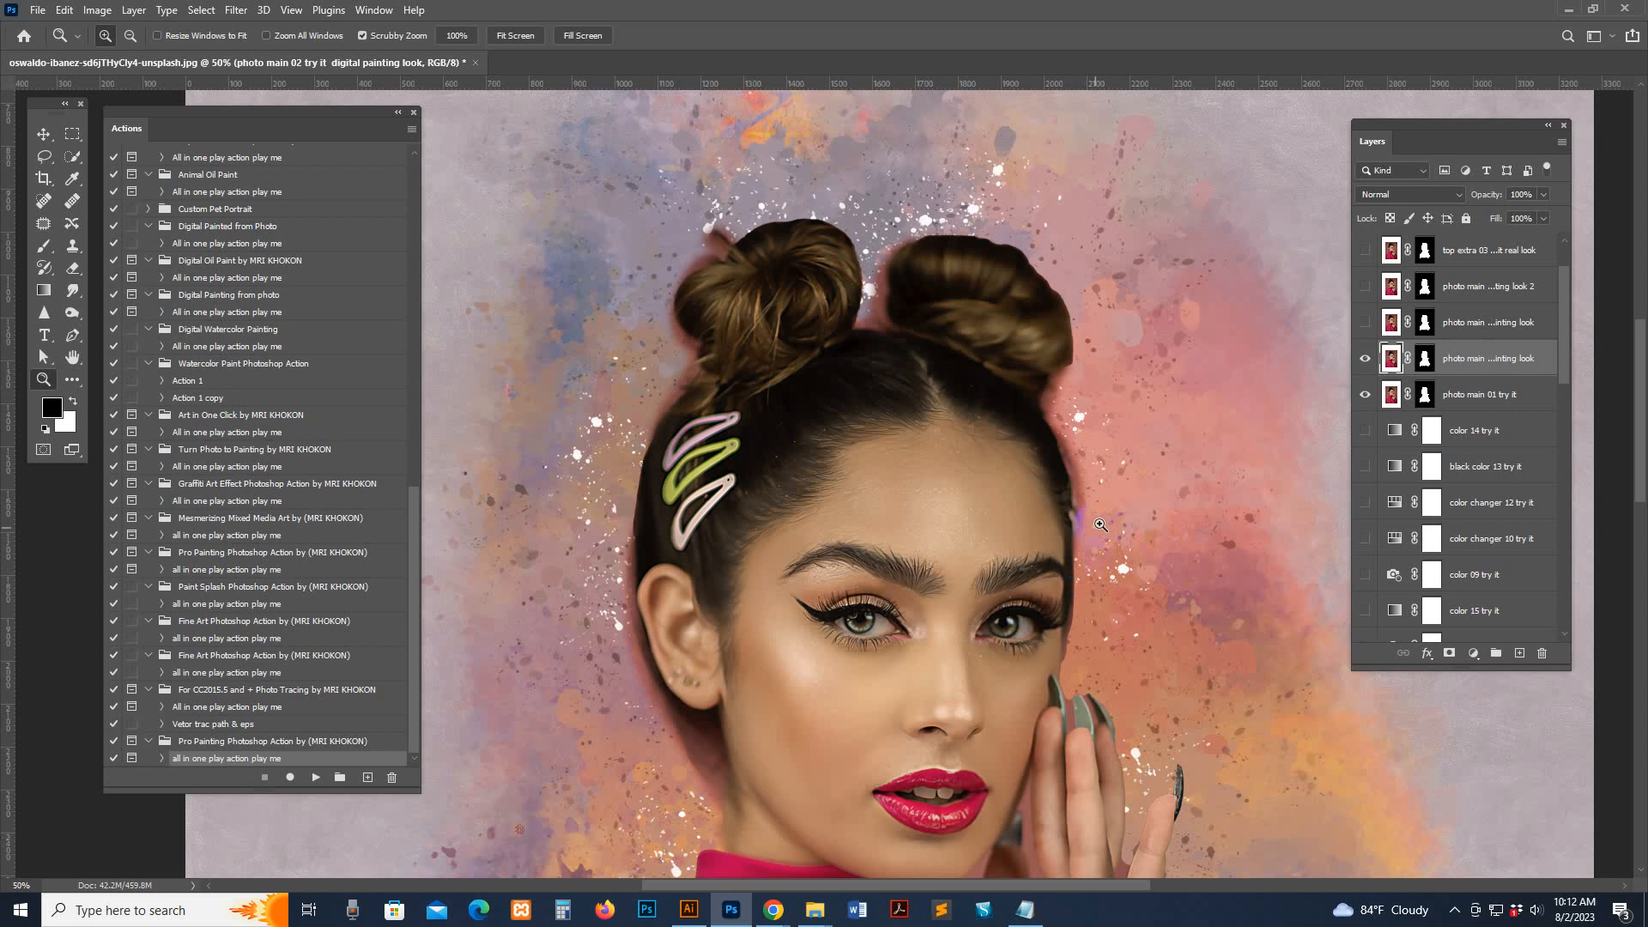
pyautogui.keyDown('alt'); pyautogui.click(1056, 467); pyautogui.keyUp('alt')
# Step: Enlarge the layer list and look through the color layers generated by the action
pyautogui.click(1472, 361)
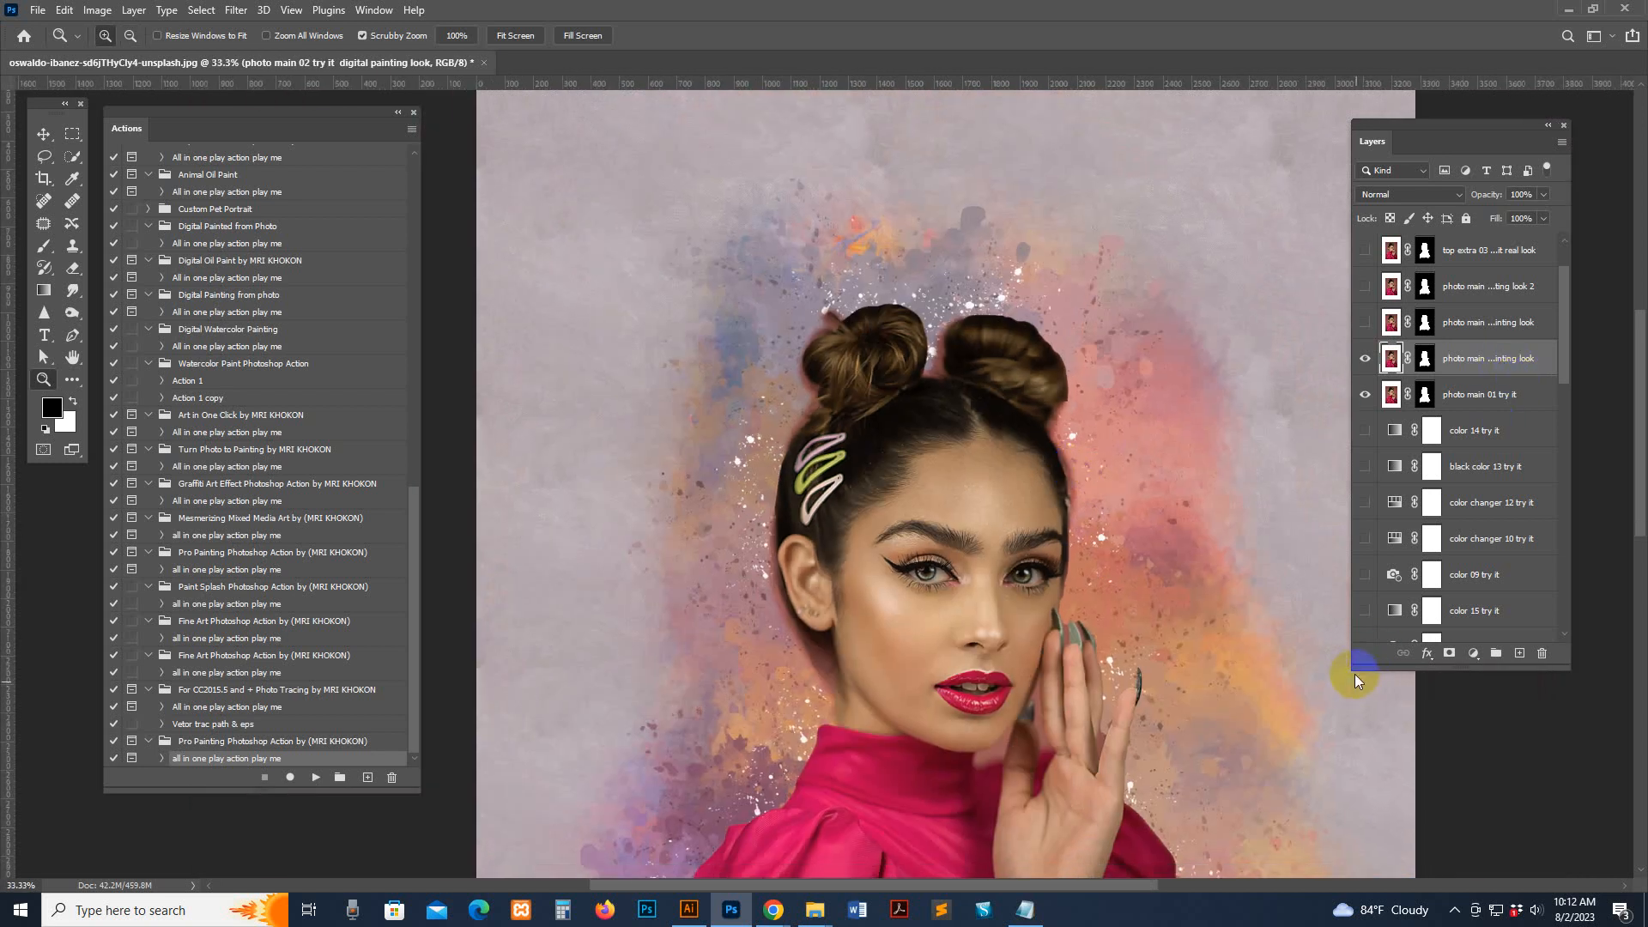
pyautogui.moveTo(1333, 685); pyautogui.dragTo(1283, 745)
pyautogui.scroll(-10, 1473, 592)
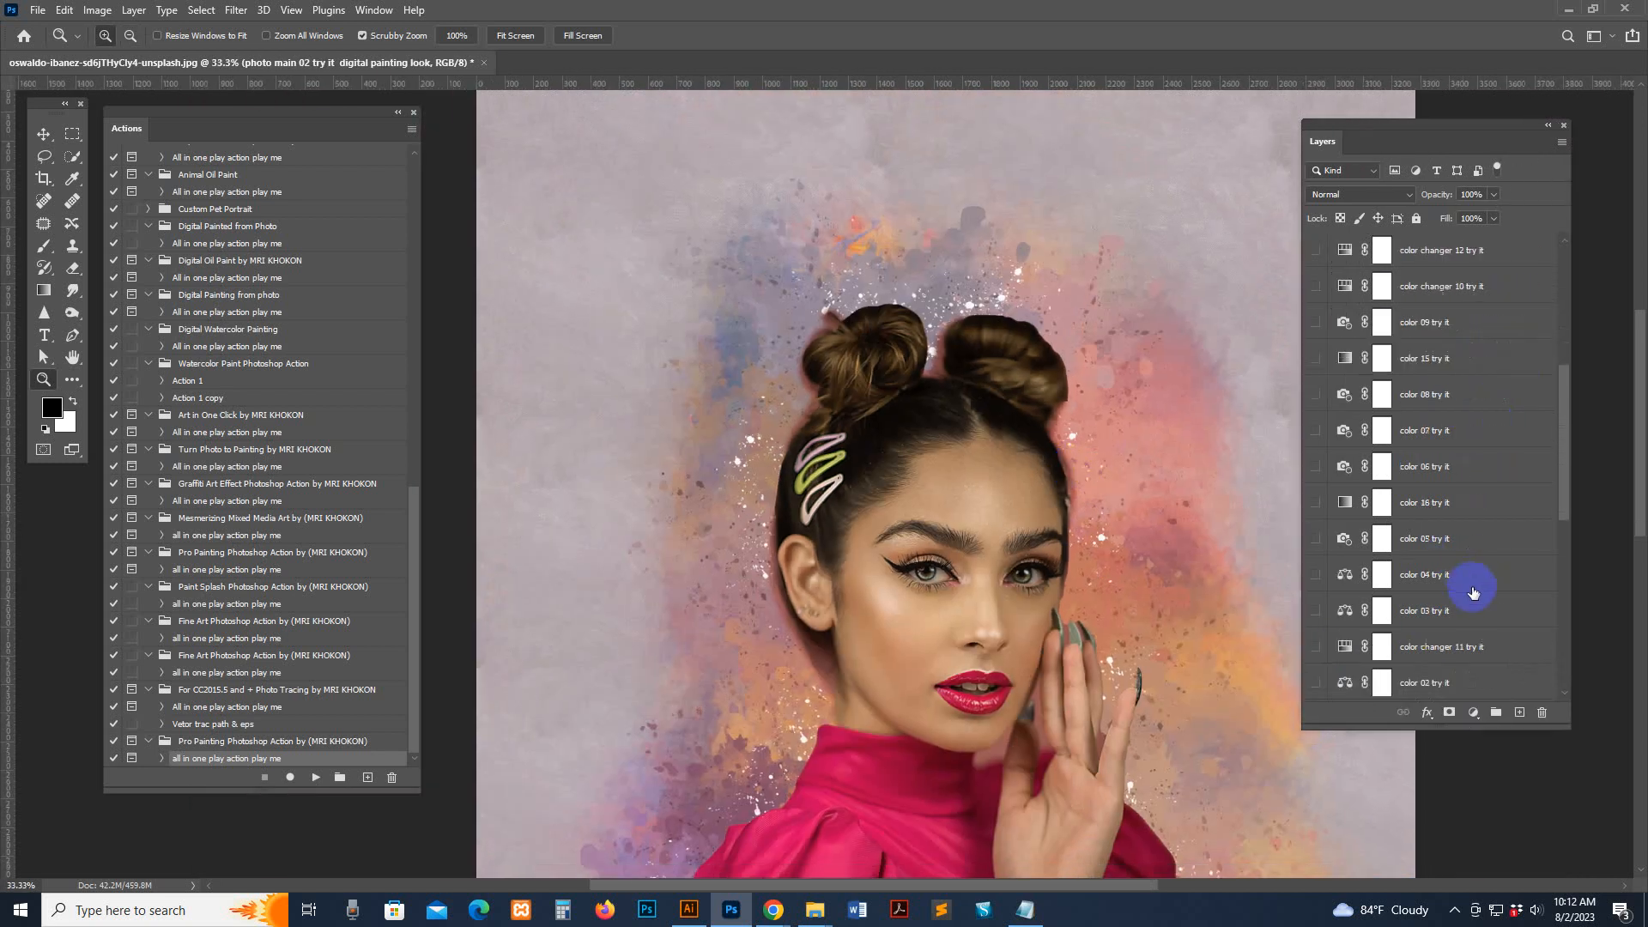
pyautogui.scroll(-4, 1473, 592)
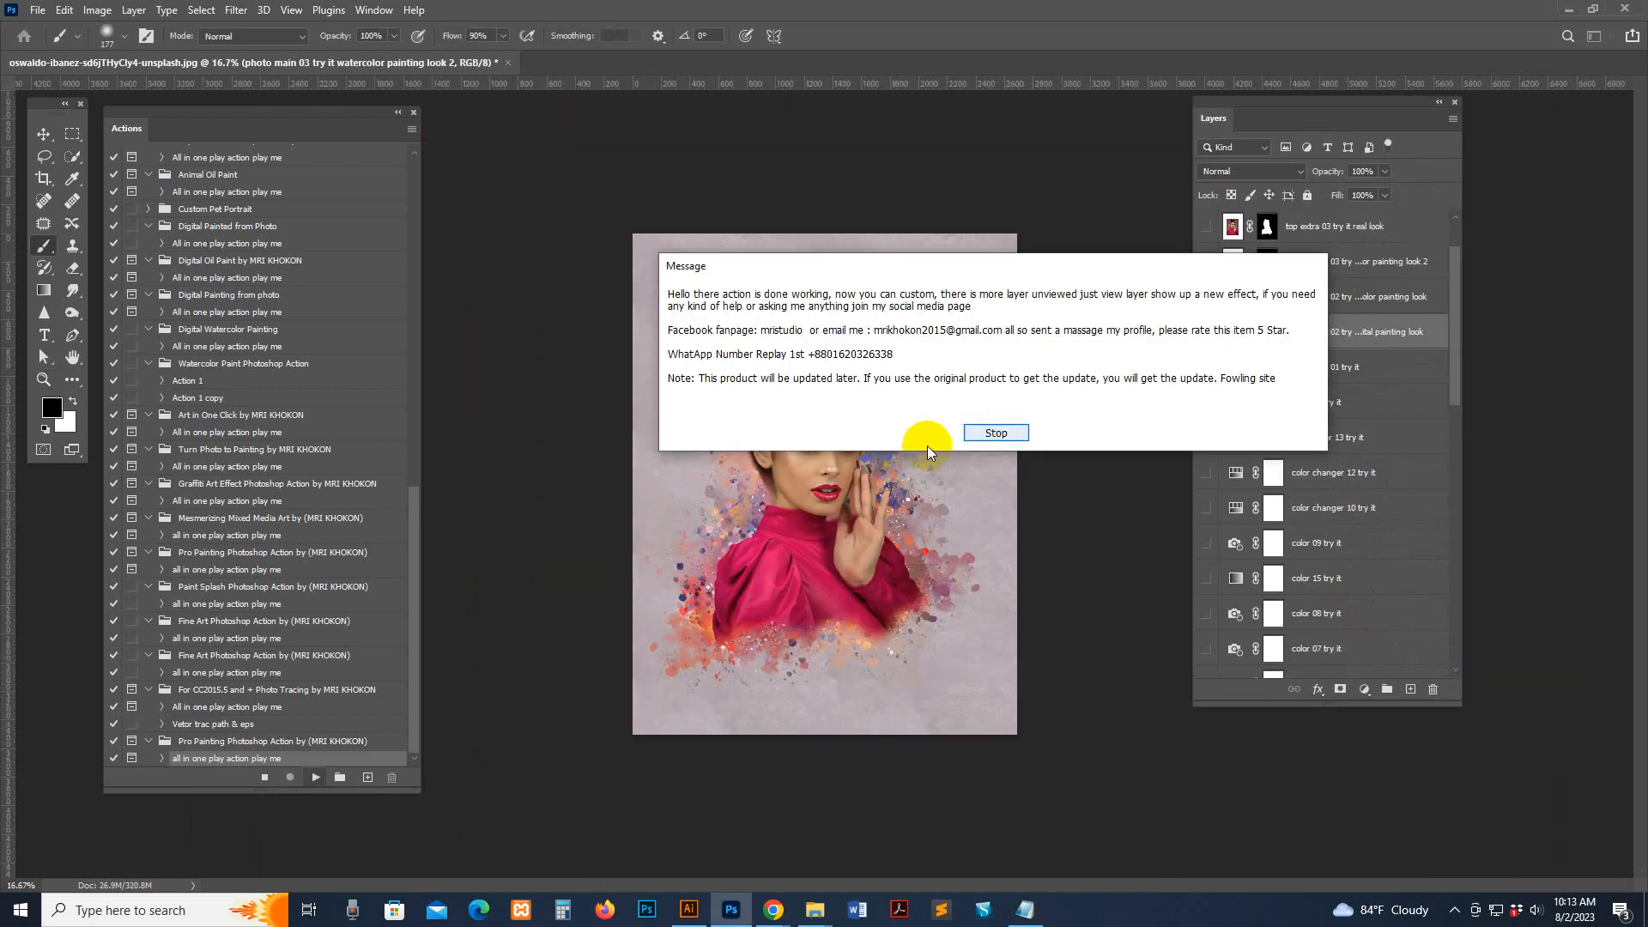
# Step: Close the action's completion message, then examine the new painted portrait and its stack of color and adjustment layers
pyautogui.click(996, 432)
pyautogui.press('z')
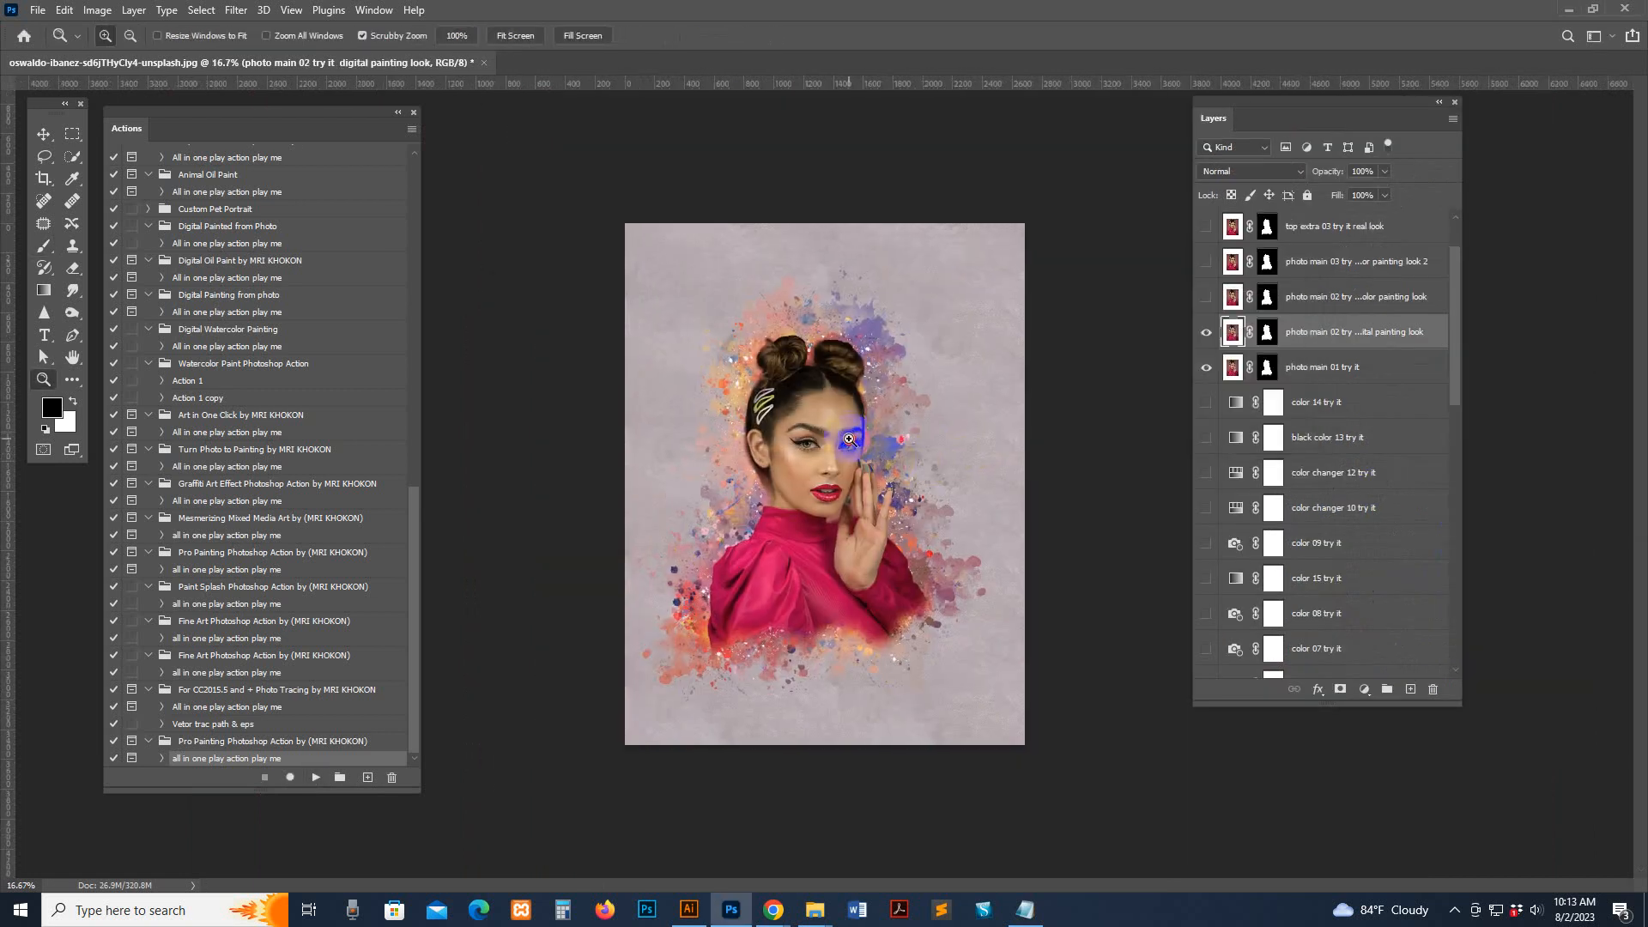
pyautogui.click(865, 429)
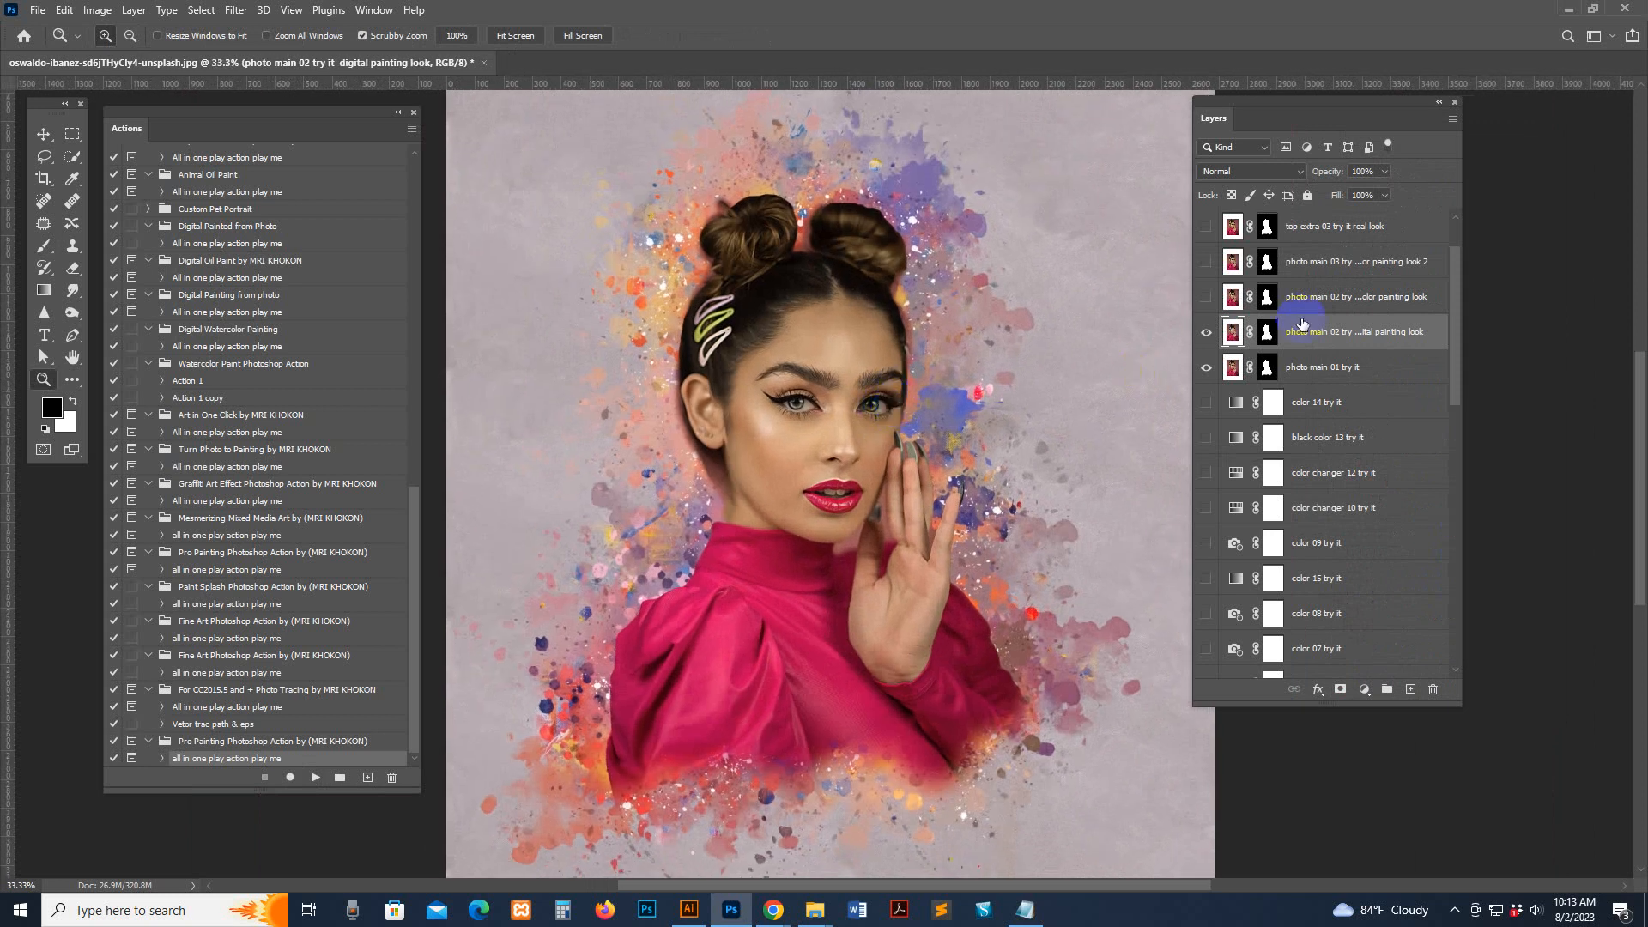
pyautogui.scroll(-1, 1468, 467)
pyautogui.scroll(-3, 1329, 514)
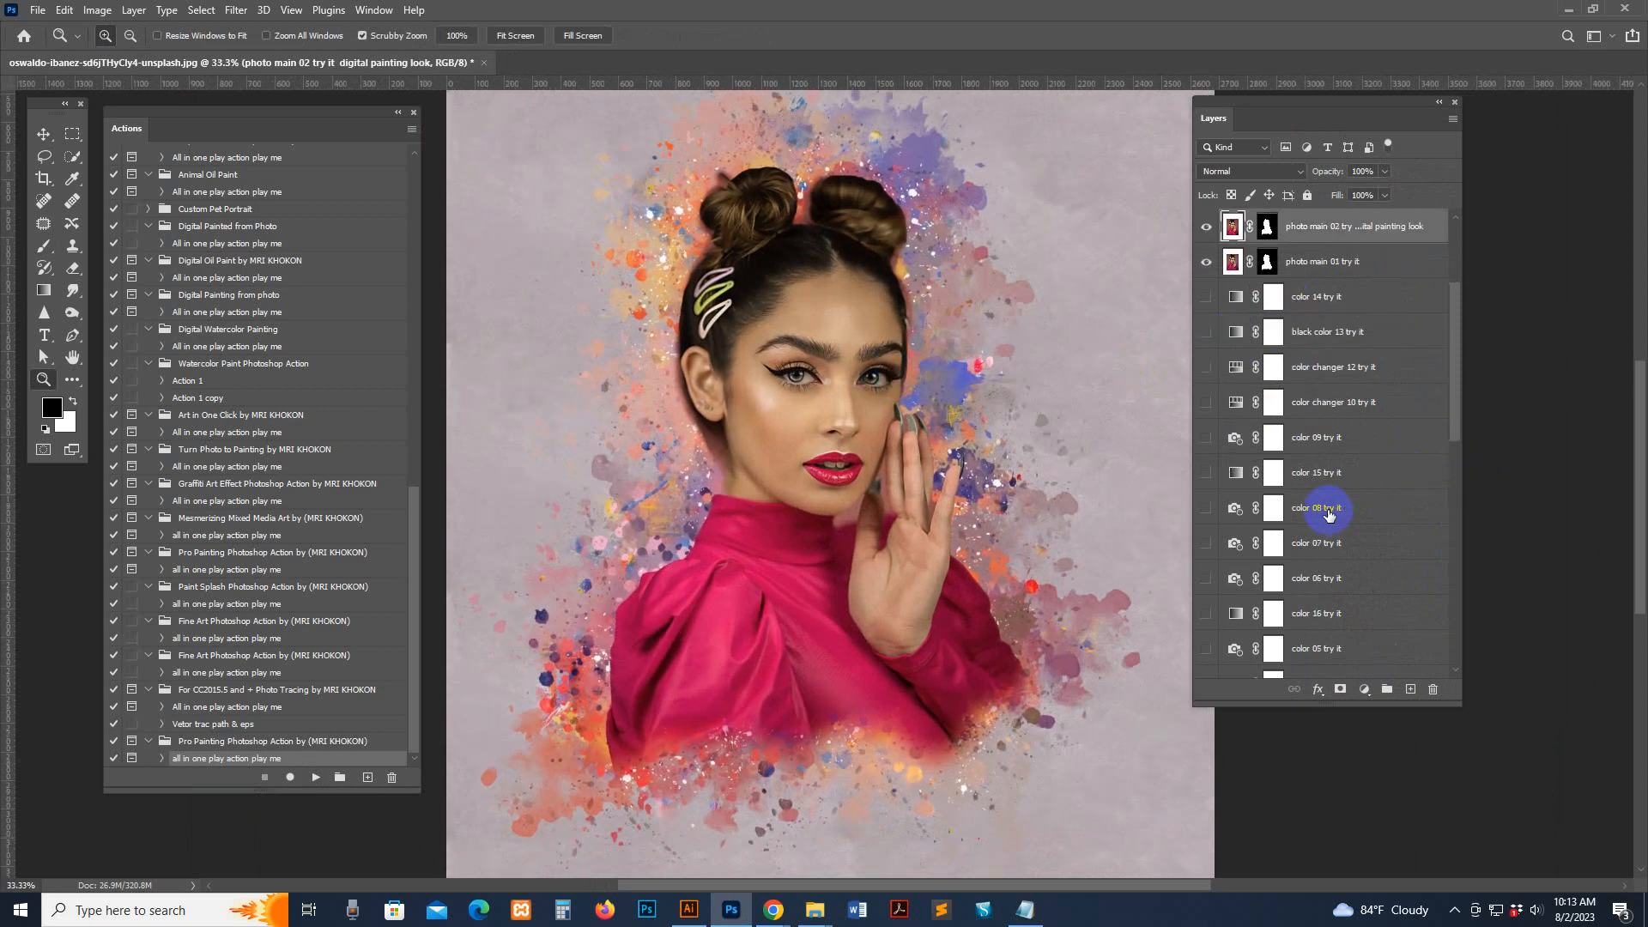
pyautogui.scroll(-10, 1329, 513)
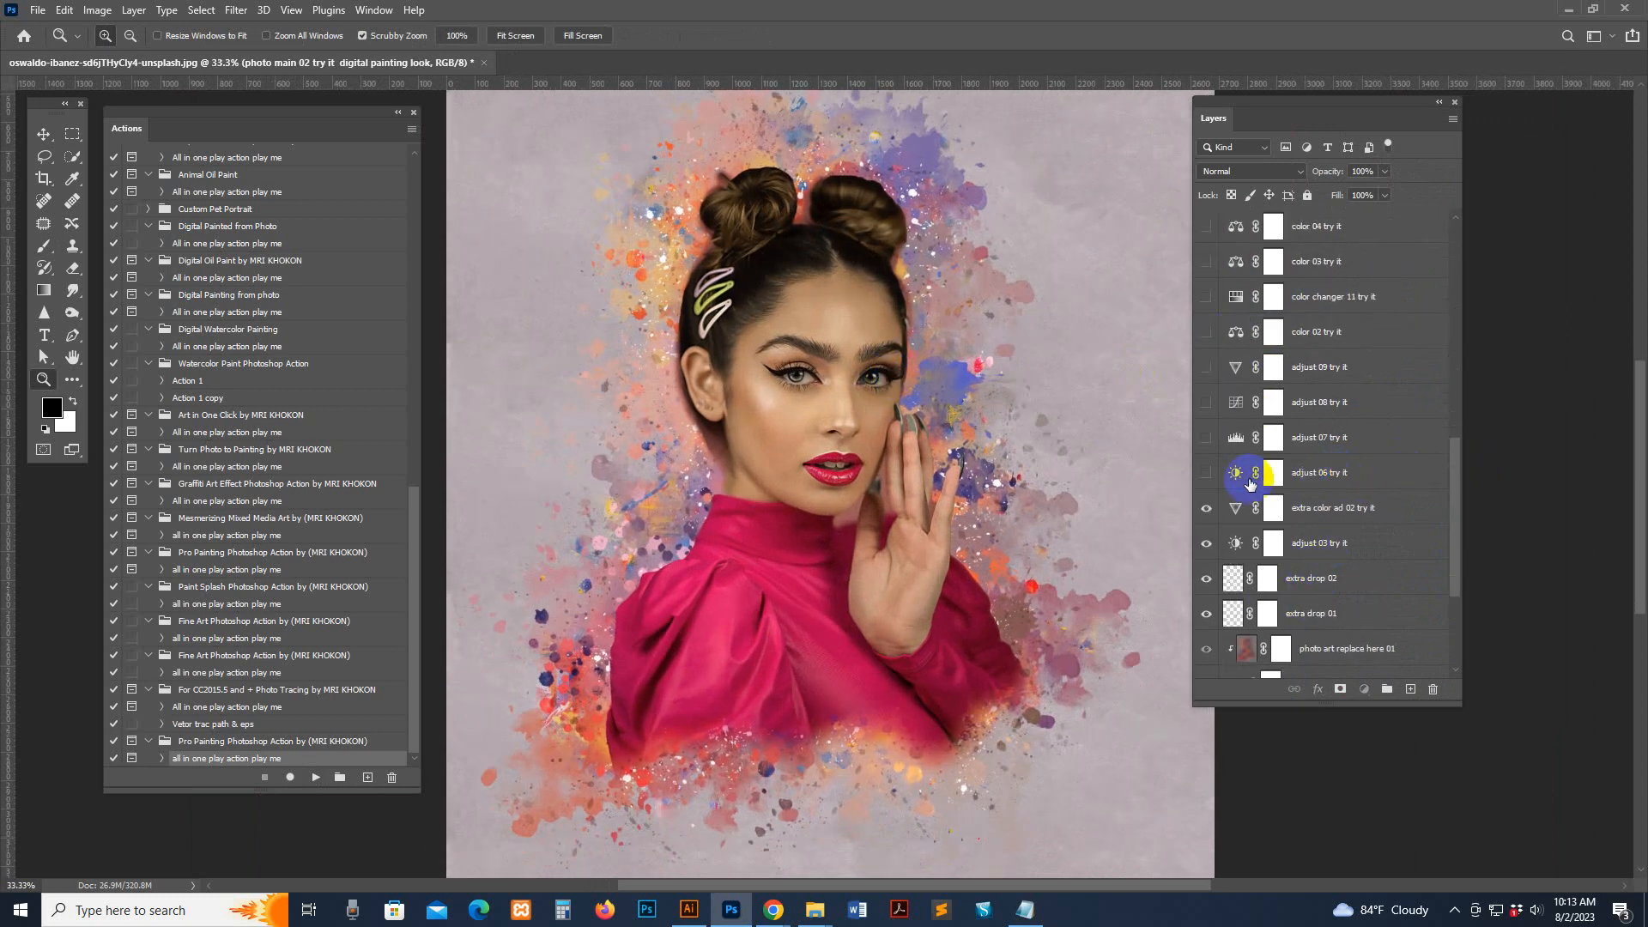
# Step: Preview the adjust 06 and adjust 07 layers one at a time by toggling their visibility
pyautogui.click(1251, 479)
pyautogui.click(1206, 473)
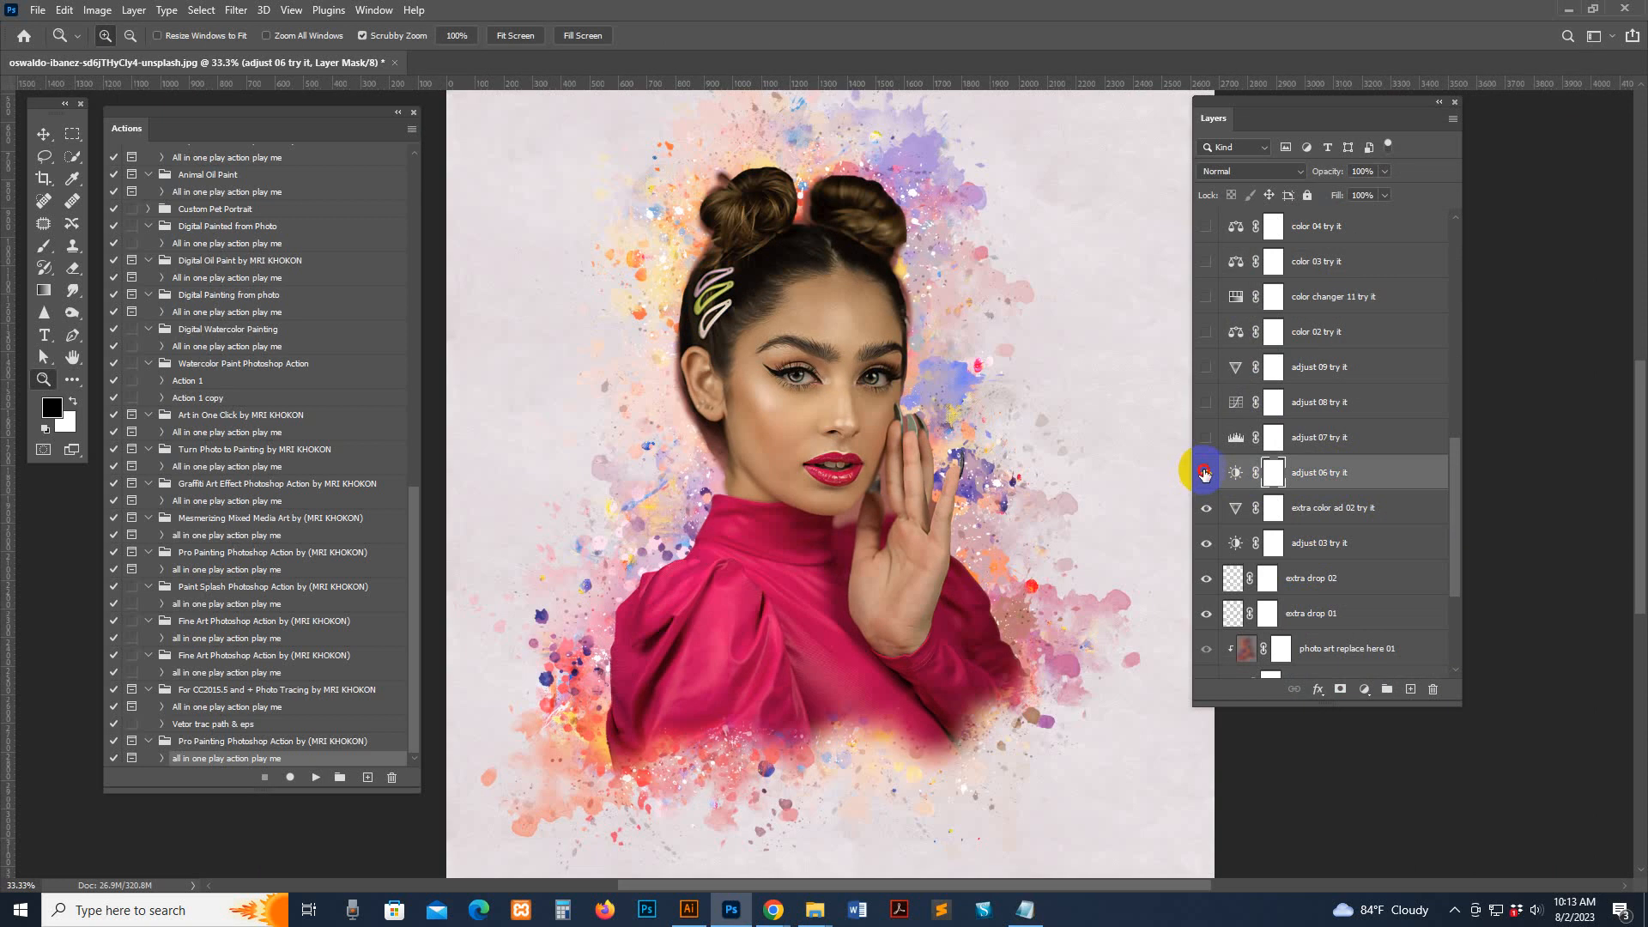
pyautogui.click(1204, 473)
pyautogui.click(1207, 441)
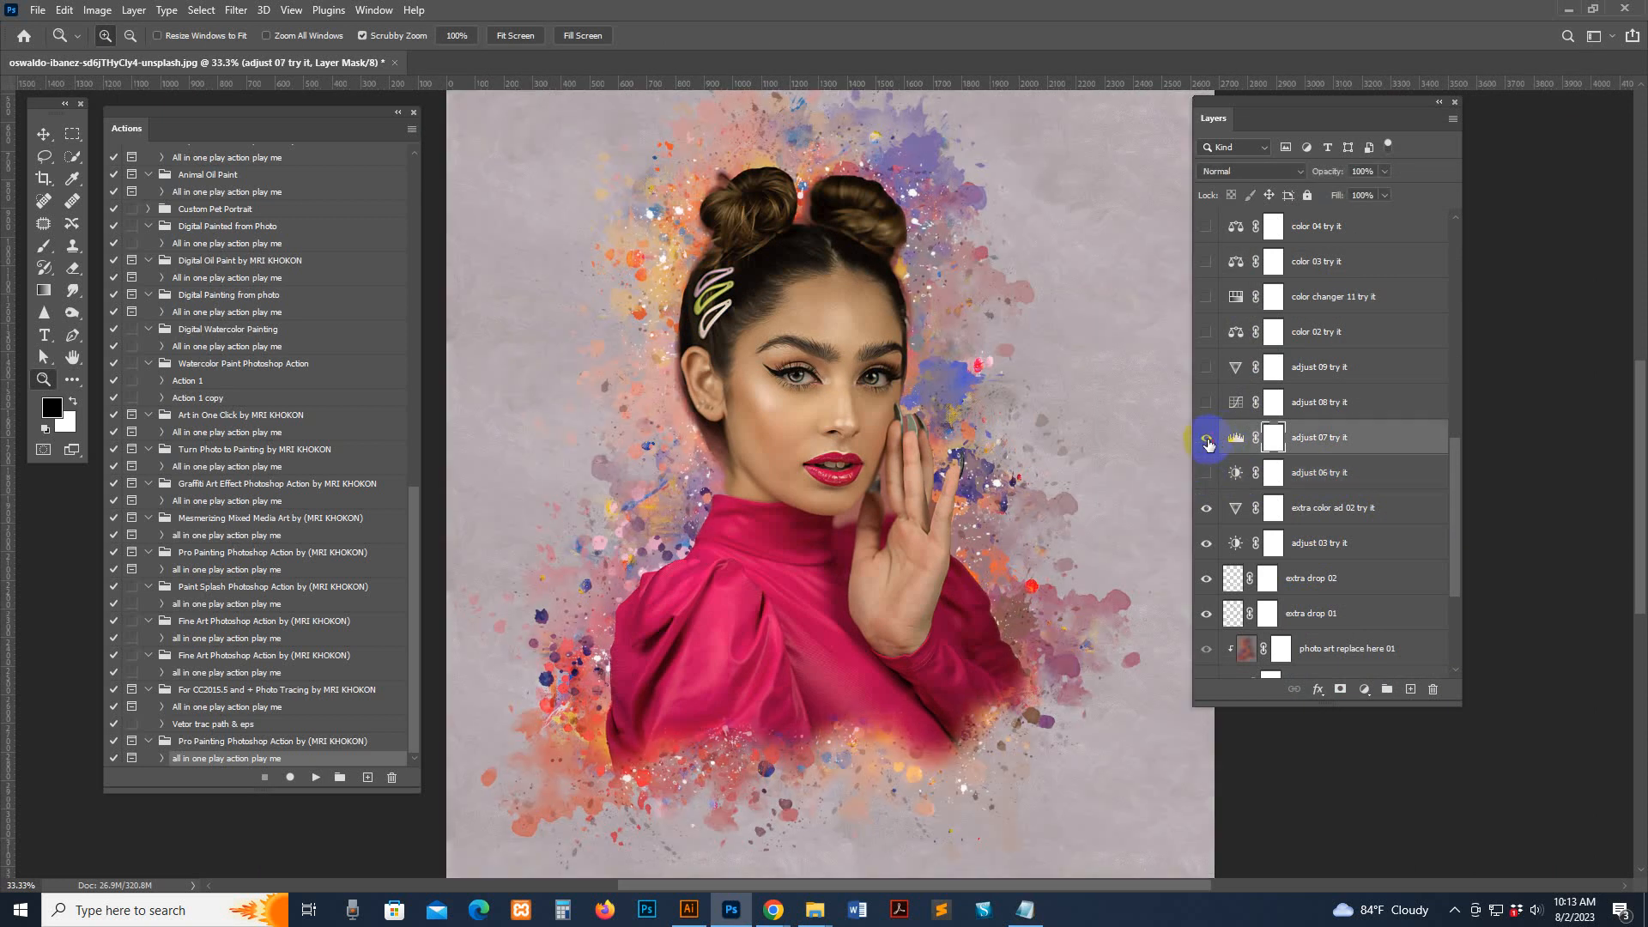
pyautogui.click(1207, 440)
pyautogui.click(1207, 440)
# Step: Preview the adjust 08 and adjust 09 layers one at a time, leaving both hidden
pyautogui.click(1207, 402)
pyautogui.click(1209, 403)
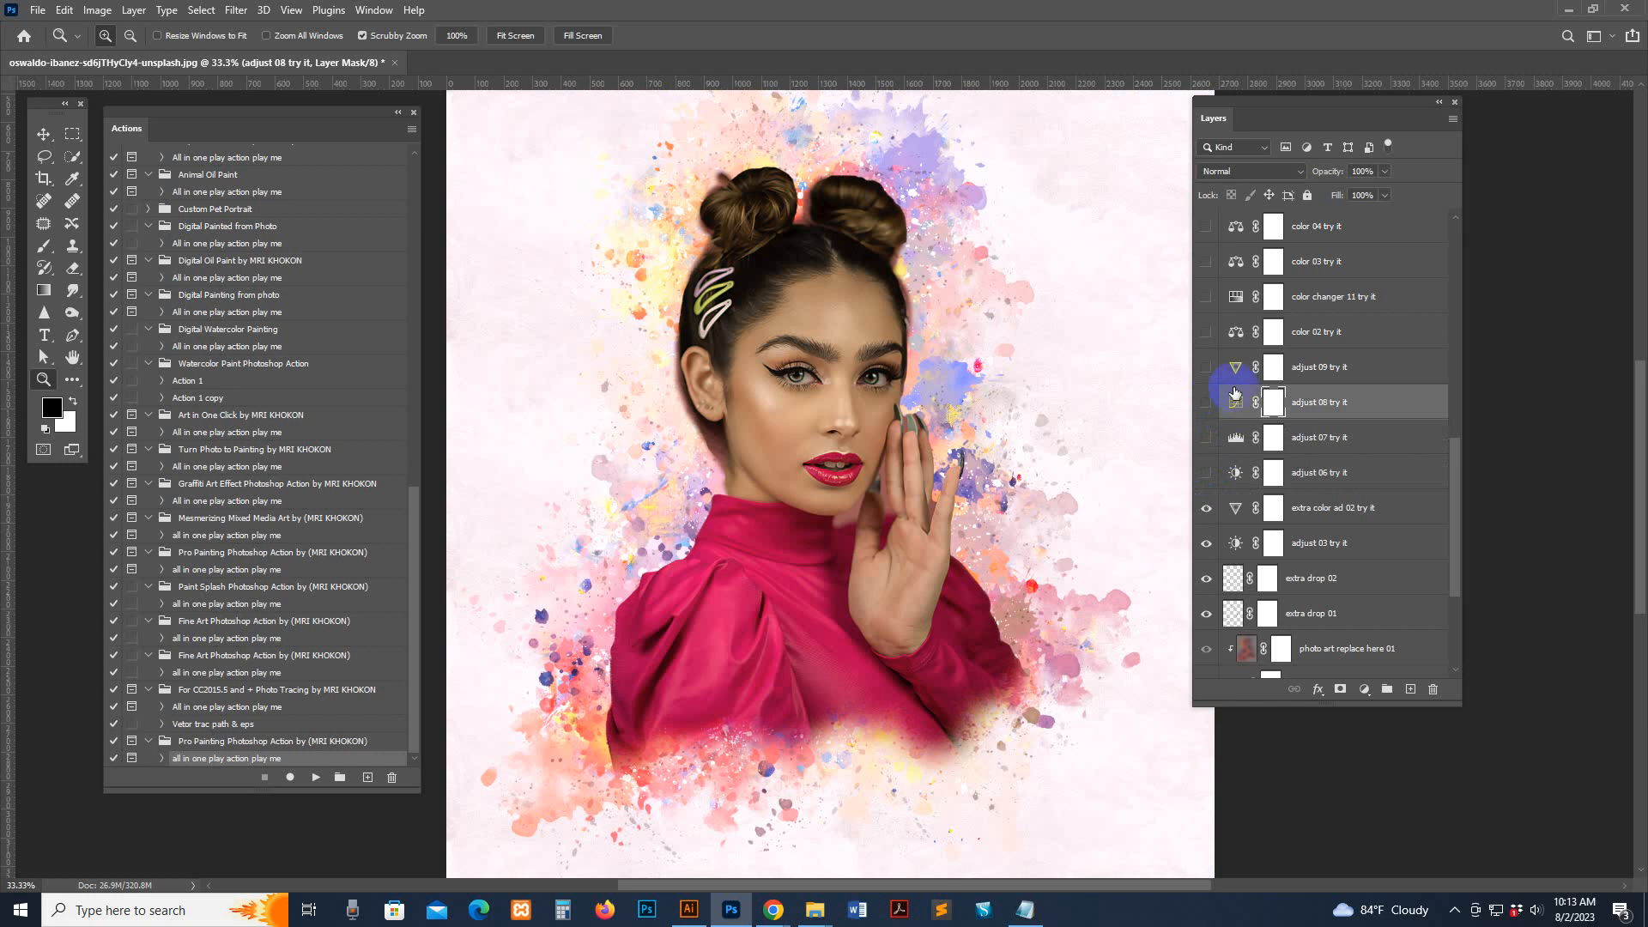
pyautogui.click(1236, 367)
pyautogui.click(1205, 369)
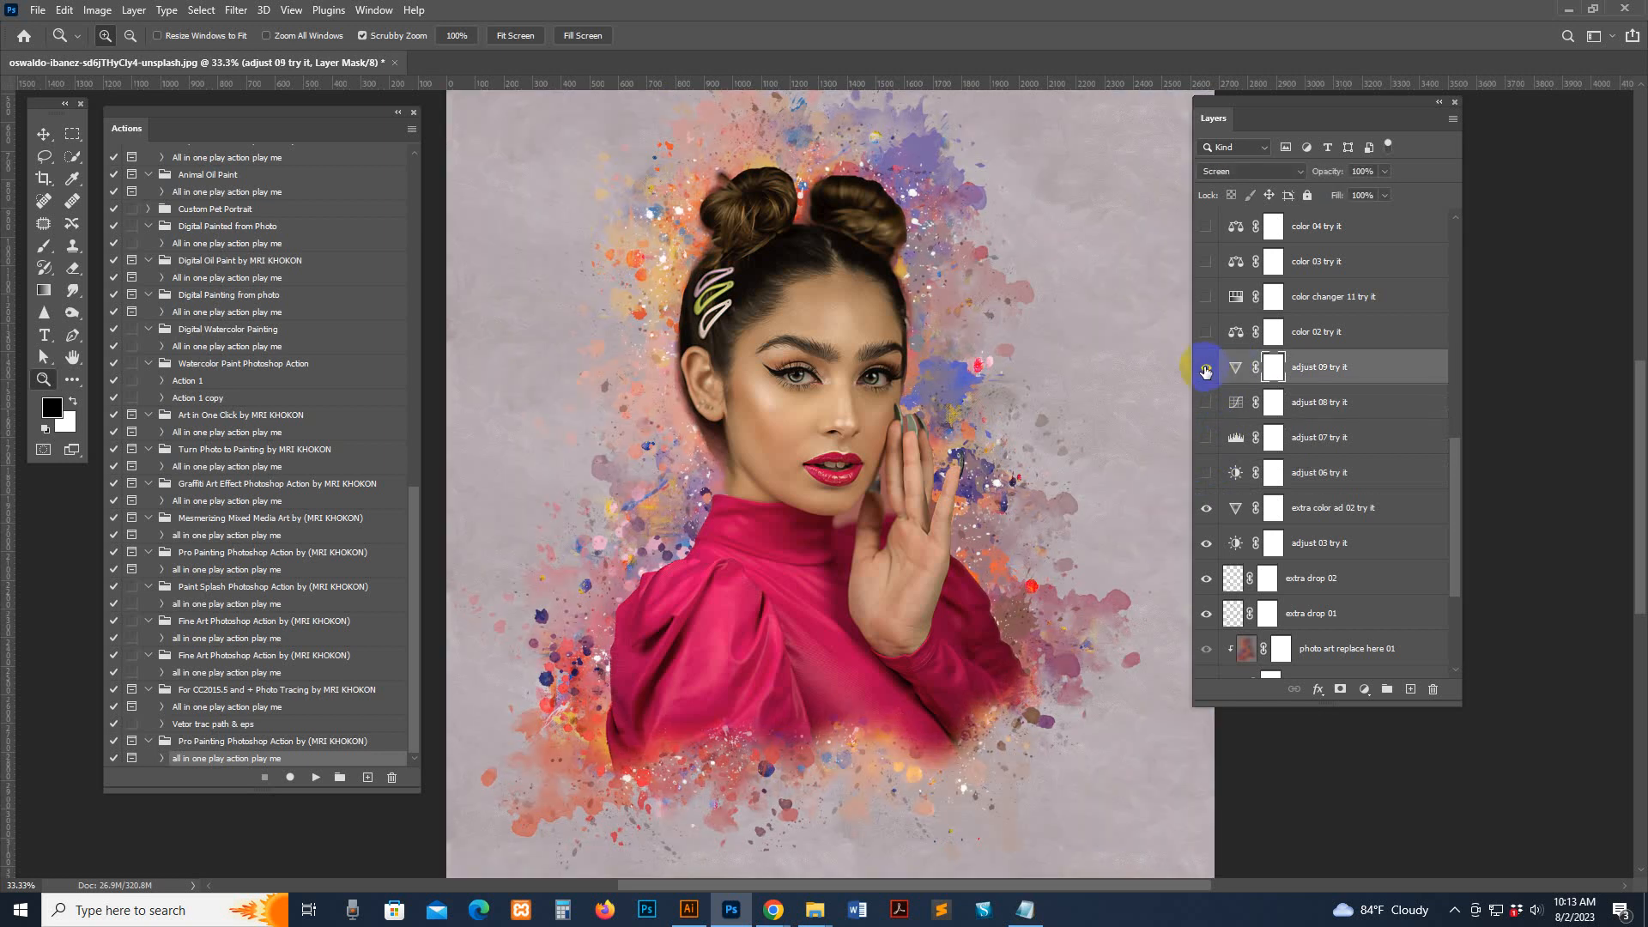
pyautogui.click(1205, 369)
pyautogui.click(1206, 369)
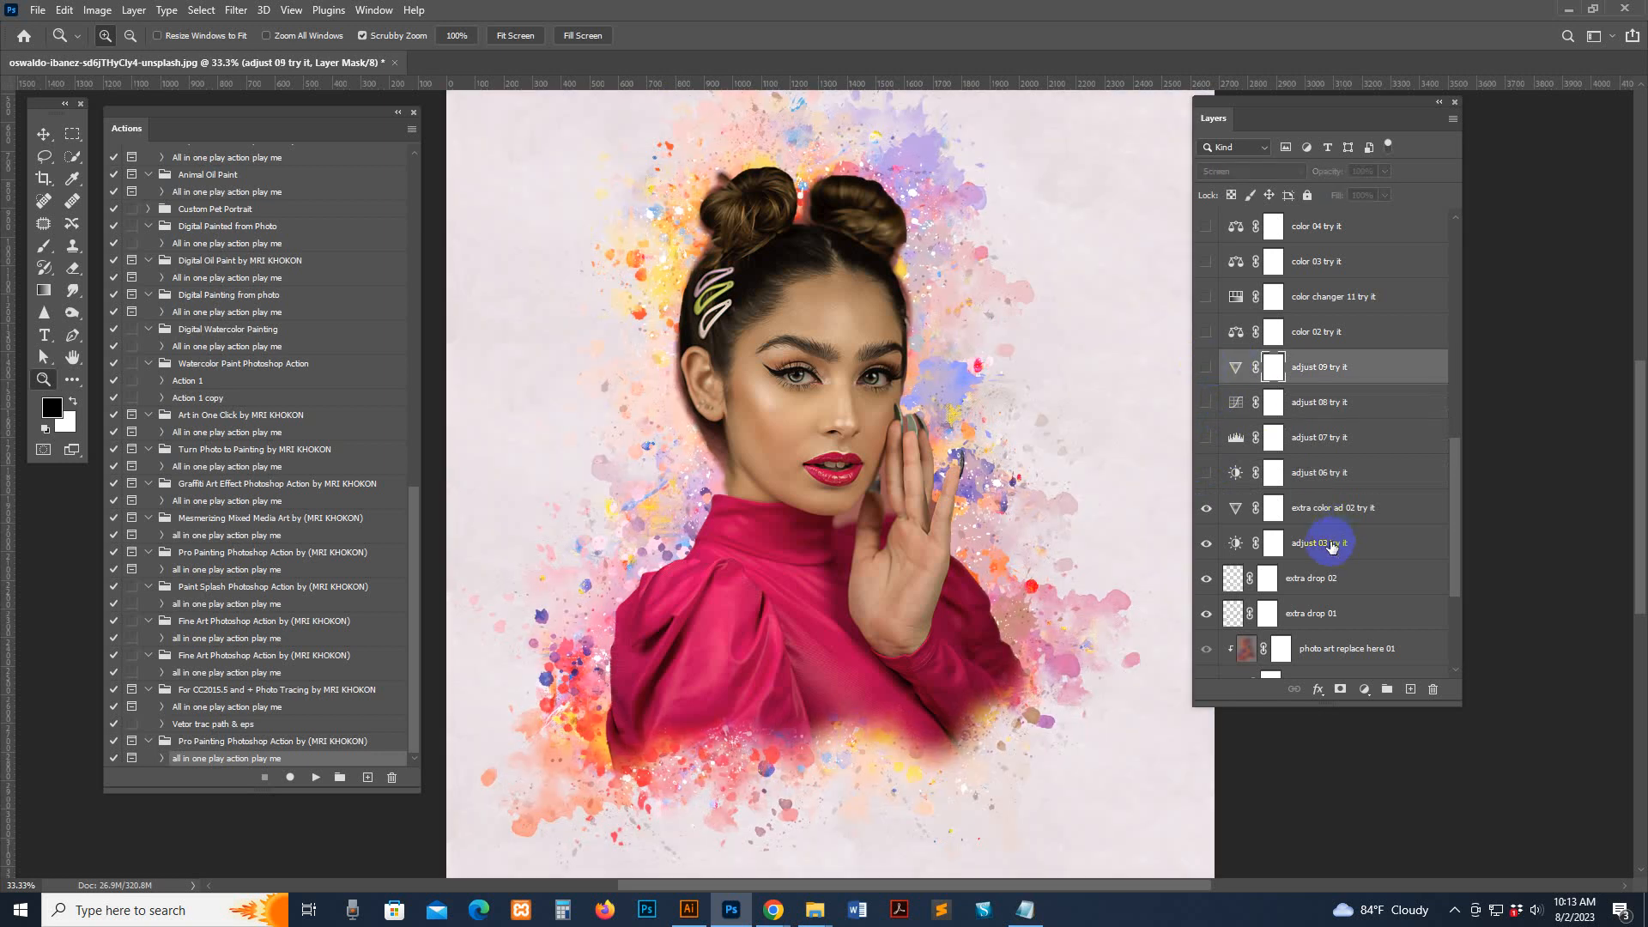
# Step: Preview the brushy extra 04 group's effect on the background by toggling its visibility, leaving it hidden
pyautogui.scroll(-5, 1332, 547)
pyautogui.click(1253, 491)
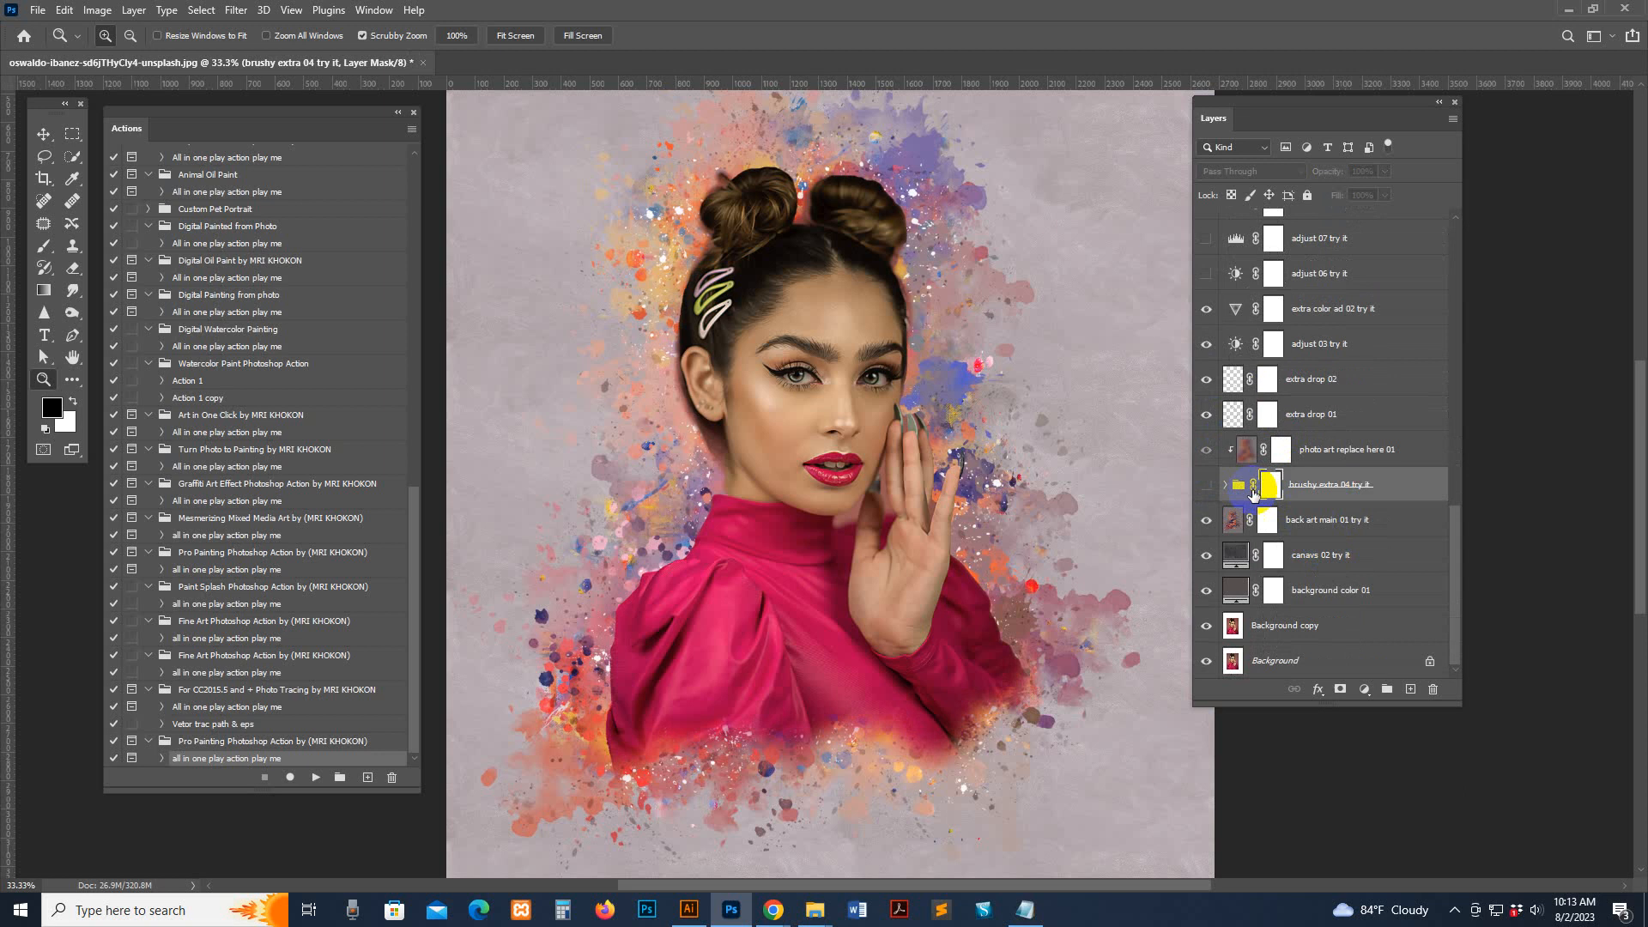
pyautogui.click(1206, 486)
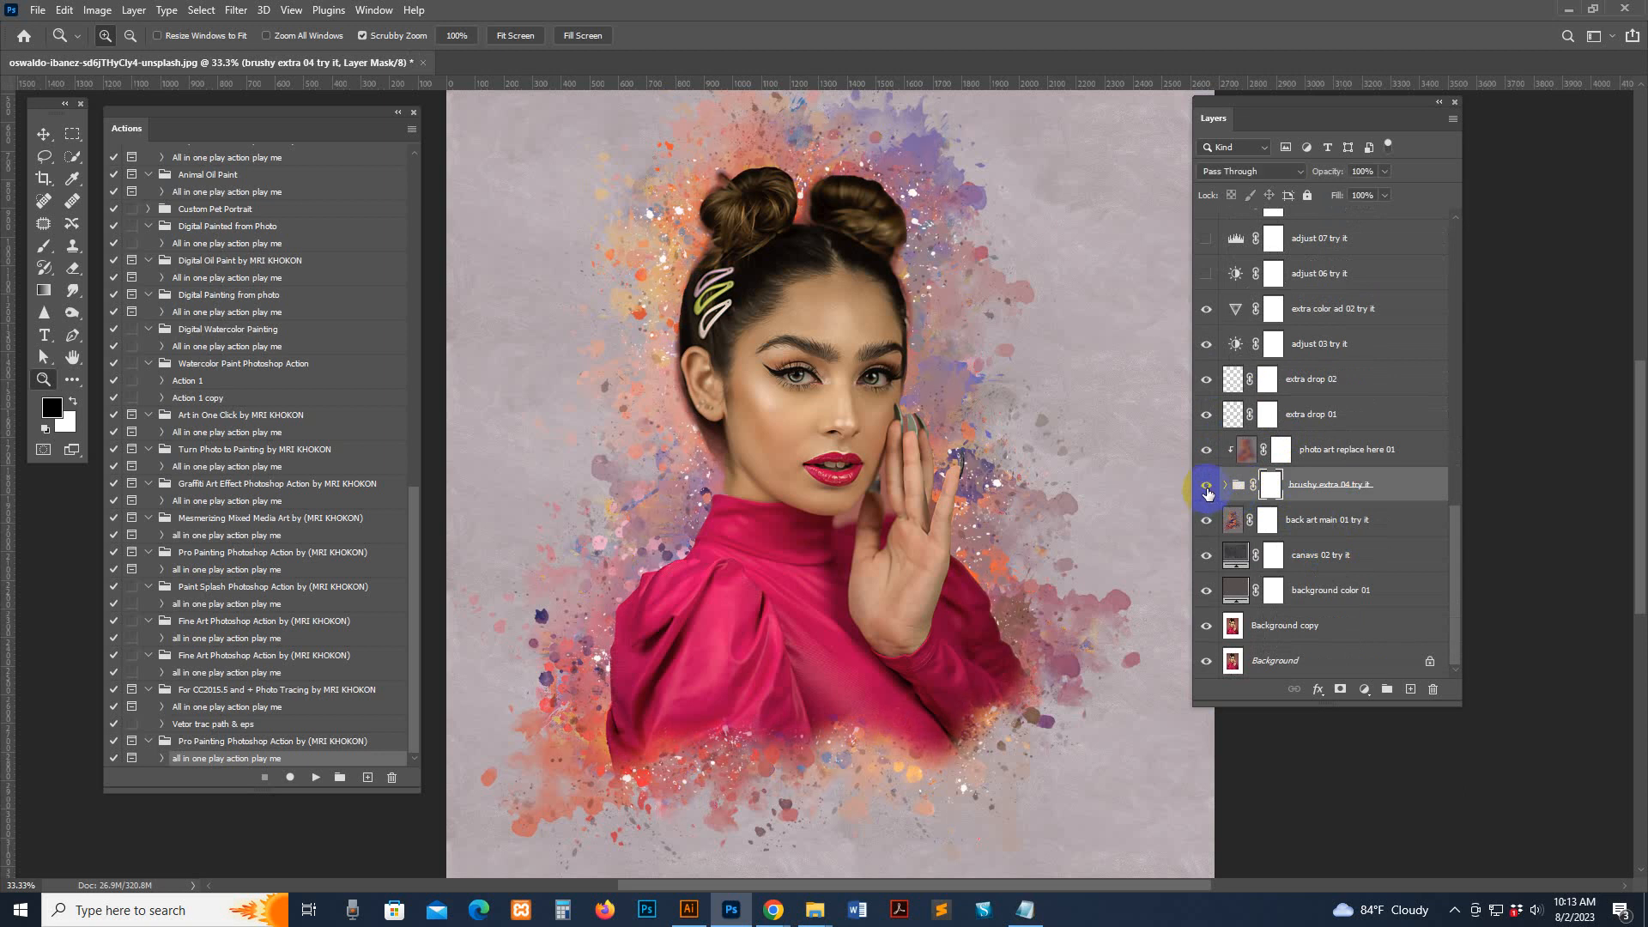
pyautogui.click(1206, 487)
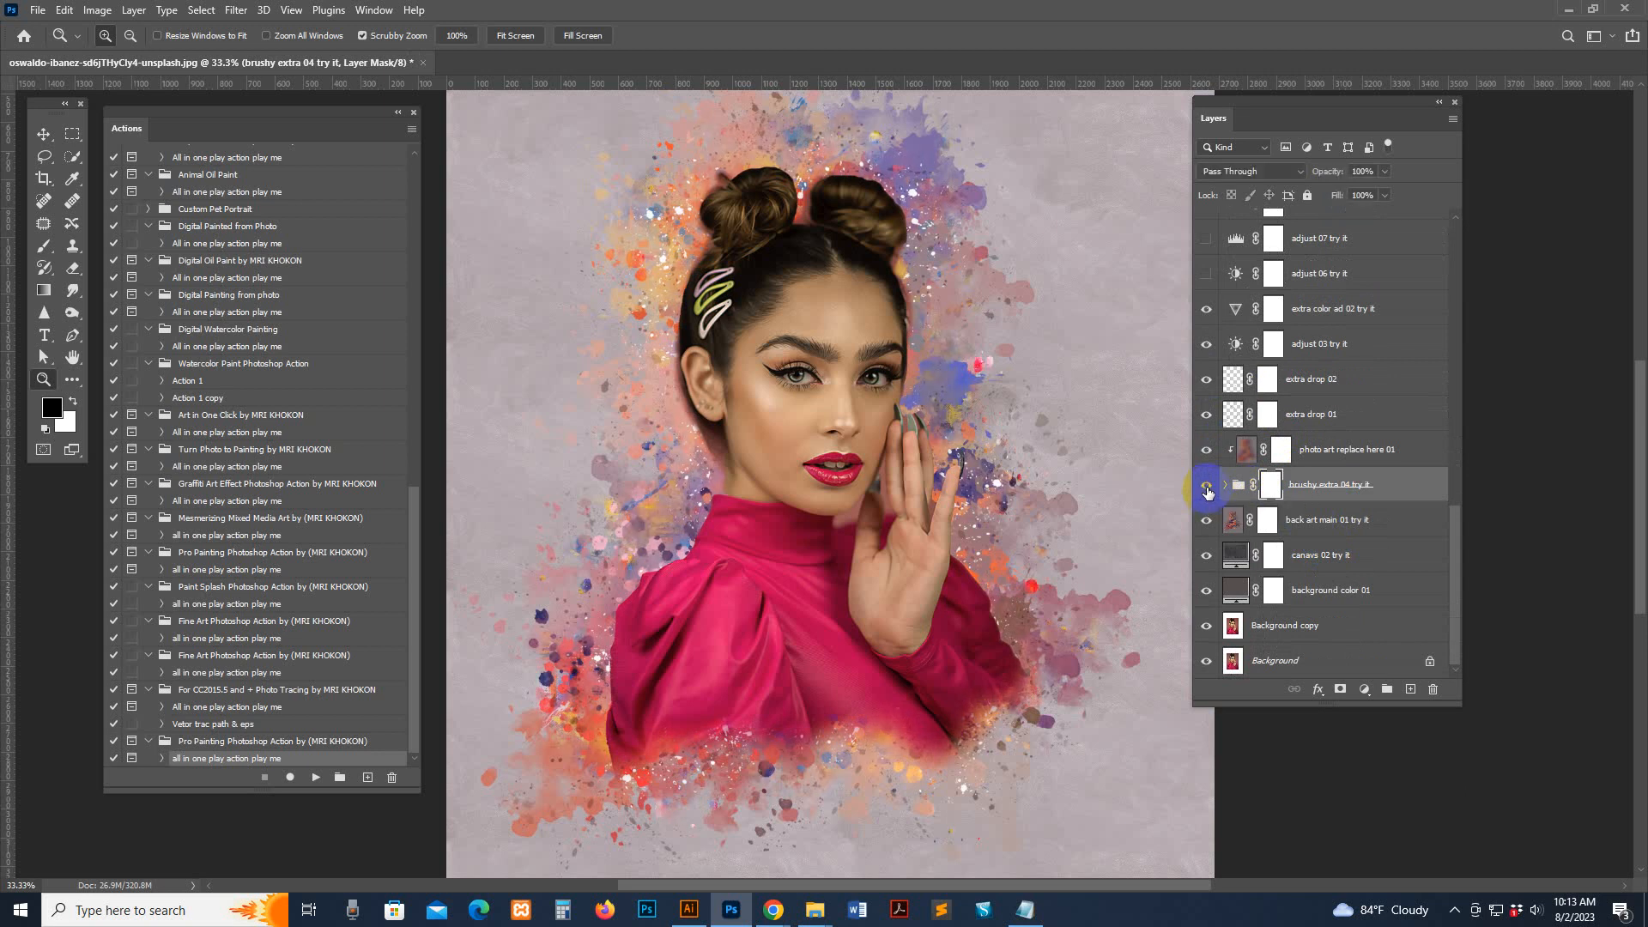
pyautogui.click(1207, 489)
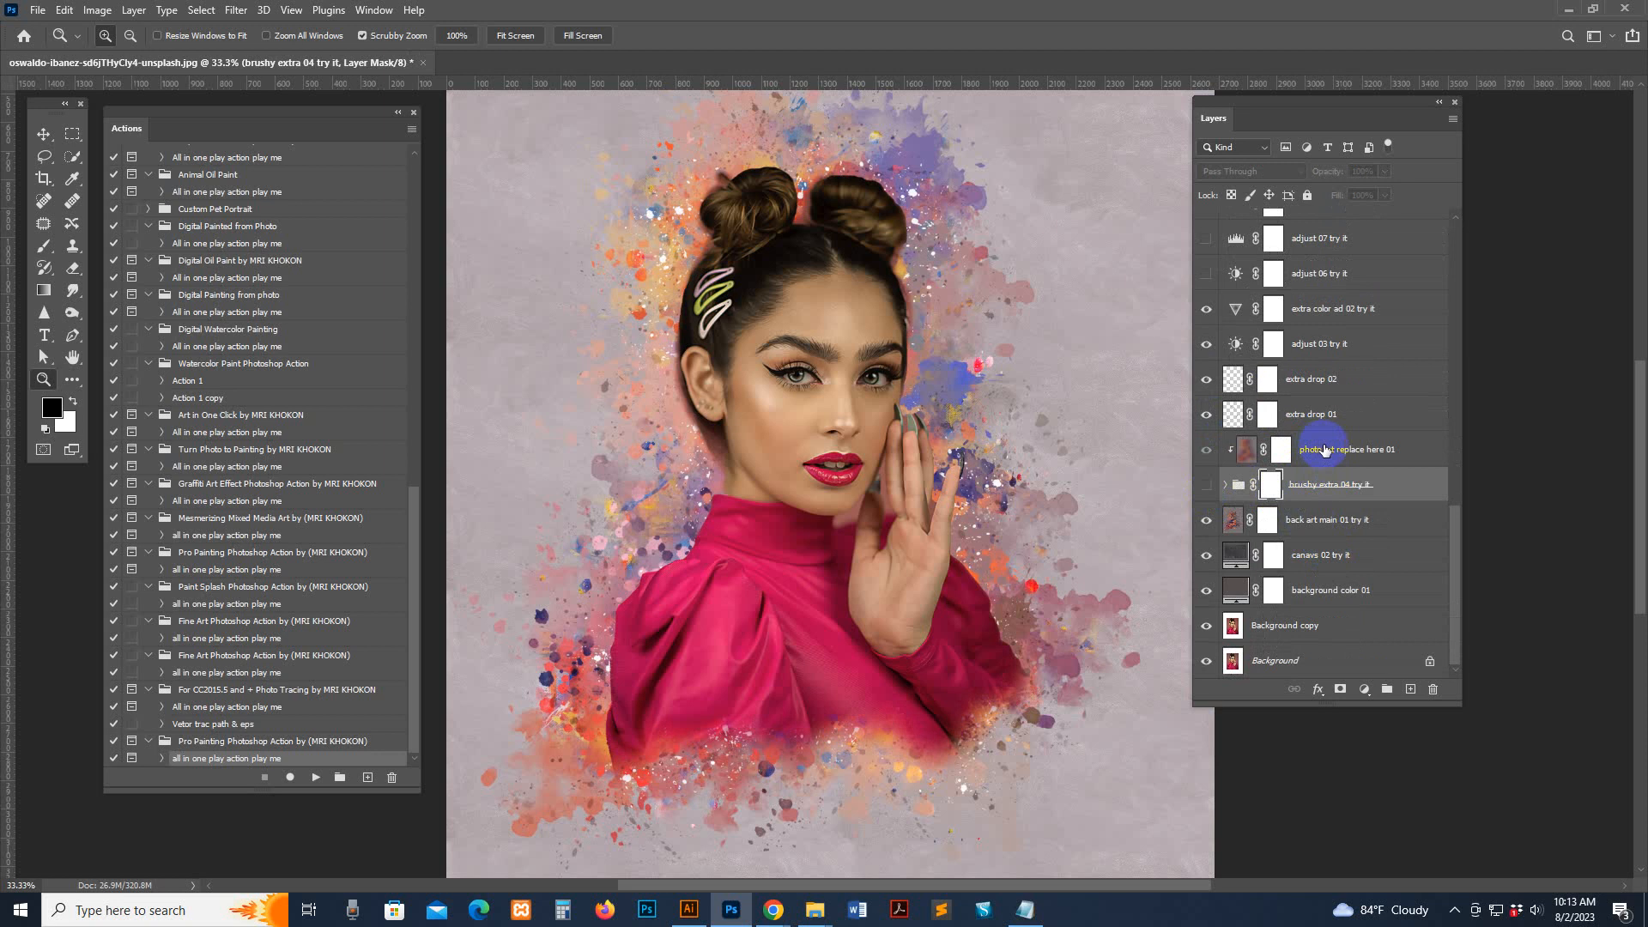
# Step: Preview the color changer 11 layer's effect by toggling its visibility
pyautogui.scroll(5, 1329, 468)
pyautogui.click(1324, 385)
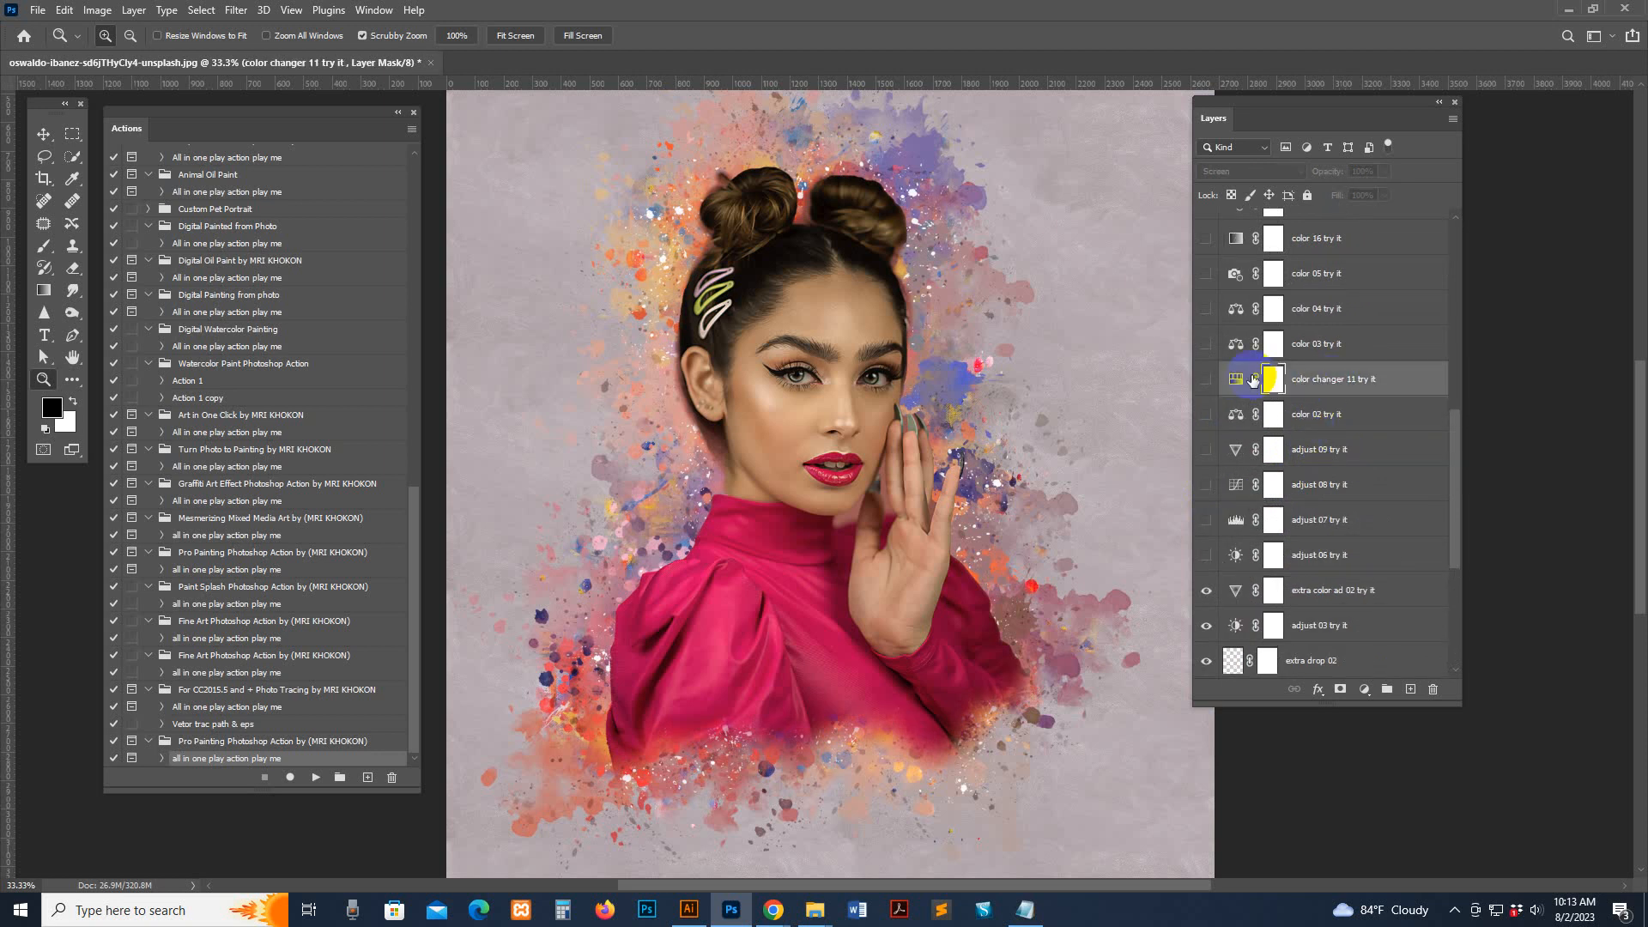
pyautogui.click(1208, 380)
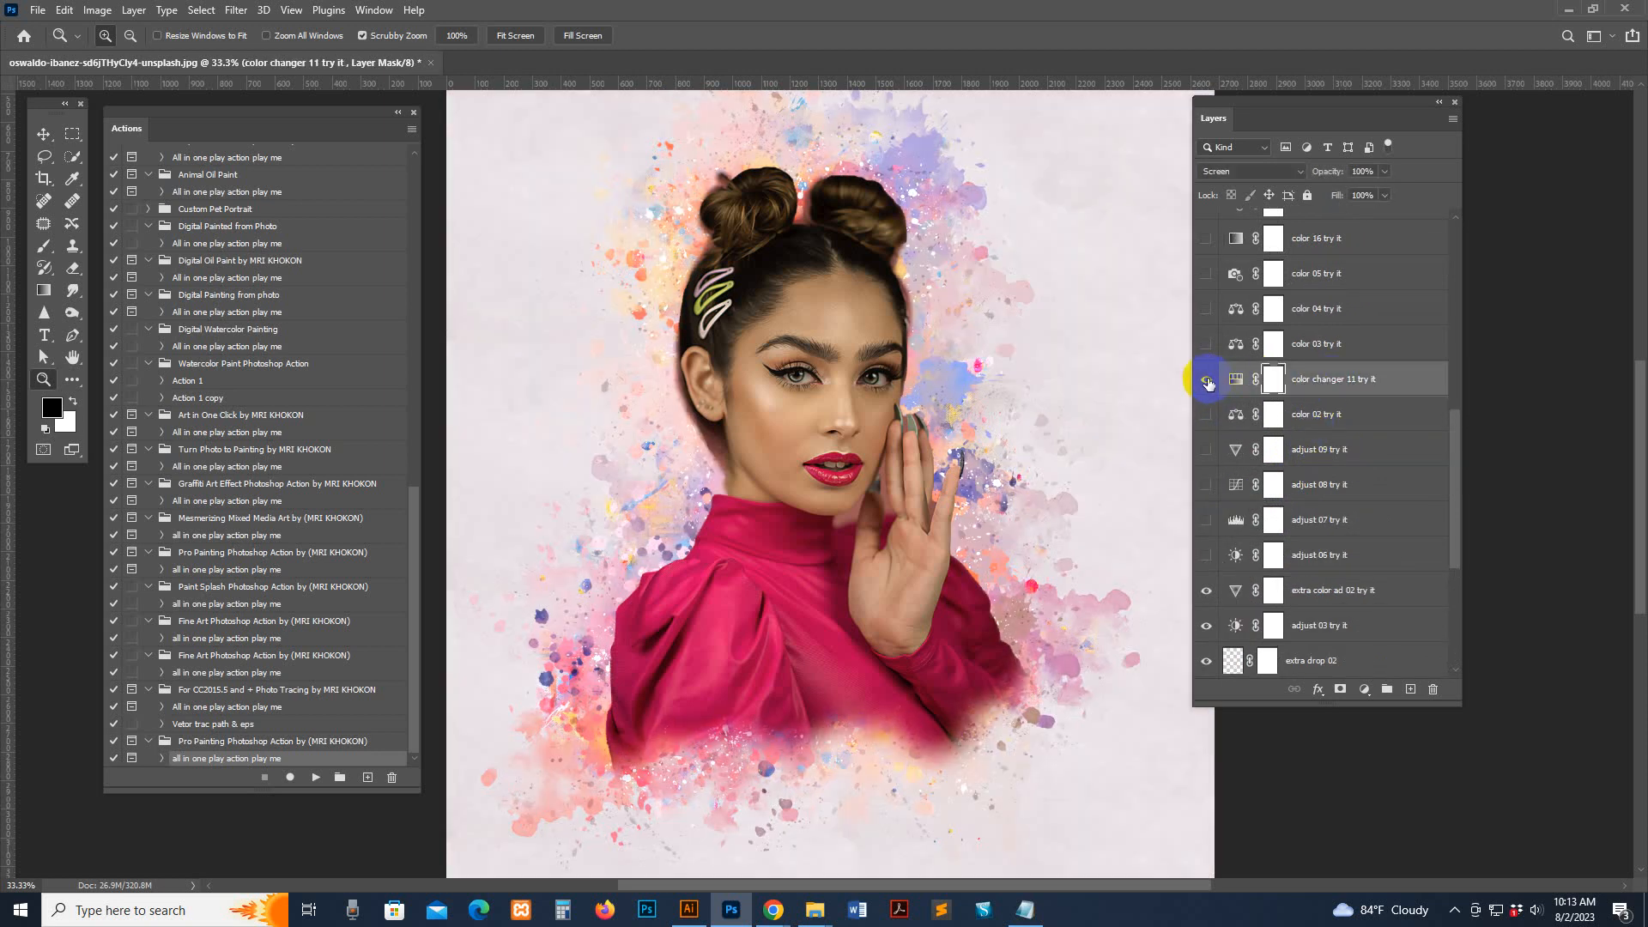
pyautogui.click(1207, 381)
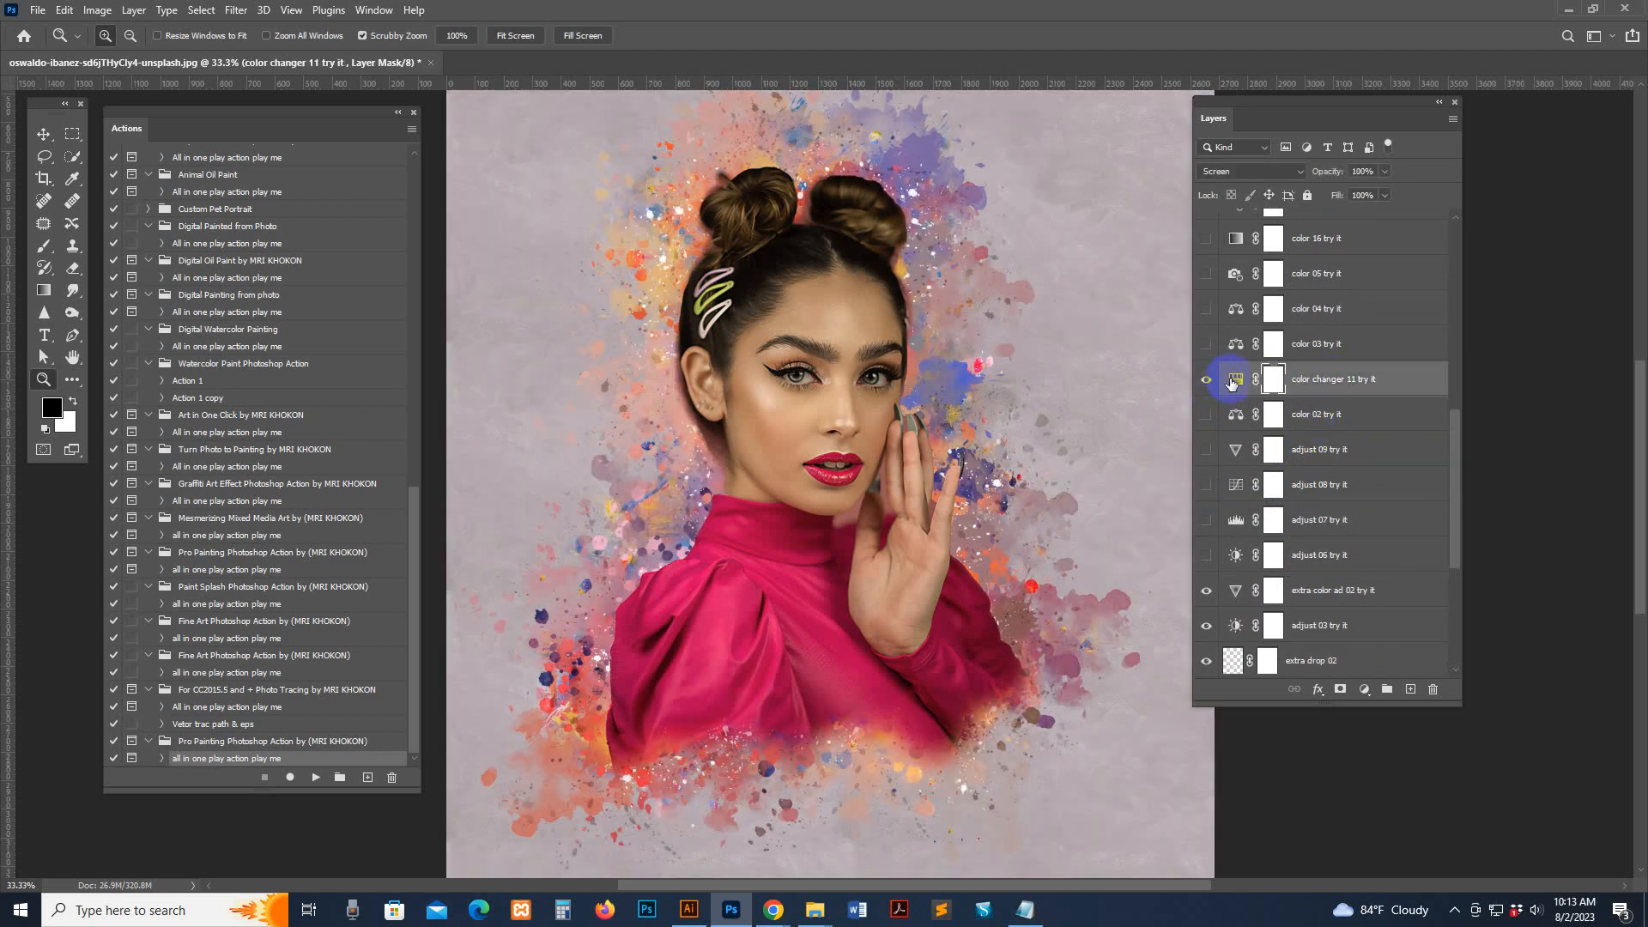
# Step: Shift the Hue of the color changer 11 Hue/Saturation layer to make the splatters yellow and purple, and hide the layer
pyautogui.doubleClick(1232, 382)
pyautogui.moveTo(999, 658); pyautogui.dragTo(1048, 657)
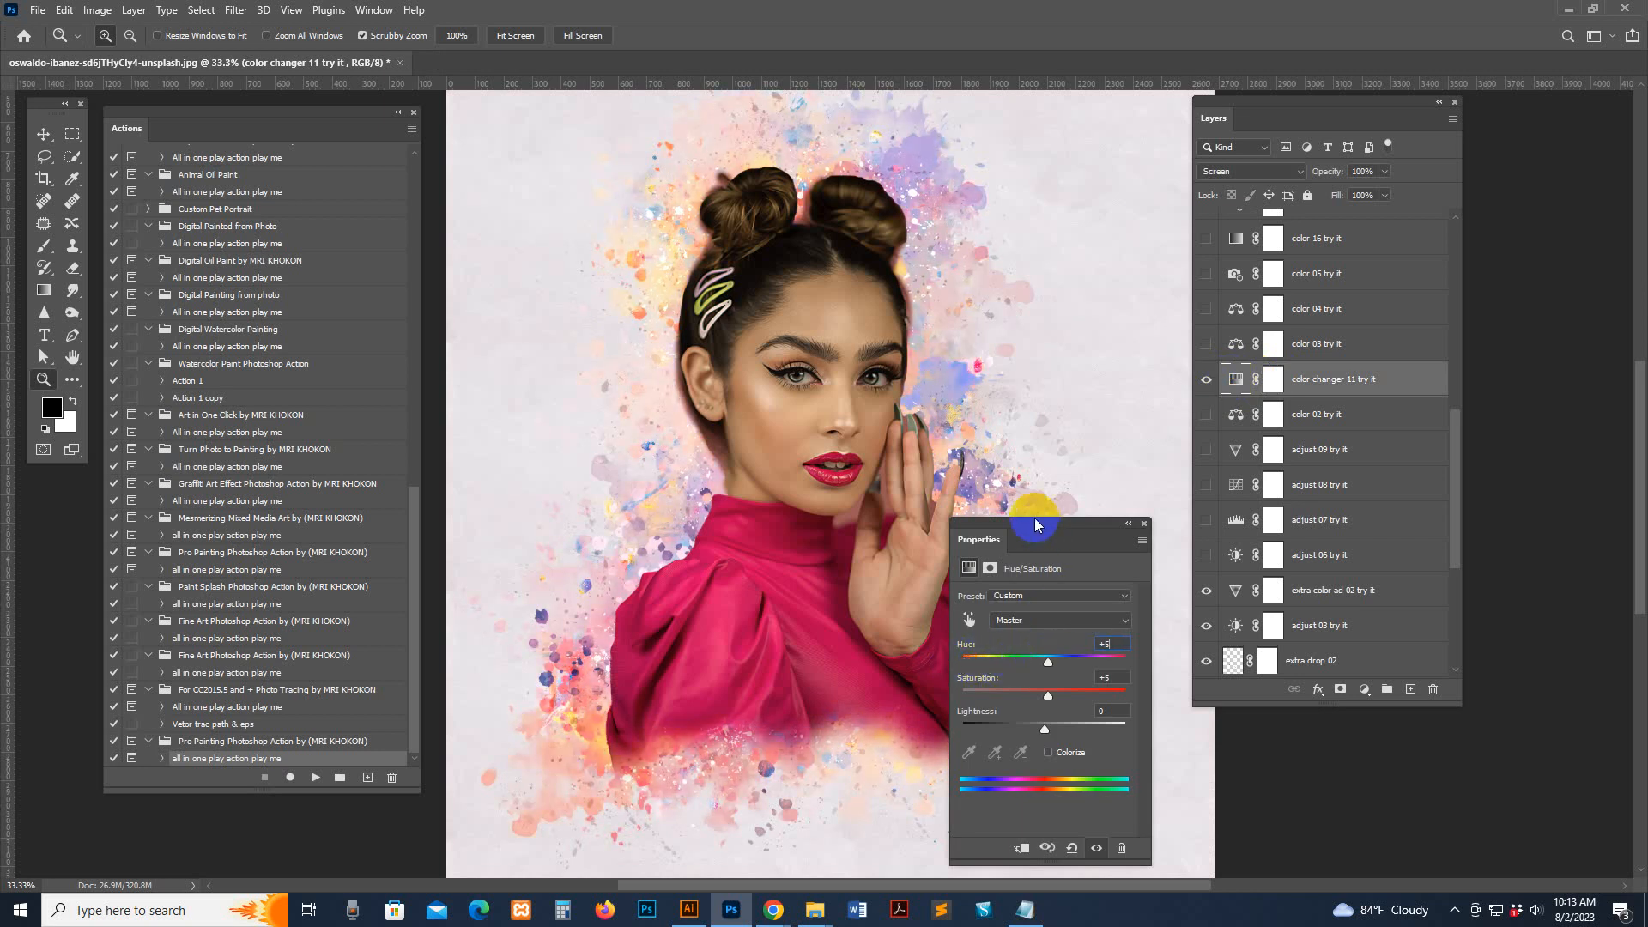
pyautogui.moveTo(1057, 546); pyautogui.dragTo(1208, 527)
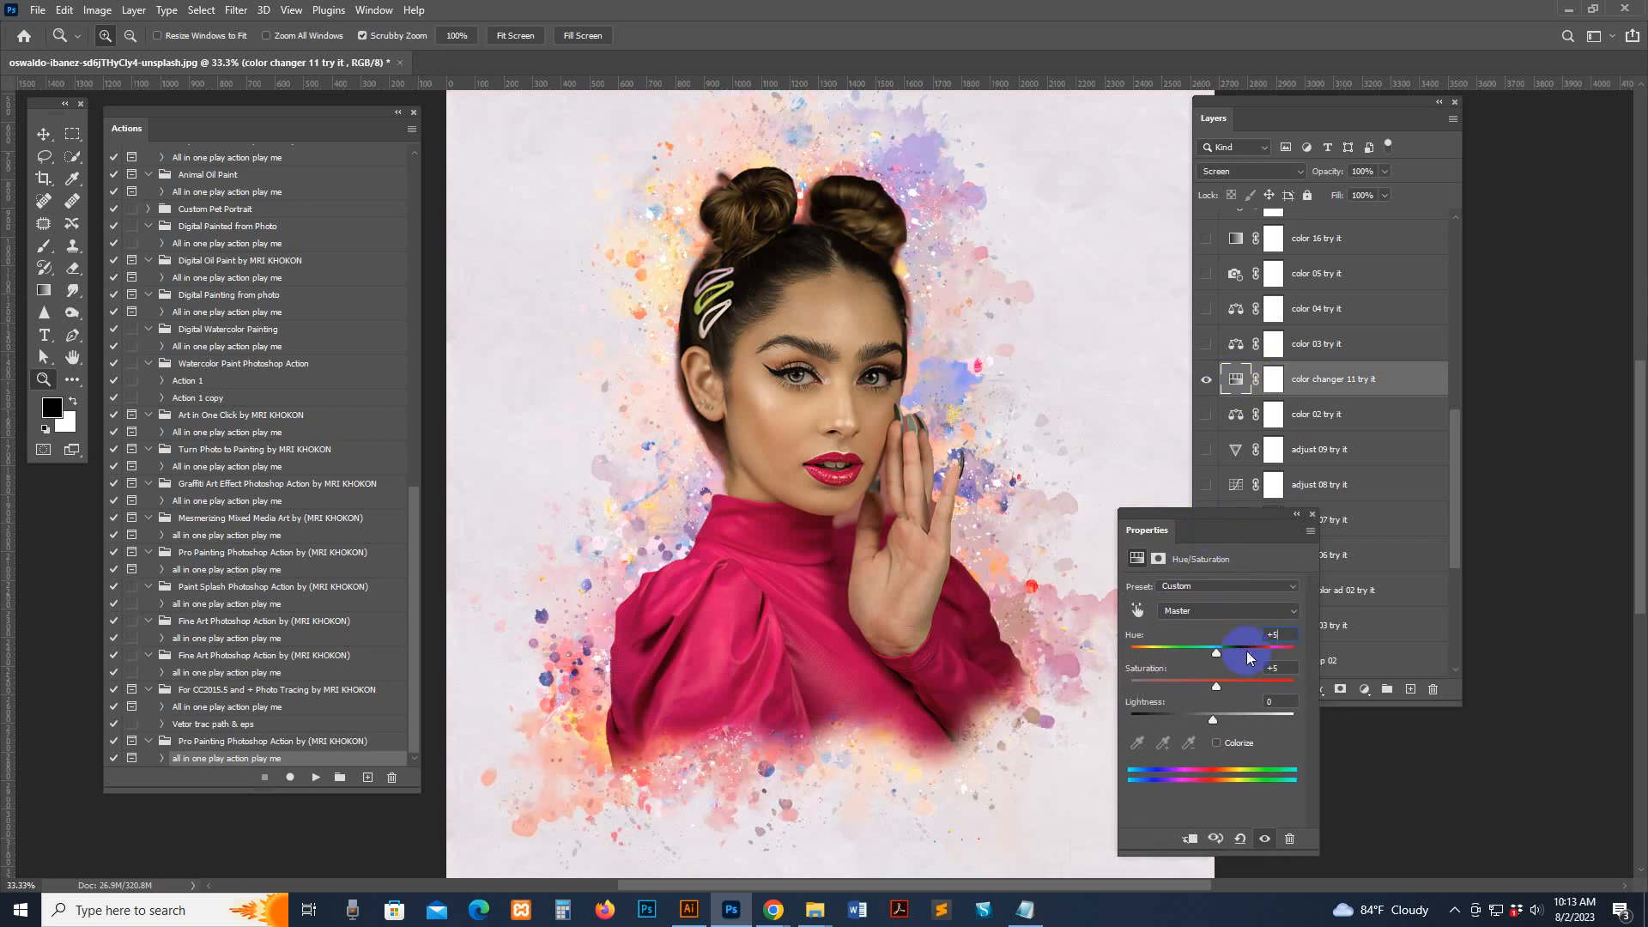
pyautogui.moveTo(1246, 651); pyautogui.dragTo(1259, 653)
pyautogui.click(1312, 514)
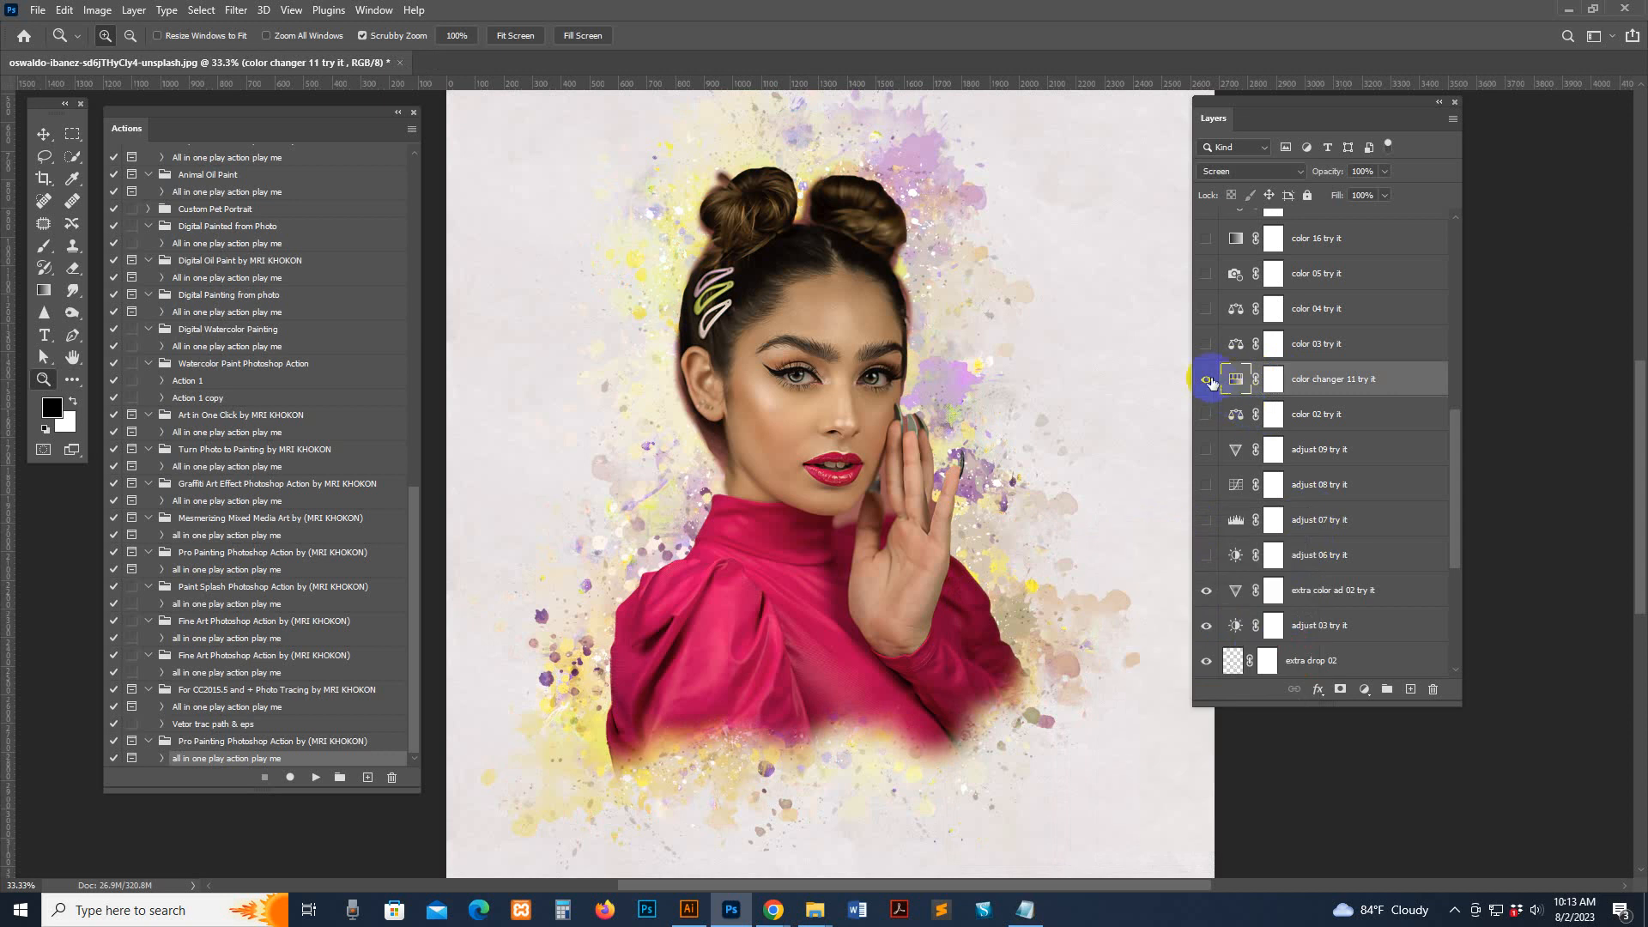
pyautogui.click(1206, 378)
# Step: Preview the color changer 10 layer's effect on the splatter colors by toggling its visibility
pyautogui.scroll(2, 1269, 380)
pyautogui.scroll(4, 1268, 380)
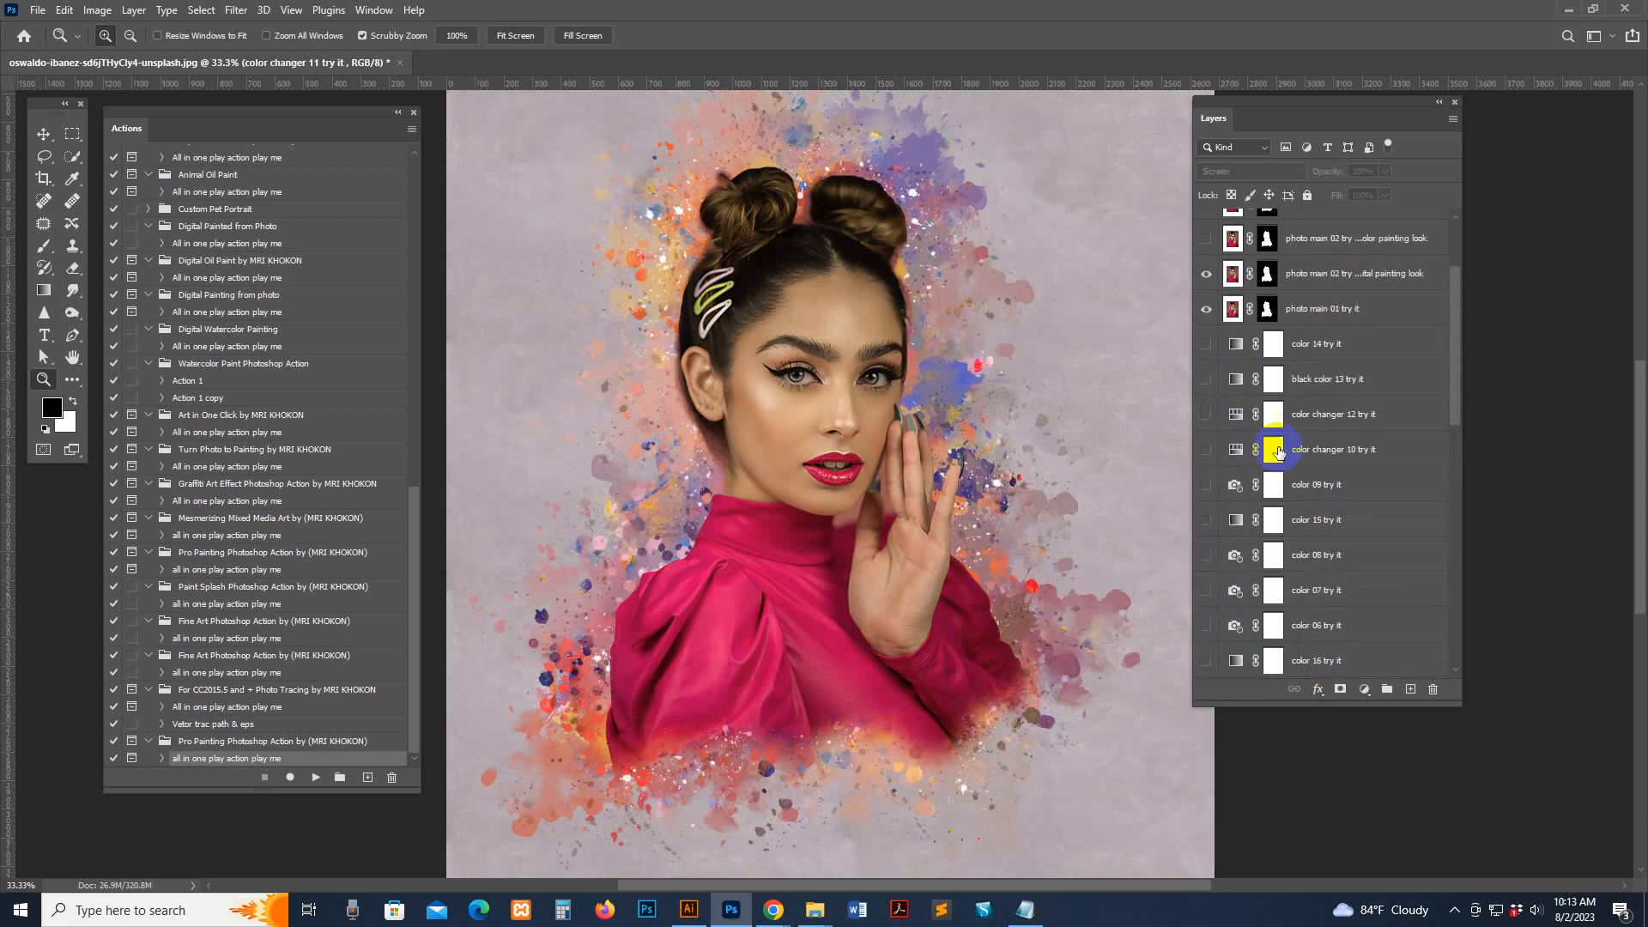
pyautogui.click(1339, 451)
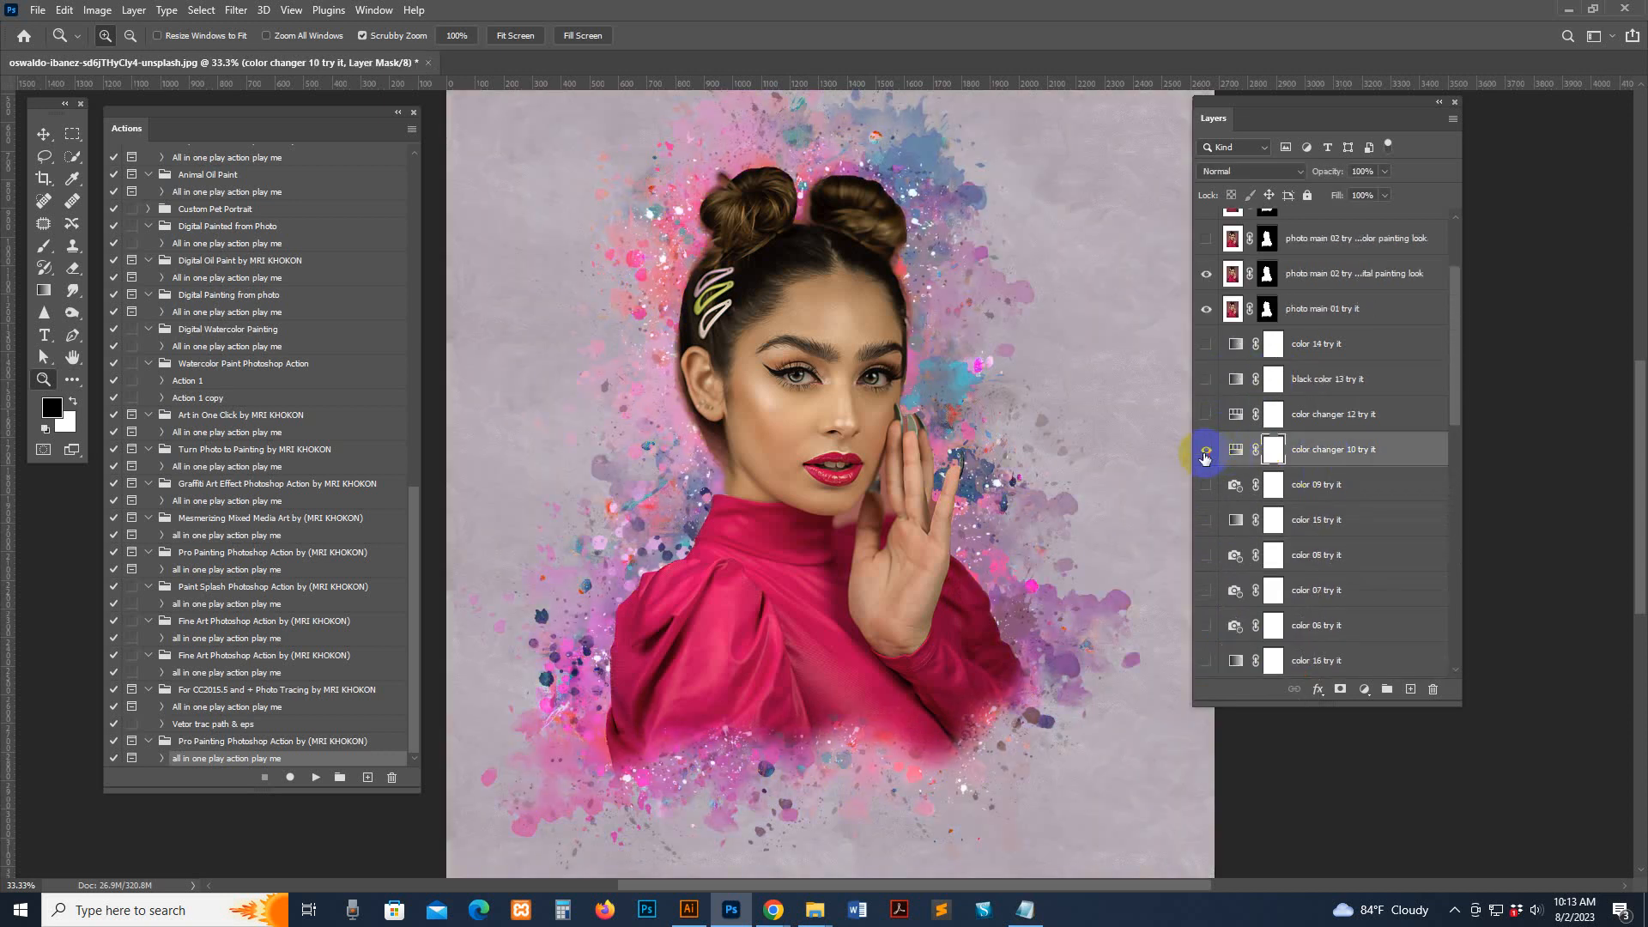
pyautogui.click(1205, 452)
pyautogui.click(1204, 453)
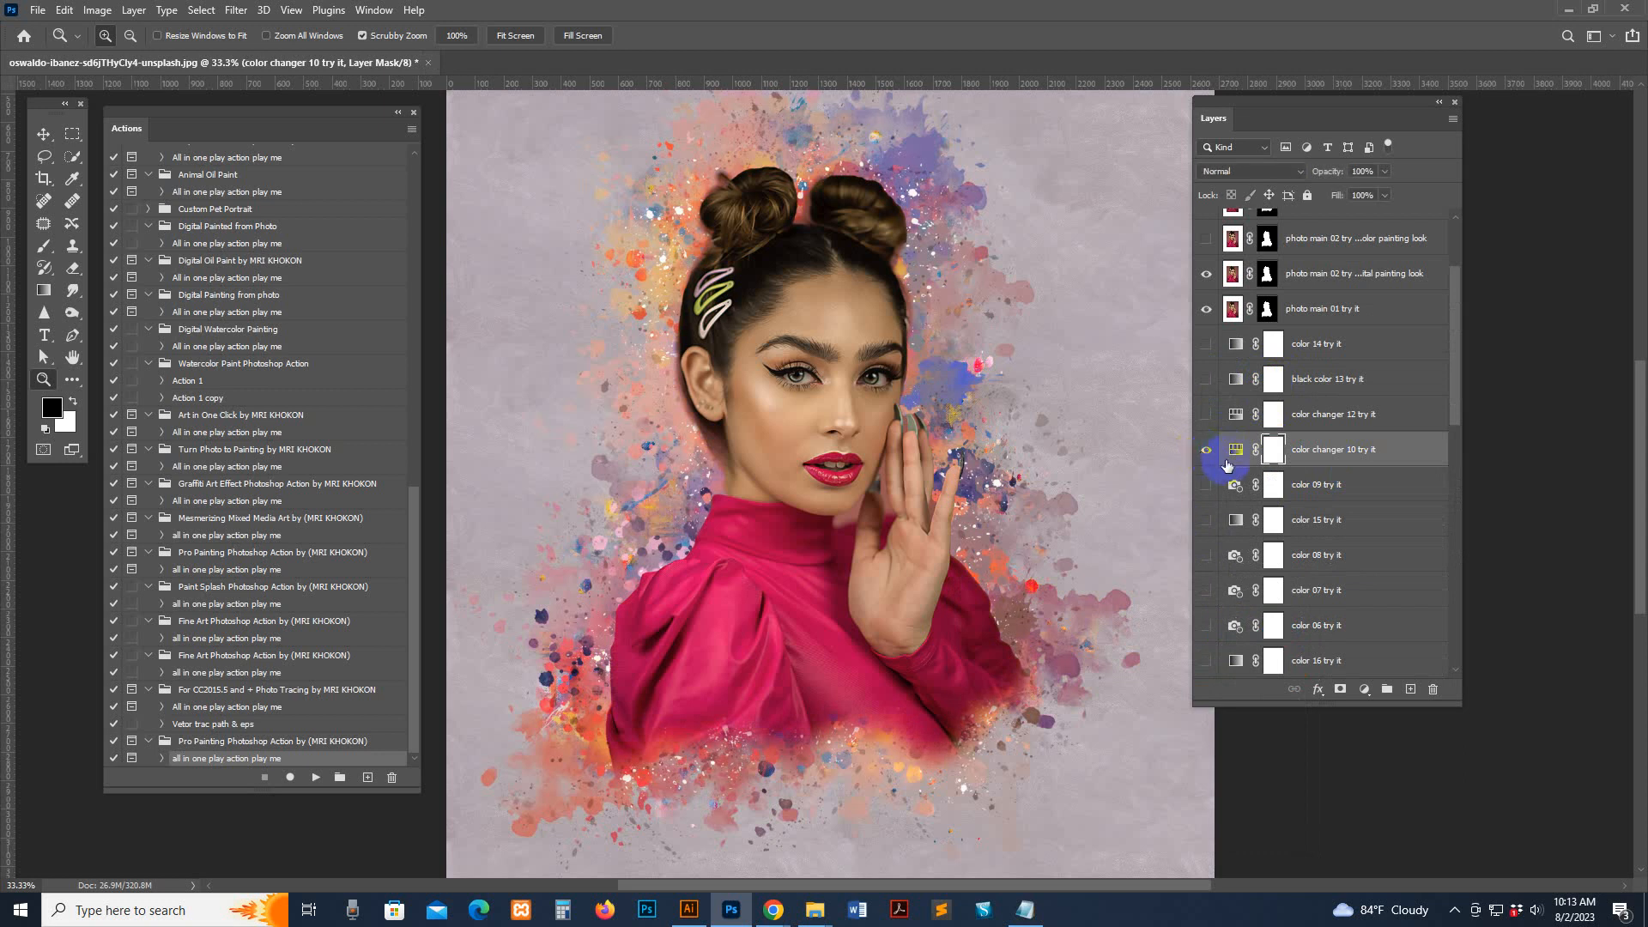
# Step: Shift the Hue of the color changer 10 Hue/Saturation layer to make the splatters pink and blue, and hide the layer
pyautogui.doubleClick(1234, 451)
pyautogui.moveTo(1201, 658)
pyautogui.mouseDown()
pyautogui.moveTo(1265, 646)
pyautogui.moveTo(1131, 647)
pyautogui.moveTo(1190, 652)
pyautogui.mouseUp()
pyautogui.click(1312, 515)
pyautogui.click(1206, 449)
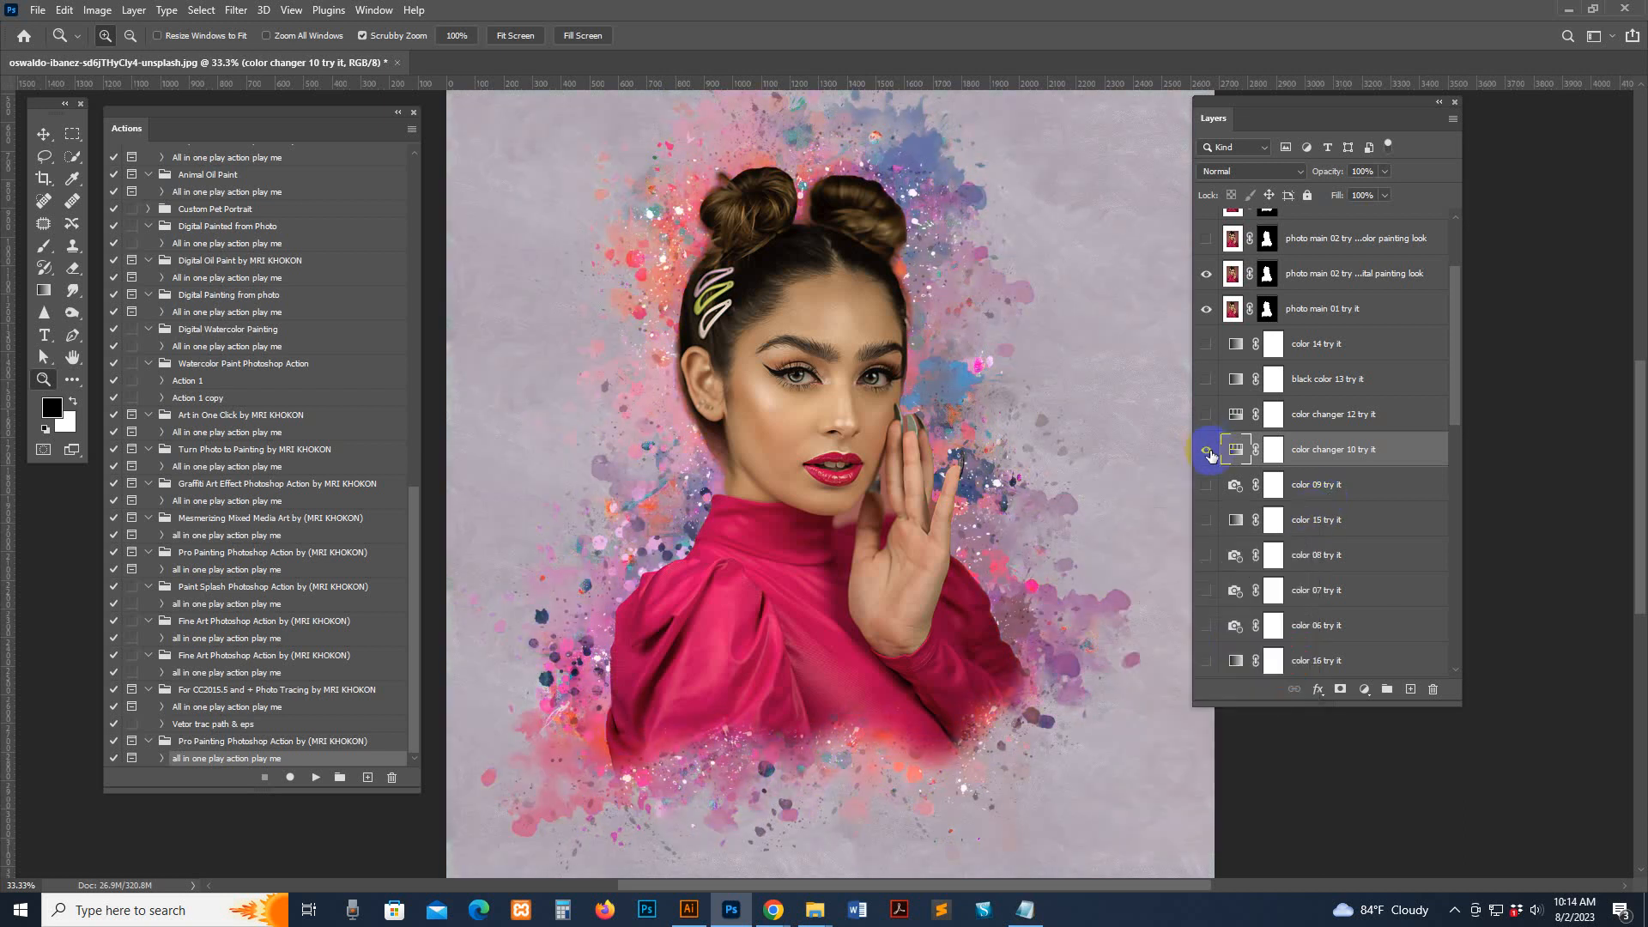
# Step: Preview the color changer 12, black color 13 and color 14 layers one at a time by toggling their visibility
pyautogui.click(1230, 417)
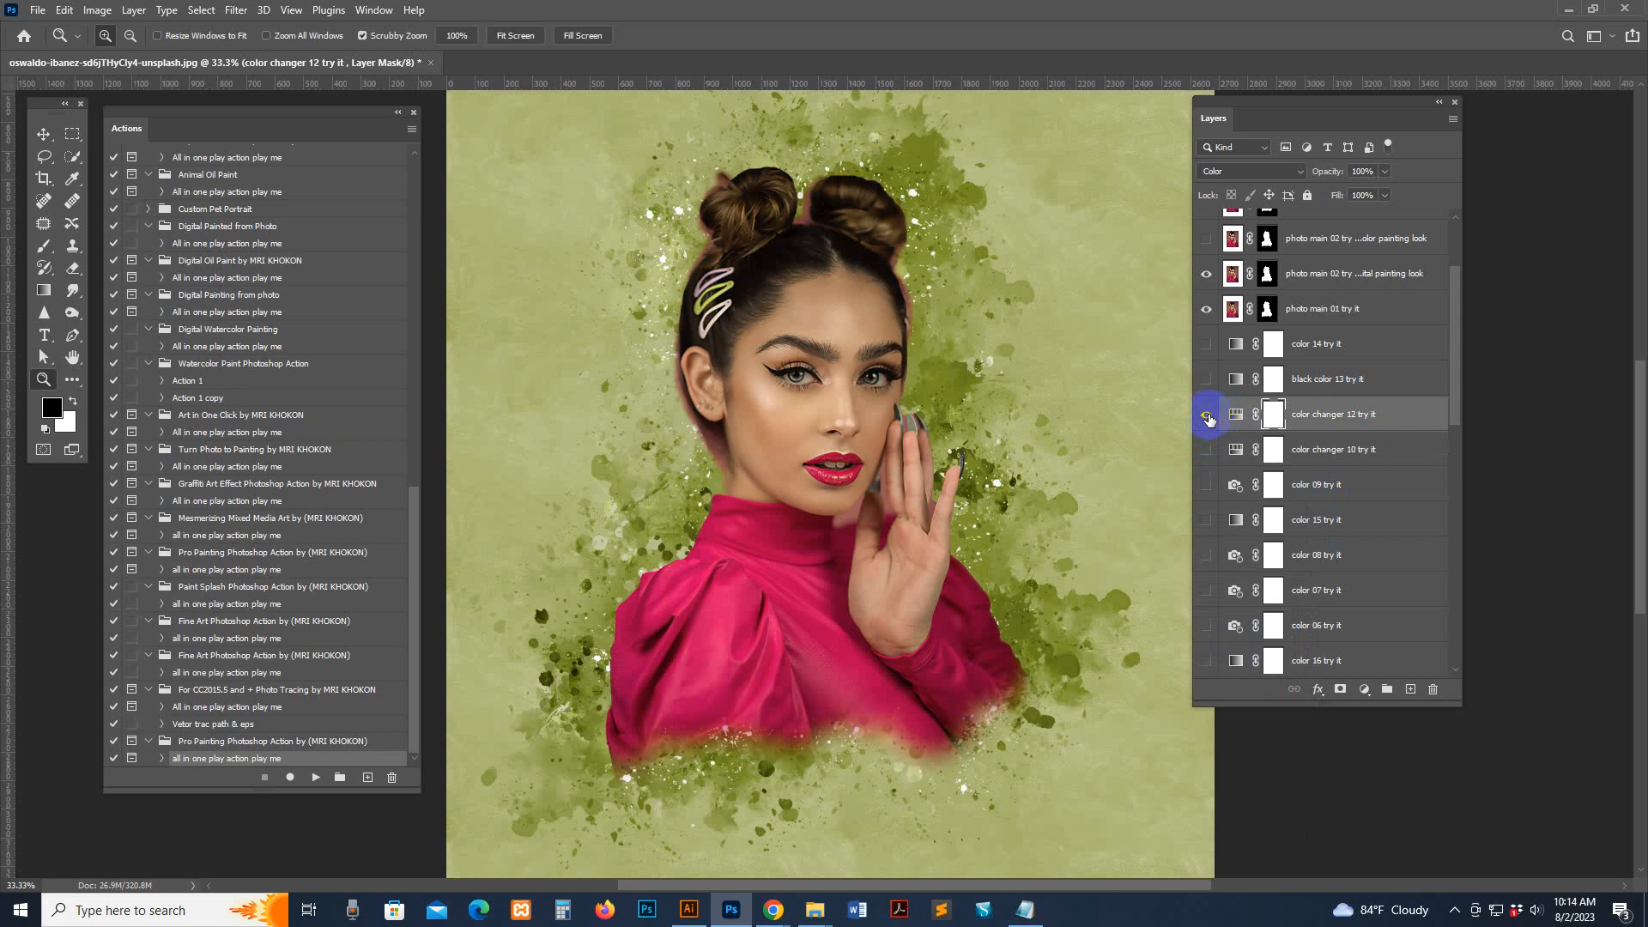
pyautogui.click(1206, 414)
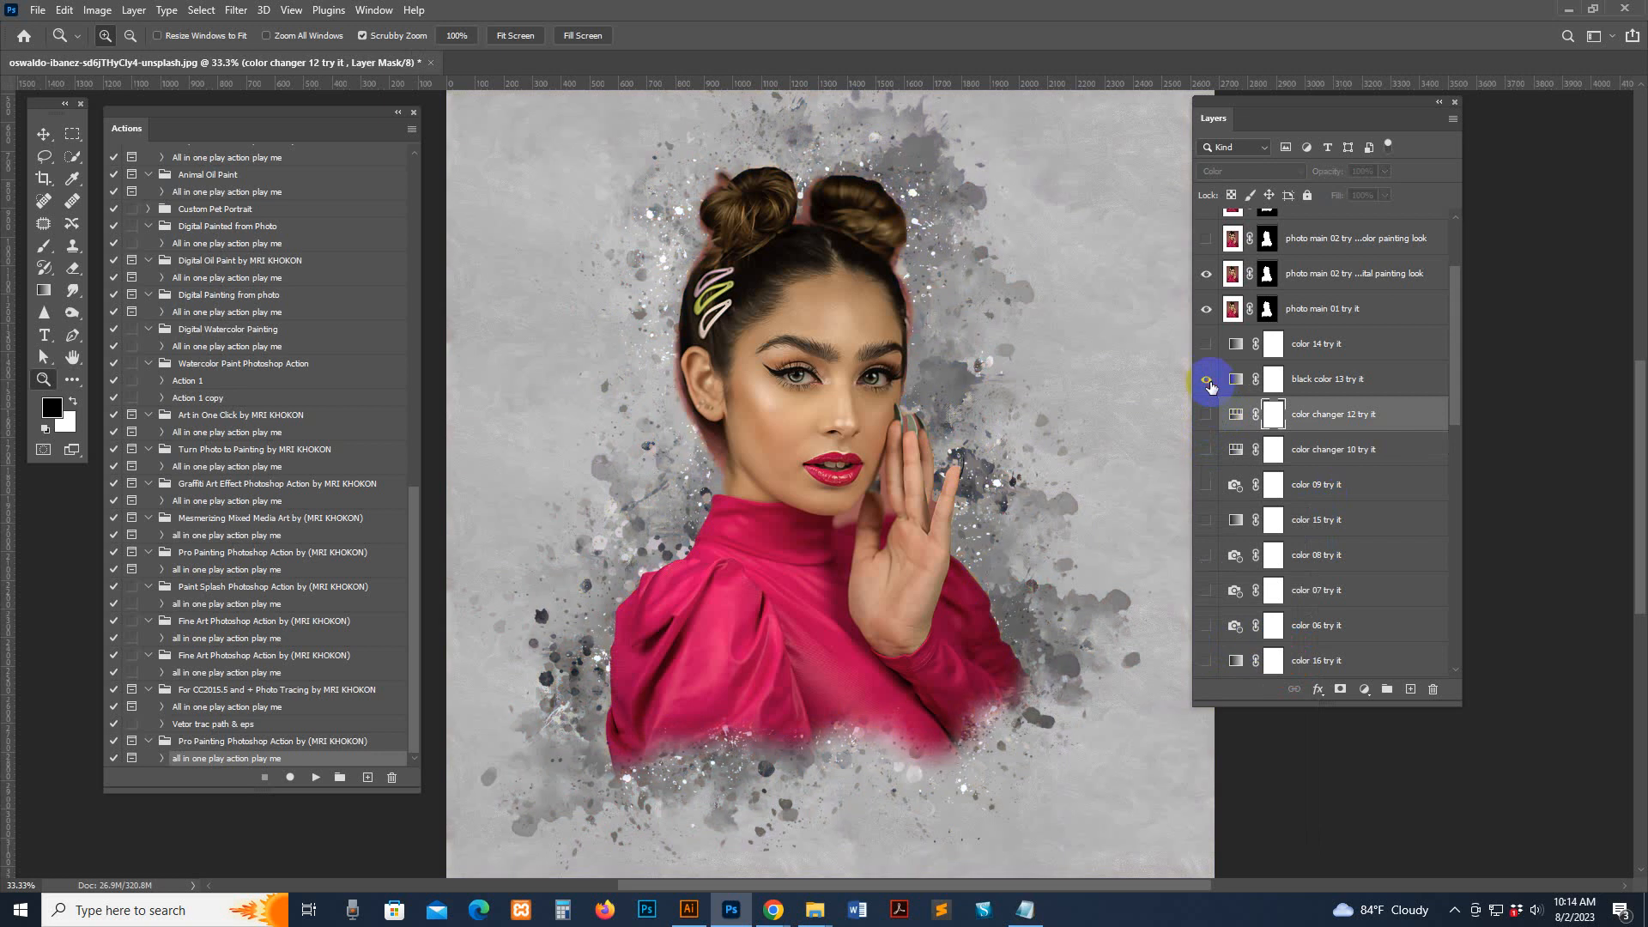
pyautogui.moveTo(964, 312); pyautogui.dragTo(964, 377)
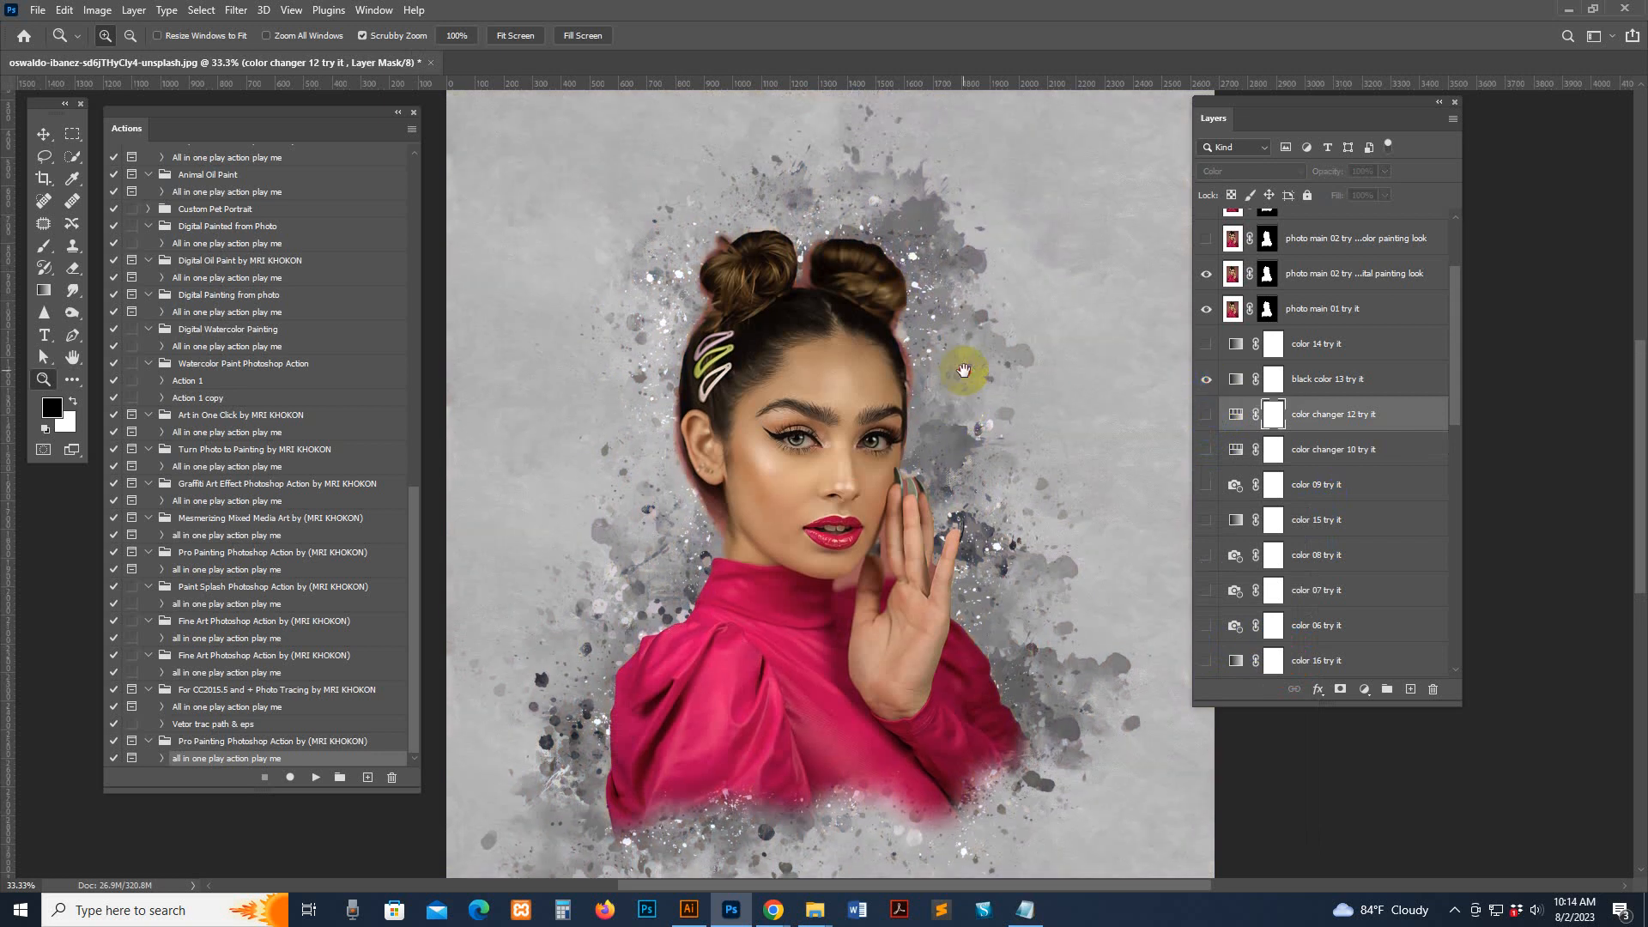
pyautogui.click(1204, 378)
pyautogui.click(1206, 344)
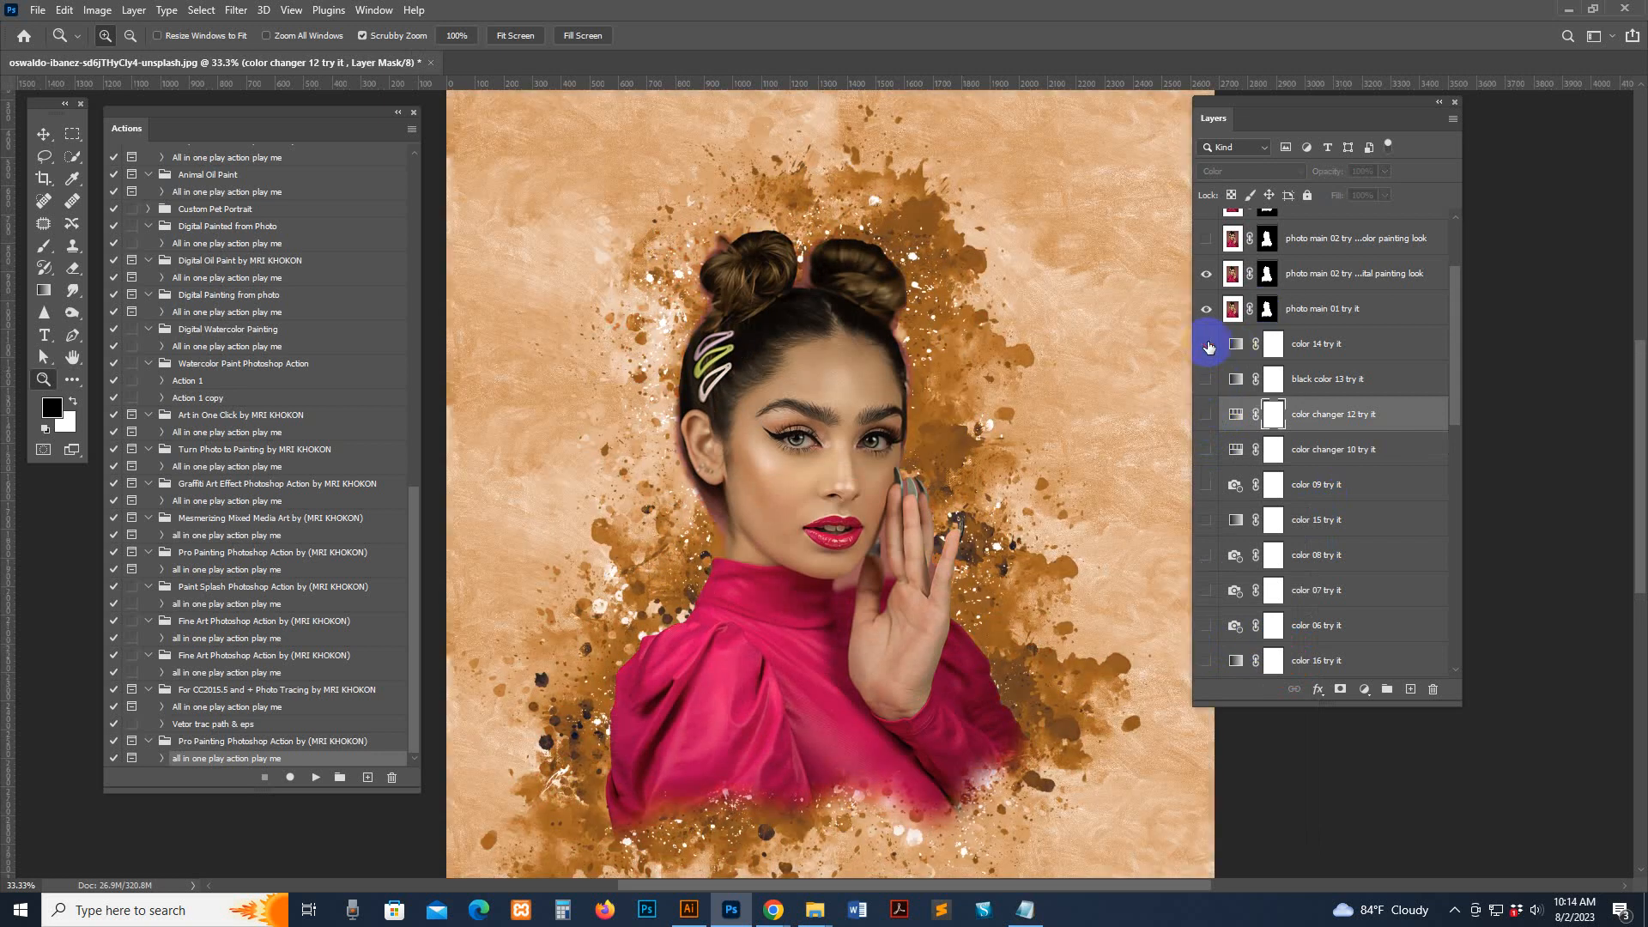
pyautogui.click(1206, 344)
# Step: Show the black color 13 layer, move it above all the photo main layers to turn the whole portrait black and white, and hide it
pyautogui.click(1206, 379)
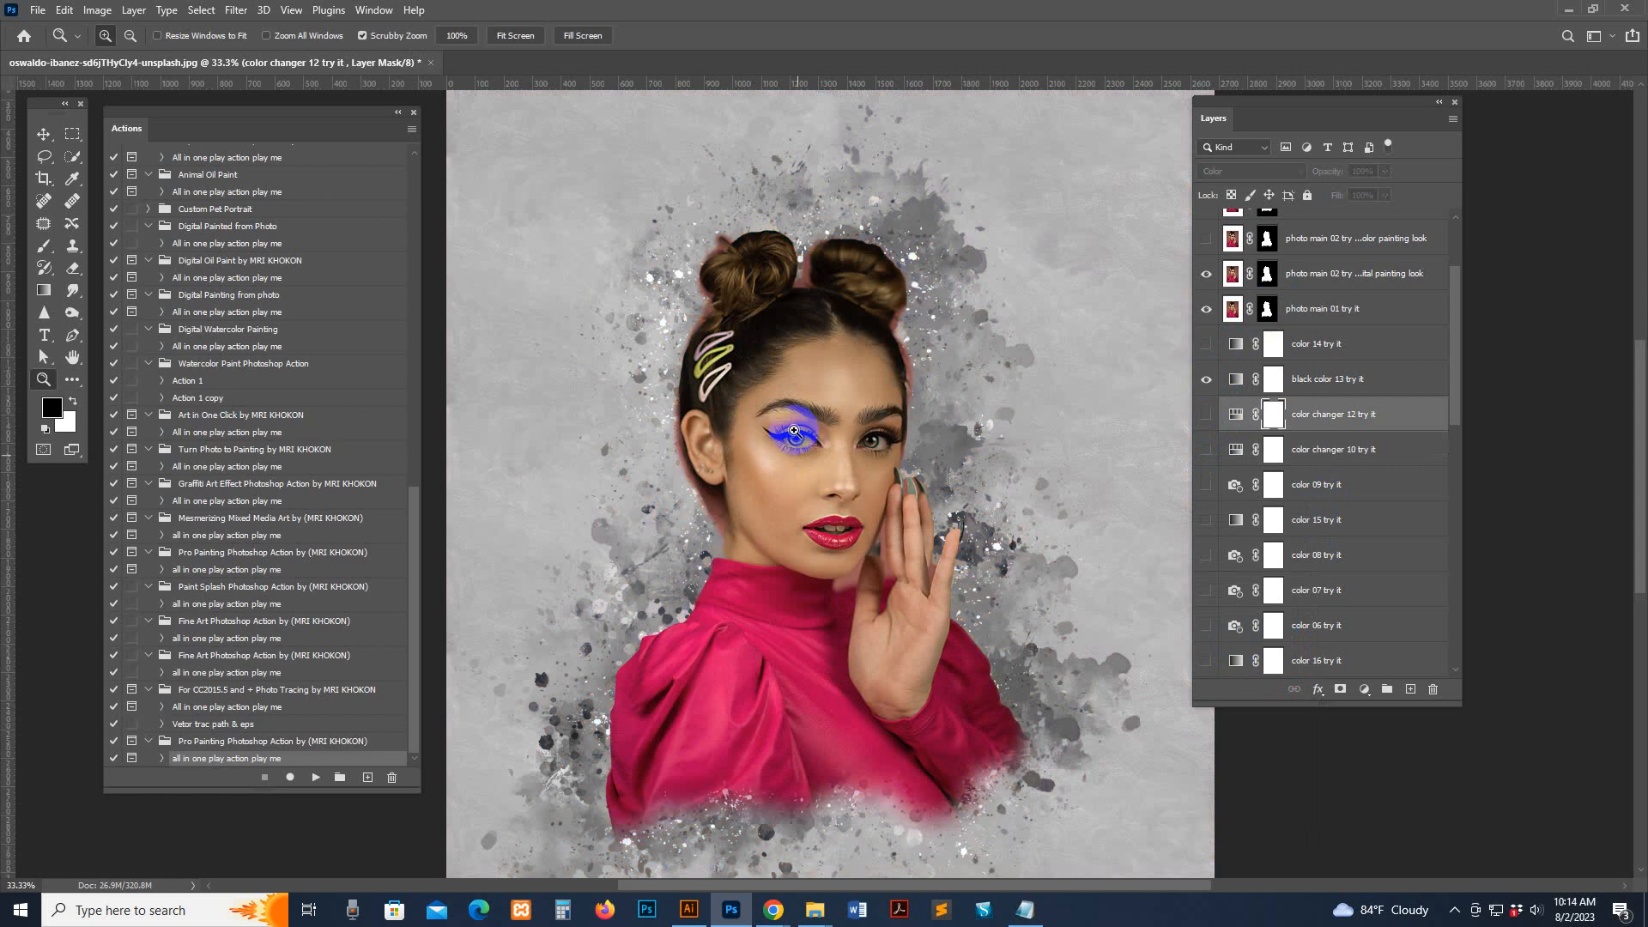
pyautogui.click(1370, 383)
pyautogui.scroll(1, 1387, 508)
pyautogui.moveTo(1393, 484); pyautogui.dragTo(1365, 296)
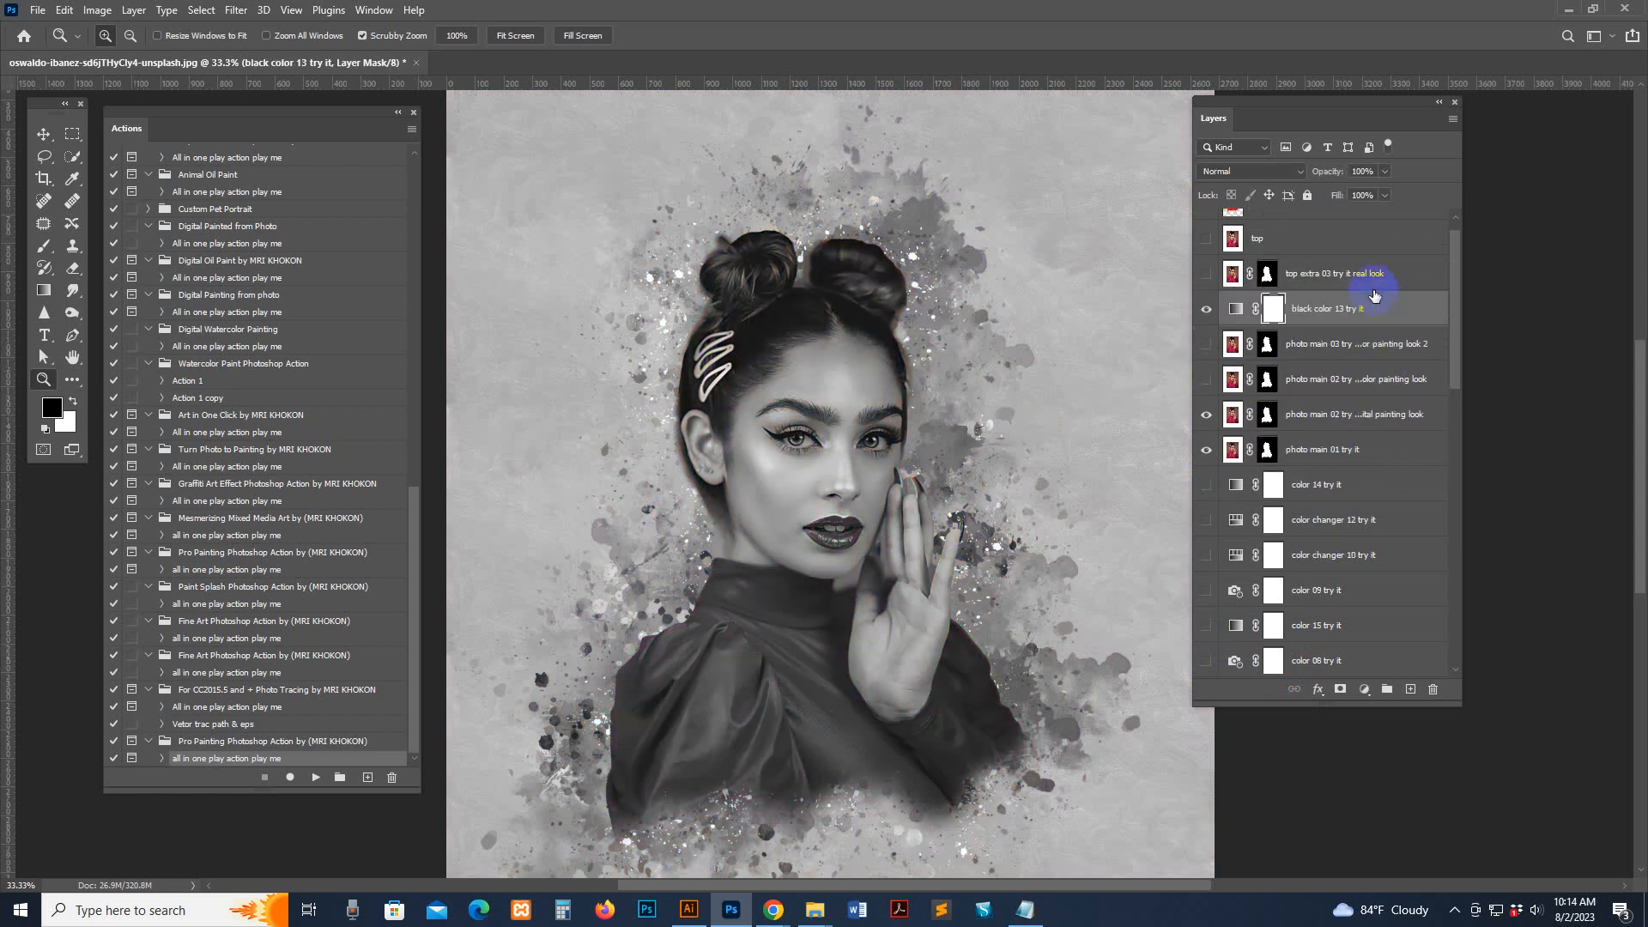
pyautogui.click(1206, 308)
# Step: Paint black on the mask of the photo main 02 digital painting look layer over the hair buns, lower dress and sleeve edge to reveal splatters
pyautogui.click(1228, 416)
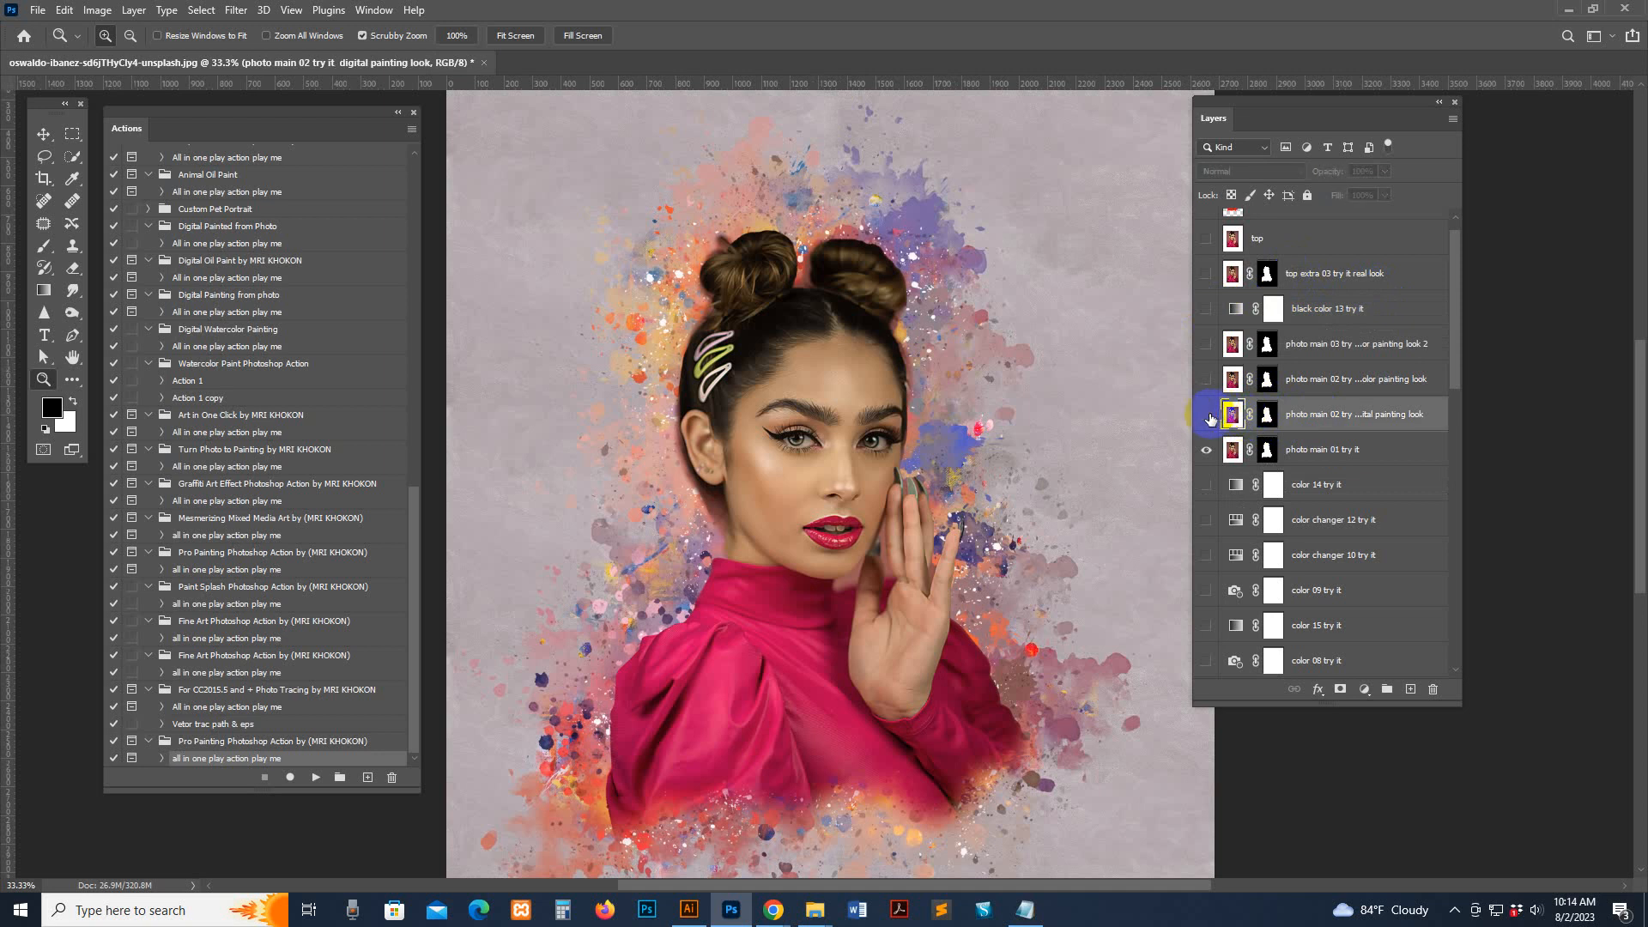
pyautogui.click(1206, 415)
pyautogui.click(1267, 414)
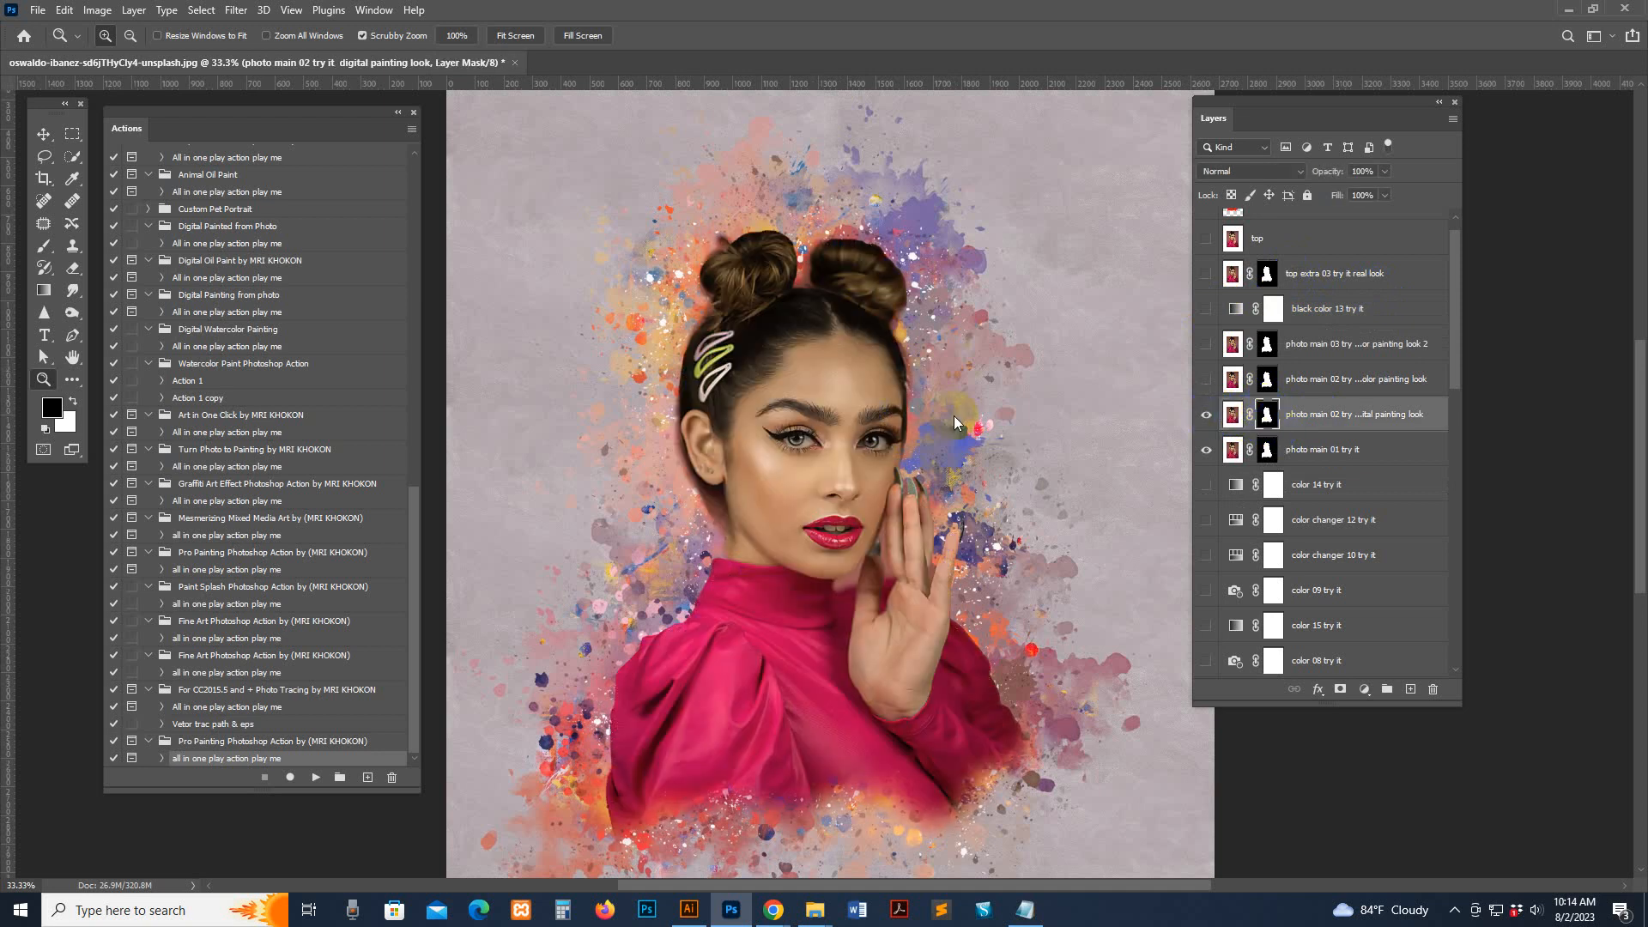
pyautogui.click(43, 246)
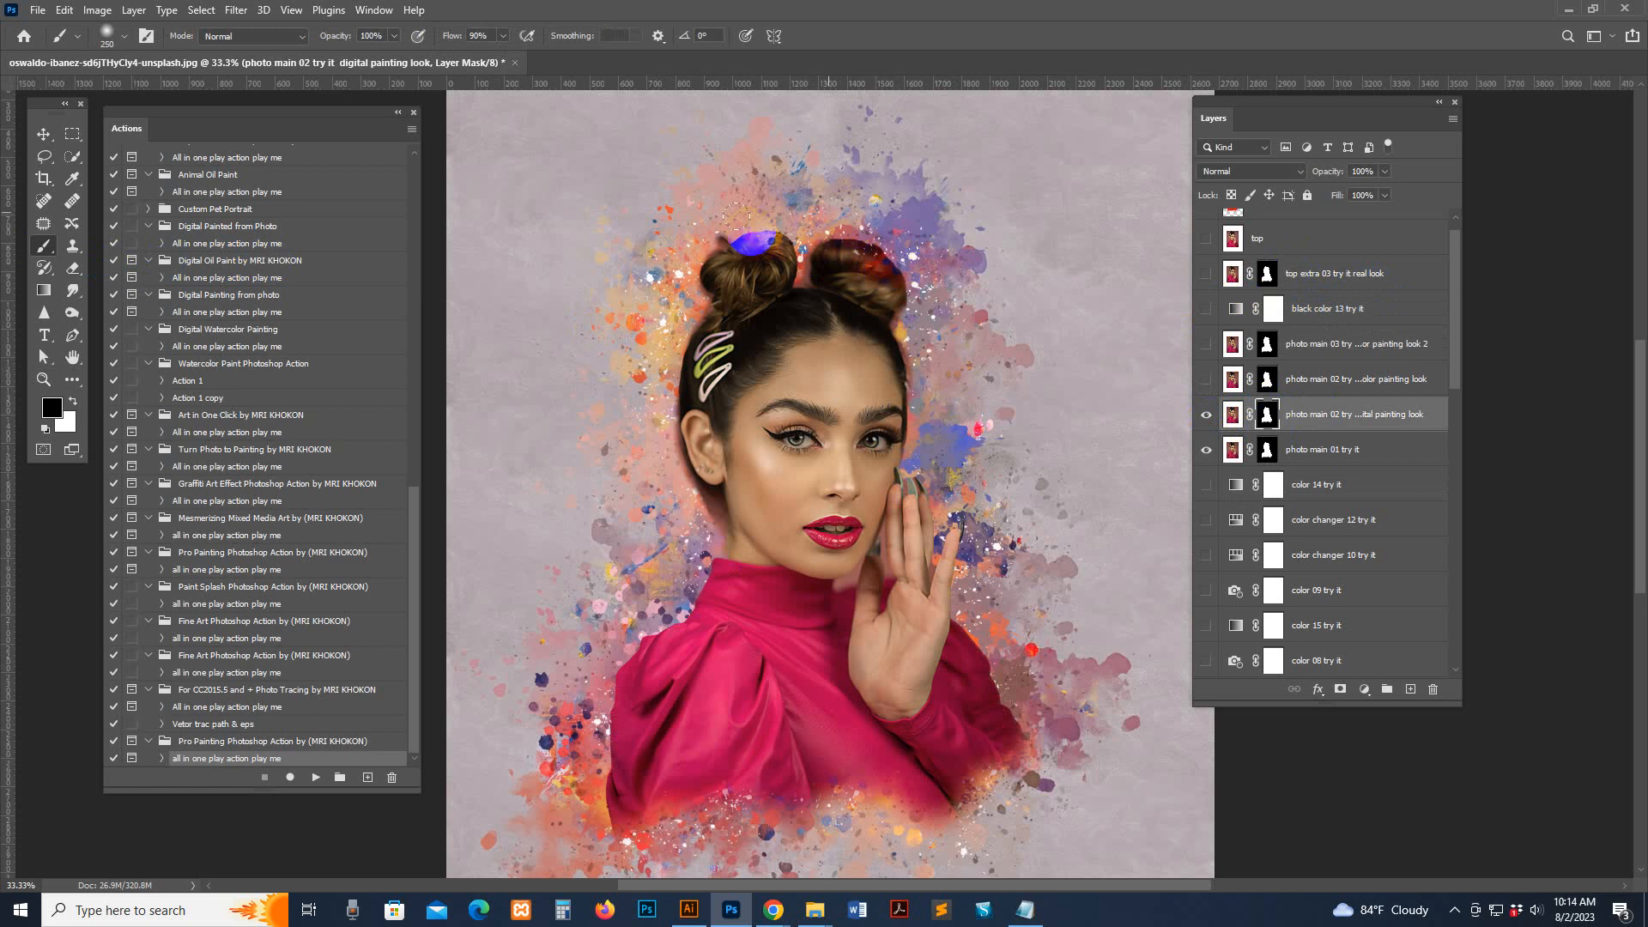
pyautogui.moveTo(736, 216); pyautogui.dragTo(705, 259)
pyautogui.press(']')
pyautogui.moveTo(619, 802); pyautogui.dragTo(606, 770)
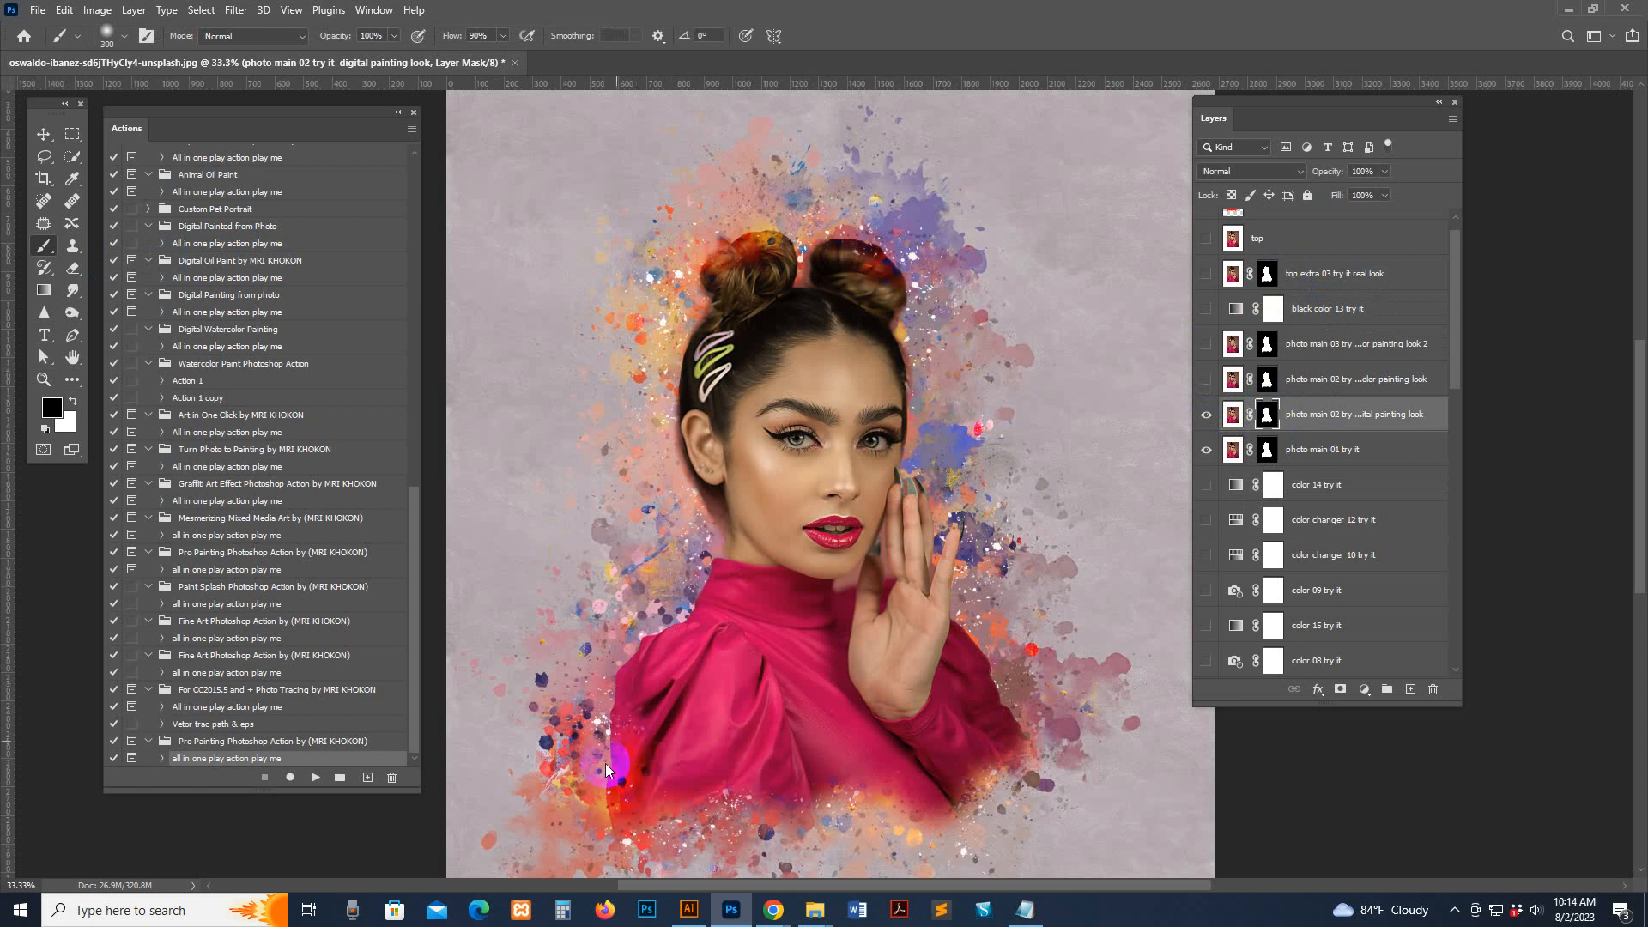
pyautogui.moveTo(662, 830)
pyautogui.mouseDown()
pyautogui.moveTo(856, 823)
pyautogui.moveTo(815, 750)
pyautogui.moveTo(791, 813)
pyautogui.mouseUp()
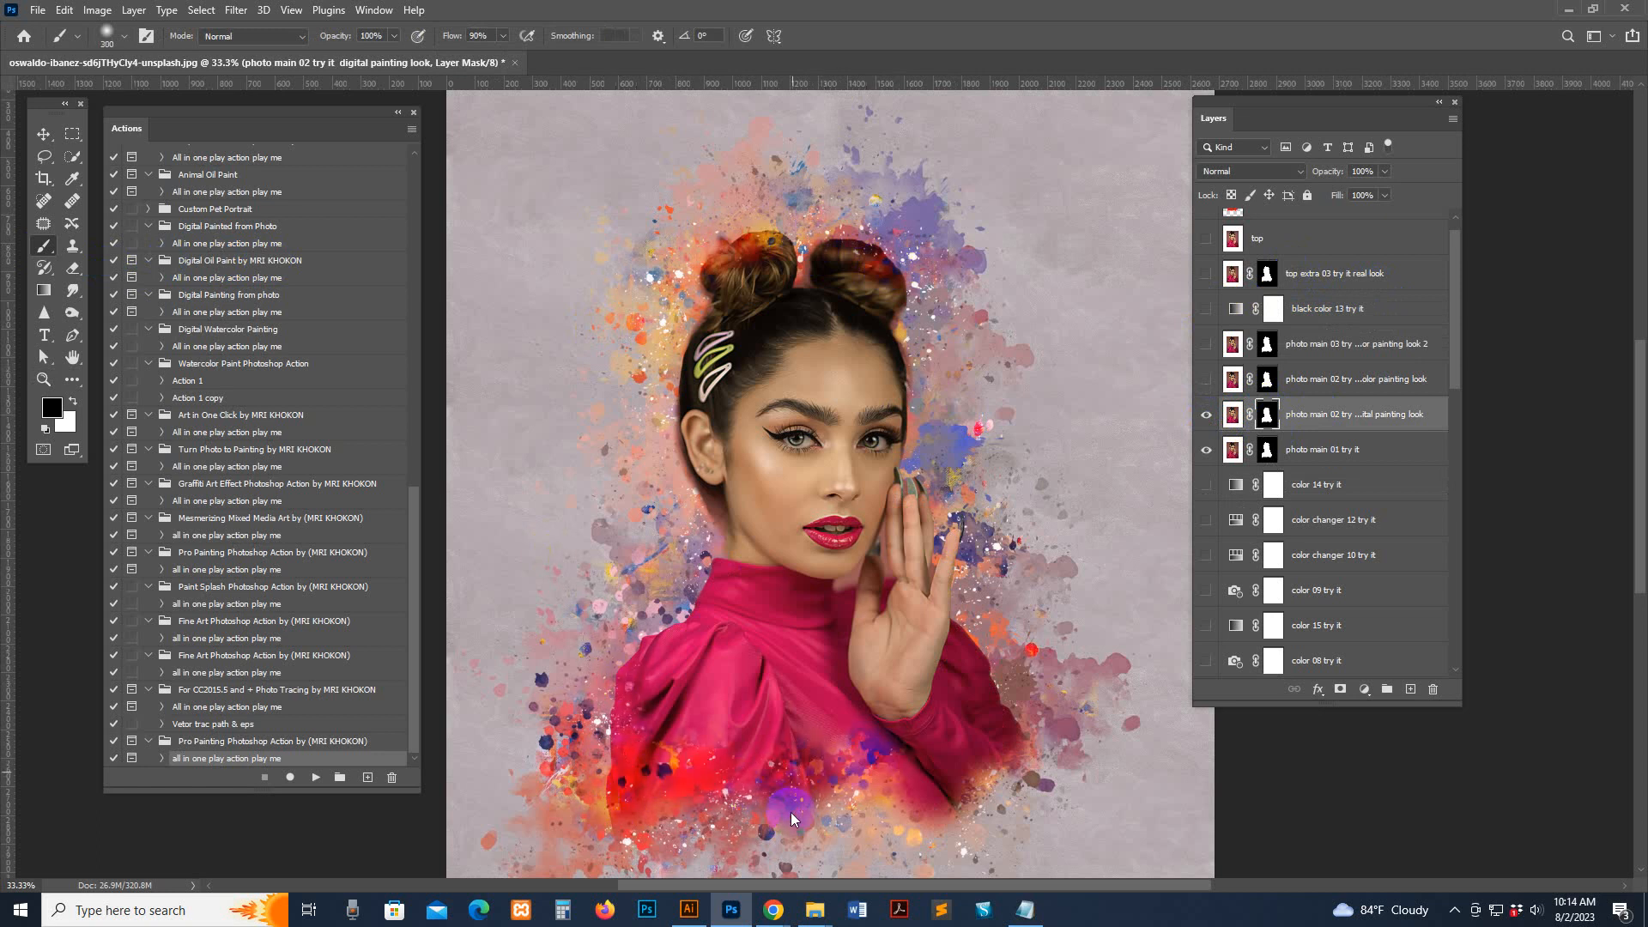
pyautogui.moveTo(980, 809)
pyautogui.mouseDown()
pyautogui.moveTo(1015, 752)
pyautogui.moveTo(1018, 708)
pyautogui.moveTo(996, 678)
pyautogui.mouseUp()
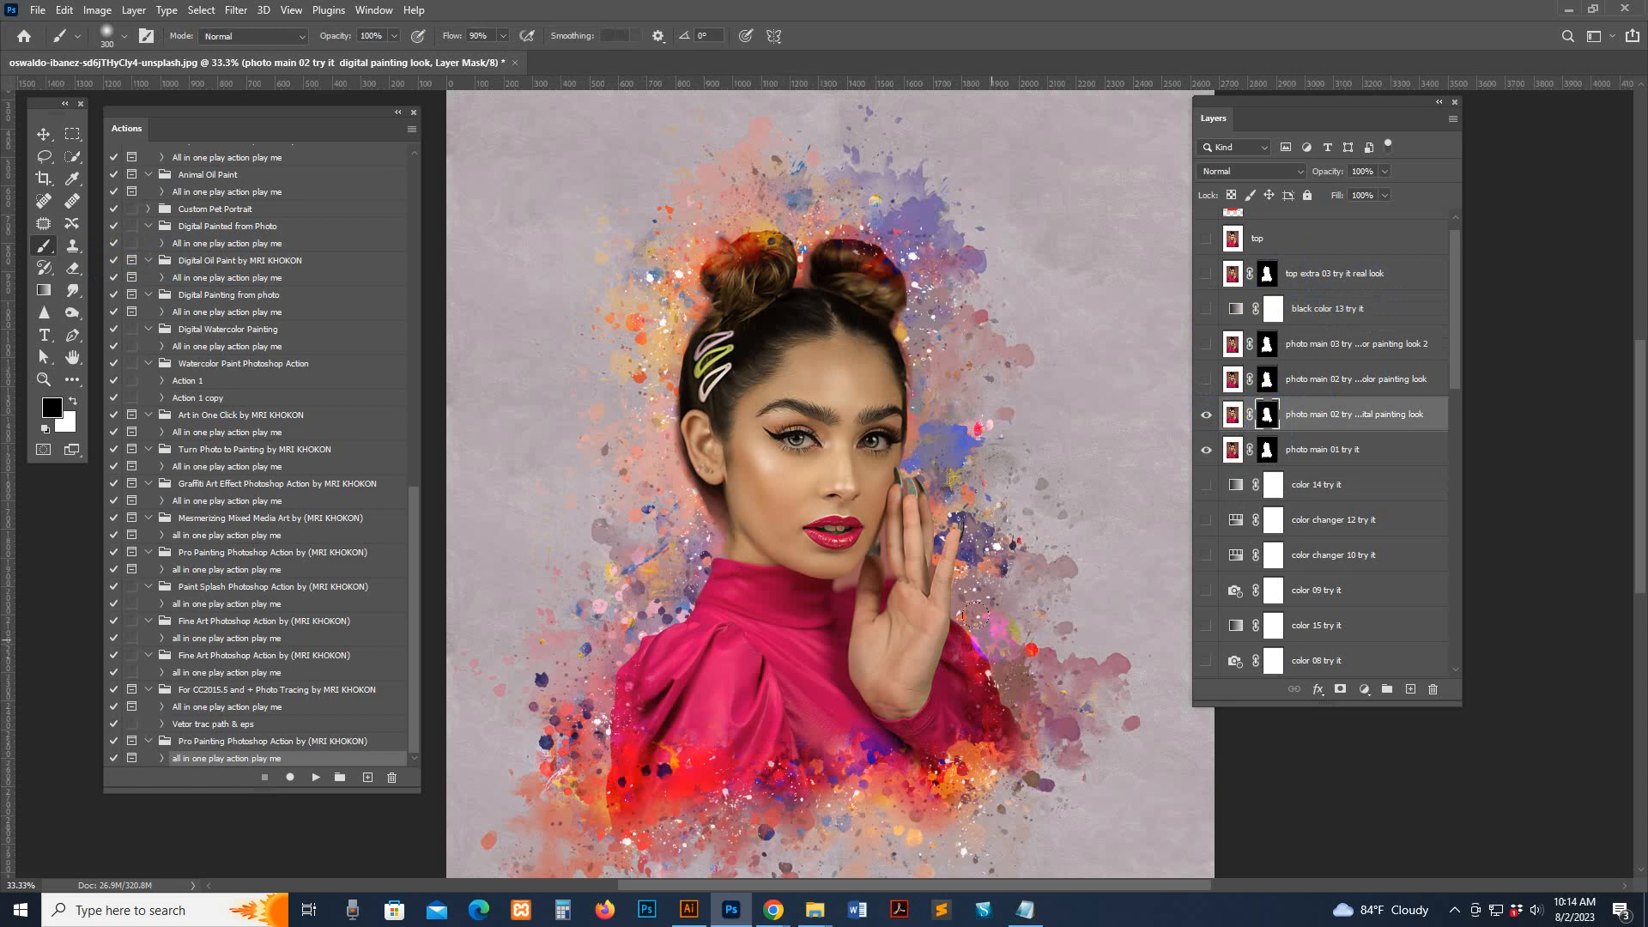
pyautogui.moveTo(976, 615)
pyautogui.mouseDown()
pyautogui.moveTo(1011, 732)
pyautogui.moveTo(913, 765)
pyautogui.moveTo(916, 780)
pyautogui.moveTo(821, 722)
pyautogui.moveTo(748, 727)
pyautogui.moveTo(687, 778)
pyautogui.mouseUp()
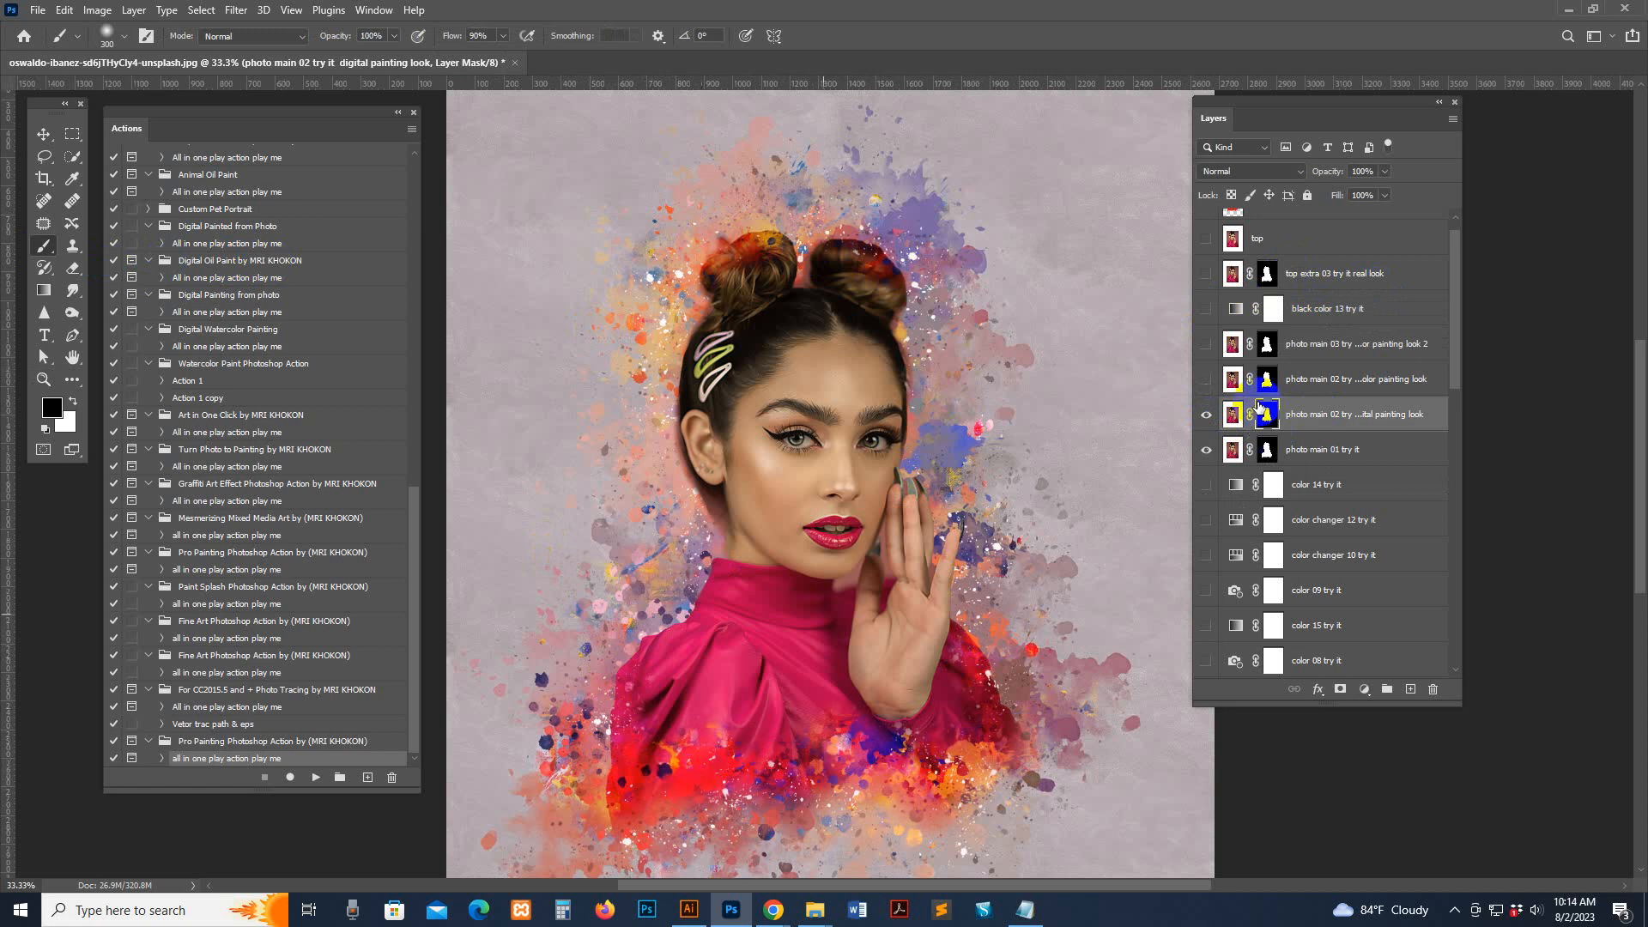
# Step: Compare the portrait with and without the photo main 02 digital painting look layer by toggling its visibility
pyautogui.click(1231, 415)
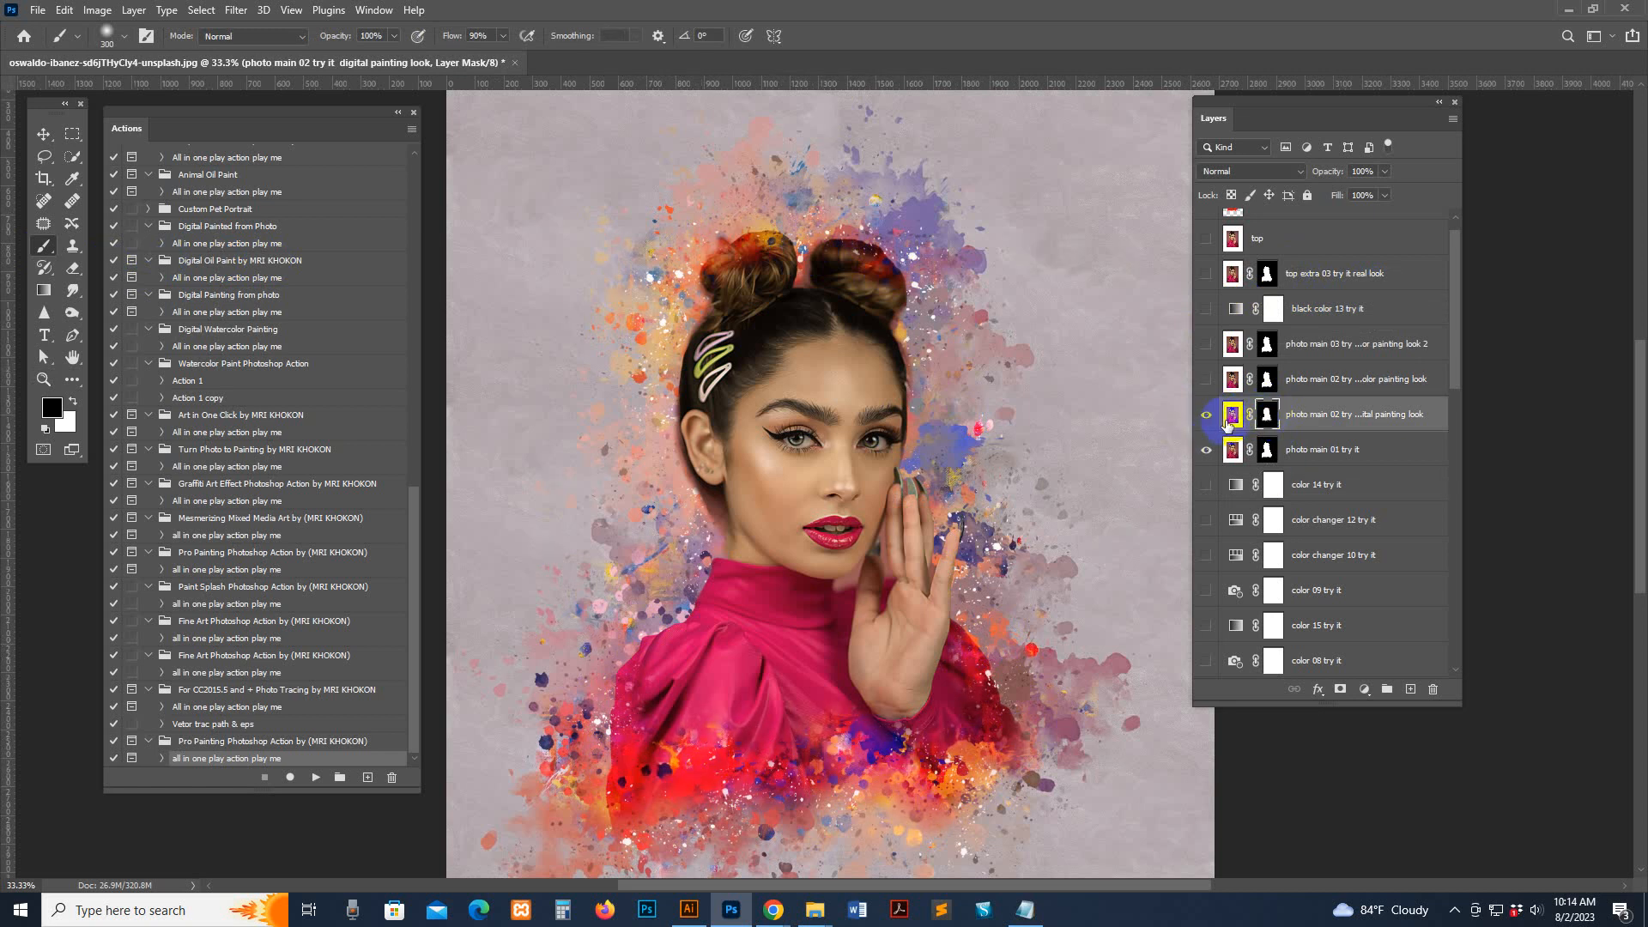
pyautogui.click(1207, 415)
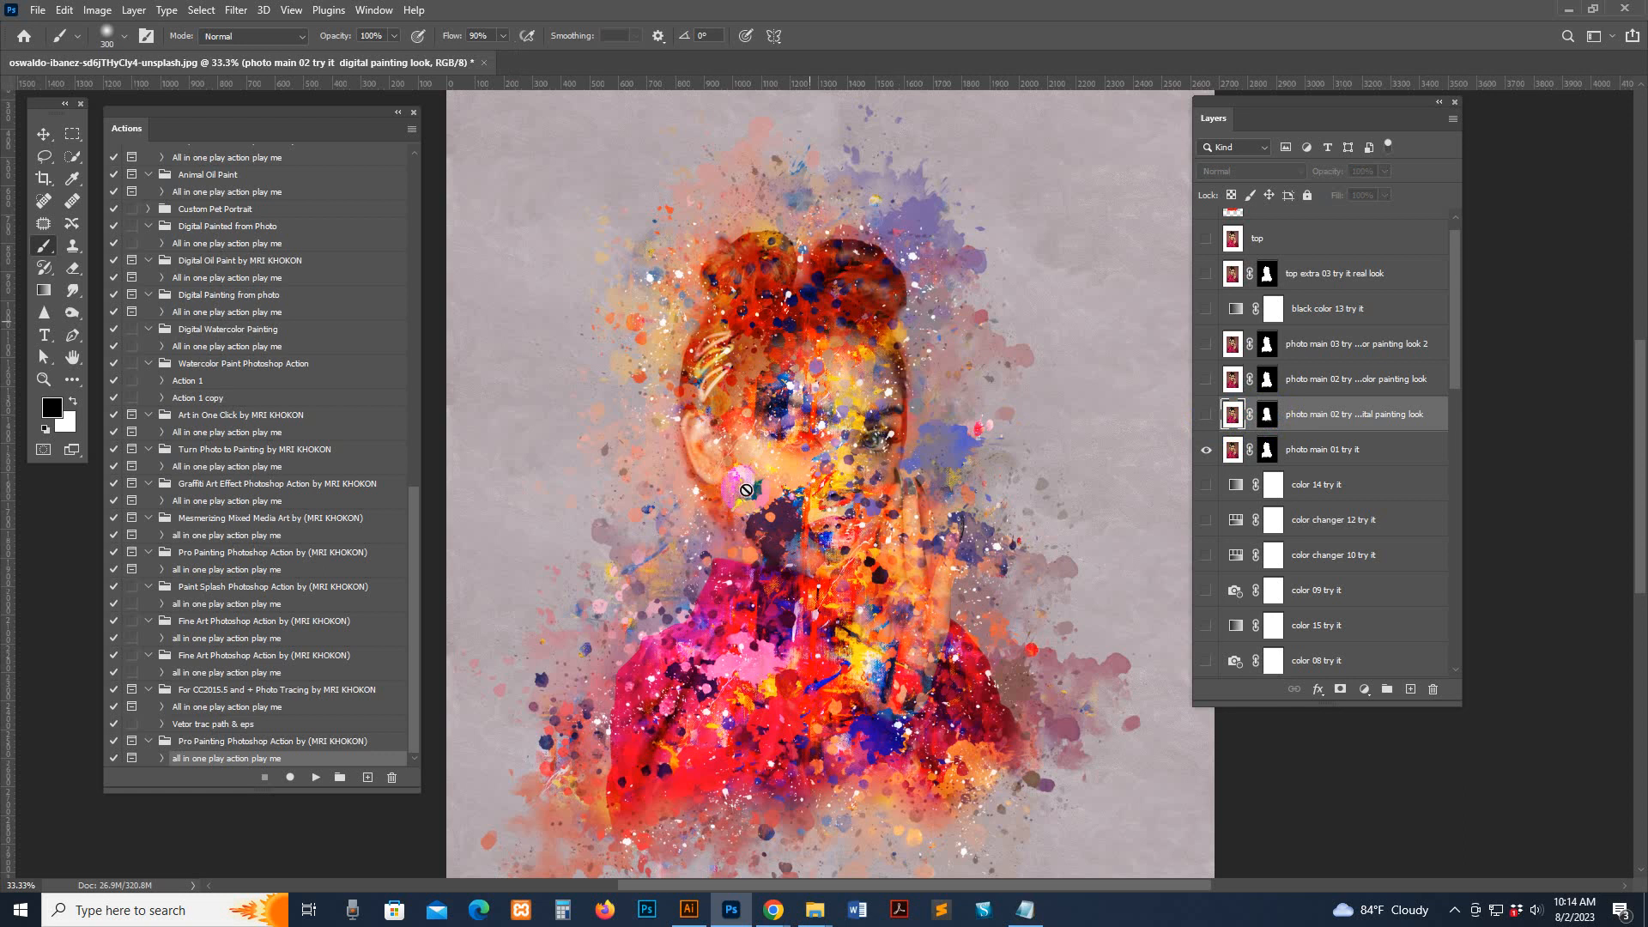
pyautogui.click(1229, 386)
pyautogui.click(1206, 415)
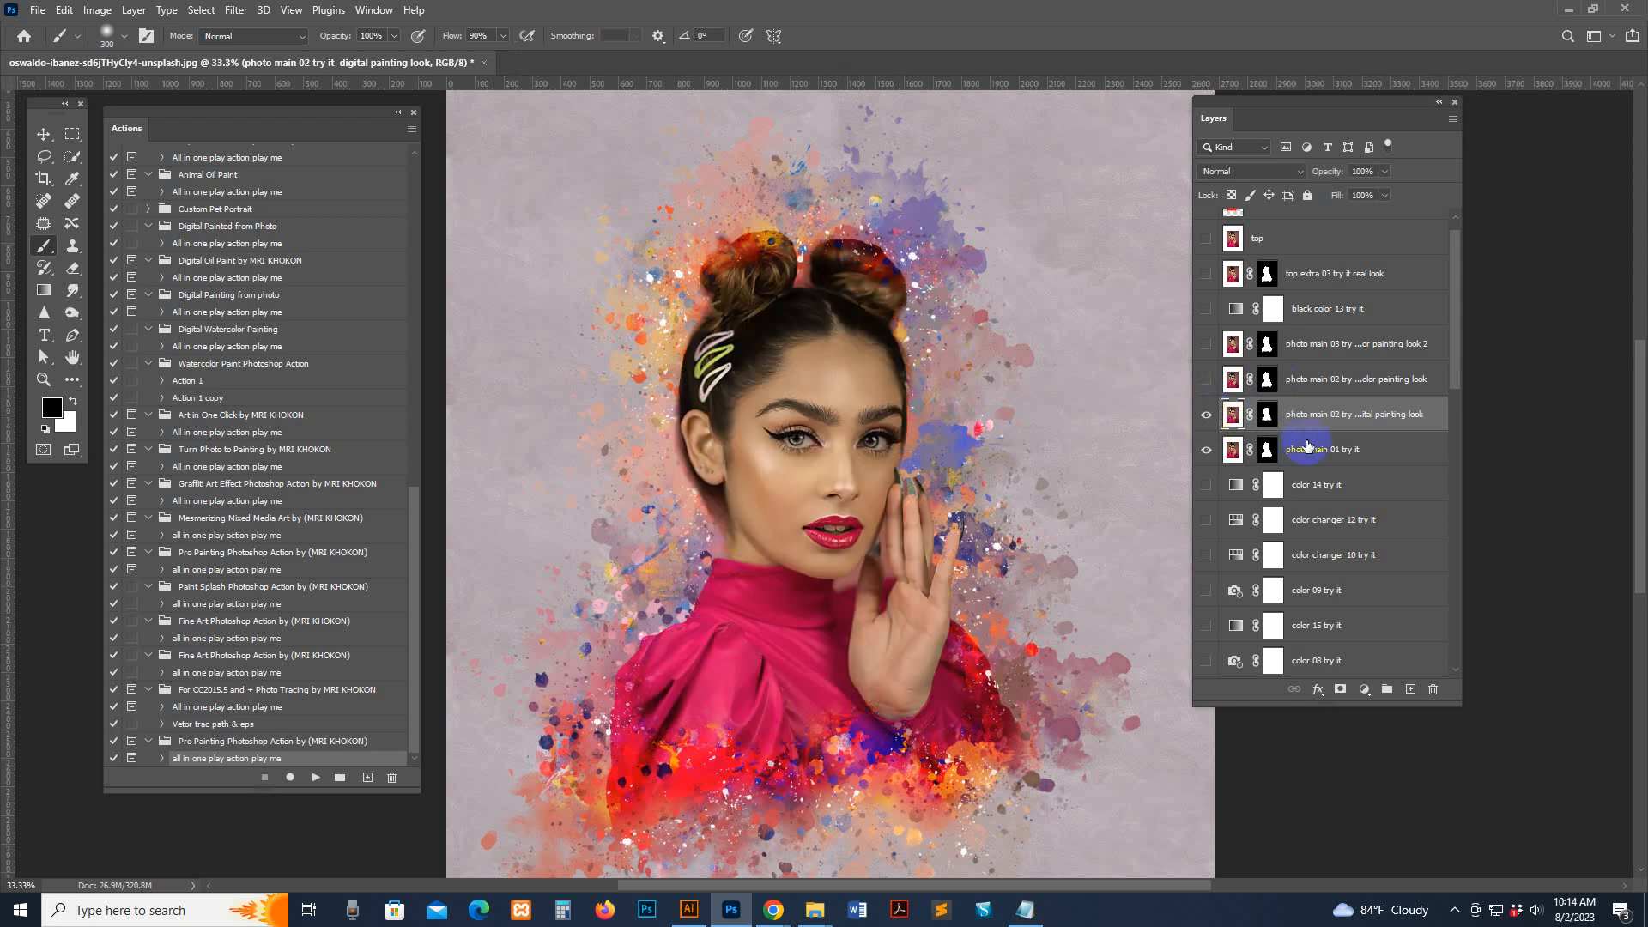
# Step: Show the photo main 02 watercolor painting look layer and reduce its opacity to 53%
pyautogui.click(1230, 383)
pyautogui.click(1206, 380)
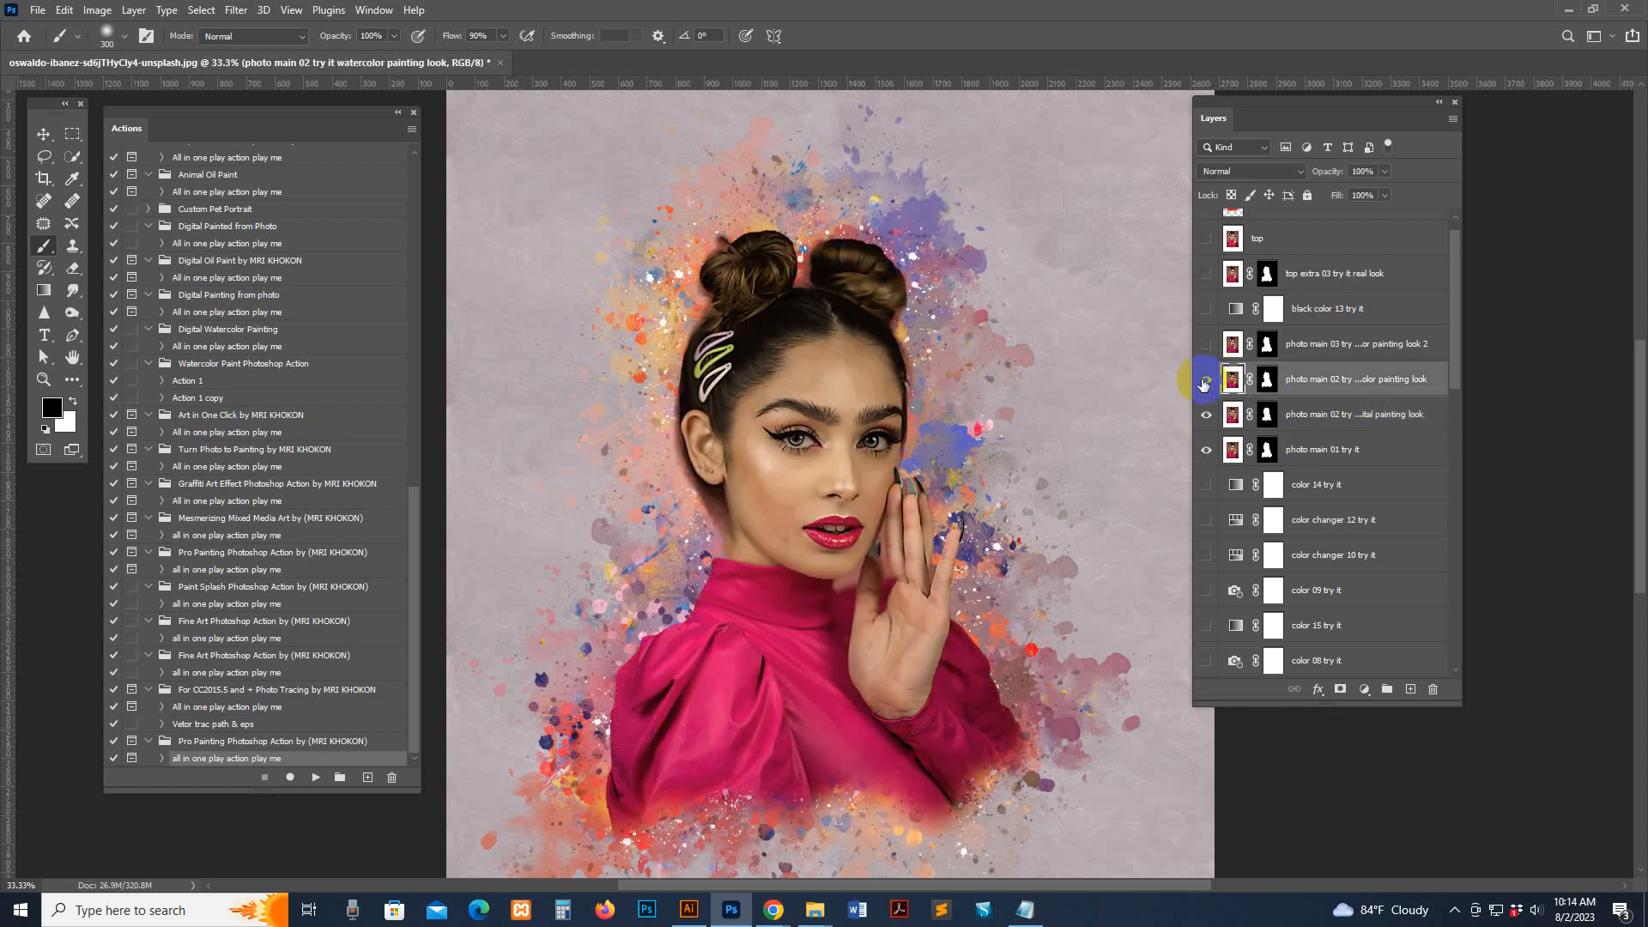
pyautogui.click(1207, 415)
pyautogui.click(1230, 417)
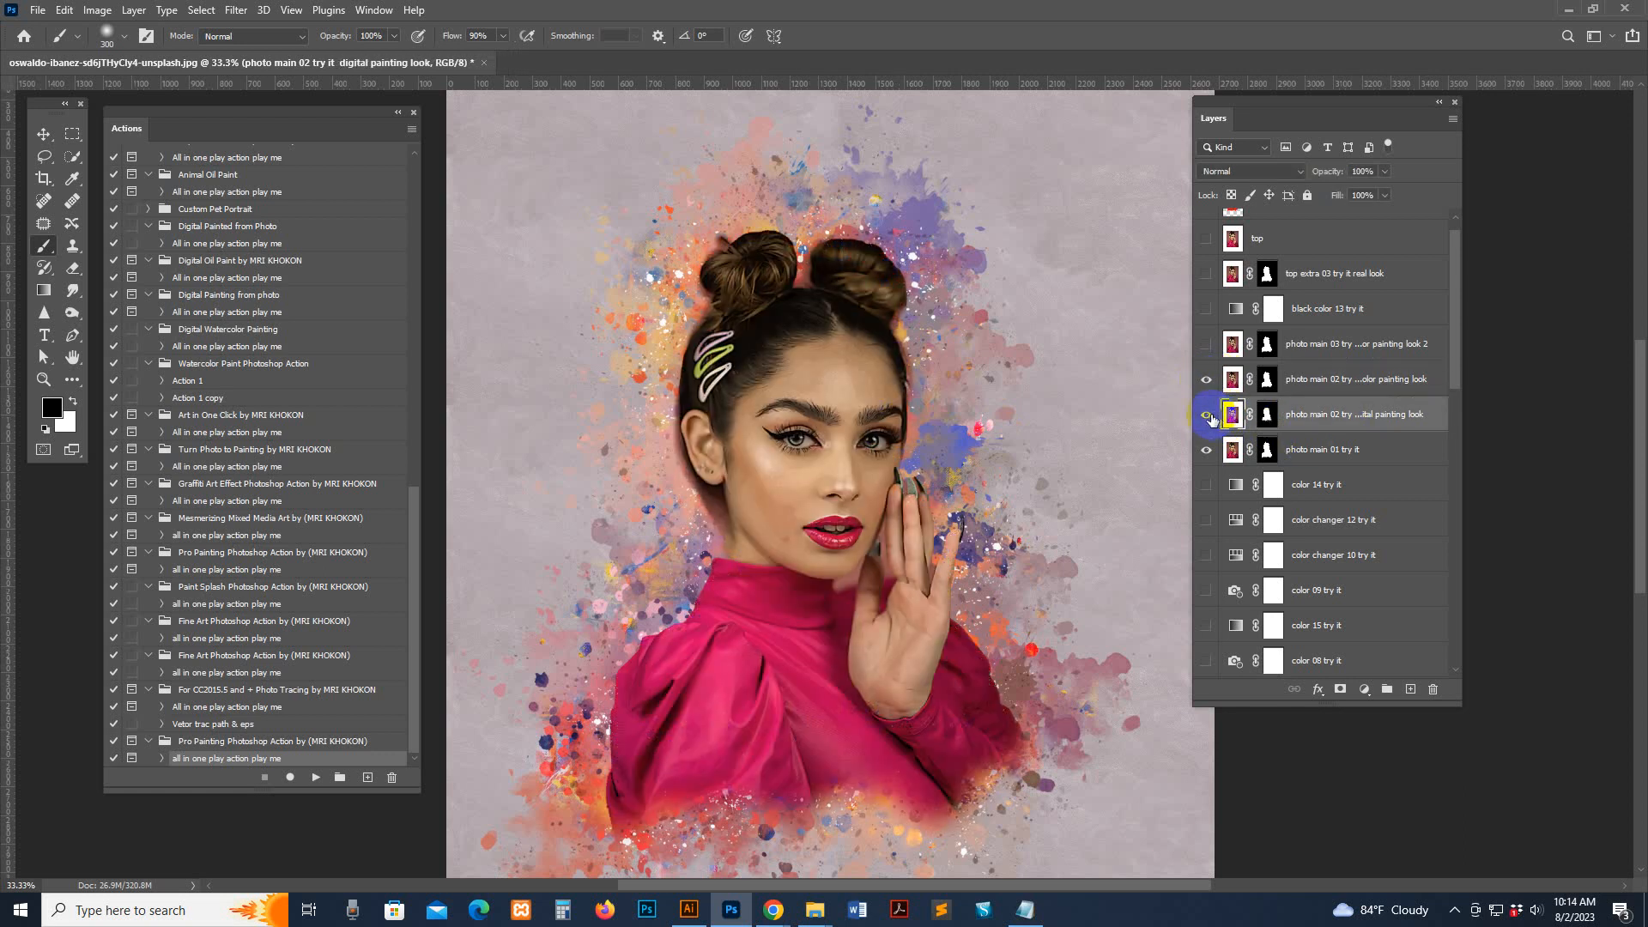
pyautogui.click(1229, 381)
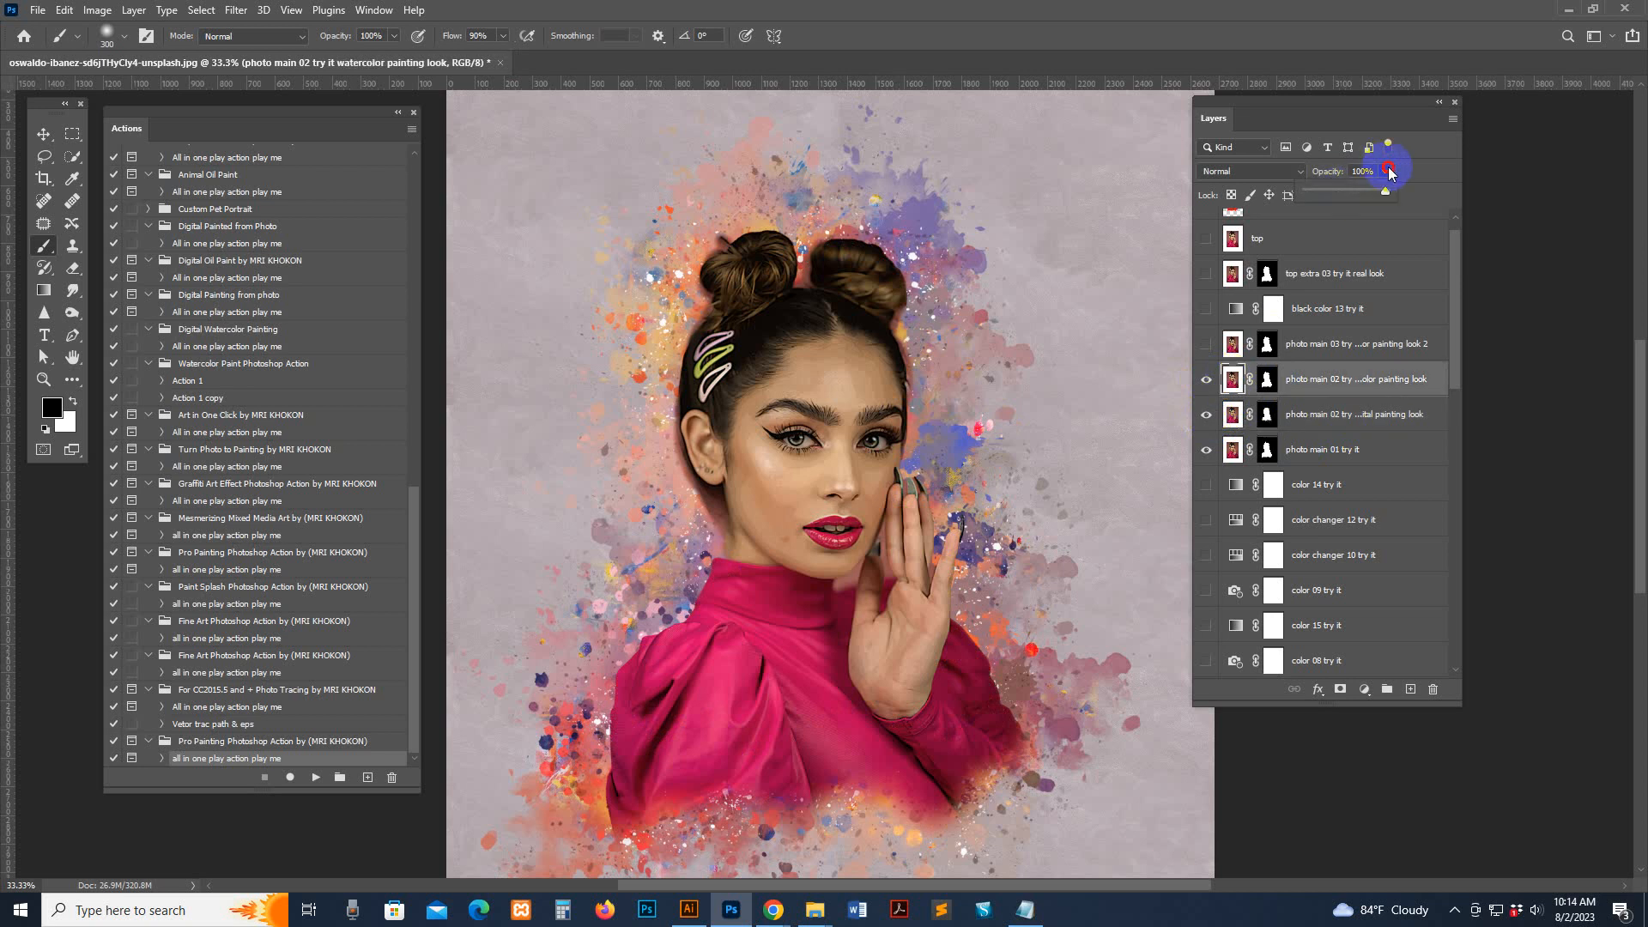
pyautogui.moveTo(1348, 194); pyautogui.dragTo(1350, 192)
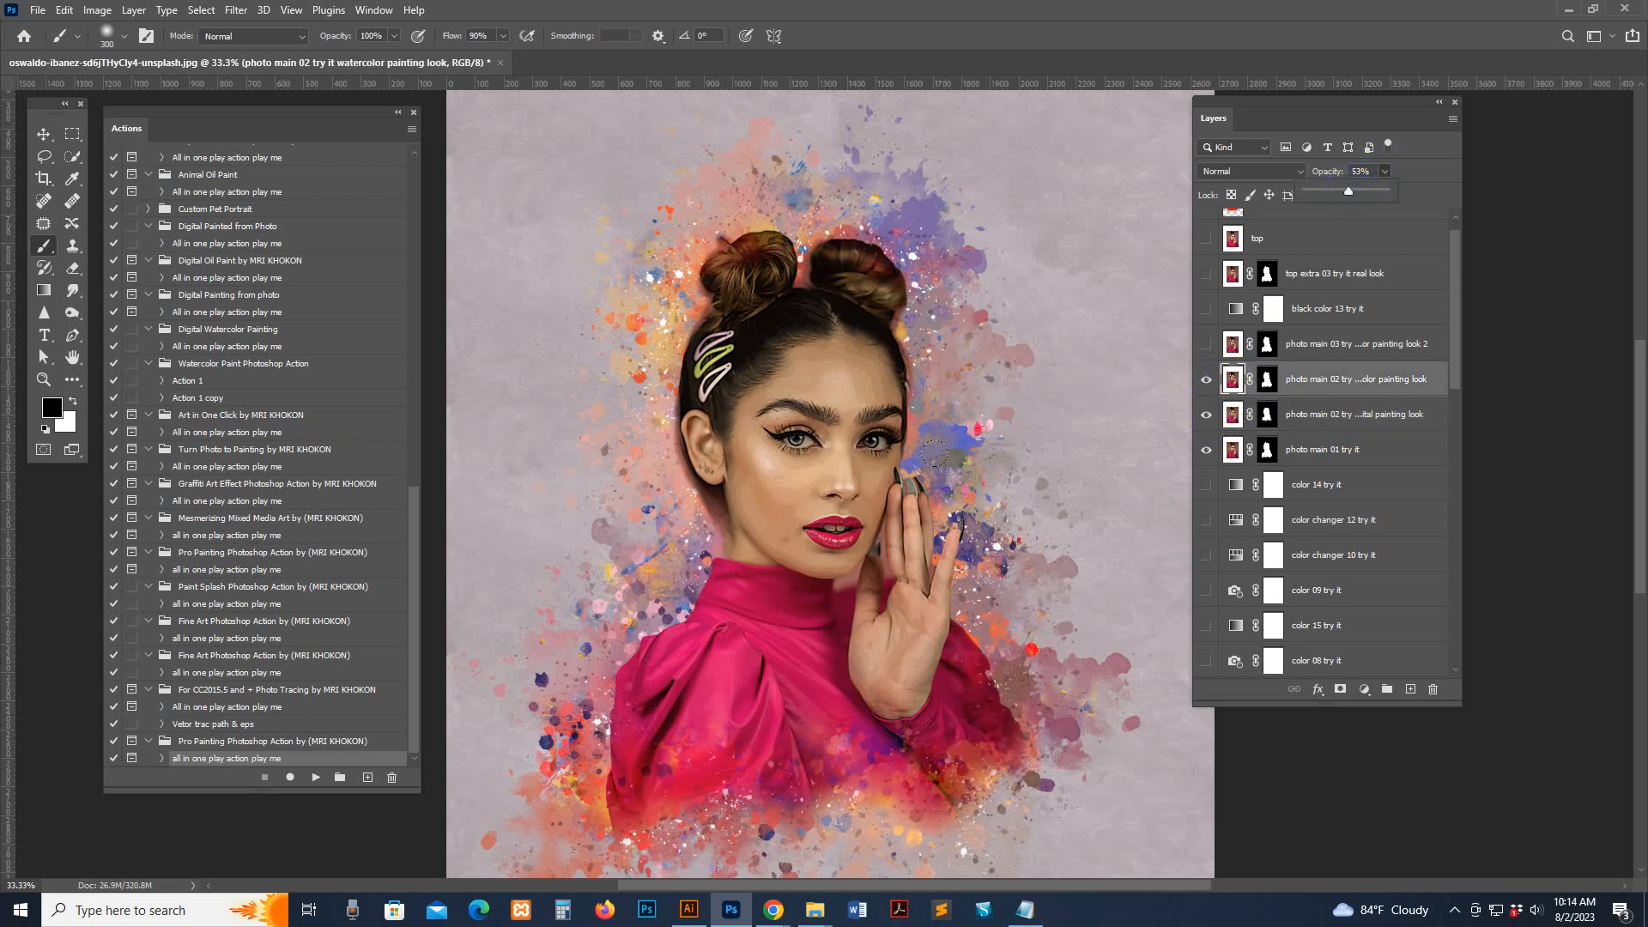
# Step: Compare the watercolor painting look on the face up close by toggling the photo main 02 watercolor layer, leaving it hidden
pyautogui.hotkey('ctrl', '+')
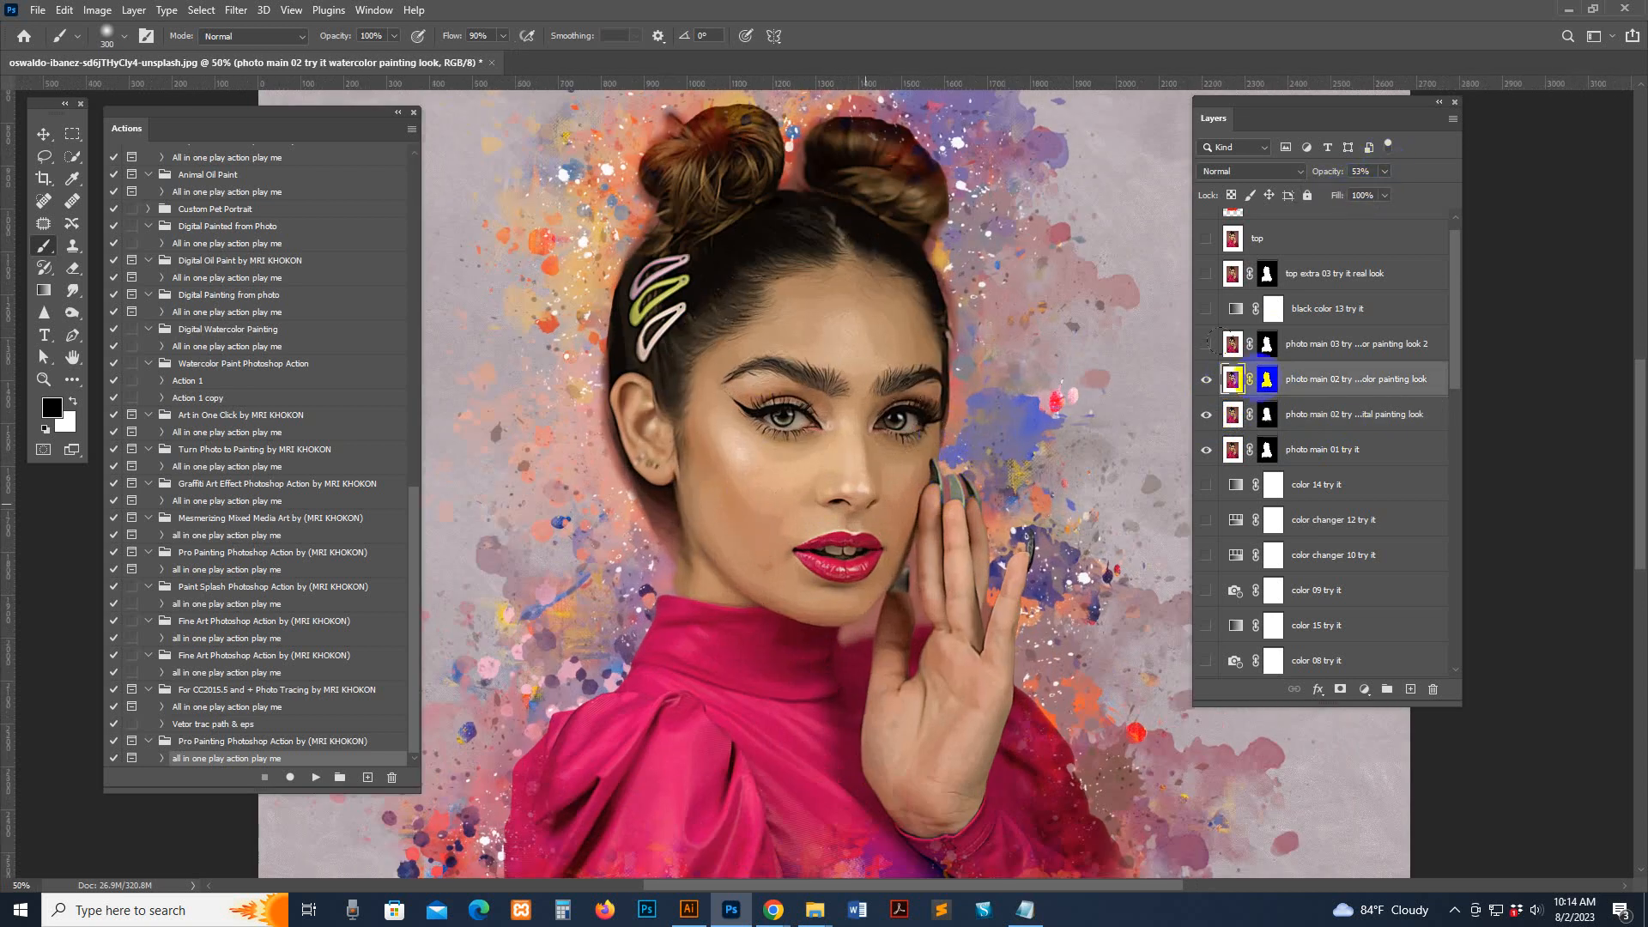
pyautogui.click(1208, 380)
pyautogui.click(1208, 380)
pyautogui.click(1208, 381)
# Step: Preview the photo main 03 watercolor painting look 2 layer's effect on the portrait by toggling its visibility
pyautogui.click(1232, 343)
pyautogui.click(1207, 344)
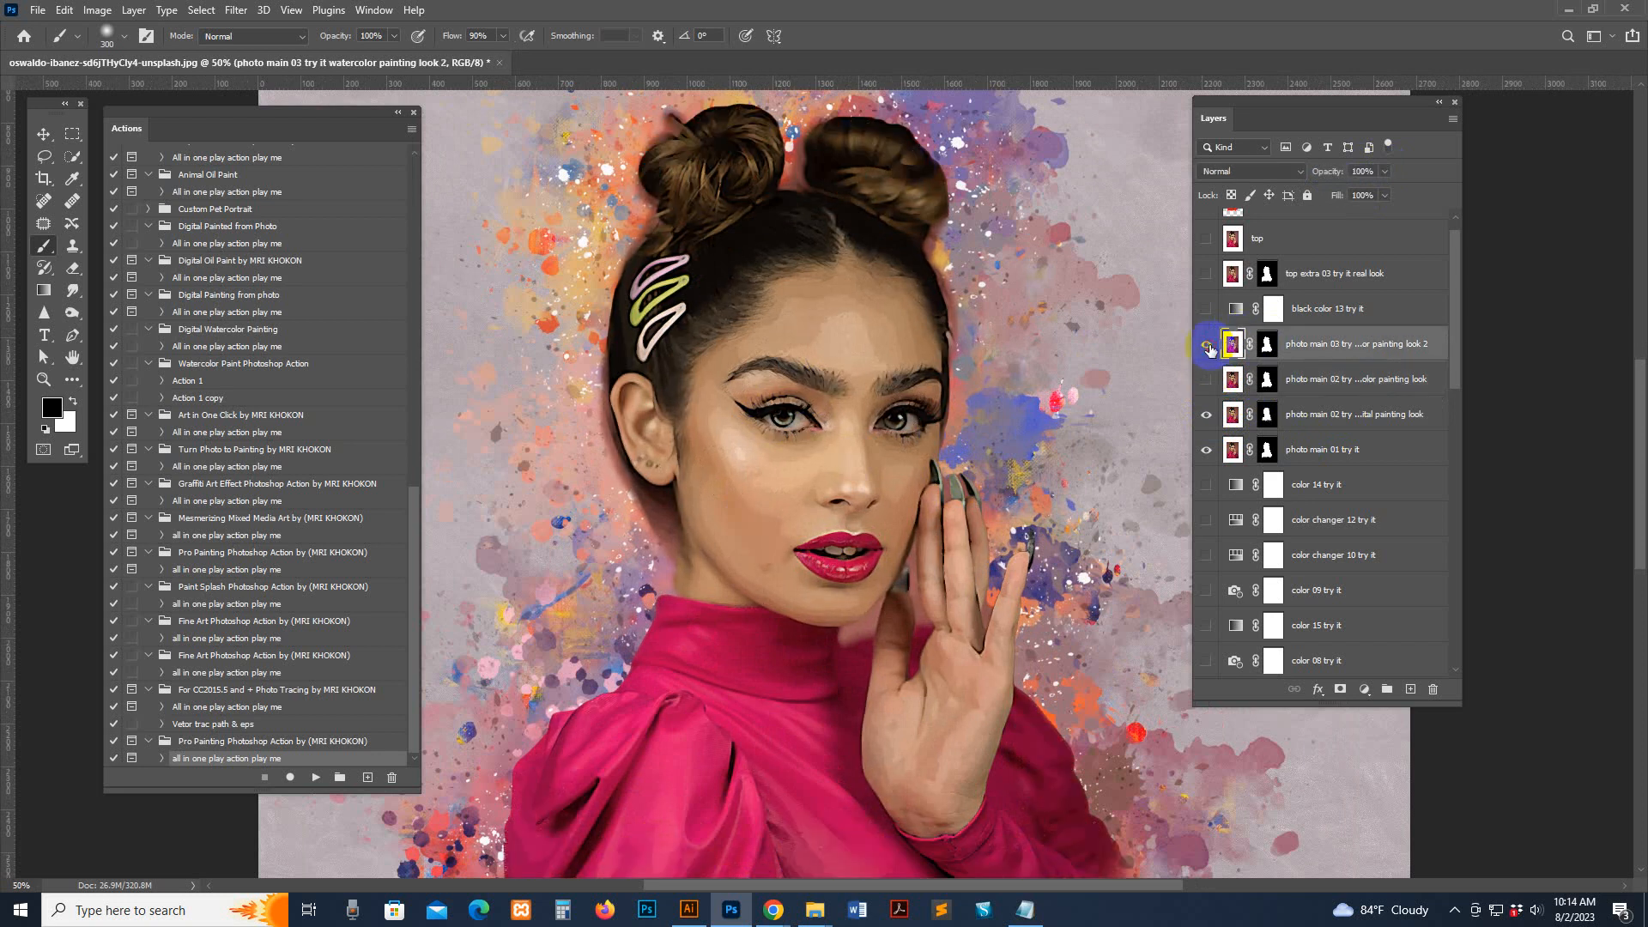
pyautogui.click(1207, 344)
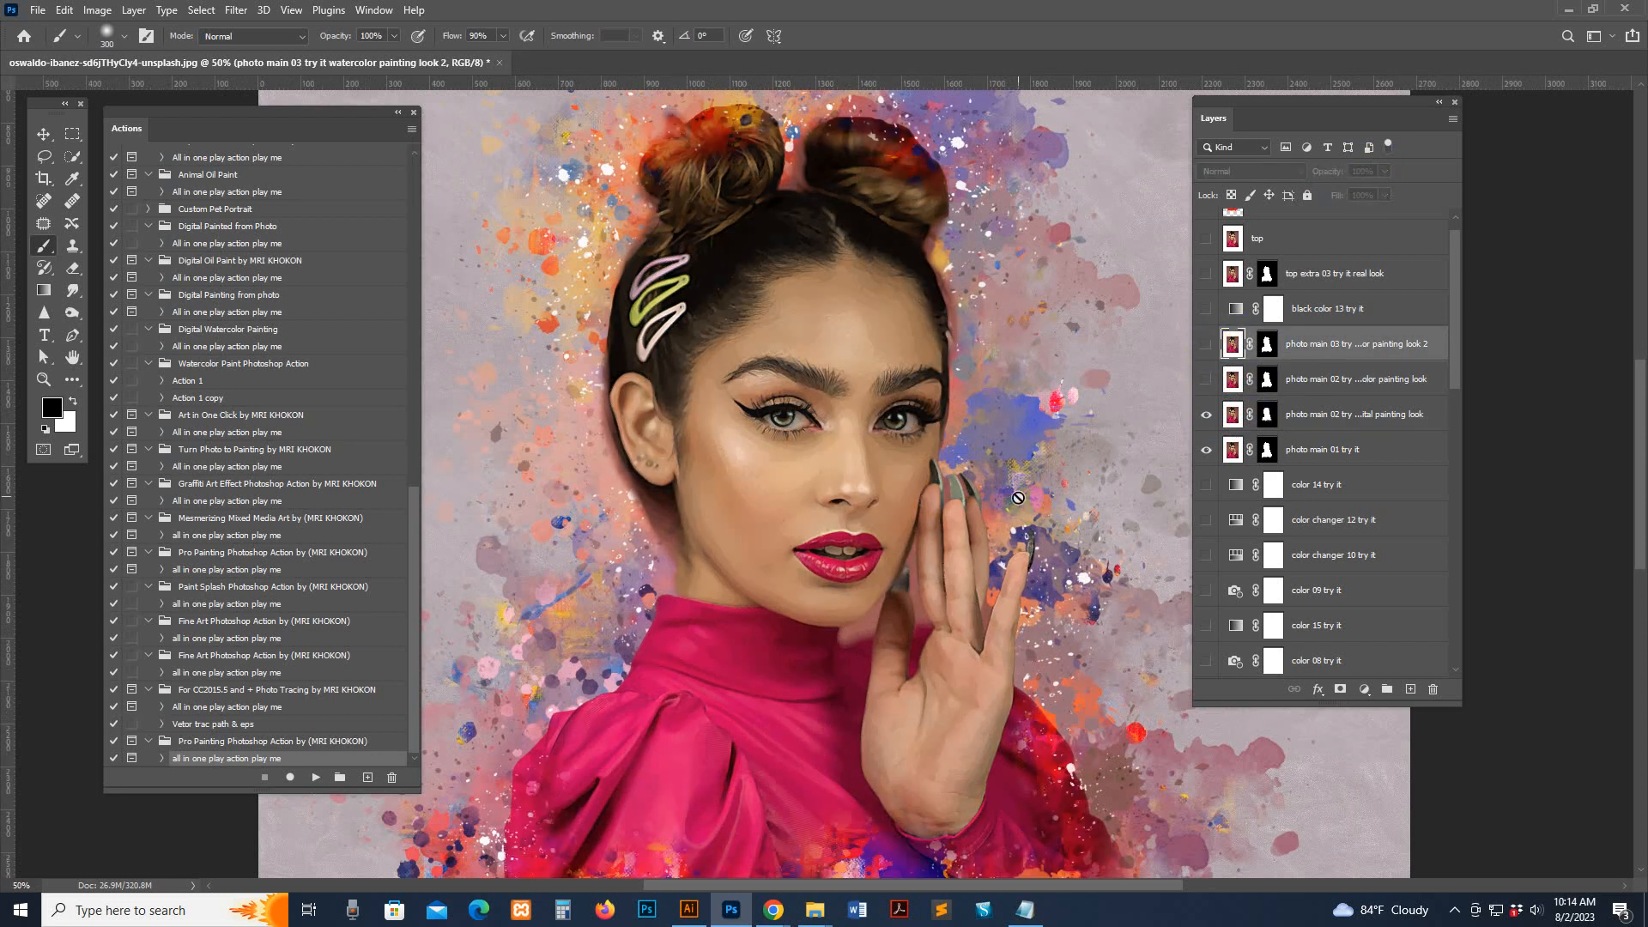
# Step: Show the photo main 03 watercolor painting look 2 layer and paint black on its mask over the lower dress and hair buns
pyautogui.click(1208, 344)
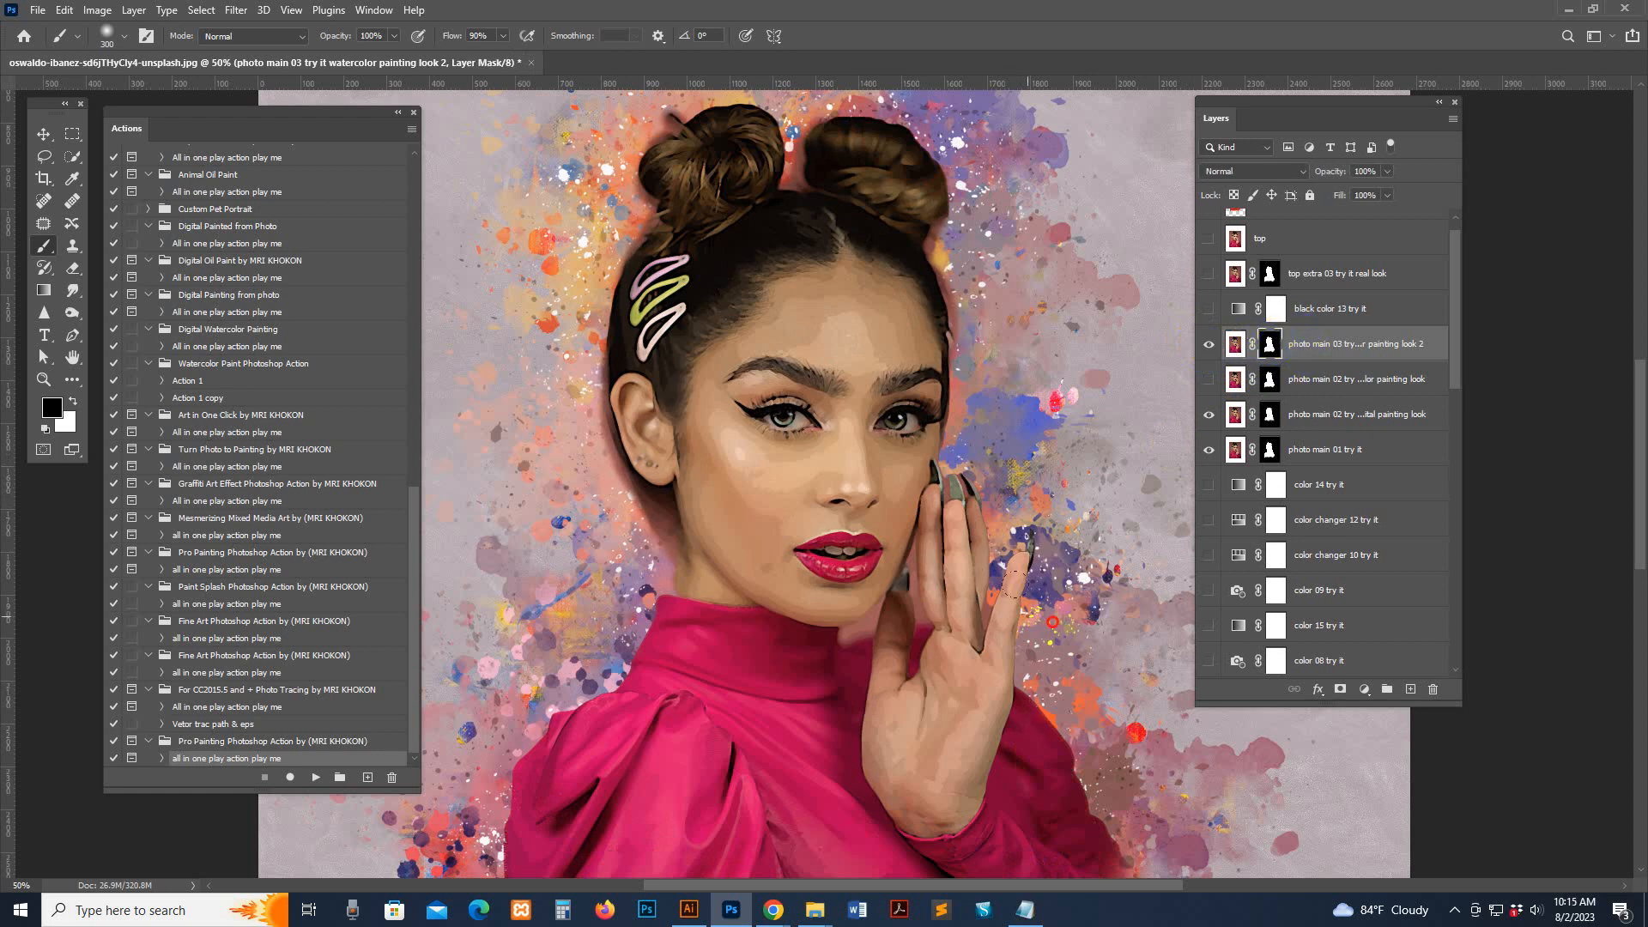
pyautogui.scroll(-3, 1053, 622)
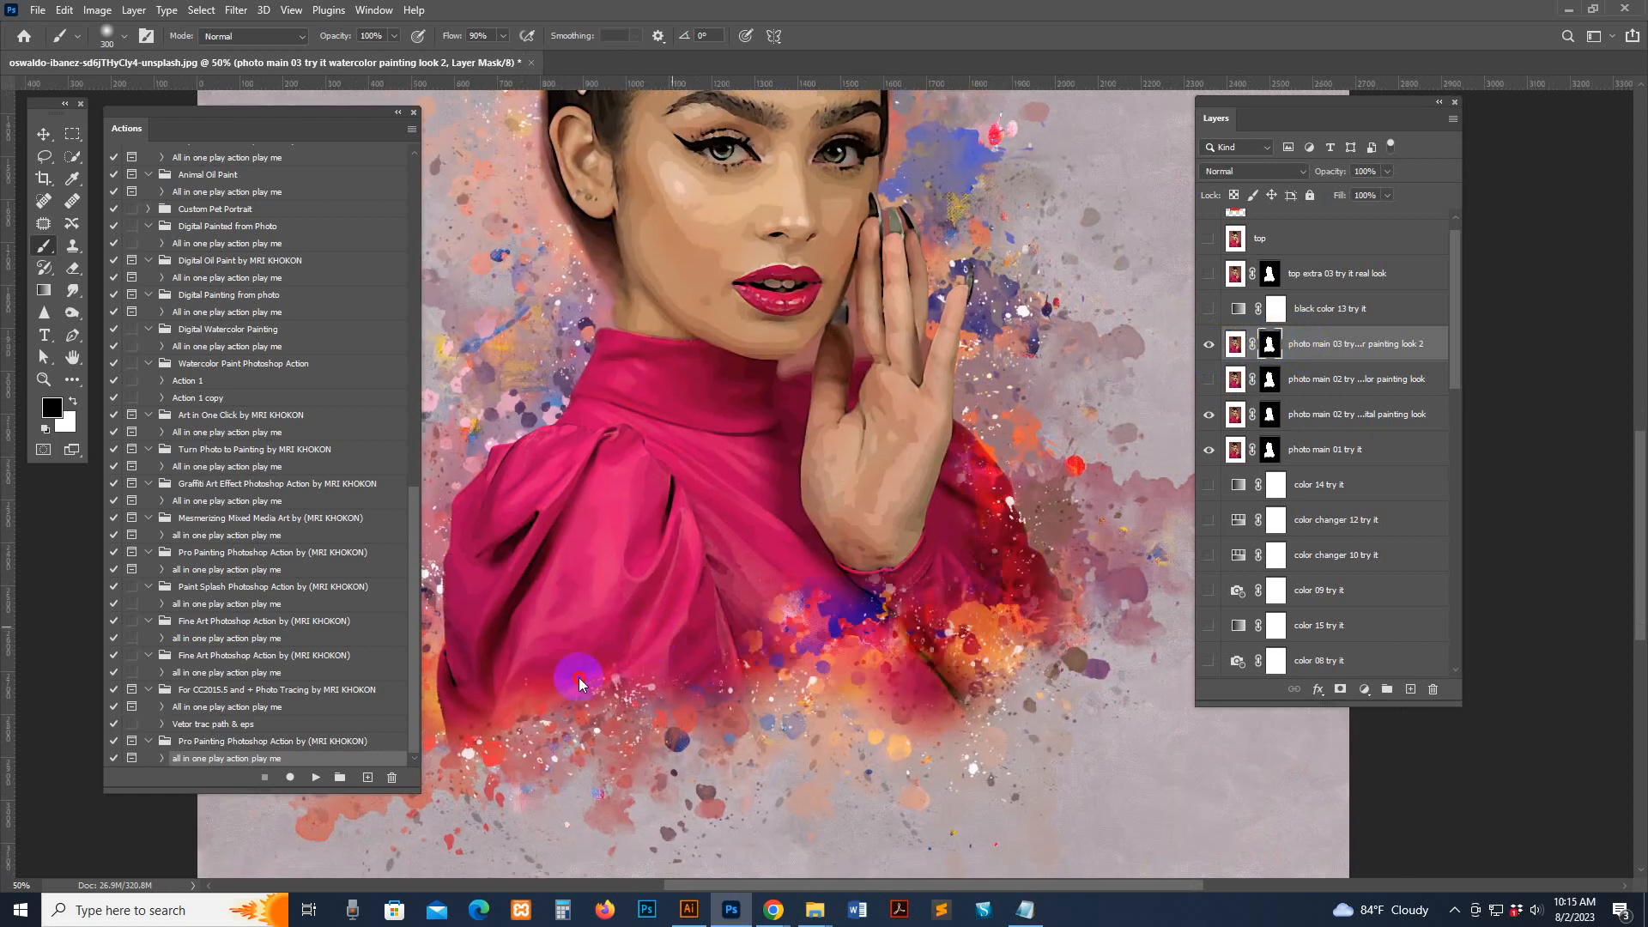
pyautogui.moveTo(494, 550)
pyautogui.mouseDown()
pyautogui.moveTo(640, 544)
pyautogui.moveTo(668, 603)
pyautogui.mouseUp()
pyautogui.moveTo(678, 398)
pyautogui.mouseDown()
pyautogui.moveTo(807, 200)
pyautogui.moveTo(983, 218)
pyautogui.mouseUp()
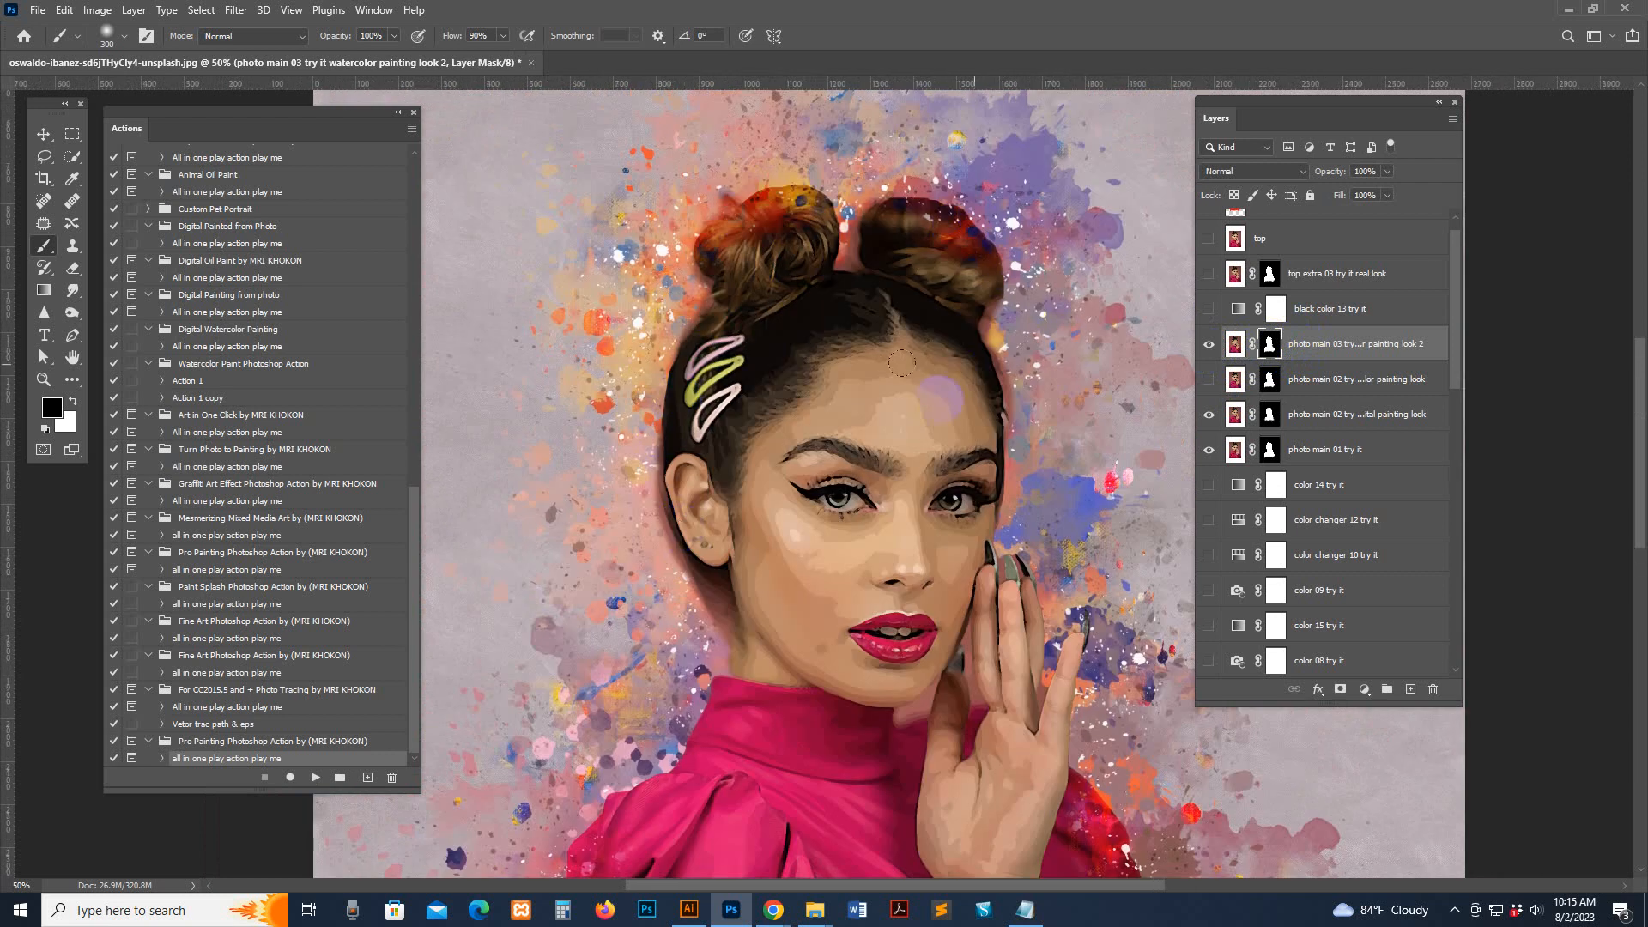
pyautogui.press('z')
pyautogui.keyDown('alt'); pyautogui.click(955, 394); pyautogui.keyUp('alt')
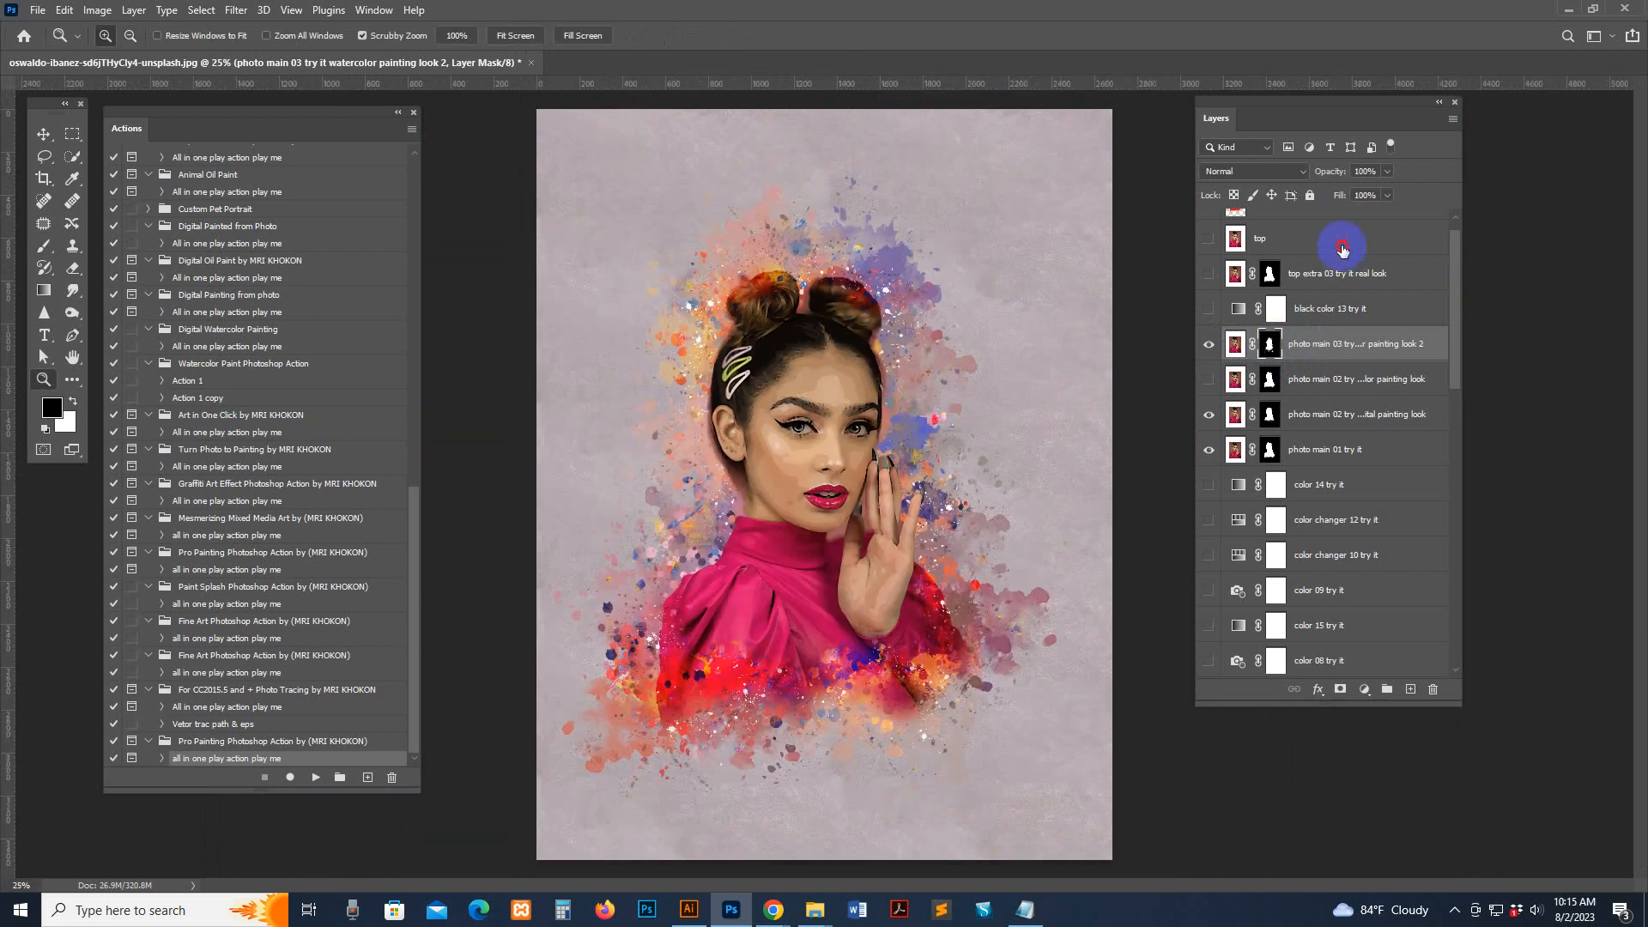
# Step: Delete all layers from the top layer down to Background copy
pyautogui.click(1343, 244)
pyautogui.moveTo(1456, 267); pyautogui.dragTo(1442, 601)
pyautogui.keyDown('shift'); pyautogui.click(1383, 630); pyautogui.keyUp('shift')
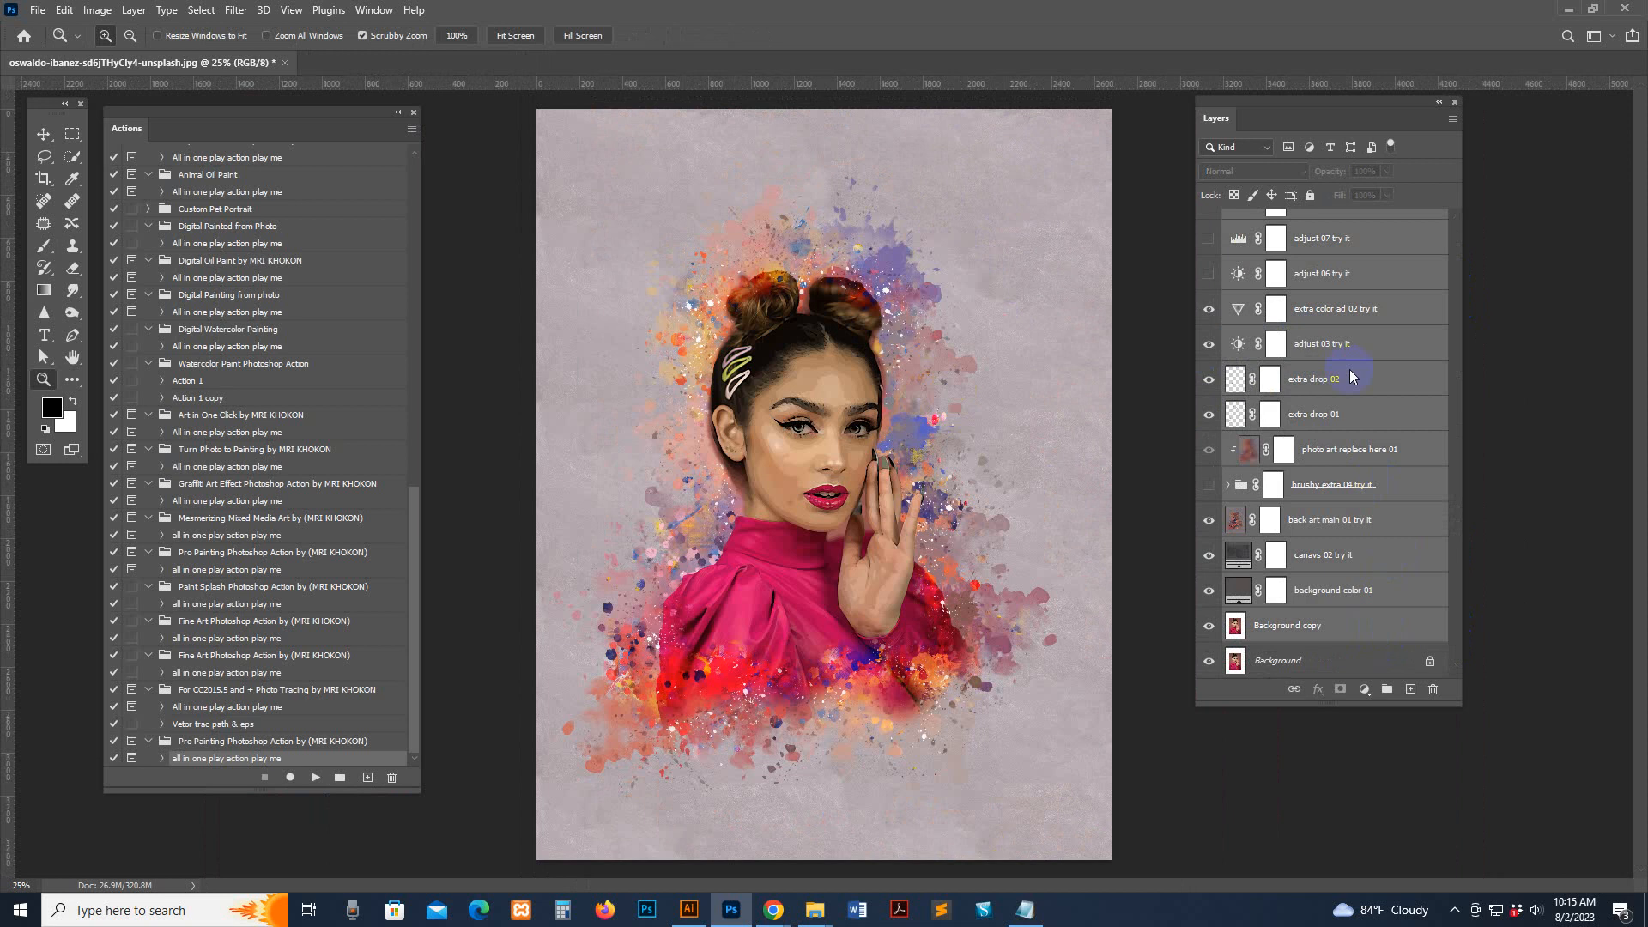
pyautogui.press('Delete')
# Step: Select the brush layer and make its red silhouette visible over the Background photo
pyautogui.press('b')
pyautogui.click(1278, 228)
pyautogui.click(1209, 225)
pyautogui.moveTo(1219, 115); pyautogui.dragTo(1292, 142)
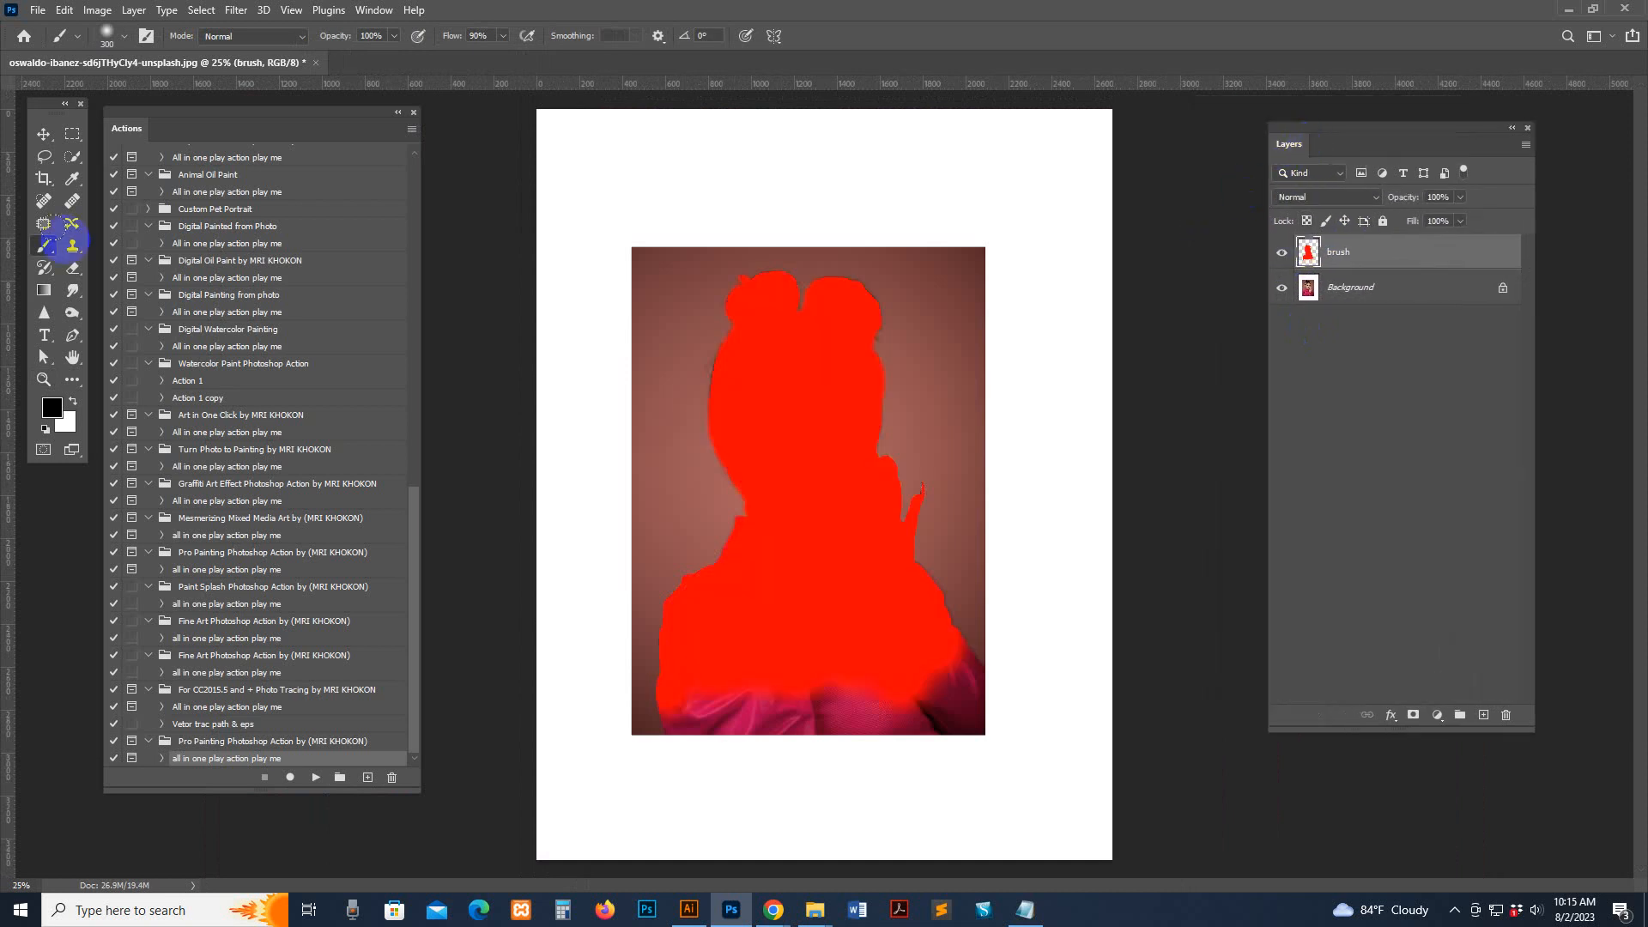
# Step: Extend the canvas on both sides and below the photo with the Crop tool to about 3011 x 3792 px
pyautogui.click(44, 177)
pyautogui.moveTo(1113, 481); pyautogui.dragTo(1130, 482)
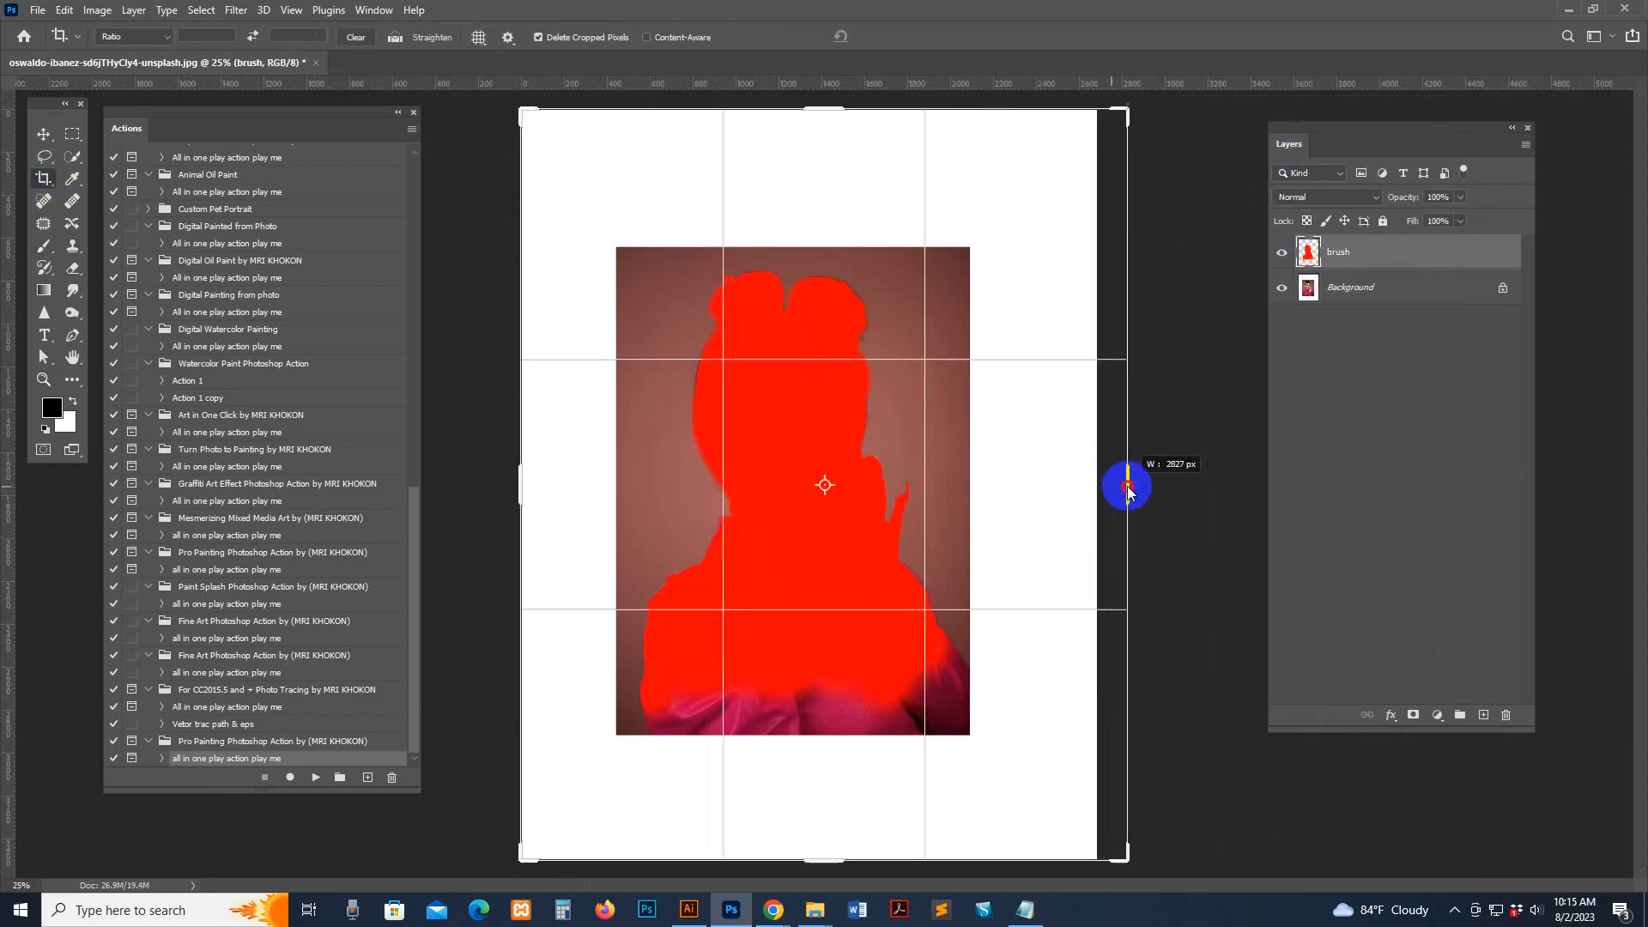
pyautogui.moveTo(503, 483)
pyautogui.mouseDown()
pyautogui.moveTo(523, 486)
pyautogui.moveTo(501, 485)
pyautogui.mouseUp()
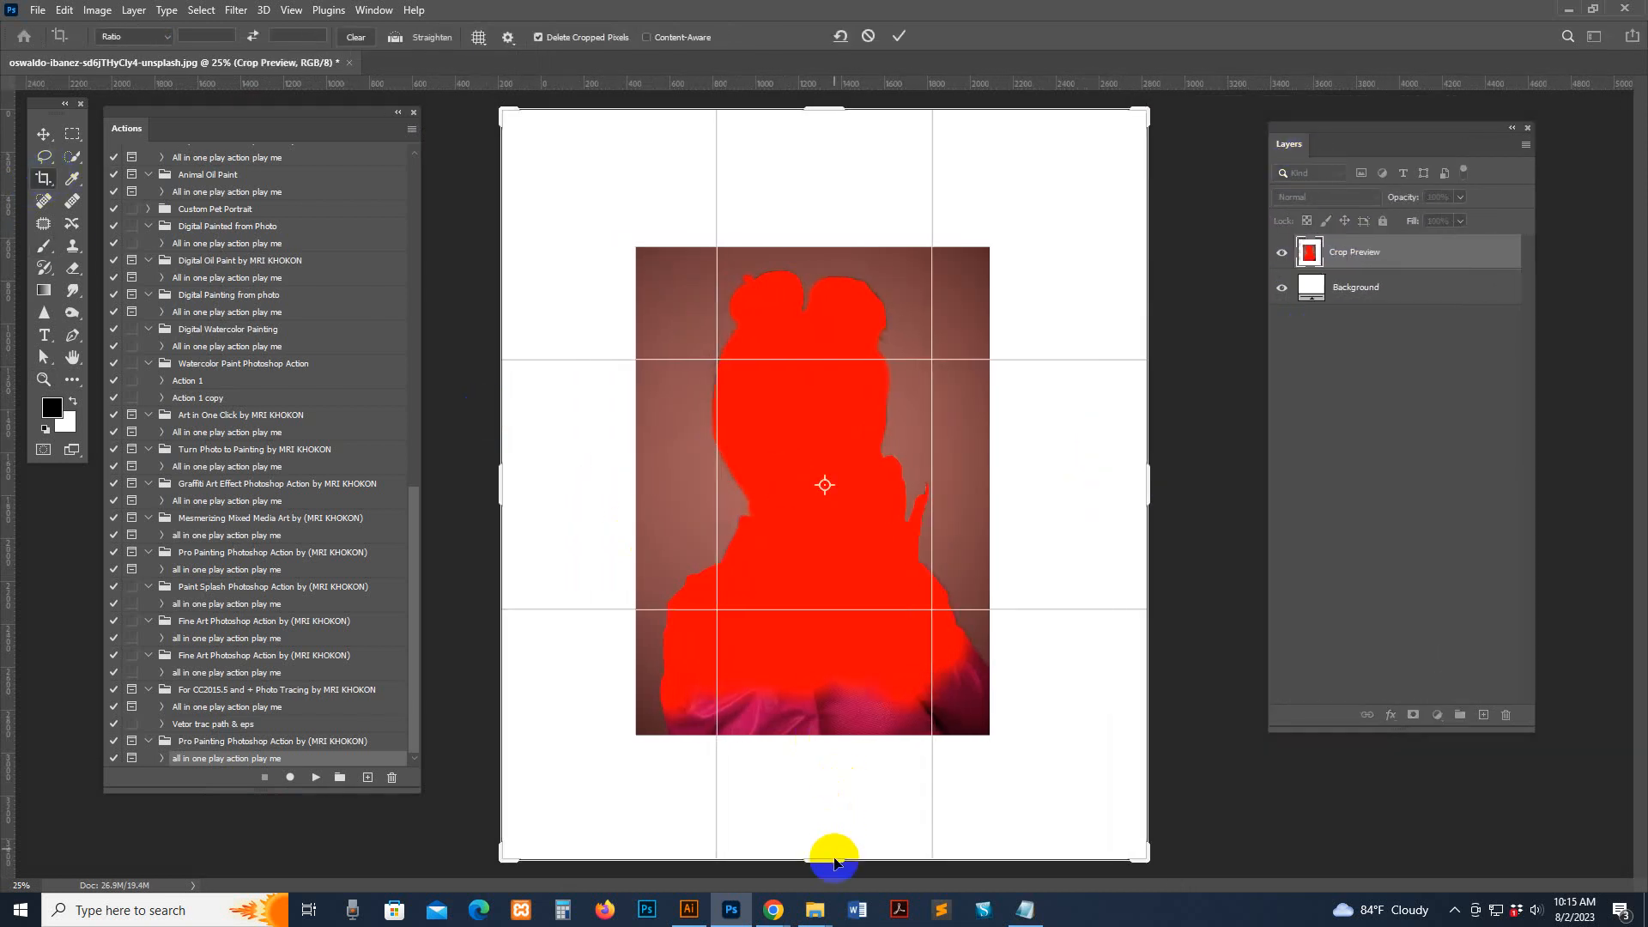
pyautogui.moveTo(832, 858); pyautogui.dragTo(834, 871)
pyautogui.click(43, 134)
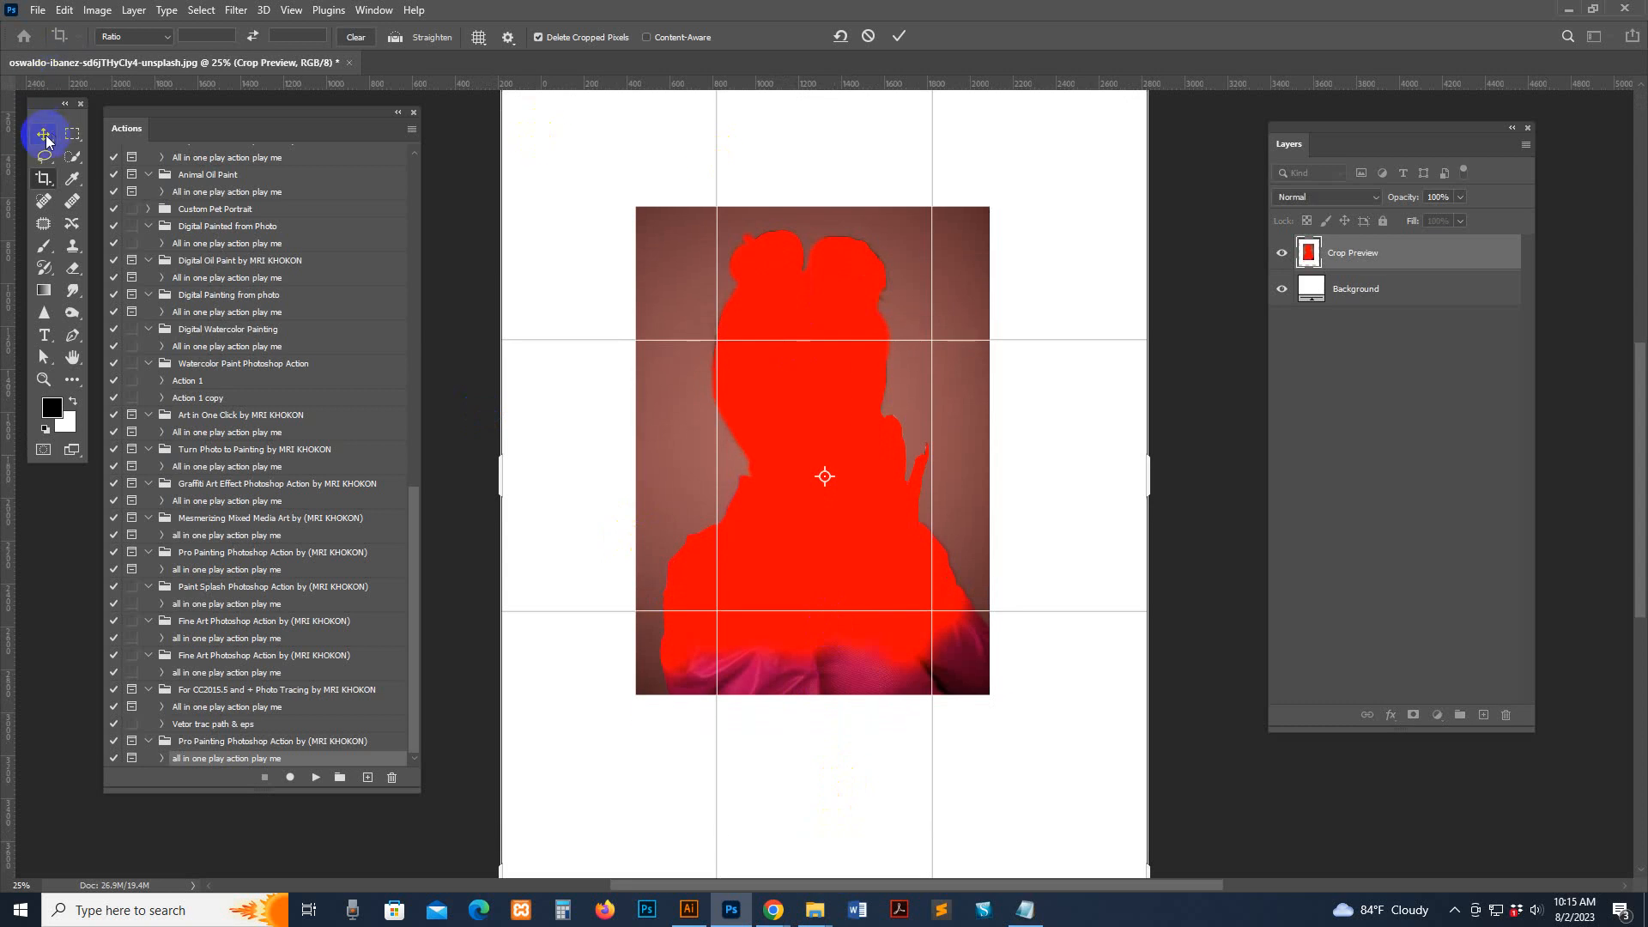
# Step: Resize the image proportionally to a height of 2500 px
pyautogui.click(97, 10)
pyautogui.click(121, 136)
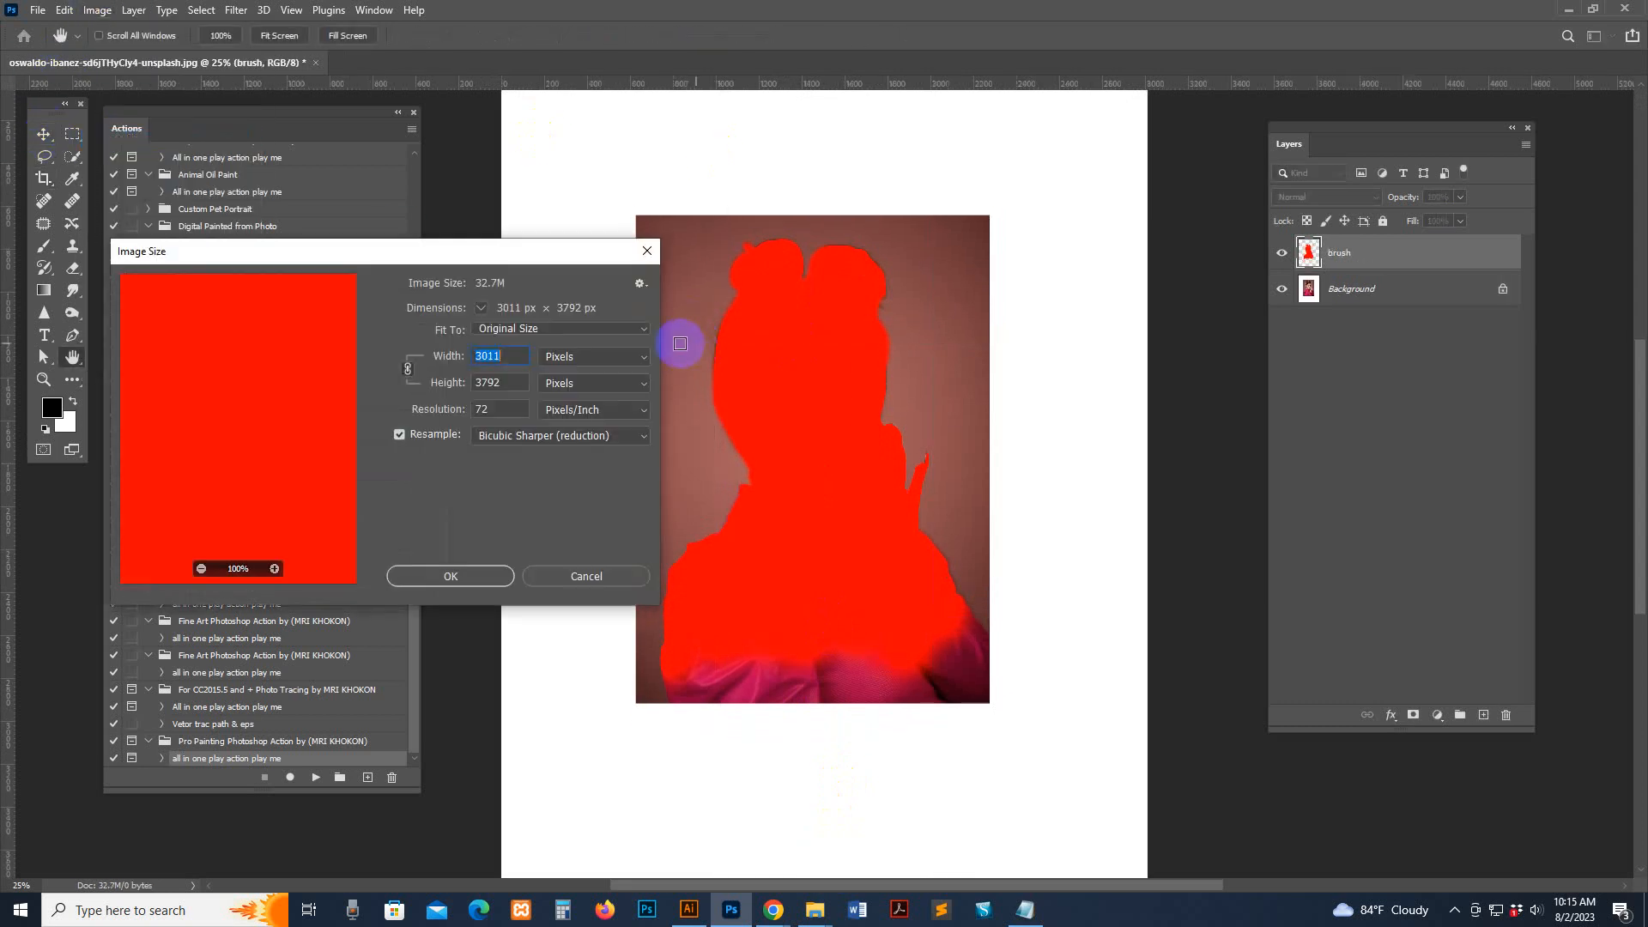
pyautogui.doubleClick(520, 386)
pyautogui.write('25')
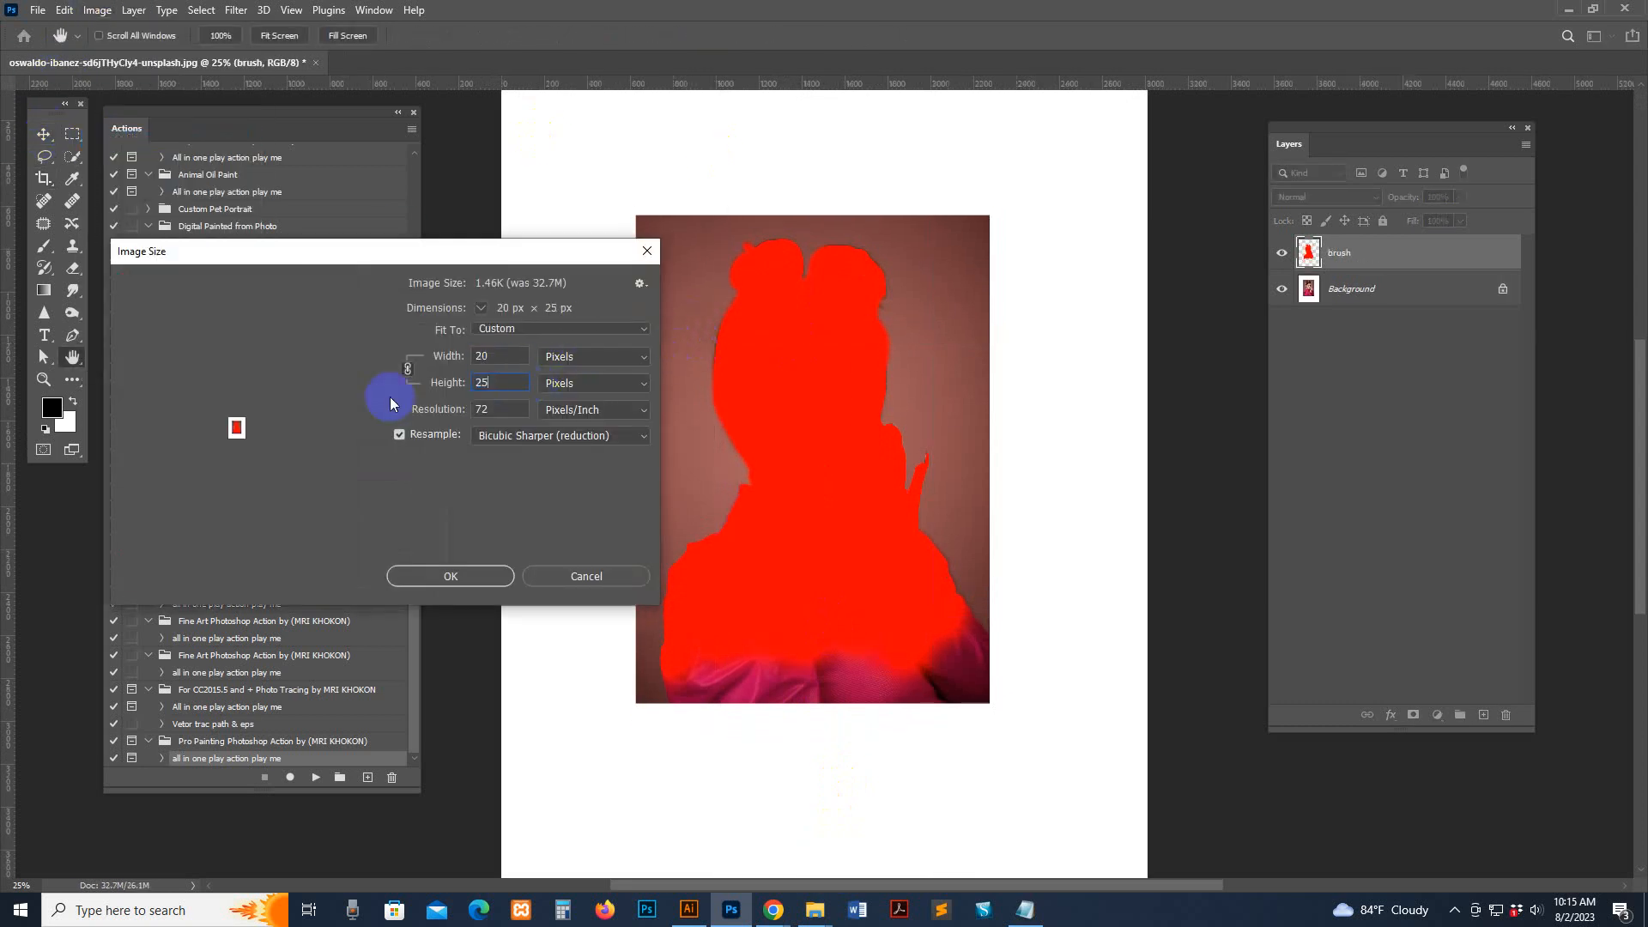
pyautogui.write('020')
pyautogui.press('BackSpace')
pyautogui.press('BackSpace')
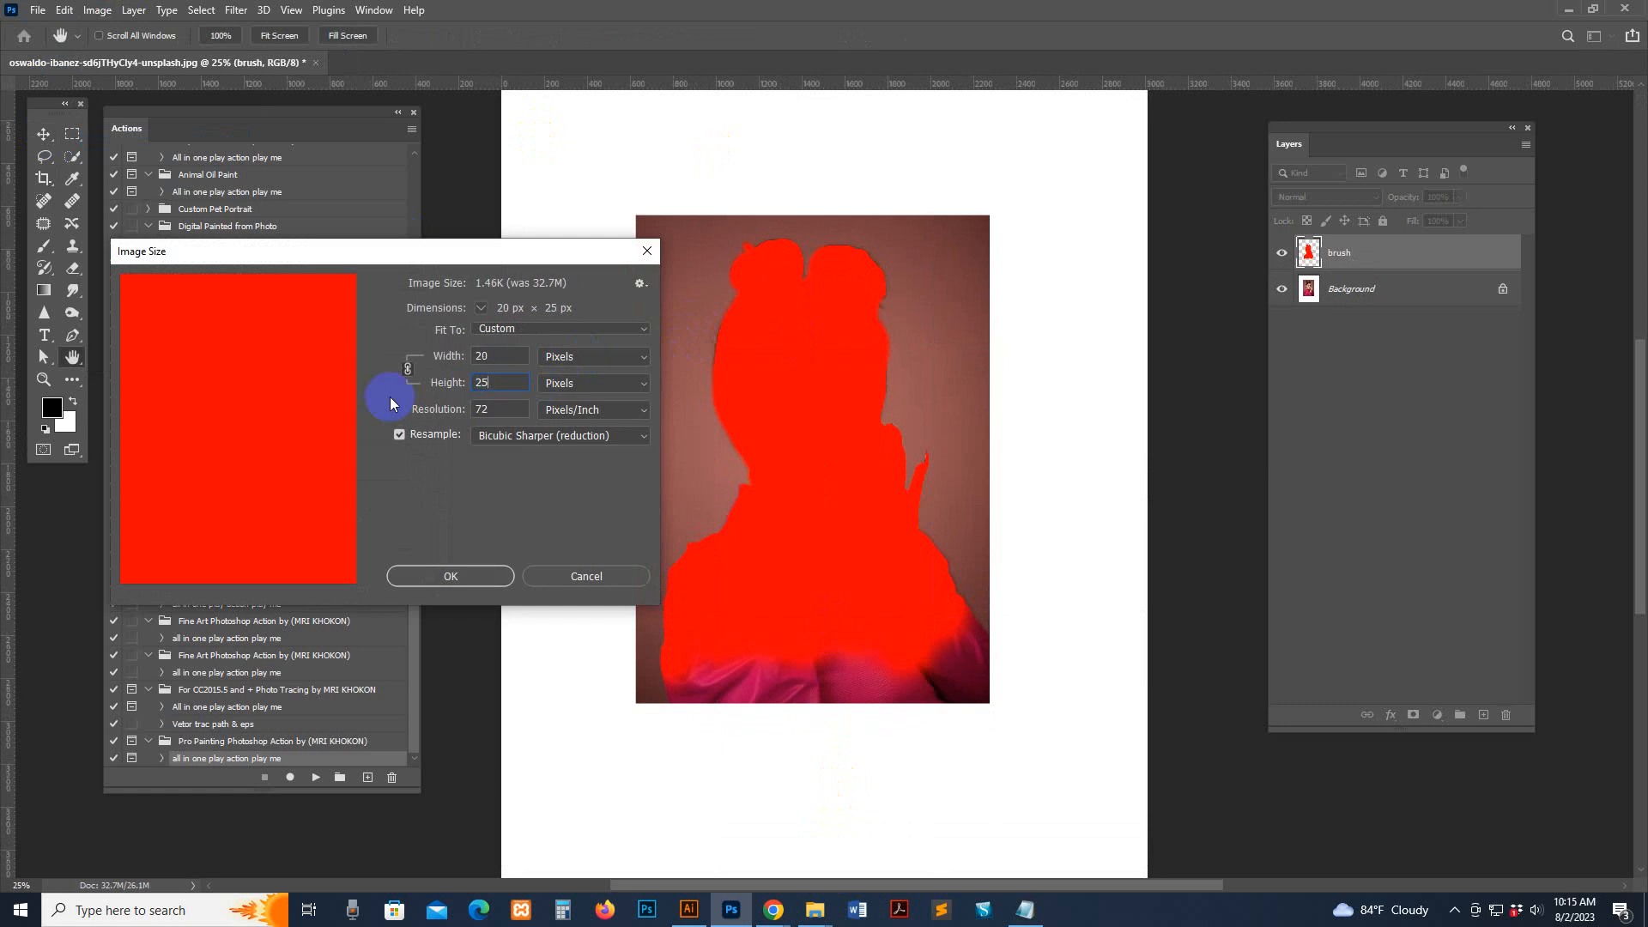
pyautogui.write('00')
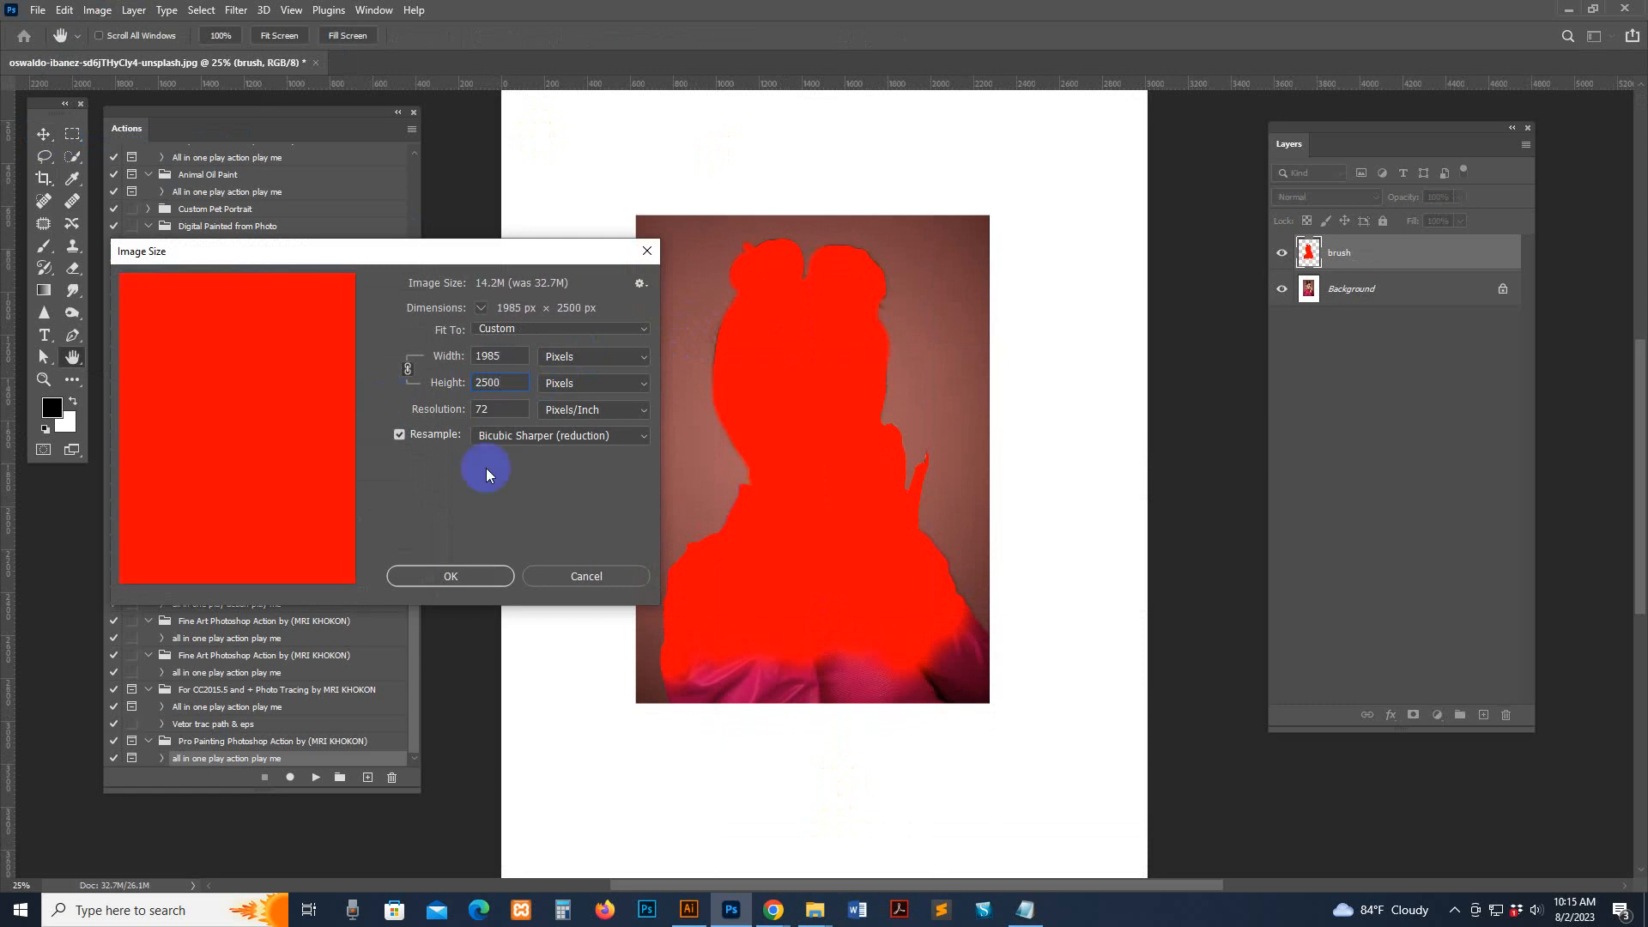
pyautogui.click(450, 576)
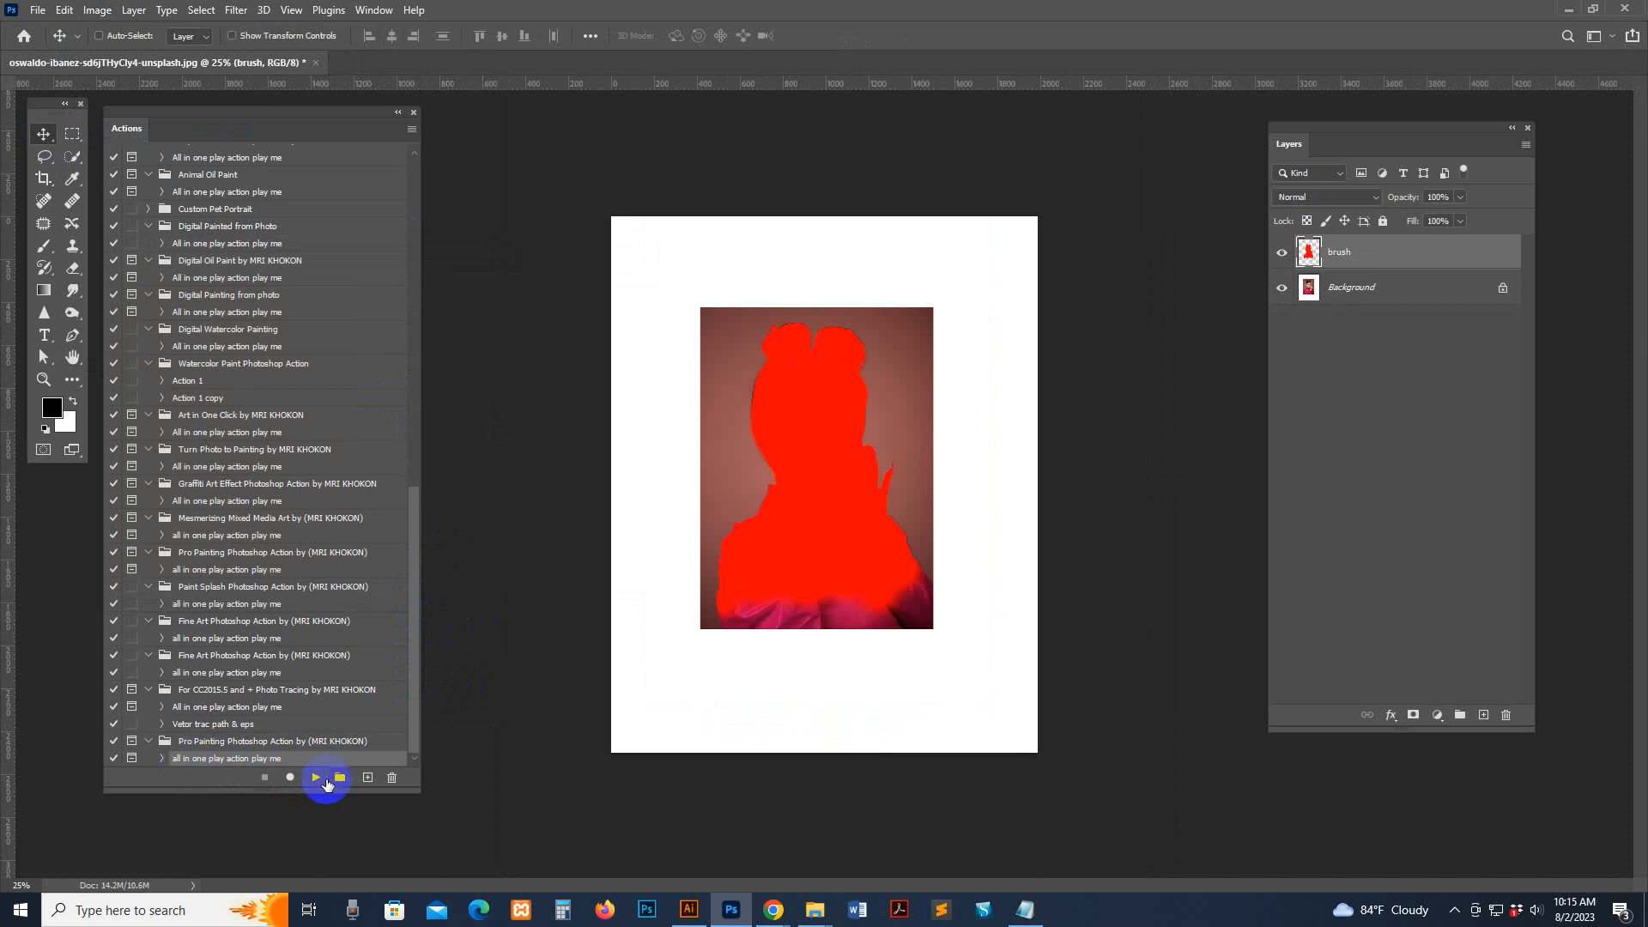
# Step: Run the all in one play action of the Pro Painting Photoshop Action and dismiss its closing message
pyautogui.click(315, 778)
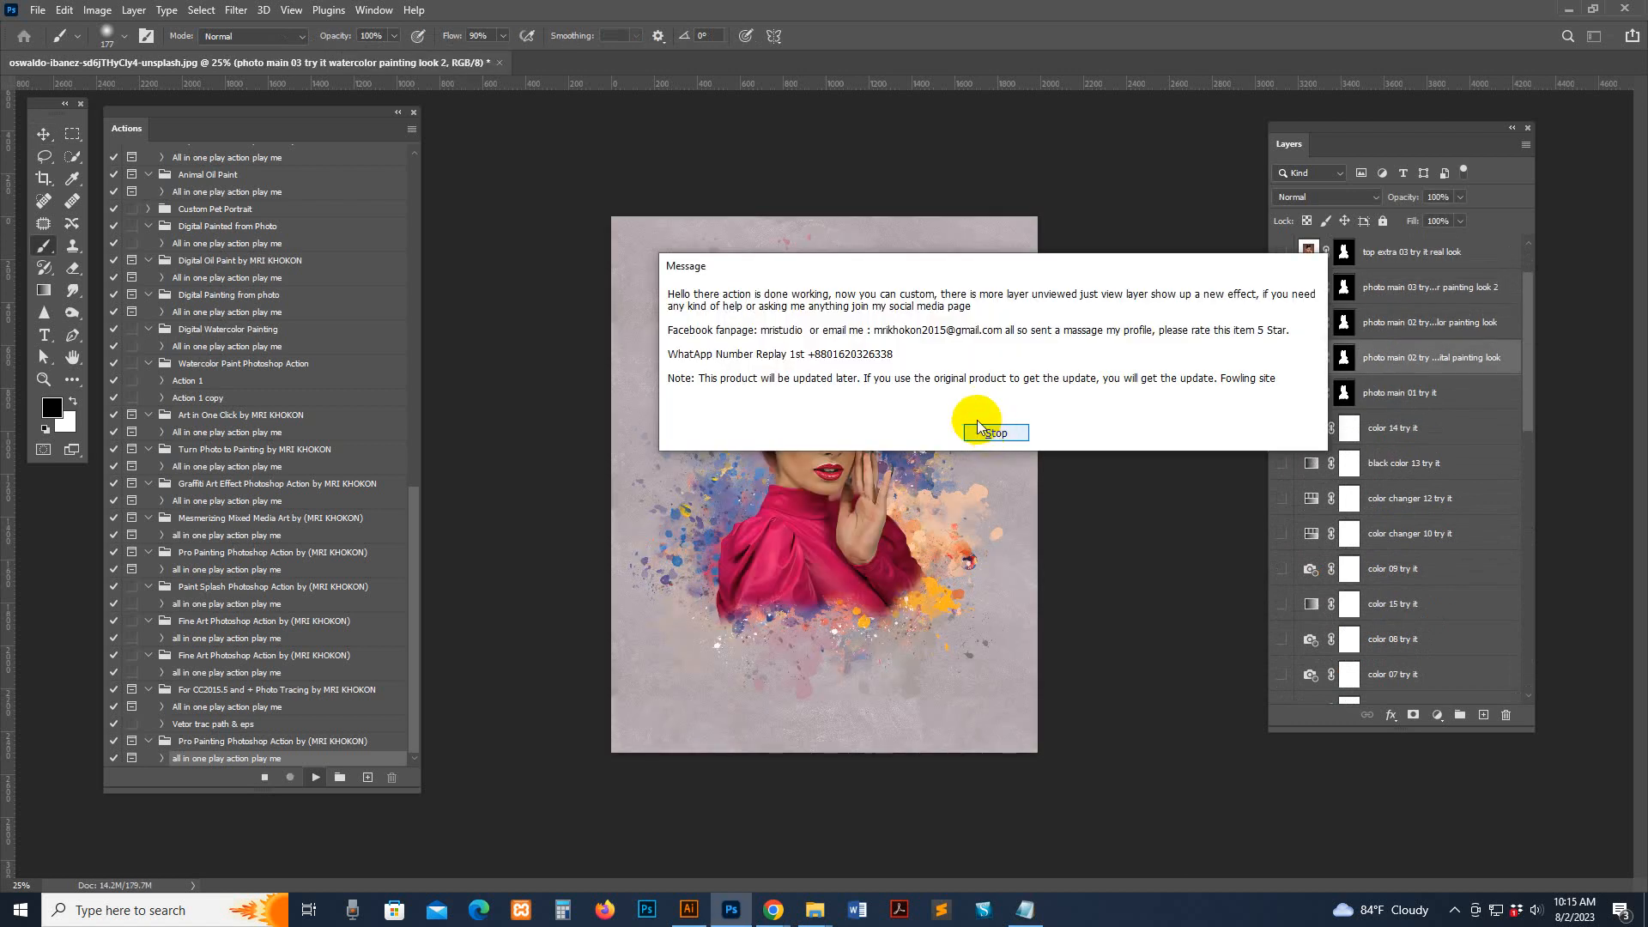
pyautogui.click(994, 436)
# Step: Examine the painted portrait up close, from the splatters above the hair buns down to the lower dress
pyautogui.press('z')
pyautogui.click(875, 351)
pyautogui.click(875, 350)
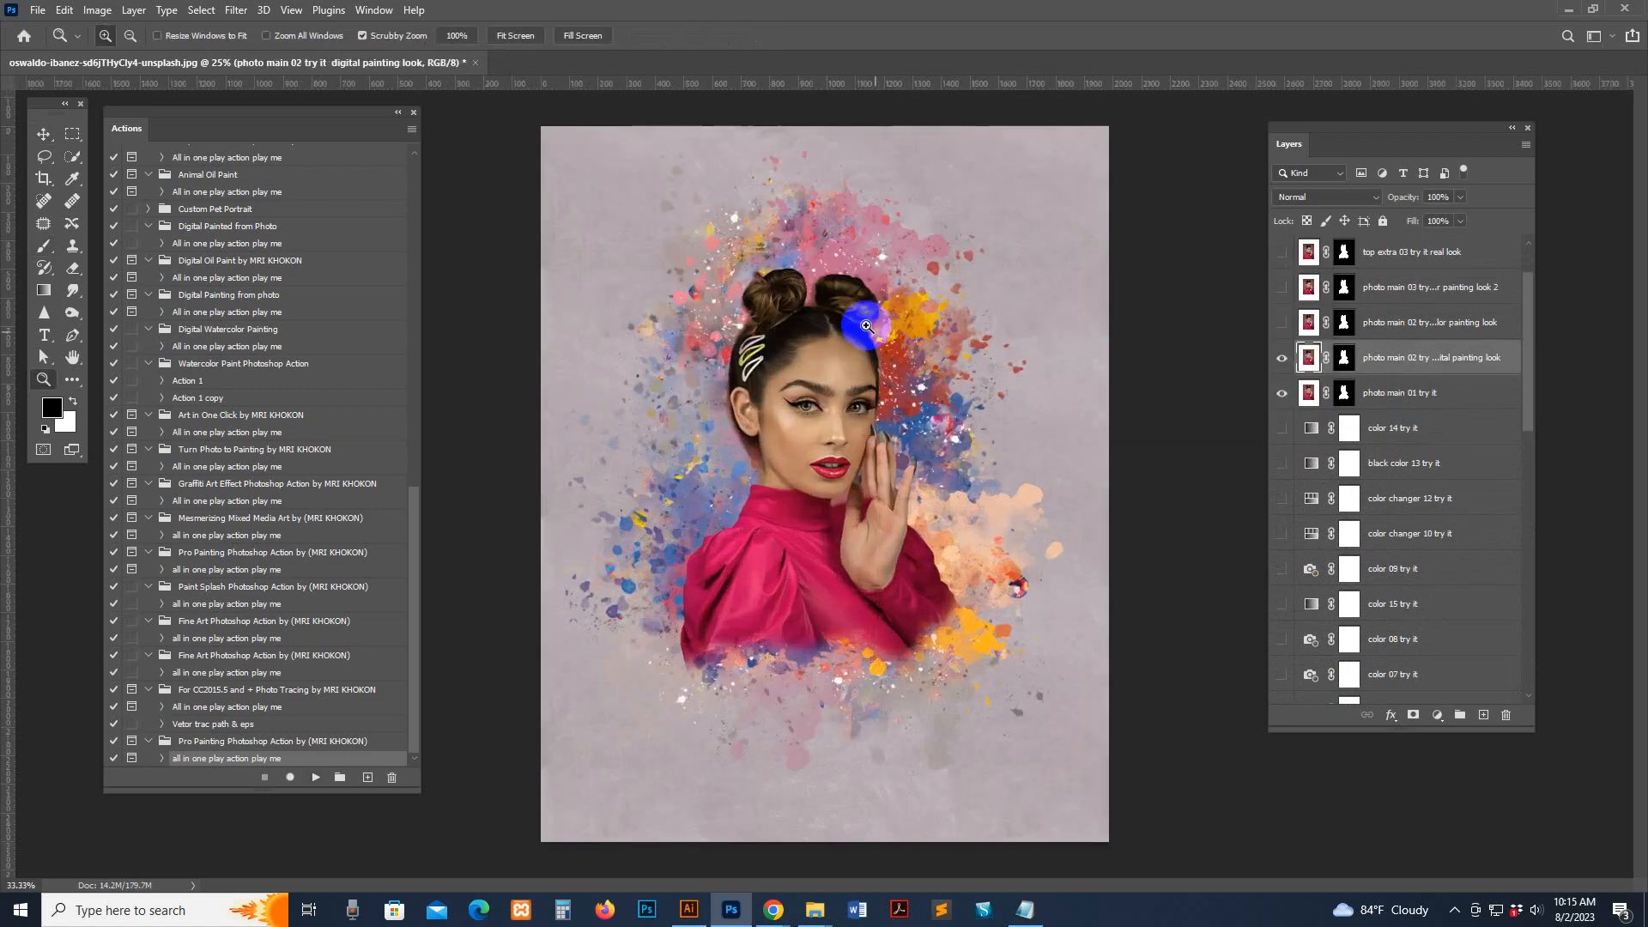
pyautogui.click(860, 323)
pyautogui.moveTo(875, 332); pyautogui.dragTo(976, 375)
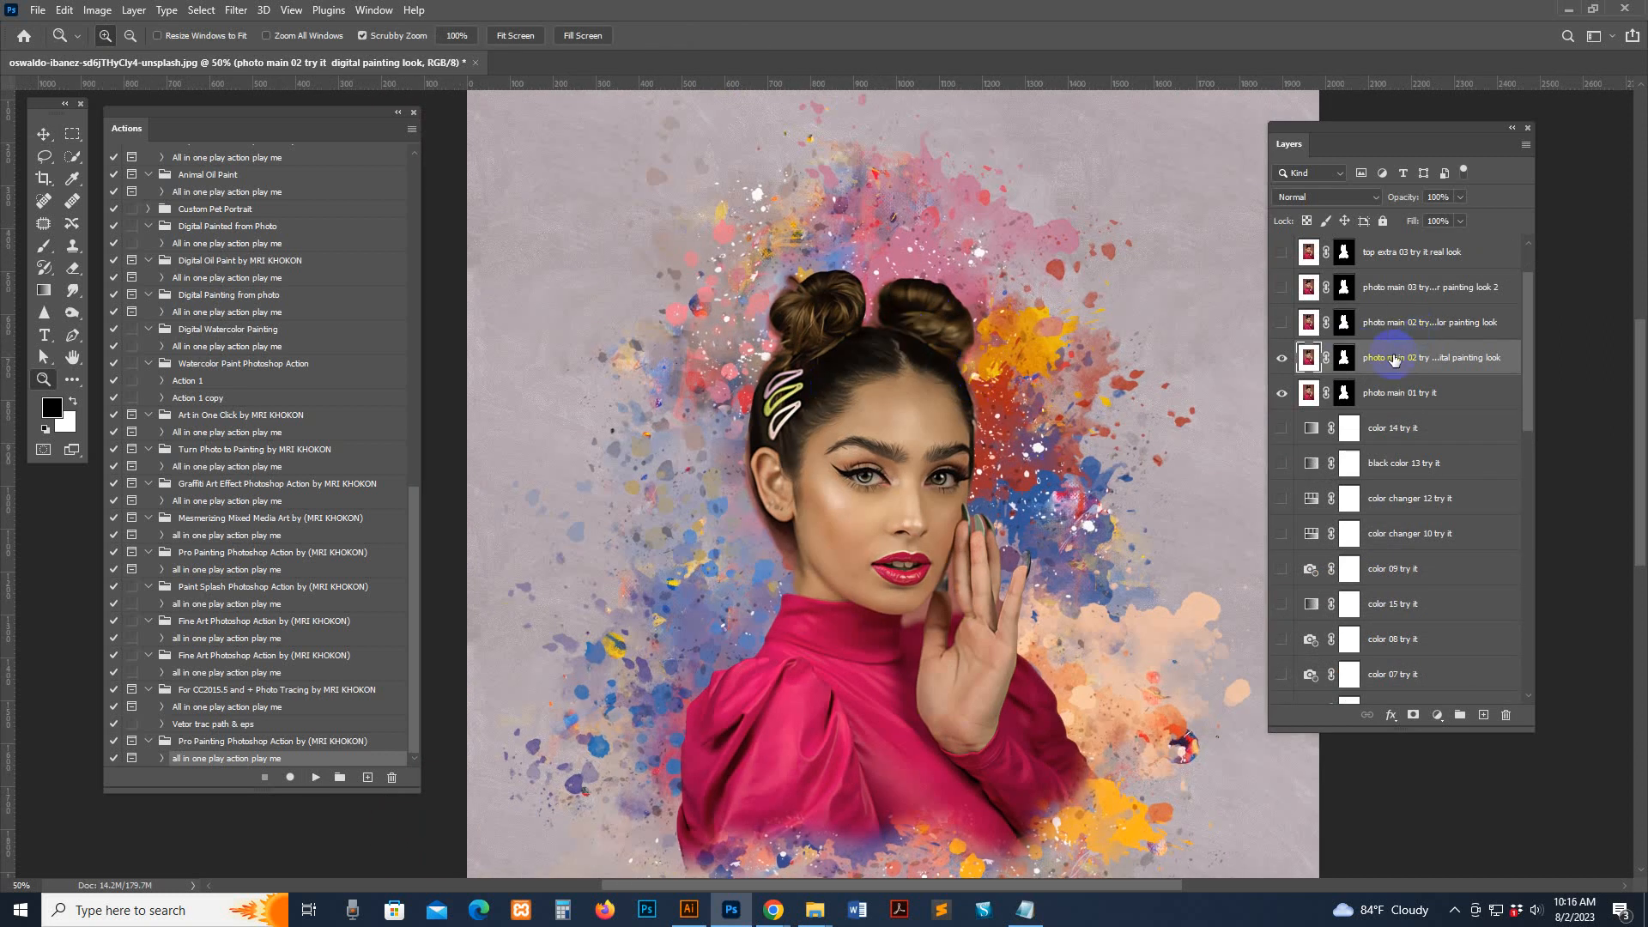
pyautogui.moveTo(1103, 551); pyautogui.dragTo(1096, 414)
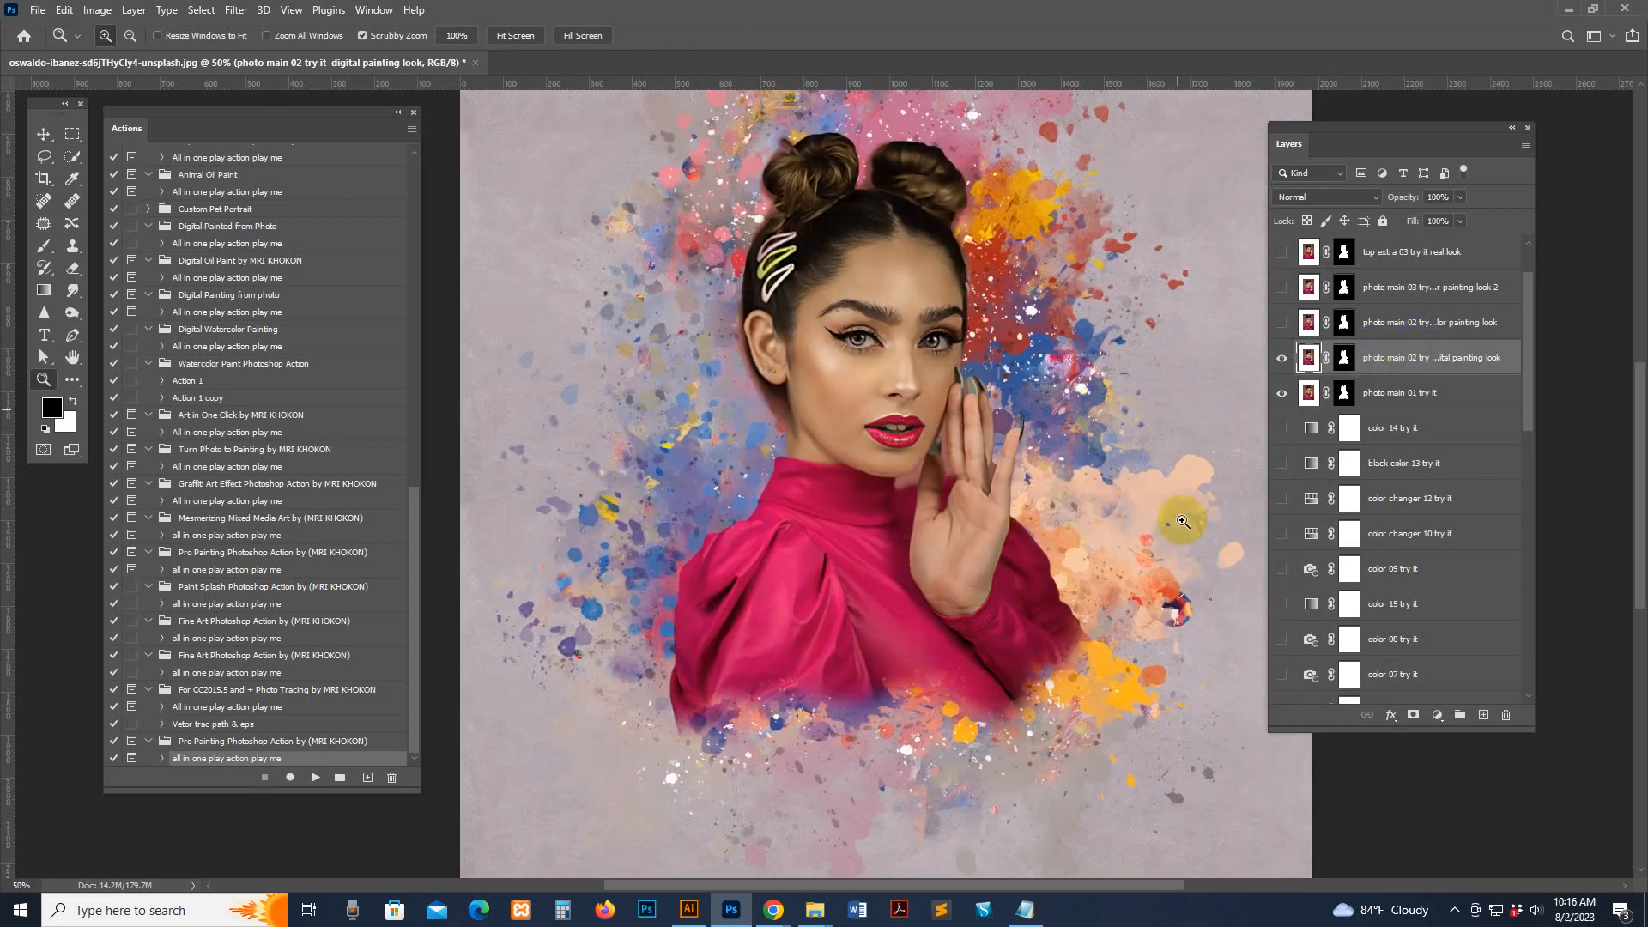
pyautogui.moveTo(1142, 259); pyautogui.dragTo(1148, 327)
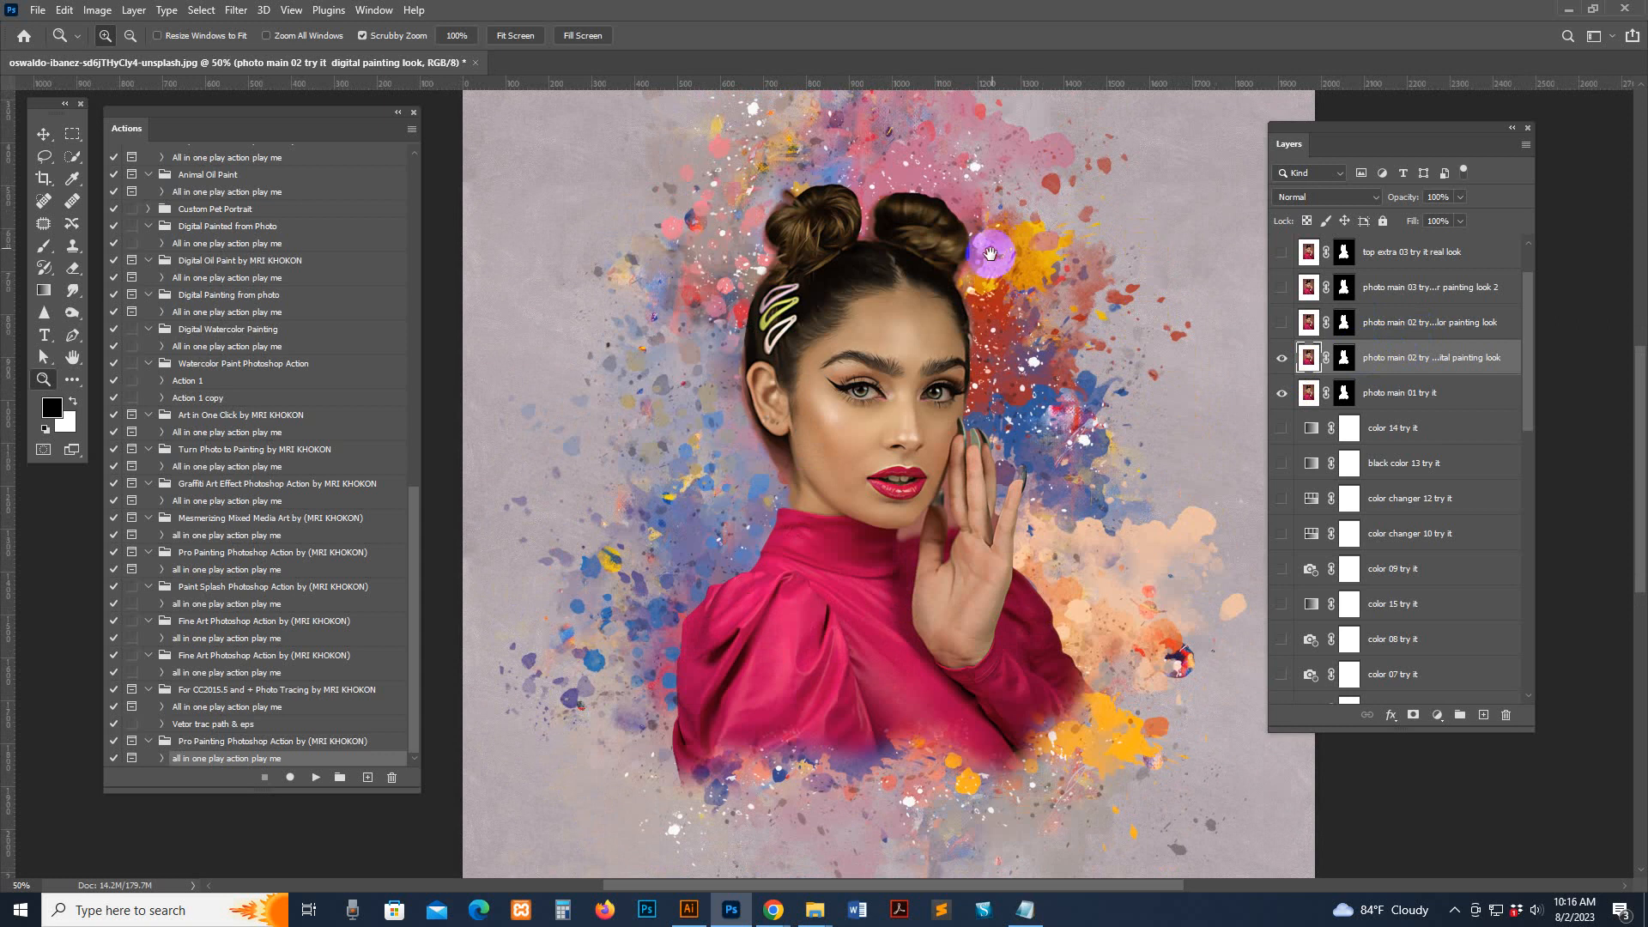
pyautogui.moveTo(992, 250); pyautogui.dragTo(988, 358)
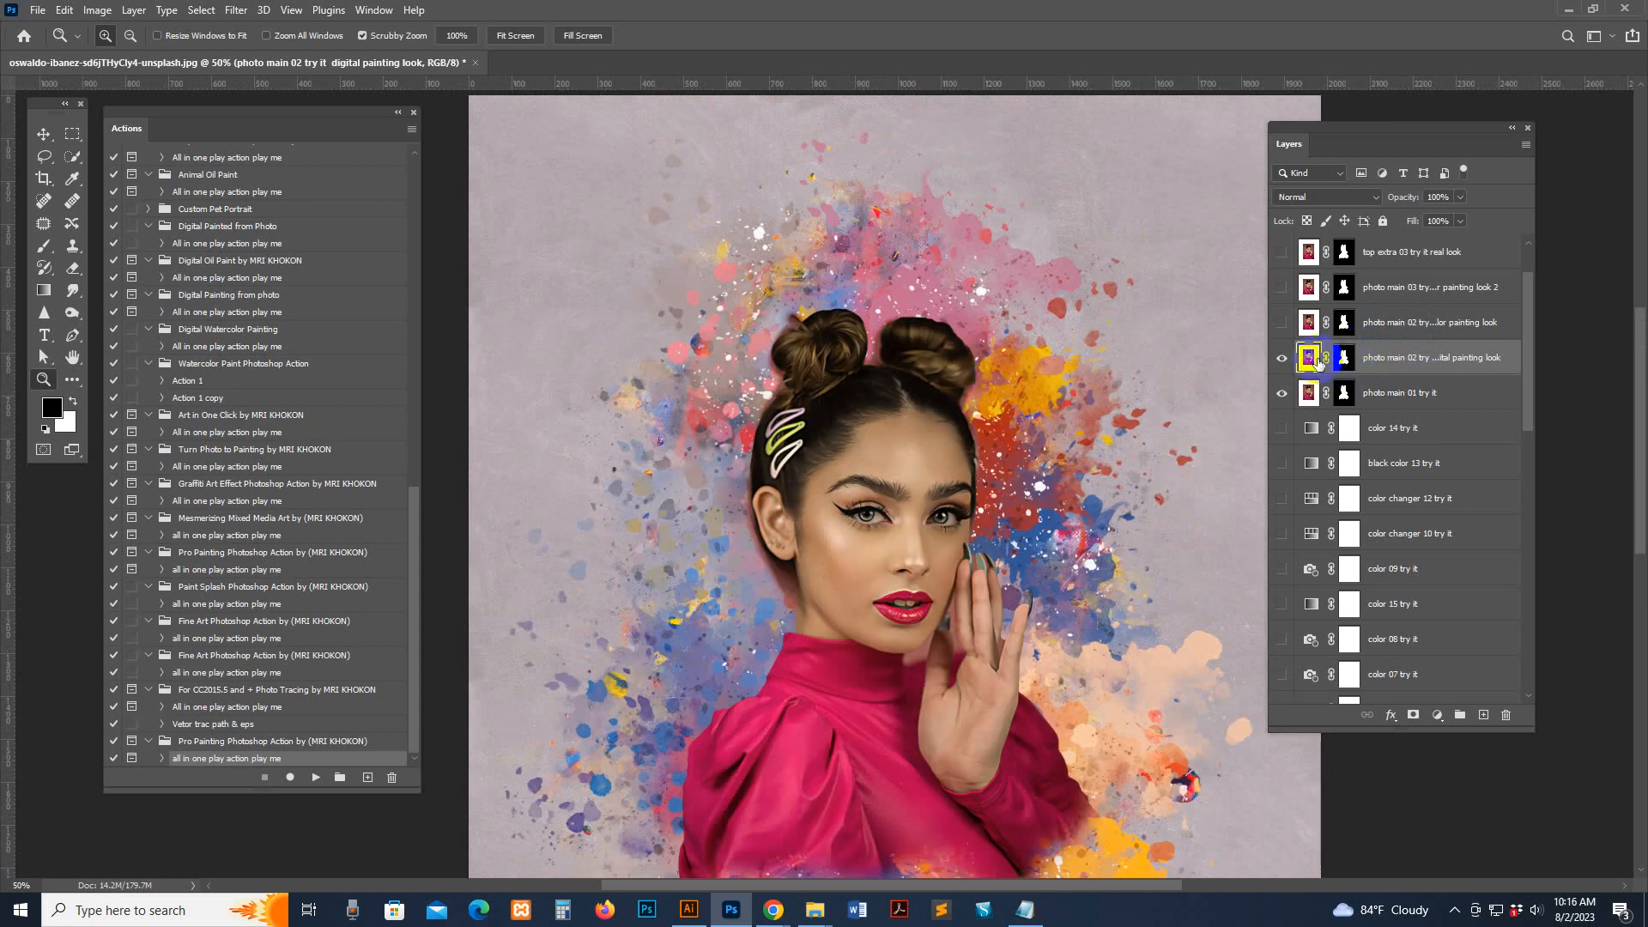
# Step: Paint black on the mask of the photo main 02 digital painting look layer over the hair buns, lower dress and sleeve edges
pyautogui.click(1344, 357)
pyautogui.click(46, 249)
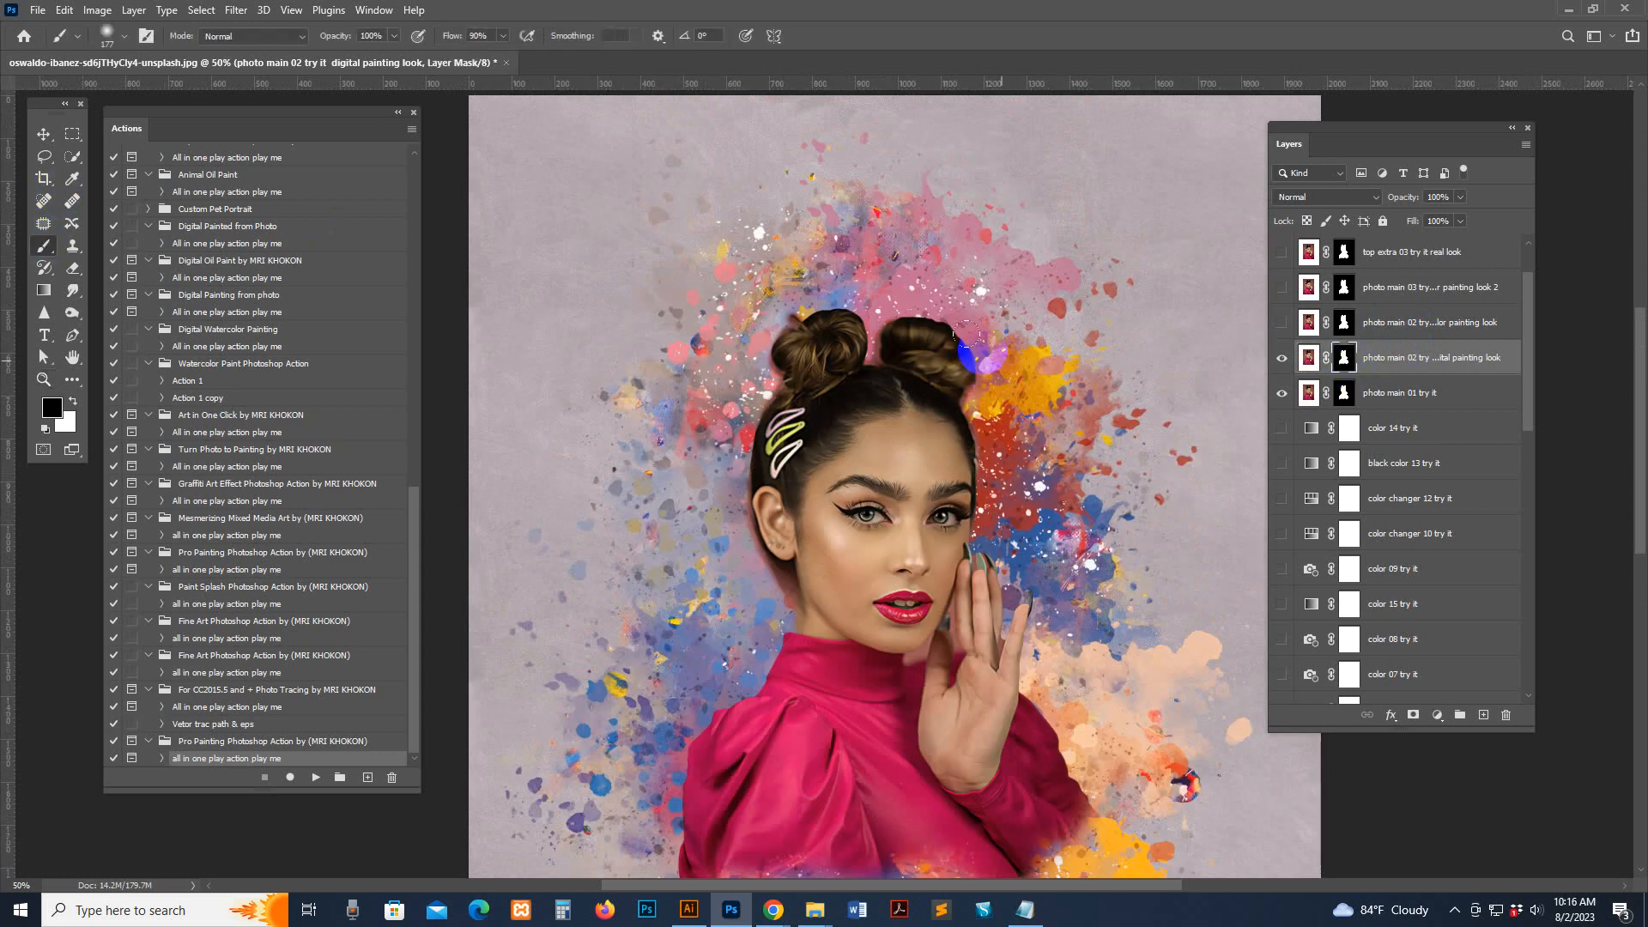
pyautogui.moveTo(864, 296); pyautogui.dragTo(744, 362)
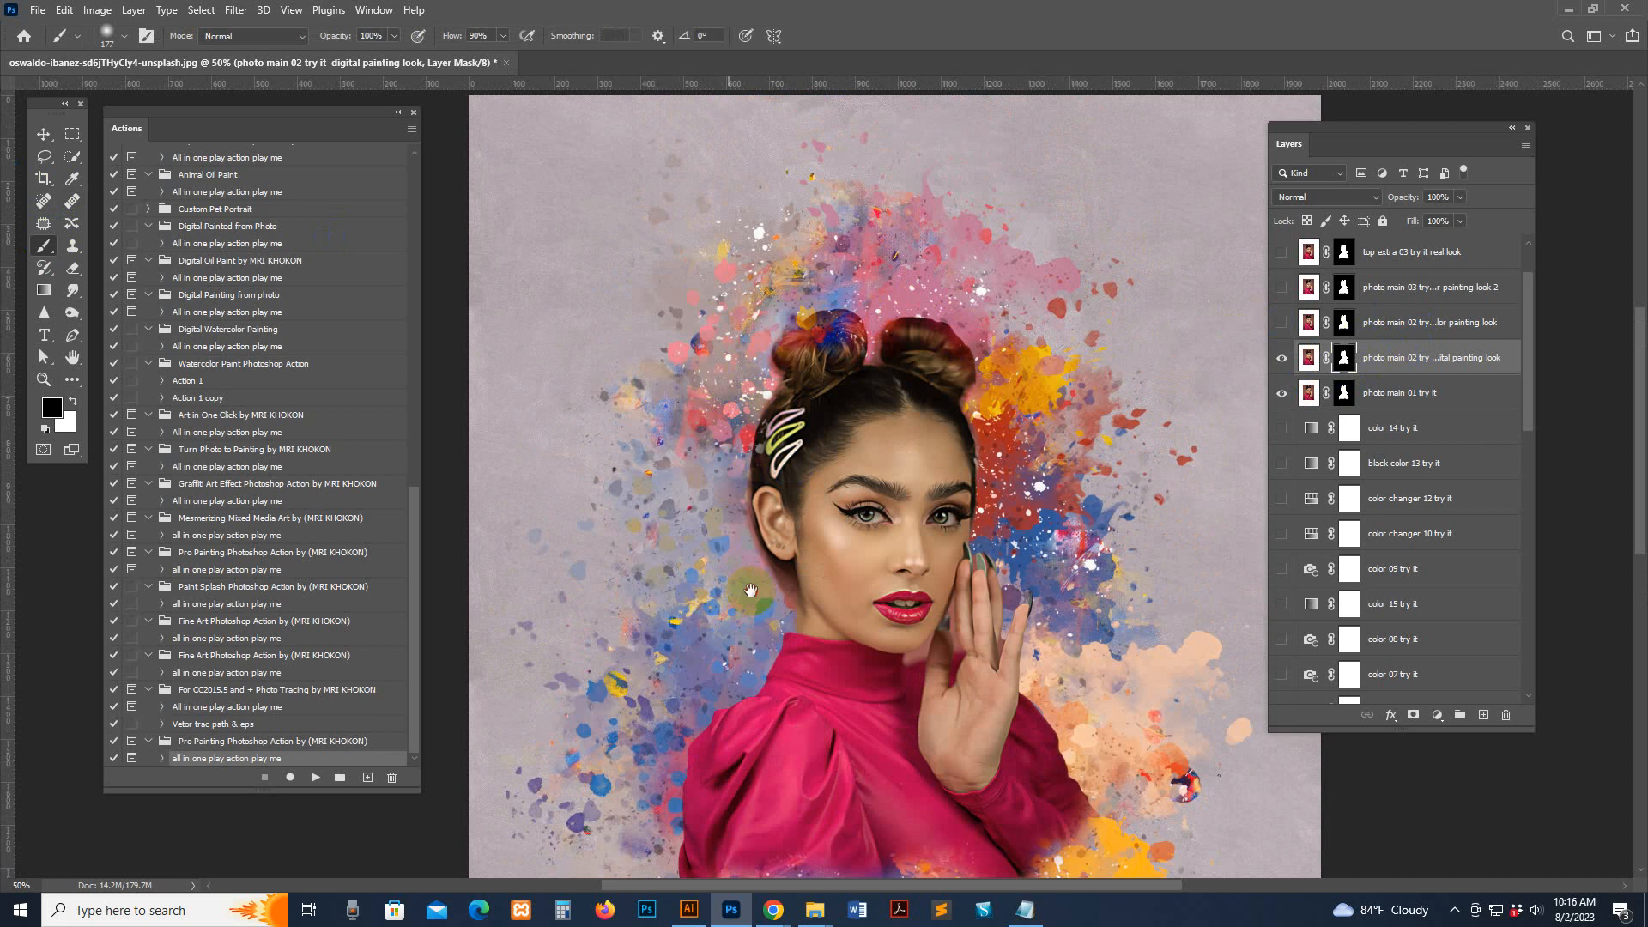
pyautogui.moveTo(752, 589); pyautogui.dragTo(749, 364)
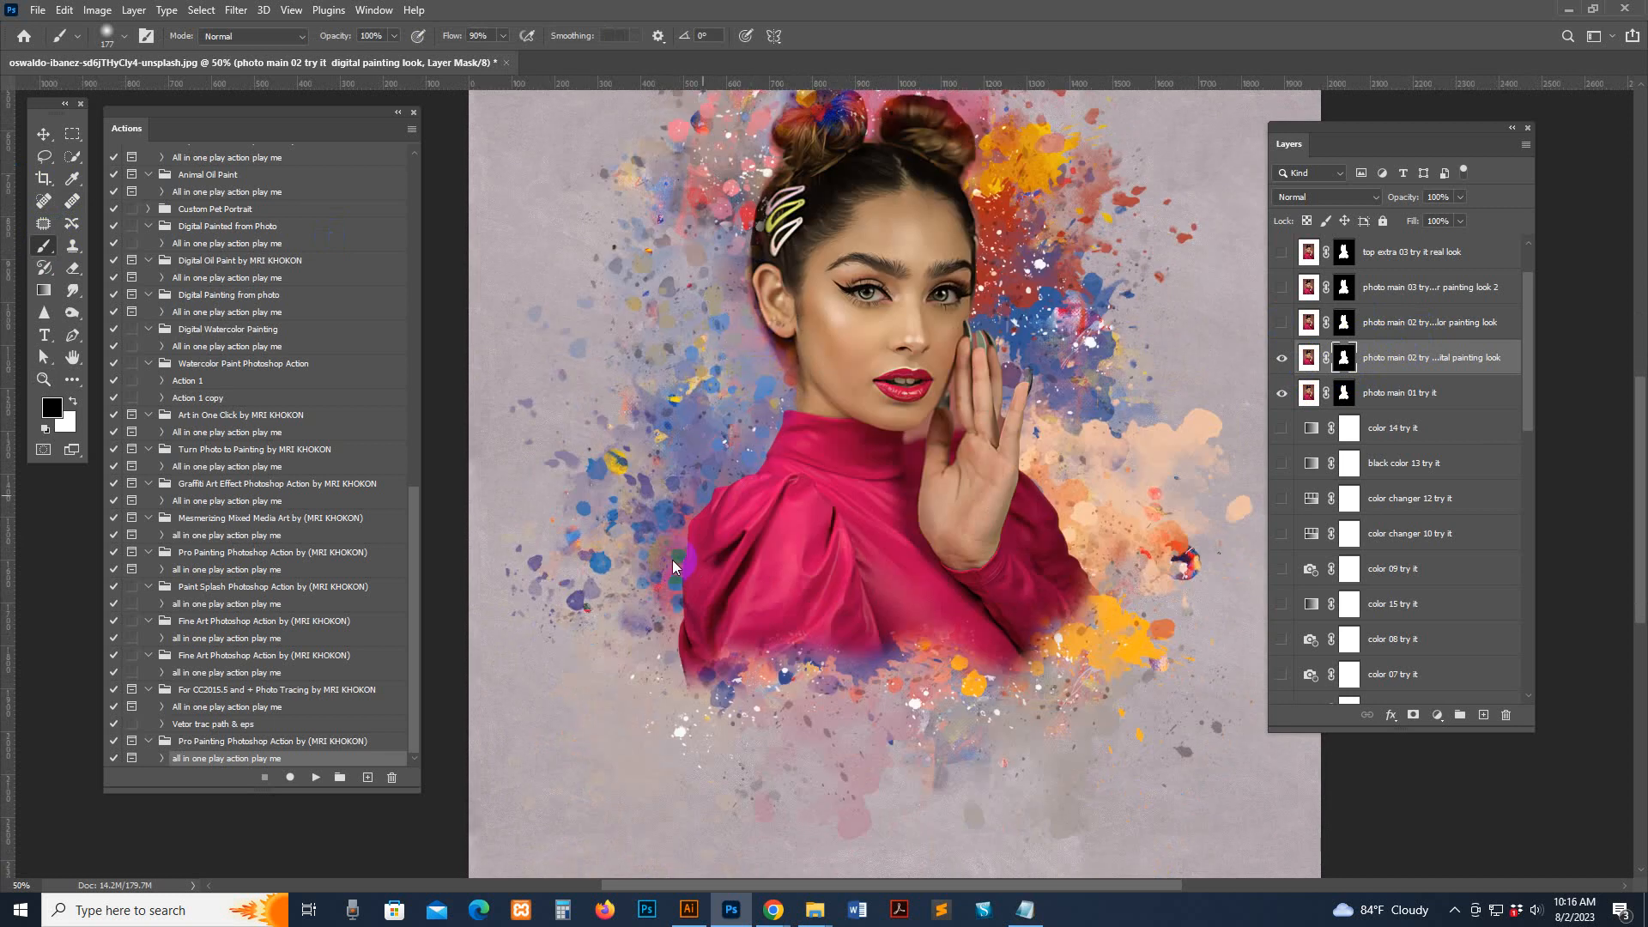
pyautogui.moveTo(712, 692)
pyautogui.mouseDown()
pyautogui.moveTo(745, 625)
pyautogui.moveTo(723, 588)
pyautogui.moveTo(701, 660)
pyautogui.moveTo(847, 635)
pyautogui.mouseUp()
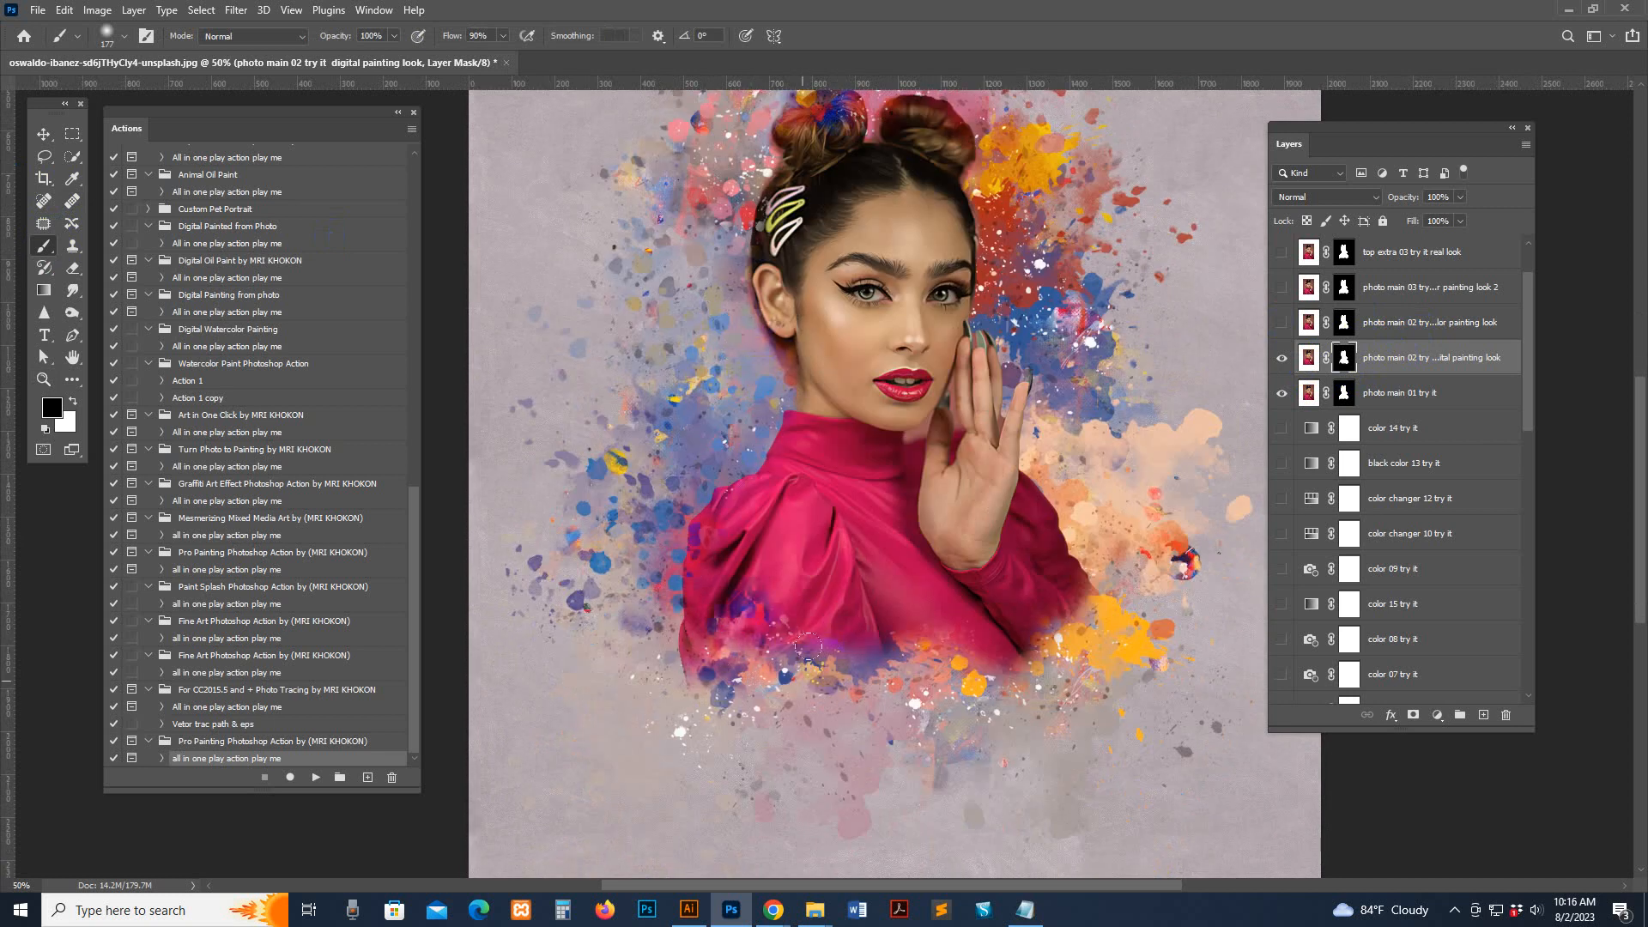
pyautogui.moveTo(1037, 666)
pyautogui.mouseDown()
pyautogui.moveTo(914, 605)
pyautogui.moveTo(877, 633)
pyautogui.mouseUp()
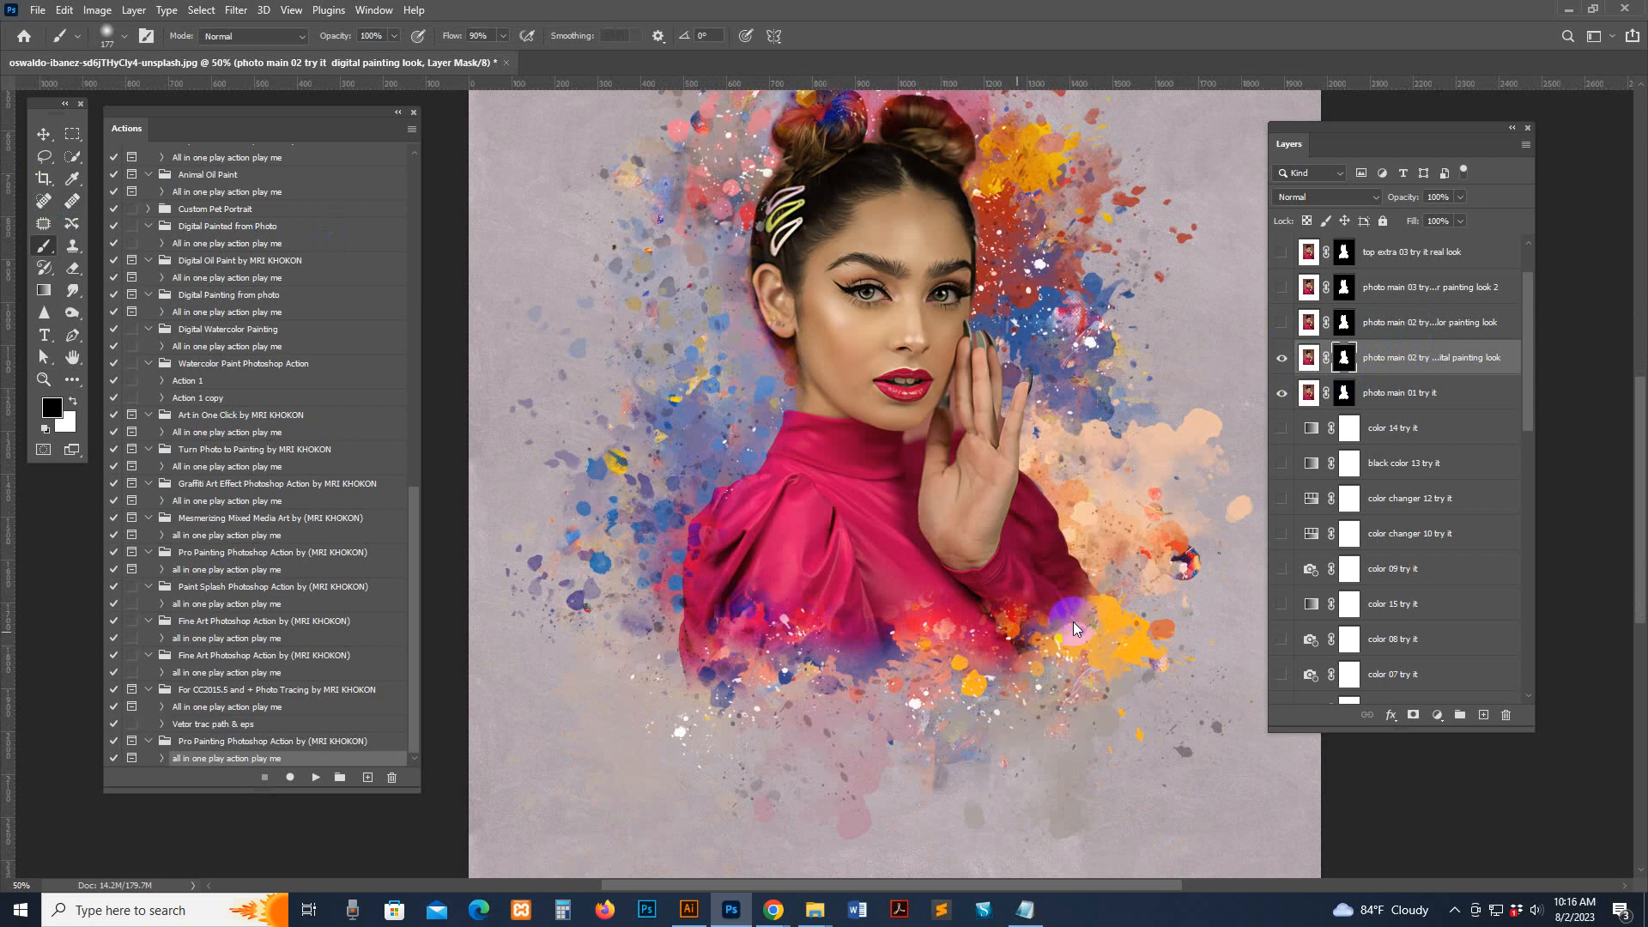
pyautogui.moveTo(1078, 577)
pyautogui.mouseDown()
pyautogui.moveTo(1043, 499)
pyautogui.moveTo(1068, 472)
pyautogui.mouseUp()
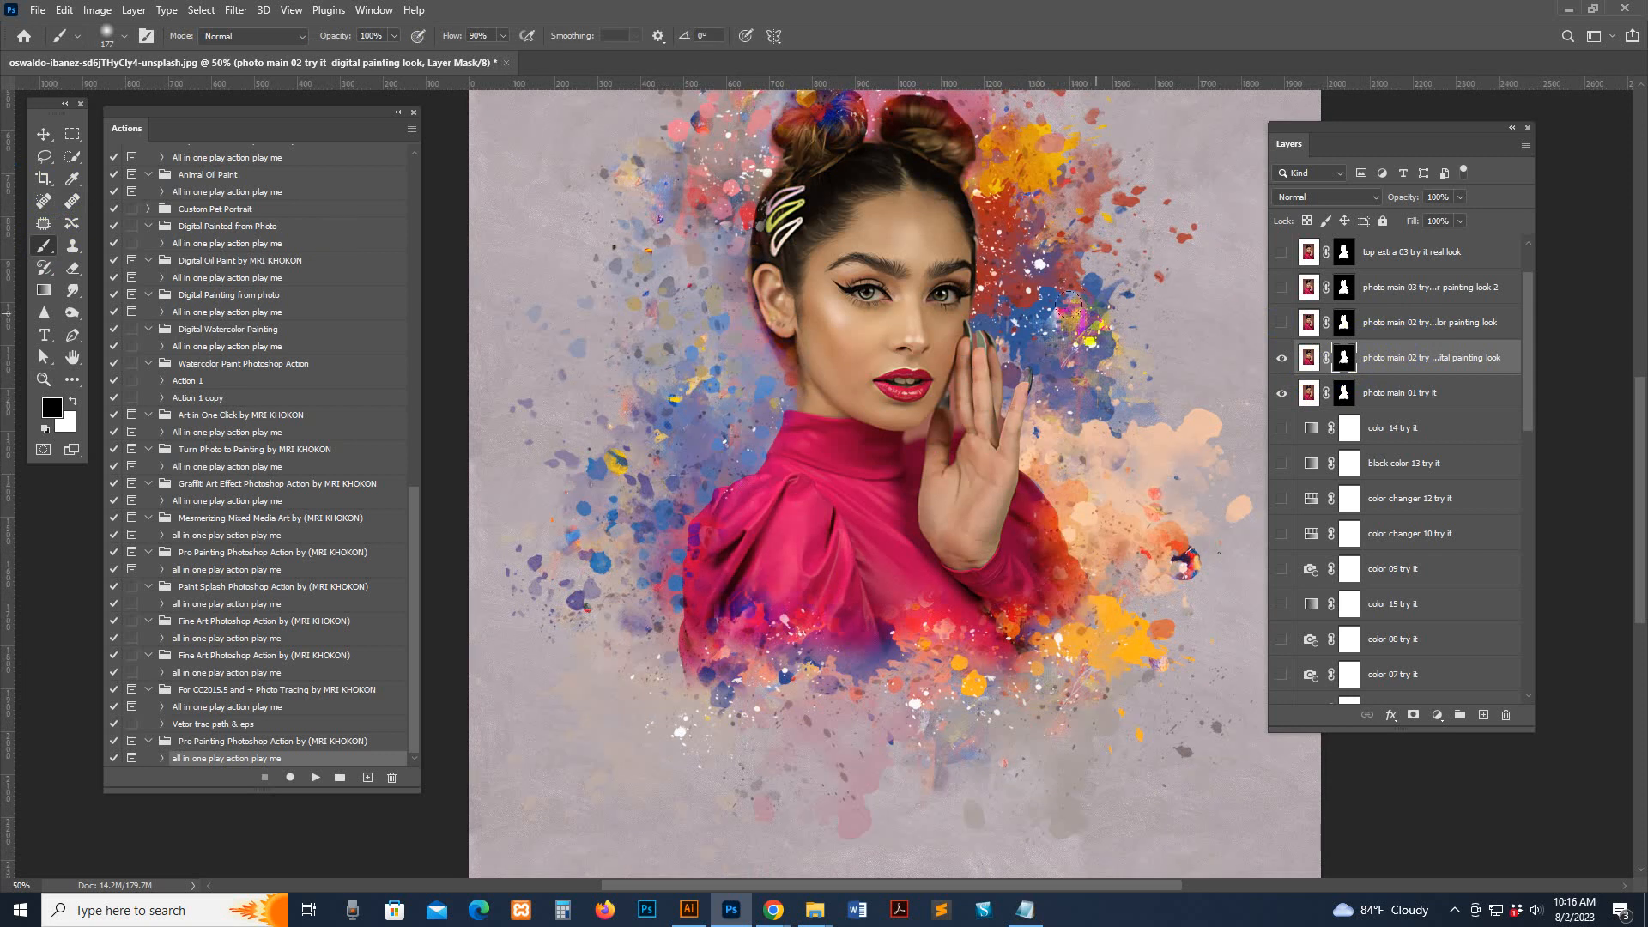
pyautogui.moveTo(1011, 217)
pyautogui.mouseDown()
pyautogui.moveTo(988, 159)
pyautogui.moveTo(1023, 177)
pyautogui.moveTo(1044, 291)
pyautogui.moveTo(1028, 238)
pyautogui.moveTo(1019, 273)
pyautogui.mouseUp()
pyautogui.moveTo(1127, 378); pyautogui.dragTo(1065, 366)
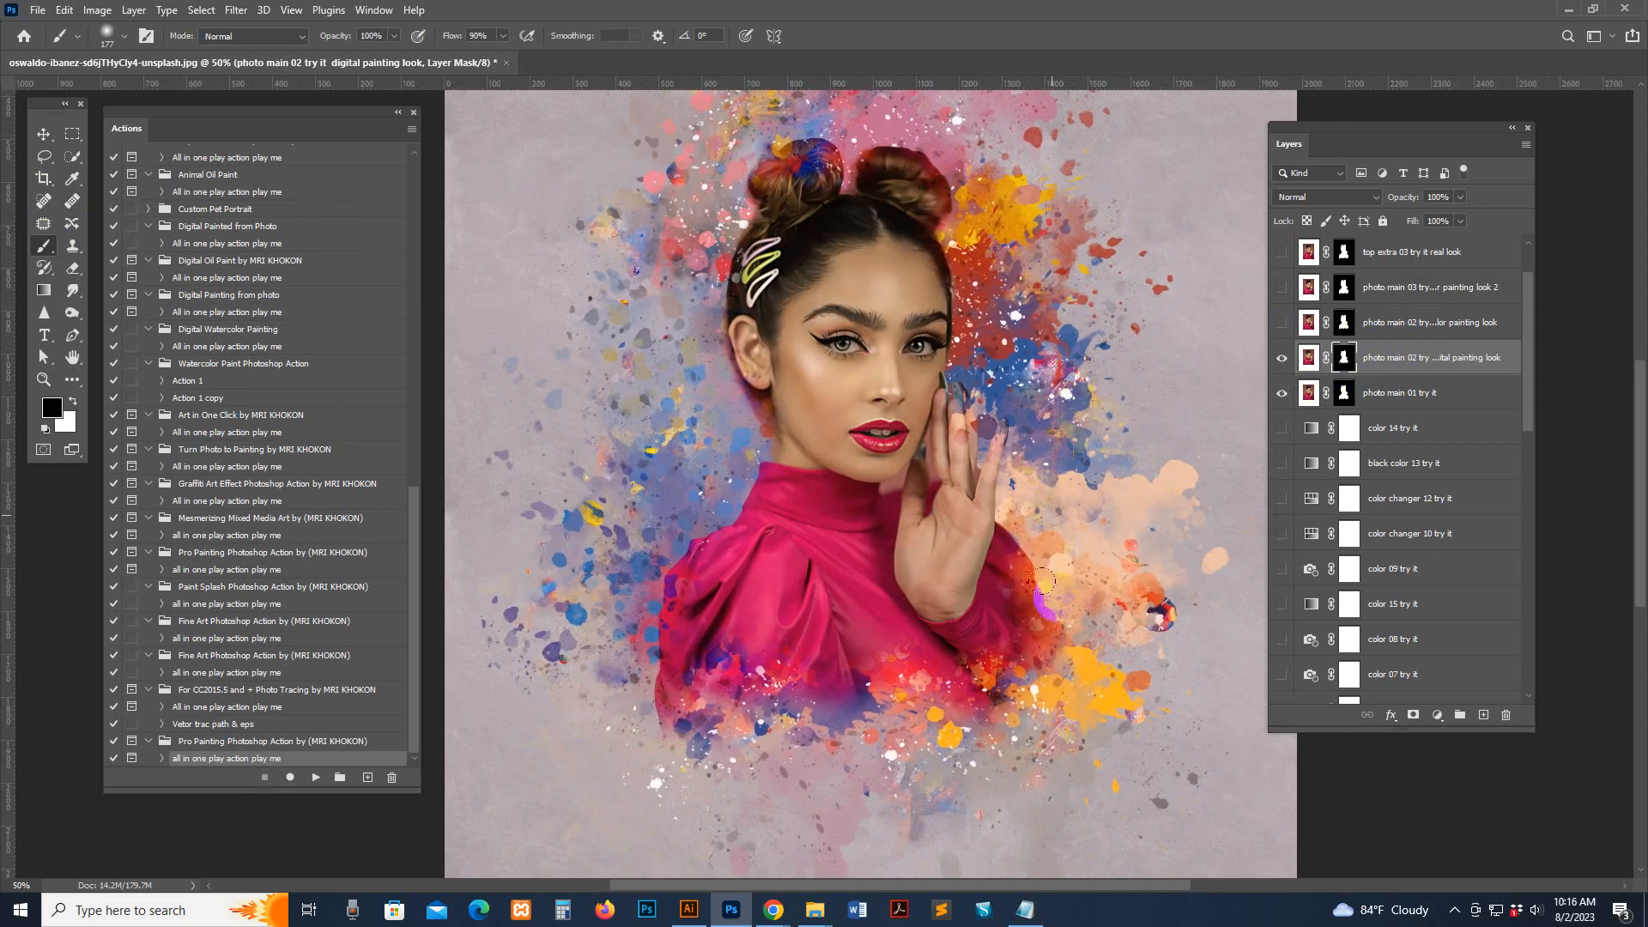
# Step: Preview the color 14, black color 13 and color changer 12 adjustment layers one at a time
pyautogui.click(1380, 427)
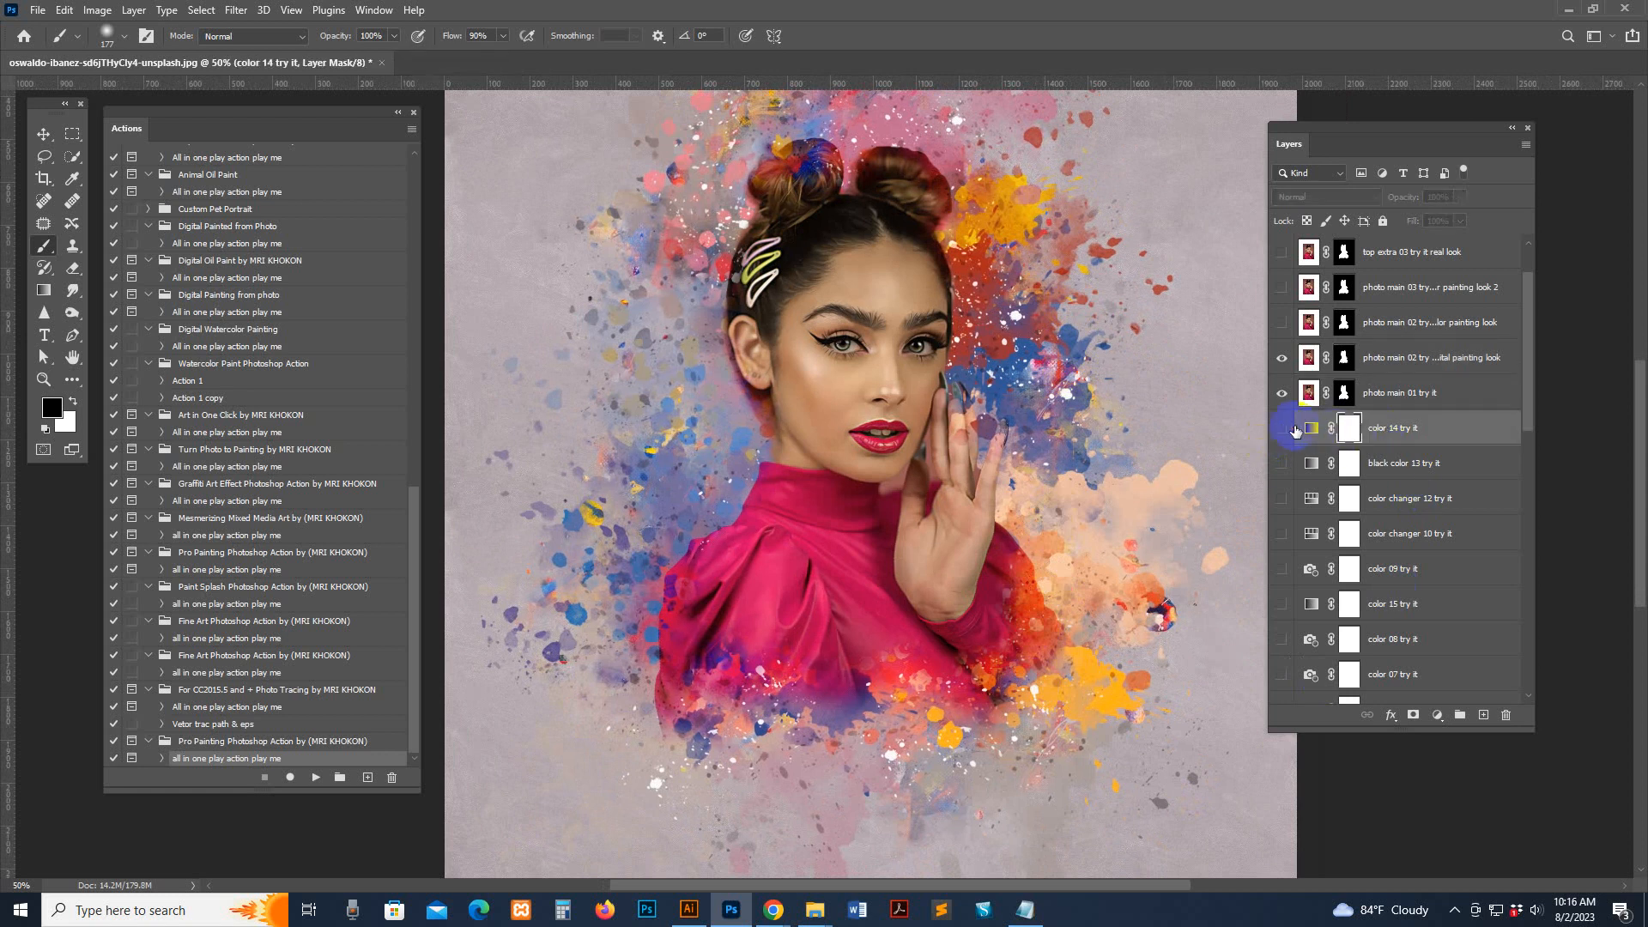
pyautogui.click(1282, 427)
pyautogui.click(1283, 427)
pyautogui.click(1282, 464)
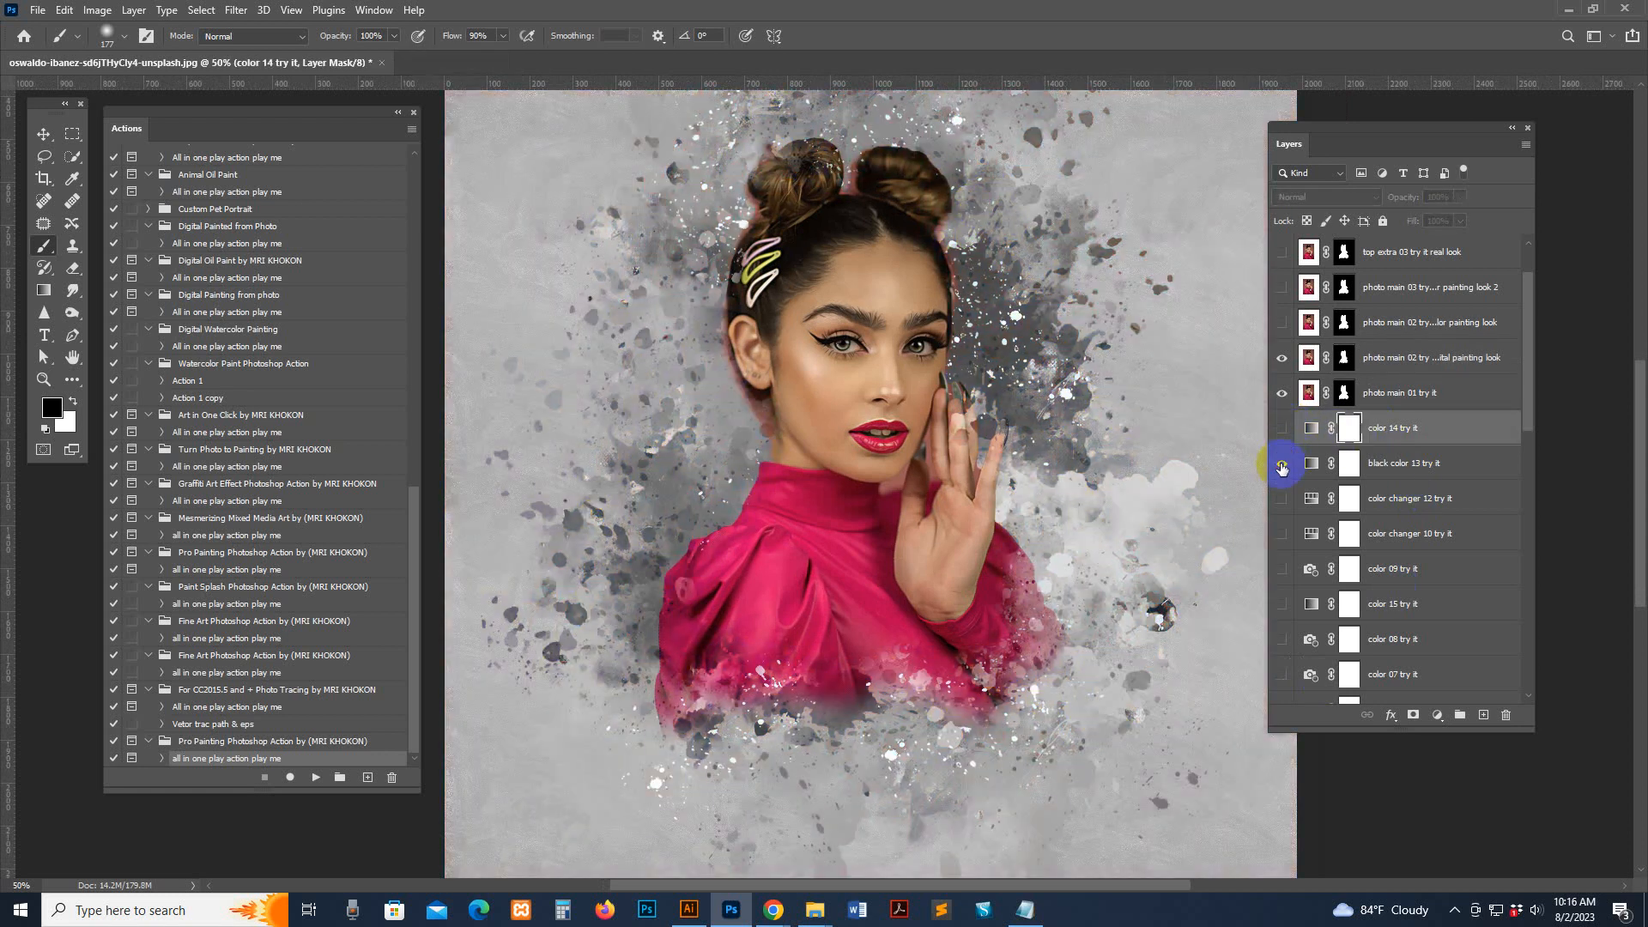
pyautogui.click(1282, 464)
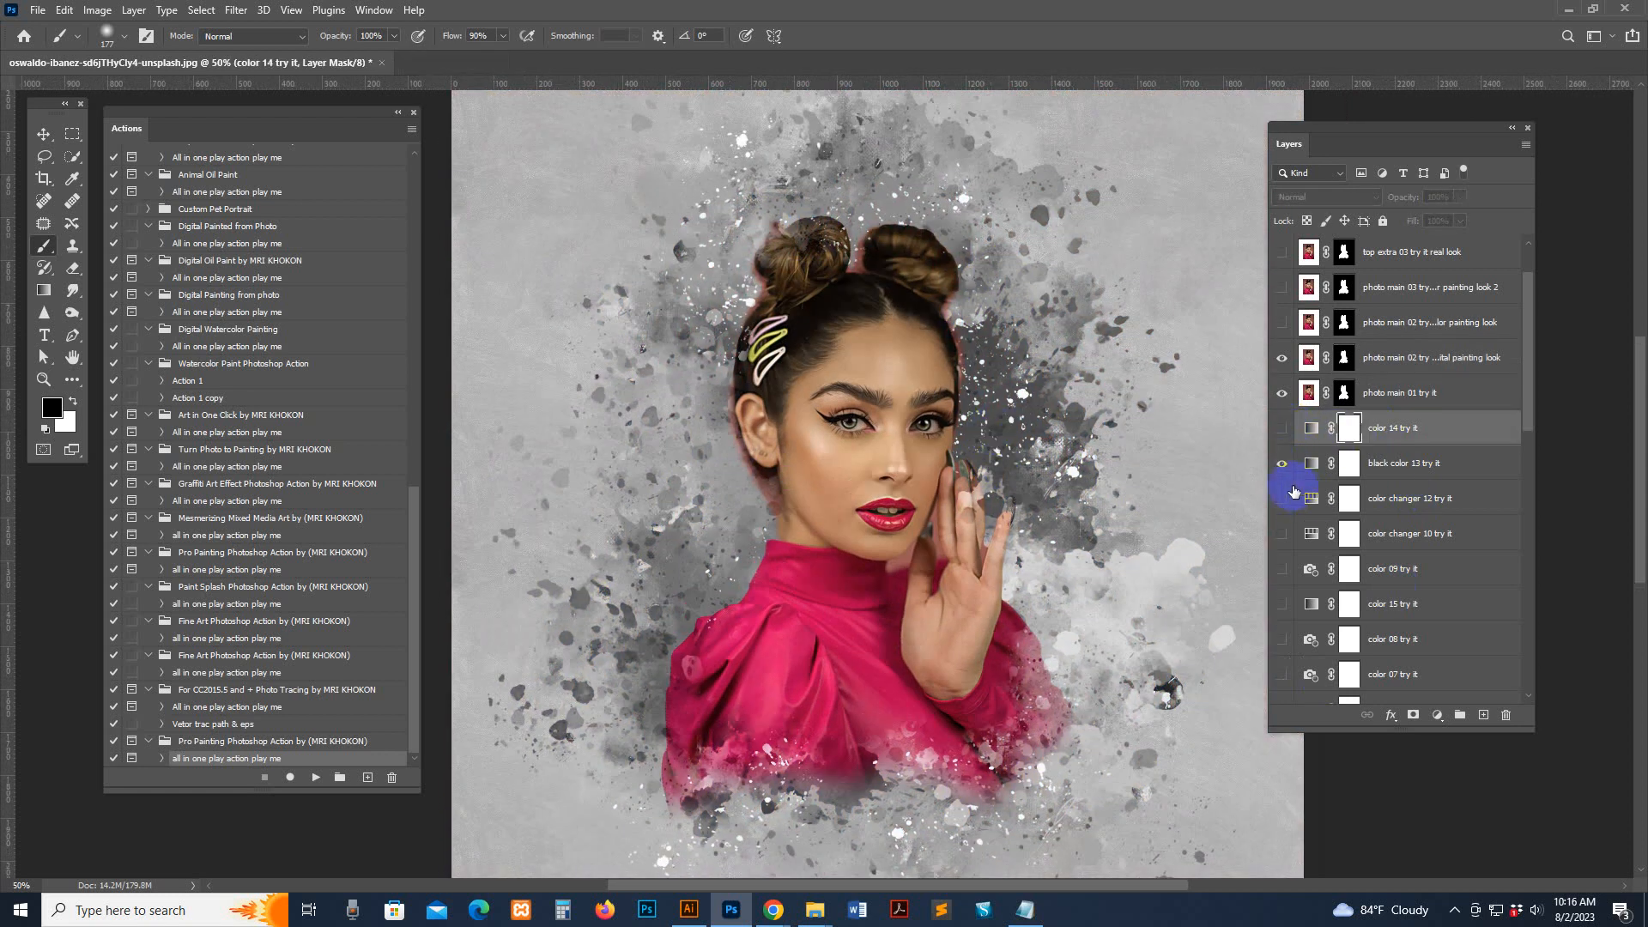
pyautogui.click(1283, 499)
# Step: Show the color changer 10 layer and set its hue to +84
pyautogui.click(1283, 534)
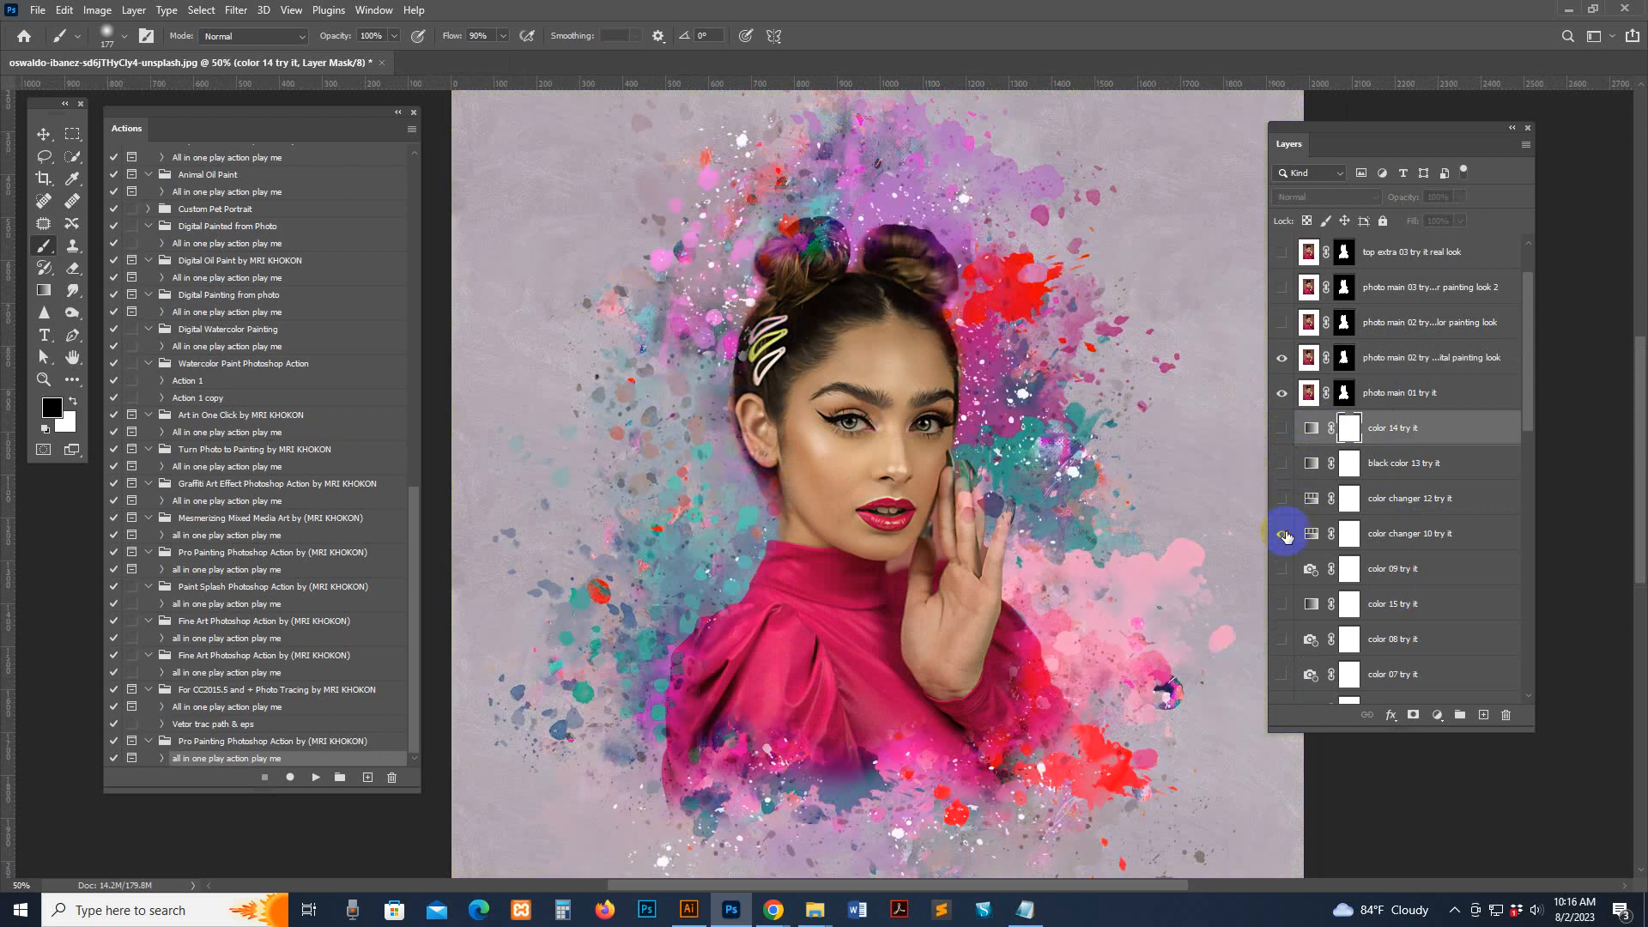
pyautogui.doubleClick(1311, 534)
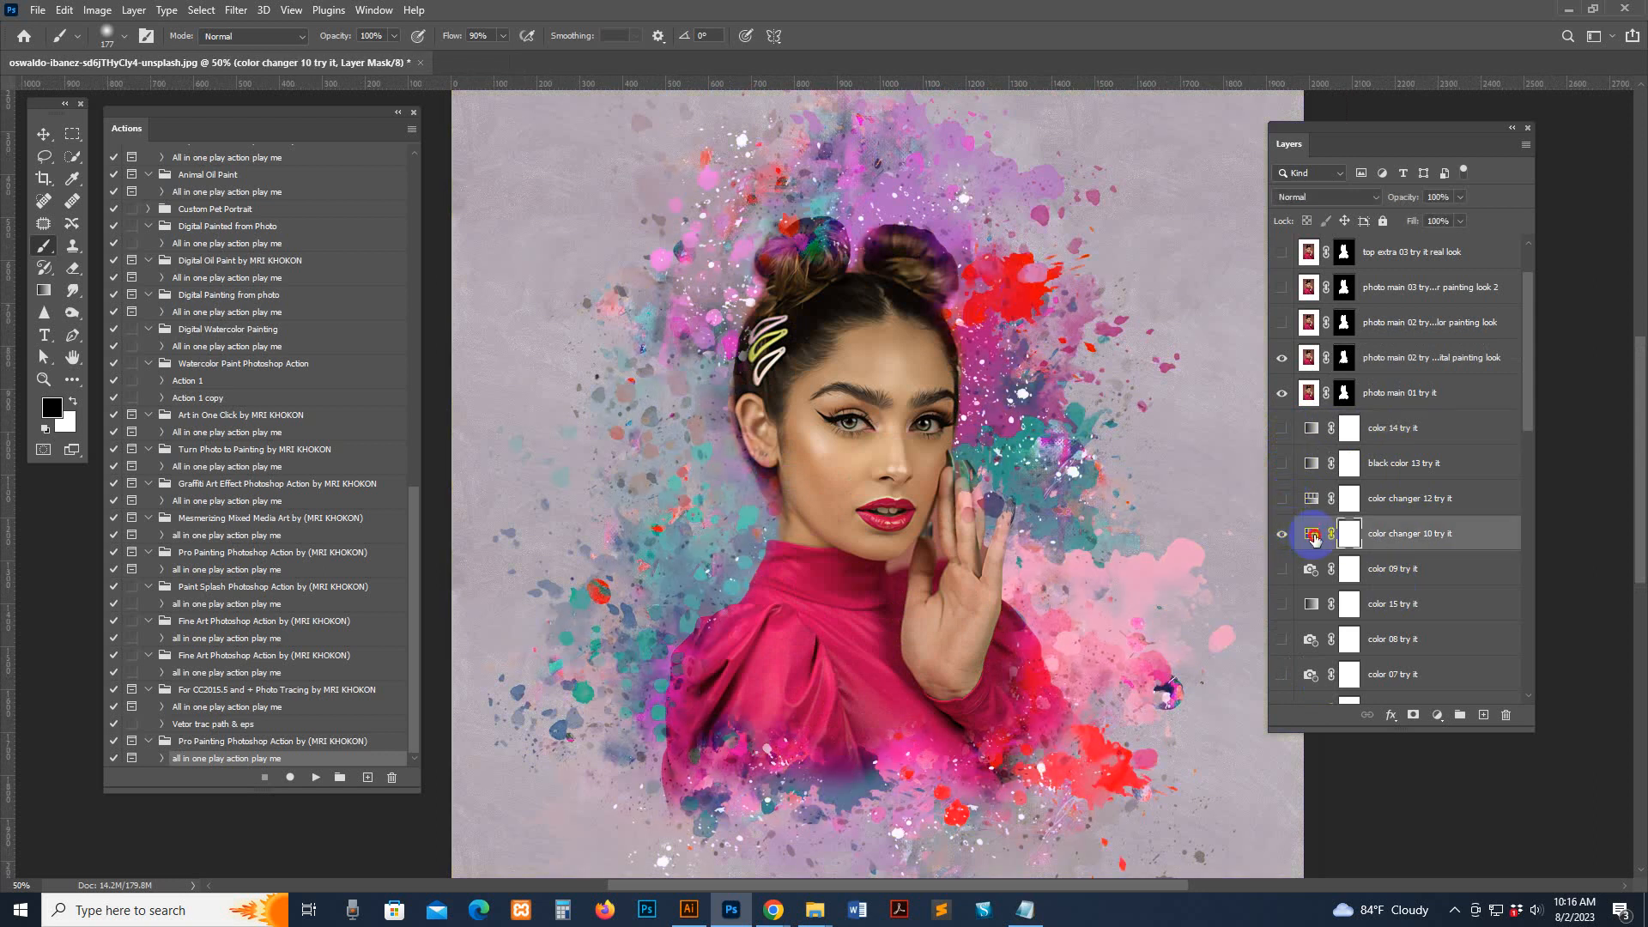
pyautogui.moveTo(1224, 646); pyautogui.dragTo(1262, 651)
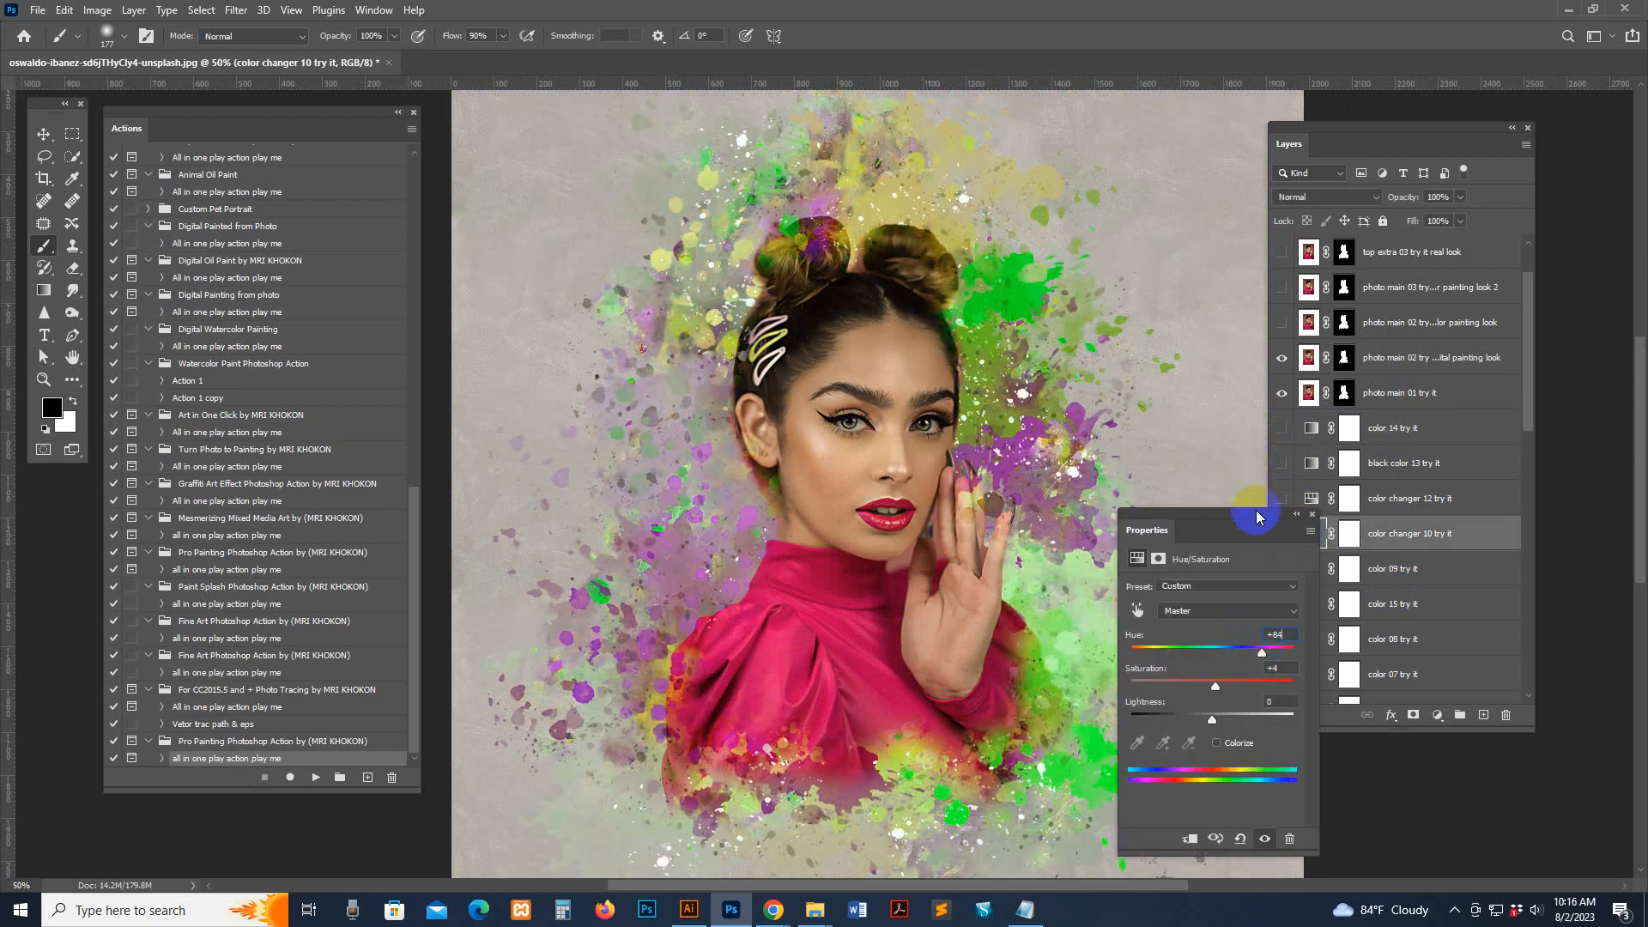
# Step: Close the portrait document without saving its changes
pyautogui.click(388, 66)
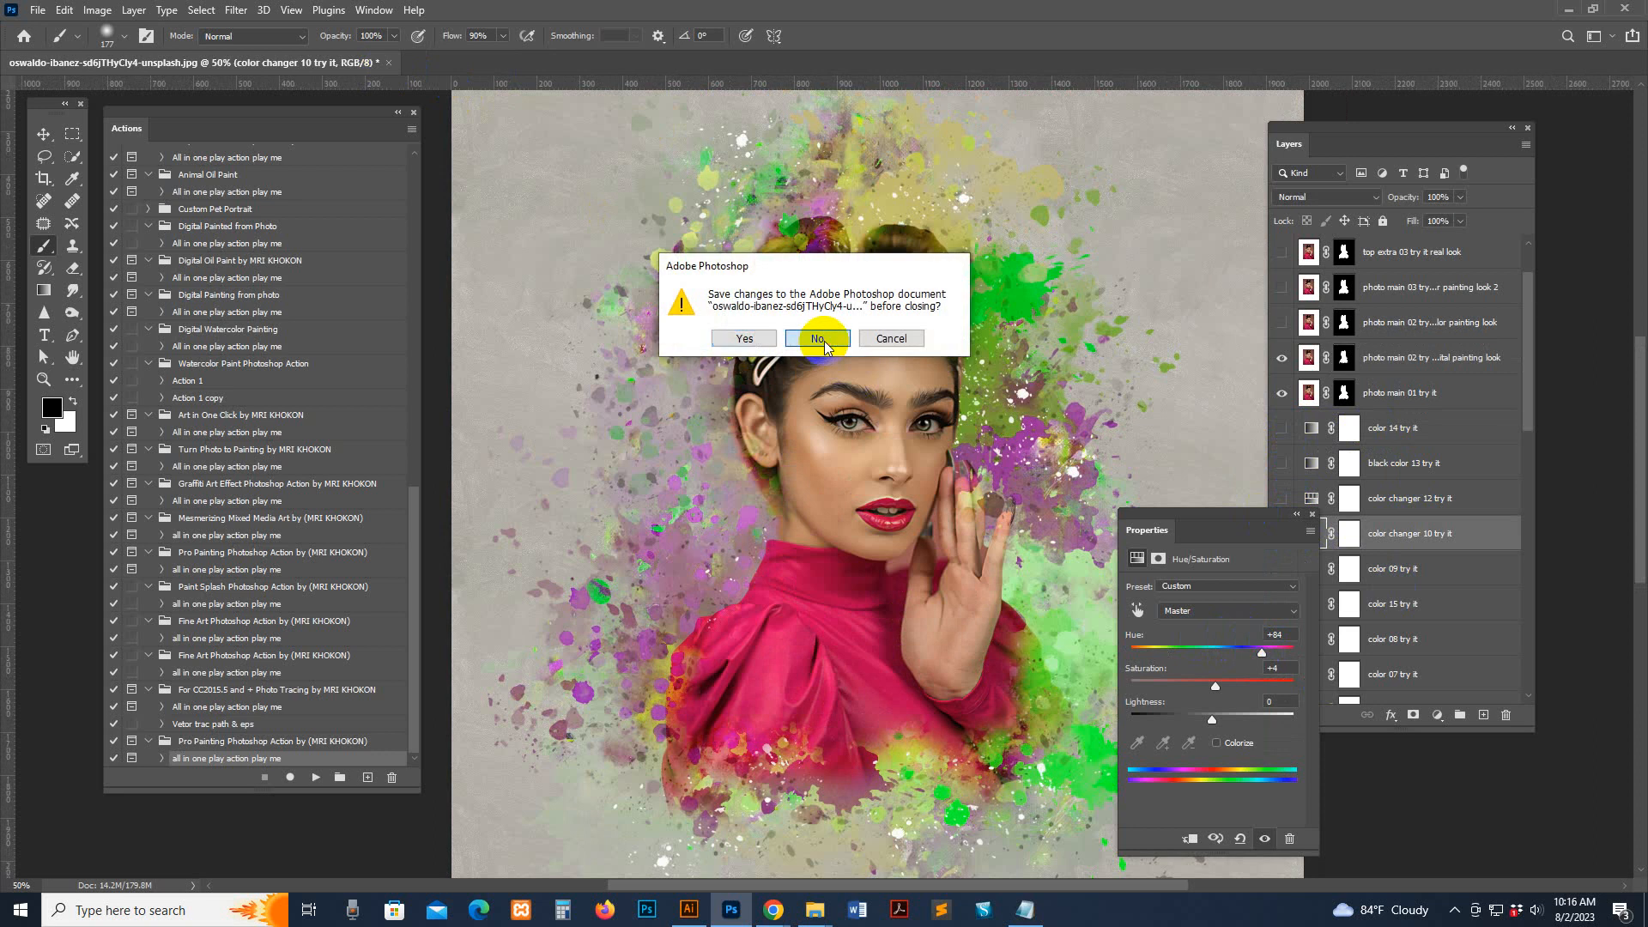
pyautogui.click(824, 340)
pyautogui.moveTo(815, 908)
pyautogui.click(850, 858)
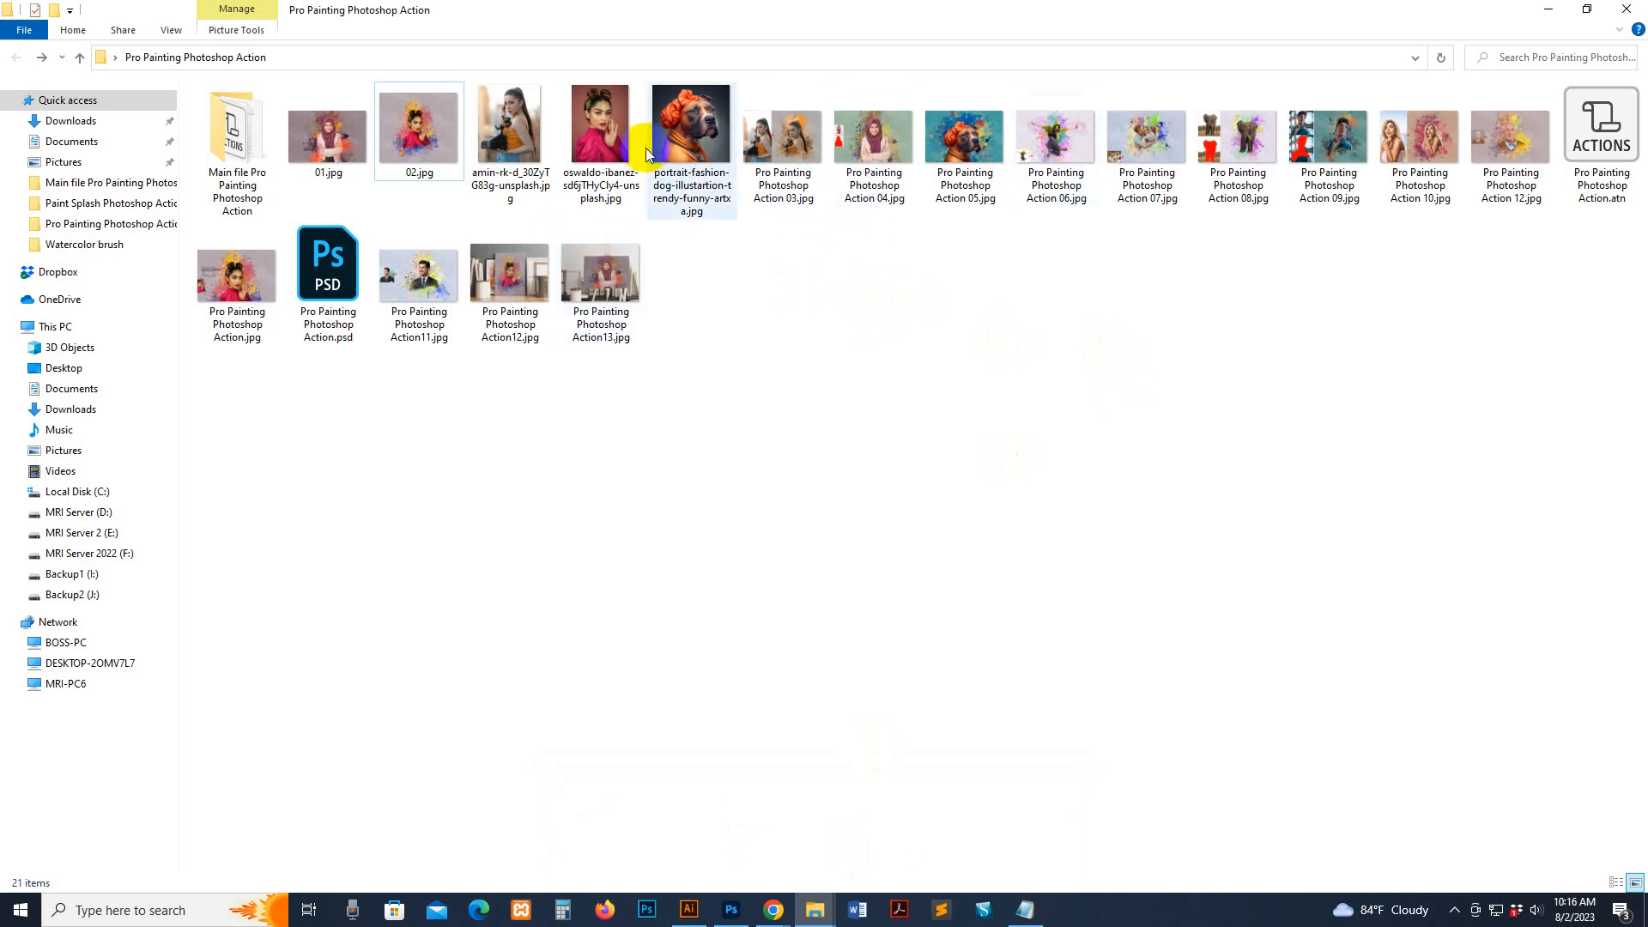
pyautogui.moveTo(646, 154); pyautogui.dragTo(919, 109)
pyautogui.press('z')
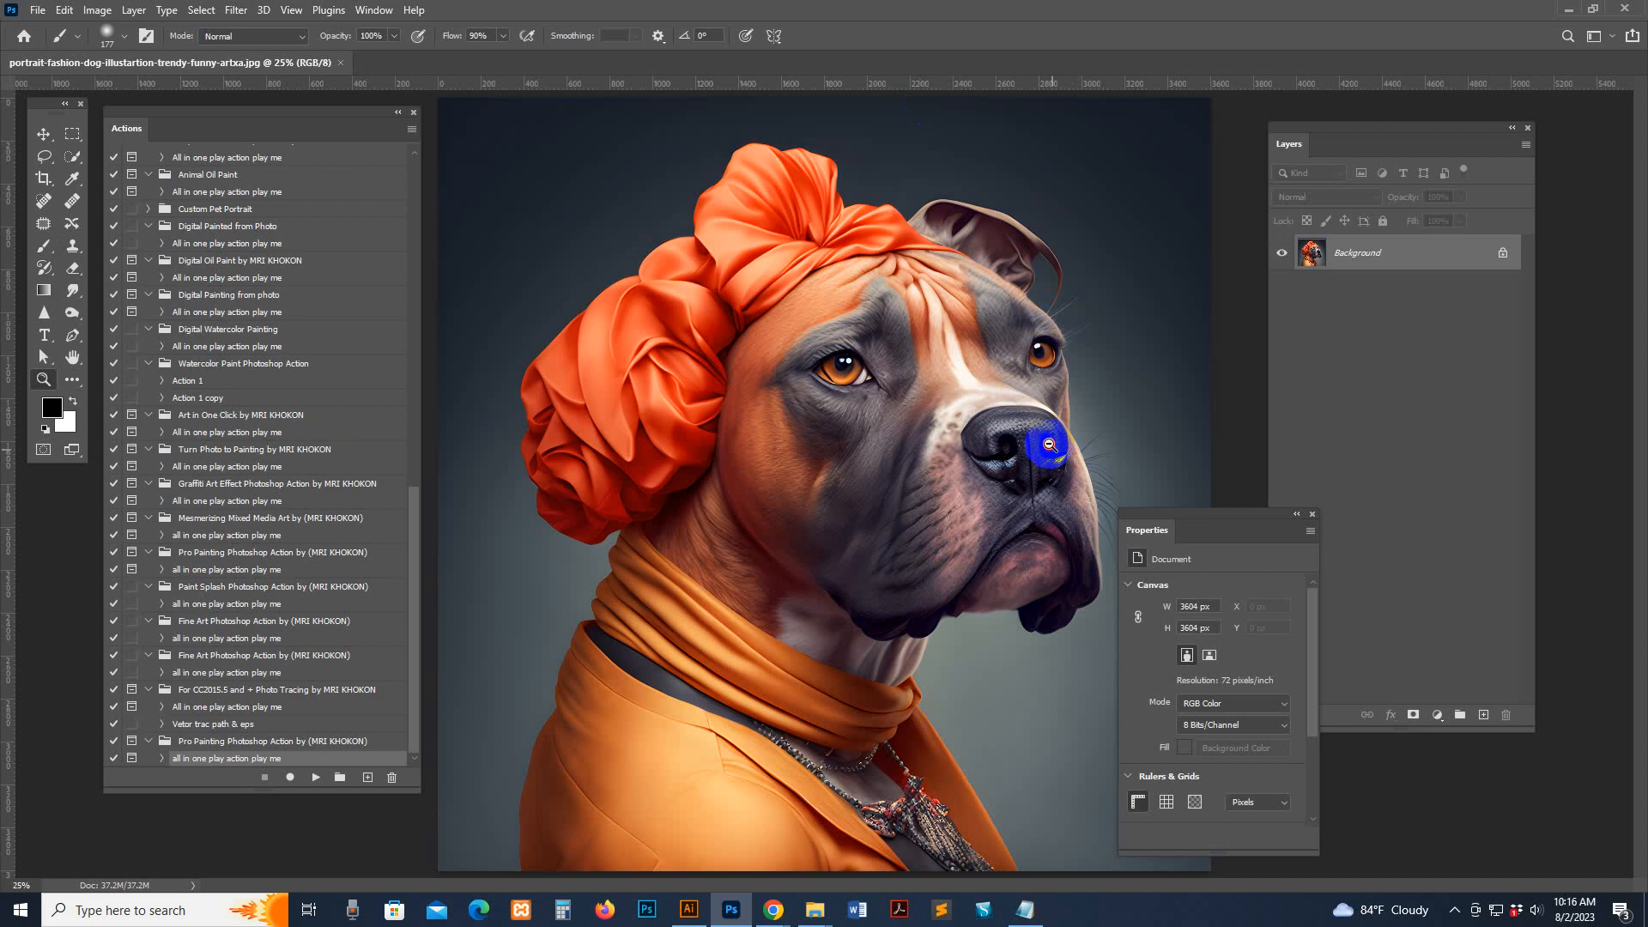
pyautogui.keyDown('alt'); pyautogui.click(1049, 444); pyautogui.keyUp('alt')
pyautogui.click(44, 179)
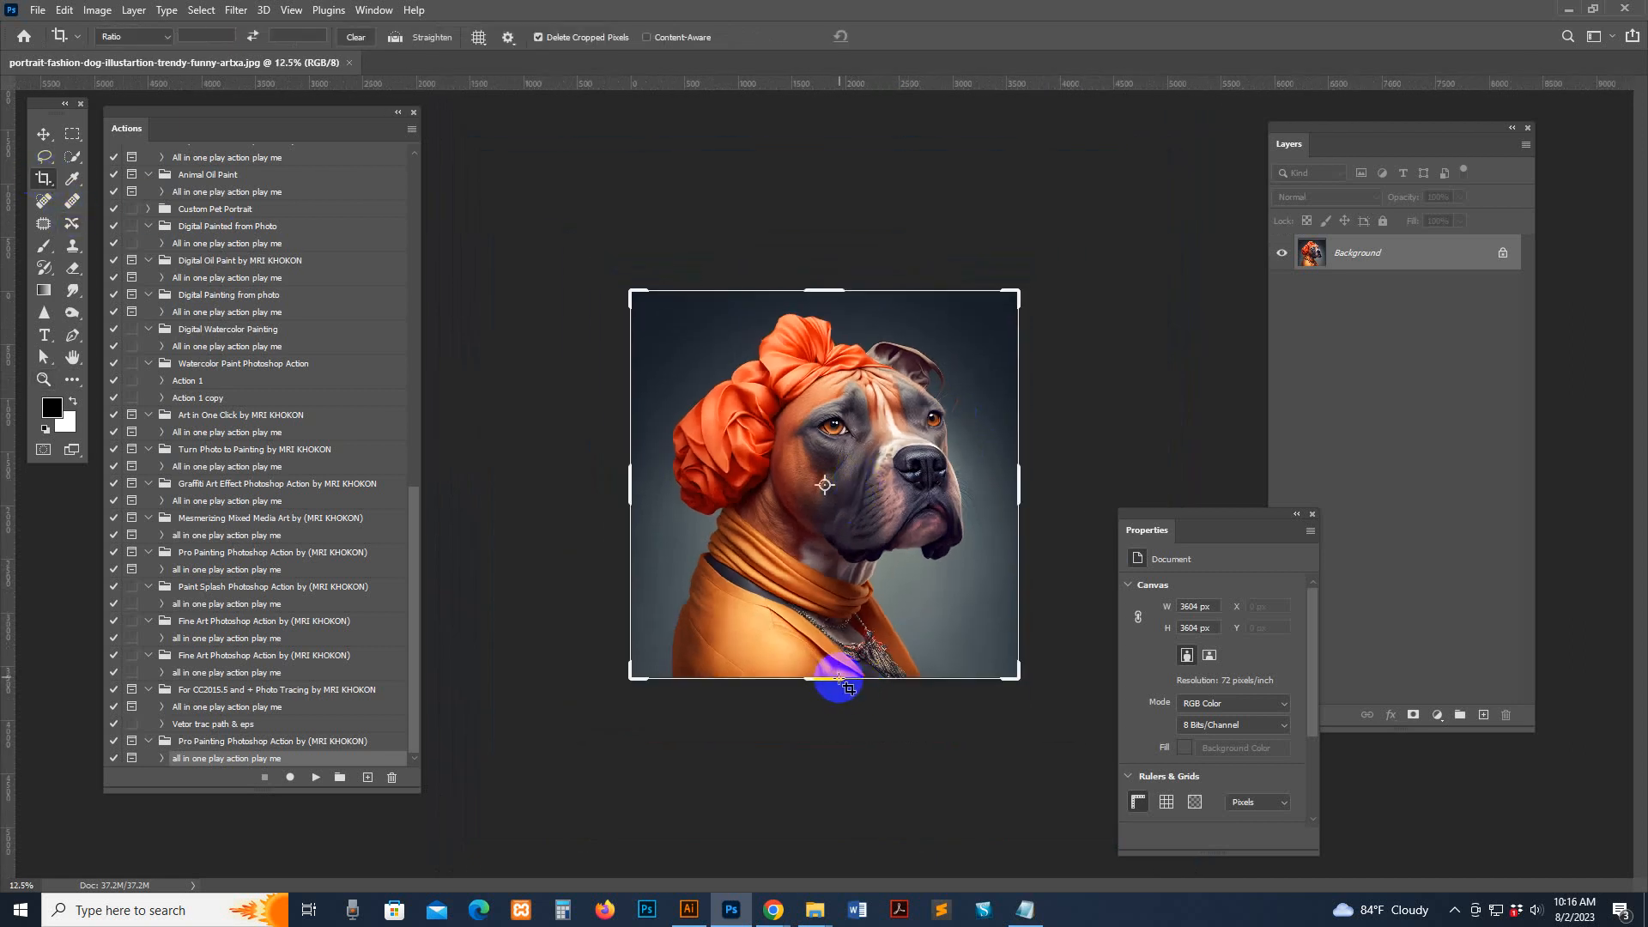
pyautogui.click(350, 62)
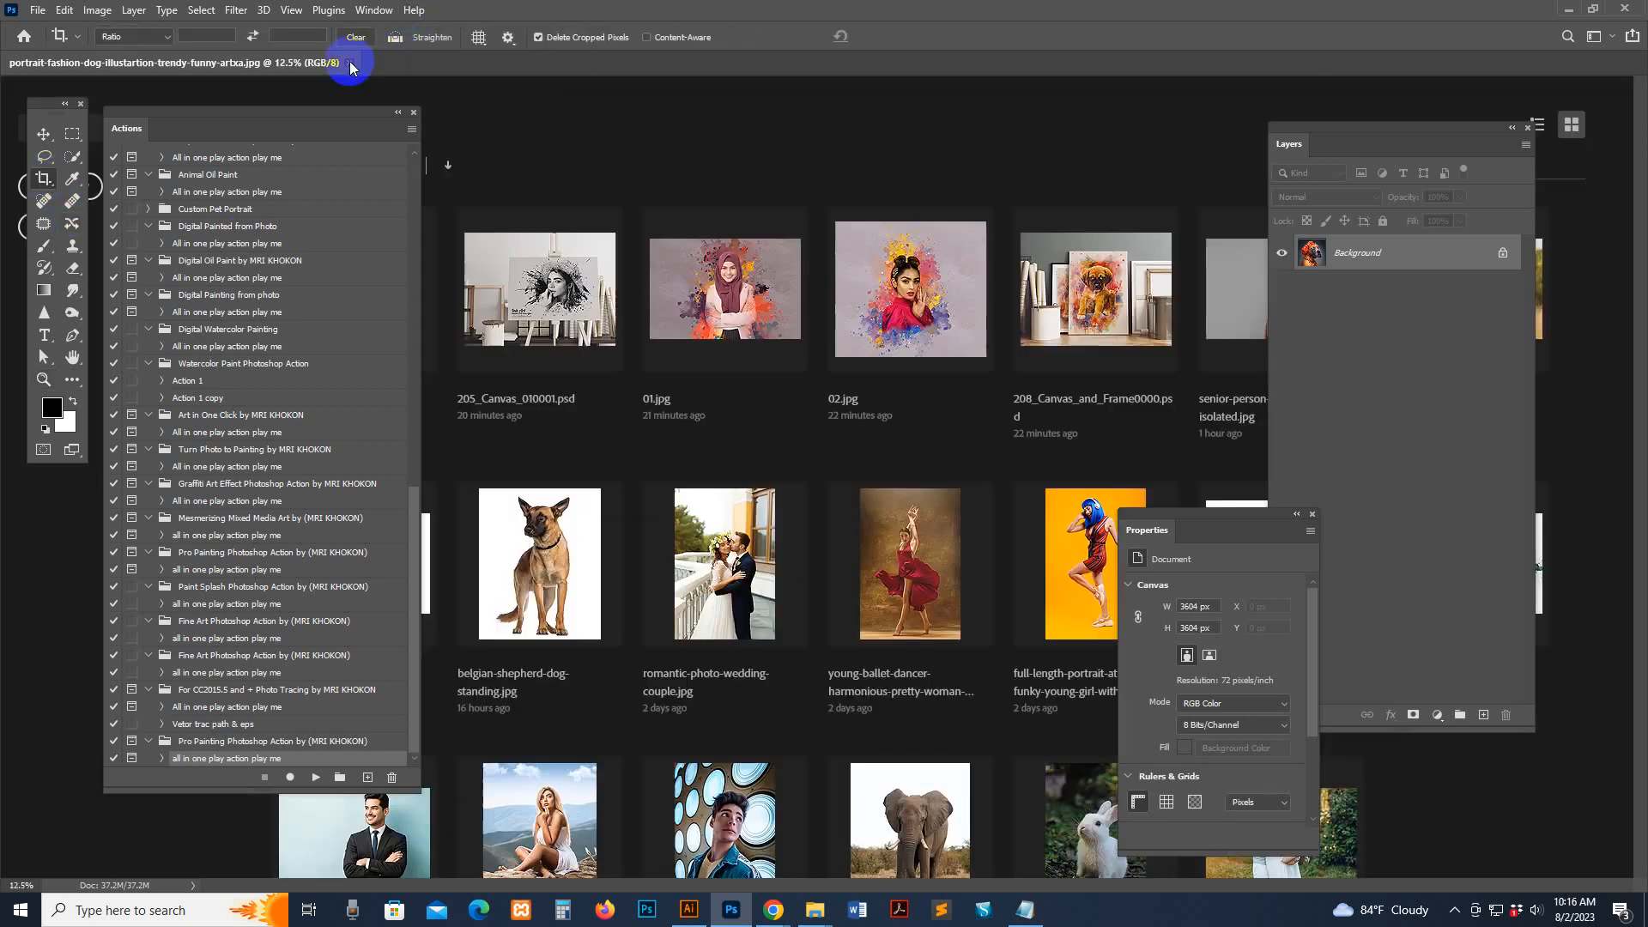
# Step: Open the photo of the woman holding a telephone from the Pro Painting Photoshop Action folder in Photoshop
pyautogui.moveTo(814, 910)
pyautogui.click(838, 842)
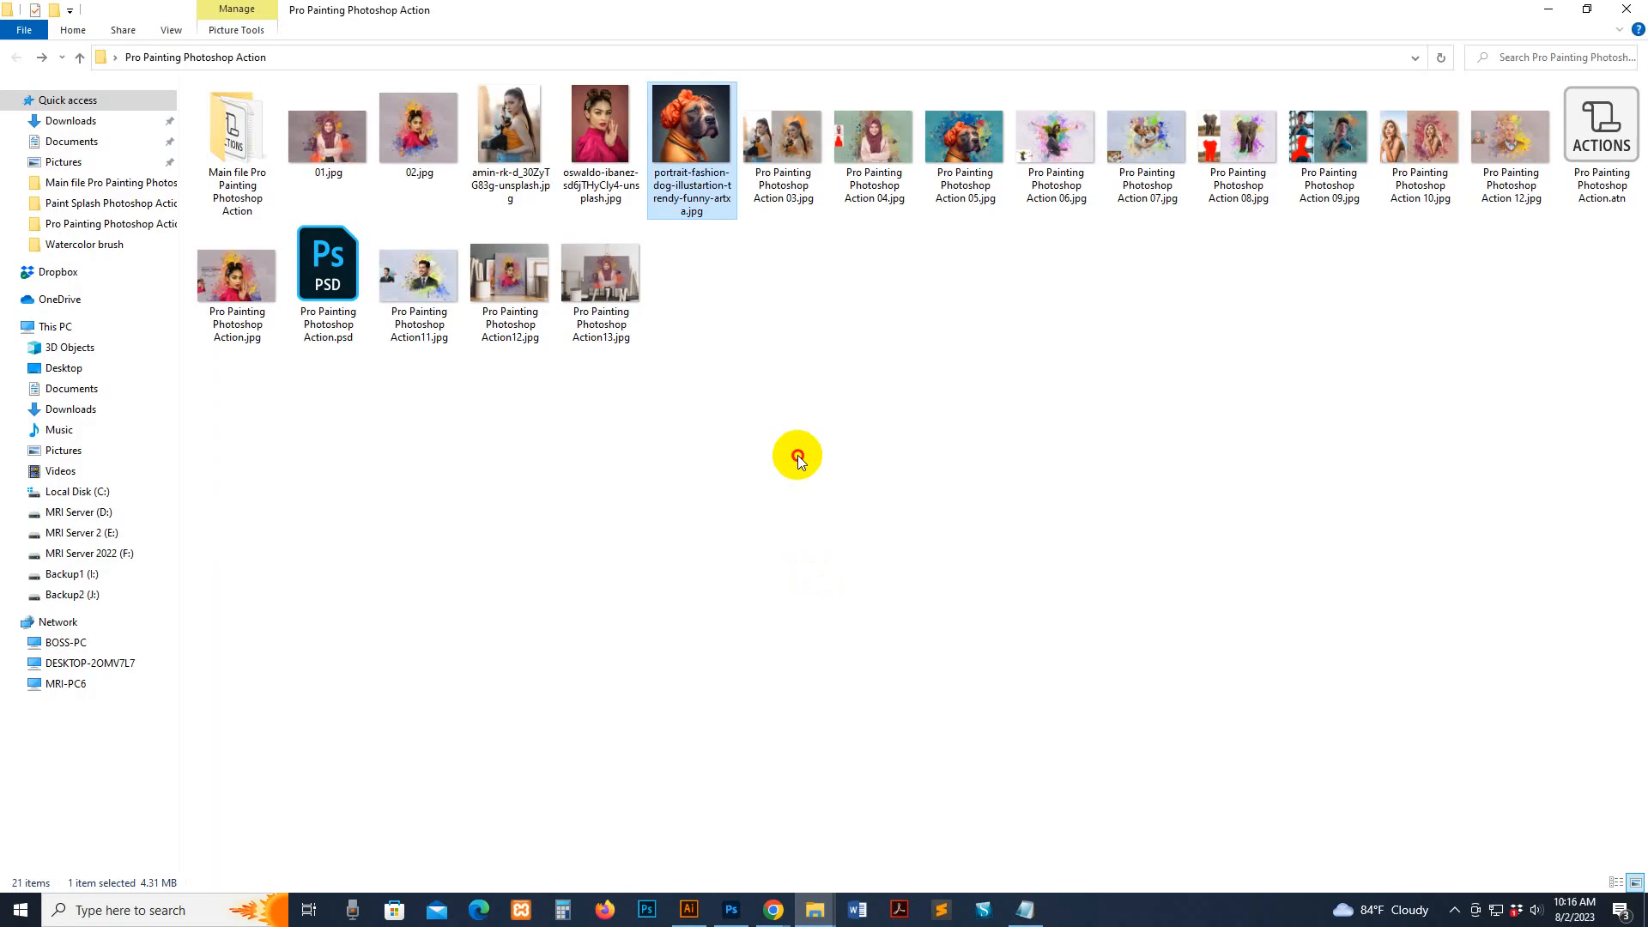
pyautogui.moveTo(524, 114); pyautogui.dragTo(779, 192)
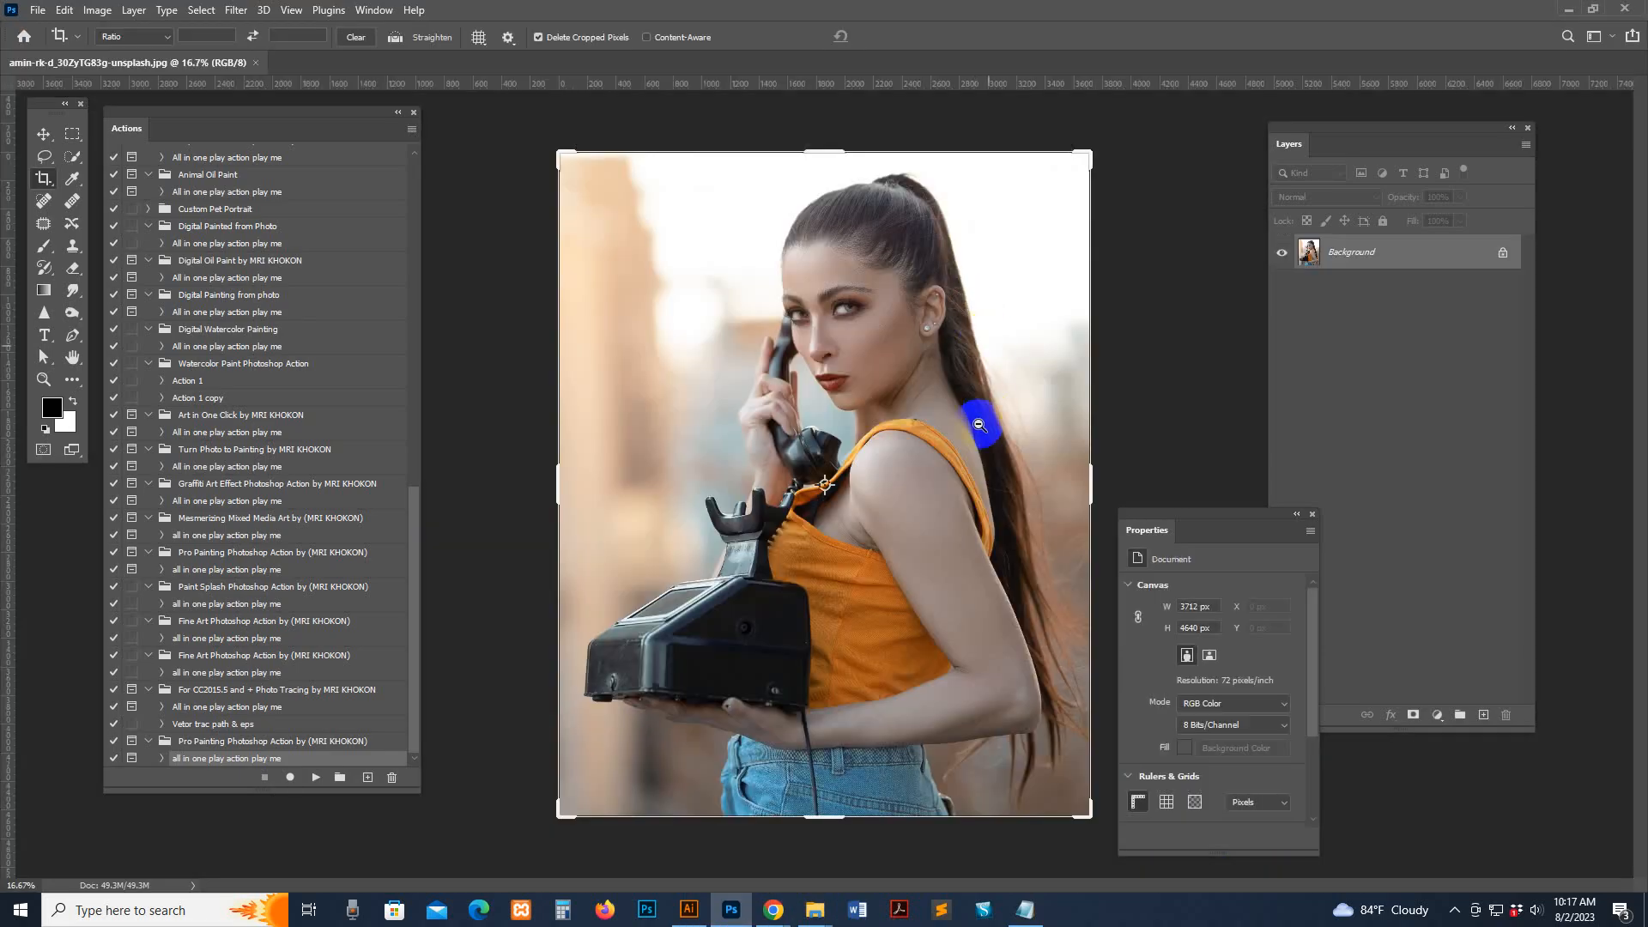
# Step: Extend the canvas on all four sides of the photo with the Crop tool to about 5360 x 6576 px
pyautogui.click(41, 178)
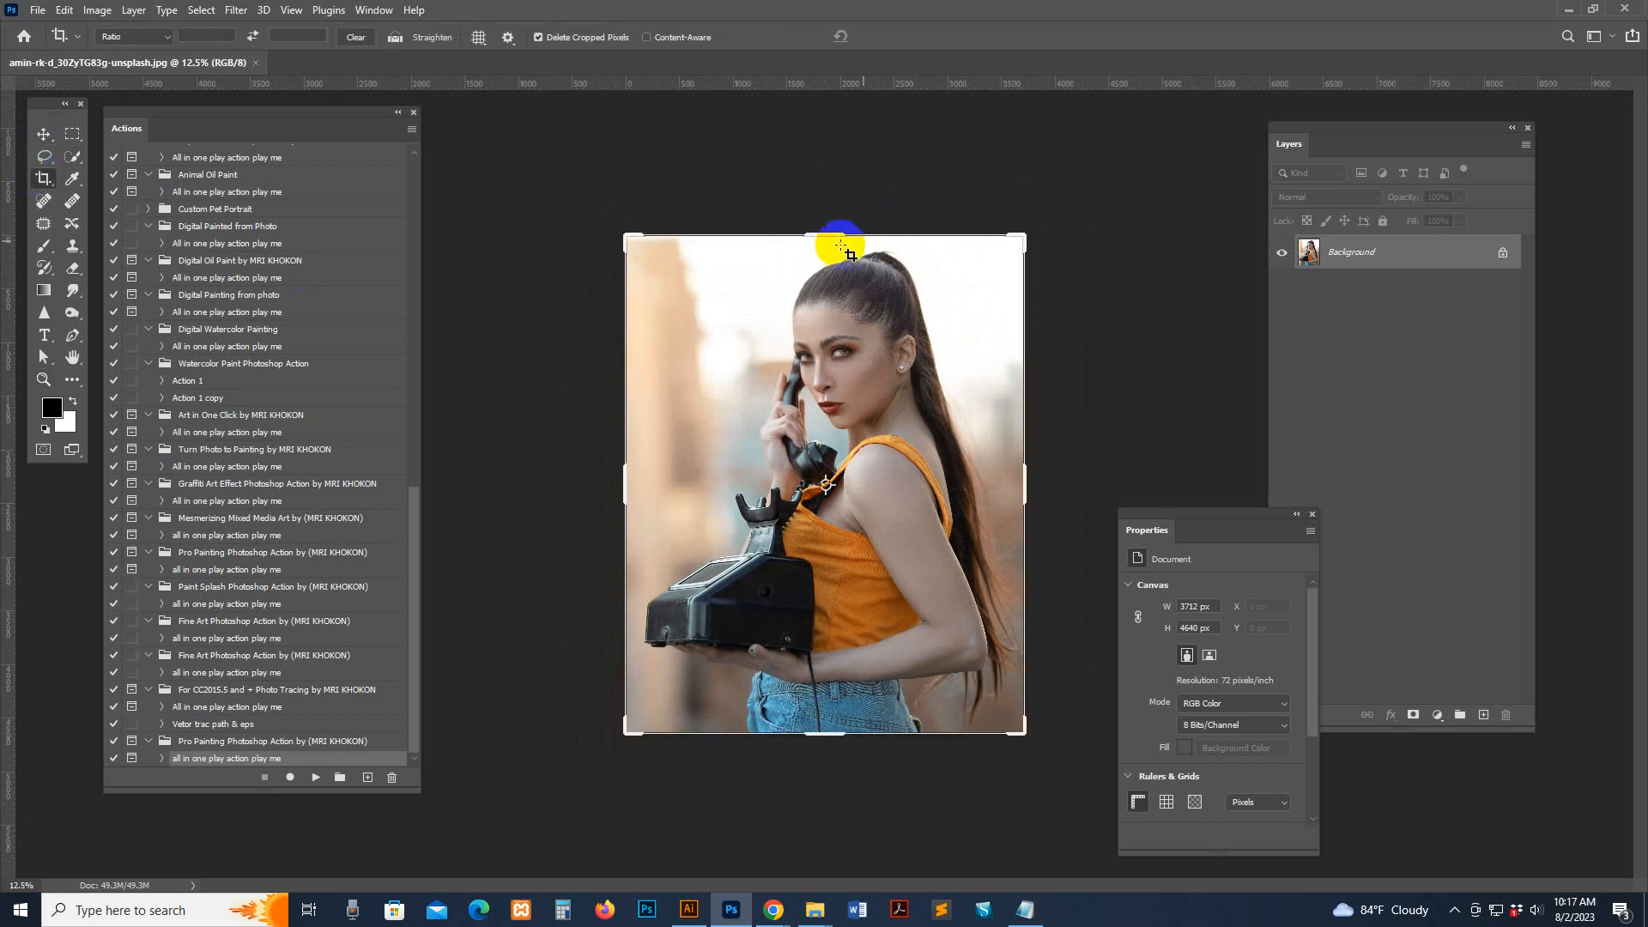
pyautogui.moveTo(833, 239); pyautogui.dragTo(831, 185)
pyautogui.moveTo(1026, 487); pyautogui.dragTo(1064, 487)
pyautogui.moveTo(824, 174); pyautogui.dragTo(839, 162)
pyautogui.moveTo(824, 776); pyautogui.dragTo(826, 837)
pyautogui.moveTo(588, 493); pyautogui.dragTo(538, 490)
pyautogui.moveTo(821, 133); pyautogui.dragTo(821, 129)
pyautogui.moveTo(1103, 489); pyautogui.dragTo(1139, 489)
pyautogui.click(43, 138)
# Step: Resize the photo to a height of 2500 px, keeping its proportions, so it measures 2038 x 2500 px
pyautogui.click(97, 9)
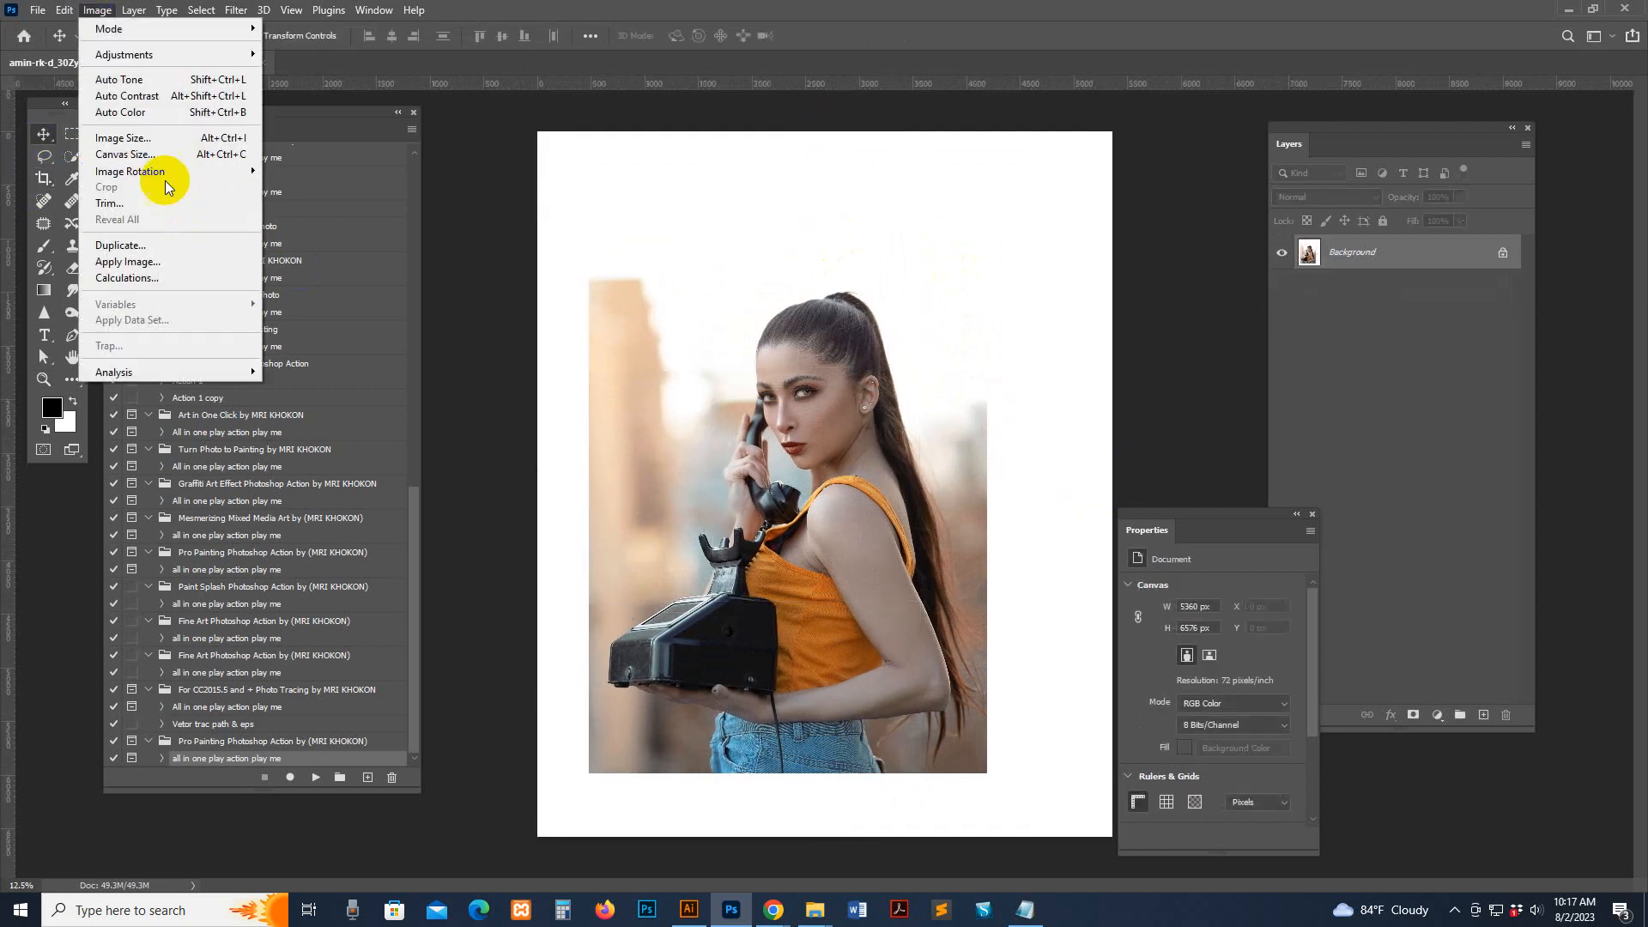
pyautogui.click(161, 135)
pyautogui.click(527, 389)
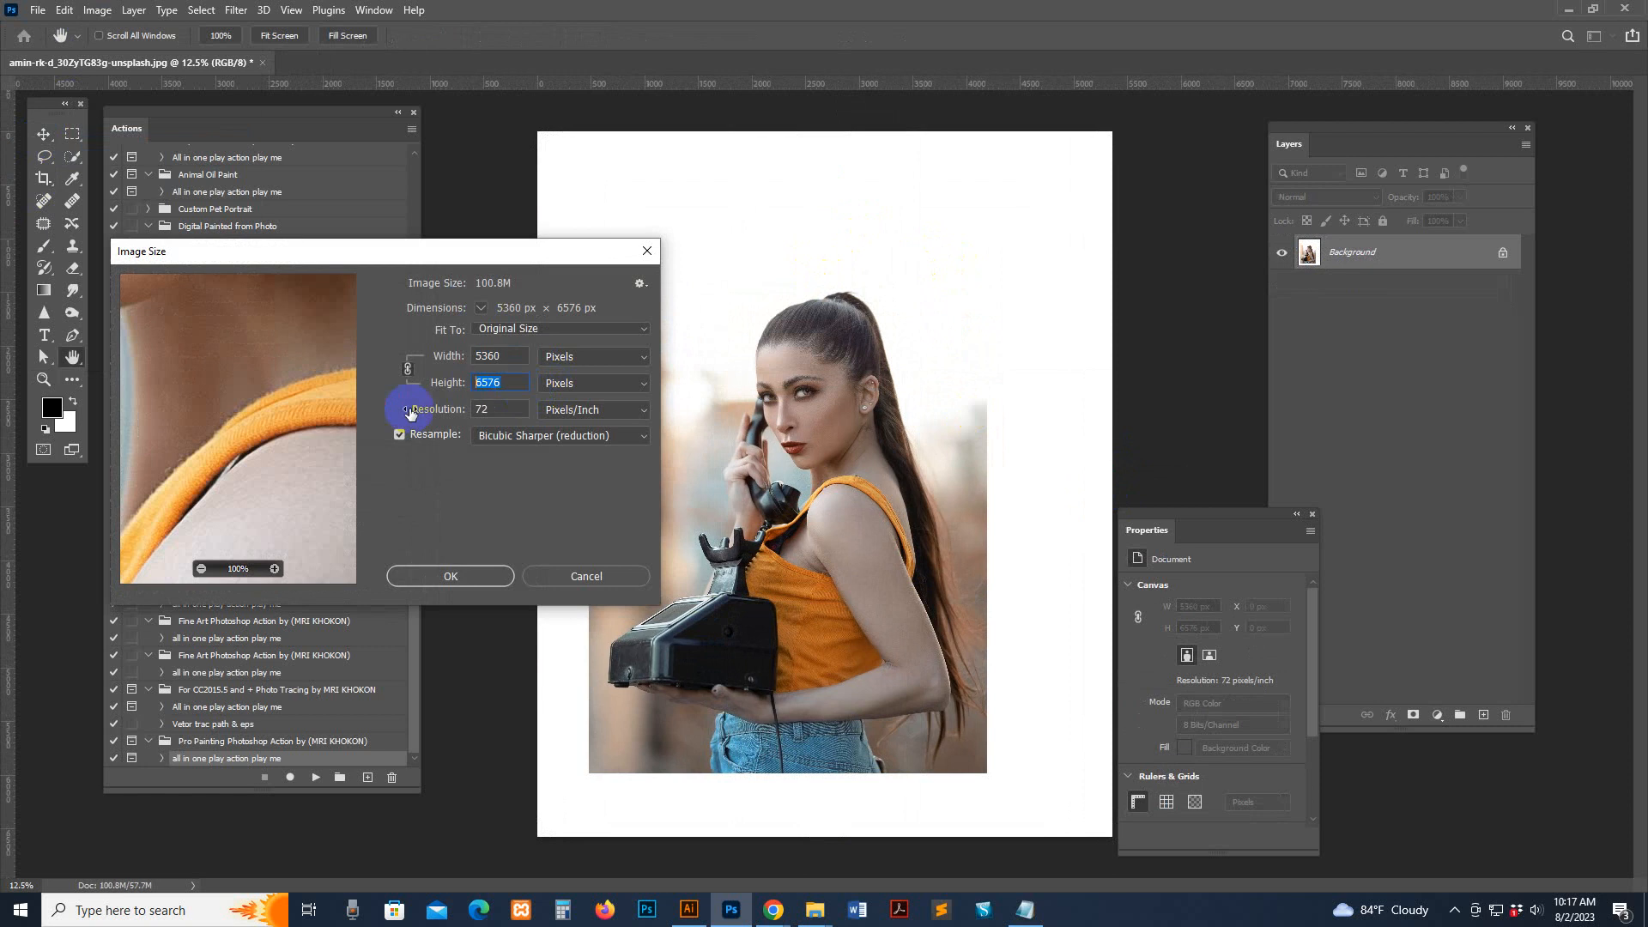
pyautogui.write('2500')
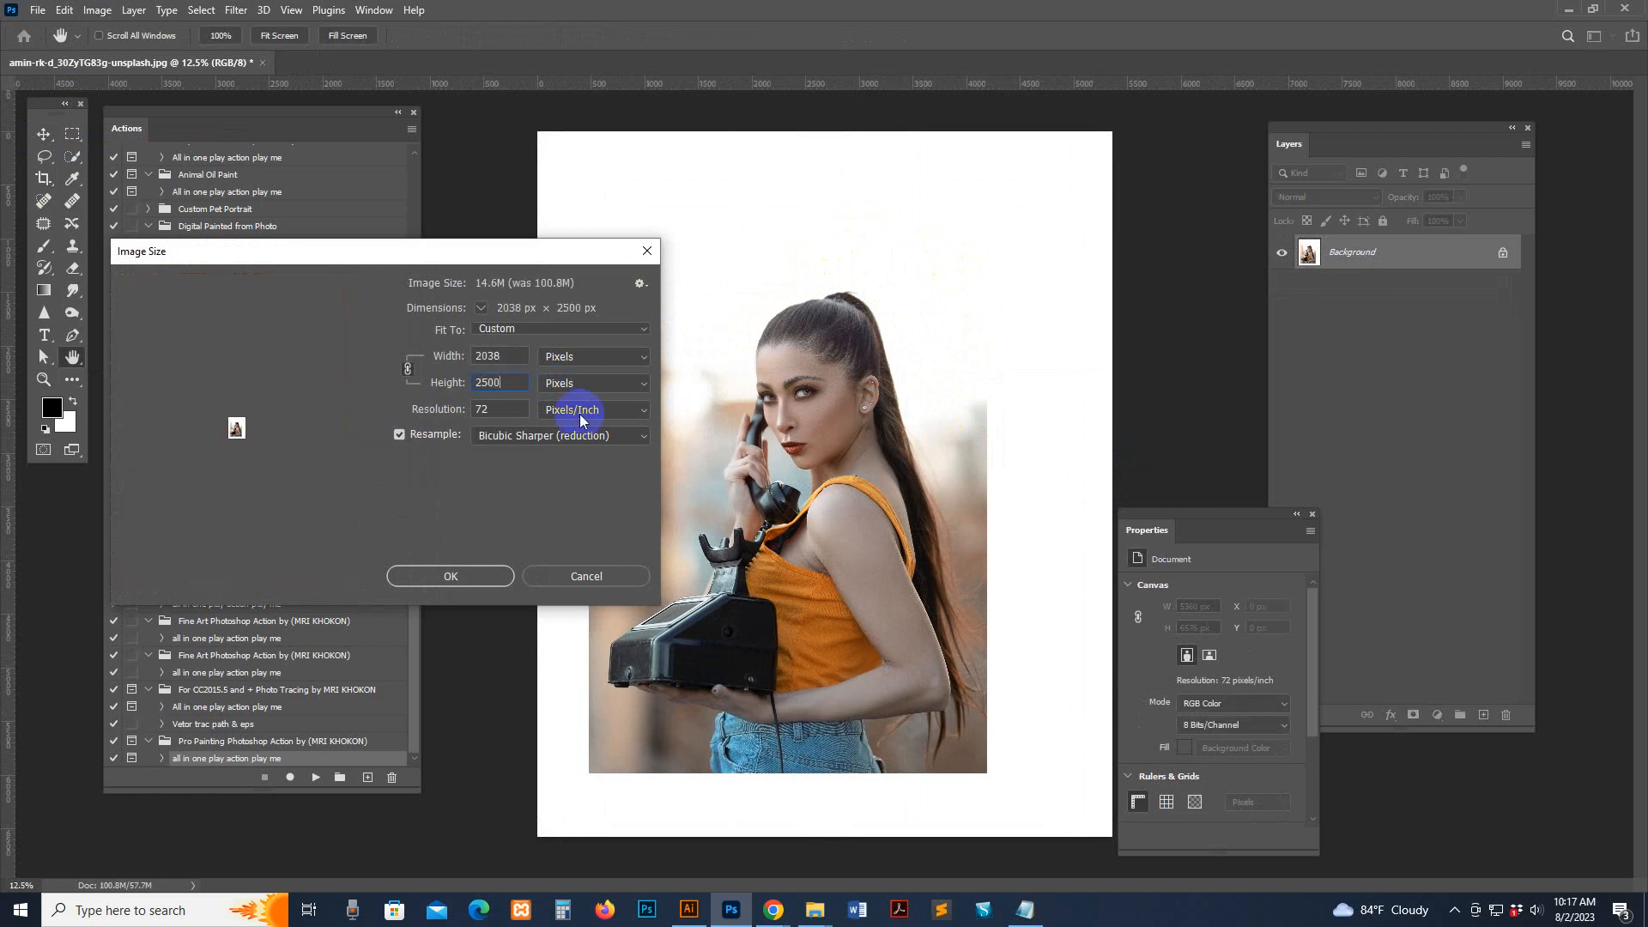
pyautogui.press('Return')
# Step: Select the woman and her telephone automatically using the Quick Selection tool's Select Subject option
pyautogui.press('c')
pyautogui.press('z')
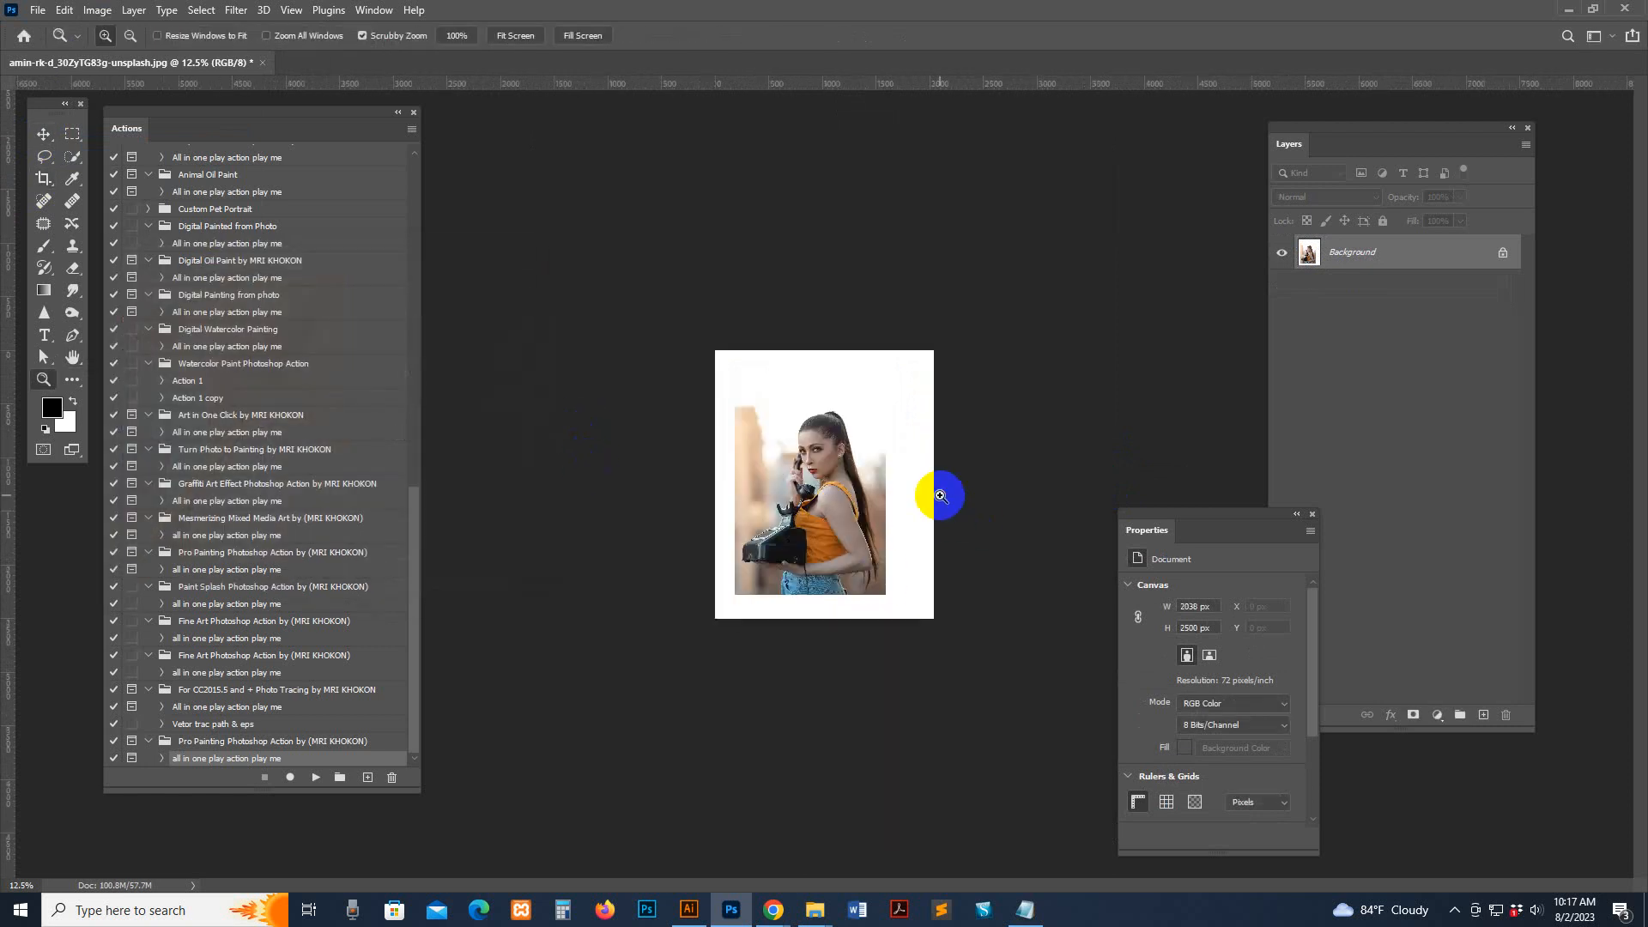
pyautogui.click(929, 490)
pyautogui.click(879, 468)
pyautogui.click(46, 134)
pyautogui.click(68, 157)
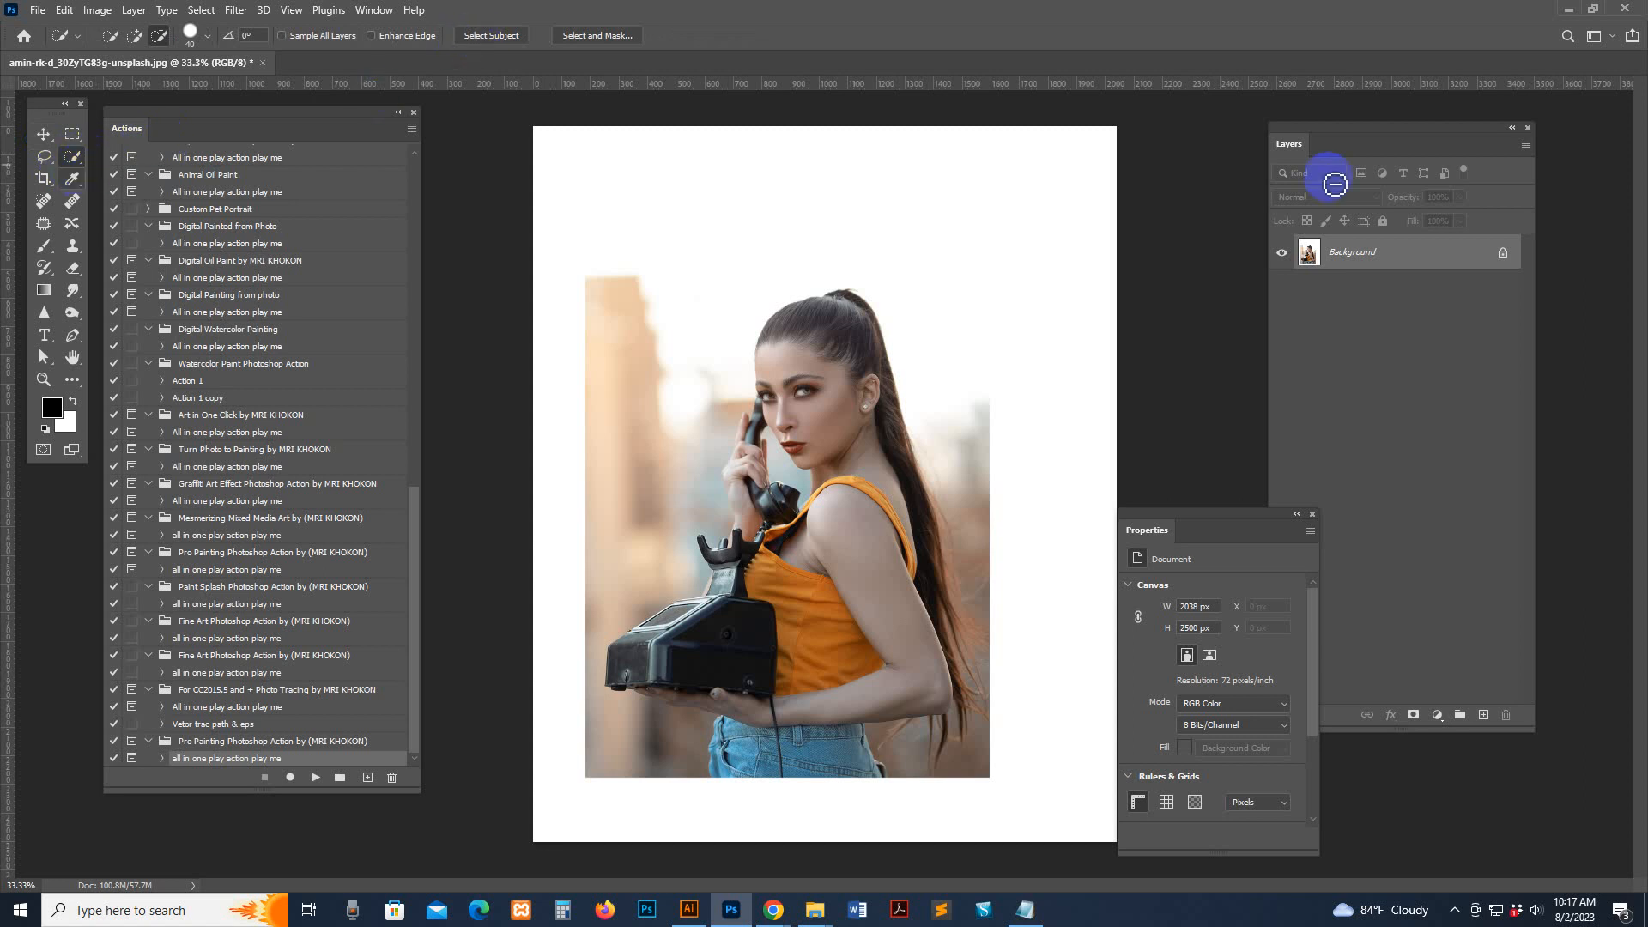
pyautogui.moveTo(1308, 513); pyautogui.dragTo(1309, 520)
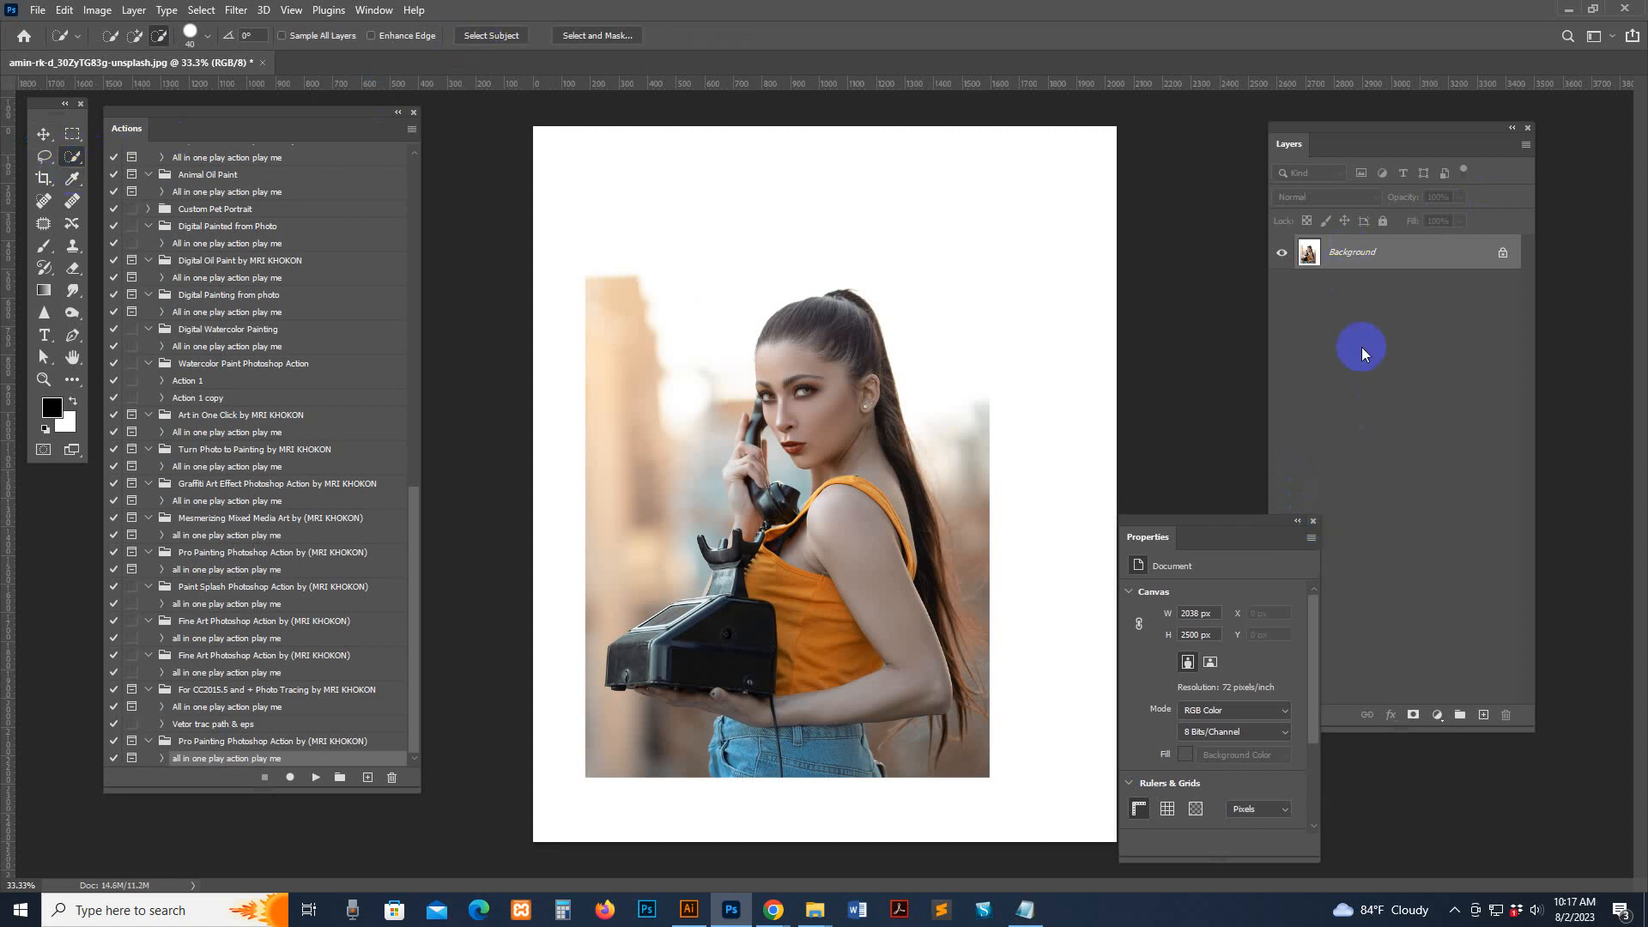
pyautogui.click(1314, 521)
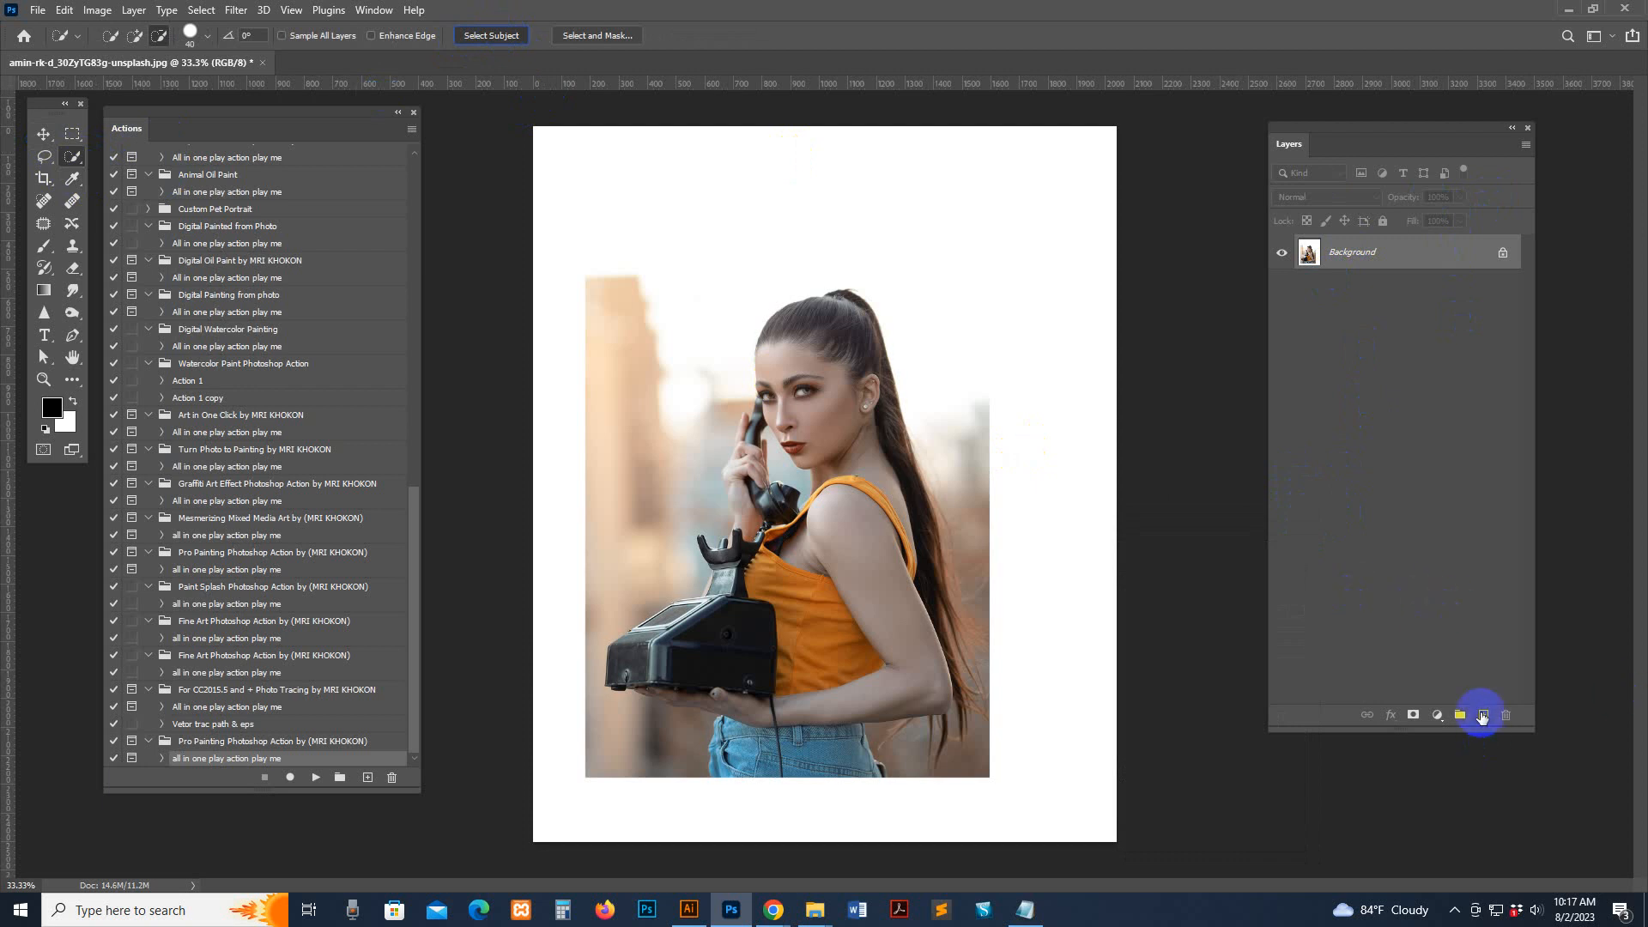
# Step: Add a new layer above the Background and name it brush
pyautogui.click(1482, 716)
pyautogui.doubleClick(1344, 251)
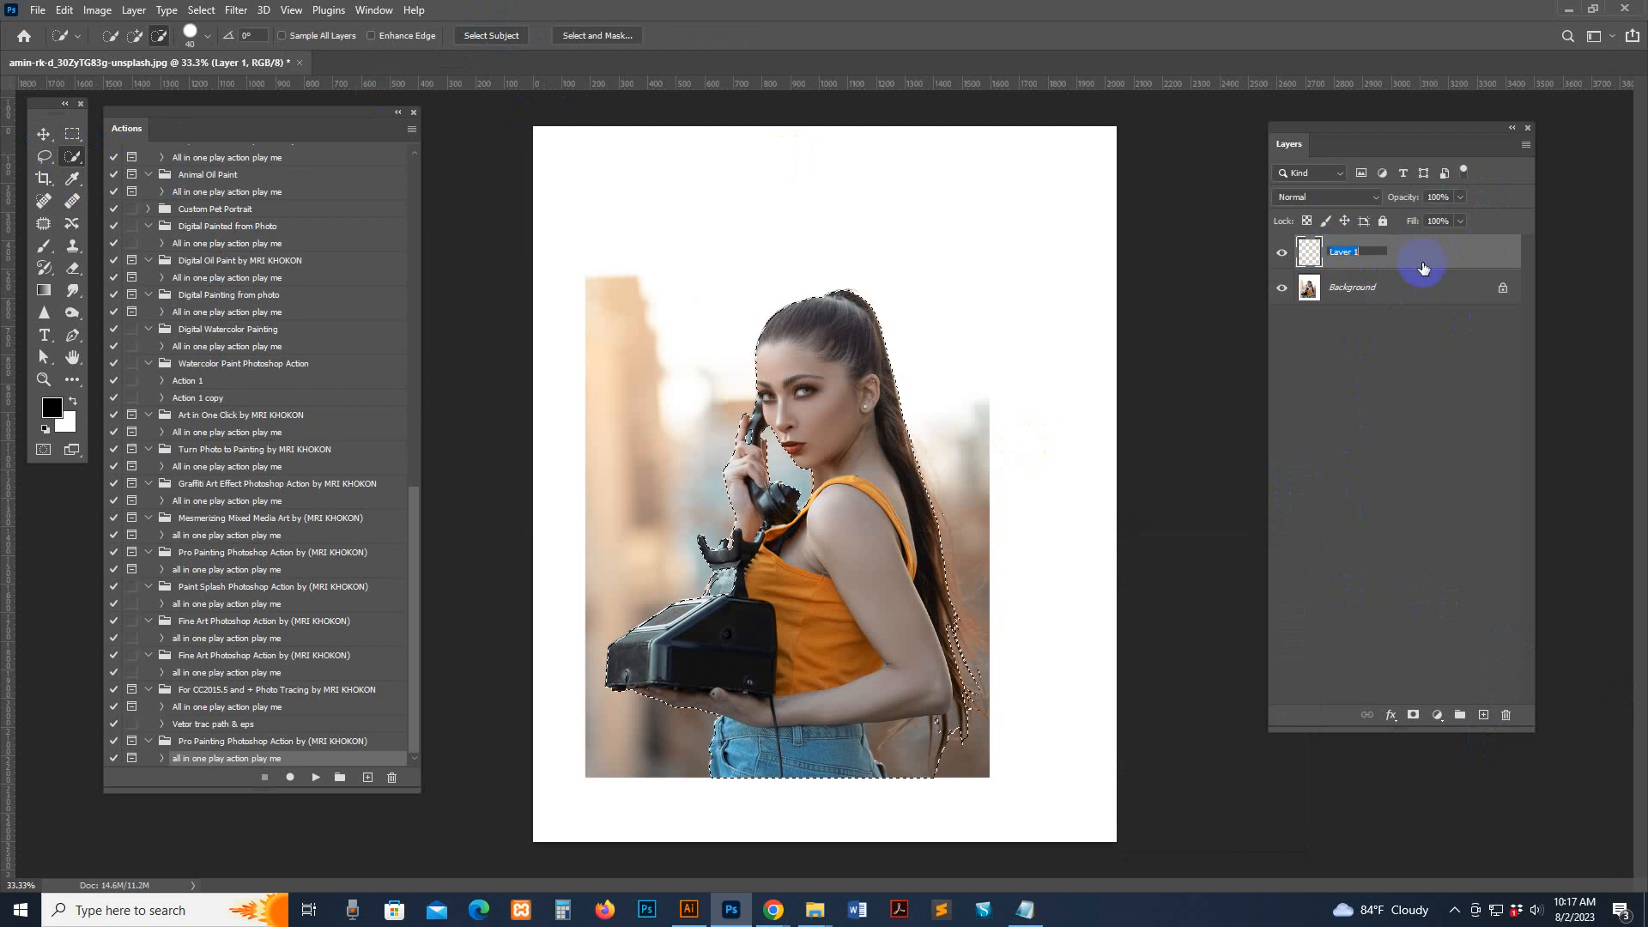
pyautogui.write('brush')
pyautogui.press('Return')
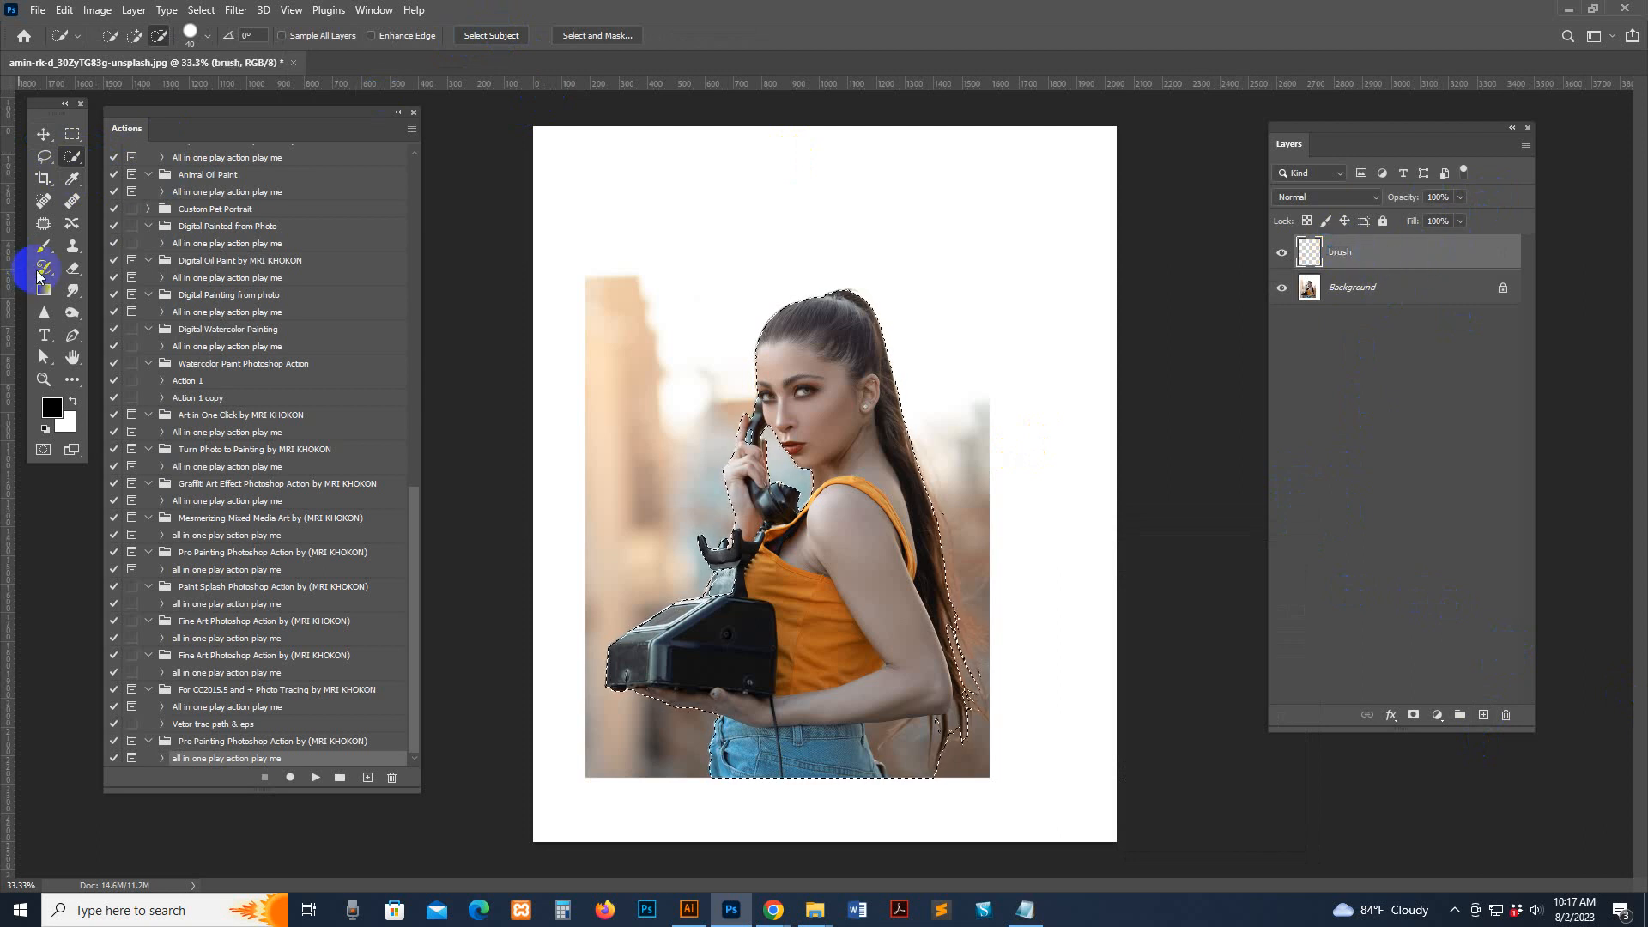
# Step: Set the foreground color to red (ff0000) and brush over the woman's hair, face, hand and shoulder inside the selection
pyautogui.click(43, 246)
pyautogui.click(51, 408)
pyautogui.moveTo(1290, 321); pyautogui.dragTo(1519, 251)
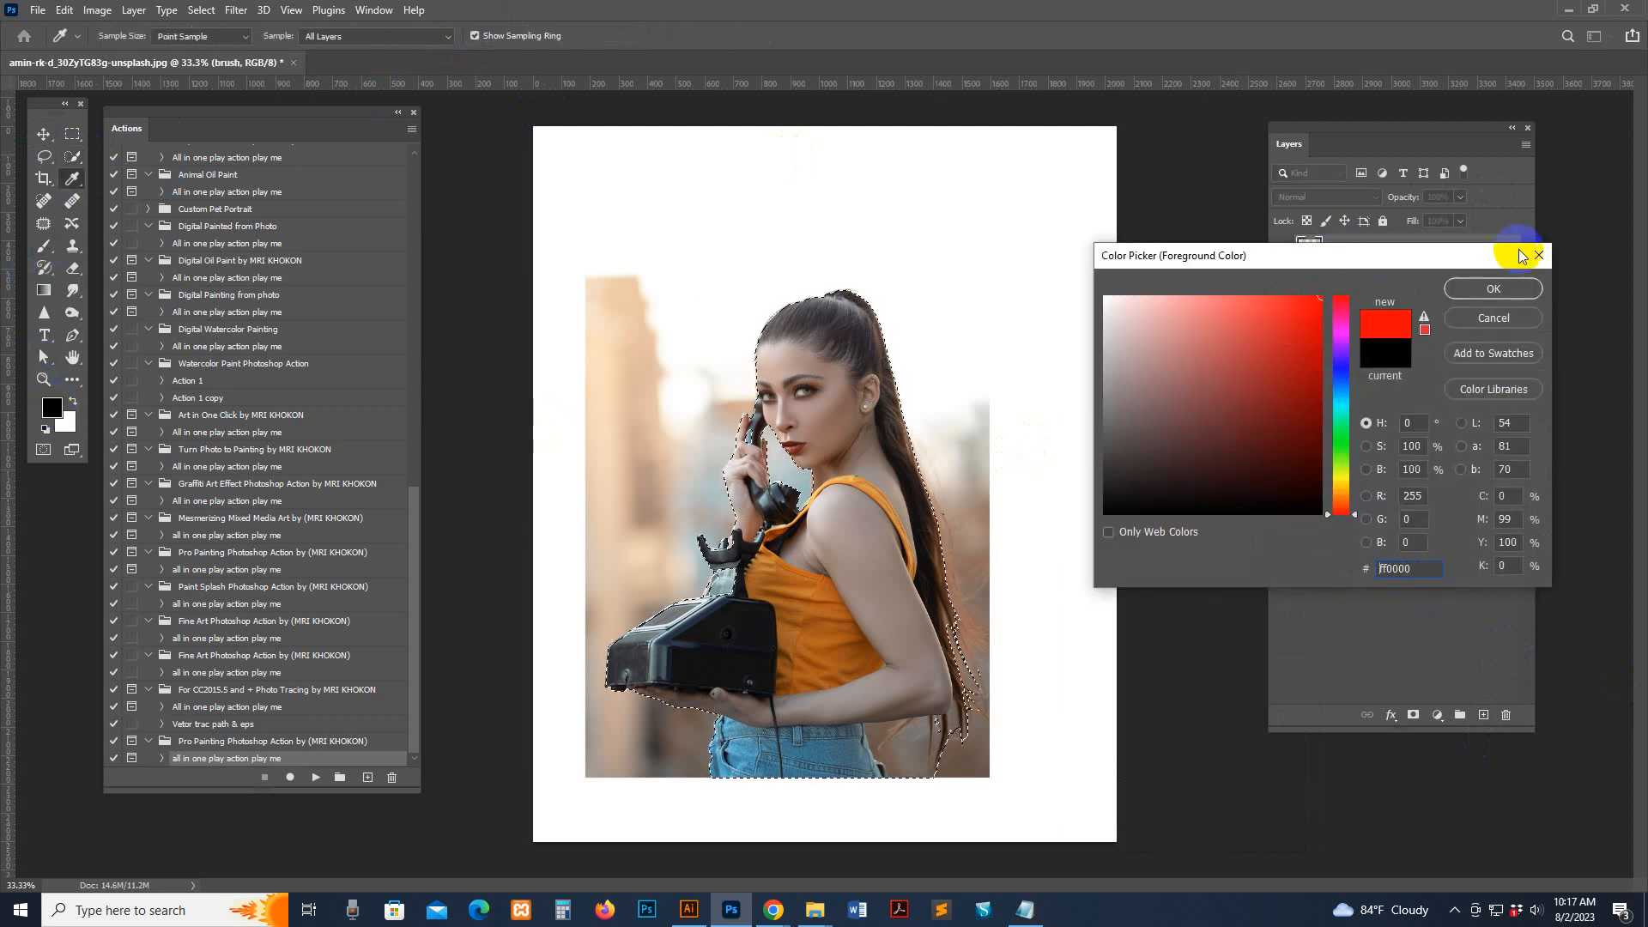
pyautogui.click(1492, 288)
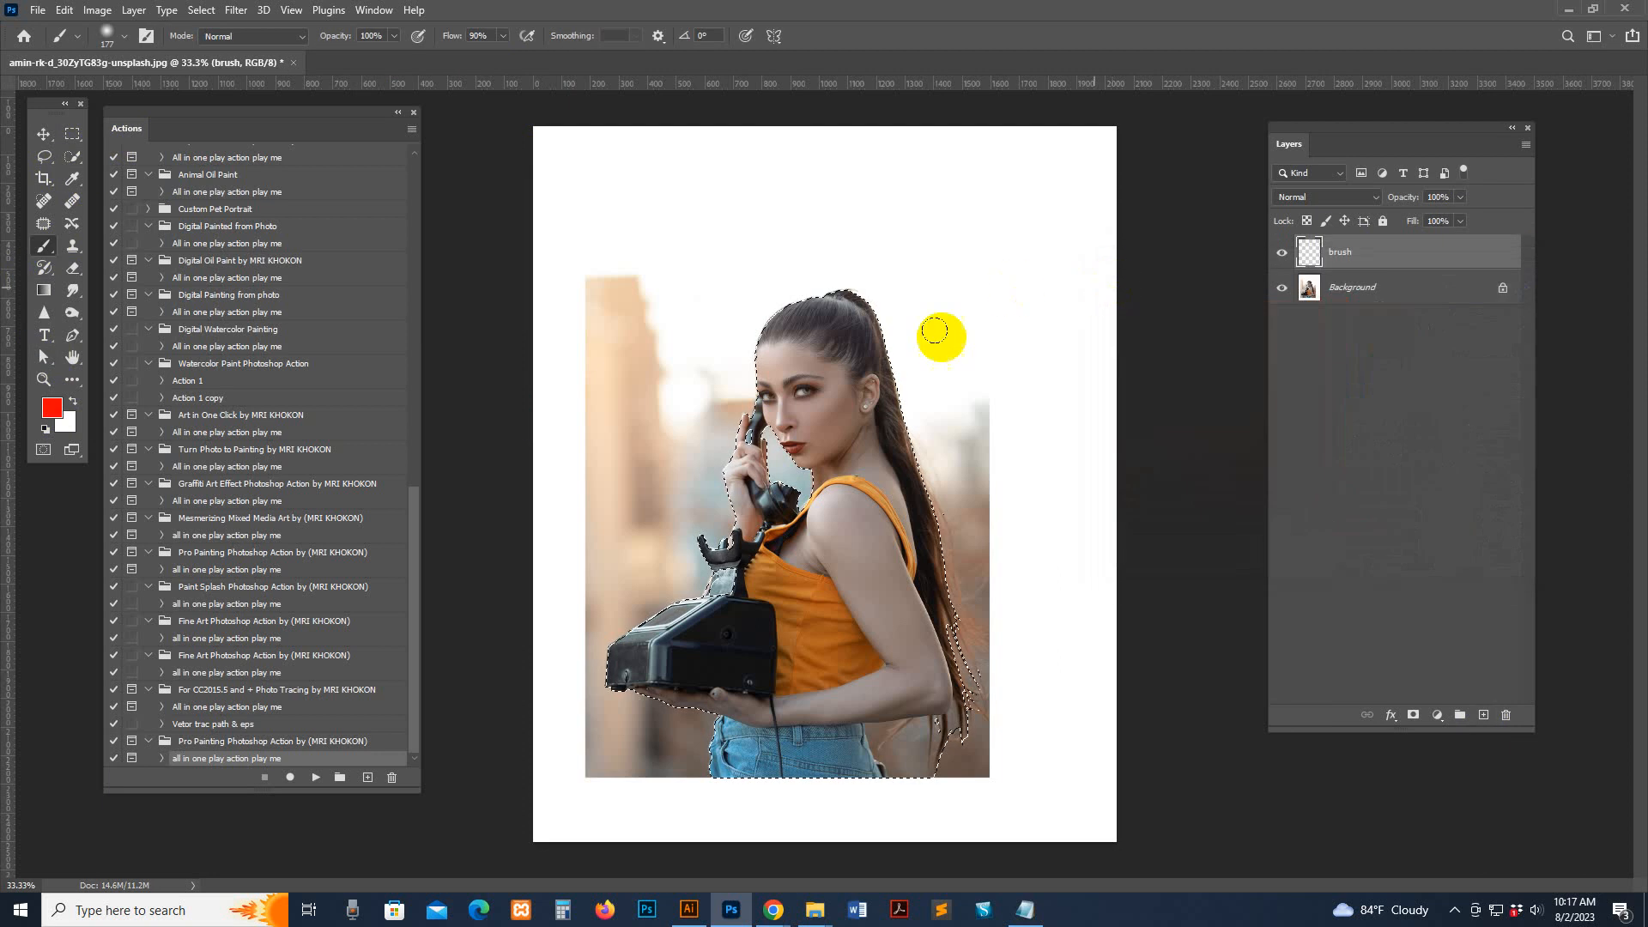
pyautogui.moveTo(935, 330)
pyautogui.mouseDown()
pyautogui.moveTo(857, 349)
pyautogui.moveTo(913, 357)
pyautogui.moveTo(802, 332)
pyautogui.moveTo(747, 452)
pyautogui.moveTo(736, 537)
pyautogui.moveTo(703, 549)
pyautogui.mouseUp()
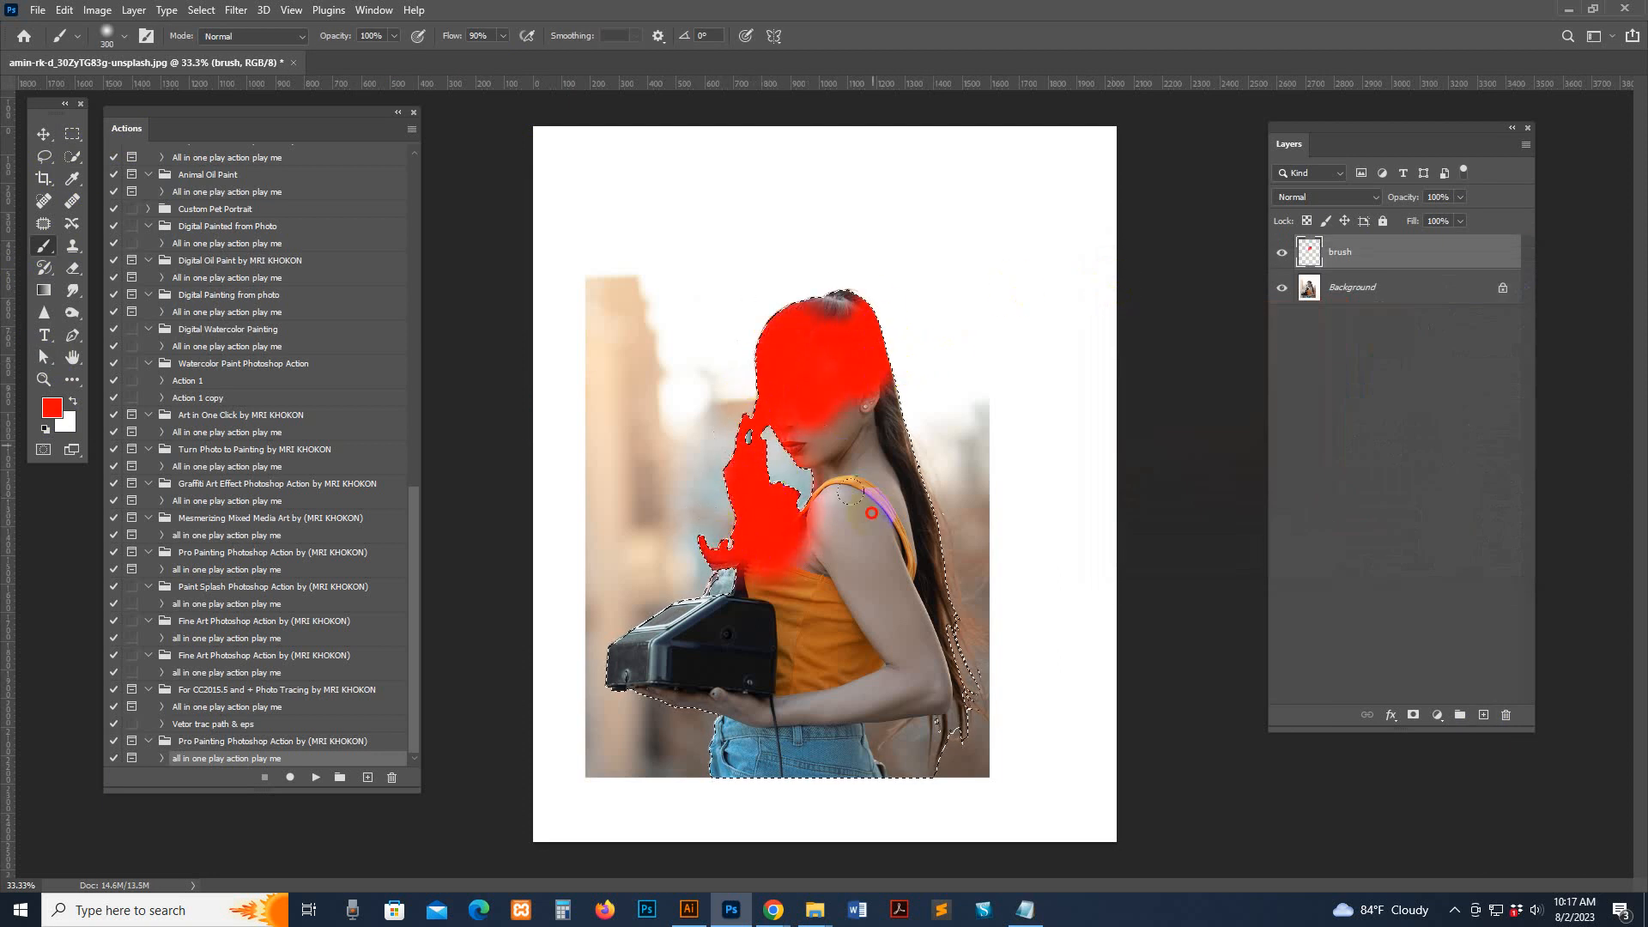
pyautogui.moveTo(871, 512)
pyautogui.mouseDown()
pyautogui.moveTo(905, 338)
pyautogui.moveTo(850, 358)
pyautogui.moveTo(907, 348)
pyautogui.moveTo(916, 405)
pyautogui.moveTo(824, 415)
pyautogui.moveTo(856, 581)
pyautogui.moveTo(893, 601)
pyautogui.moveTo(920, 530)
pyautogui.moveTo(924, 423)
pyautogui.moveTo(828, 388)
pyautogui.moveTo(827, 312)
pyautogui.moveTo(743, 386)
pyautogui.moveTo(788, 425)
pyautogui.mouseUp()
# Step: Clear the selection, run the Pro Painting Photoshop Action's all in one action and dismiss its closing message
pyautogui.click(200, 9)
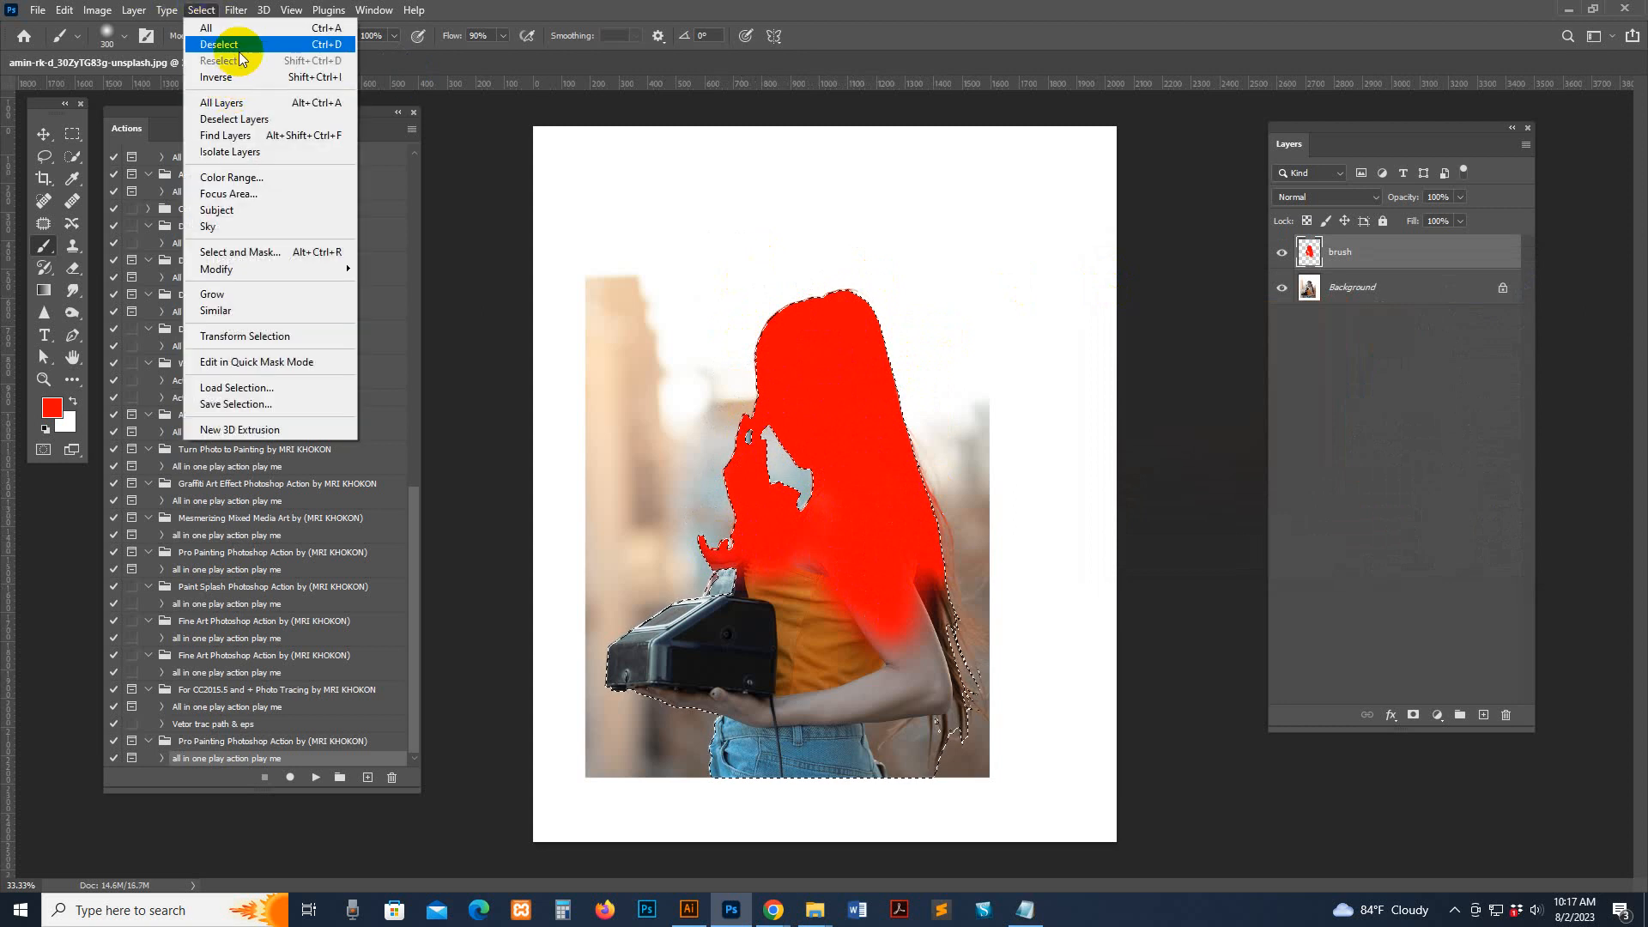
pyautogui.click(225, 58)
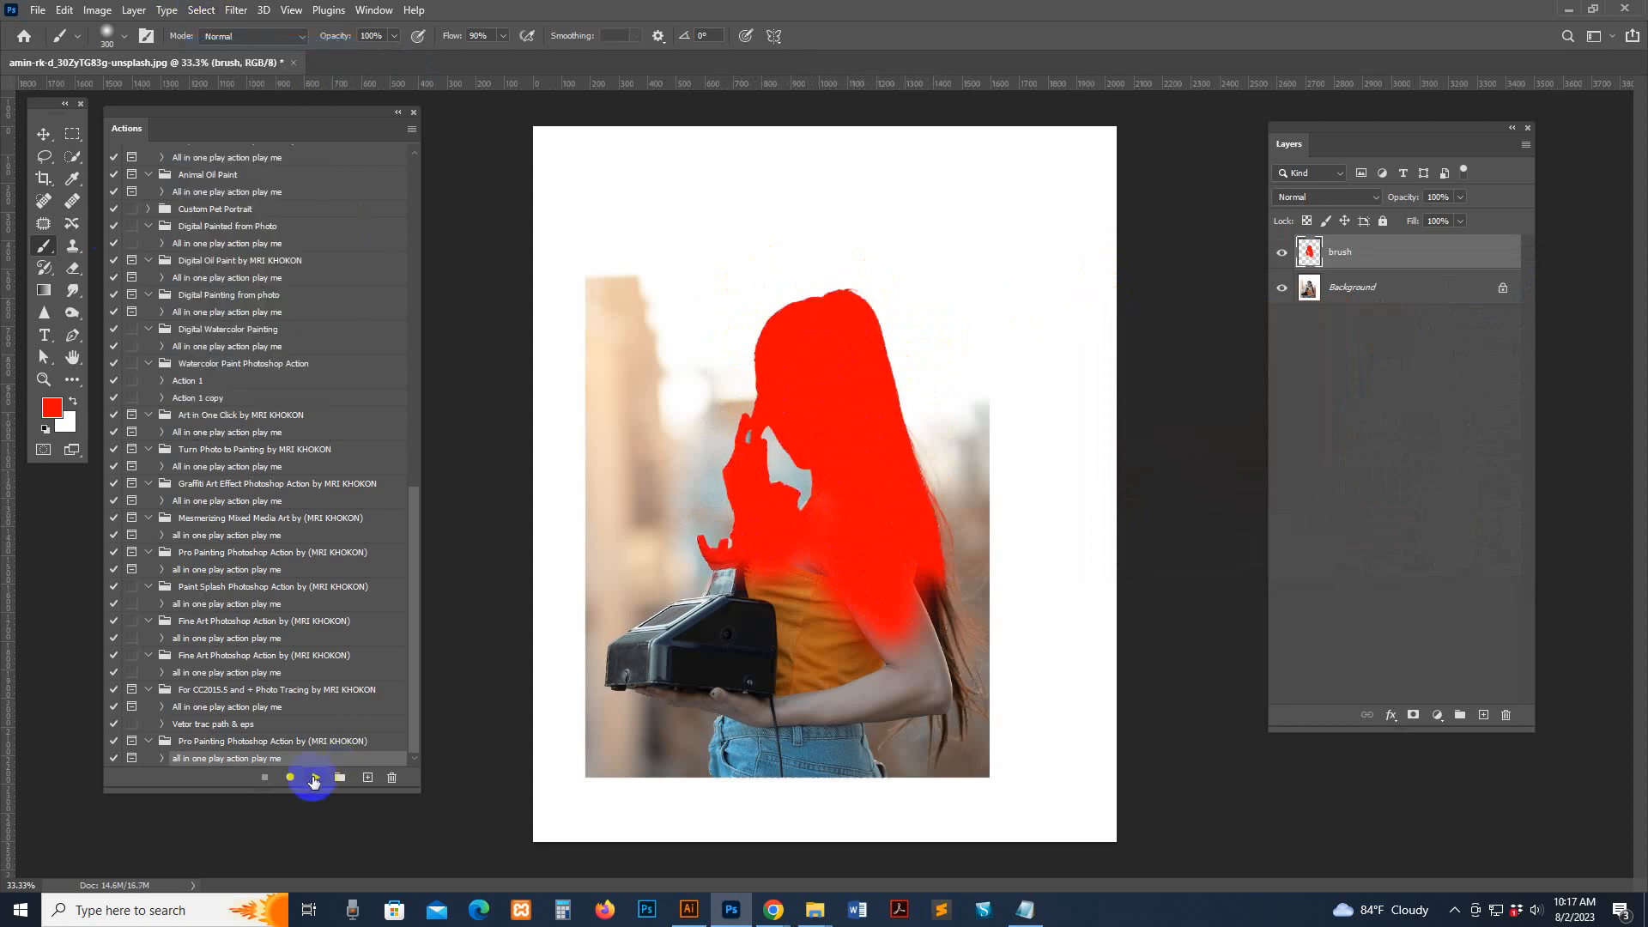
pyautogui.click(314, 779)
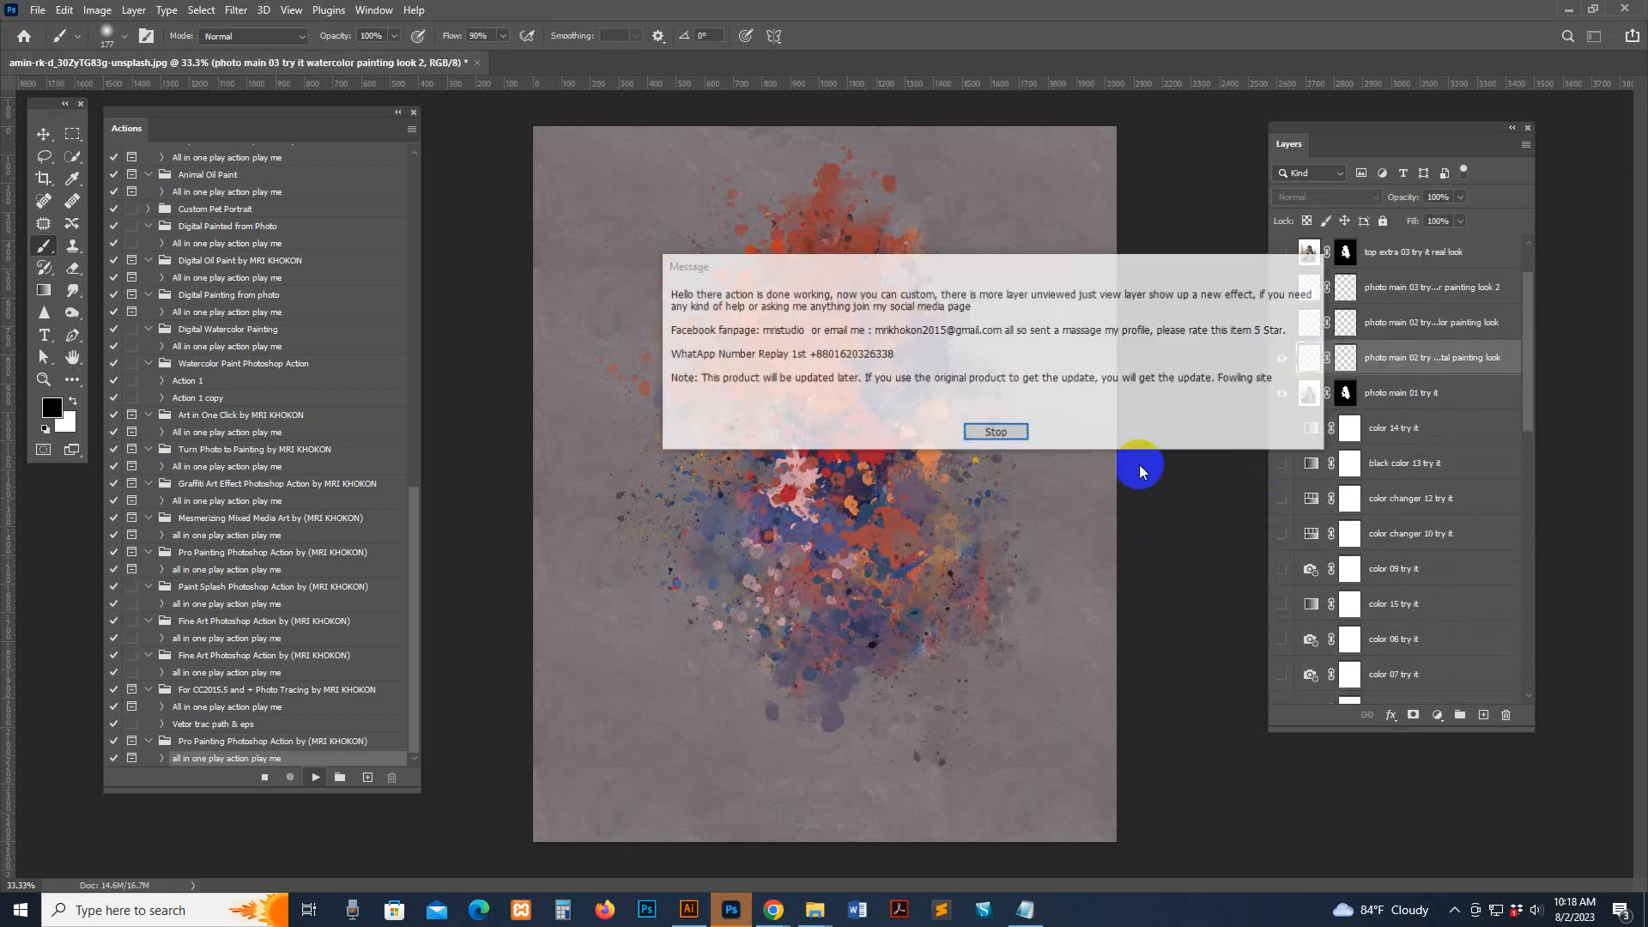
pyautogui.click(1025, 433)
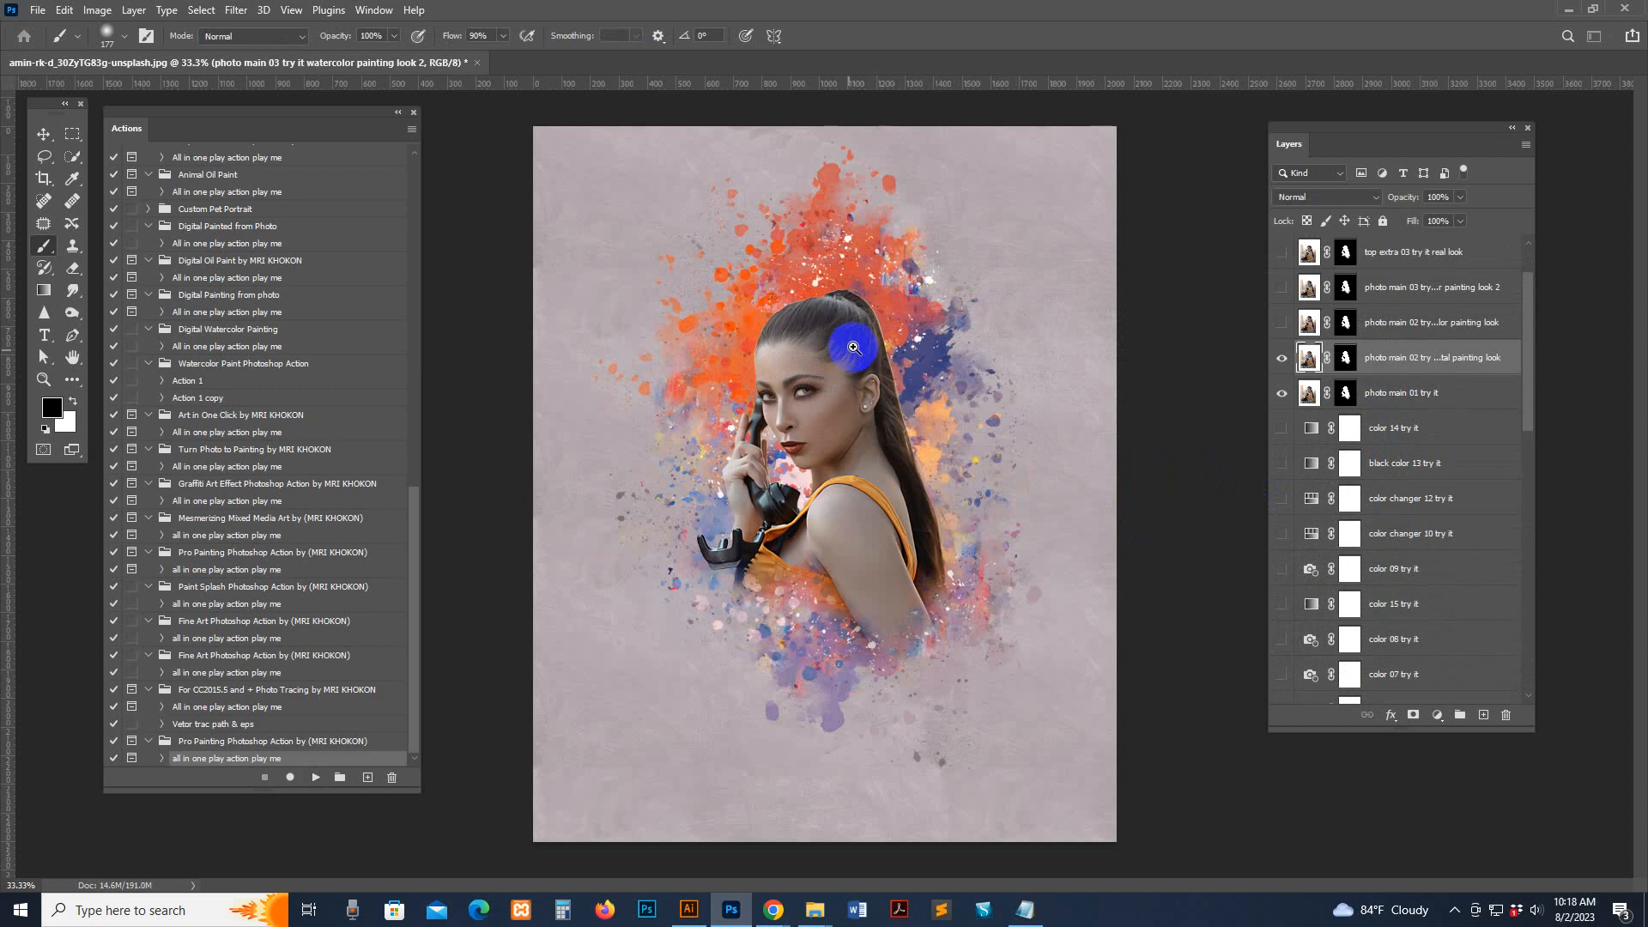
# Step: Switch the extra color ad 02 and adjust 03 layers off and on to compare their effect on the painting
pyautogui.click(854, 347)
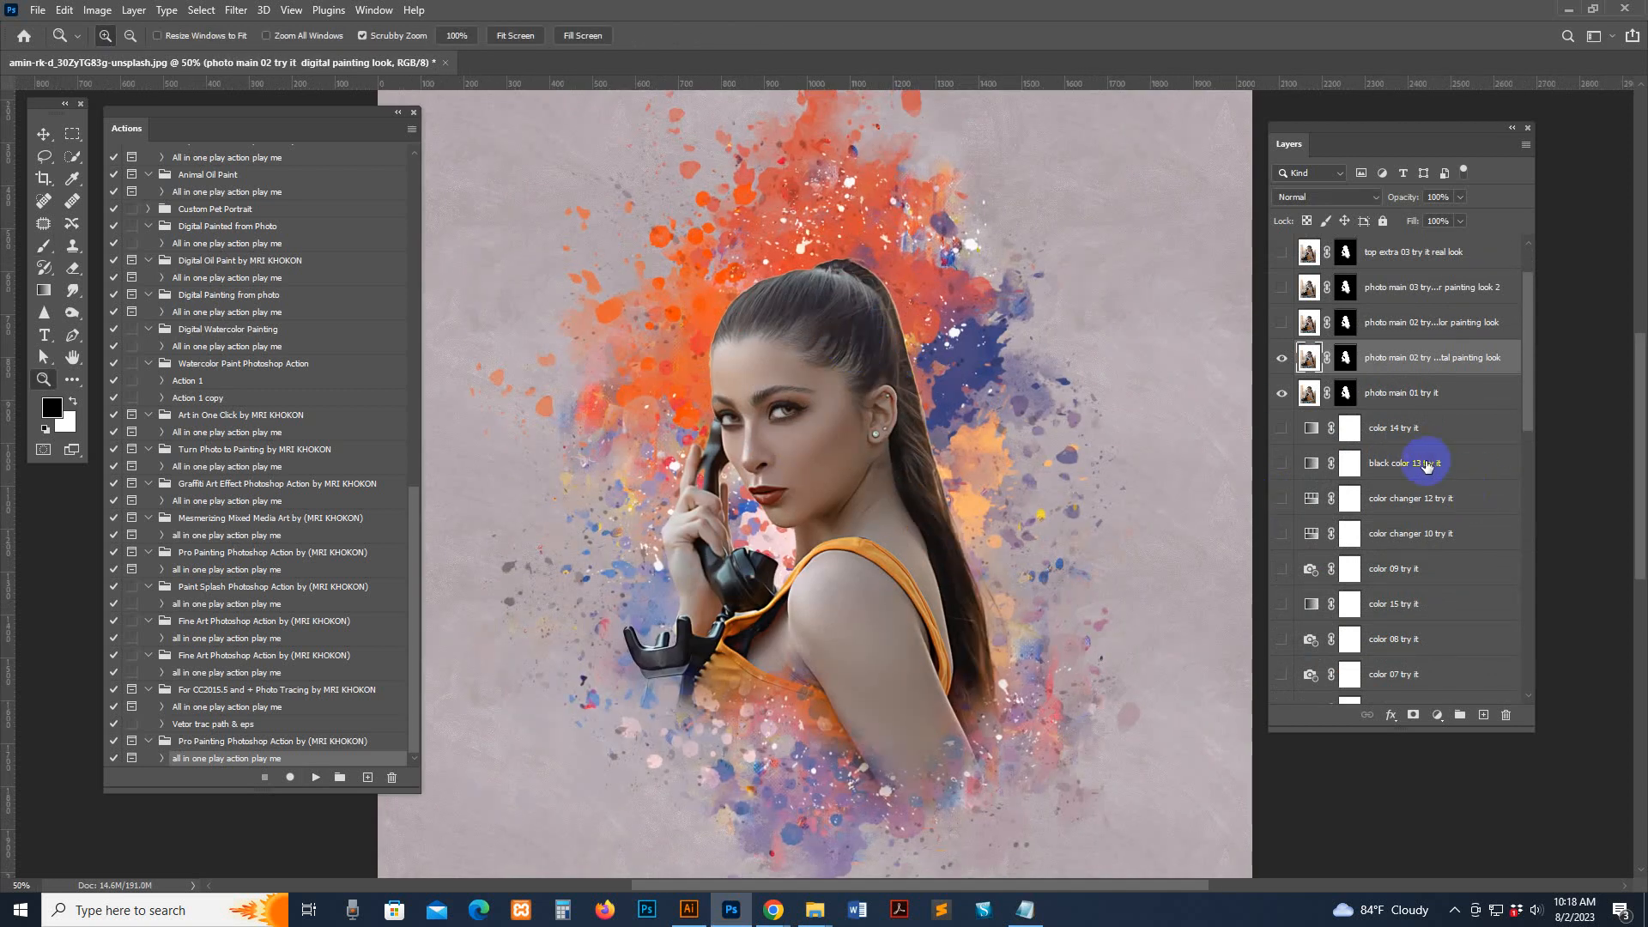
pyautogui.scroll(-10, 1472, 489)
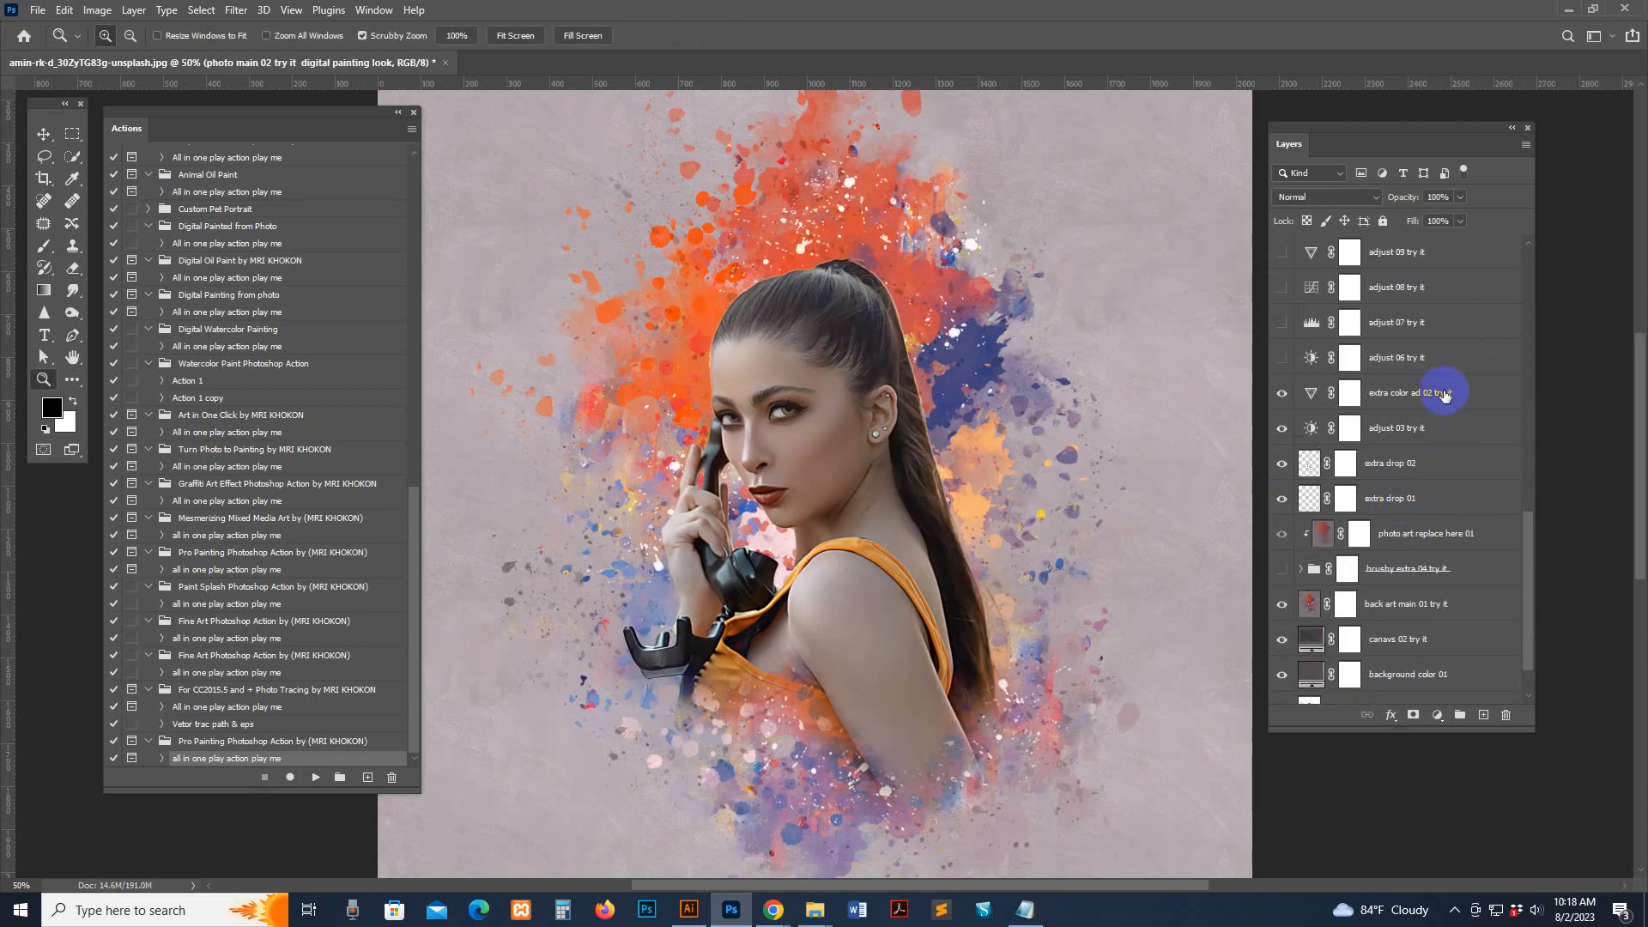
pyautogui.click(1451, 392)
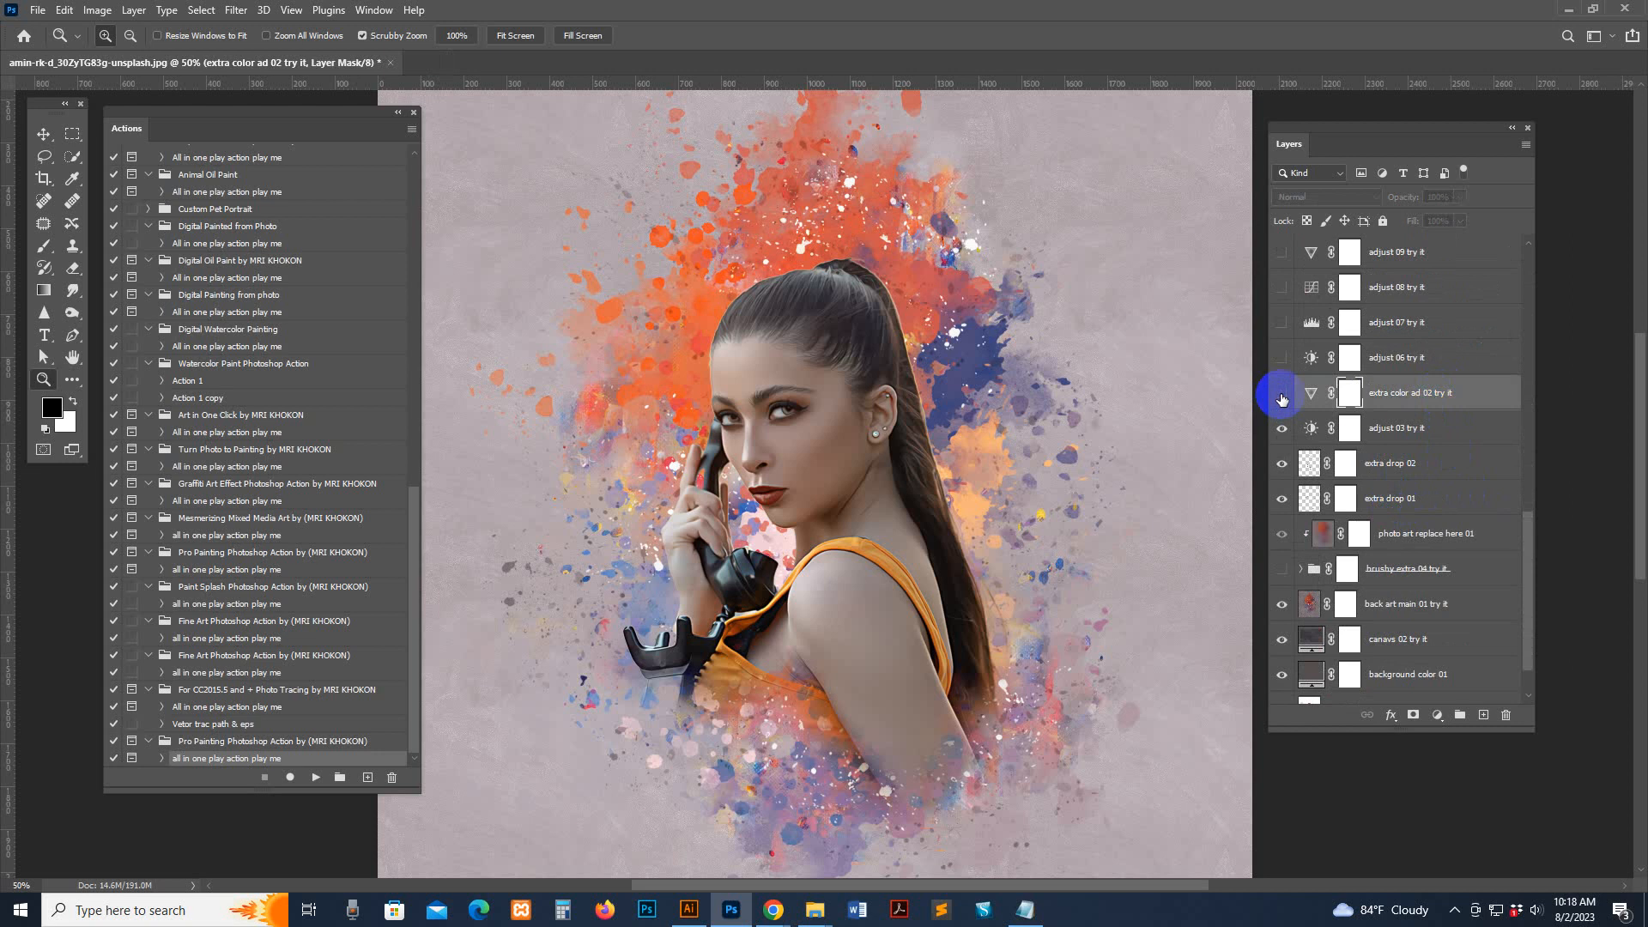
pyautogui.click(1283, 397)
pyautogui.click(1281, 432)
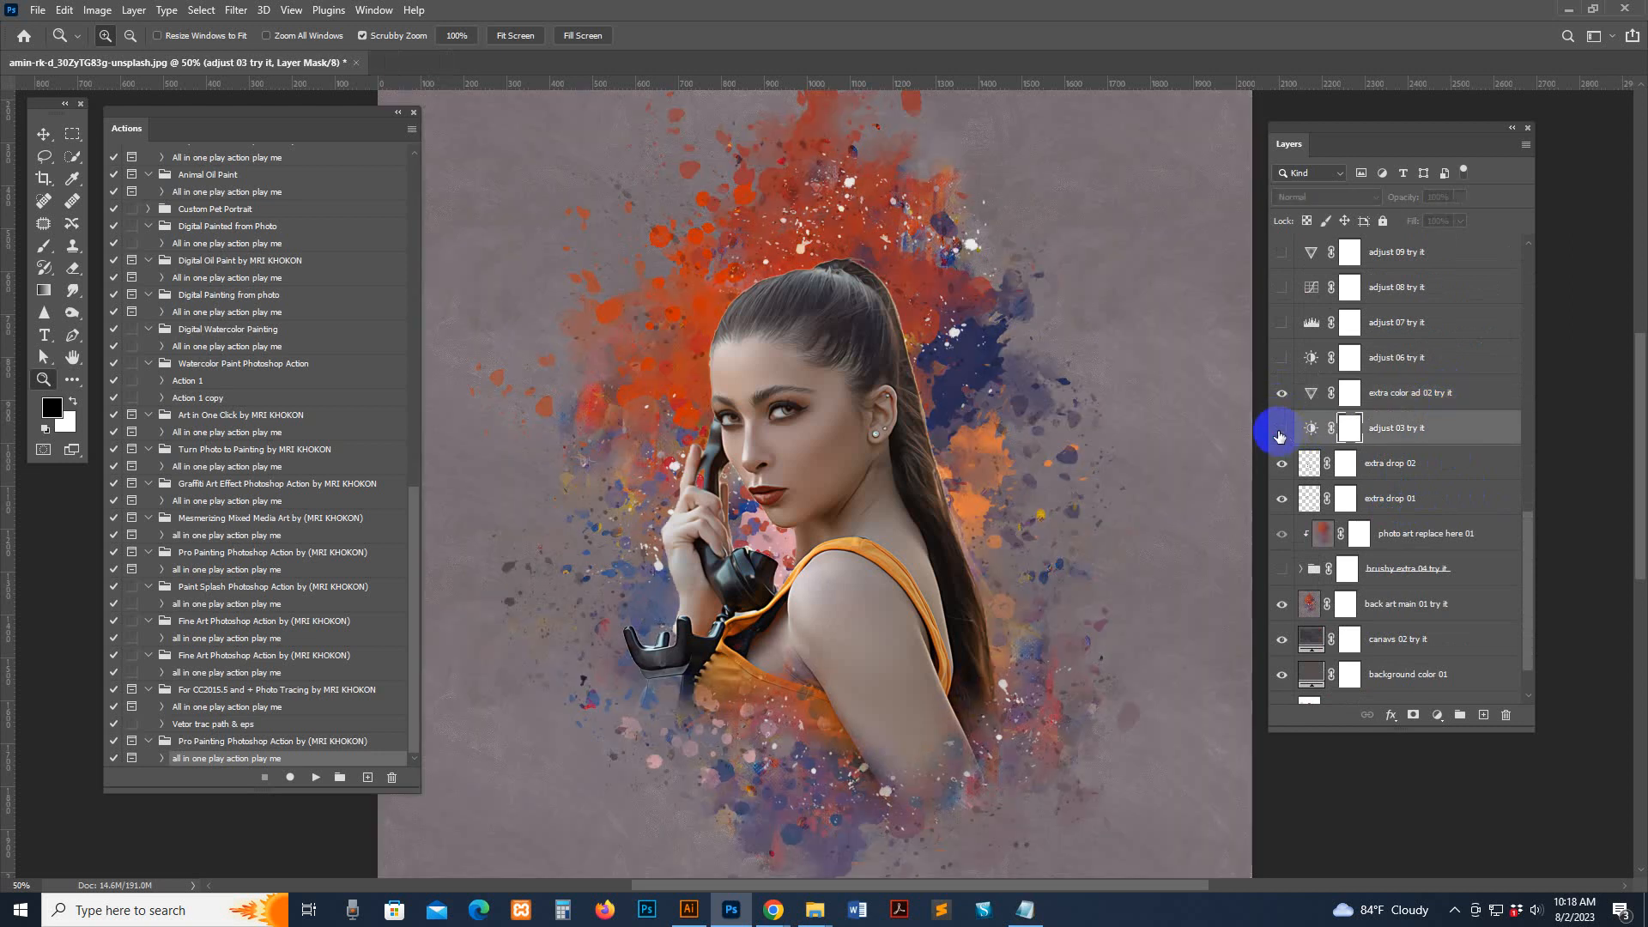
pyautogui.click(1280, 432)
# Step: Set the adjust 03 layer's brightness to 131 and its contrast to 97
pyautogui.doubleClick(1307, 429)
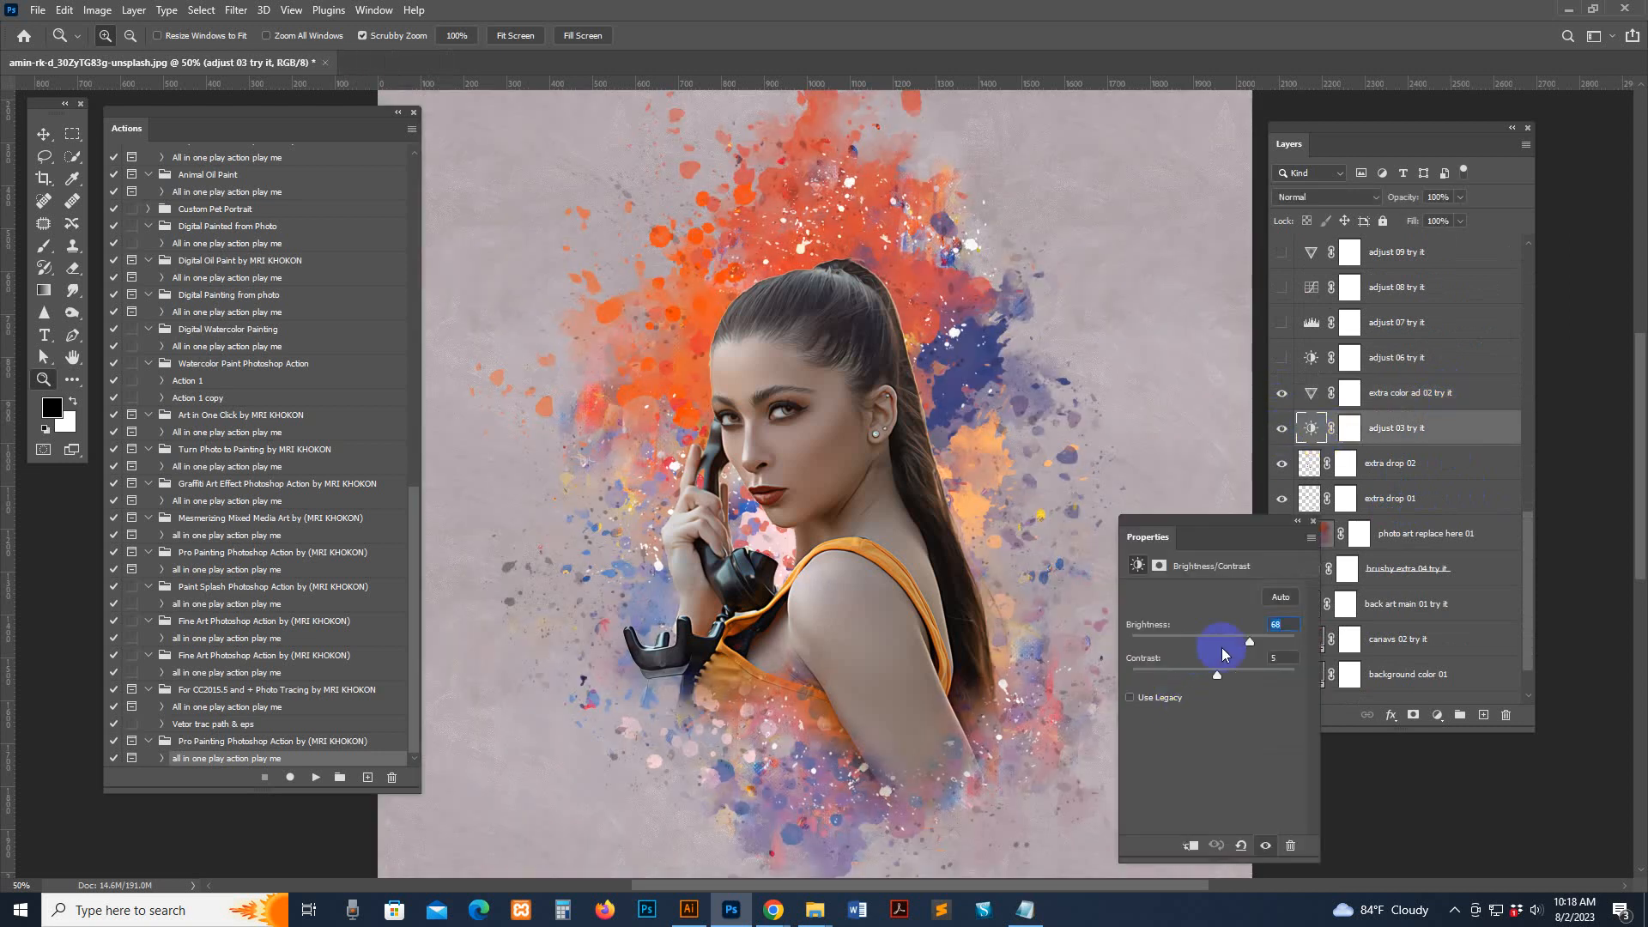
pyautogui.moveTo(1222, 642)
pyautogui.mouseDown()
pyautogui.moveTo(1196, 641)
pyautogui.moveTo(1276, 637)
pyautogui.moveTo(1325, 675)
pyautogui.moveTo(1171, 678)
pyautogui.moveTo(1364, 671)
pyautogui.moveTo(1309, 671)
pyautogui.mouseUp()
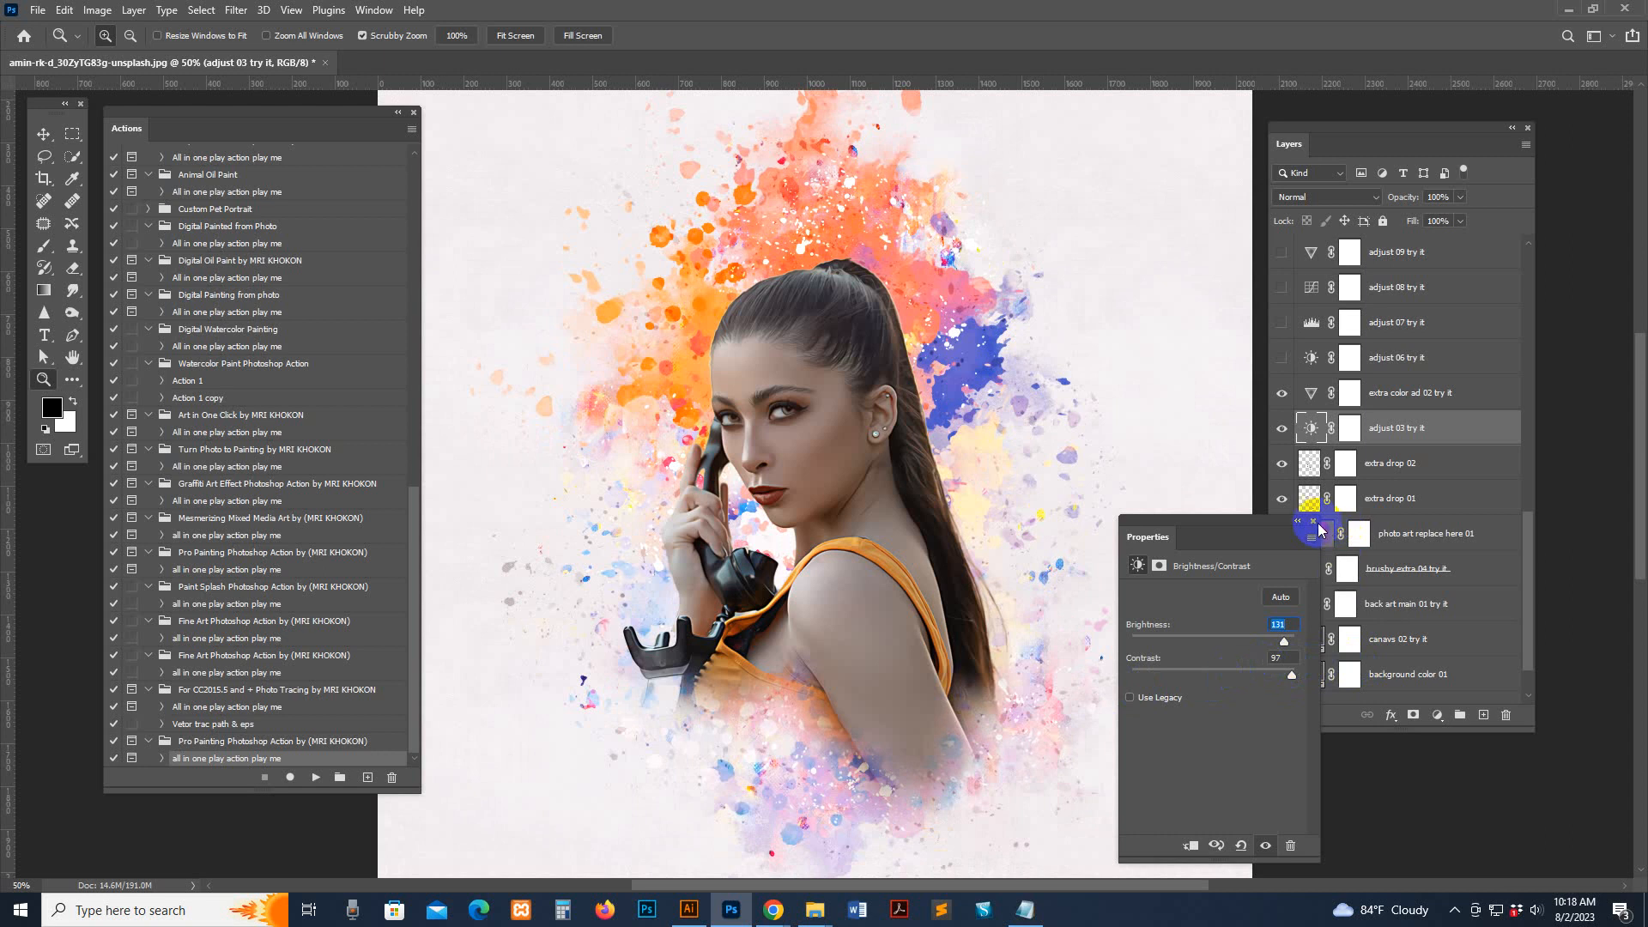
# Step: Preview the effects of the adjust 06, adjust 07 and adjust 08 layers by showing and hiding each one
pyautogui.click(1282, 359)
pyautogui.click(1279, 359)
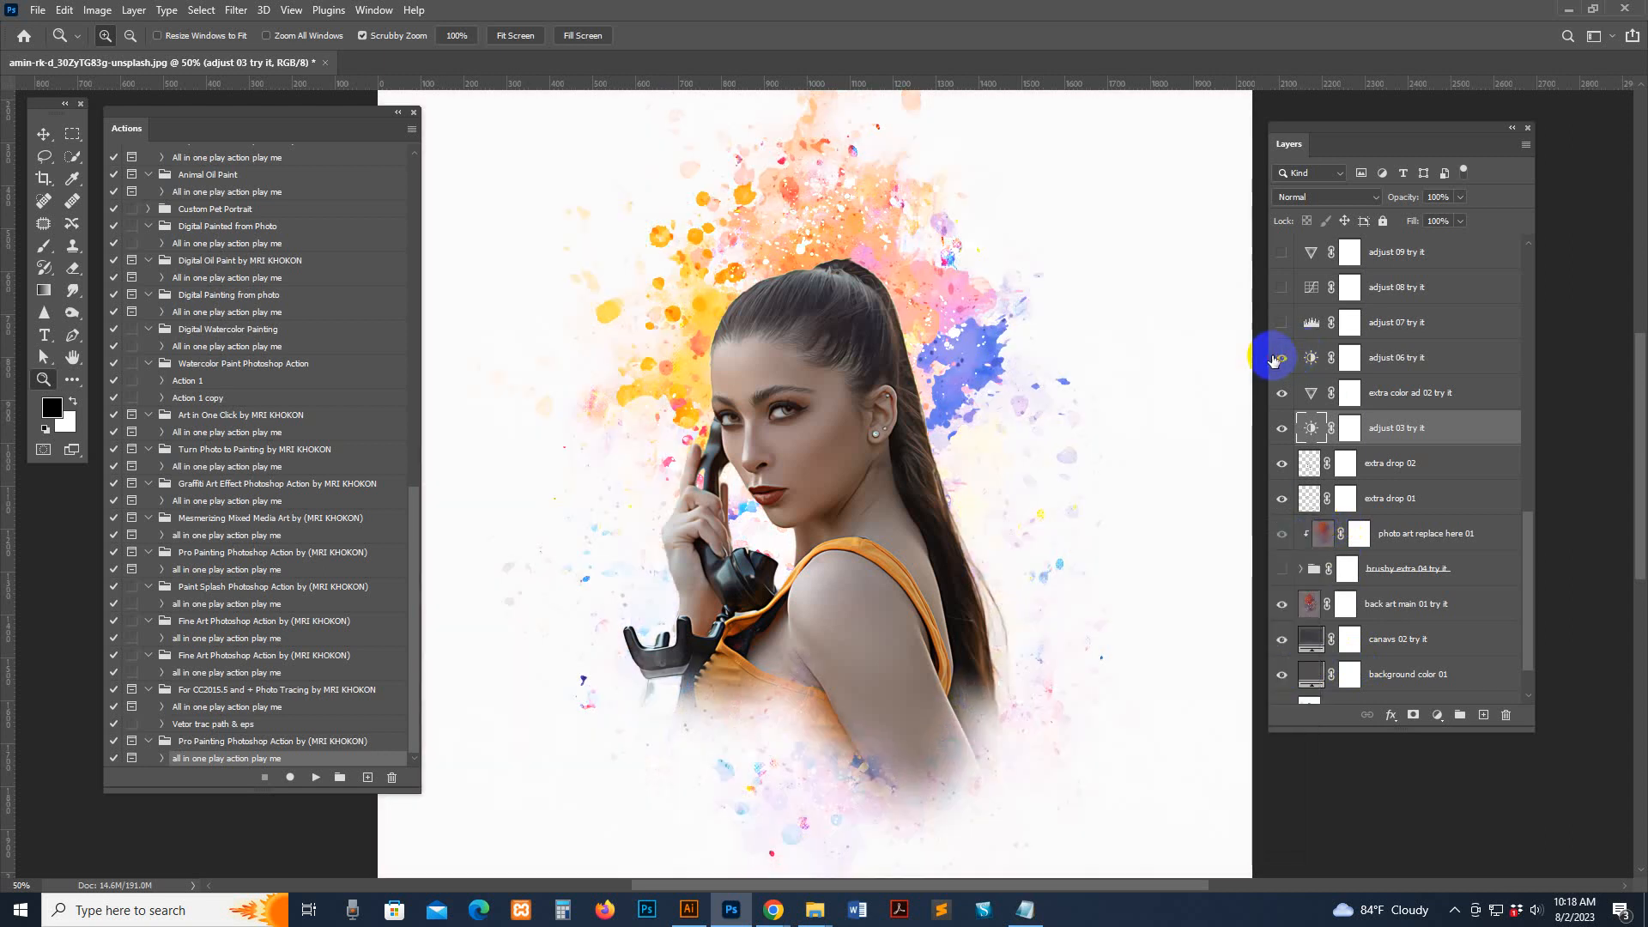
pyautogui.click(1282, 429)
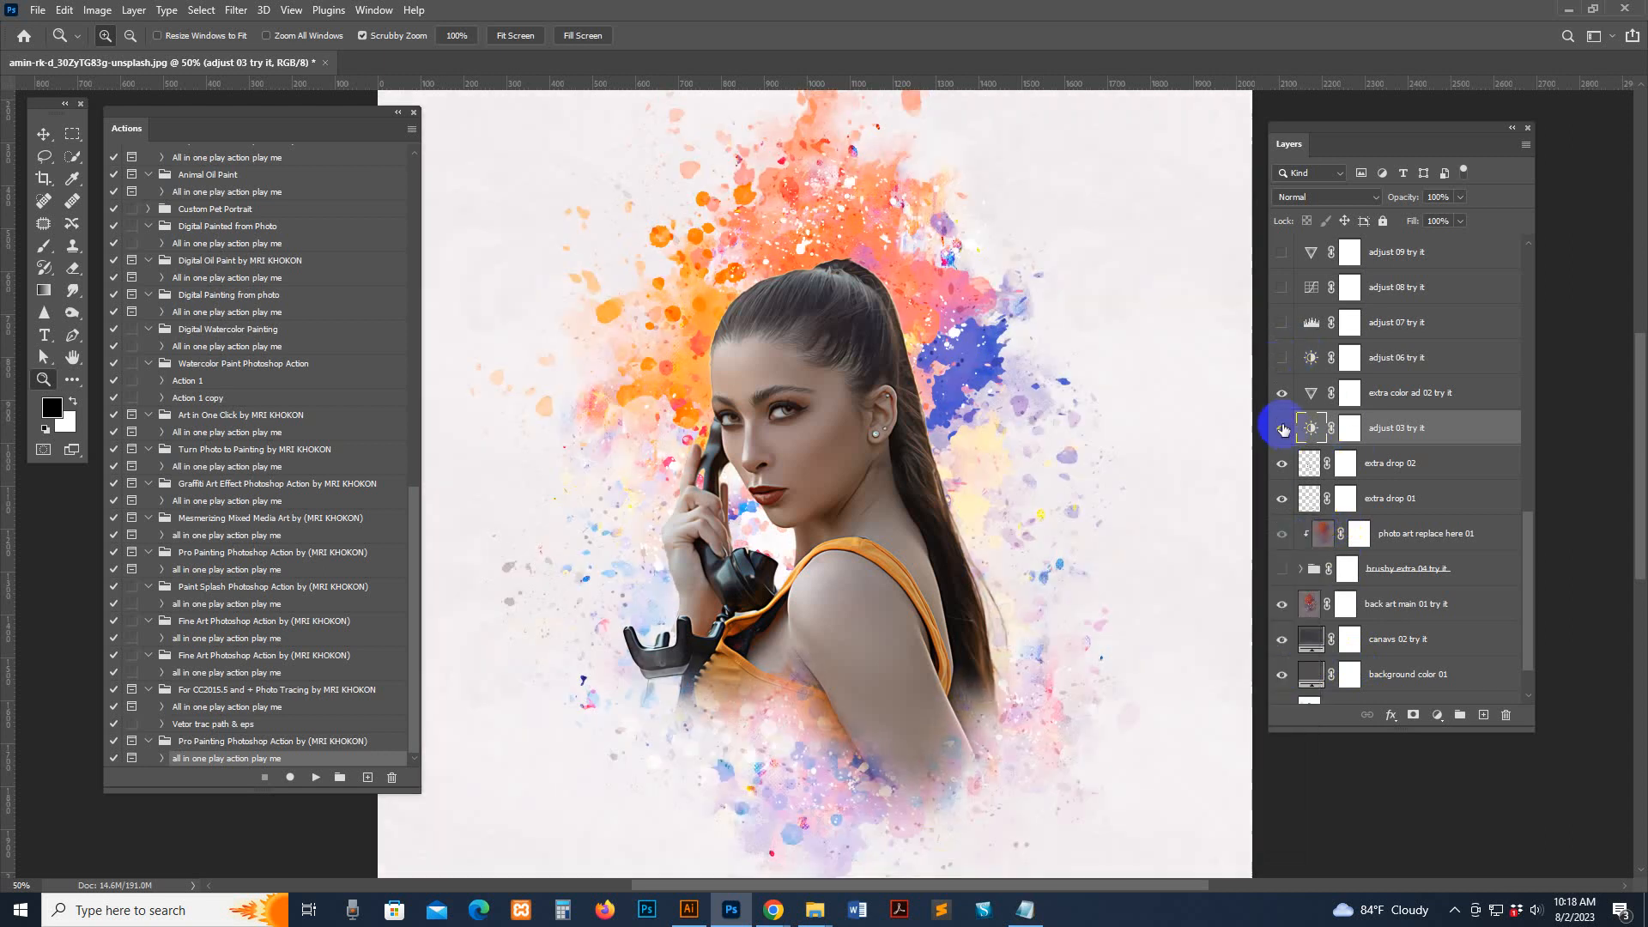
pyautogui.click(1283, 325)
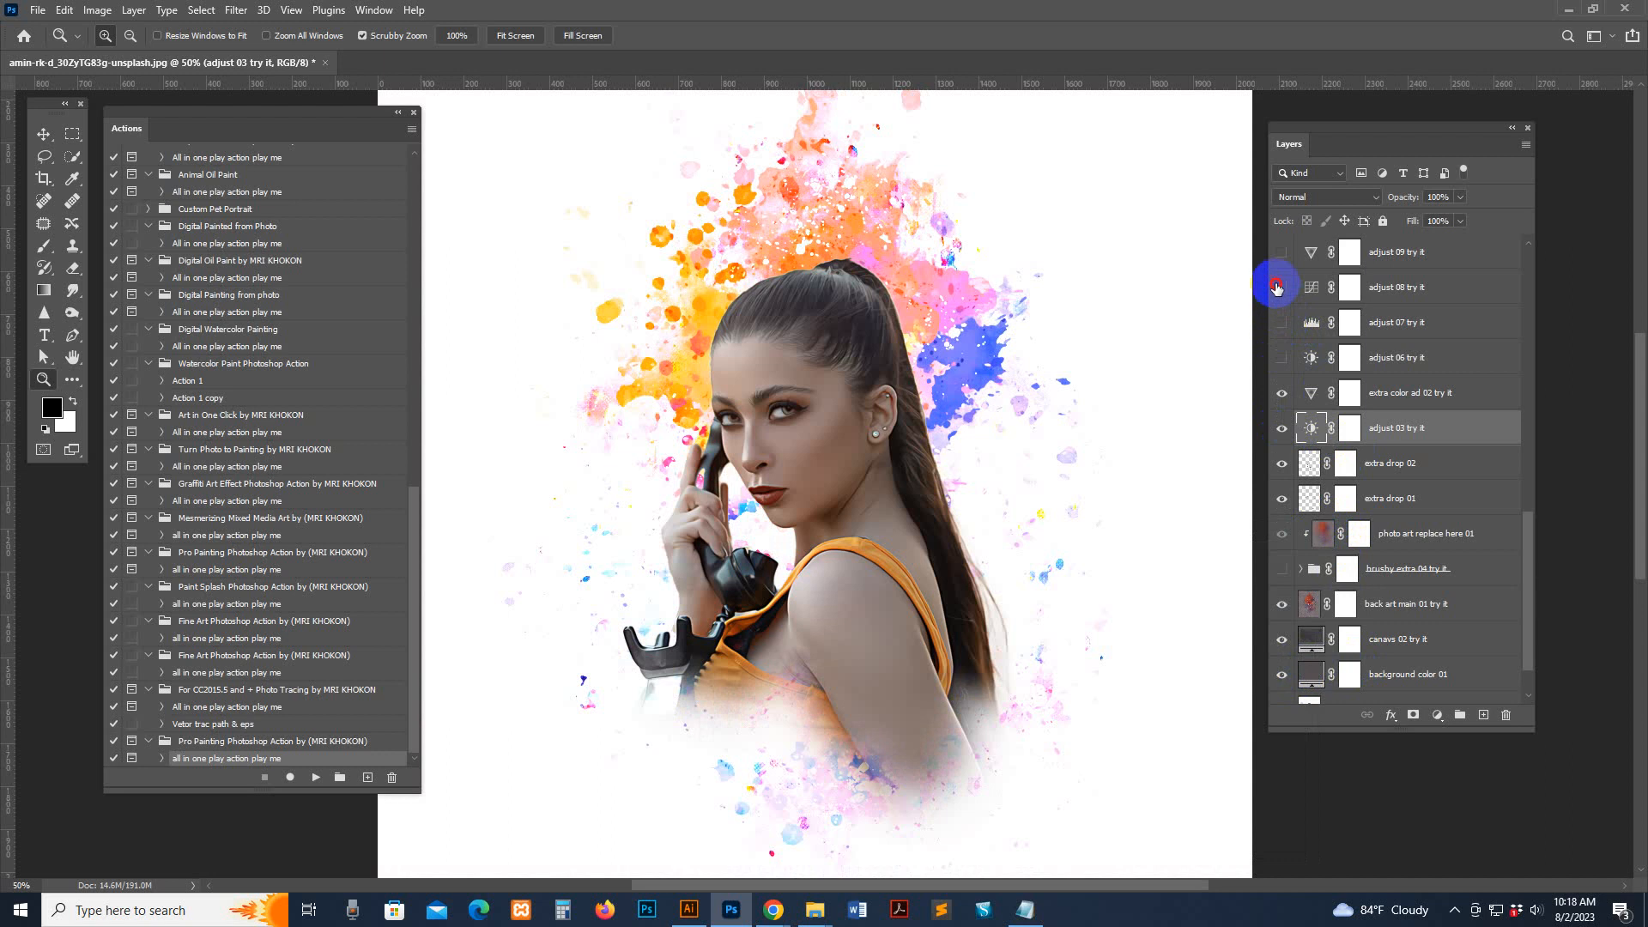
pyautogui.click(1276, 287)
pyautogui.click(1276, 286)
# Step: Preview the adjust 09 and color changer 11 layers on the painting, hiding each one again
pyautogui.click(1279, 253)
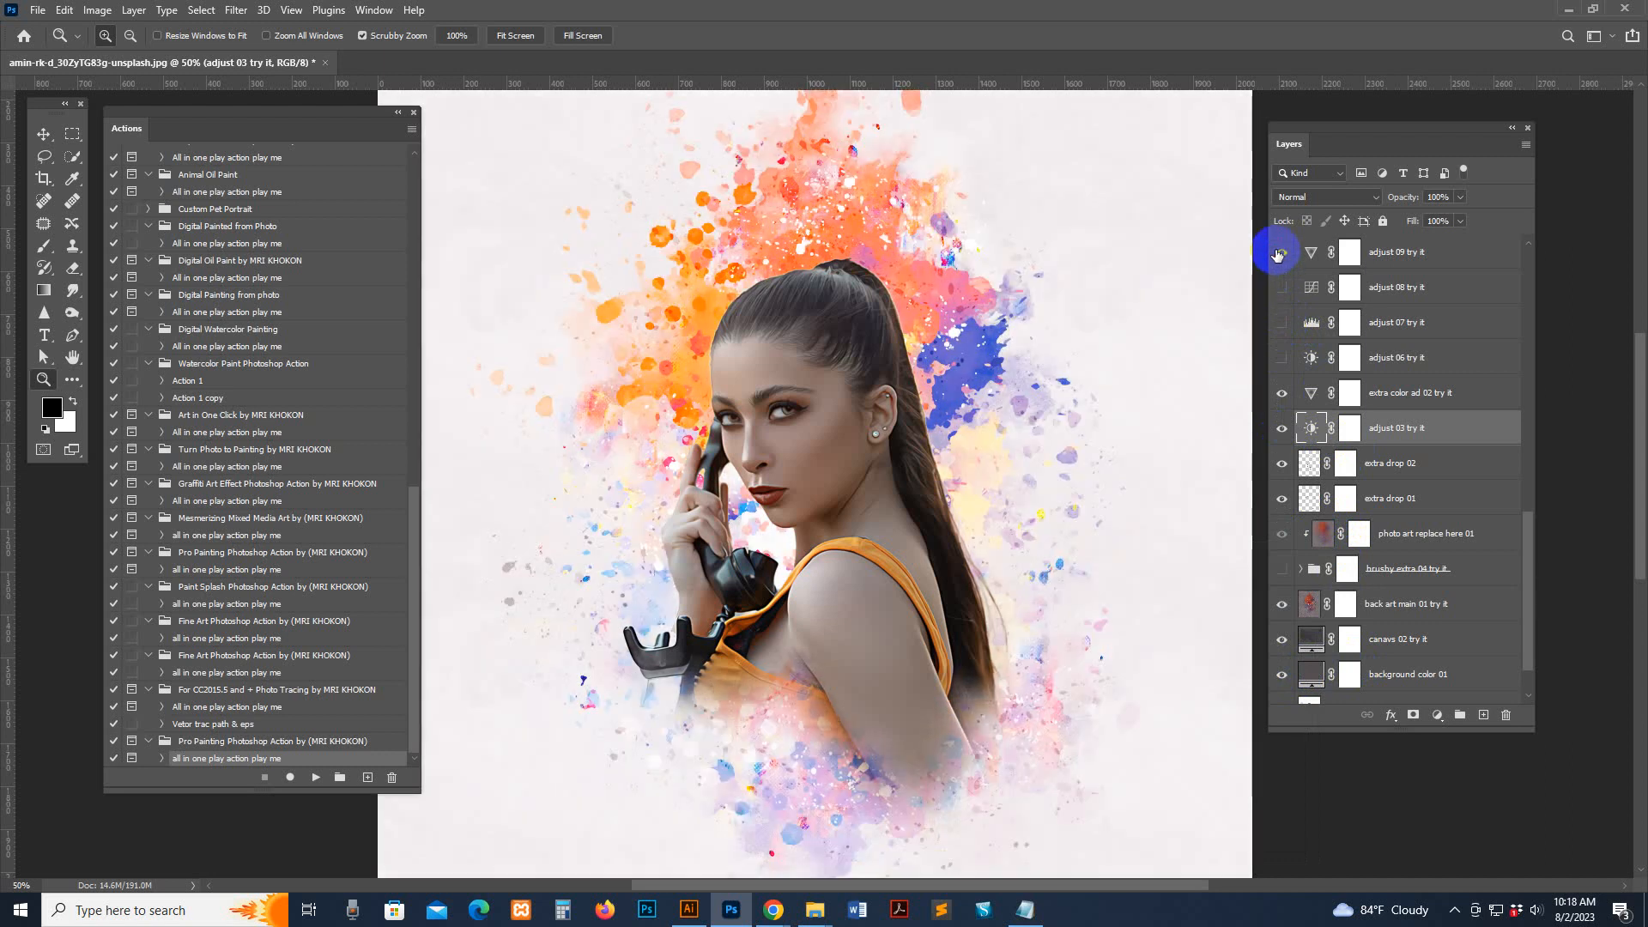
pyautogui.click(1435, 251)
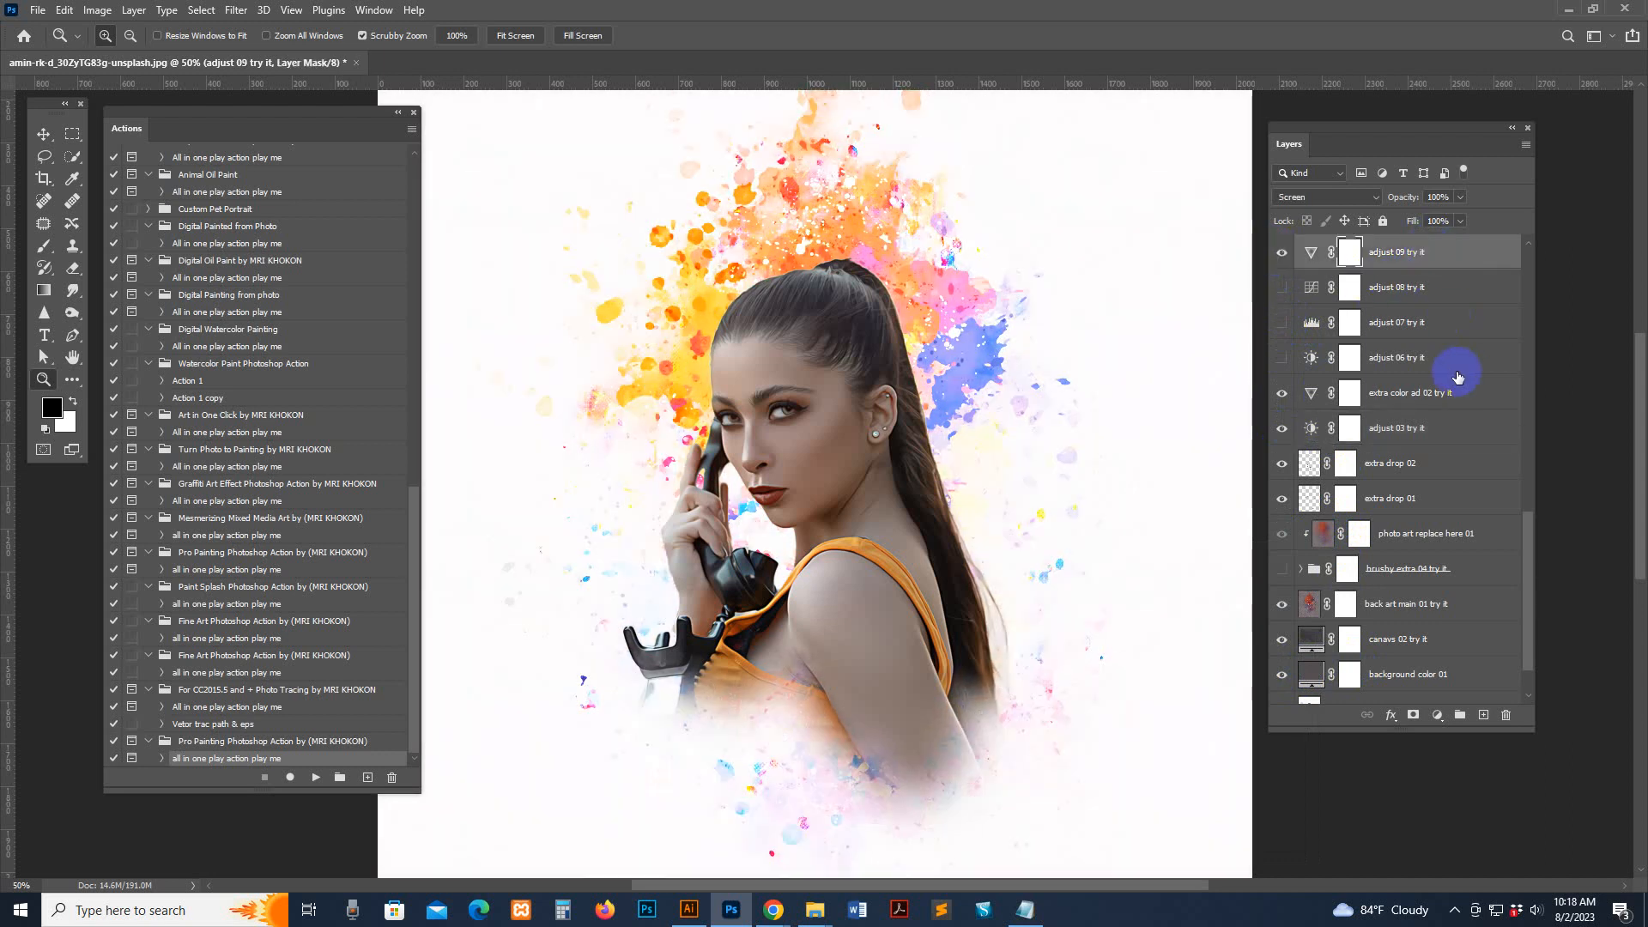
pyautogui.scroll(2, 1457, 372)
pyautogui.click(1283, 359)
pyautogui.scroll(2, 1285, 378)
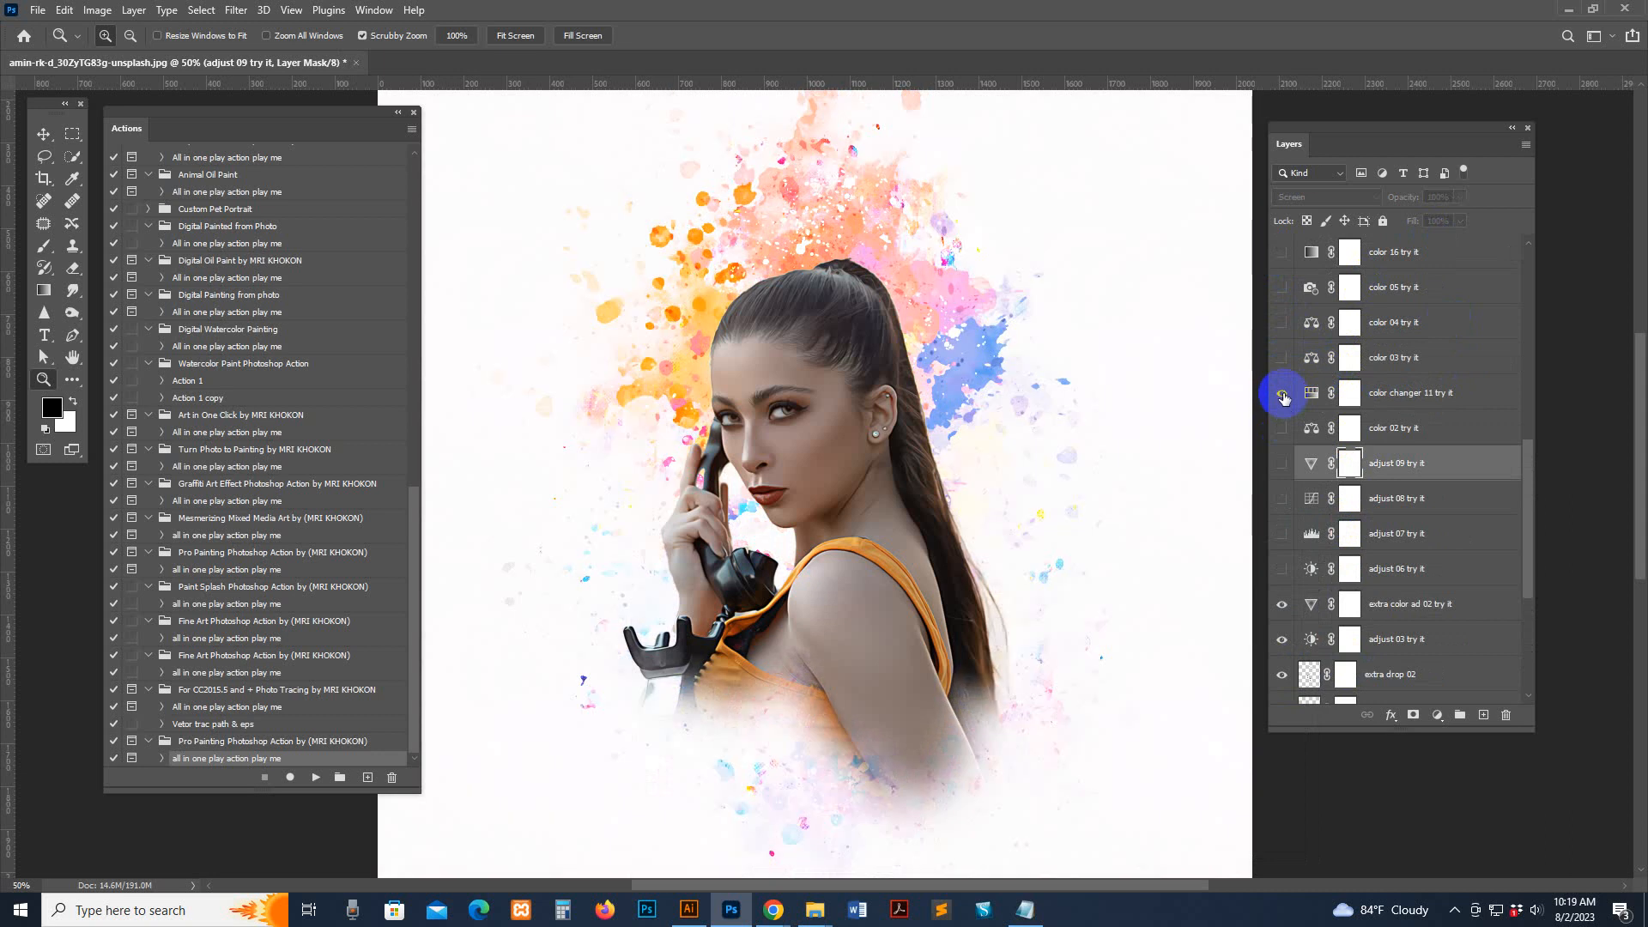
pyautogui.click(1283, 395)
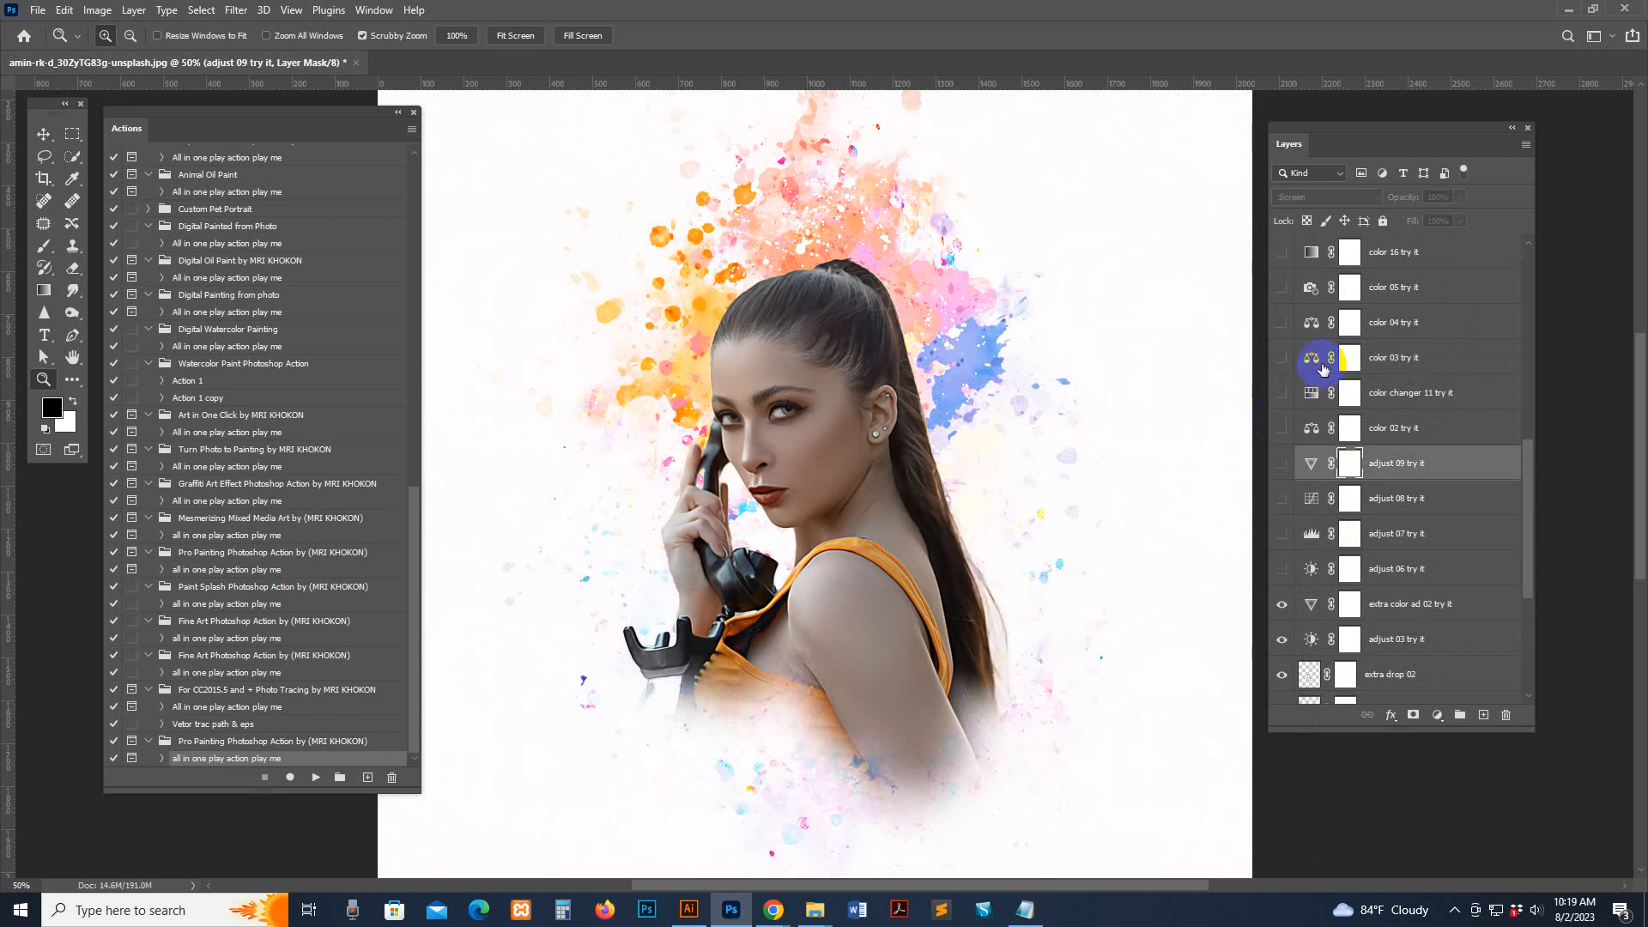
pyautogui.scroll(1, 1323, 372)
pyautogui.scroll(-2, 1323, 628)
pyautogui.scroll(-2, 1326, 558)
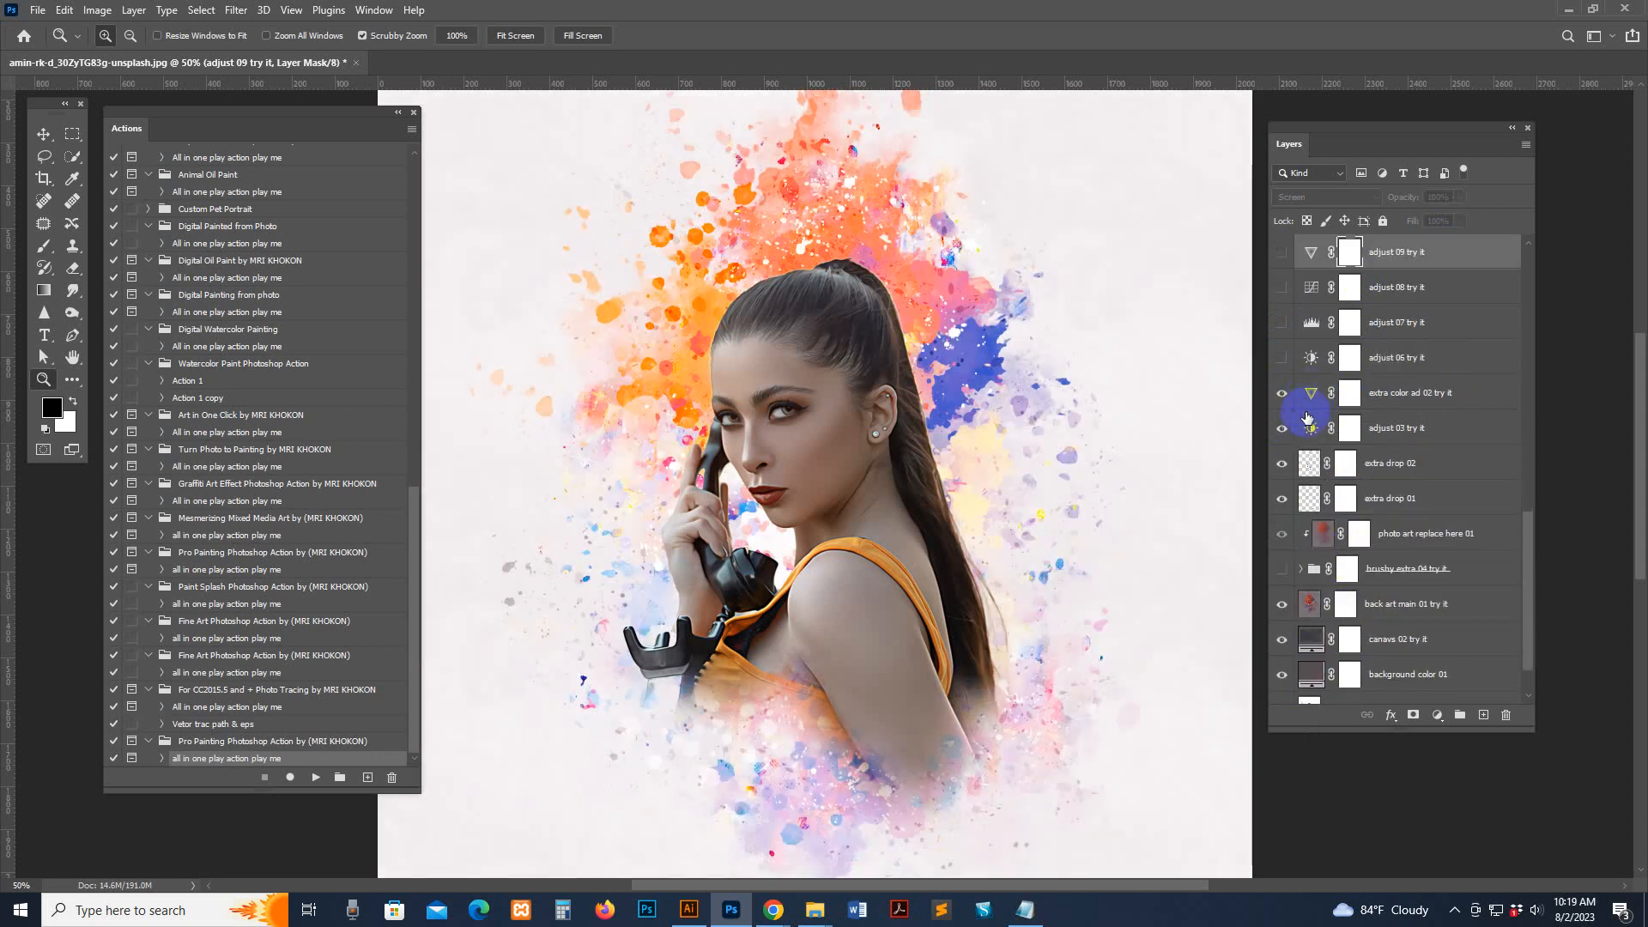
# Step: Compare the painting without the adjust 03 layer, and set that layer's brightness to about 57 and contrast to about 31
pyautogui.click(1308, 427)
pyautogui.click(1284, 428)
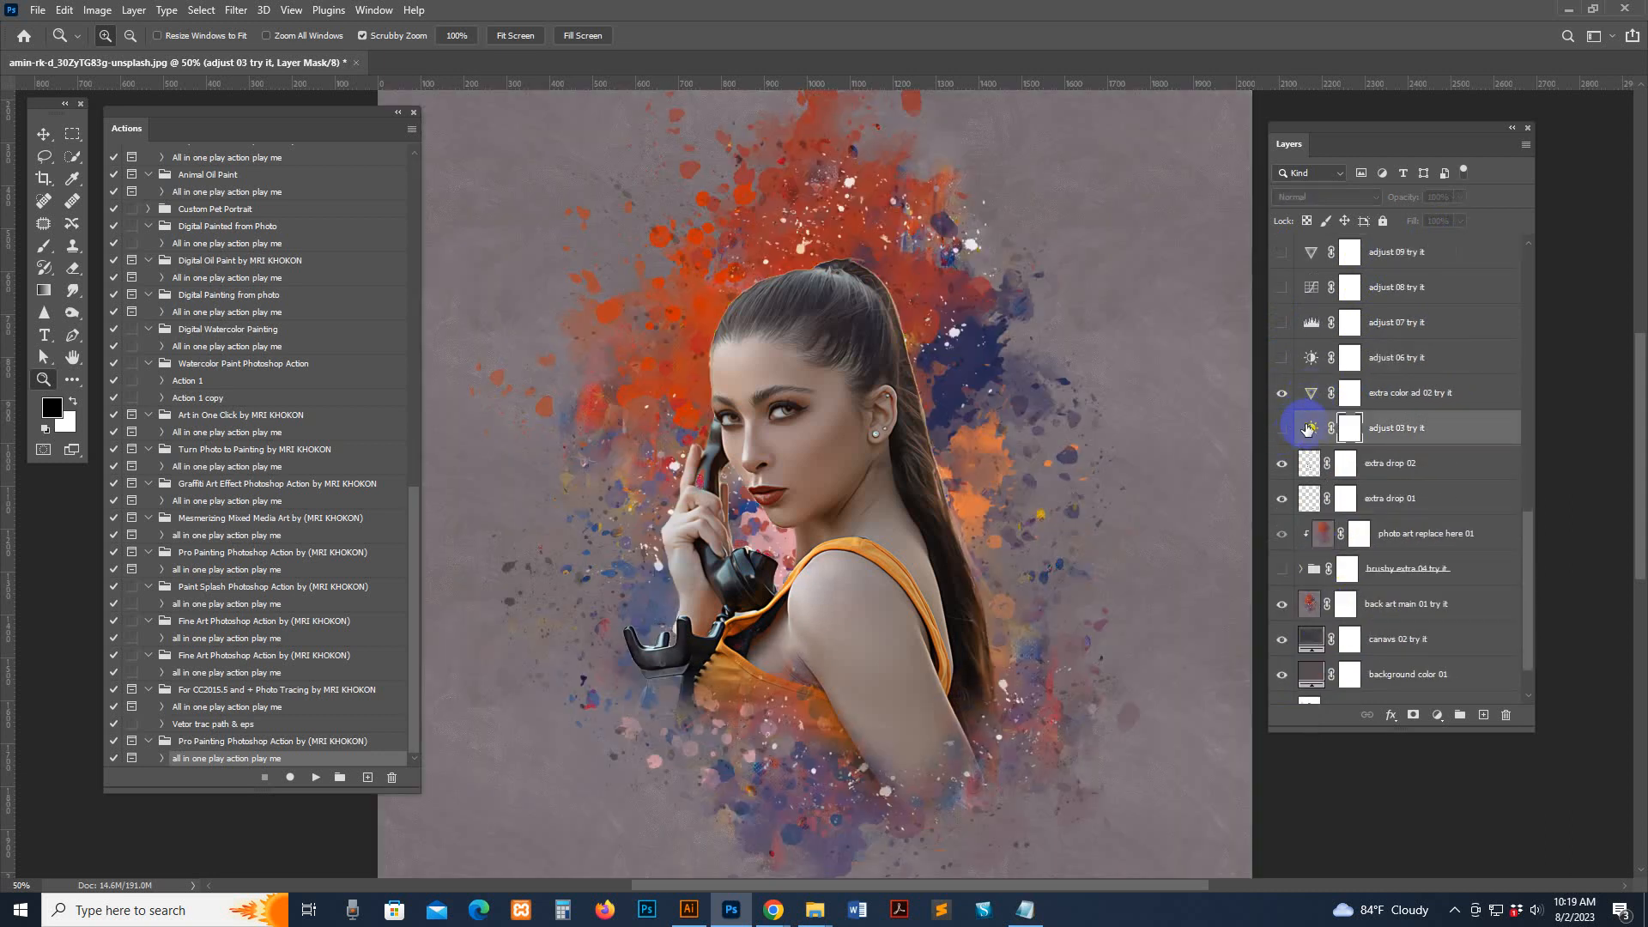
pyautogui.doubleClick(1310, 429)
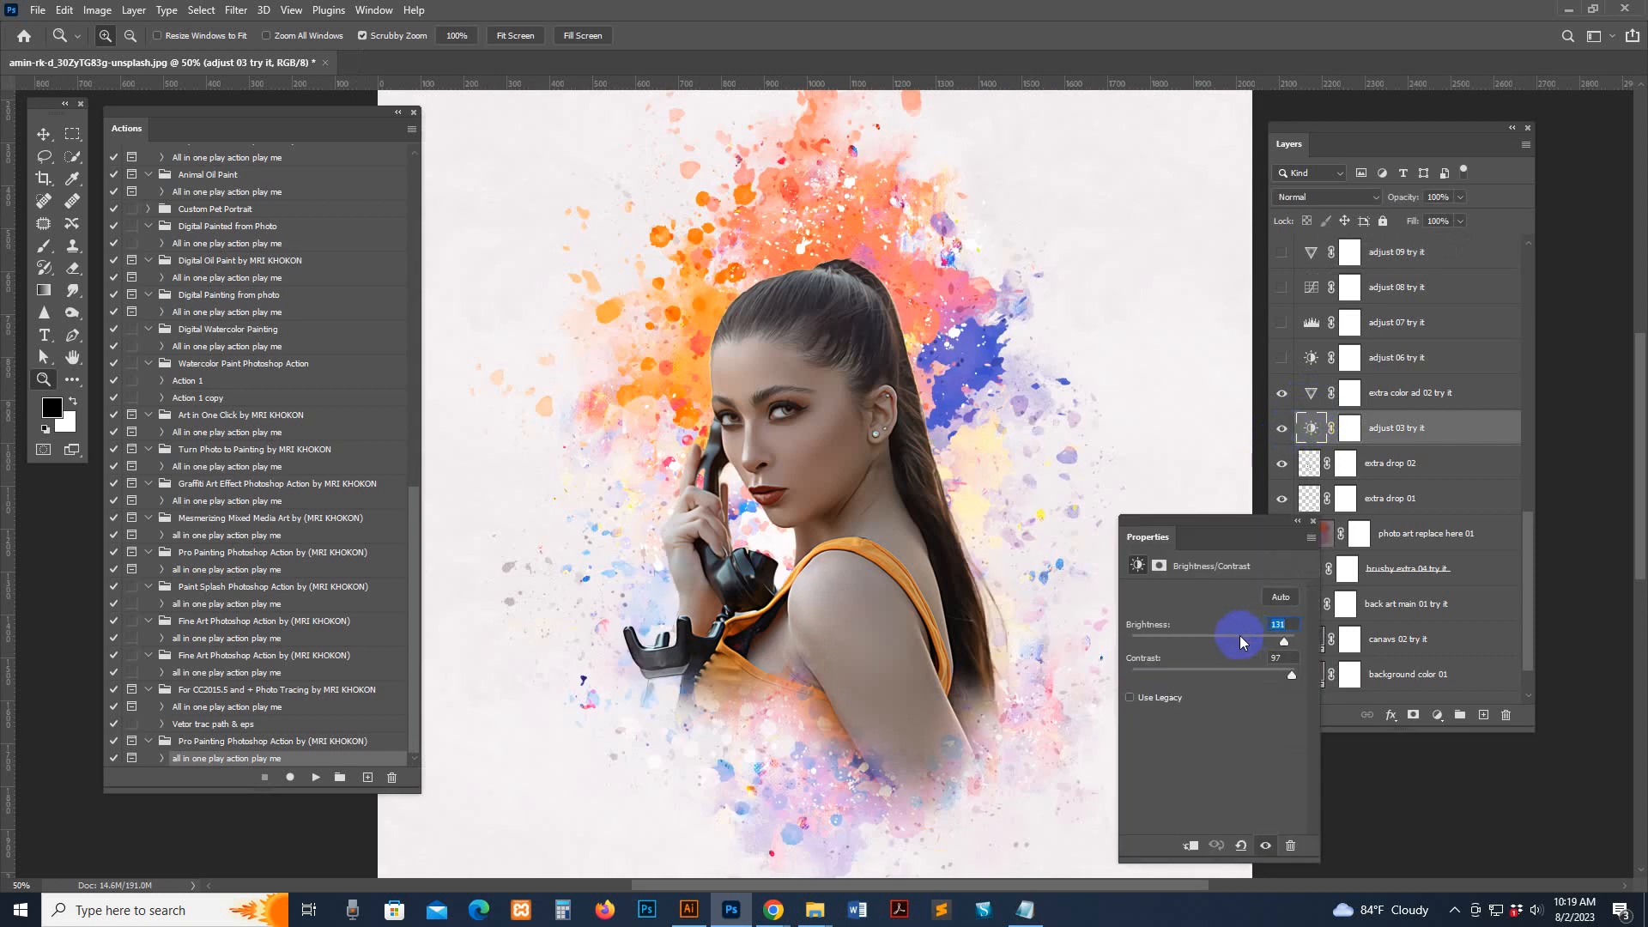
pyautogui.click(1236, 638)
pyautogui.moveTo(1236, 672); pyautogui.dragTo(1258, 668)
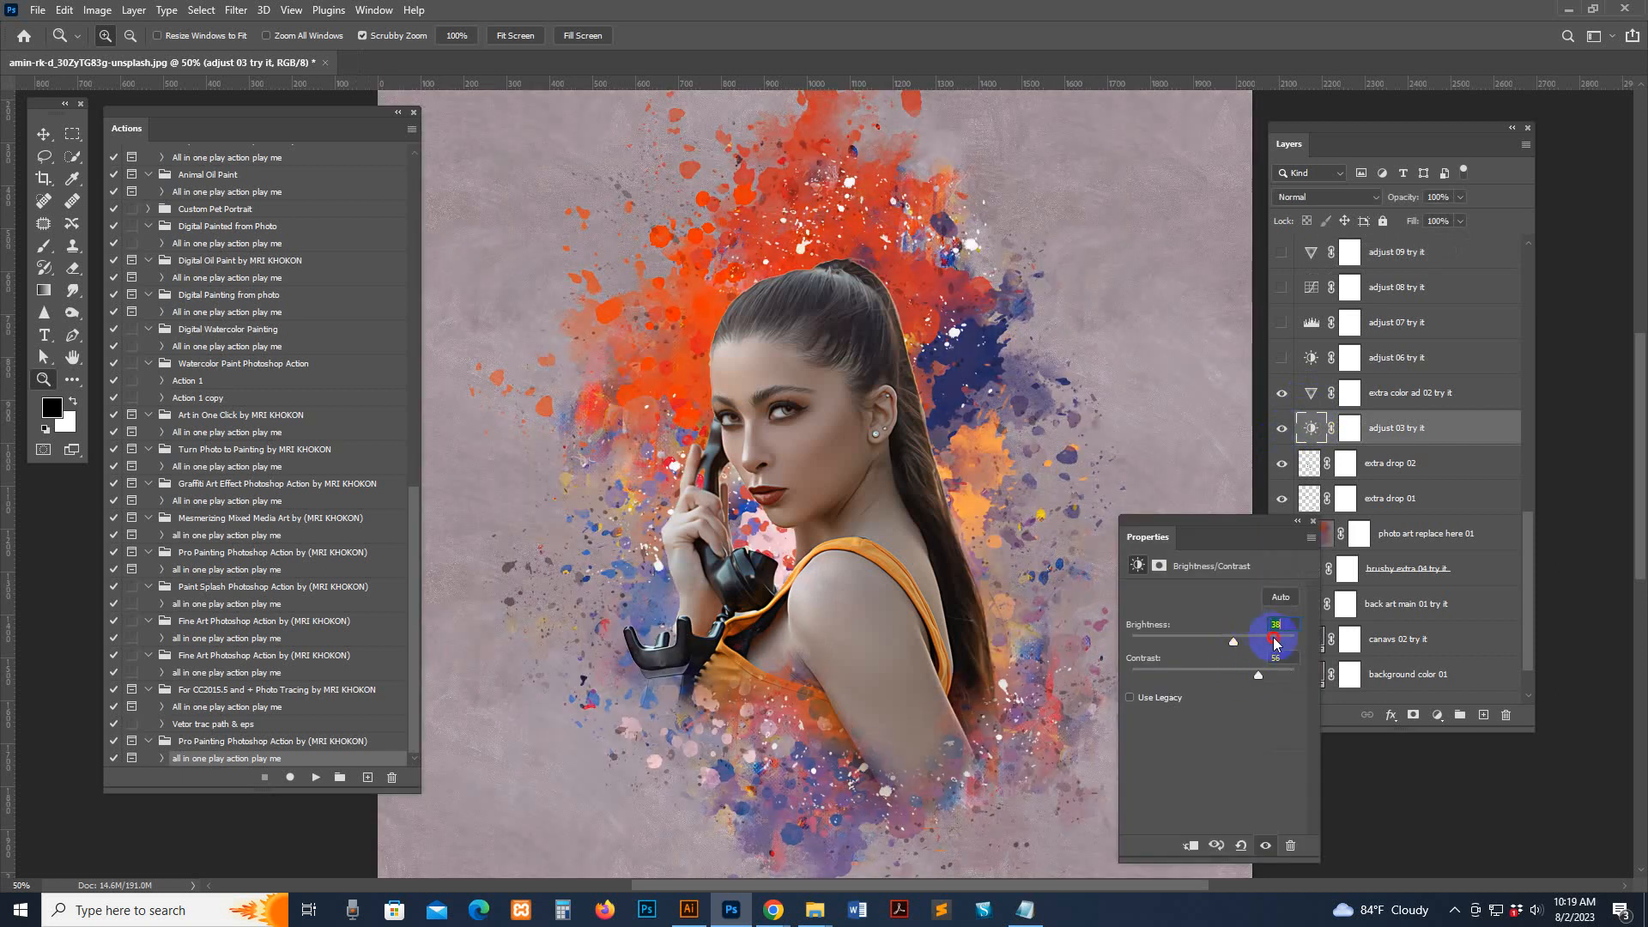
pyautogui.click(1274, 637)
pyautogui.click(1244, 642)
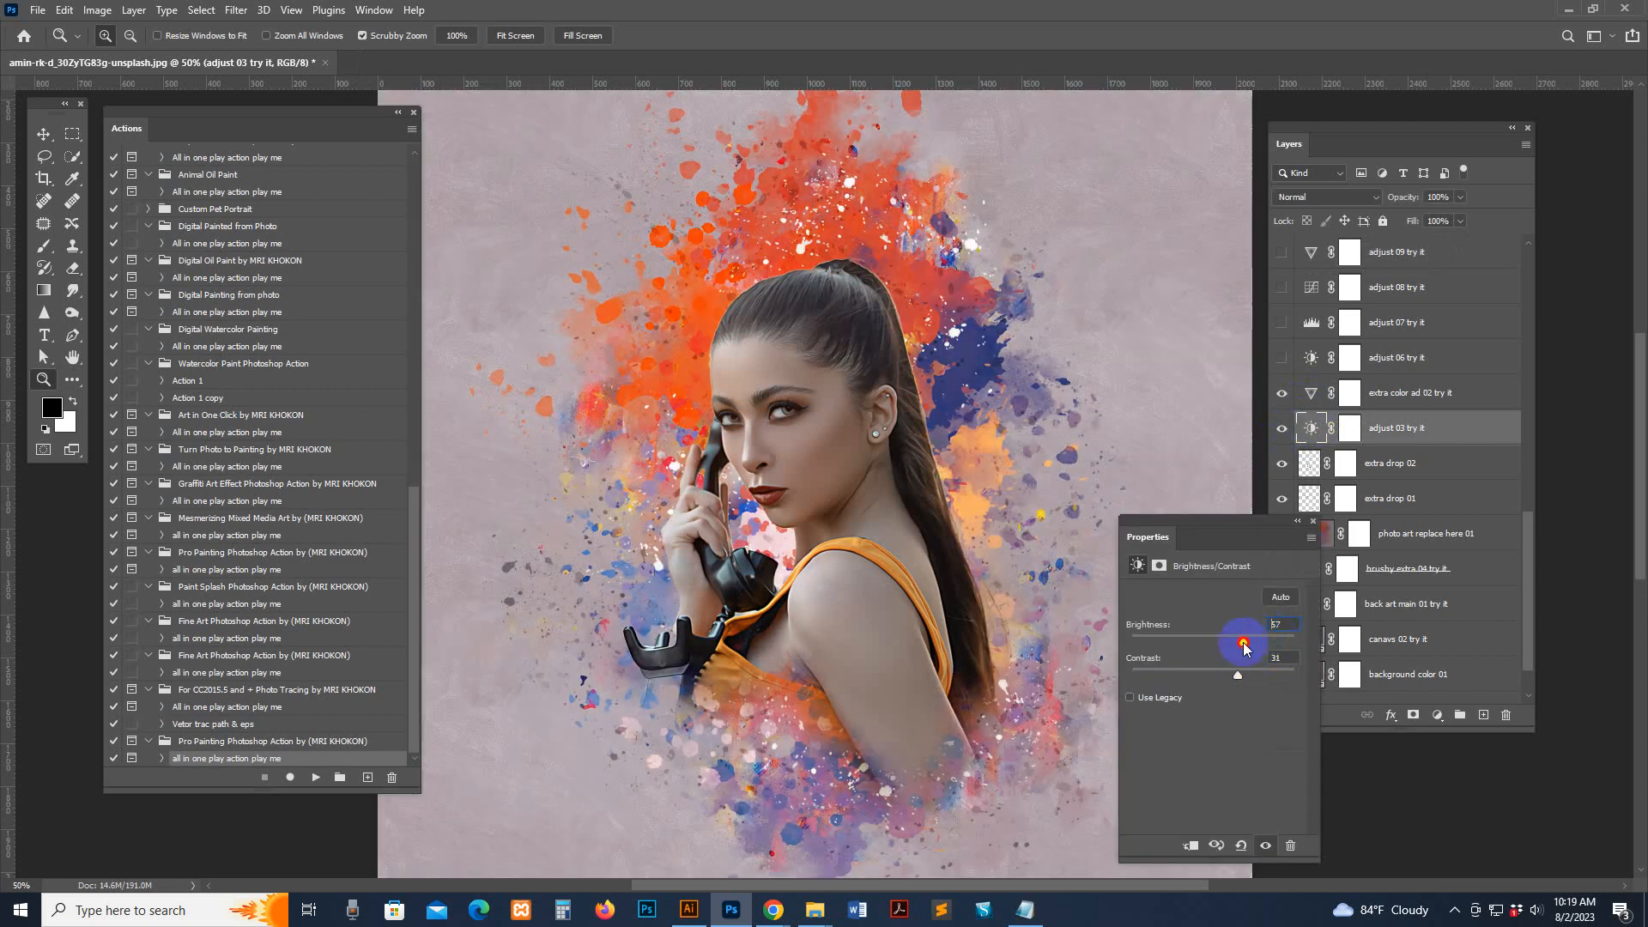
pyautogui.click(1313, 521)
pyautogui.scroll(5, 1526, 370)
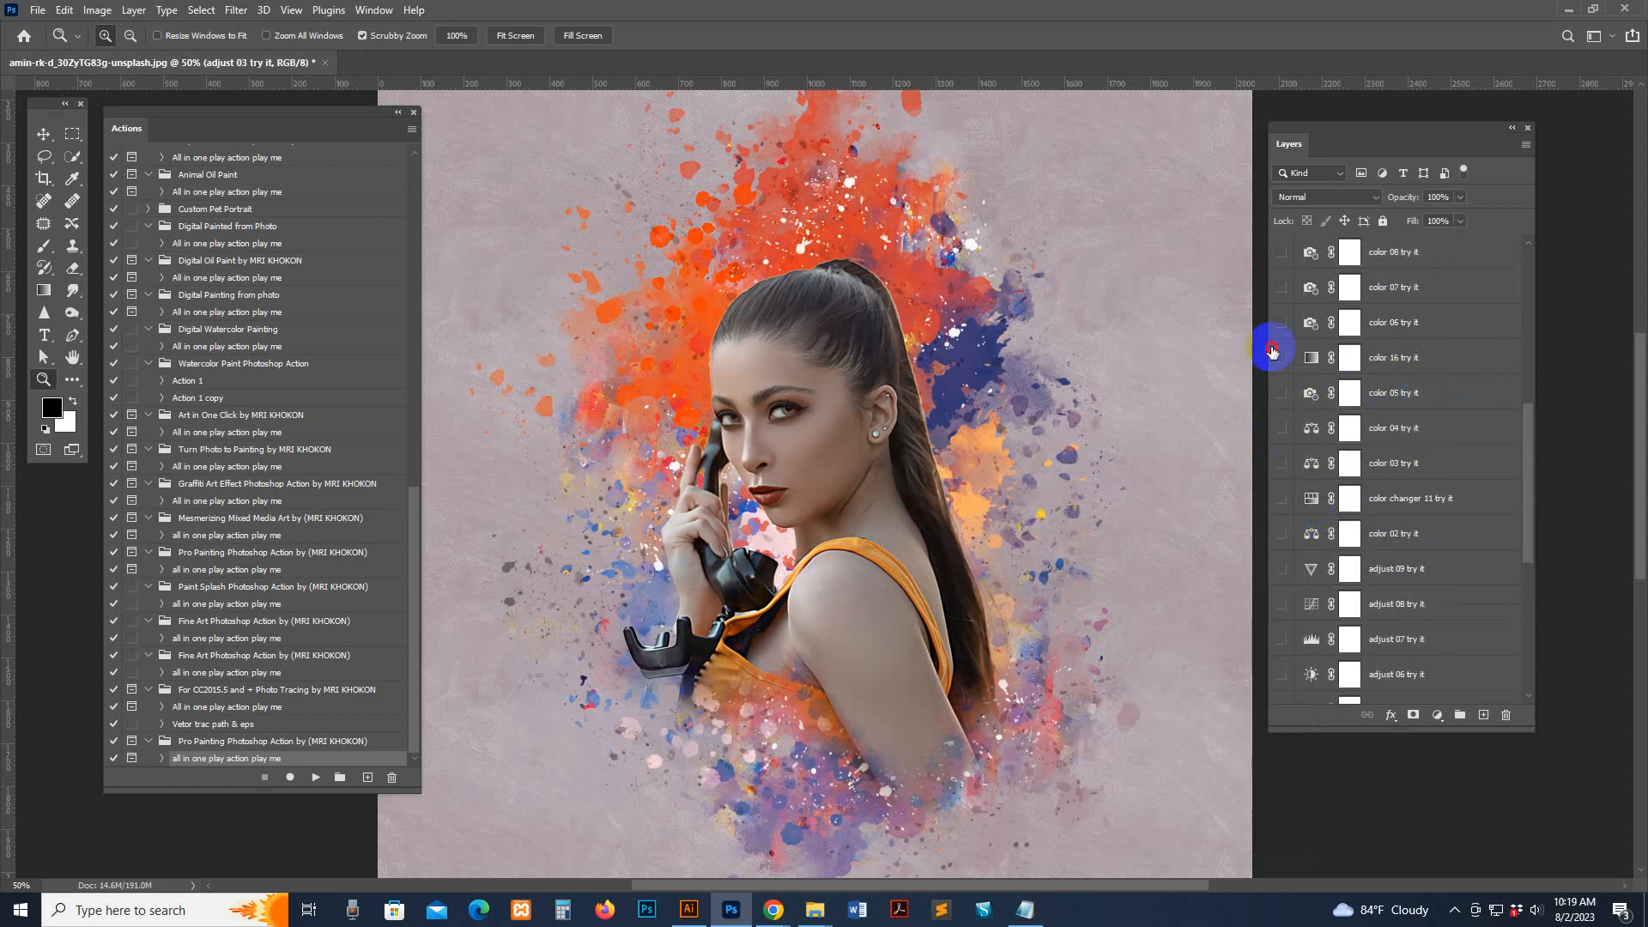
# Step: Preview the color 16, color 06 and color 07 layers, hide them again, and leave the color 04 layer shown
pyautogui.click(1282, 359)
pyautogui.click(1282, 322)
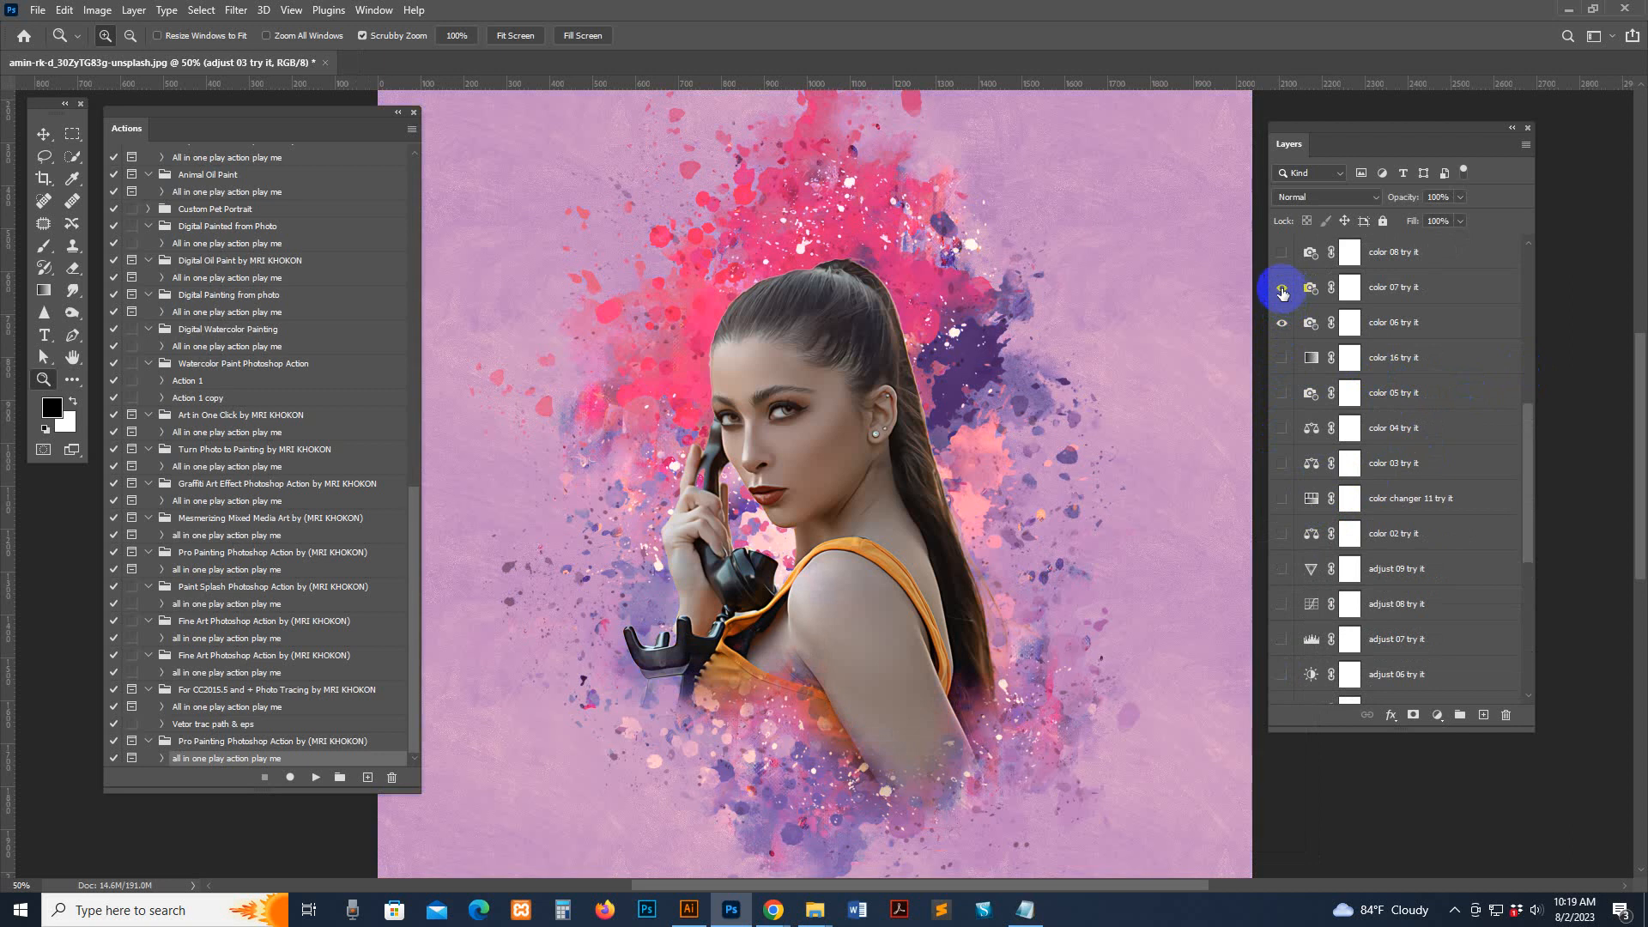
pyautogui.click(1282, 286)
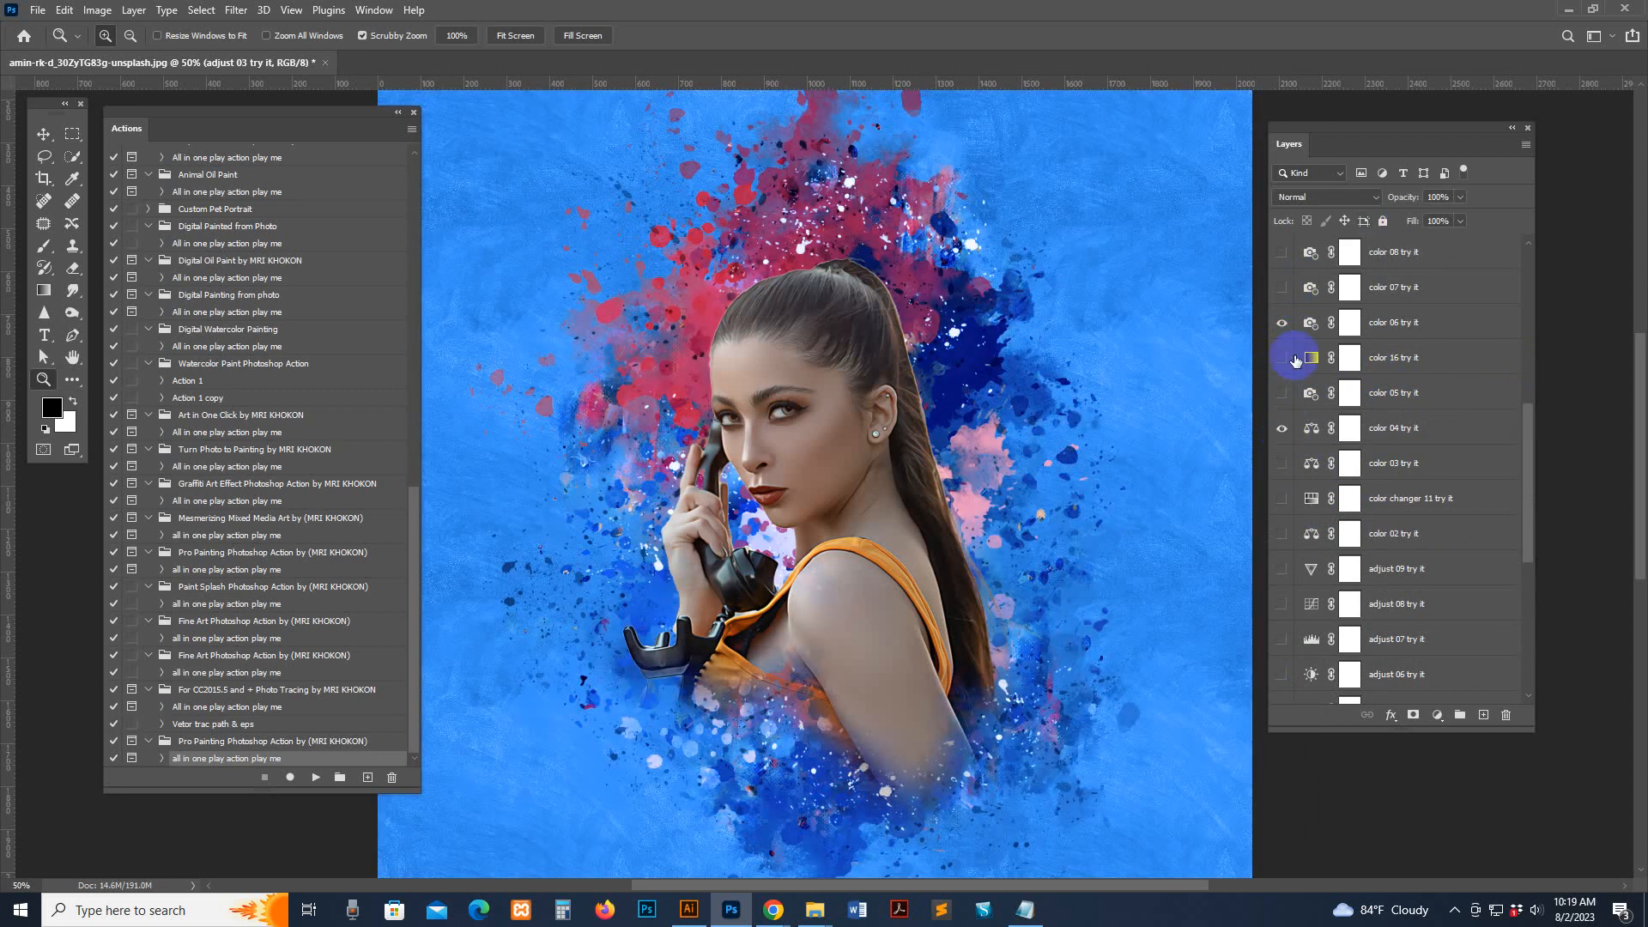
pyautogui.click(1284, 323)
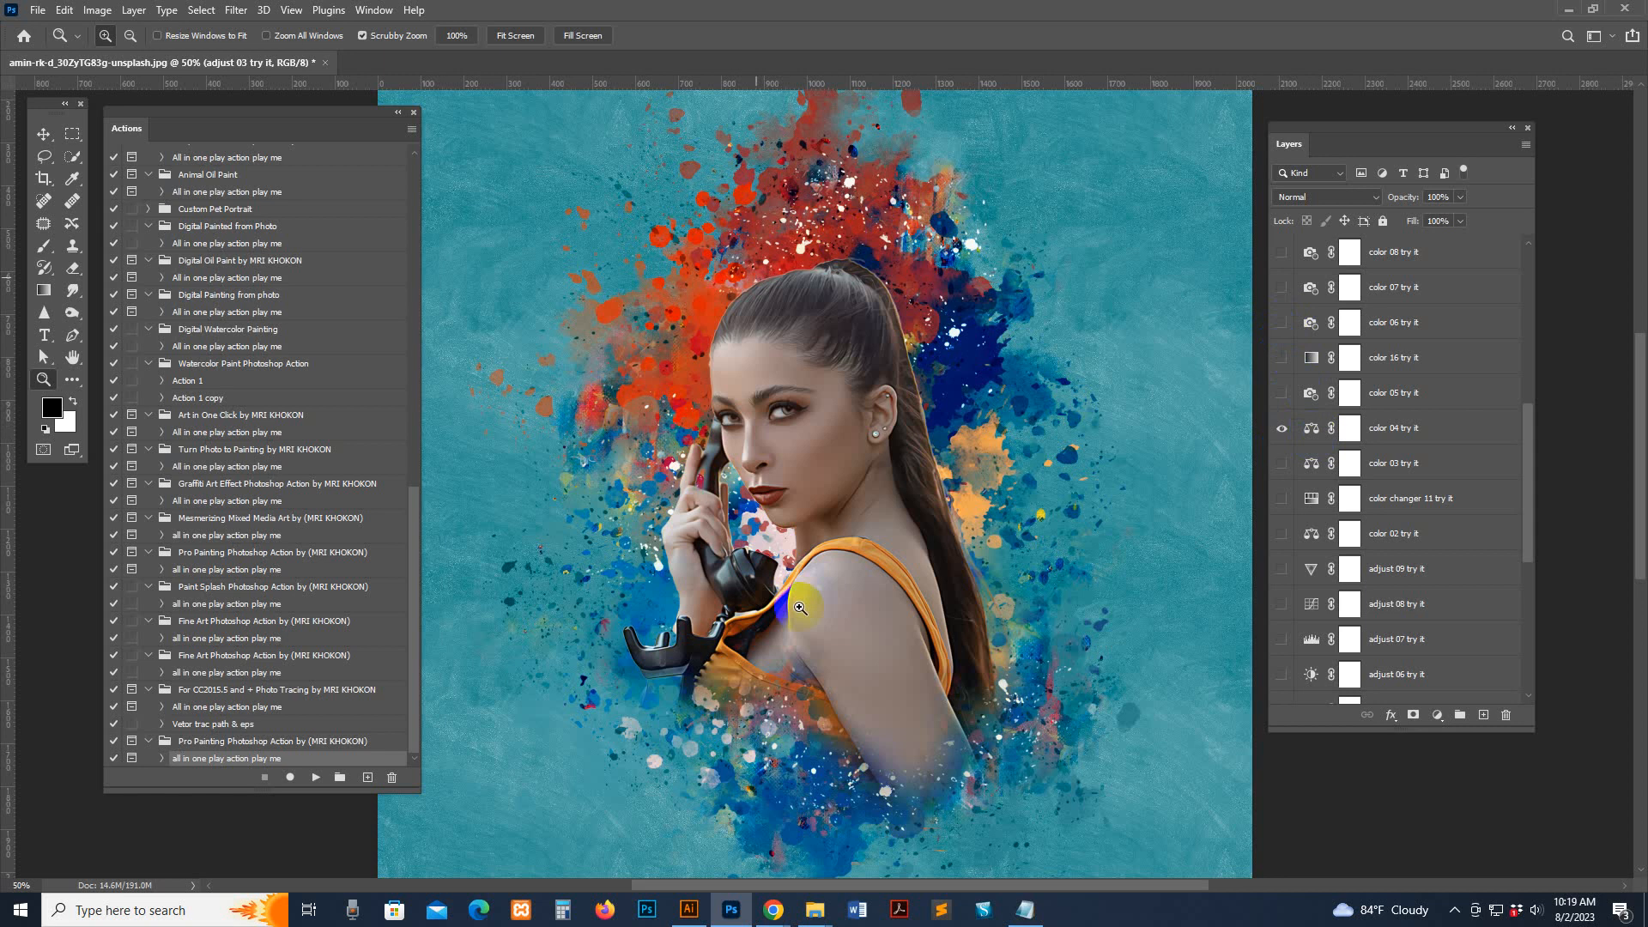
# Step: Examine the recolored splatter background and the painted face up close at different zoom levels
pyautogui.click(892, 336)
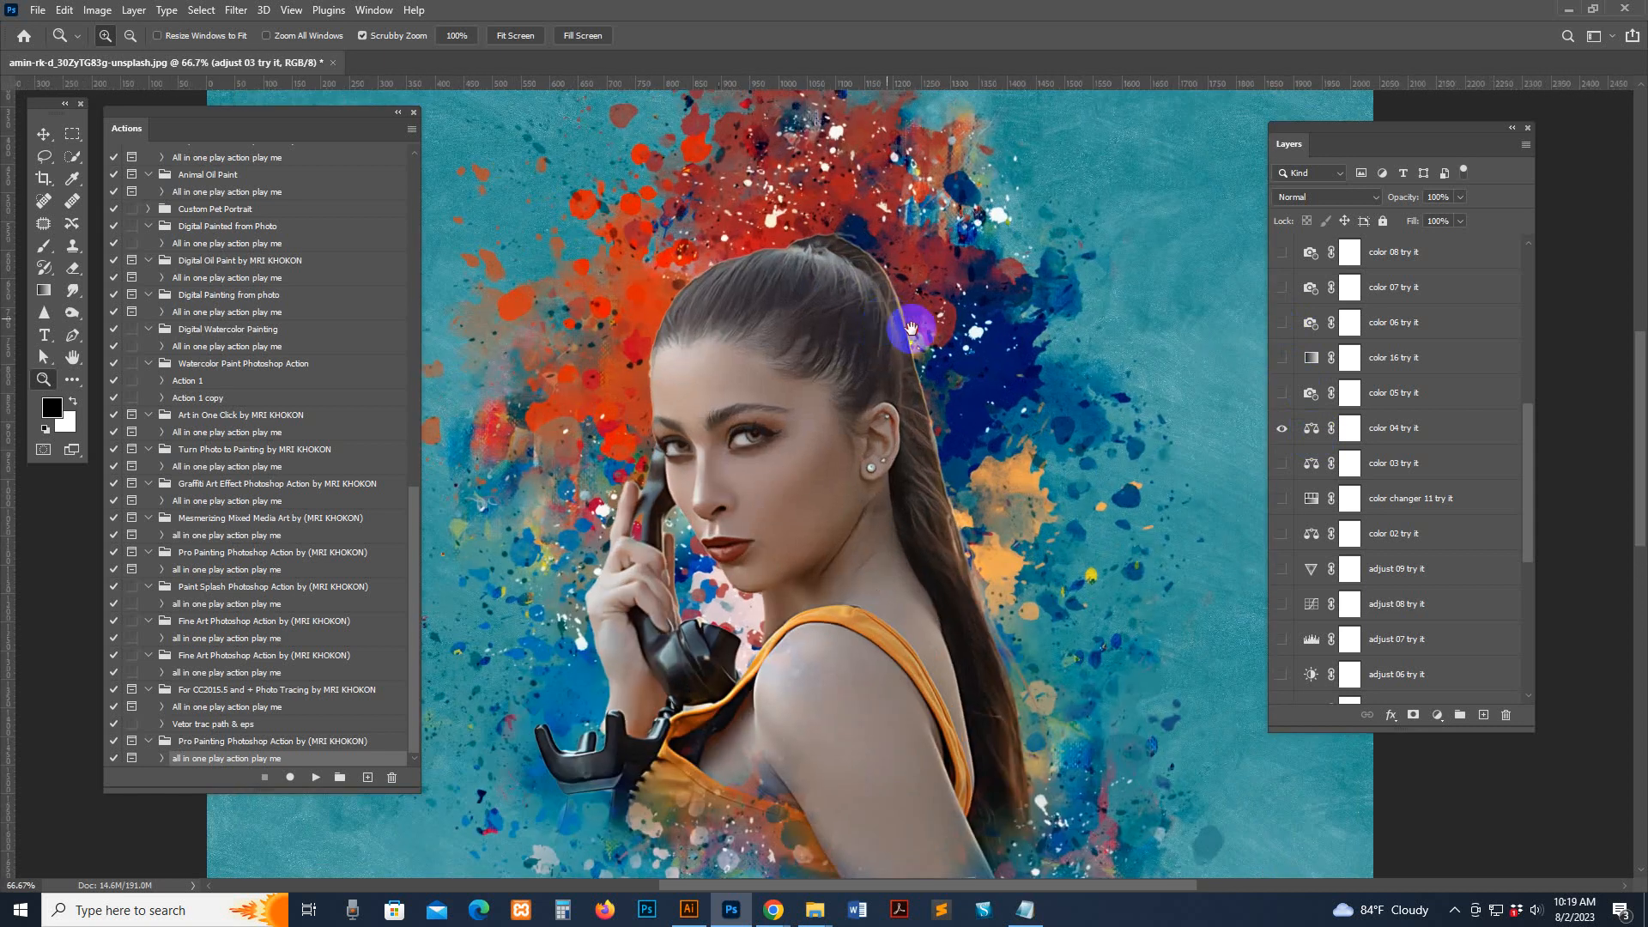
pyautogui.moveTo(904, 329); pyautogui.dragTo(959, 366)
pyautogui.keyDown('alt'); pyautogui.click(959, 365); pyautogui.keyUp('alt')
pyautogui.moveTo(1008, 465); pyautogui.dragTo(973, 489)
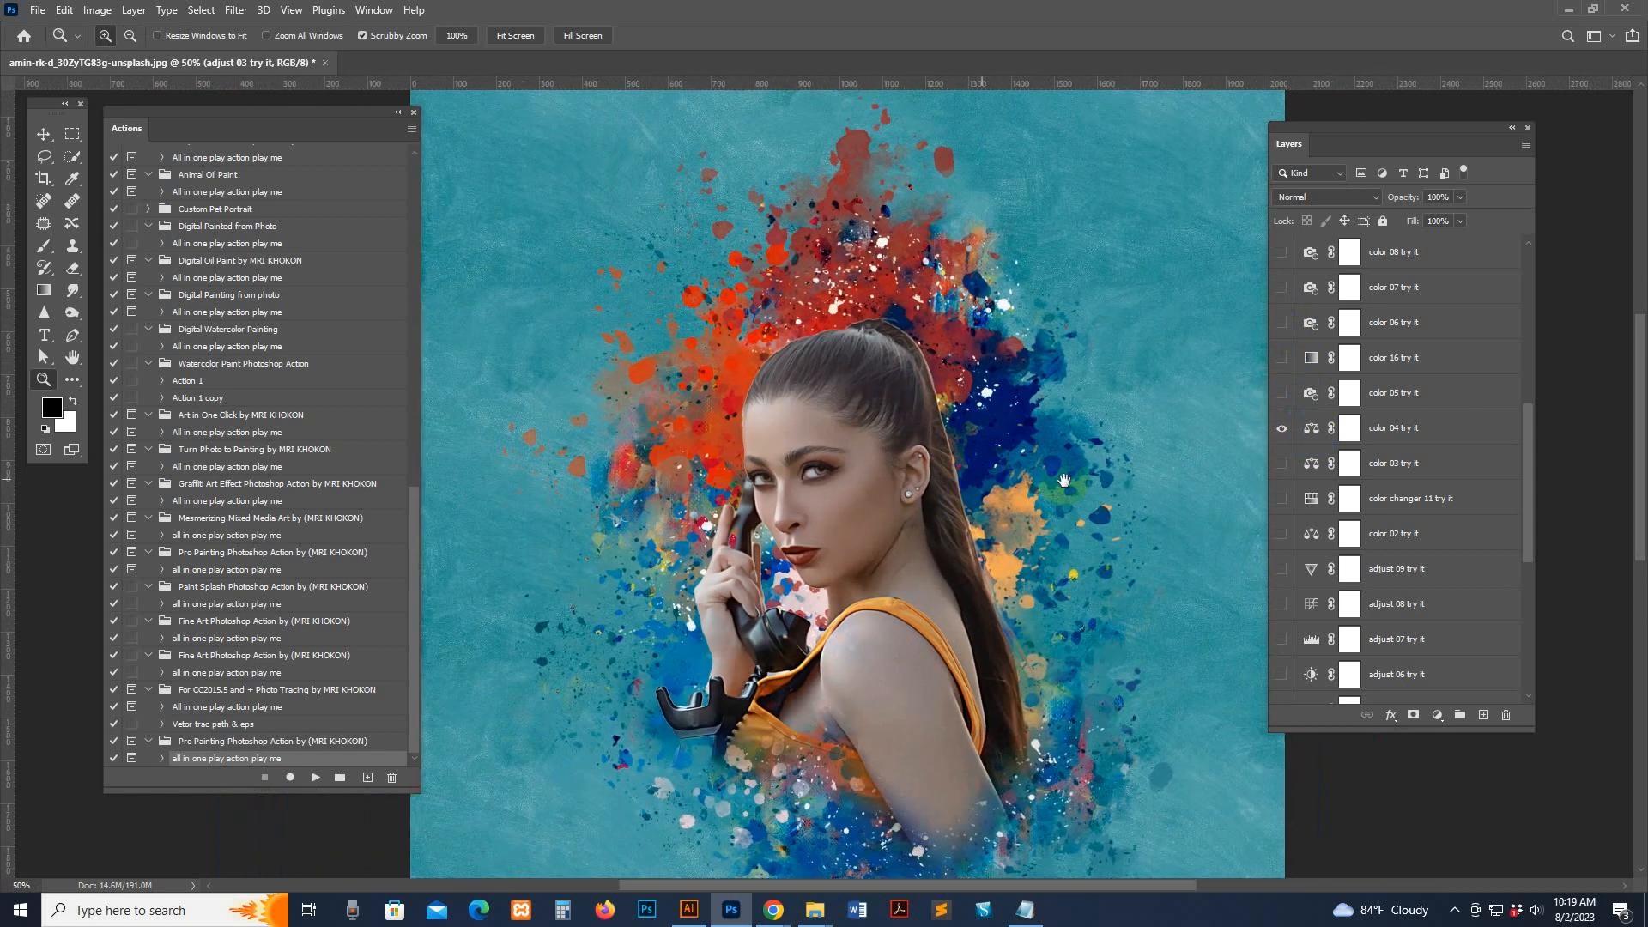
pyautogui.scroll(5, 1314, 423)
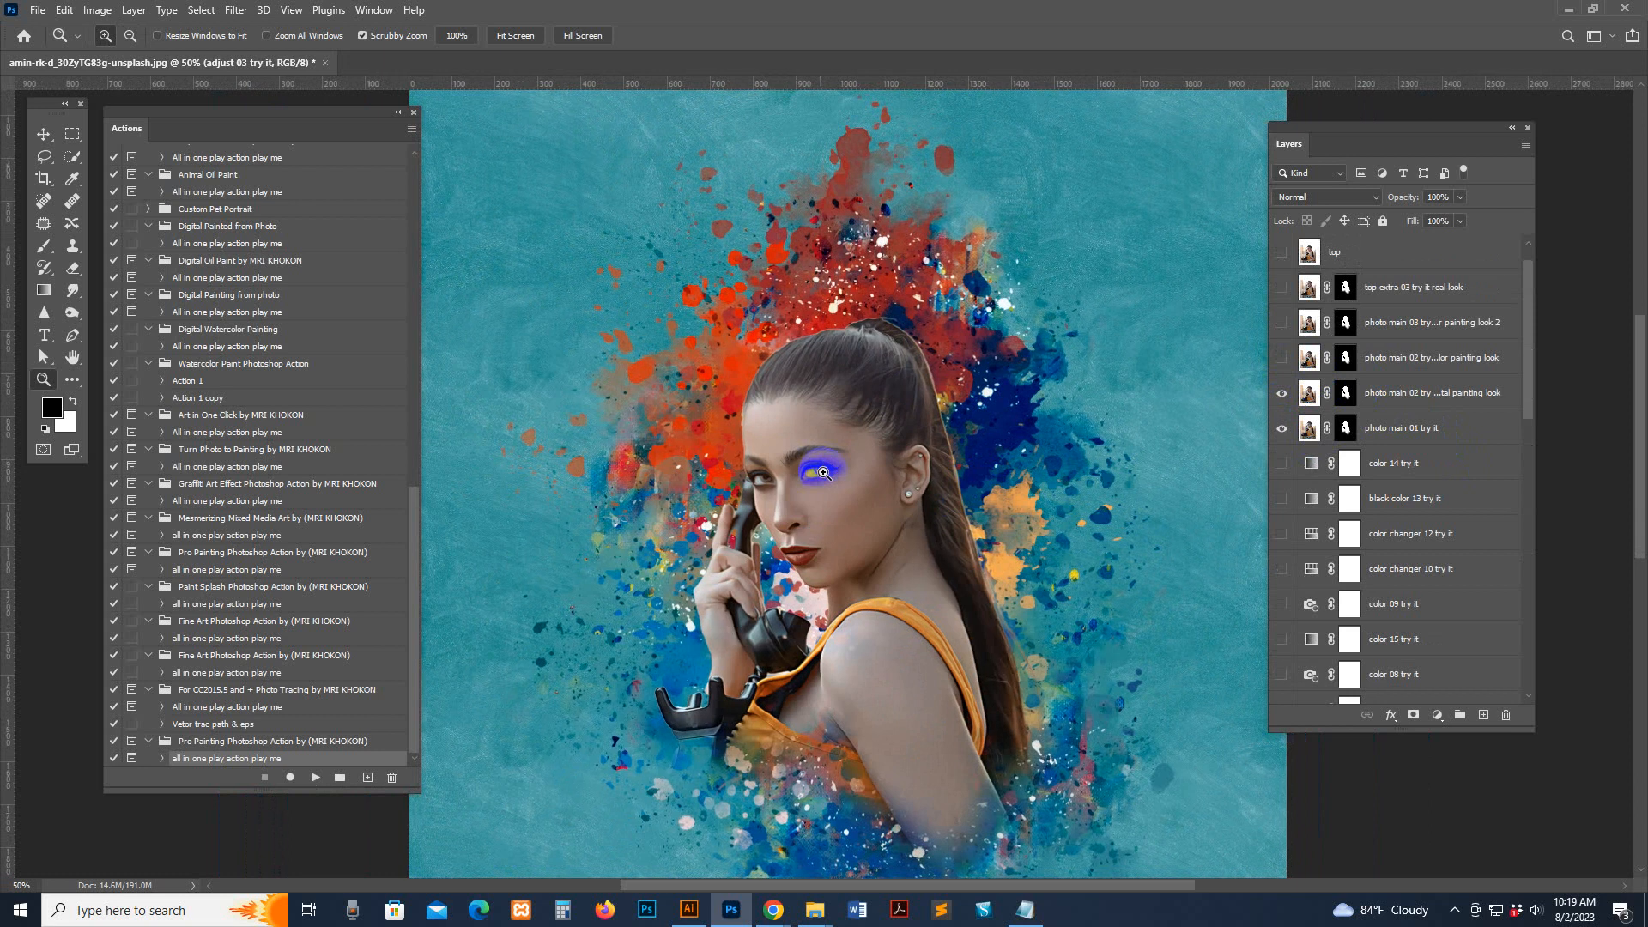
pyautogui.moveTo(824, 471); pyautogui.dragTo(942, 472)
pyautogui.moveTo(923, 461); pyautogui.dragTo(884, 333)
pyautogui.click(812, 399)
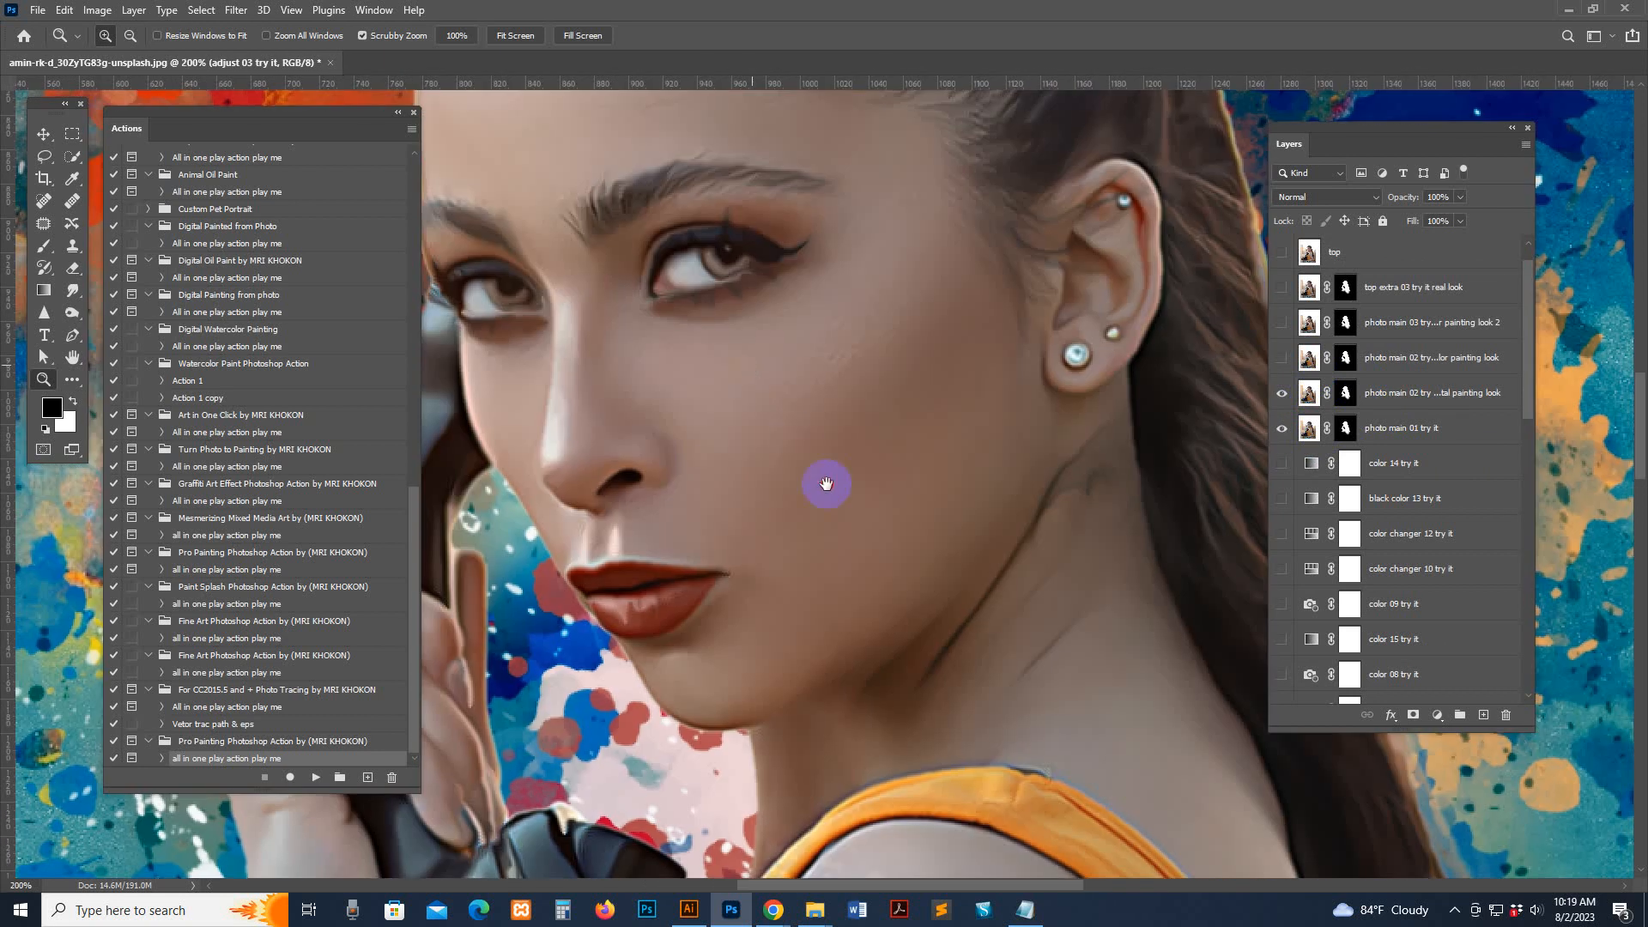
pyautogui.keyDown('alt'); pyautogui.click(946, 457); pyautogui.keyUp('alt')
# Step: Show the photo main 02 watercolor painting look layer over the portrait
pyautogui.click(1358, 365)
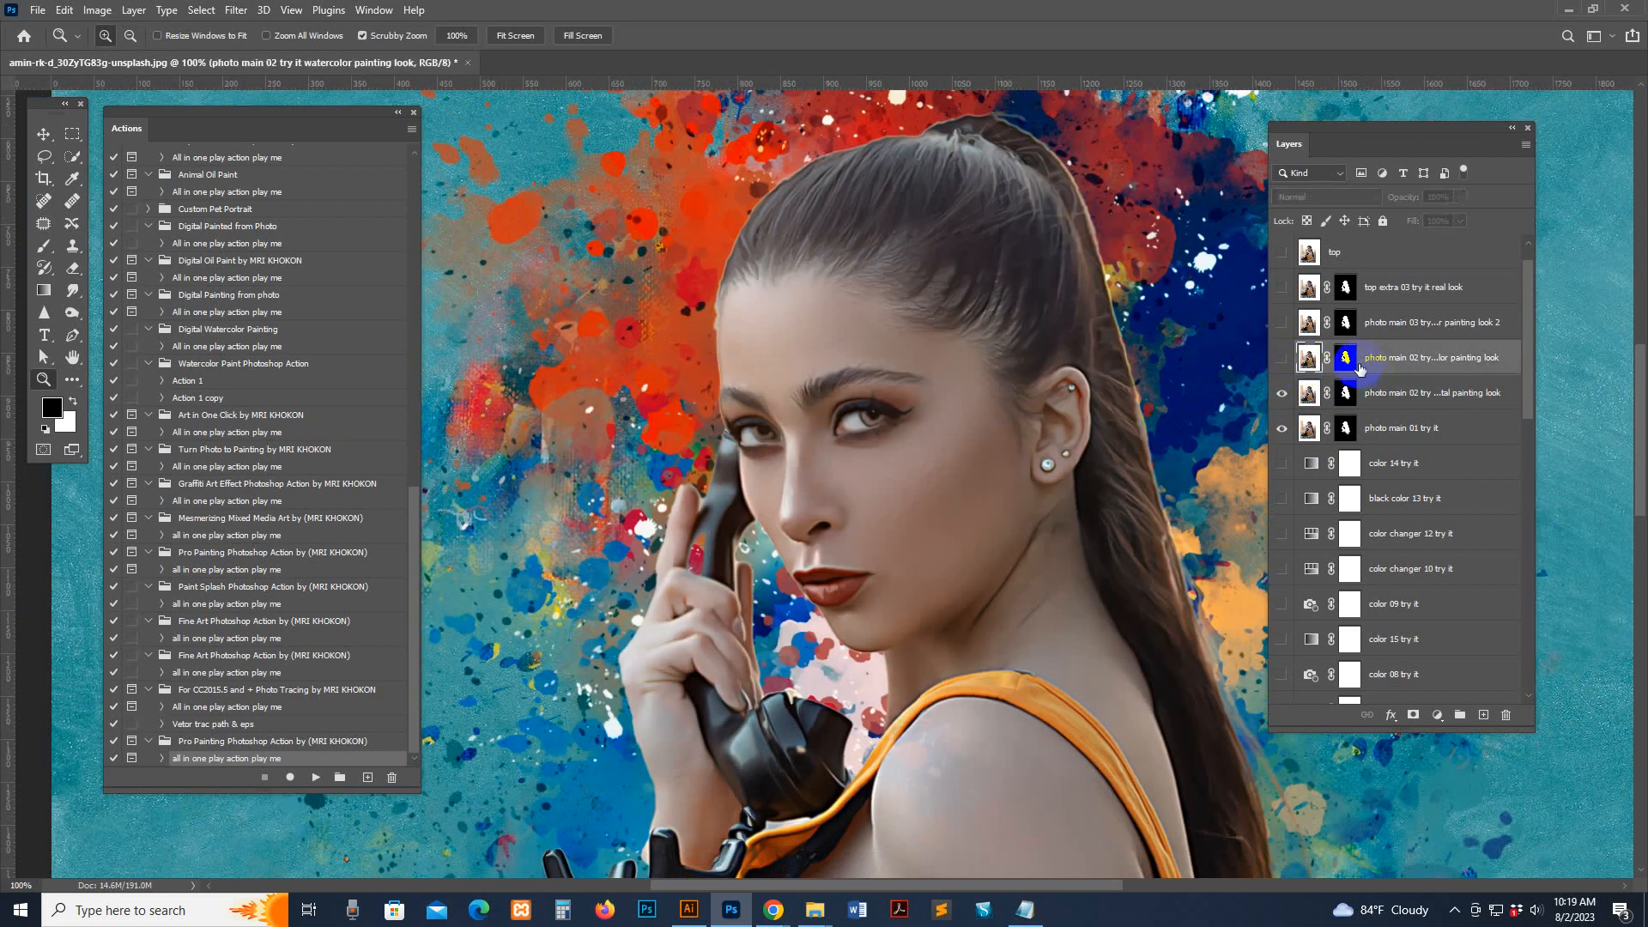
pyautogui.click(1309, 357)
pyautogui.click(1284, 359)
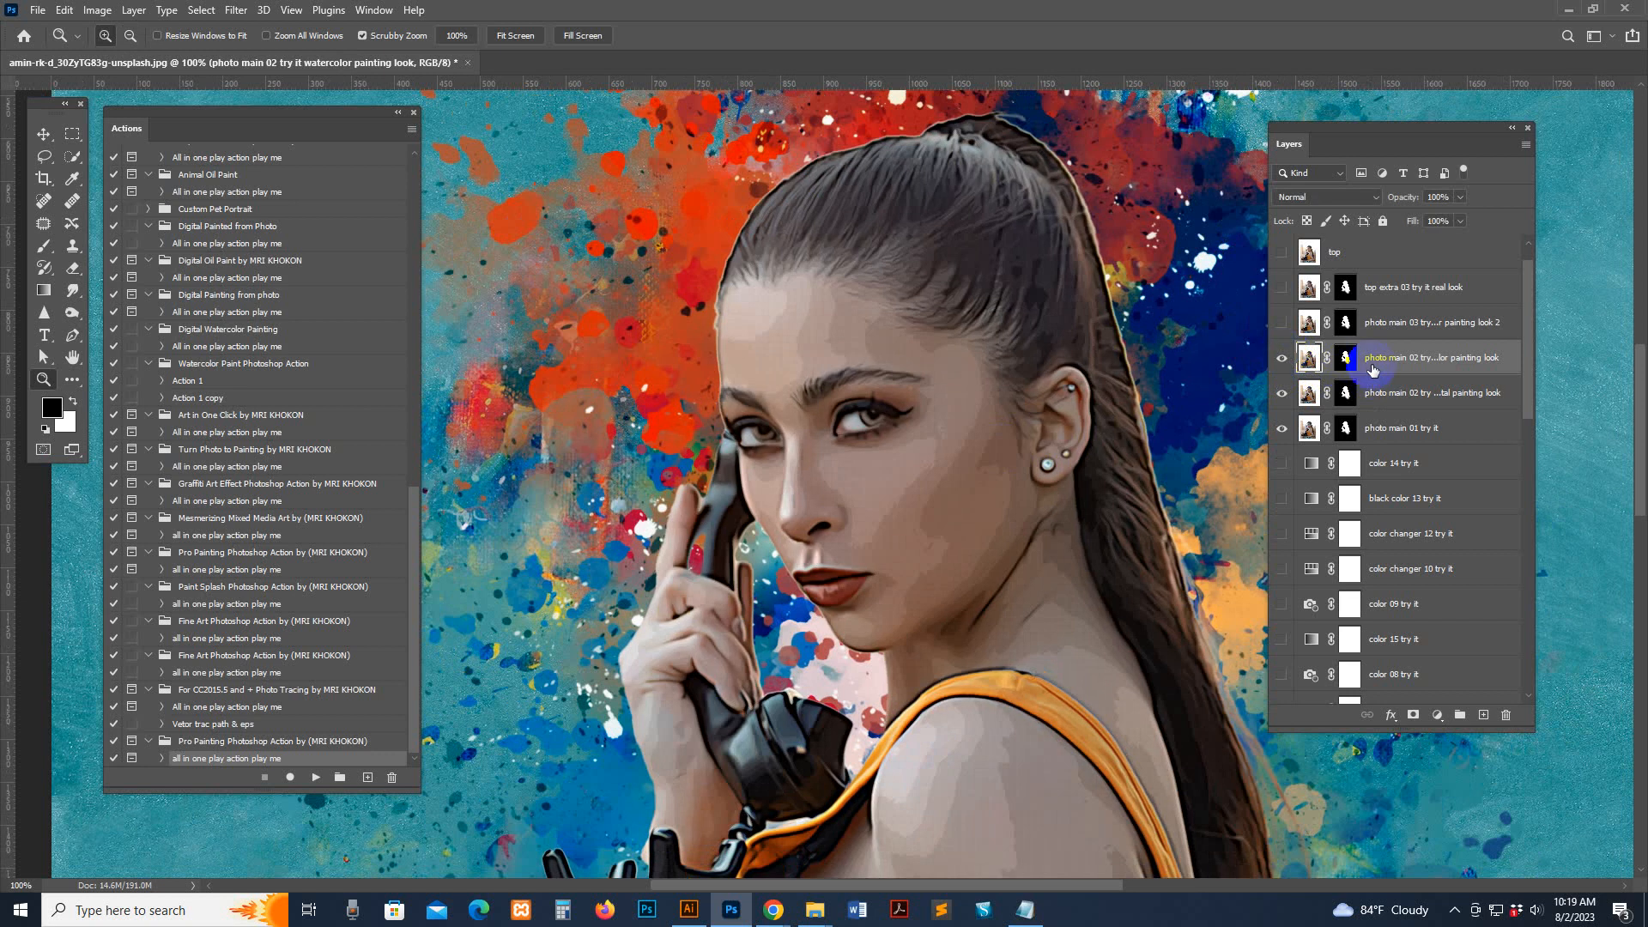
pyautogui.click(1346, 358)
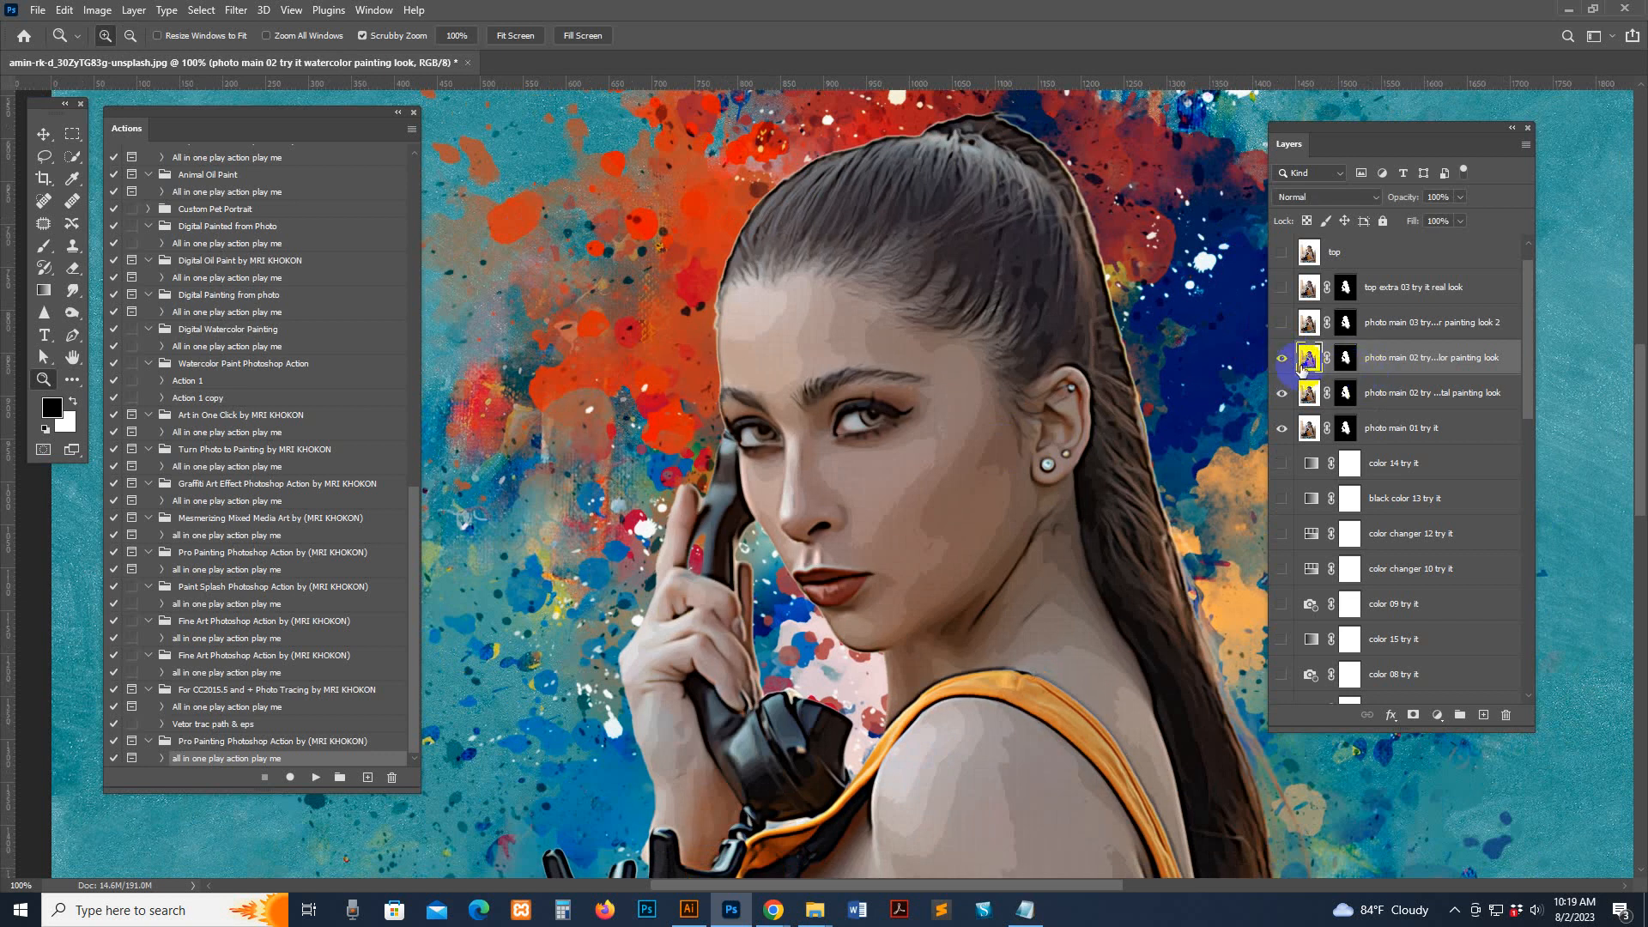
# Step: Set the watercolor painting look layer's opacity to 43% and check the blended face up close
pyautogui.click(1459, 198)
pyautogui.moveTo(1414, 216); pyautogui.dragTo(1418, 216)
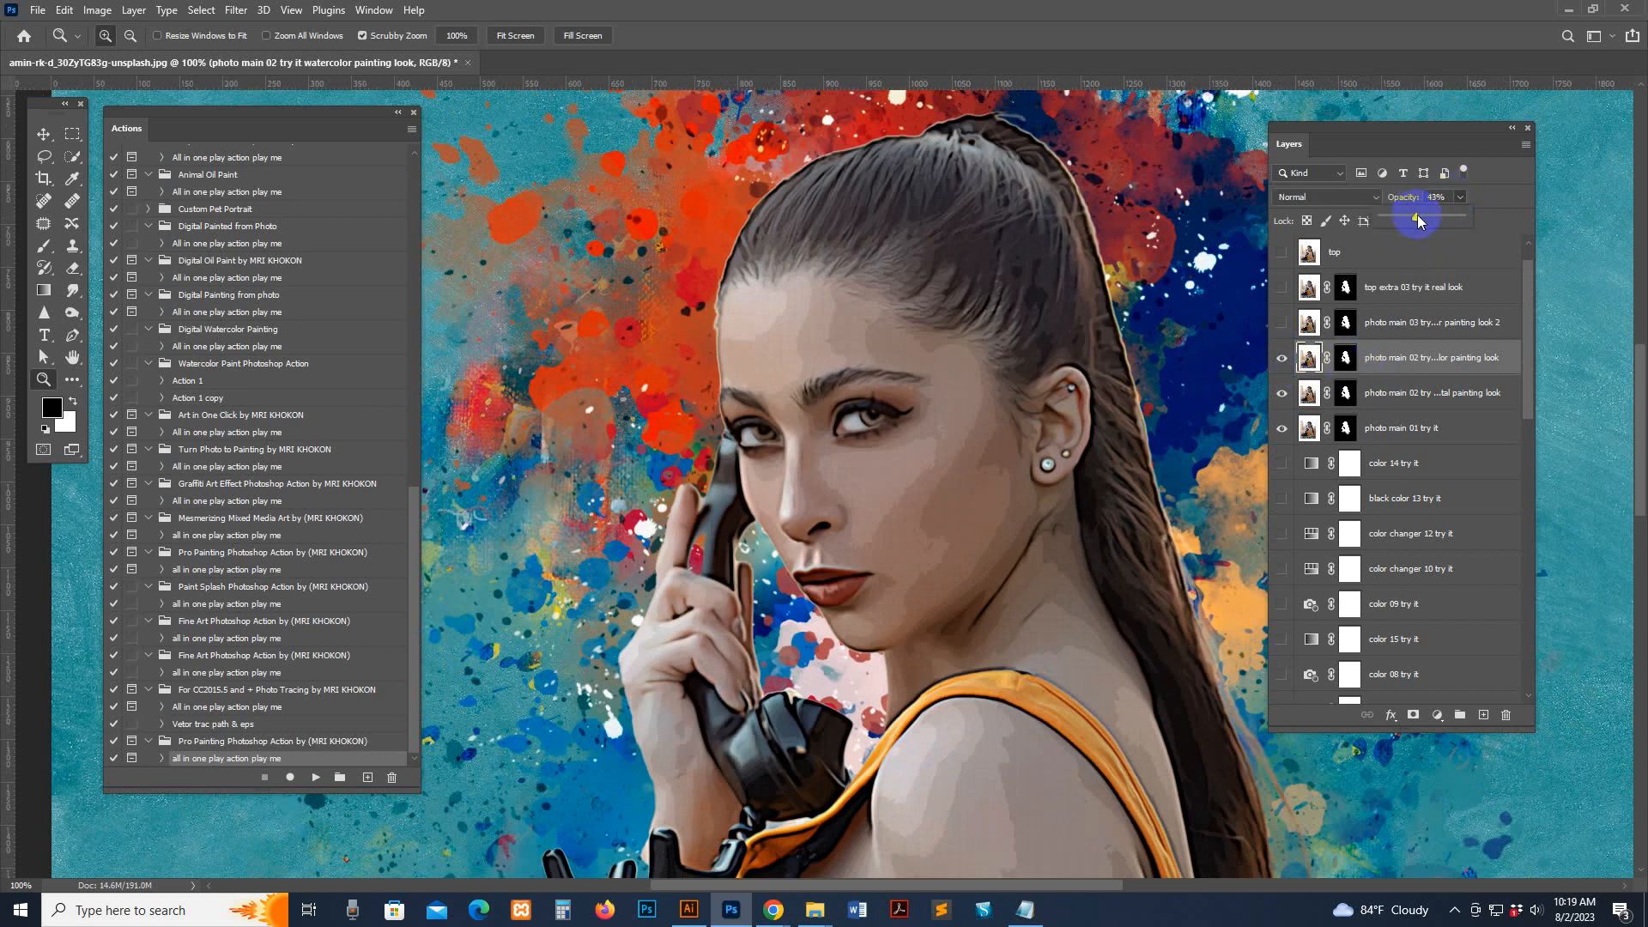
pyautogui.click(978, 480)
pyautogui.keyDown('alt'); pyautogui.click(918, 455); pyautogui.keyUp('alt')
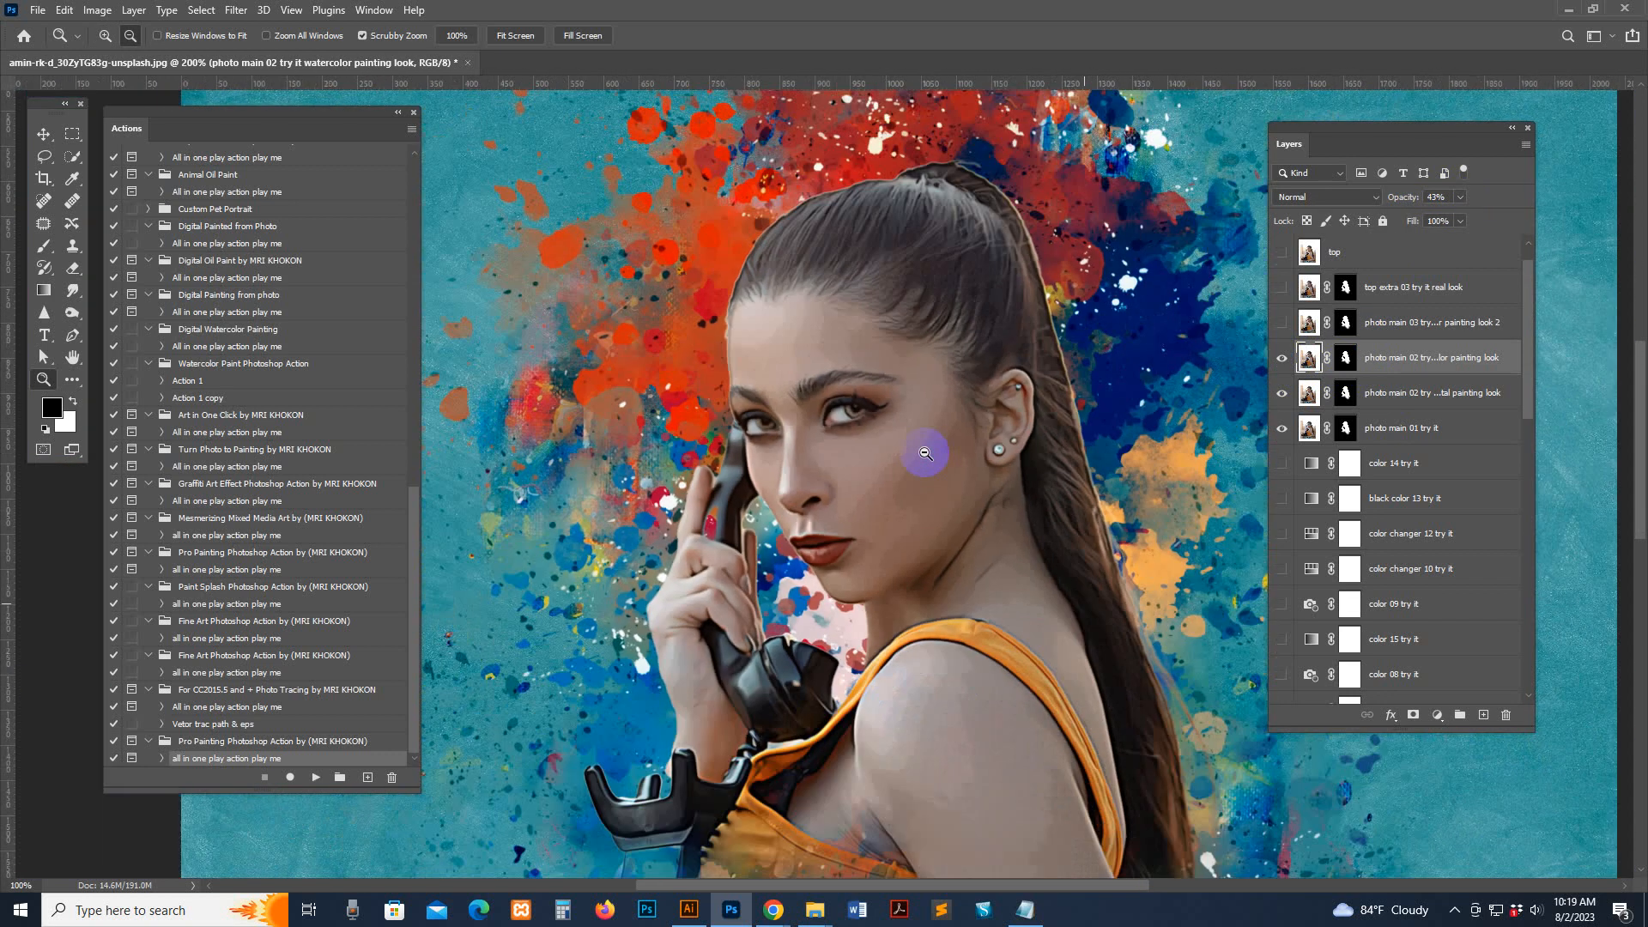
pyautogui.keyDown('alt'); pyautogui.click(934, 443); pyautogui.keyUp('alt')
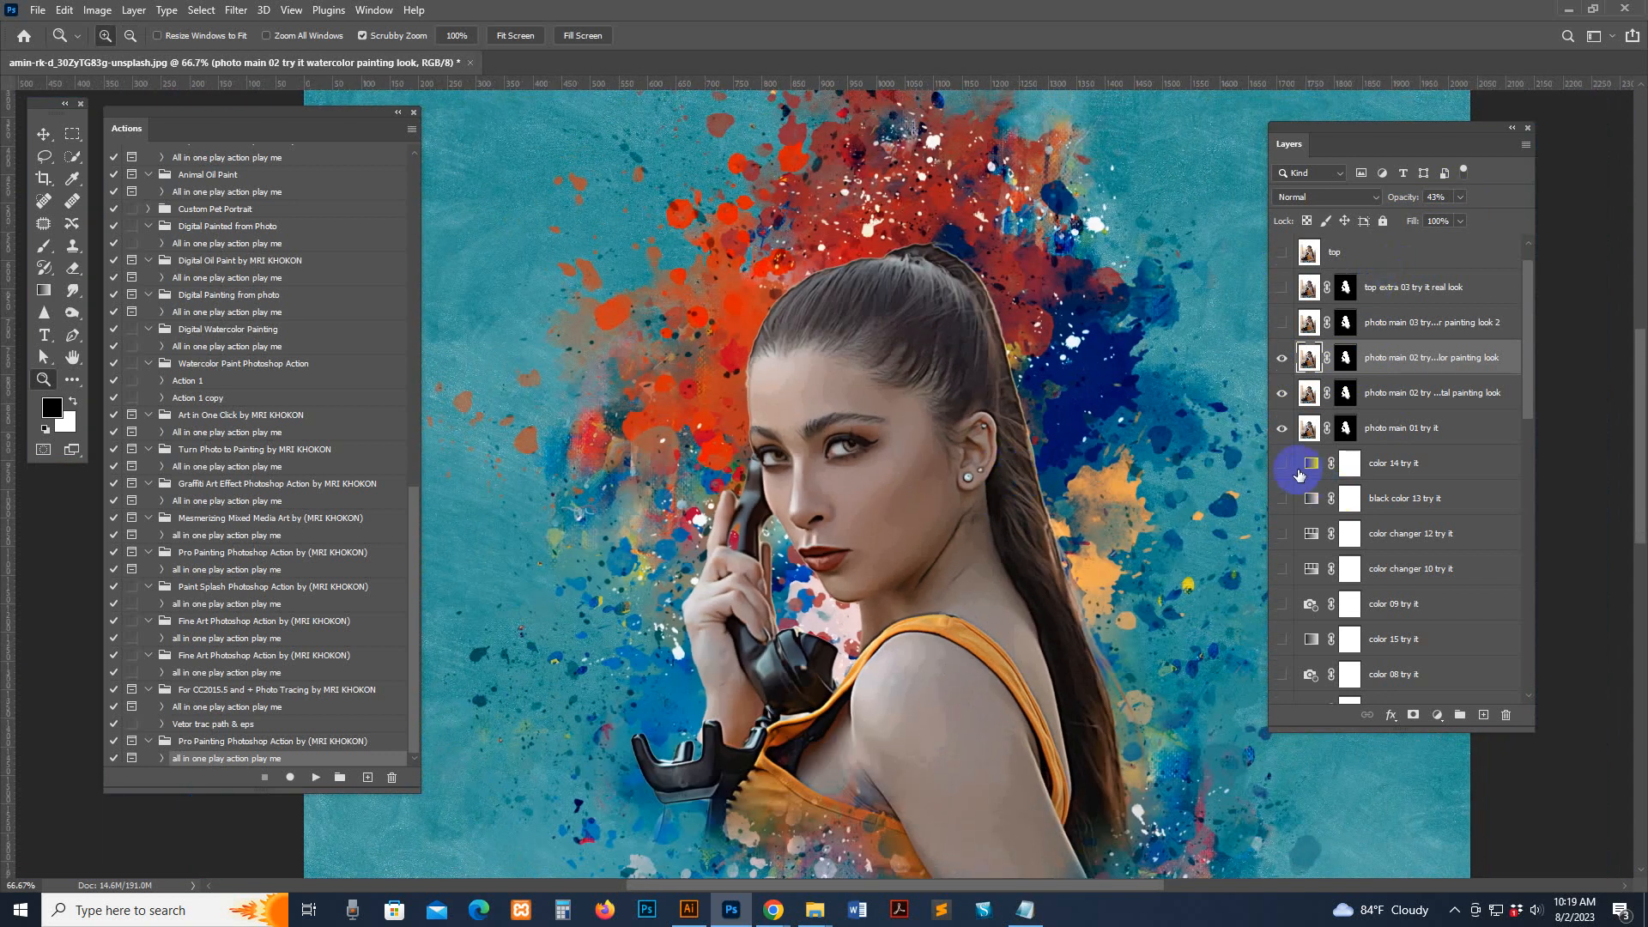
# Step: Preview the color 14, black color 13, color changer 12 and color changer 10 layers, hiding each one again
pyautogui.click(1285, 465)
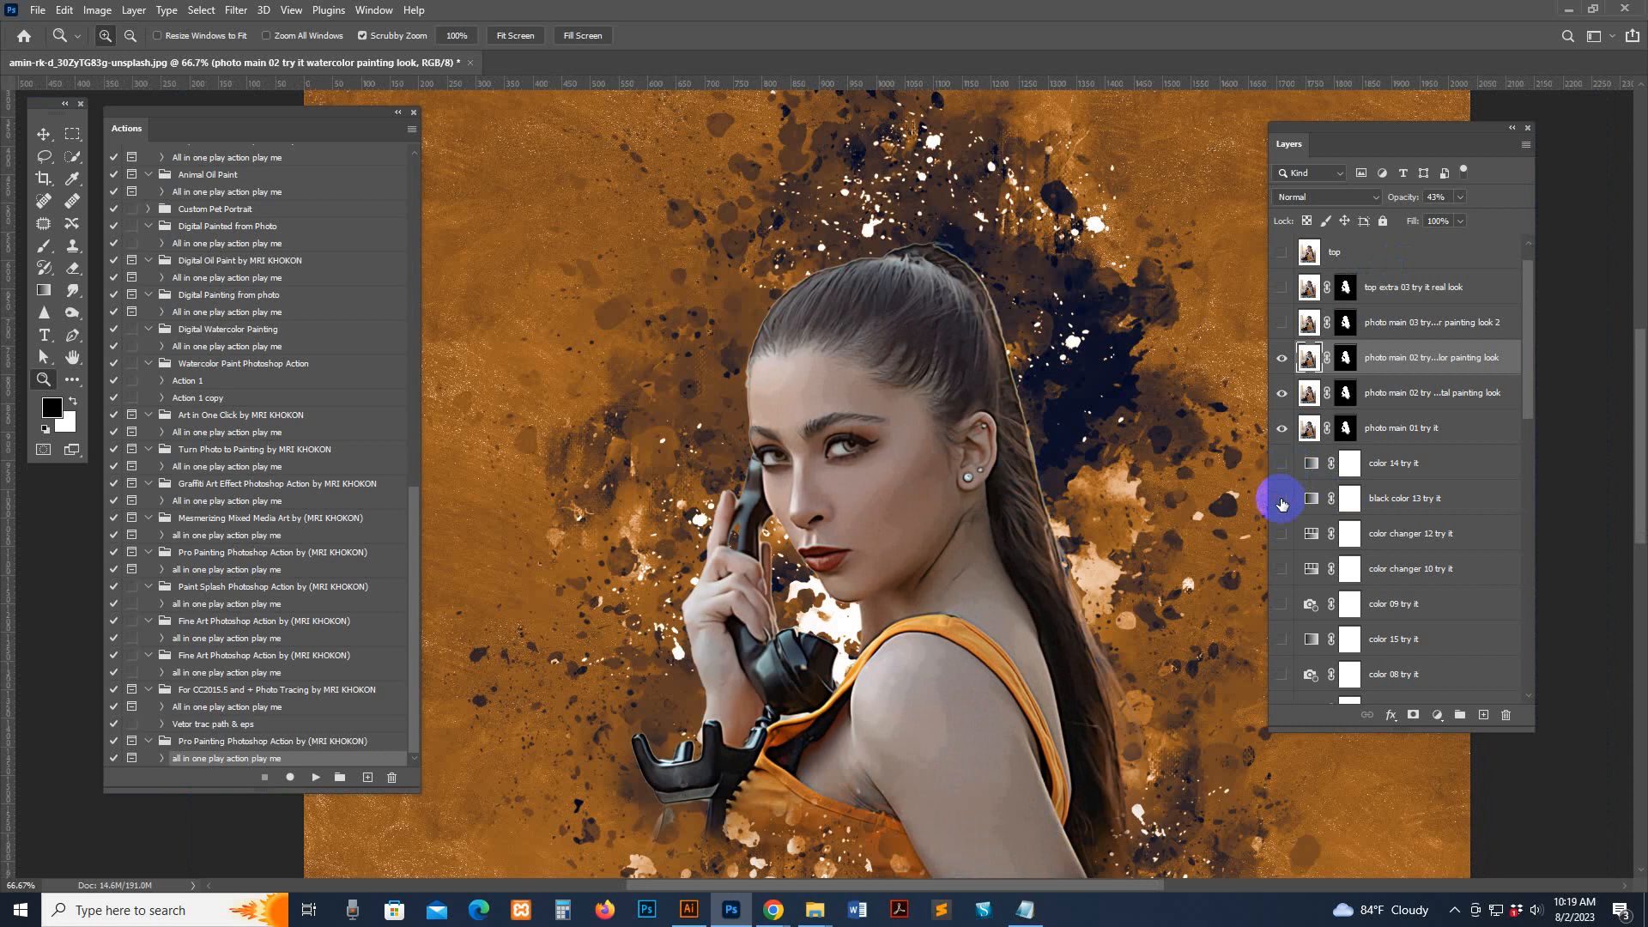
pyautogui.click(1283, 466)
pyautogui.click(1282, 500)
pyautogui.click(1282, 501)
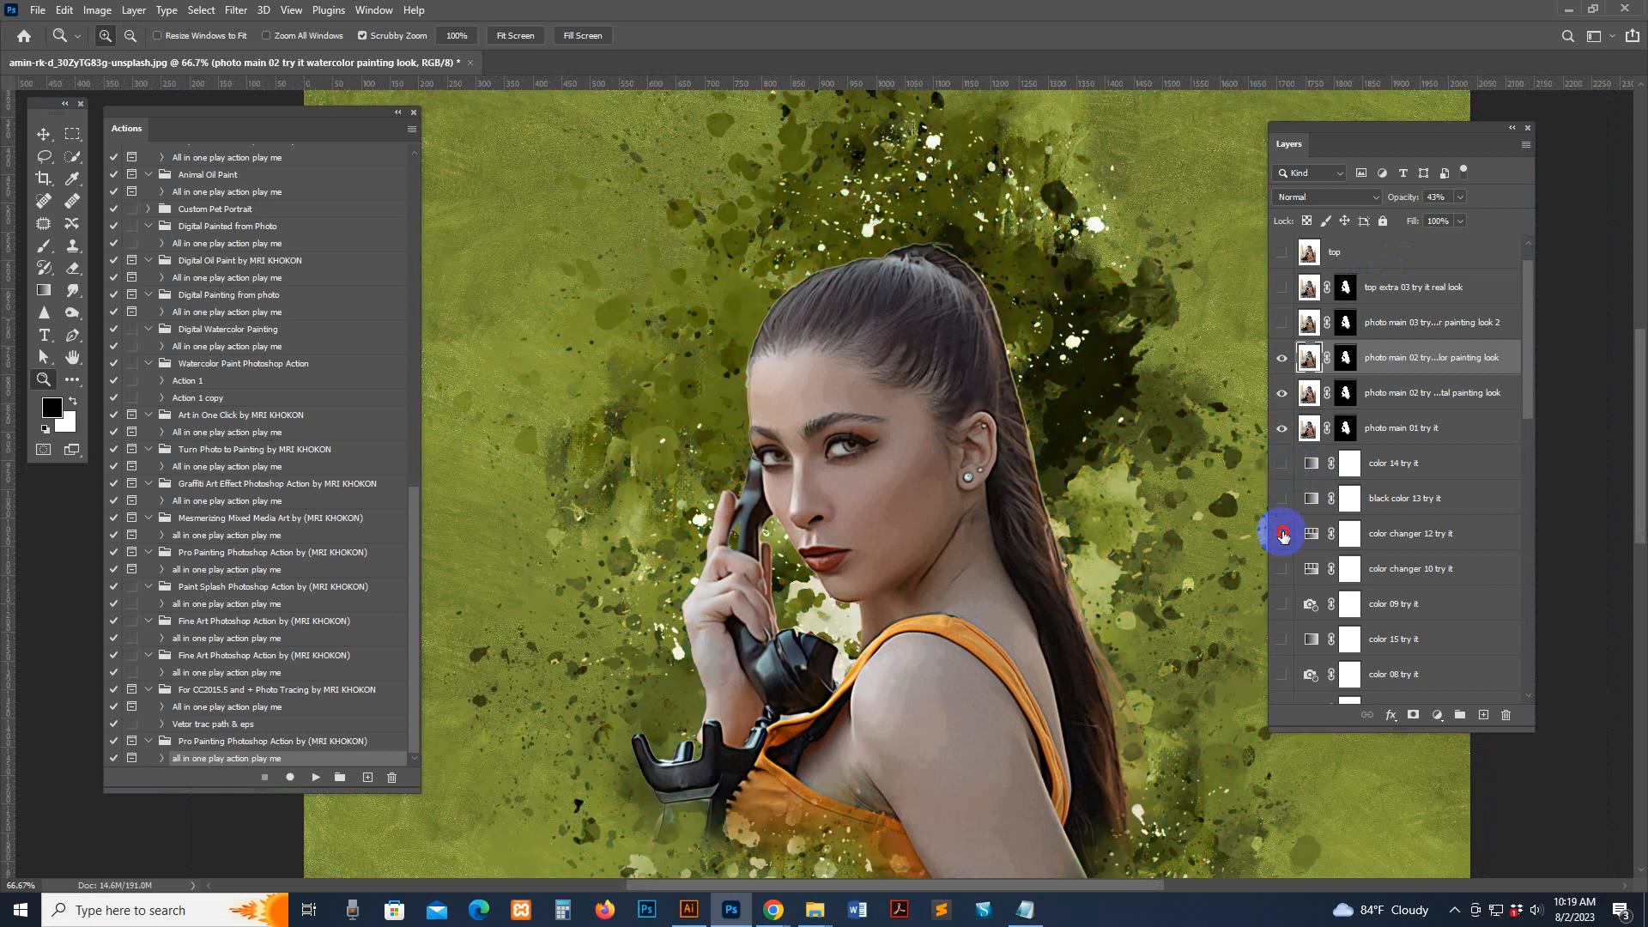
pyautogui.click(1283, 570)
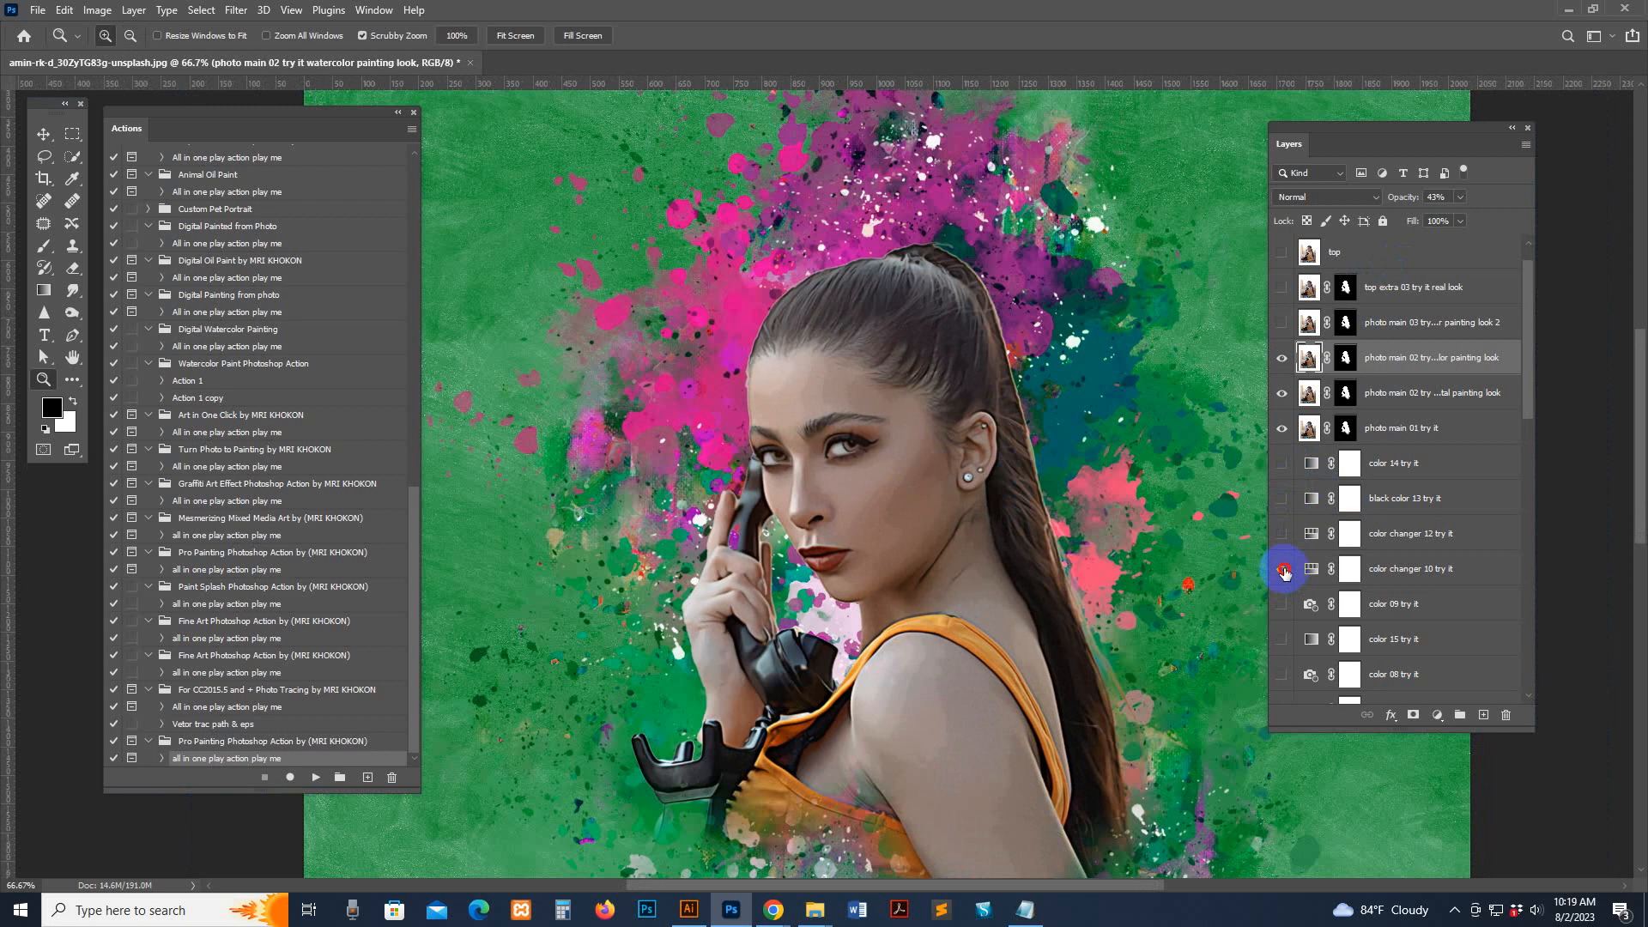
pyautogui.click(1288, 573)
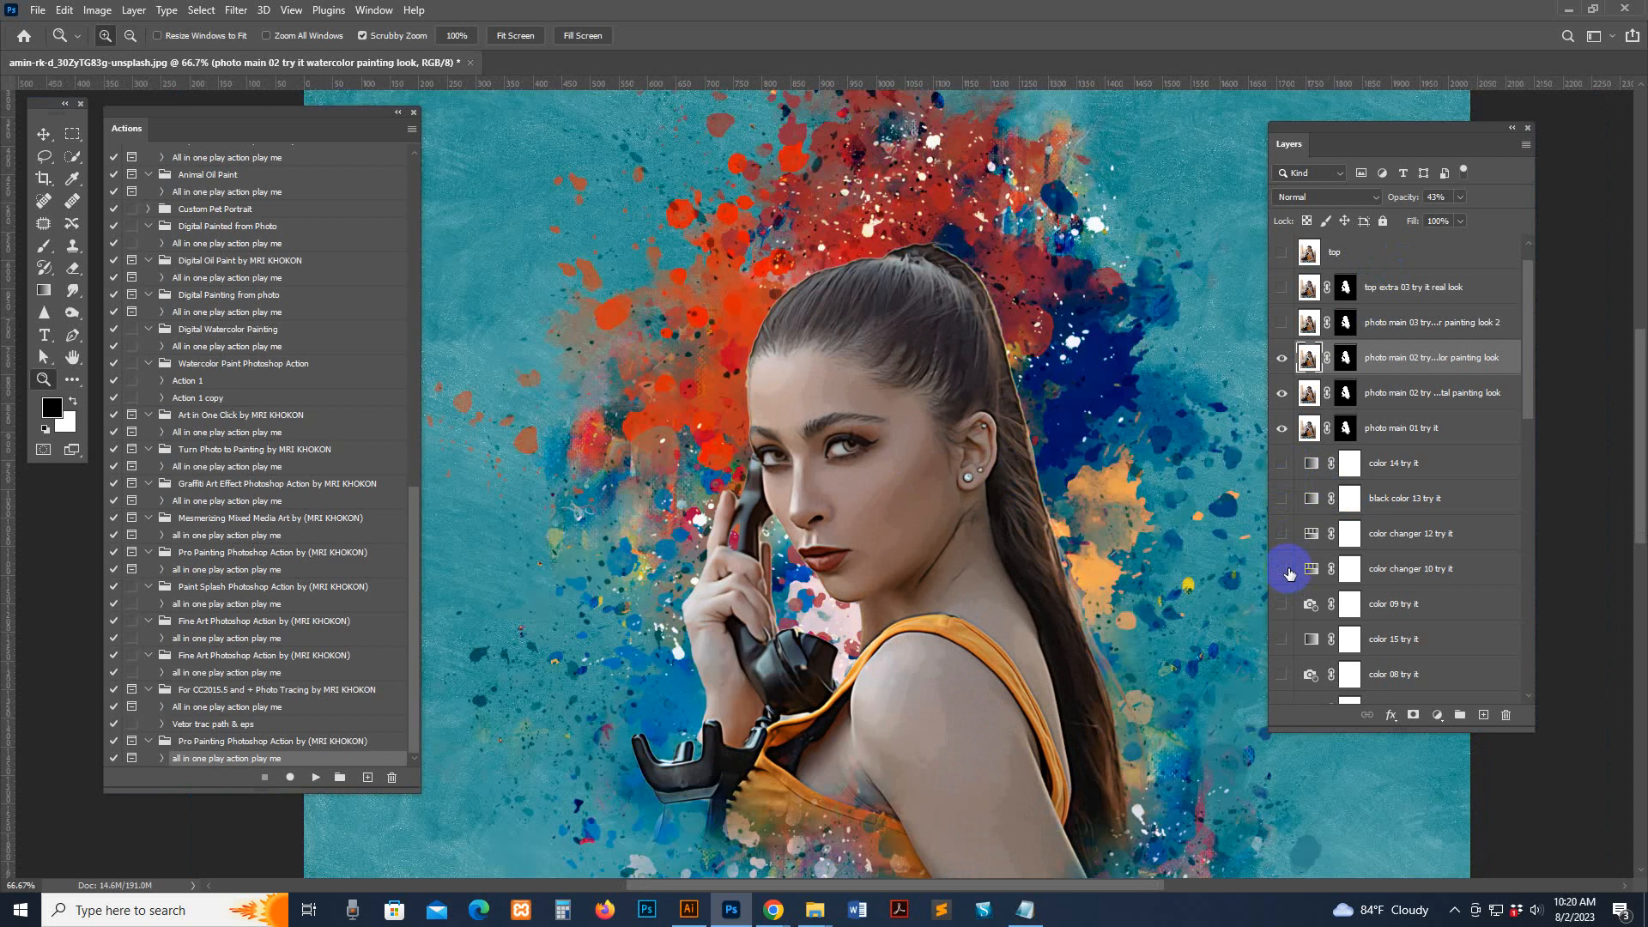